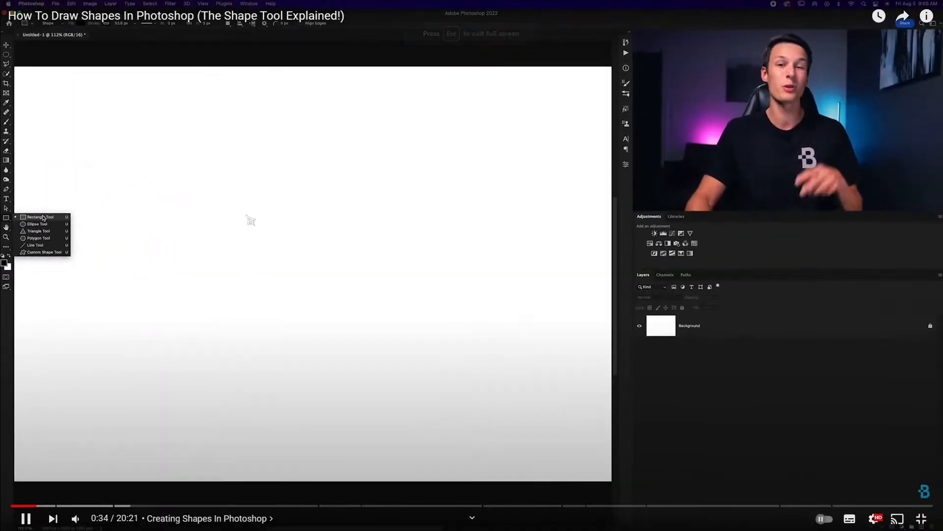
Switch to Photopea and draw a black rectangle in the upper-left part of the canvas with the Rectangle tool
key("alt+Tab")
left_click(10, 304)
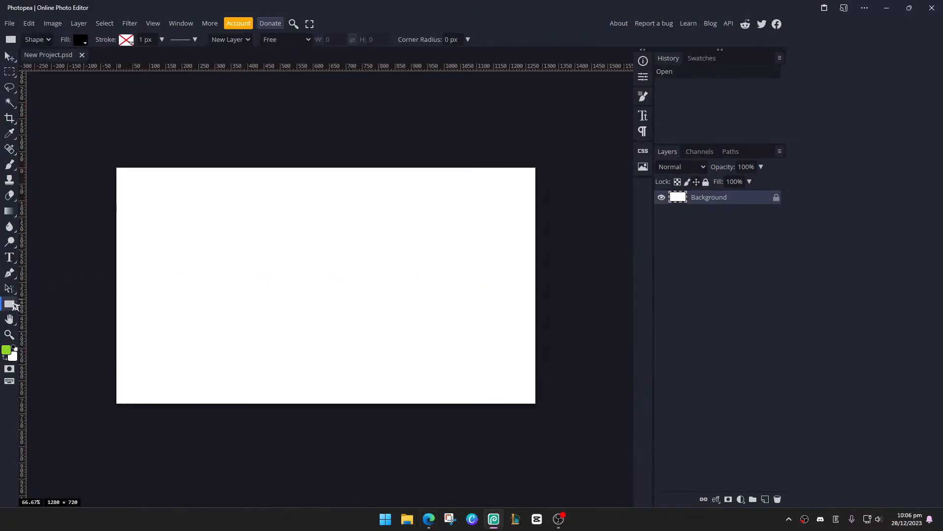
right_click(15, 305)
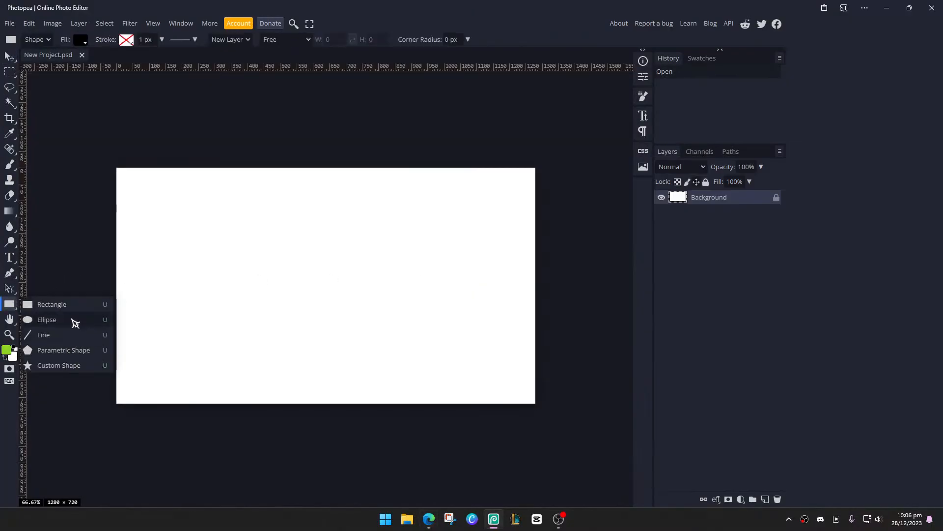
key("alt+Tab")
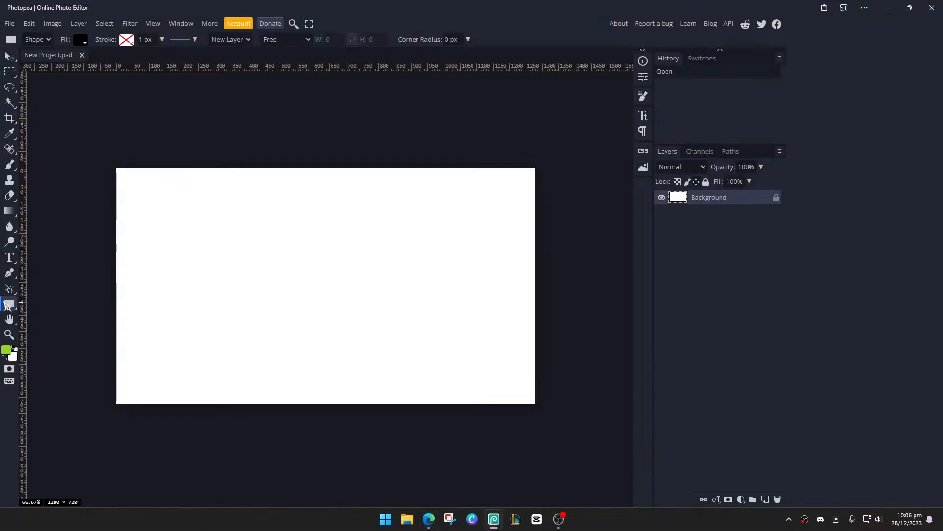
left_click(9, 304)
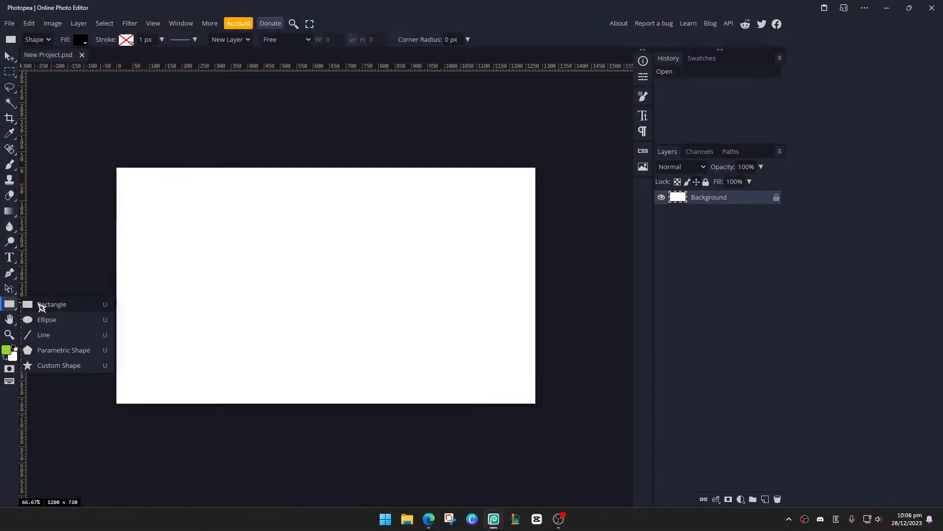
left_click(38, 305)
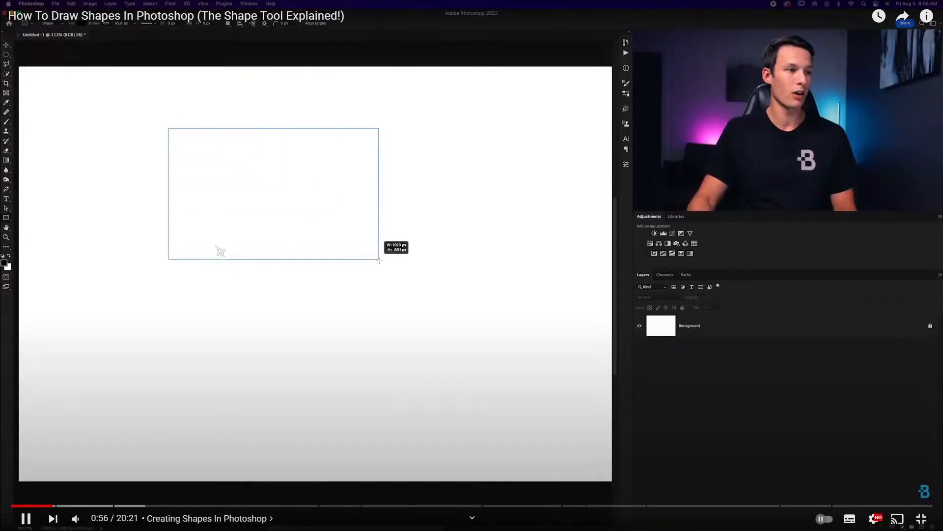
key("alt+Tab")
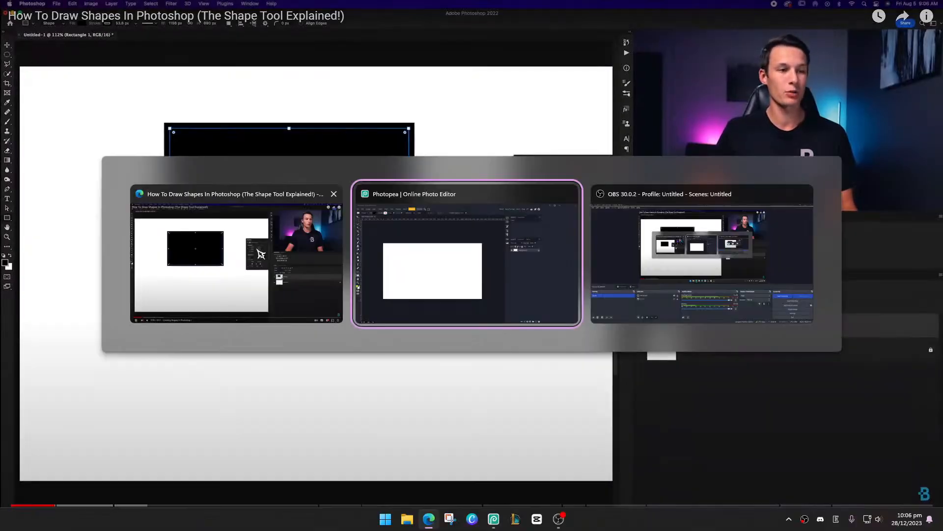
left_click_drag(177, 206, 268, 260)
key("alt+Tab")
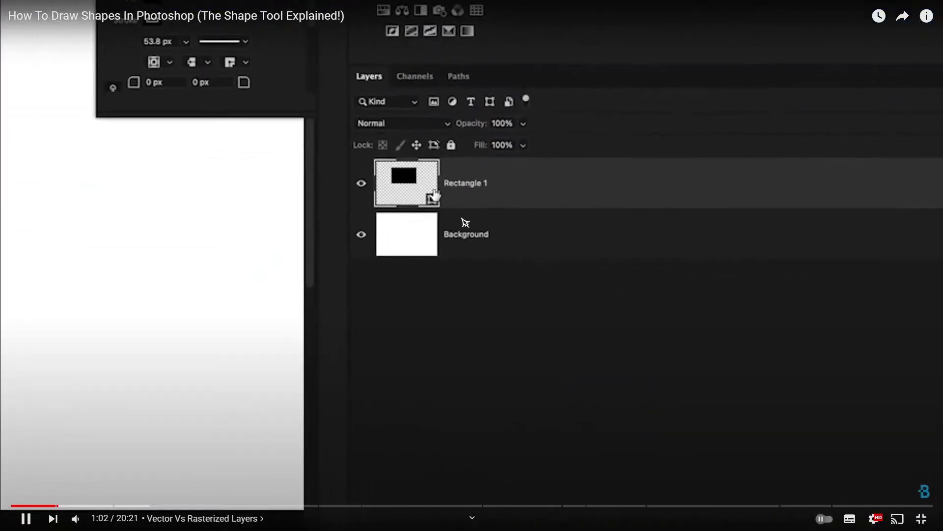
Move the black rectangle to near the centre of the canvas with the Move tool and apply the transform
key("alt+Tab")
key("alt+Tab")
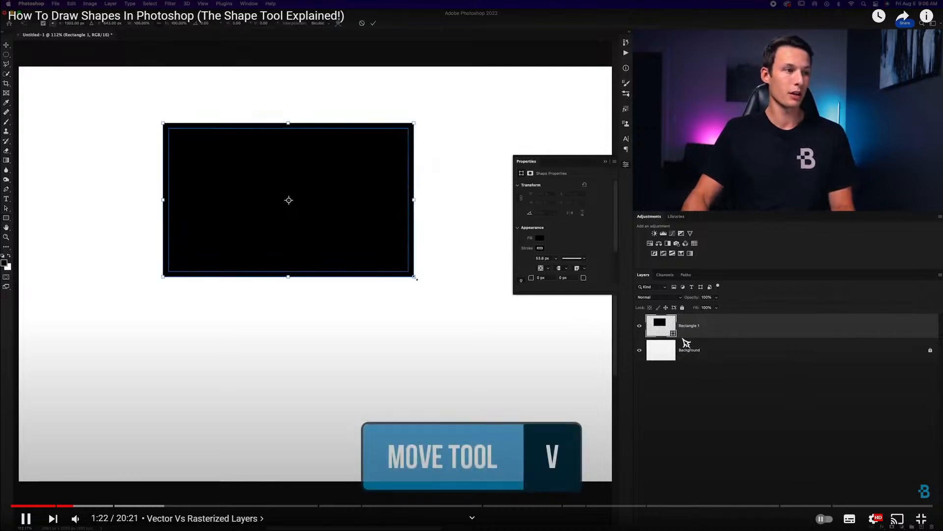
key("alt+Tab")
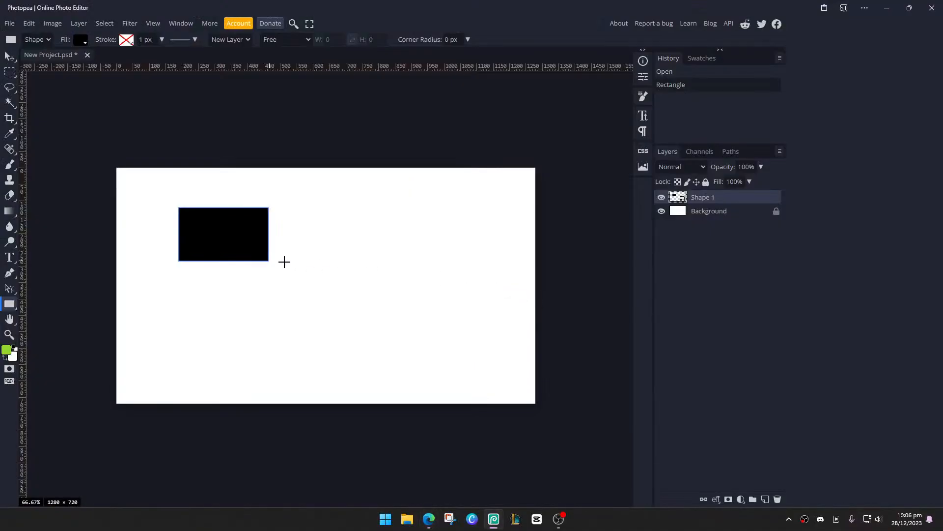
key("v")
left_click_drag(268, 260, 349, 280)
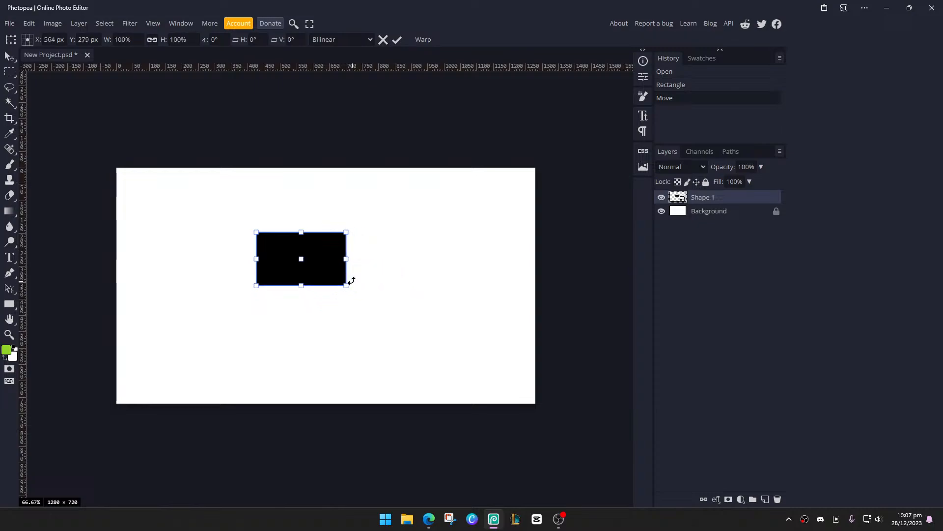
key("Return")
key("alt+Tab")
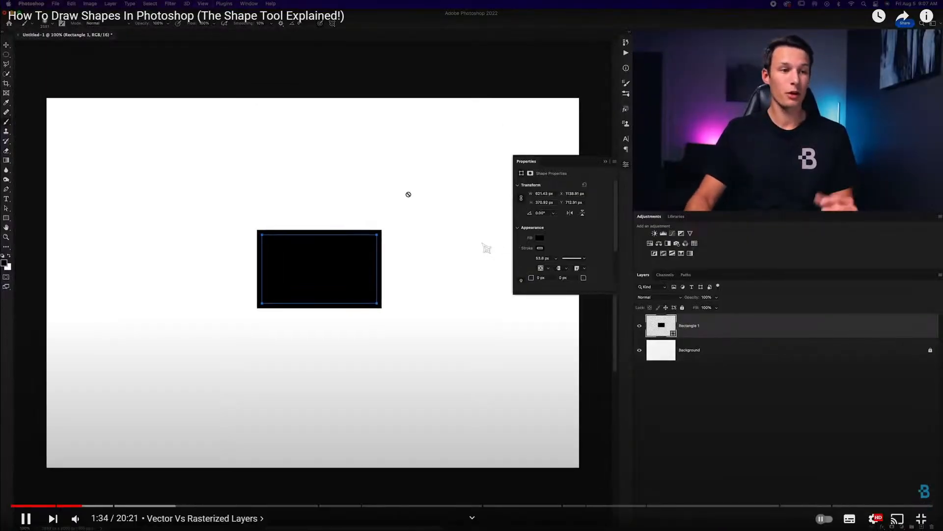
Take the tutorial video out of full screen, place its browser and Photopea side by side, and resume playback
key("alt+Tab")
key("alt+Tab")
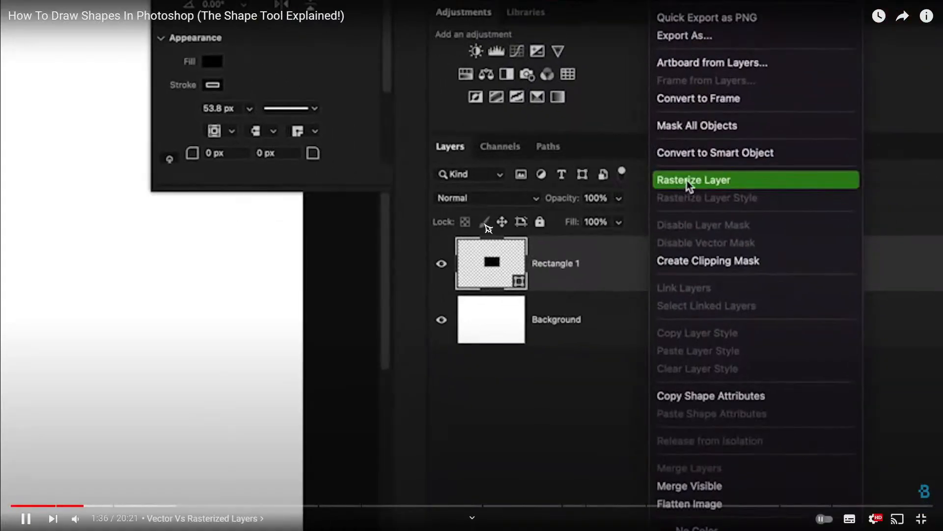
left_click(931, 526)
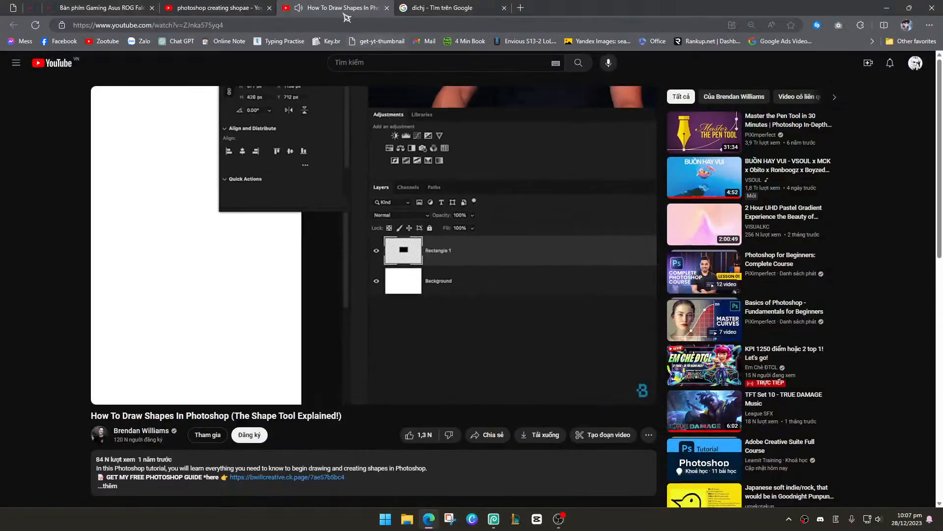
left_click(352, 161)
key("super+Right")
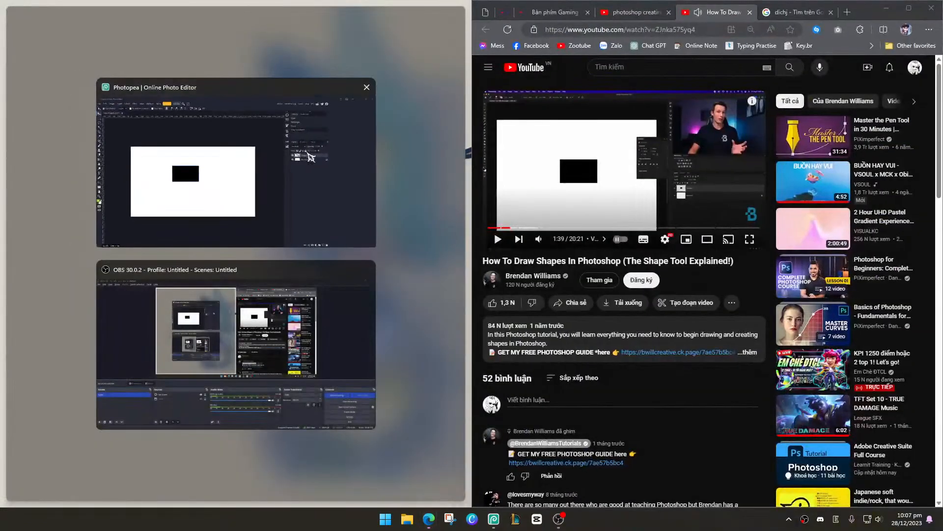
left_click(309, 158)
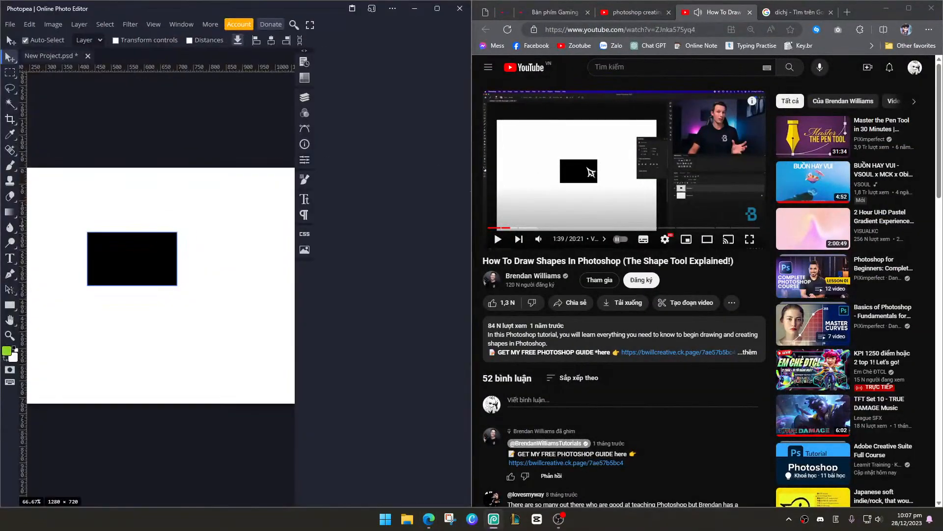
left_click(634, 177)
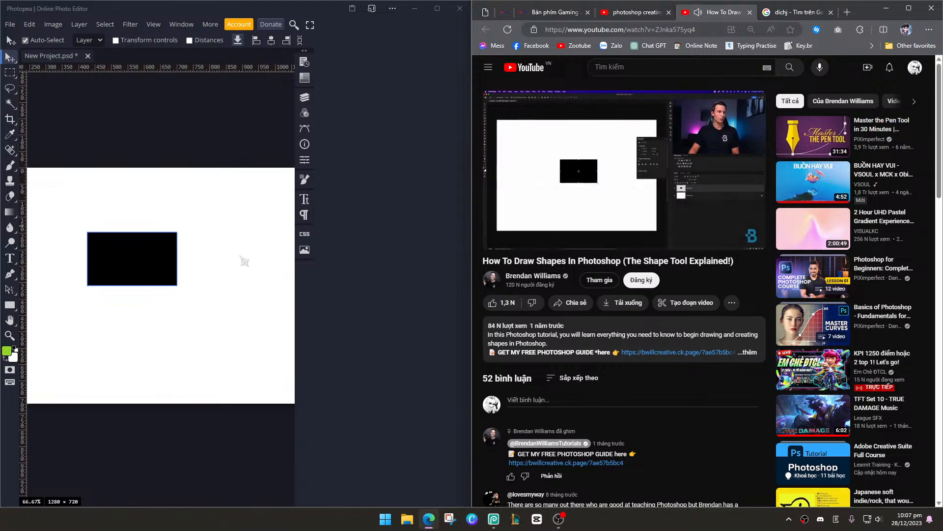
Move the black rectangle up and slightly to the right, close to the upper edge of the canvas
left_click_drag(137, 265, 151, 217)
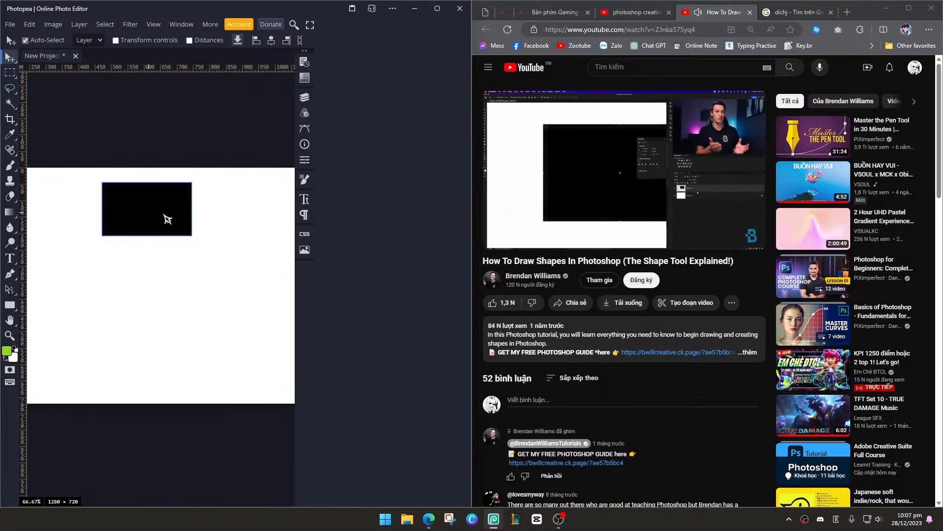
left_click_drag(167, 219, 199, 216)
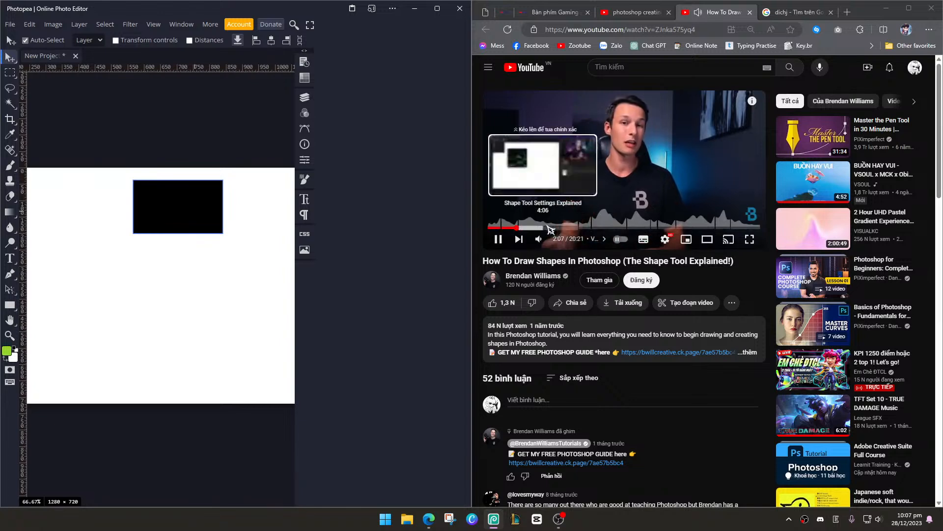
Set the tutorial video's playback speed to 1.25
left_click(665, 239)
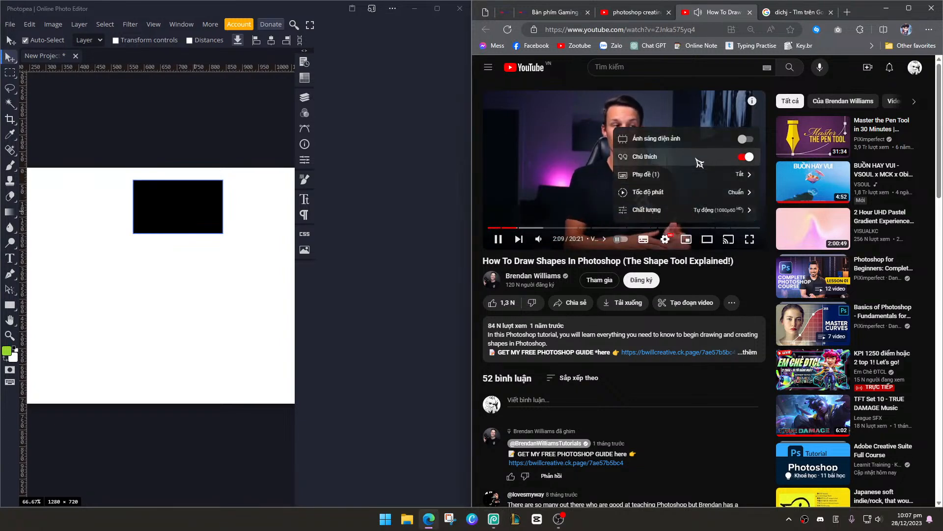
left_click(659, 192)
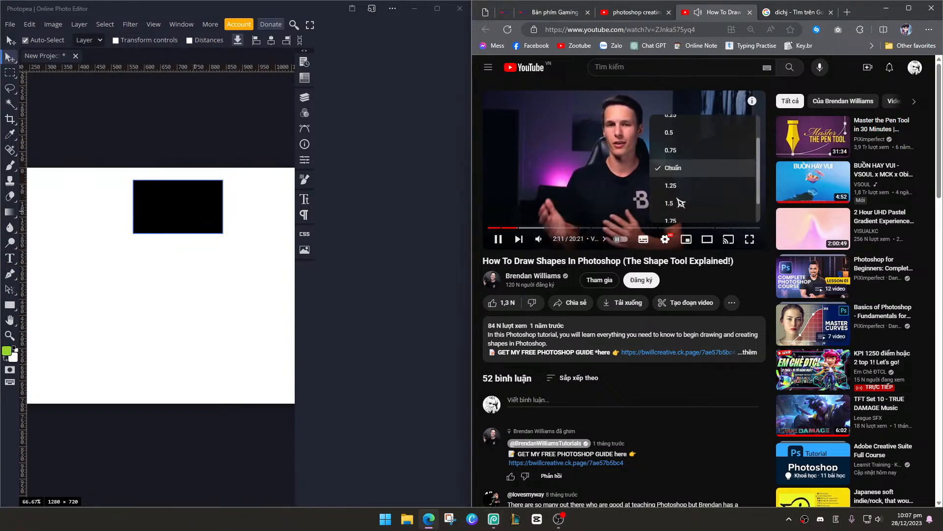
left_click(685, 179)
left_click(713, 258)
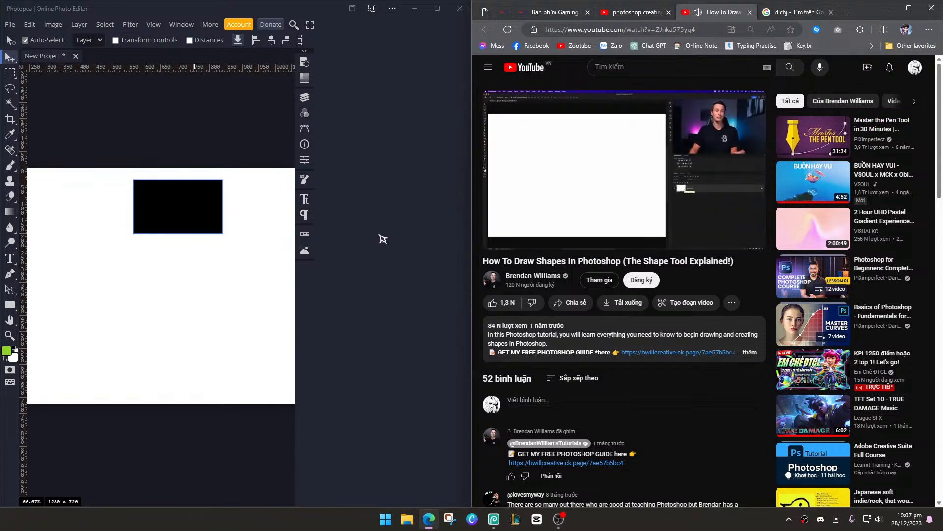
Try to show the layer list in Photopea and slightly narrow its window beside the browser
left_click(306, 96)
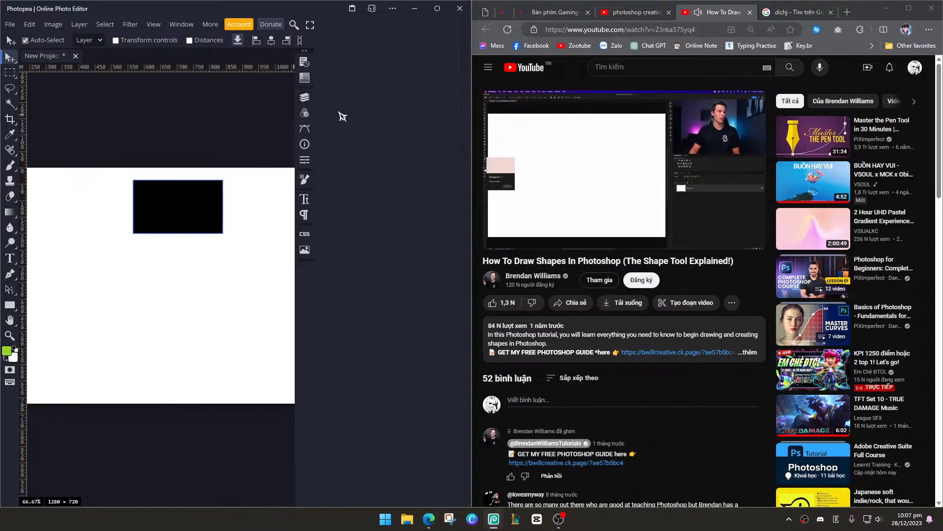
left_click_drag(472, 172, 466, 199)
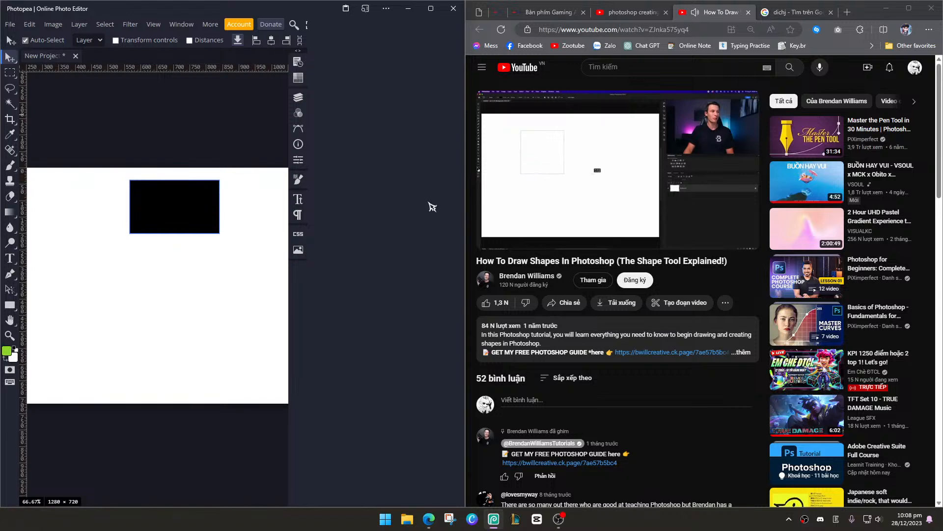
Pause the video, draw two similar black squares side by side below the rectangle, and resume playback
left_click(557, 182)
left_click(10, 304)
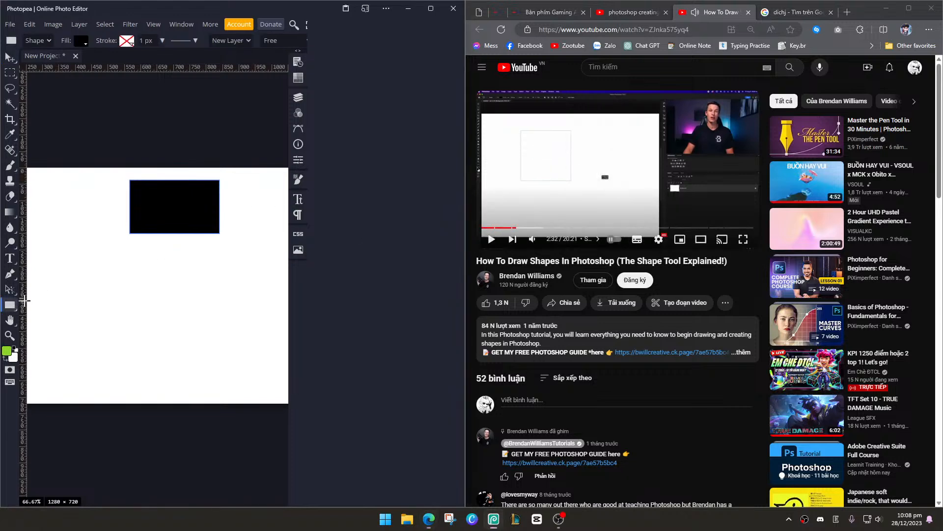
left_click_drag(87, 271, 137, 319)
left_click_drag(154, 267, 204, 317)
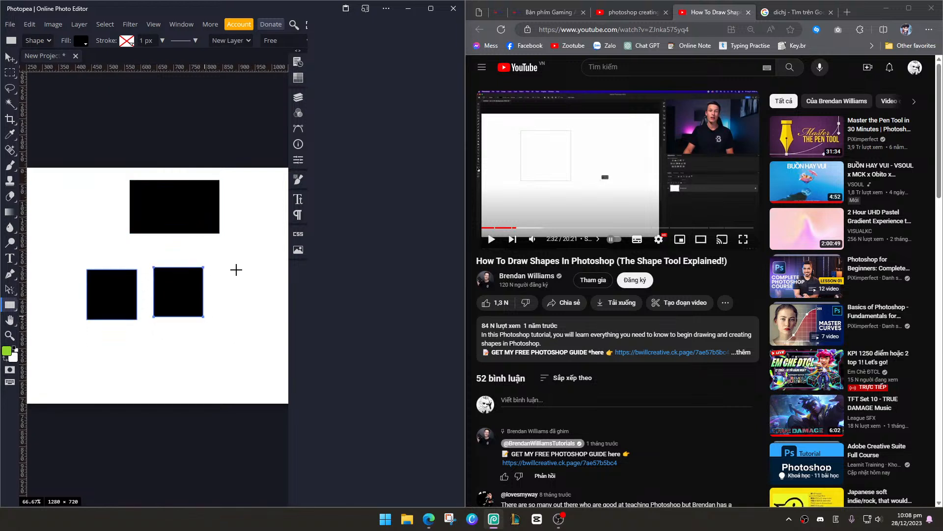
left_click(536, 196)
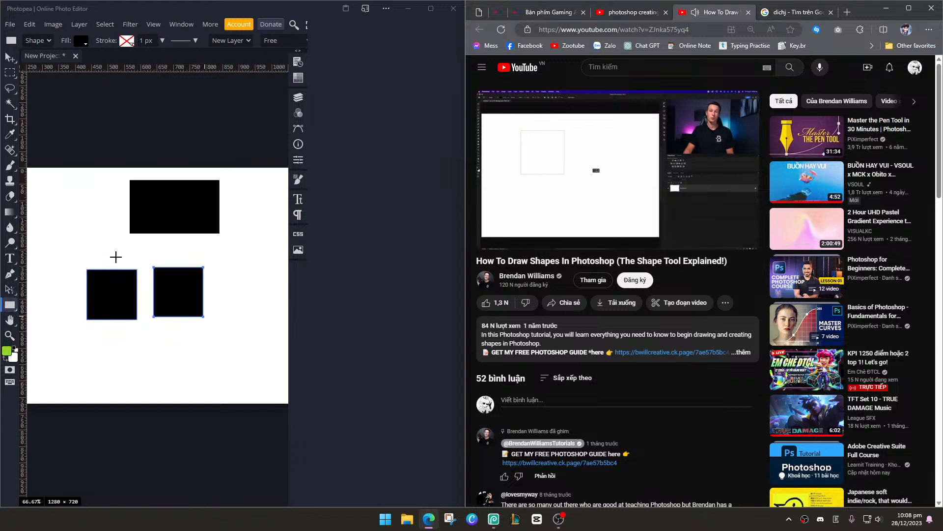
Reposition the pair of black squares just beneath the rectangle with the Move tool
left_click(10, 57)
left_click_drag(124, 303, 81, 217)
left_click_drag(143, 211, 155, 213)
left_click(190, 248)
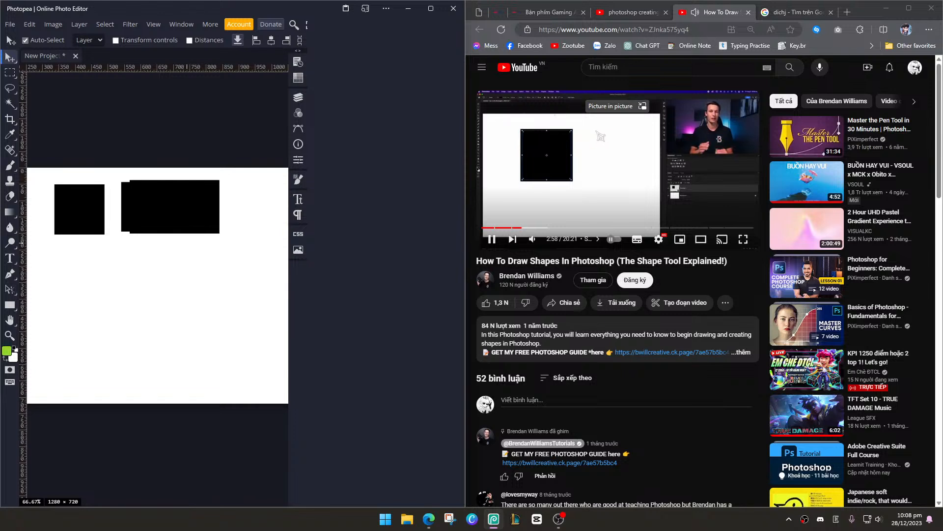
left_click_drag(210, 204, 250, 266)
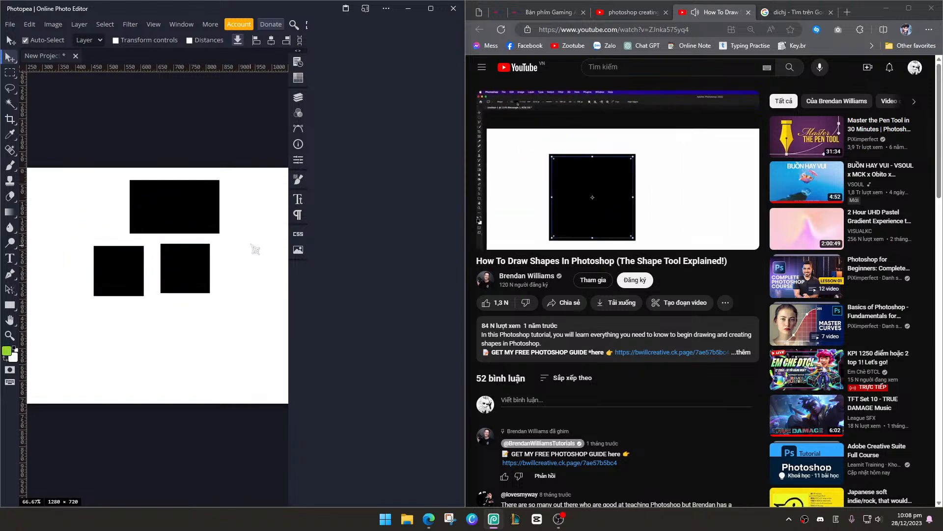
Select the black rectangle with the video paused and enlarge Photopea to fill the screen
left_click(164, 189)
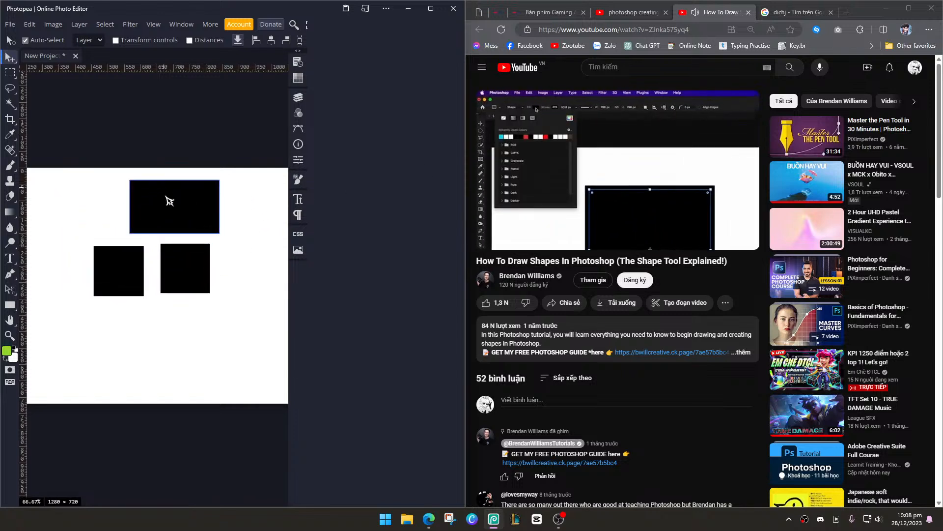
left_click(585, 182)
left_click(189, 214)
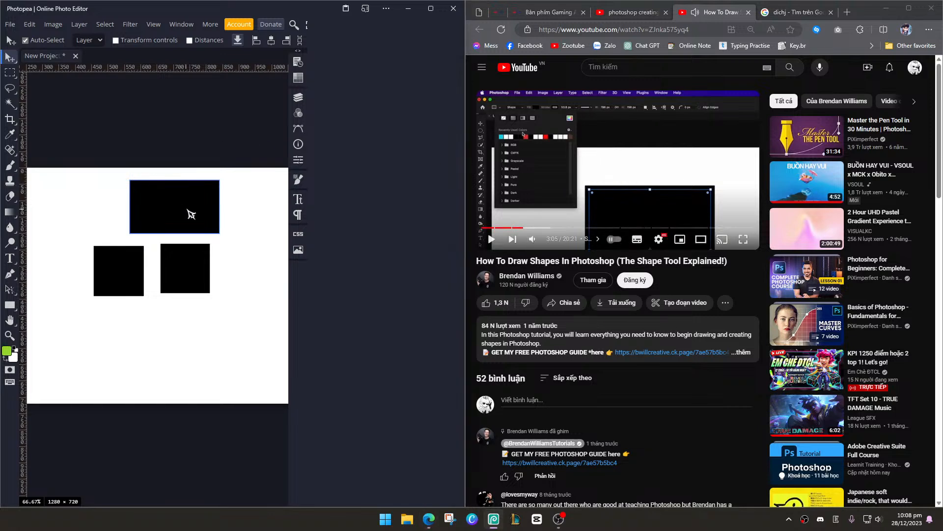
left_click(431, 8)
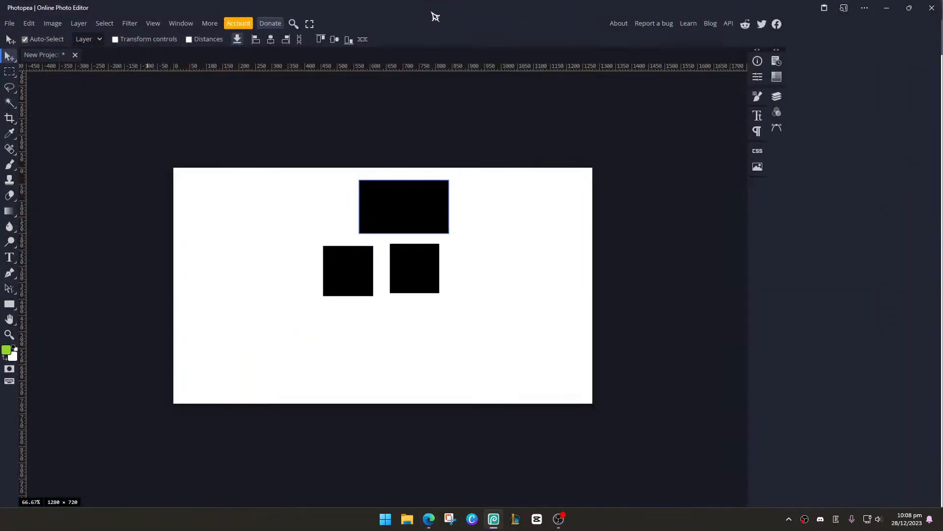
Show the Layers list and expand the collapsed History and Layers panels beside the canvas
left_click(777, 96)
left_click(777, 95)
left_click(777, 95)
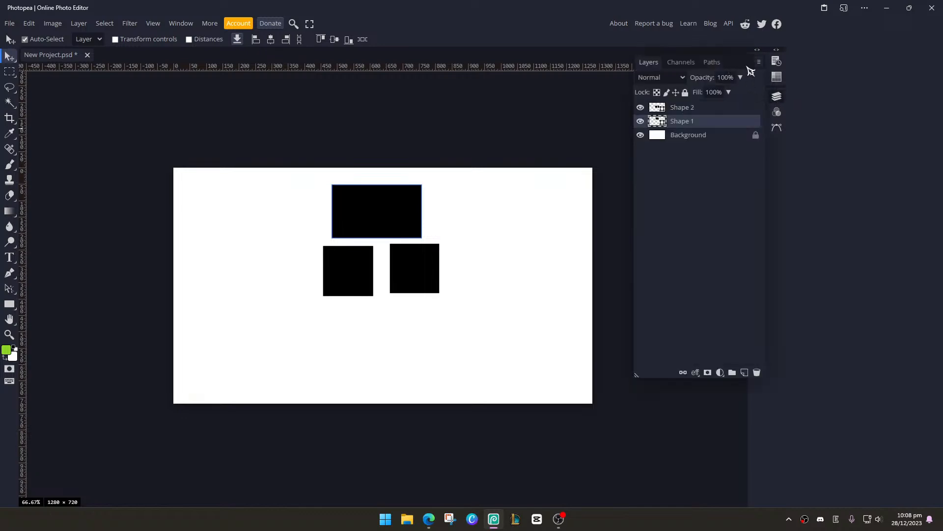
left_click(762, 62)
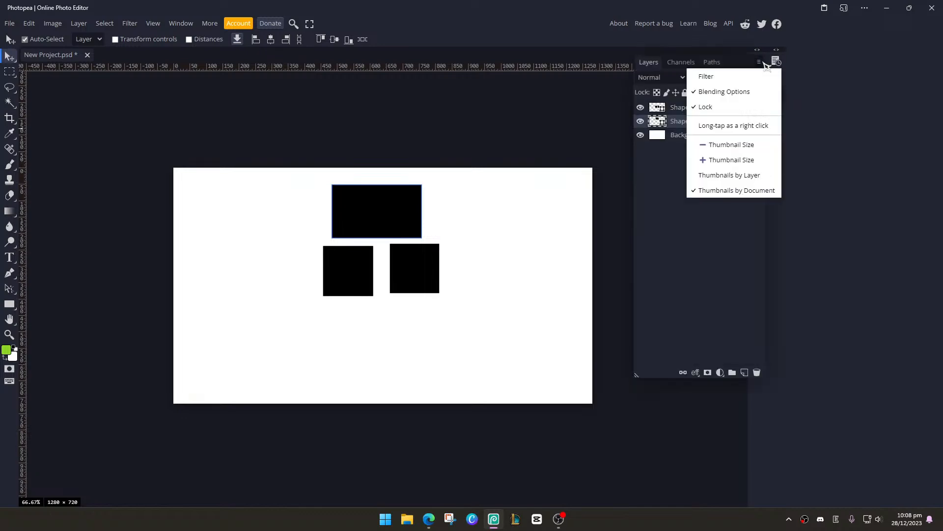
left_click(835, 75)
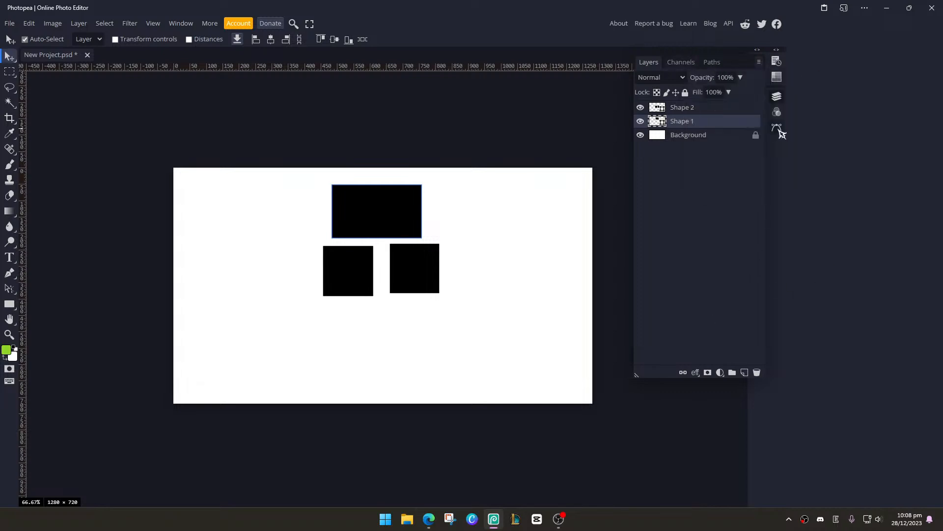
left_click(777, 61)
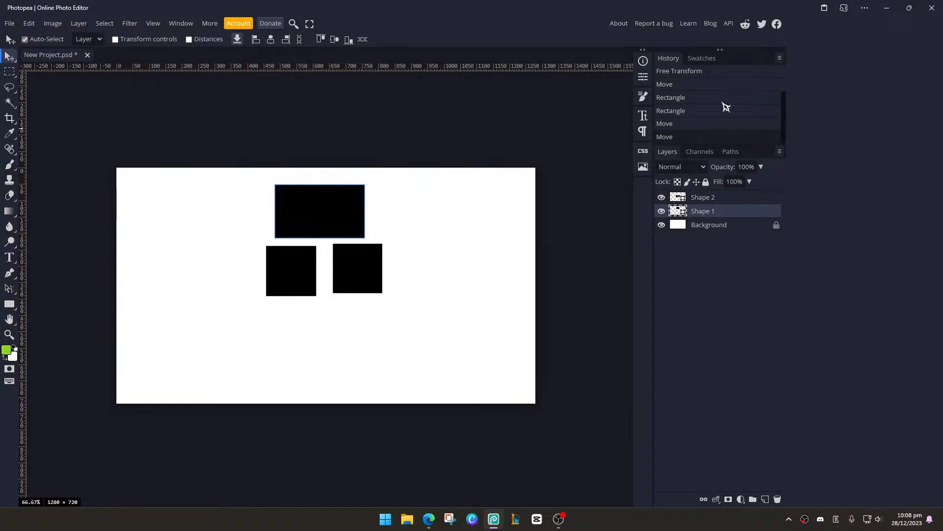
Move the black rectangle slightly up and left, aligning its left edge with the square below it
left_click_drag(322, 223, 313, 221)
right_click(315, 222)
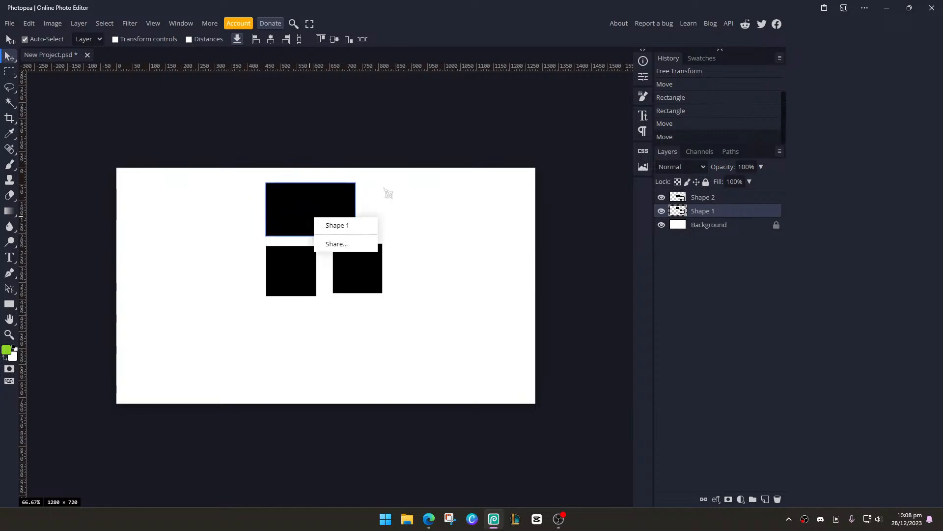
Look through the brush, character, paragraph, CSS and image gallery settings beside the canvas
left_click(646, 82)
left_click(645, 100)
left_click(643, 117)
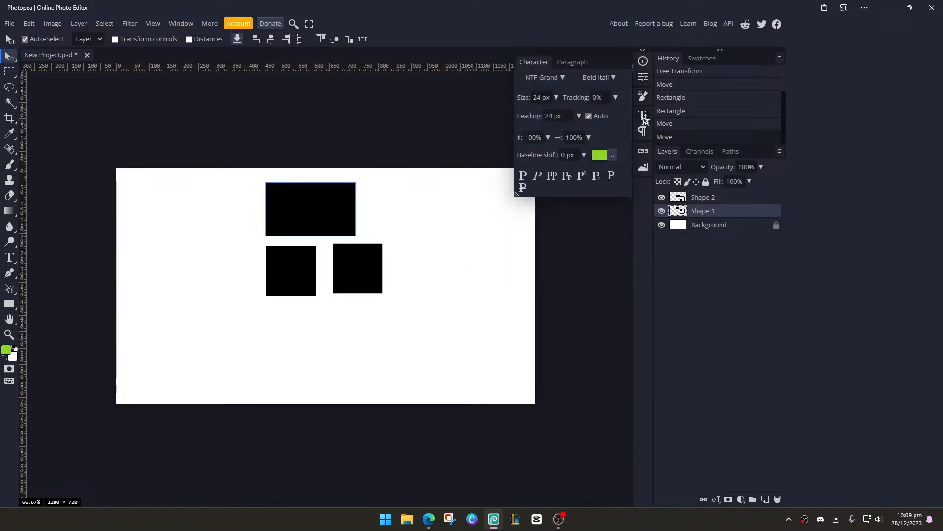
left_click(645, 132)
left_click(644, 148)
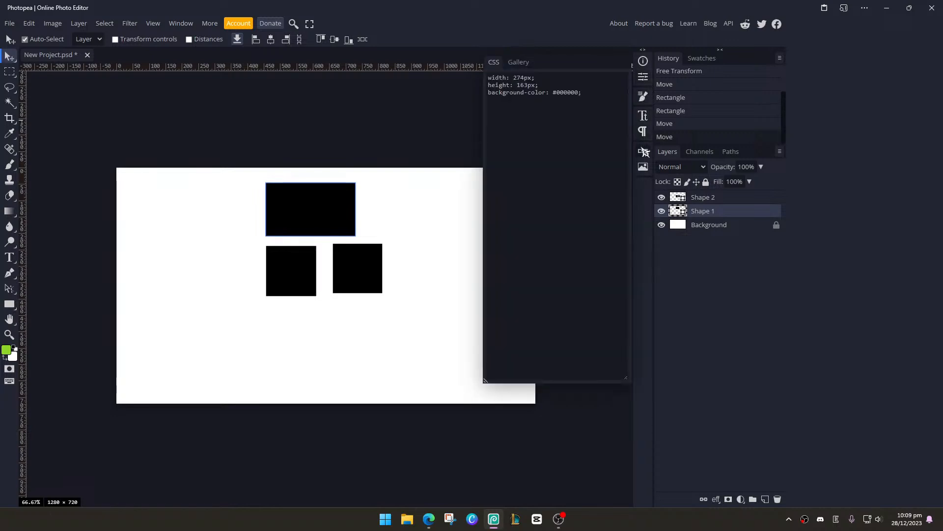
left_click(643, 168)
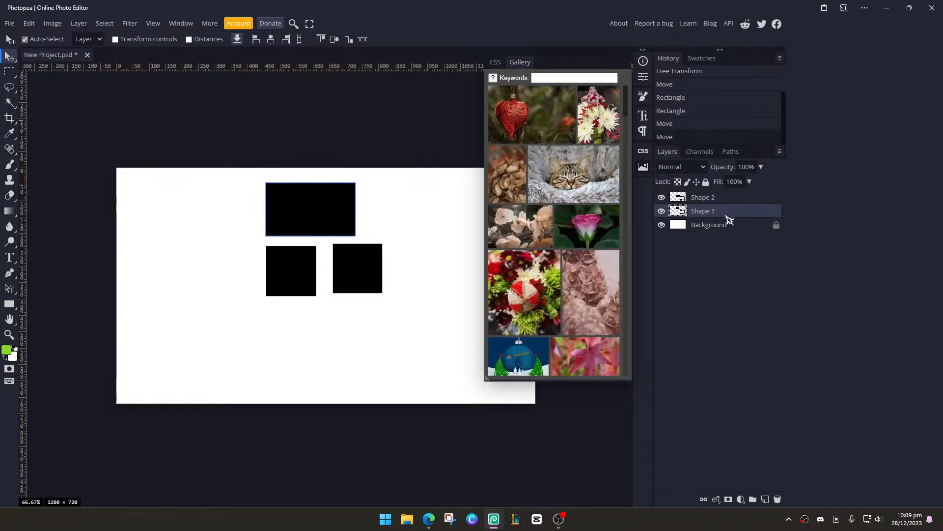
Change the Shape 1 rectangle's fill colour to bright red and collapse the side settings covering the canvas
double_click(686, 214)
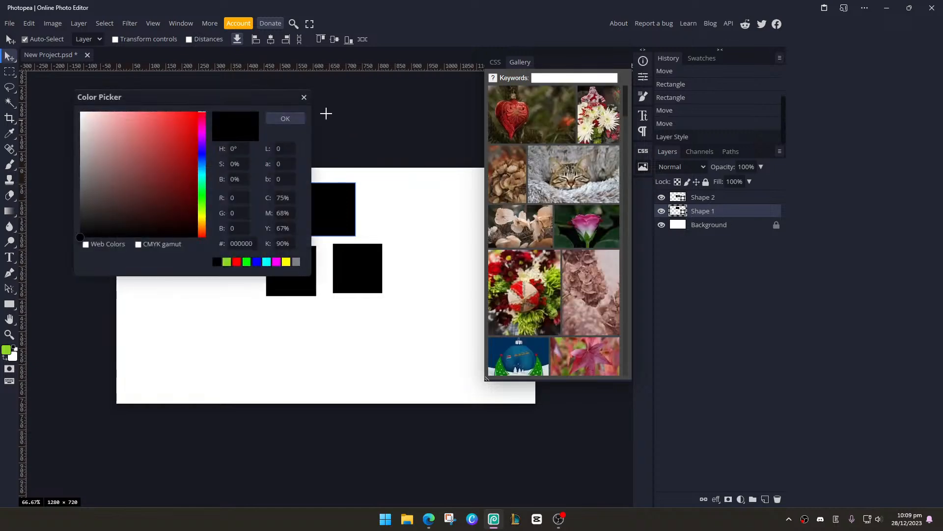
left_click_drag(179, 141, 201, 114)
left_click(286, 118)
left_click(644, 97)
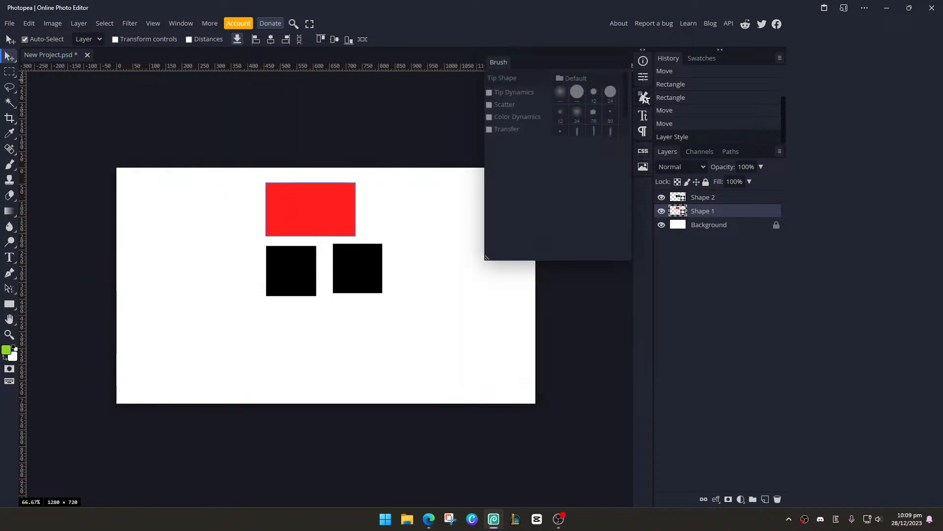
left_click(644, 99)
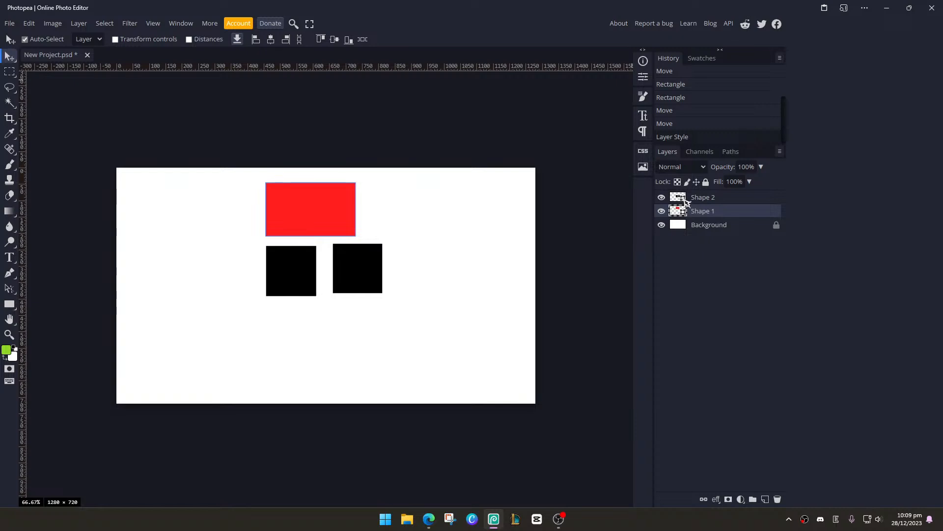
Change the fill colour of the two Shape 2 squares to spring green
double_click(683, 198)
left_click_drag(116, 175, 195, 117)
left_click(202, 184)
left_click(183, 143)
left_click(285, 119)
Switch to the YouTube tutorial, watch the part on solid shape fills, and pause it
key("alt+Tab")
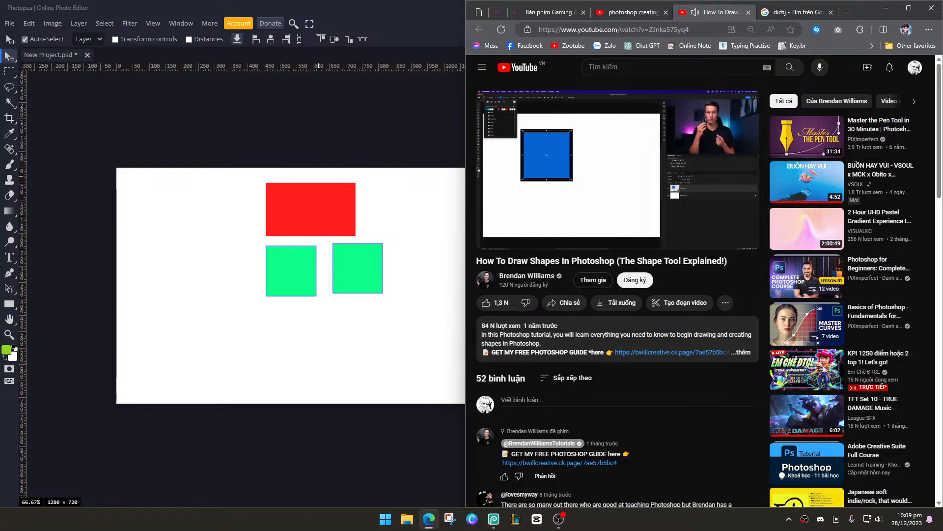
mouse_move(596, 172)
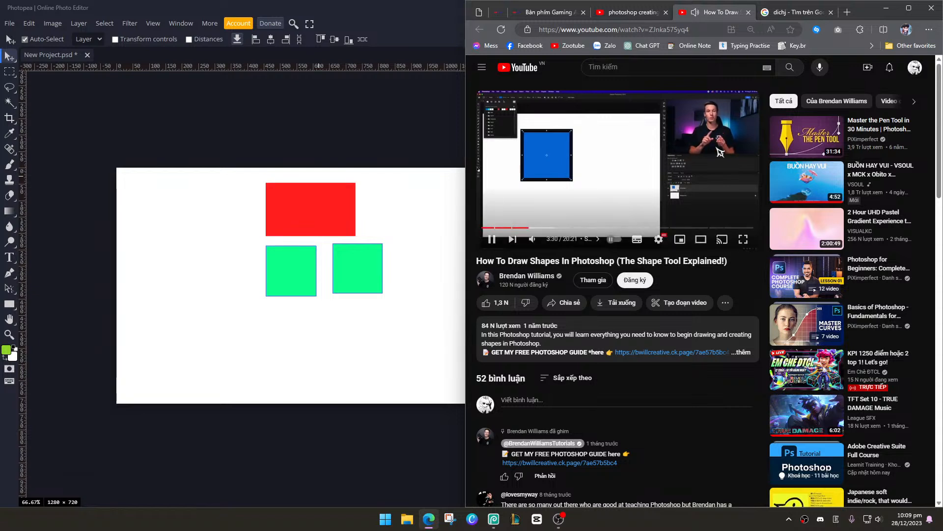
left_click(597, 173)
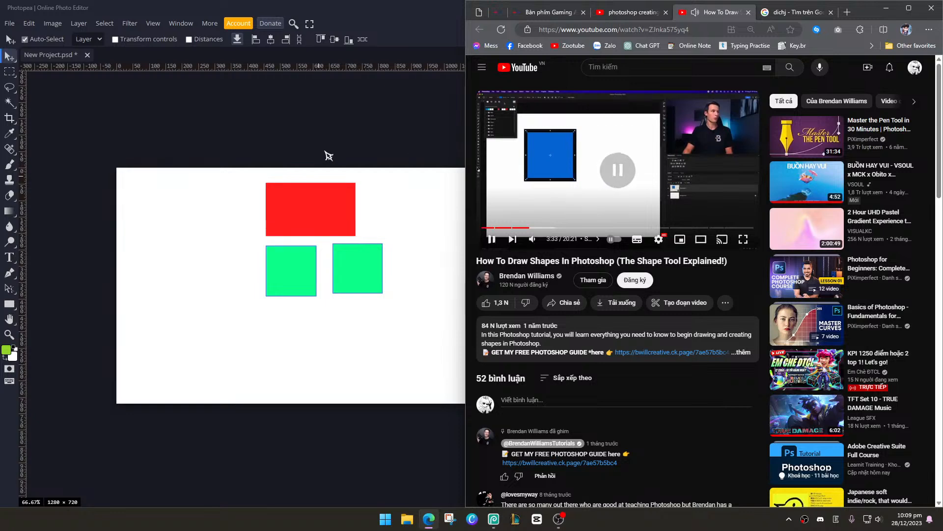
Return to Photopea and, with the Path Select tool, try red and blue swatches before filling the two squares with magenta
left_click(290, 141)
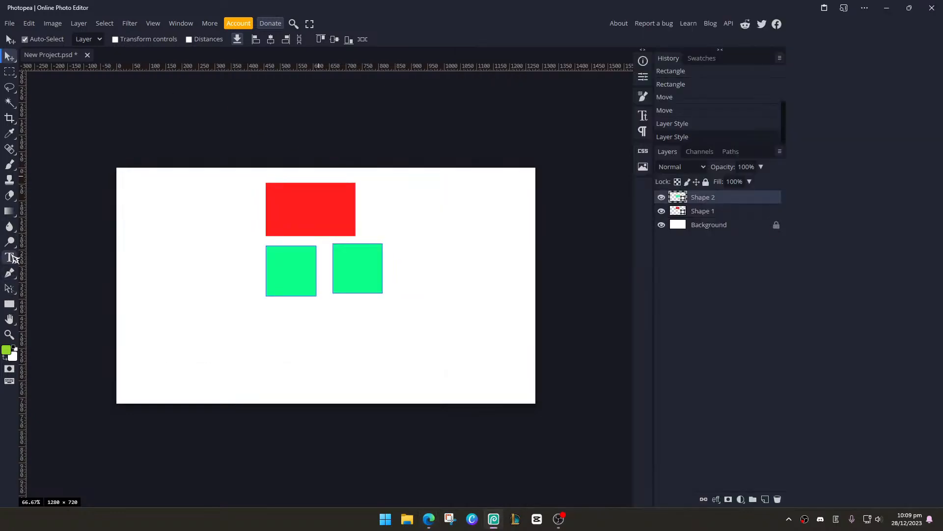
left_click(10, 273)
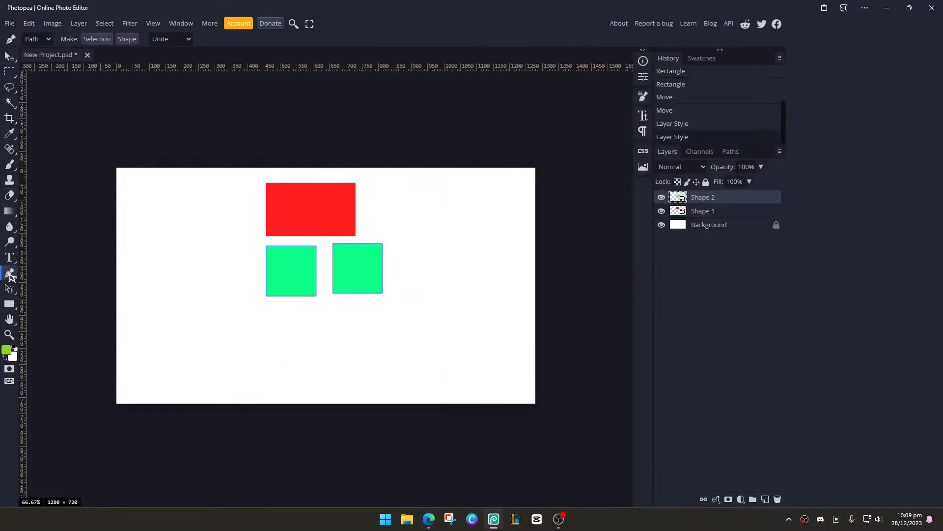
left_click(10, 289)
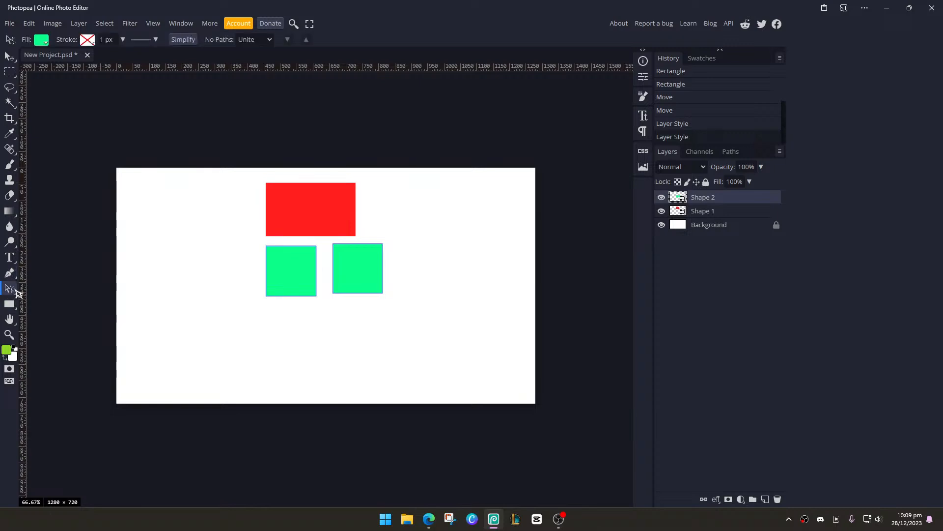
left_click(43, 41)
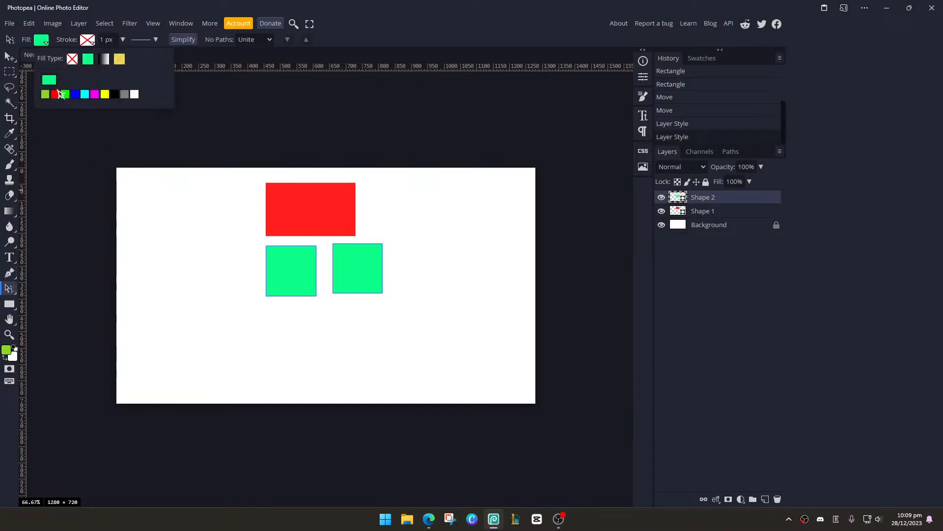
left_click(56, 94)
left_click(76, 95)
left_click(93, 95)
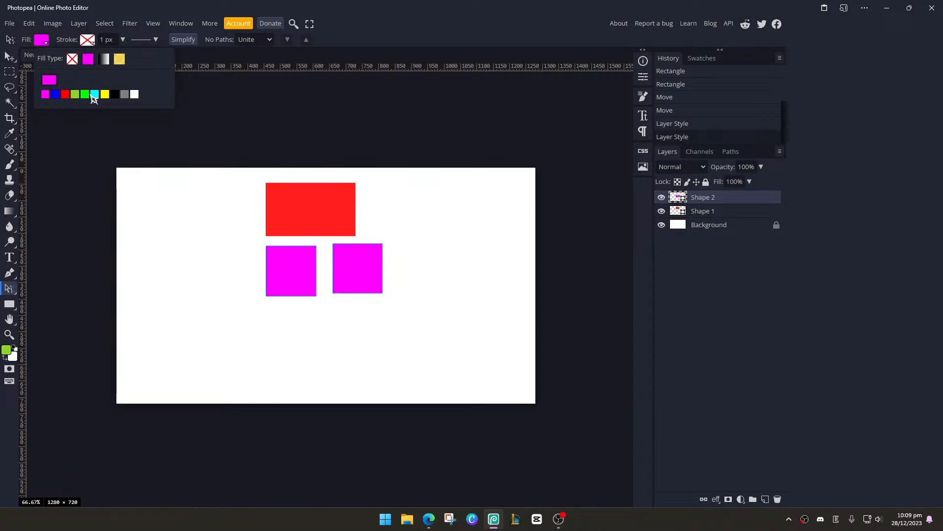
Remove the fill from the two squares and restore their solid magenta fill
left_click(72, 59)
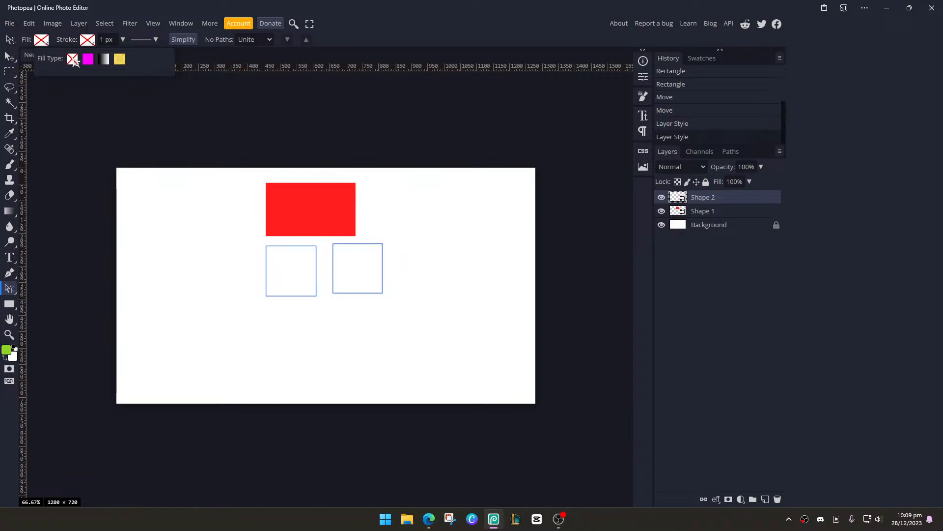
left_click(89, 59)
left_click(14, 292)
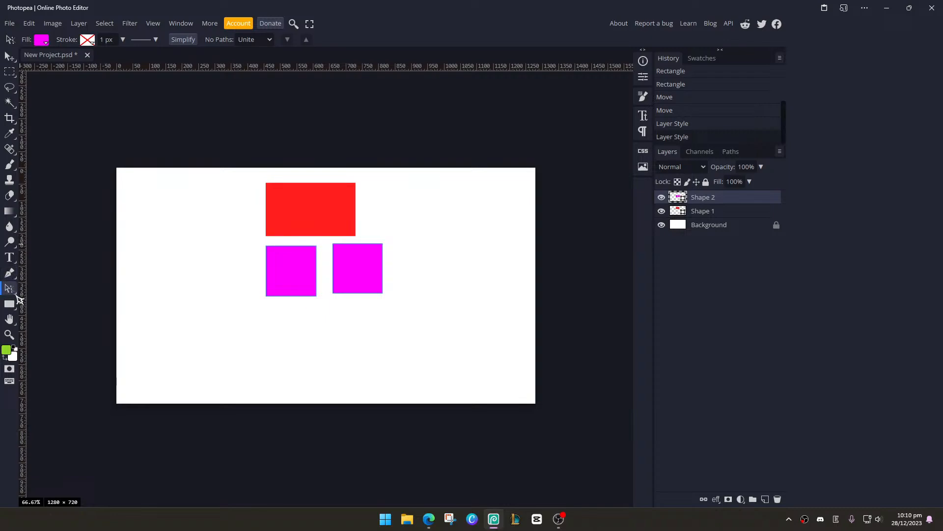
Watch the tutorial's gradient fill part and apply a black-to-white linear gradient fill to the two squares
key("alt+Tab")
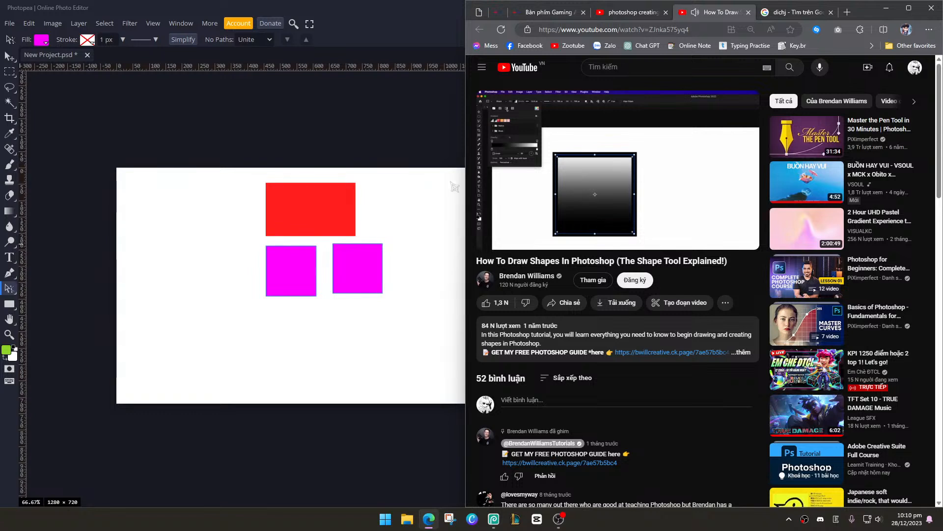
left_click(47, 43)
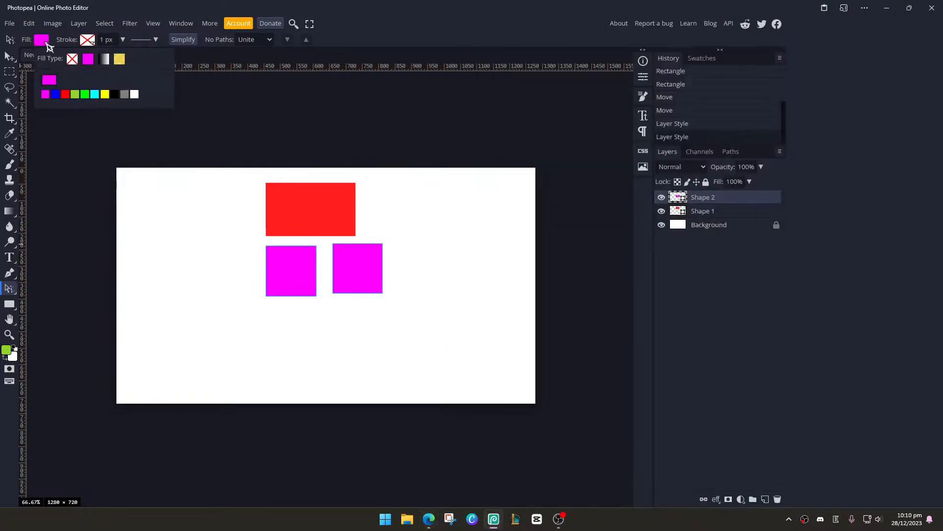
left_click(104, 60)
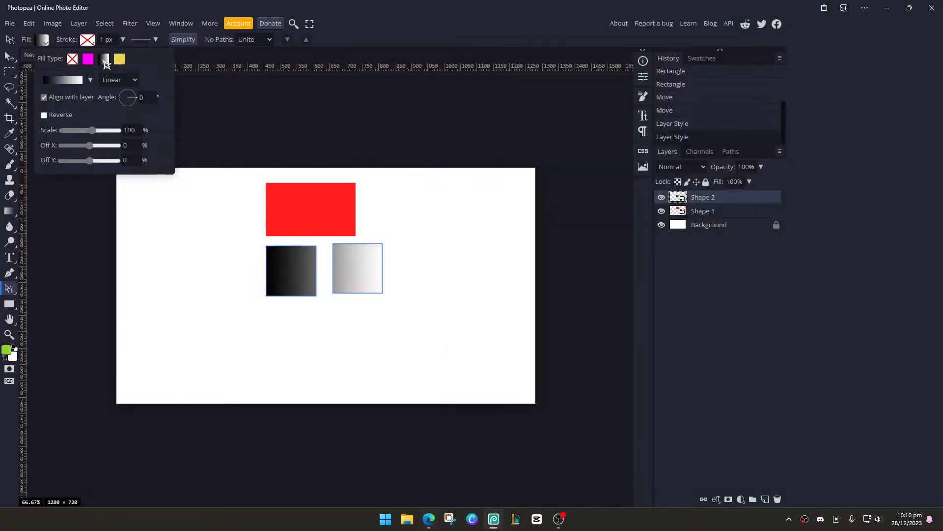
Set the gradient's starting colour stop at 0% to mint green in the Gradient Editor
left_click(86, 80)
left_click(87, 223)
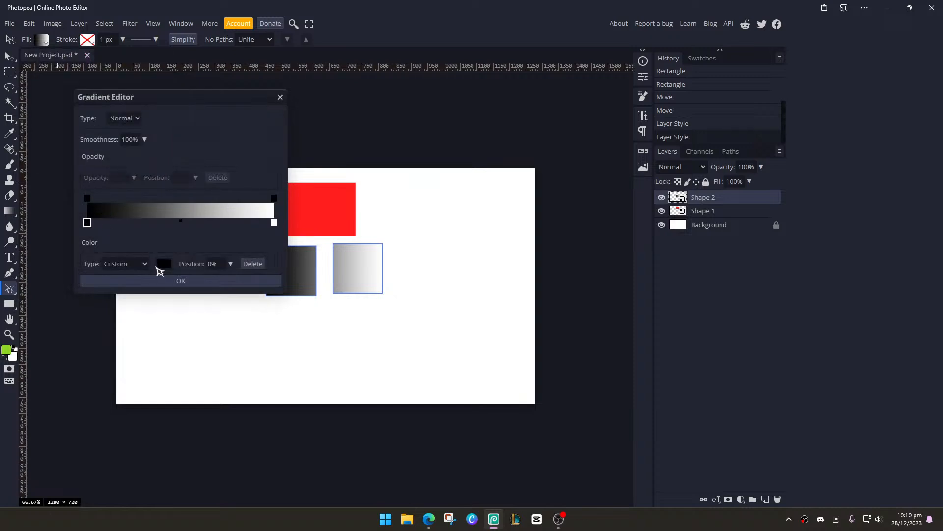
left_click(158, 265)
left_click(210, 198)
left_click(359, 193)
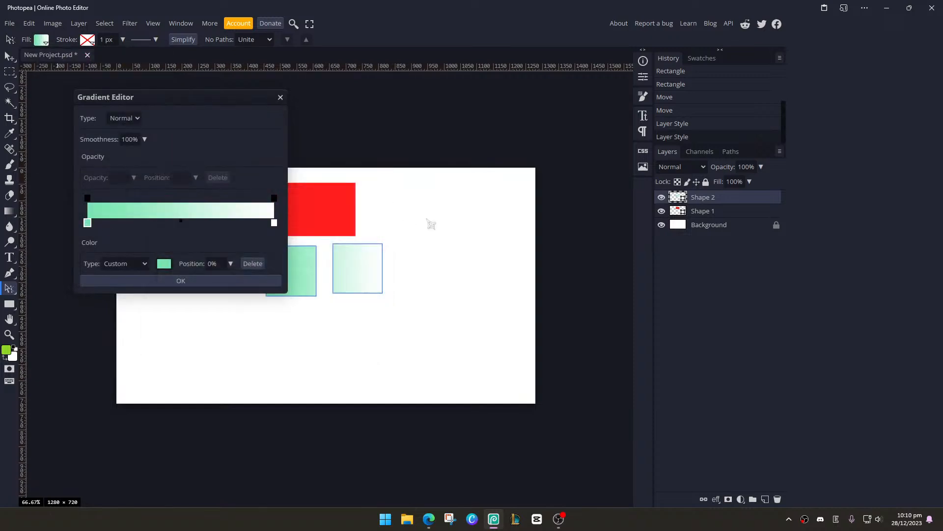
Set the gradient's white end colour stop to light blue #3bb2f7 and apply the edited gradient
left_click(274, 222)
left_click(168, 267)
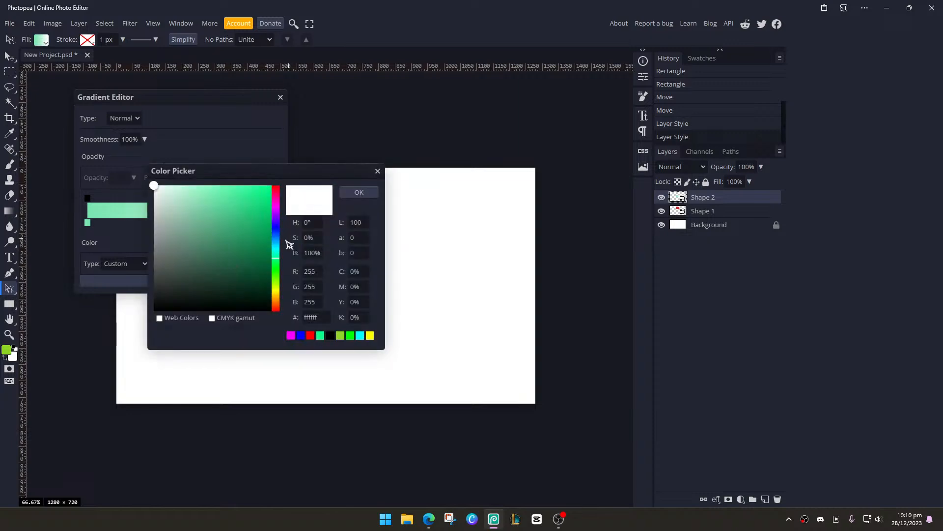
left_click_drag(247, 246, 271, 241)
left_click(244, 190)
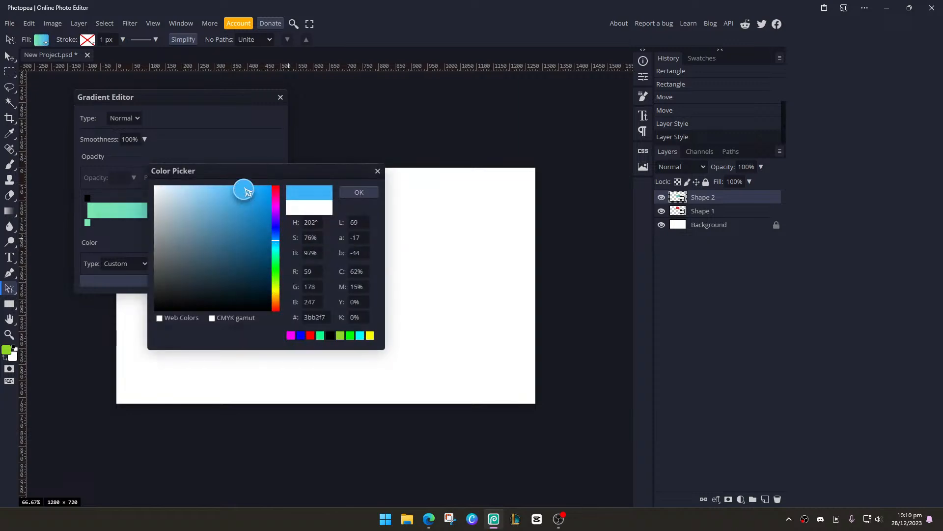
left_click(359, 192)
left_click(181, 281)
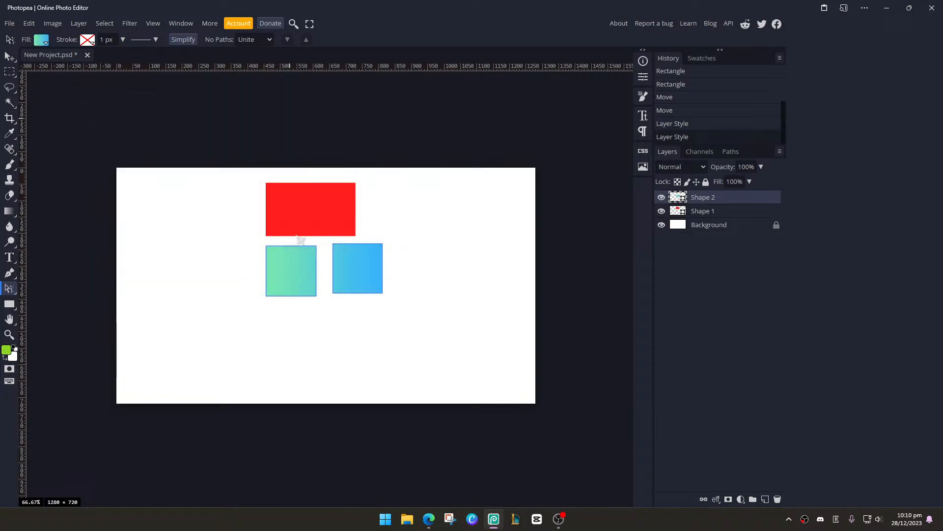
Switch to the YouTube tutorial, resume it to watch the pattern fill part, and pause it
left_click(429, 519)
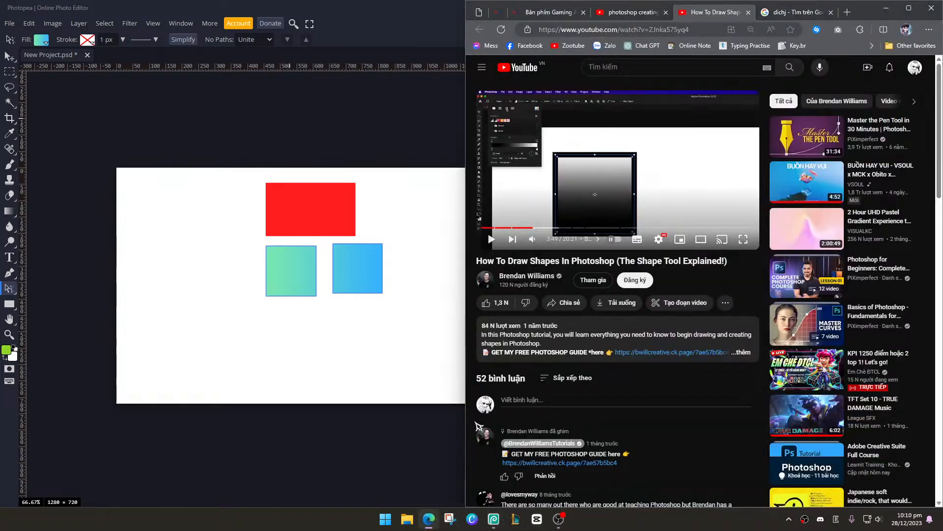
left_click(597, 209)
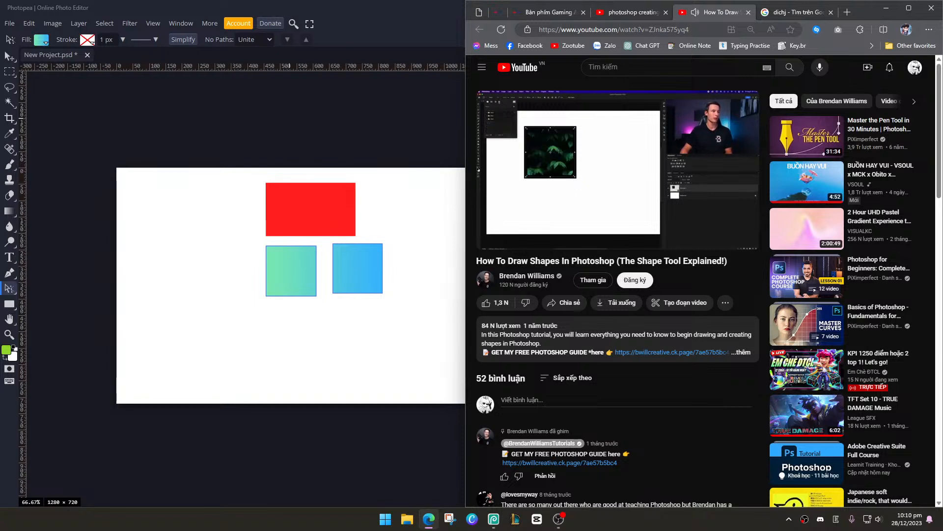
left_click(558, 163)
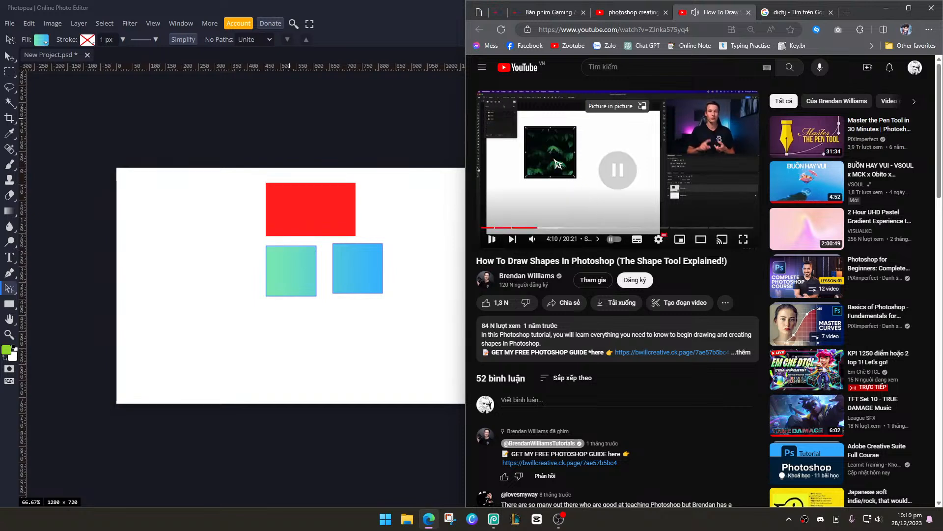
Return to Photopea, switch the two squares to a pattern fill and show the default patterns
left_click(42, 40)
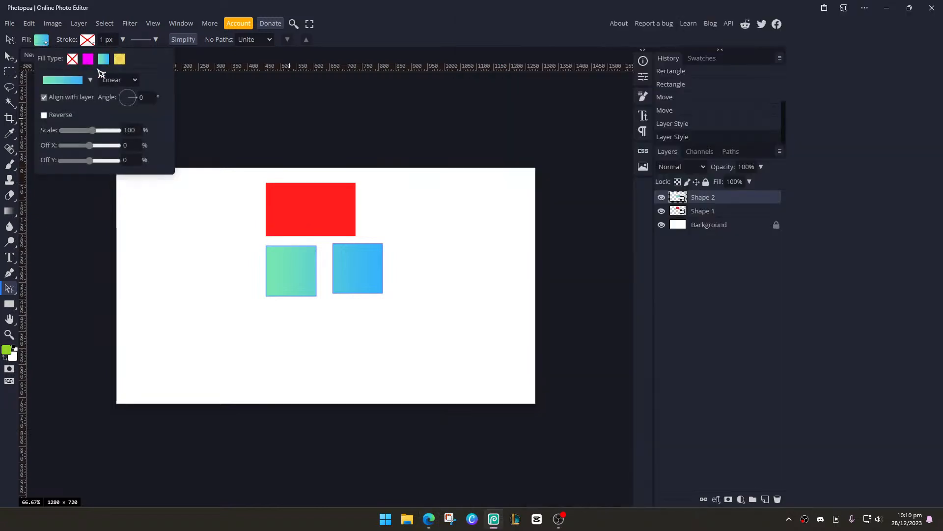
left_click(125, 84)
left_click(135, 90)
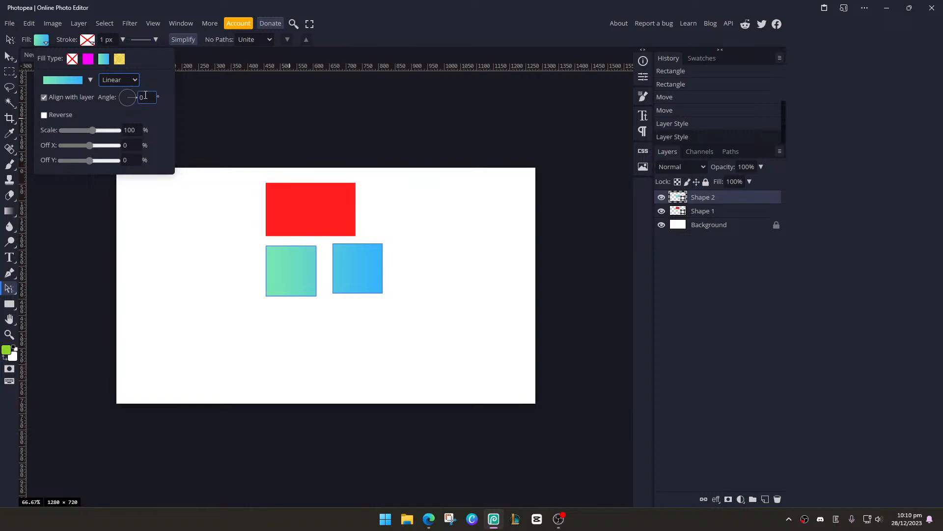
left_click(123, 61)
left_click(81, 83)
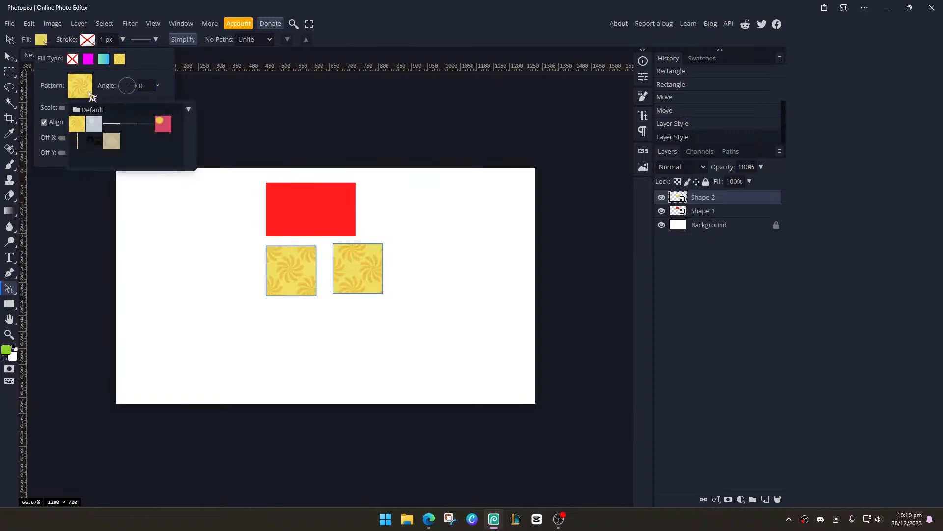
Try several default patterns on the two squares and settle on the black hexagon pattern
left_click(98, 124)
left_click(125, 125)
left_click(159, 127)
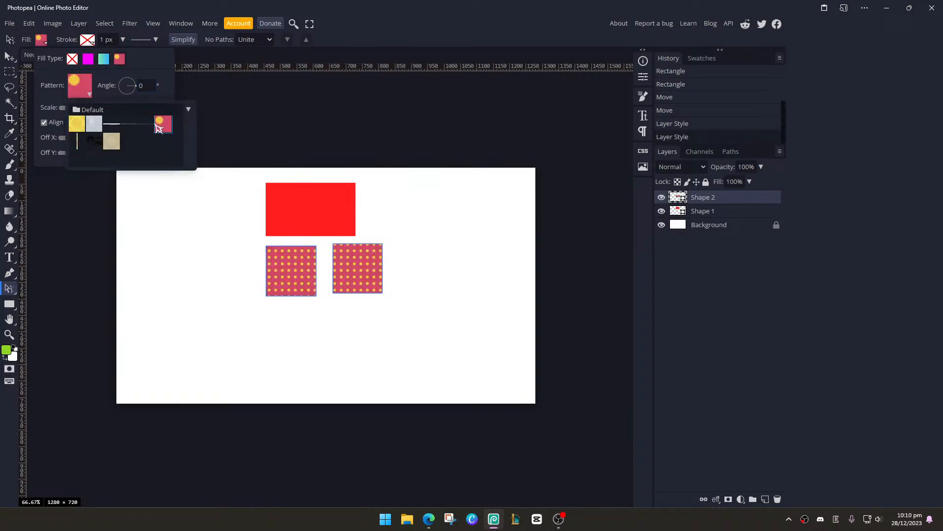
left_click(113, 141)
left_click(91, 142)
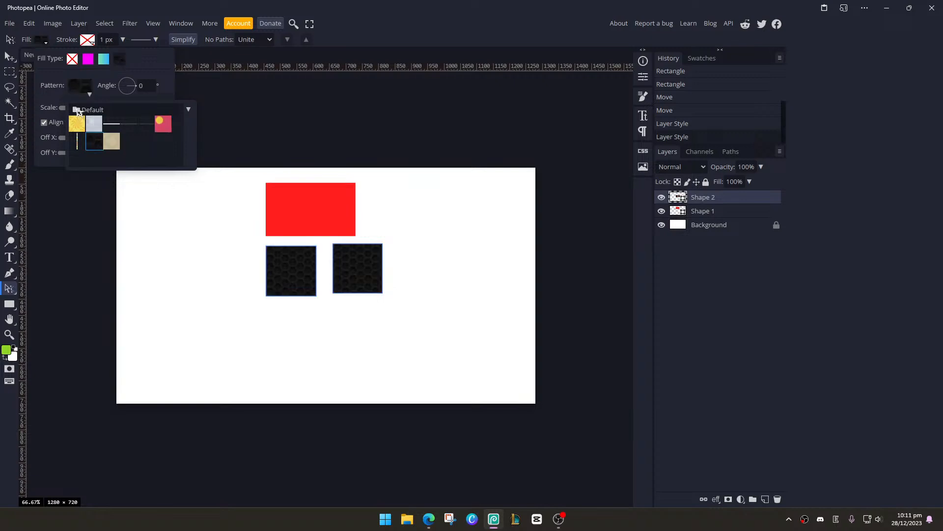
left_click(189, 109)
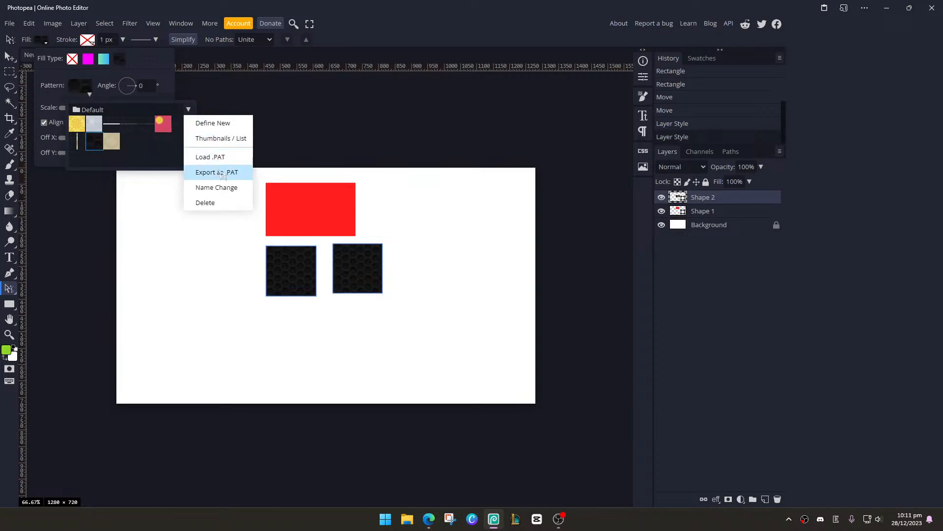
left_click(189, 111)
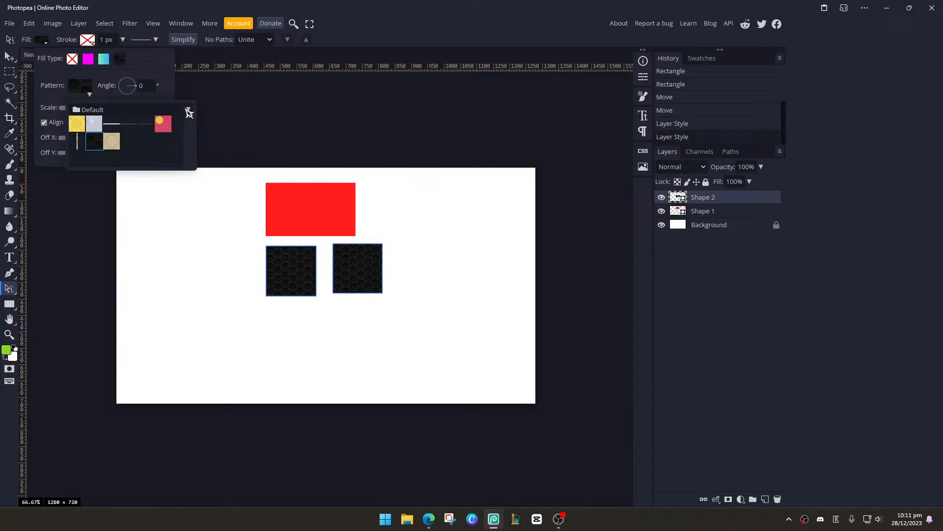
Examine the black hexagon pattern on the two squares up close
scroll(271, 246, "up", 4)
scroll(274, 273, "down", 3)
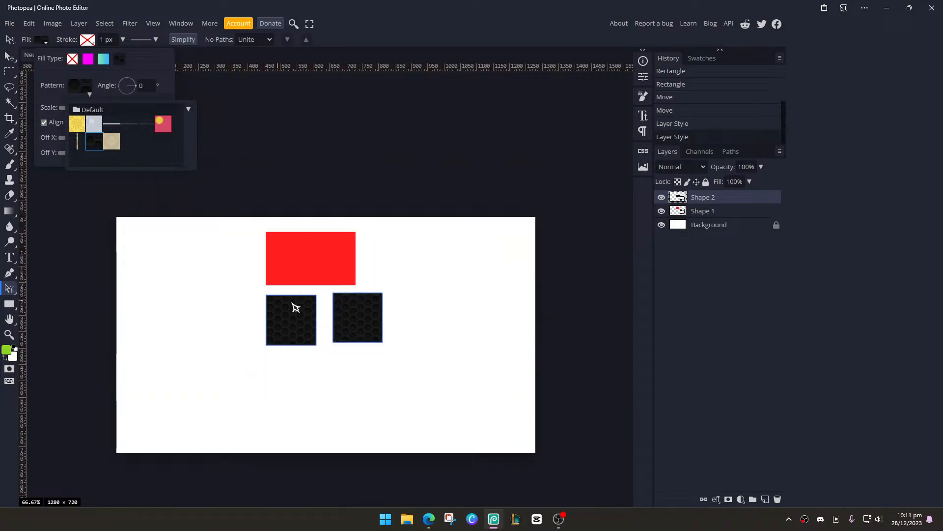
scroll(295, 310, "left", 3)
scroll(366, 307, "down", 2)
scroll(499, 244, "up", 15)
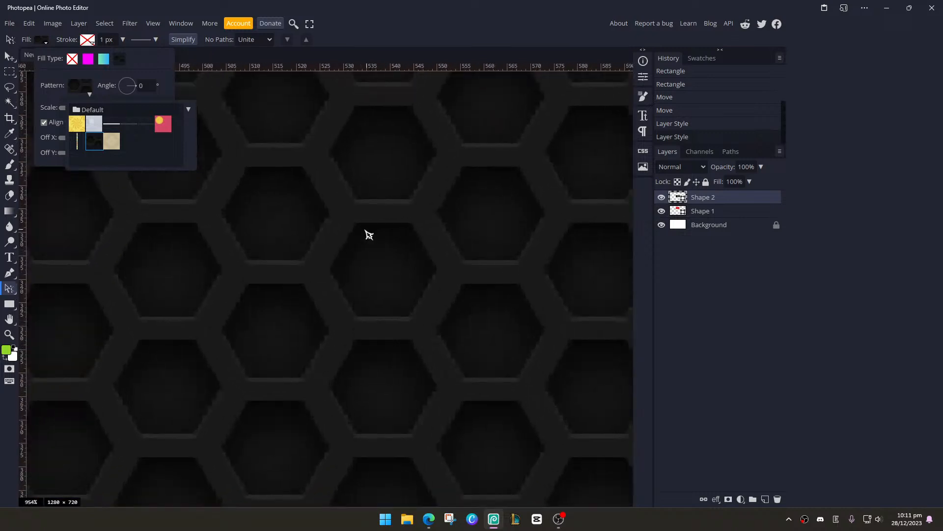
scroll(366, 234, "down", 9)
scroll(440, 187, "down", 3)
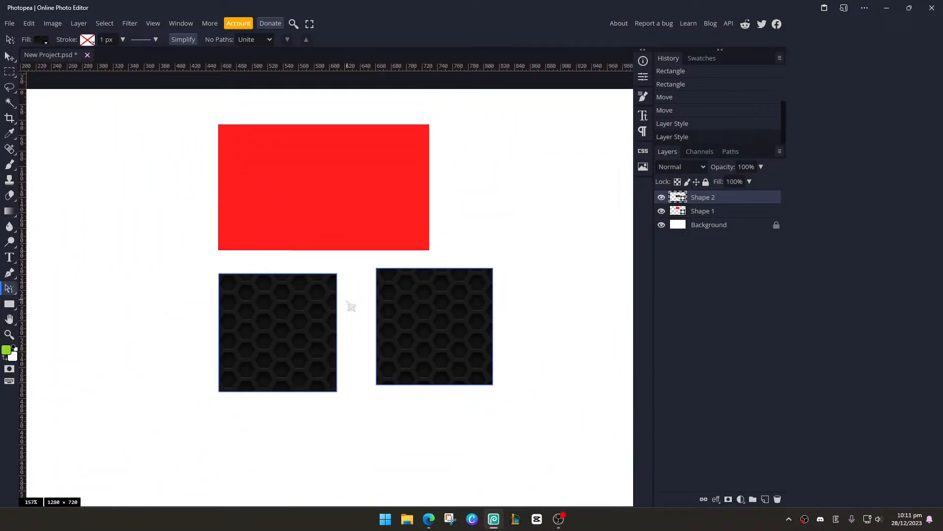
Switch the fill of the two squares from the pattern back to the green-to-blue gradient
left_click(42, 39)
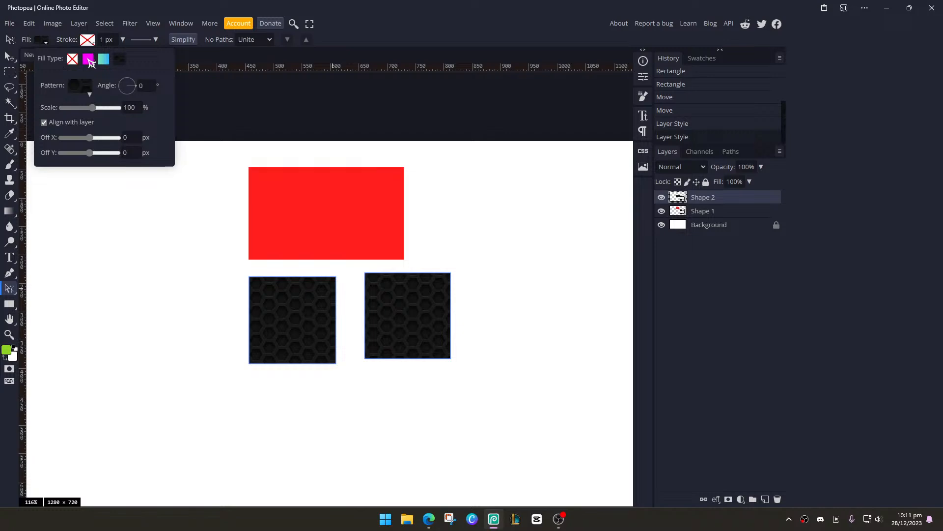
left_click(104, 59)
scroll(343, 241, "down", 2)
Switch to the YouTube tutorial, close the Bàn phím Gaming browser tab and watch the part on strokes
key("alt+Tab")
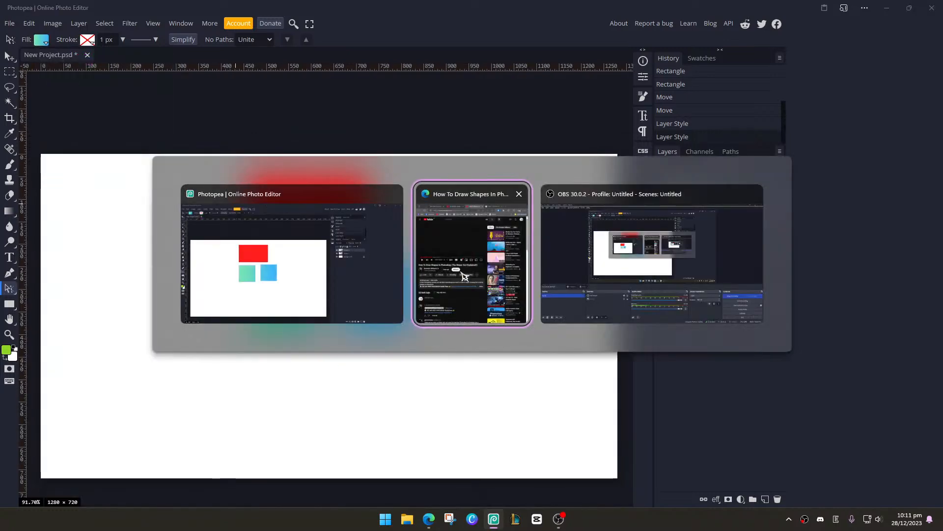
left_click(531, 169)
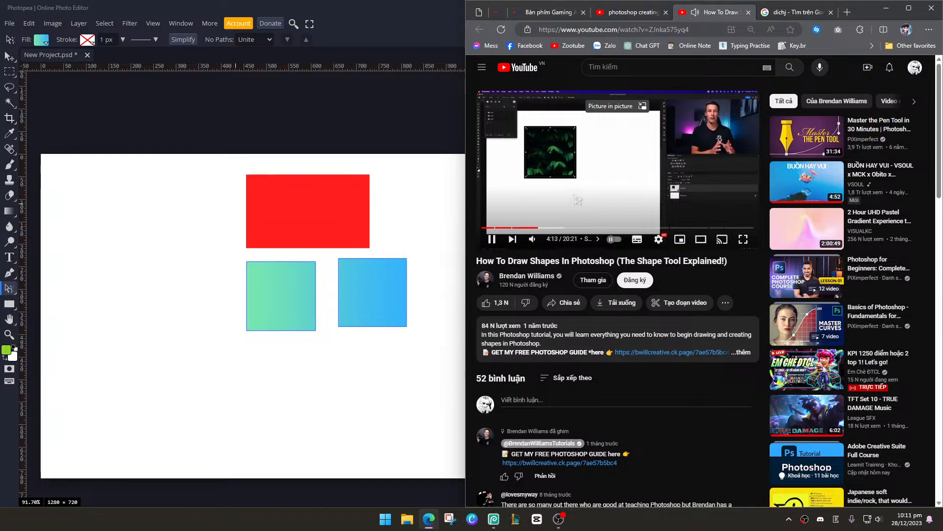
left_click(584, 13)
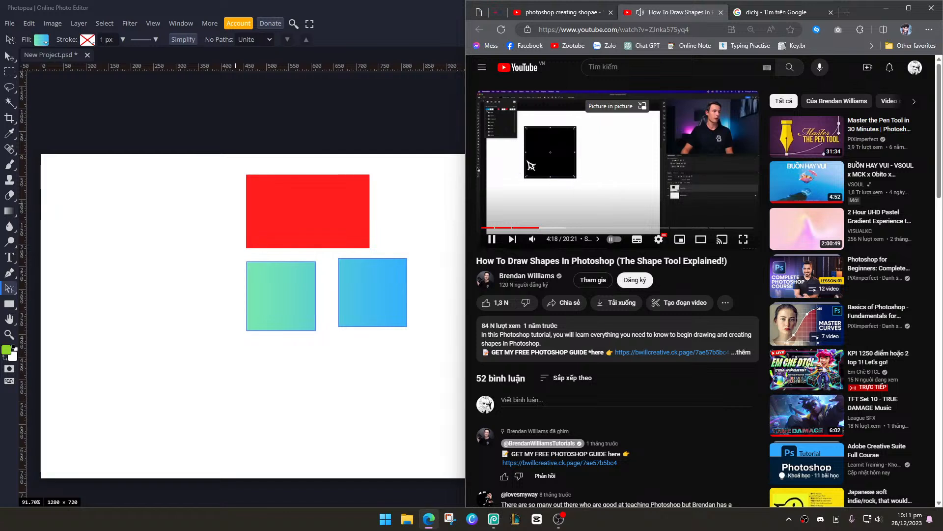
left_click(88, 43)
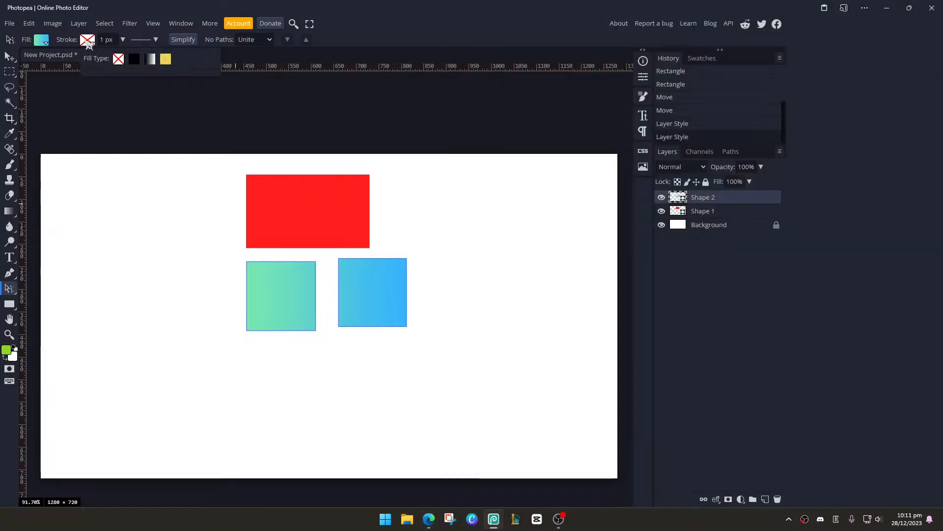
key("alt+Tab")
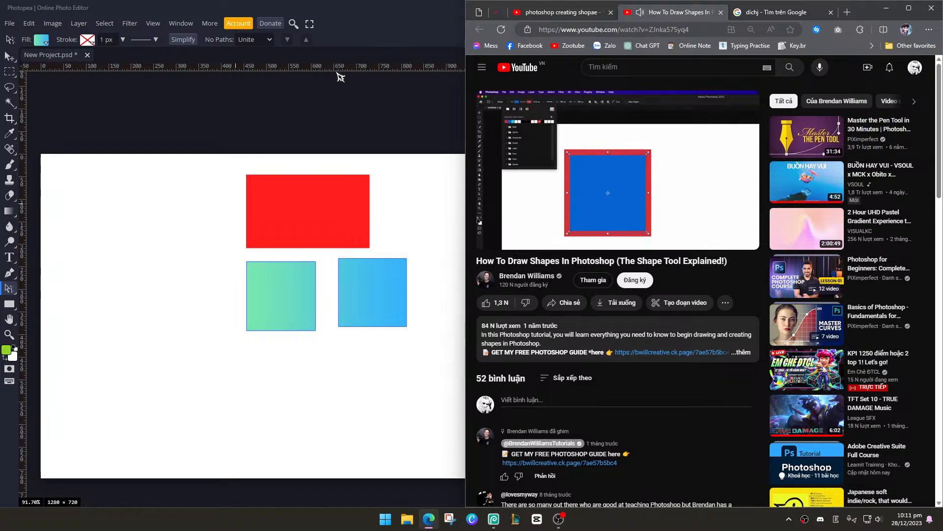
Return to Photopea and give the two squares a solid black stroke 9.5 px wide
left_click(92, 41)
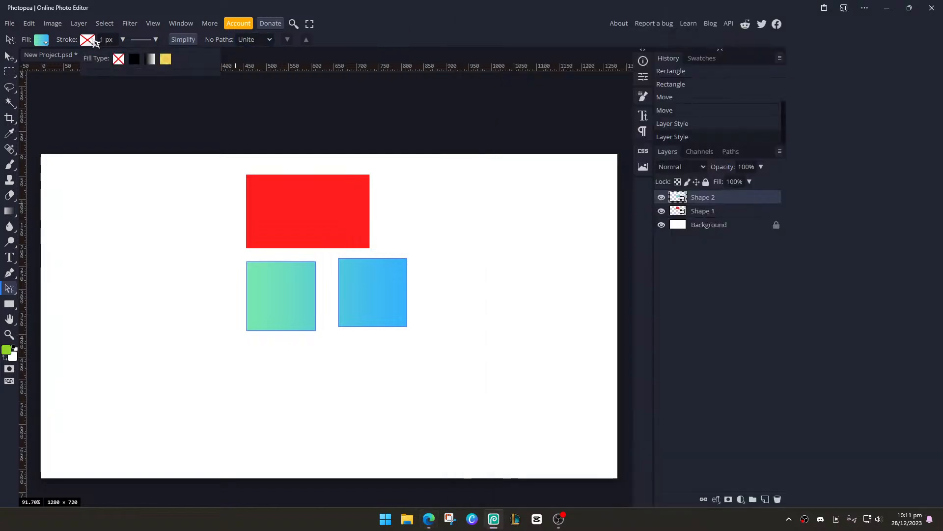
left_click(134, 60)
left_click(123, 39)
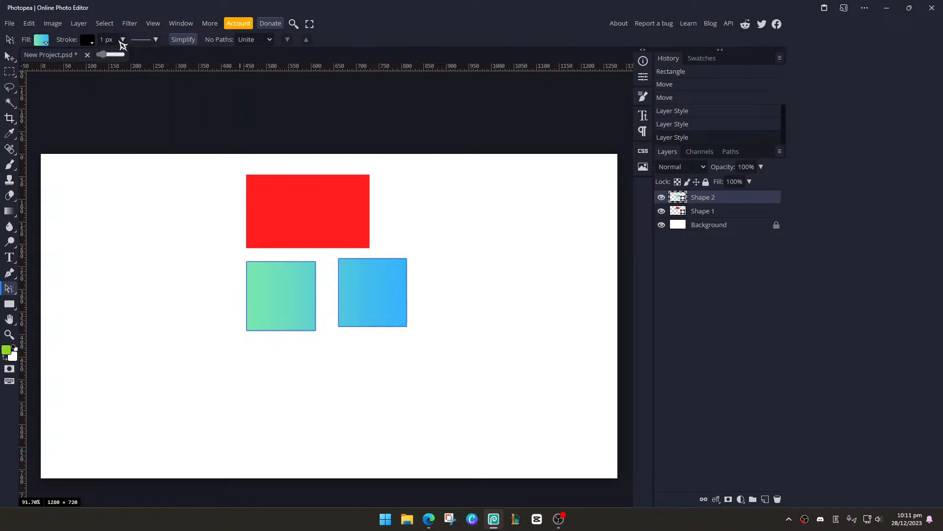
left_click_drag(101, 54, 111, 57)
left_click(87, 41)
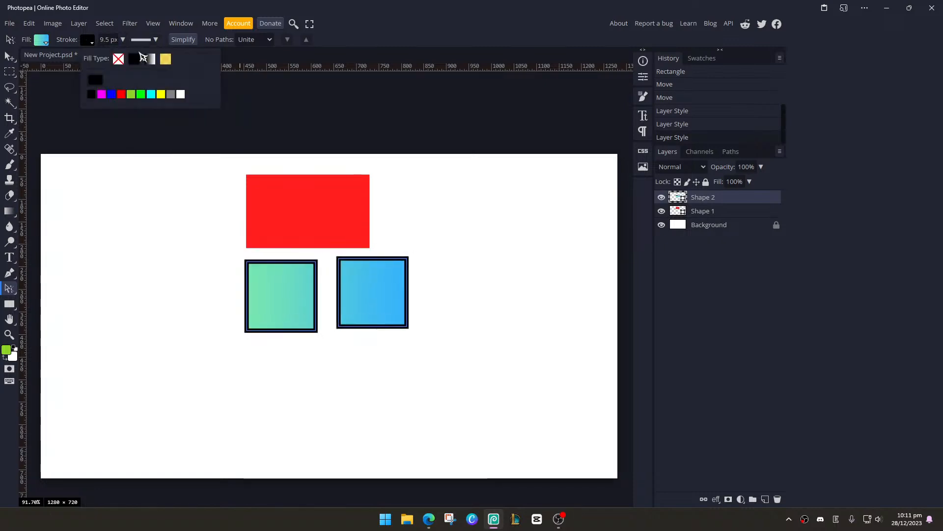
Switch to the YouTube tutorial, watch the part on stroke options and like the video
key("alt+Tab")
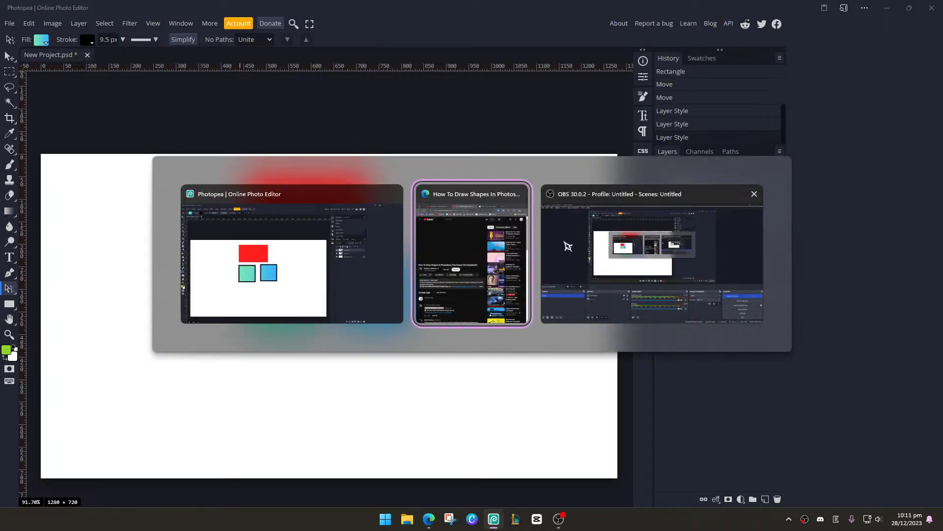
left_click(476, 212)
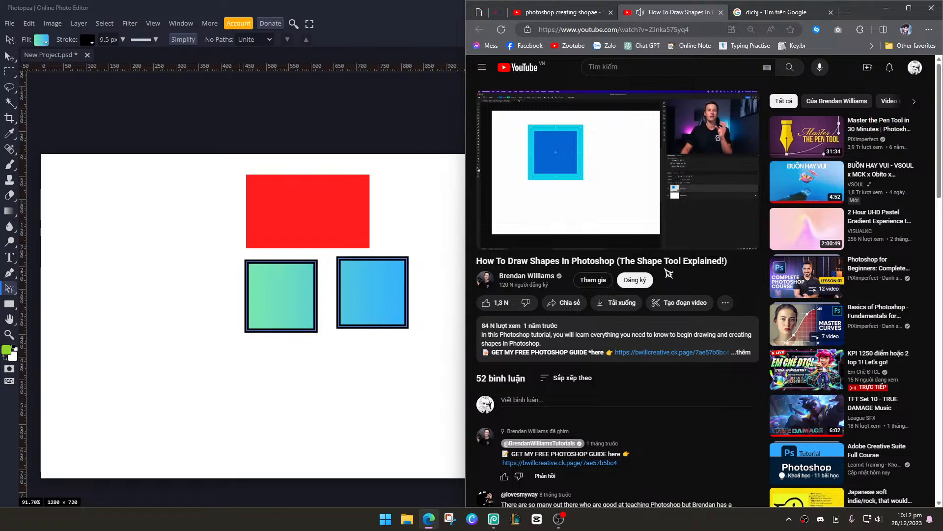
left_click(486, 302)
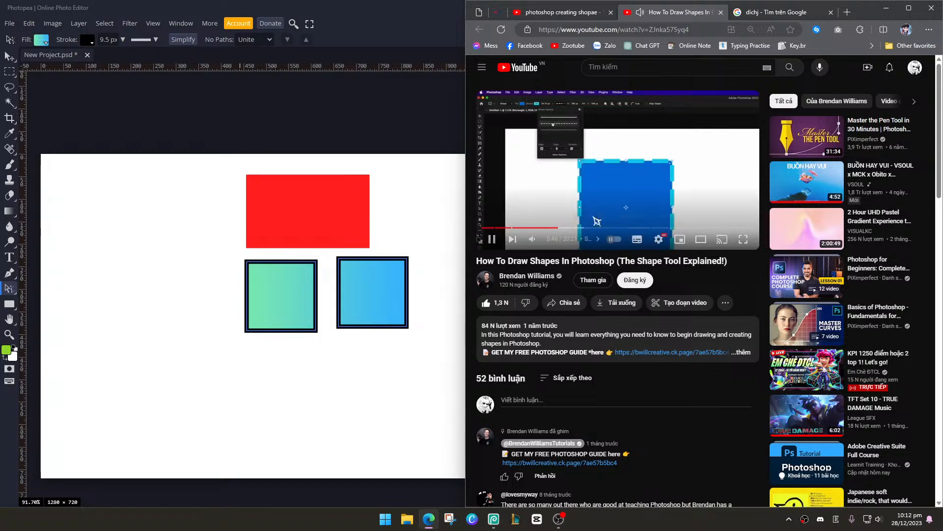
Return to Photopea, try the dashed and dotted stroke styles on the two squares and finish with the solid line
left_click(156, 43)
left_click(155, 41)
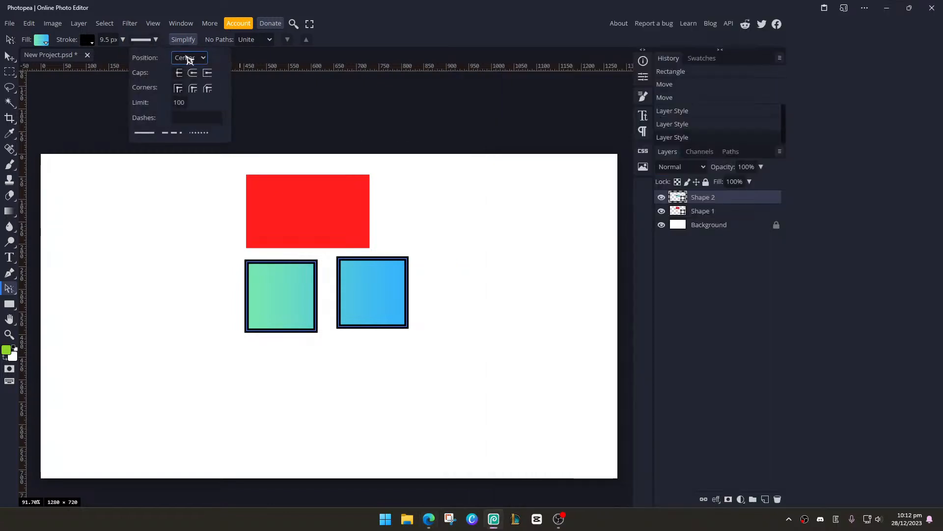
left_click(179, 140)
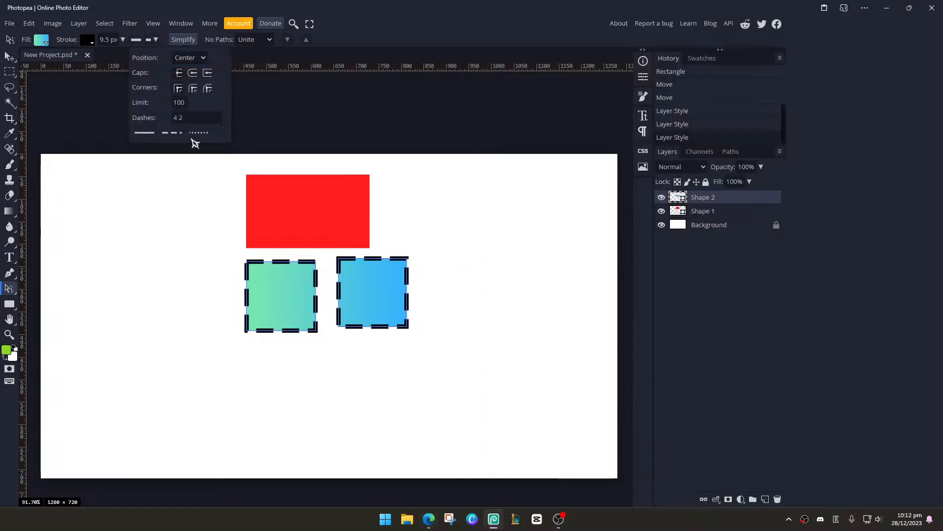
left_click(199, 133)
left_click(153, 134)
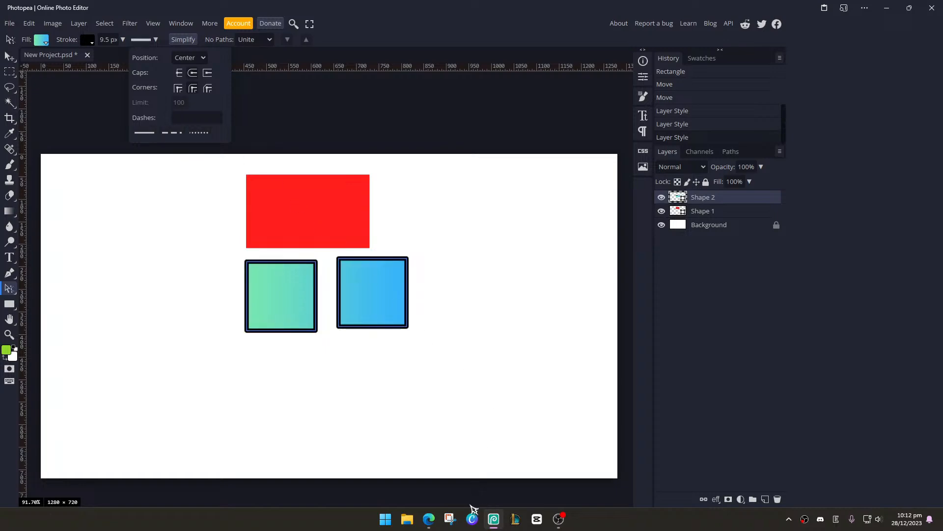
Switch to the YouTube tutorial, watch the part on dashed lines and stroke options, and raise the video's volume
left_click(428, 519)
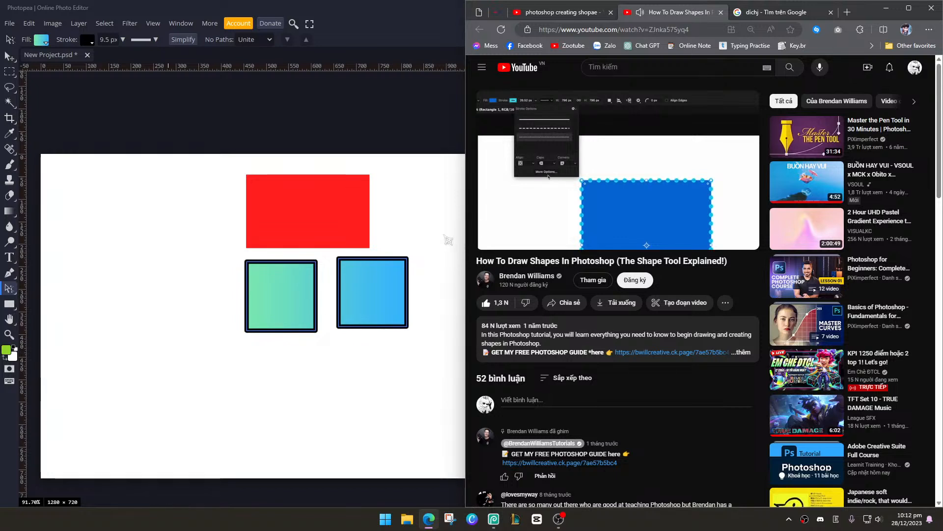
left_click(148, 39)
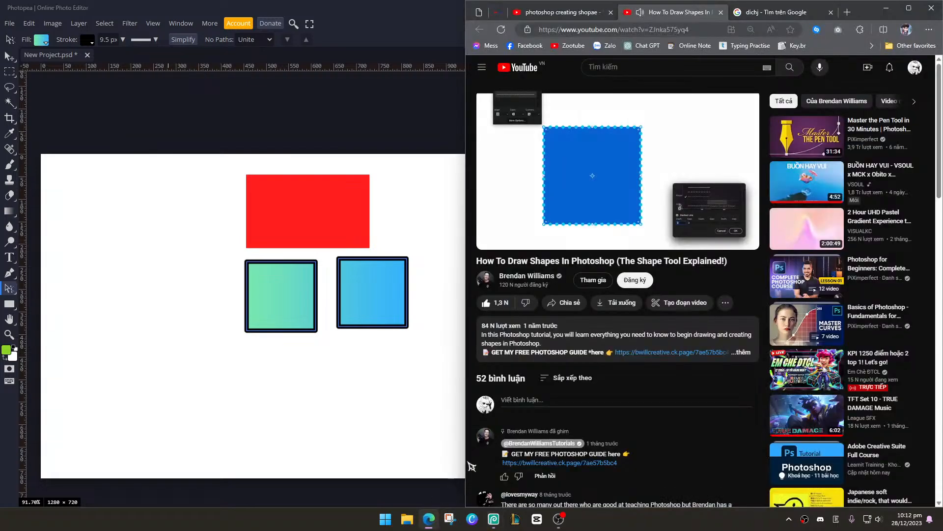
left_click(429, 518)
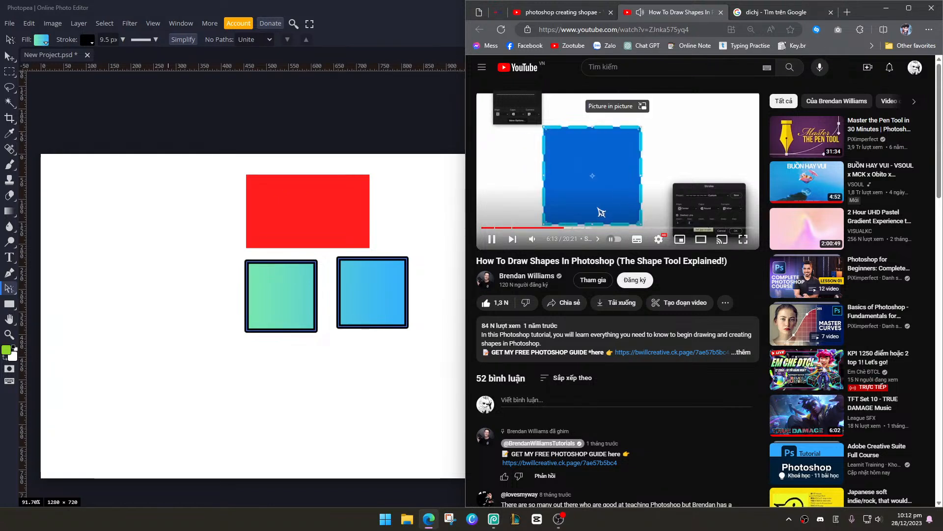
left_click(880, 520)
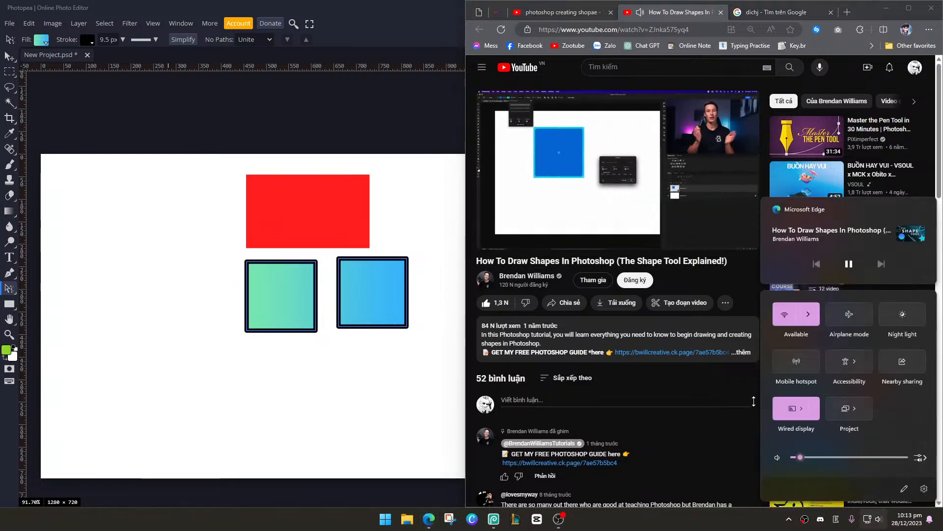
left_click_drag(555, 239, 566, 240)
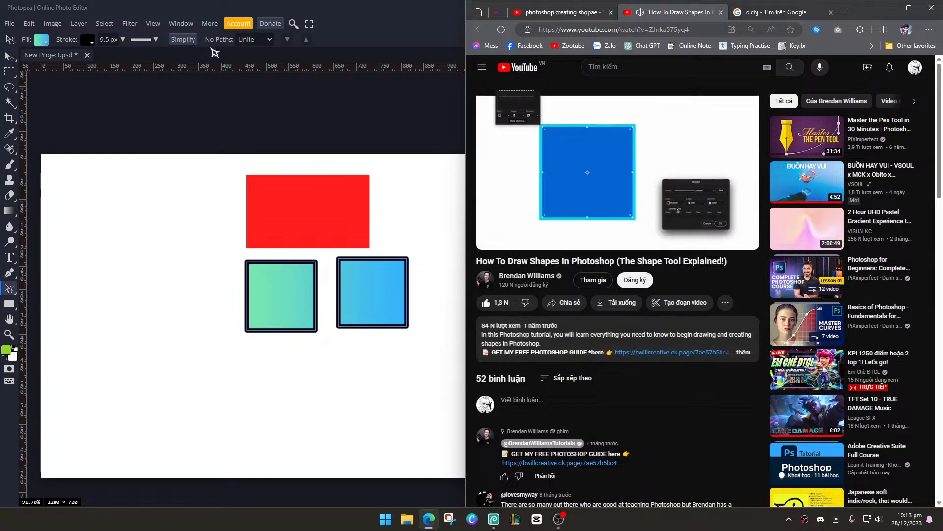
Return to Photopea, try the Inside and Outside stroke positions on the two squares and set the position back to Center
left_click(142, 41)
left_click(197, 58)
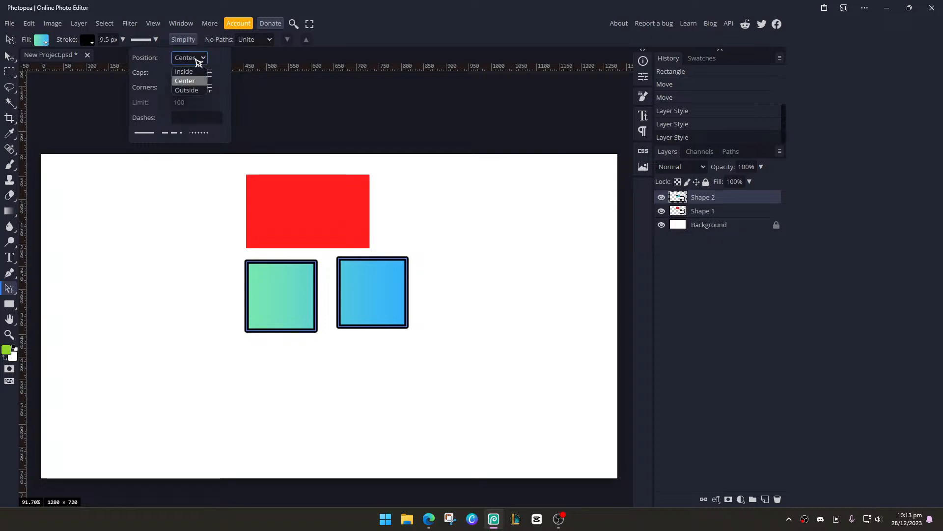
left_click(197, 72)
left_click(190, 60)
left_click(191, 89)
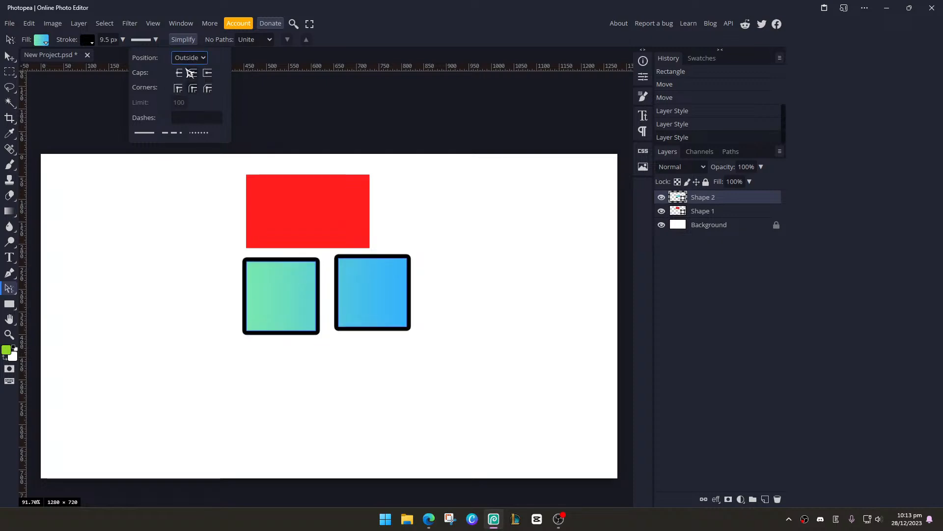
left_click(190, 59)
left_click(191, 80)
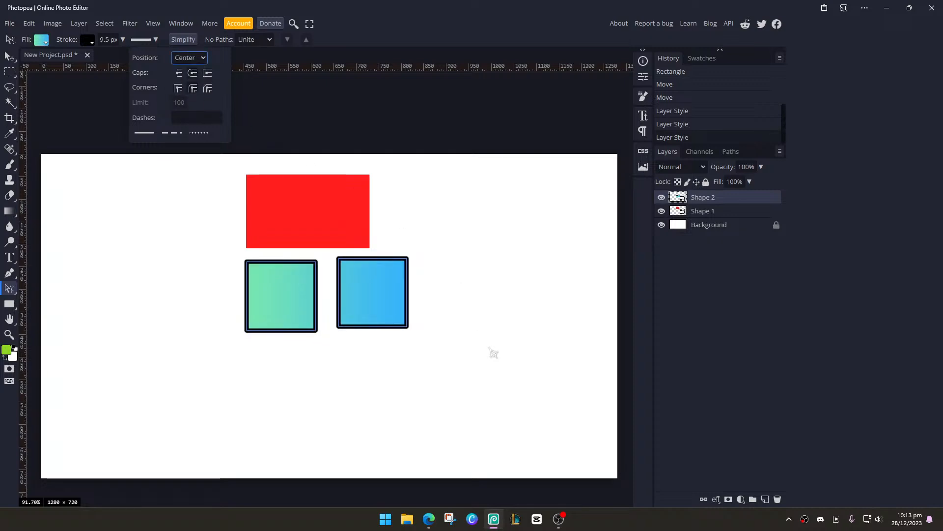
Switch to the YouTube tutorial and watch the part on scaling shapes in full screen
left_click(429, 519)
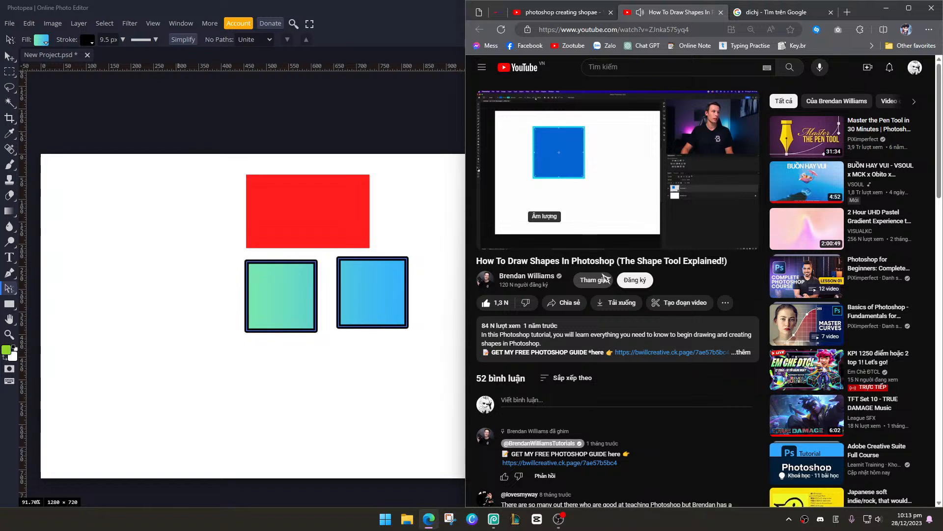
mouse_move(707, 221)
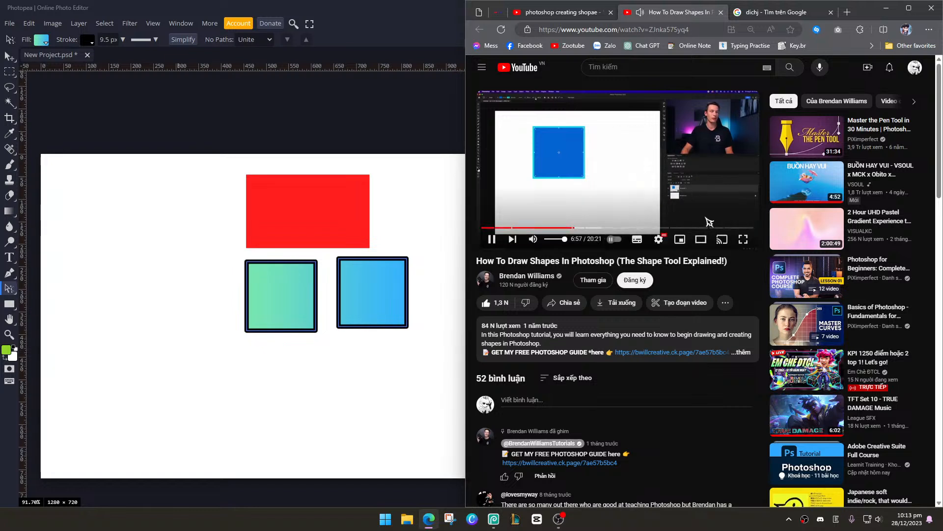
left_click(747, 240)
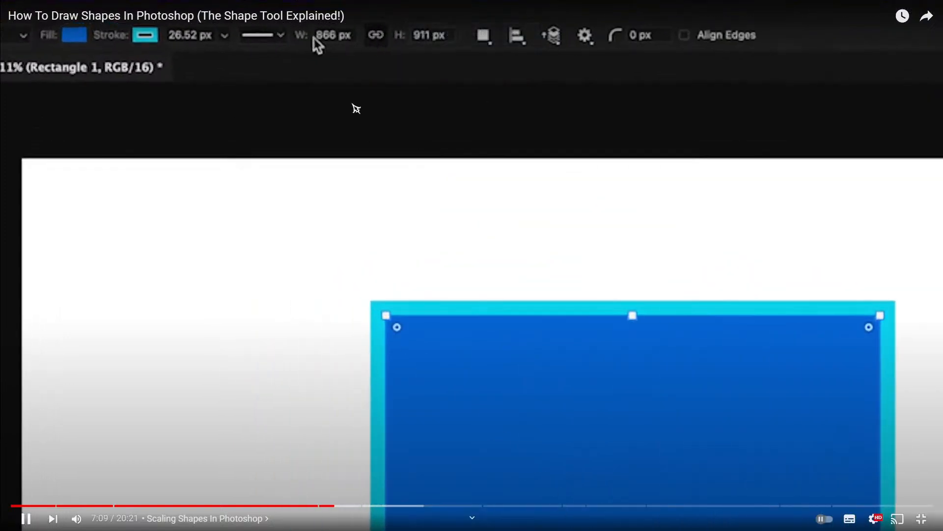
Return to Photopea, move the green square slightly down and to the left, and try scaling it from its corner with Free Transform
key("alt+Tab")
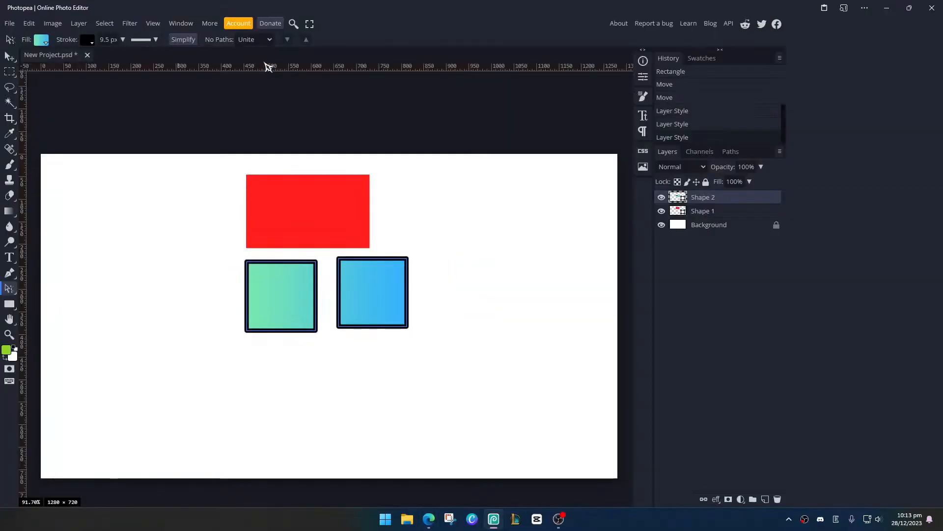
left_click(186, 42)
left_click(155, 41)
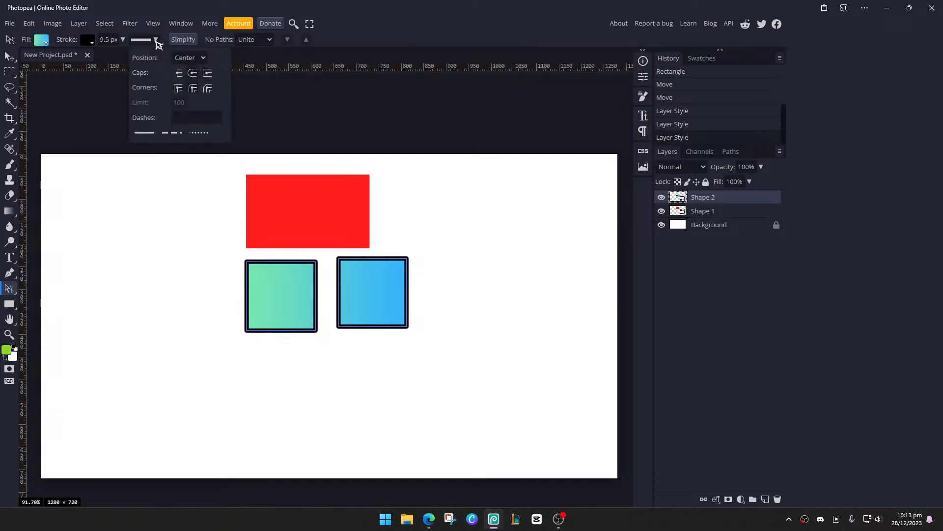
left_click(156, 40)
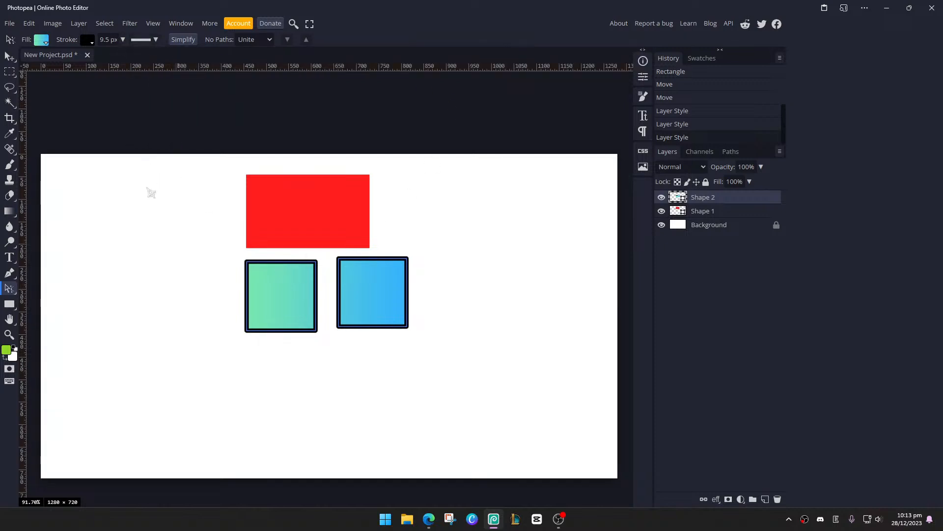
left_click_drag(283, 293, 265, 303)
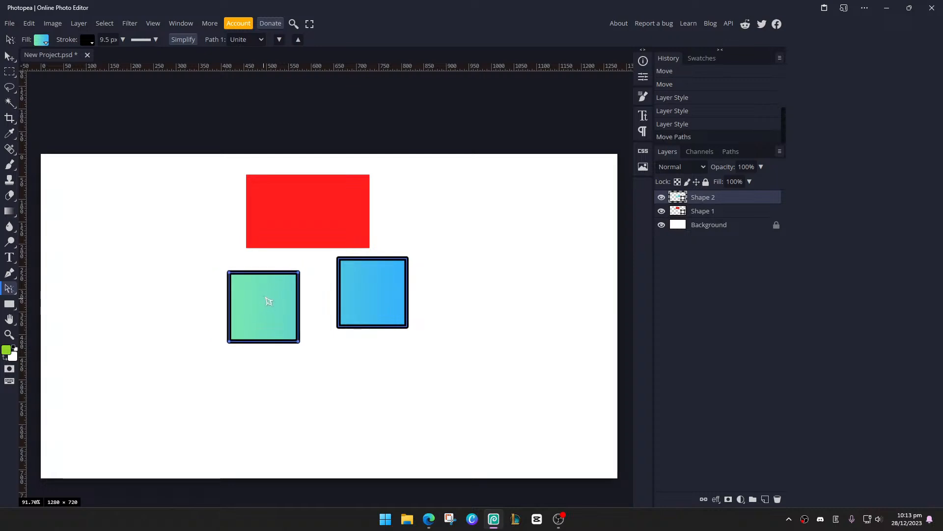
key("ctrl+t")
mouse_move(299, 340)
left_mouse_down()
mouse_move(344, 379)
mouse_move(265, 334)
mouse_move(287, 323)
mouse_move(313, 351)
mouse_move(285, 329)
mouse_move(292, 341)
left_mouse_up()
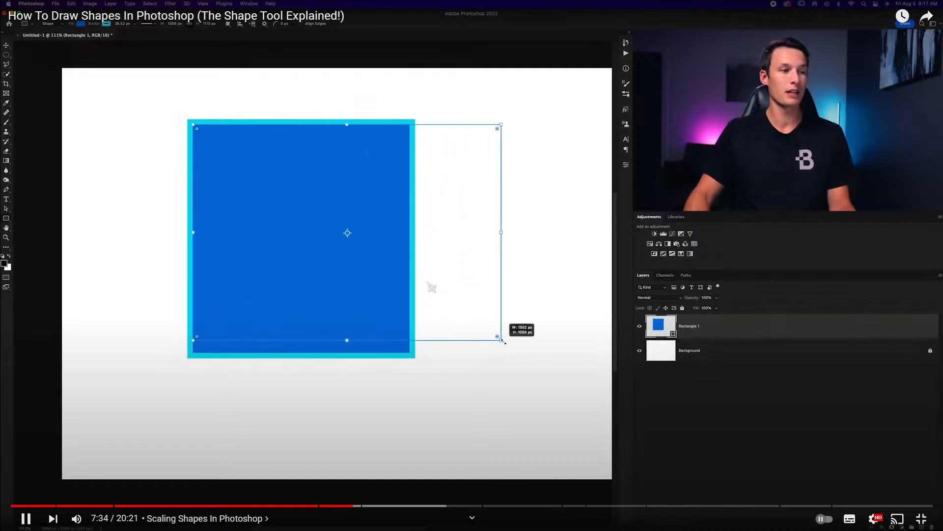
Switch back to the full-screen YouTube tutorial and continue watching how shapes are scaled
left_click(457, 235)
left_click(459, 238)
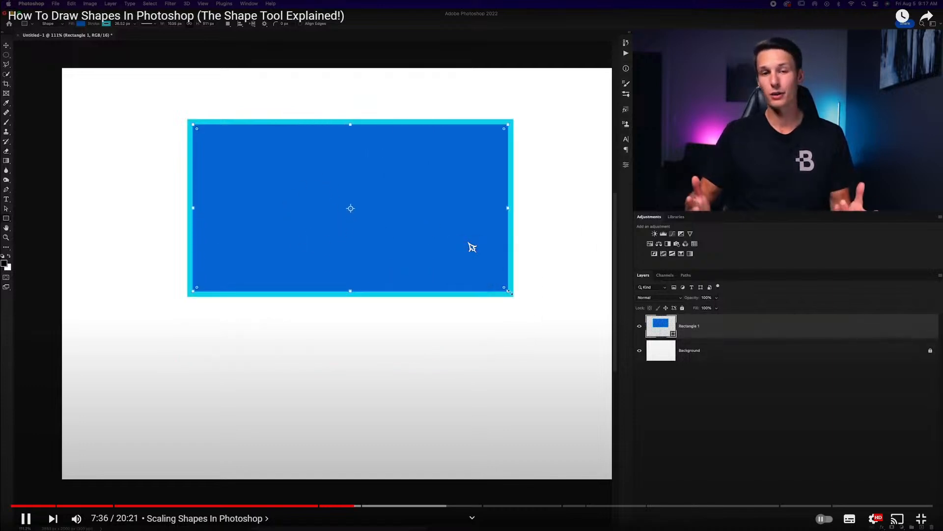
Rewind the tutorial to rewatch how a shape is scaled from its corner
key("Left")
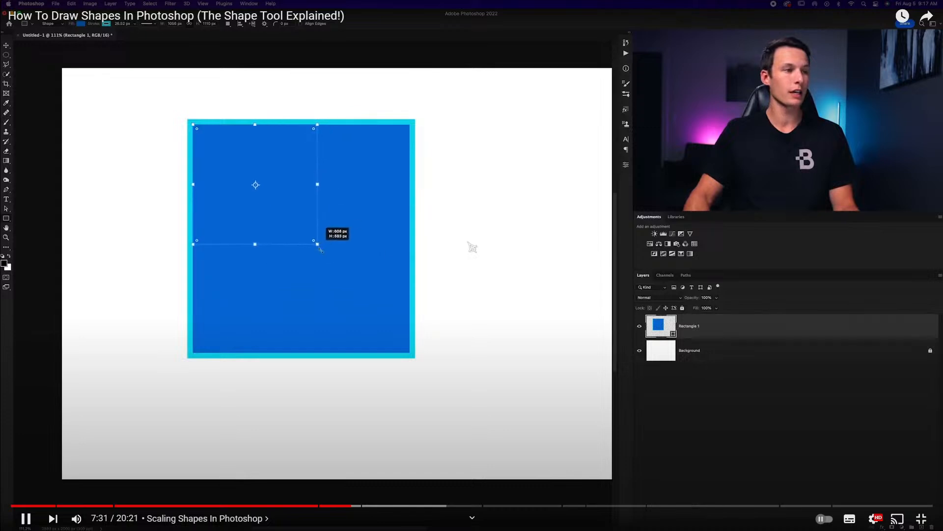
key("Left")
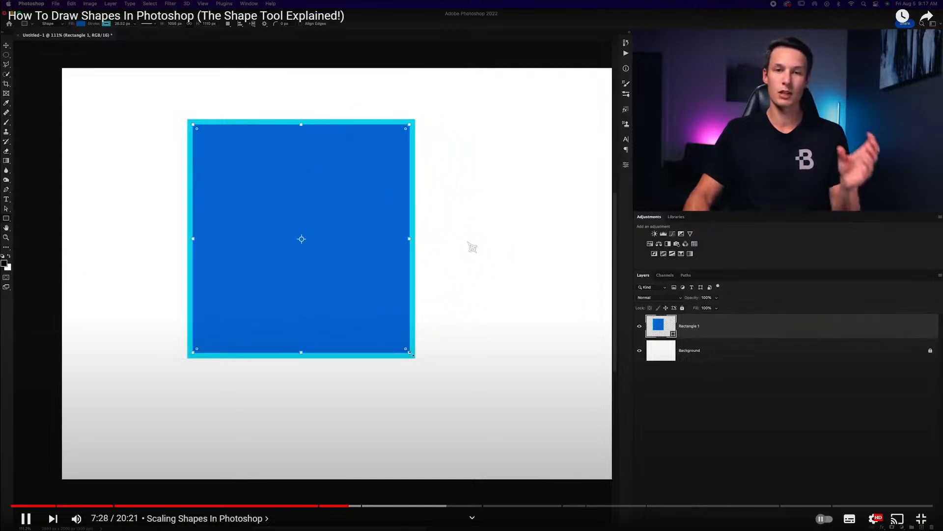
Return to Photopea, enlarge the green square with Free Transform, rotate it back to nearly upright, place it below and left of the red rectangle, and apply it
key("alt+Tab")
left_click_drag(295, 343, 469, 401)
left_click_drag(328, 379, 243, 349)
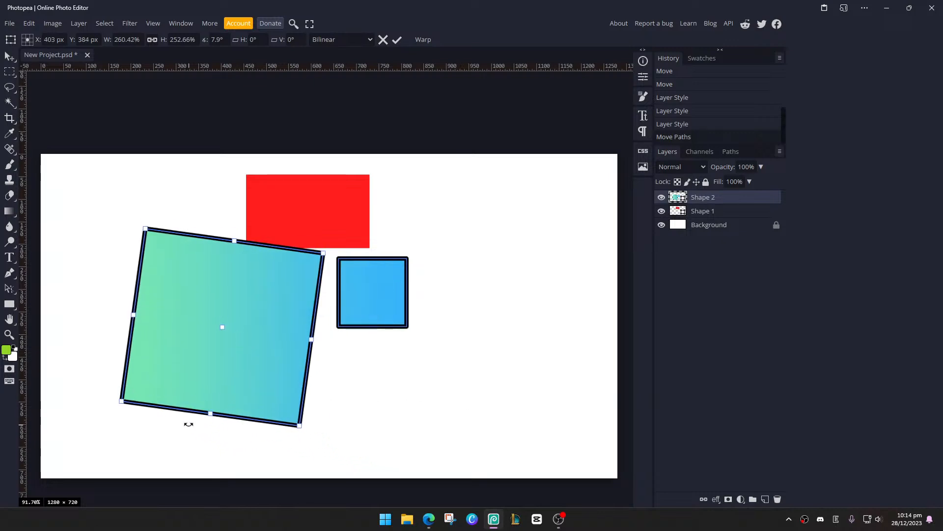
mouse_move(206, 430)
left_mouse_down()
mouse_move(217, 432)
mouse_move(185, 423)
mouse_move(194, 428)
left_mouse_up()
left_click_drag(269, 363, 213, 369)
key("Return")
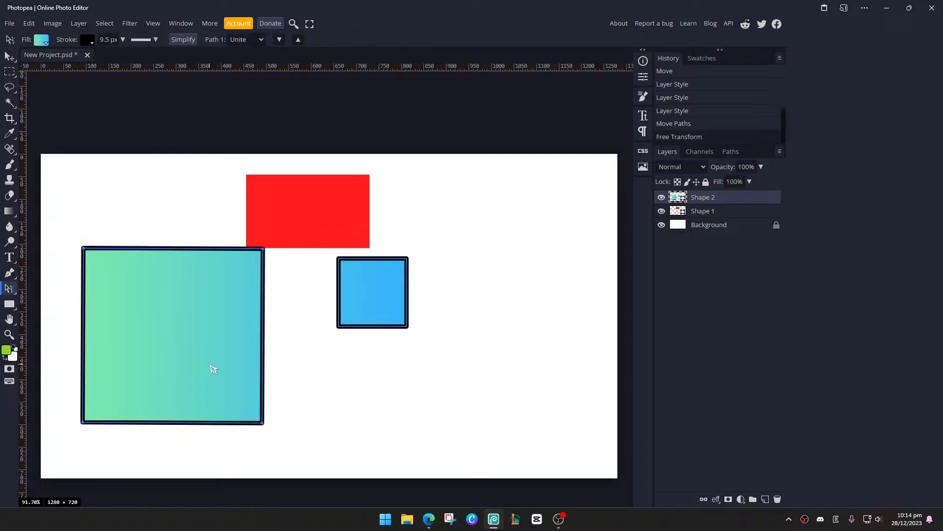
scroll(198, 289, "up", 6)
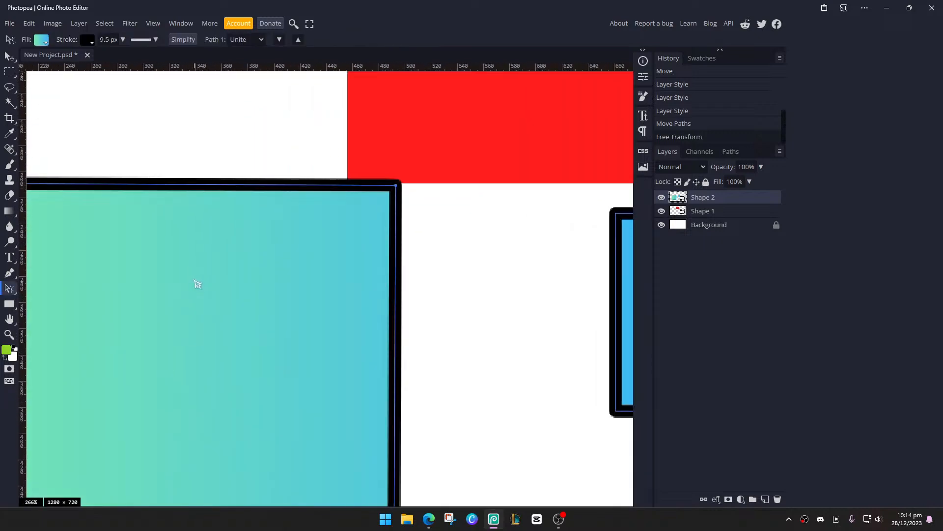
scroll(196, 285, "down", 6)
Switch to the YouTube tutorial, watch the start of Using Path Operations, and exit full screen
key("alt+Tab")
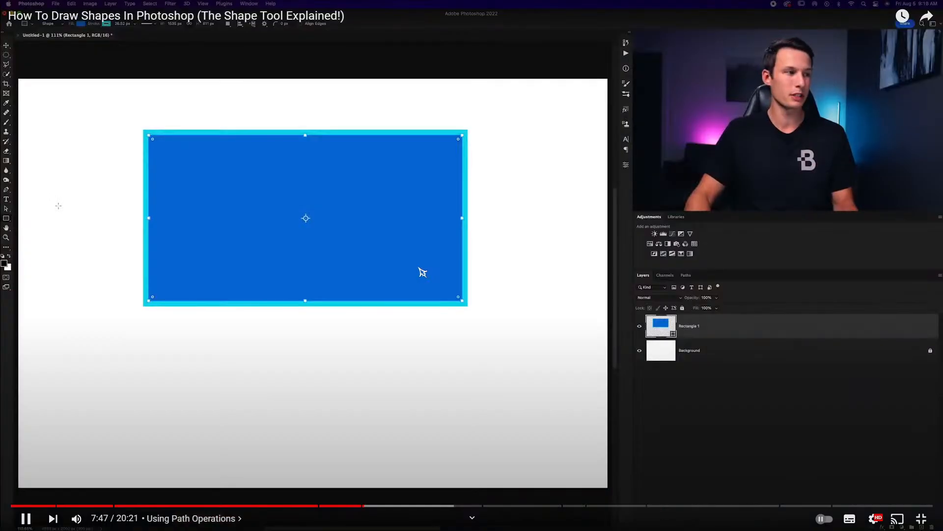
left_click(921, 518)
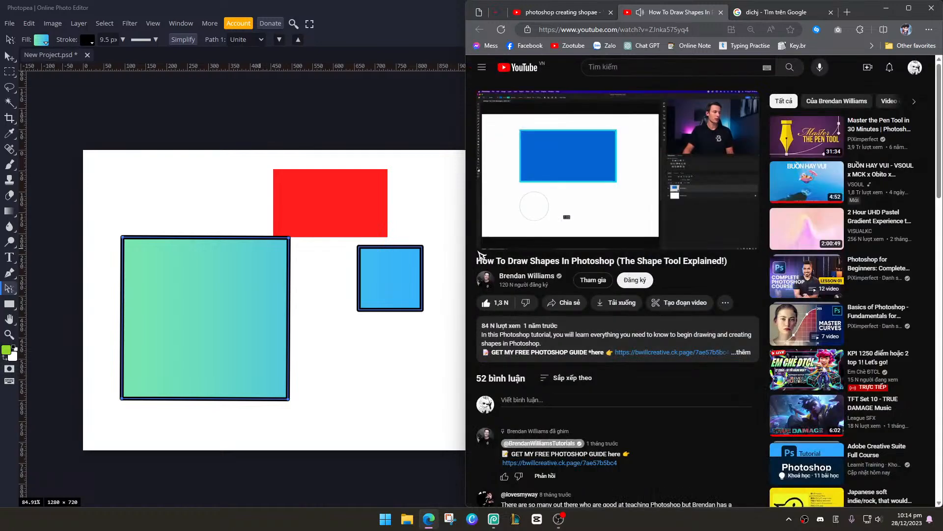
Return to Photopea, draw a circle with the Ellipse tool over the small blue square's lower-left corner, and undo the extra ellipse drawn after it
right_click(10, 303)
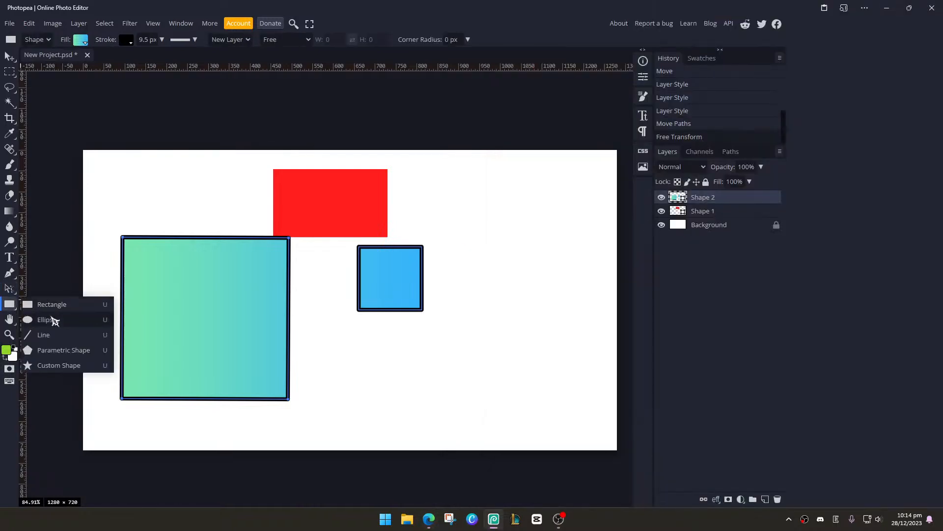
left_click(55, 317)
left_click_drag(315, 279, 408, 375)
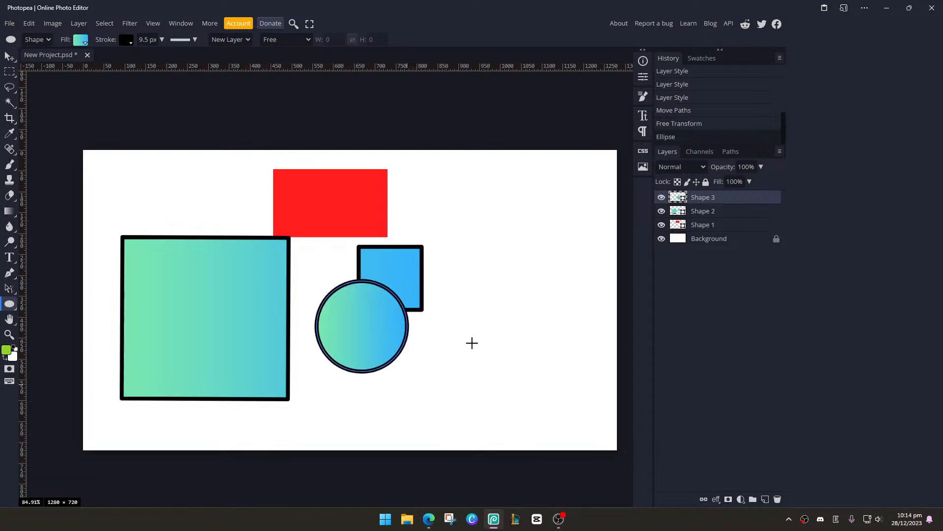
left_click_drag(371, 331, 376, 355)
key("ctrl+z")
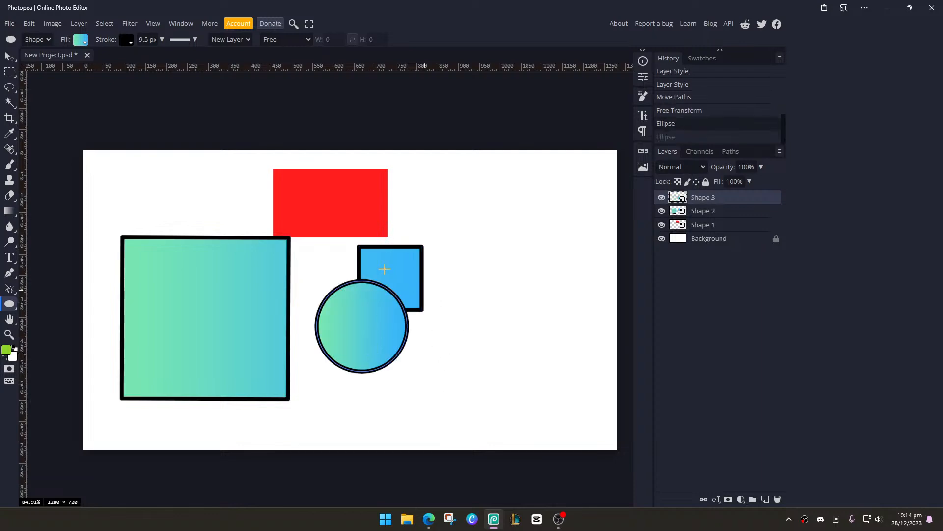
Check the path operations in the tutorial, return to Photopea, and move the squares' layer slightly down and to the left
key("alt+Tab")
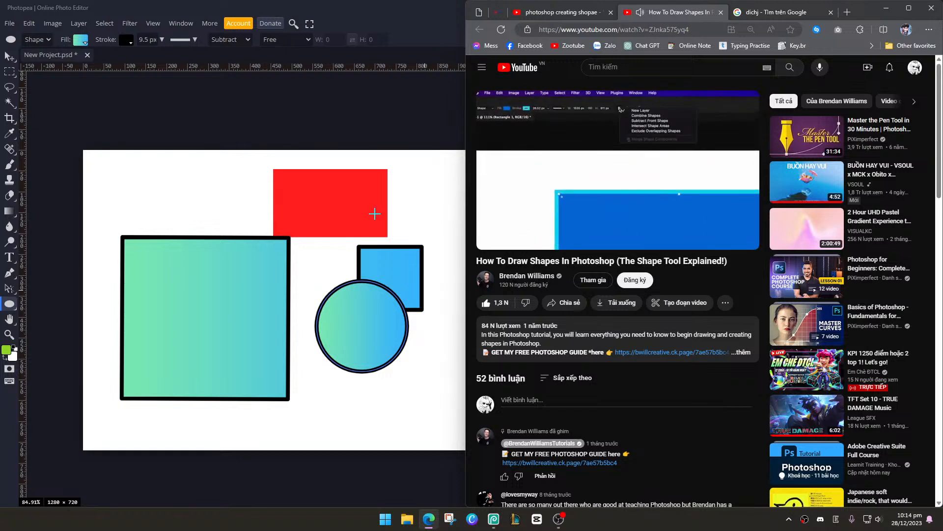
key("alt+Tab")
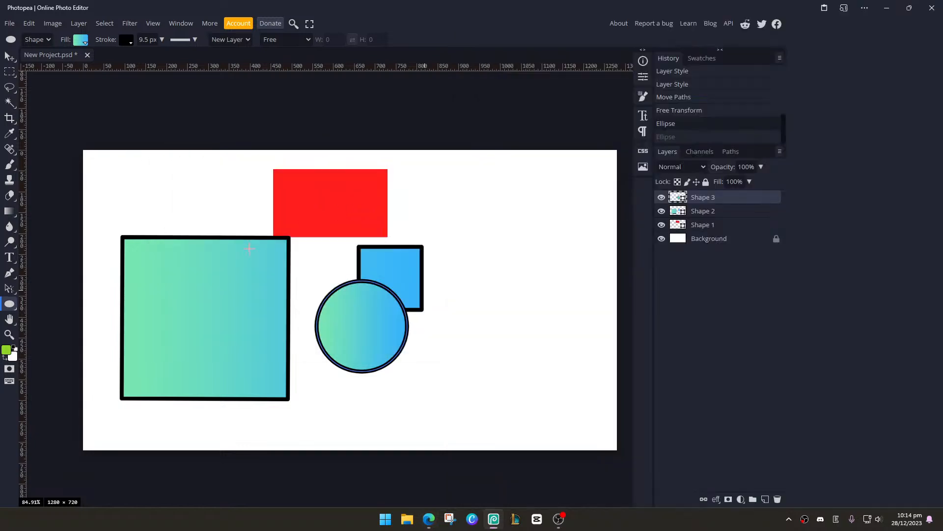
left_click(10, 57)
left_click_drag(255, 278, 254, 279)
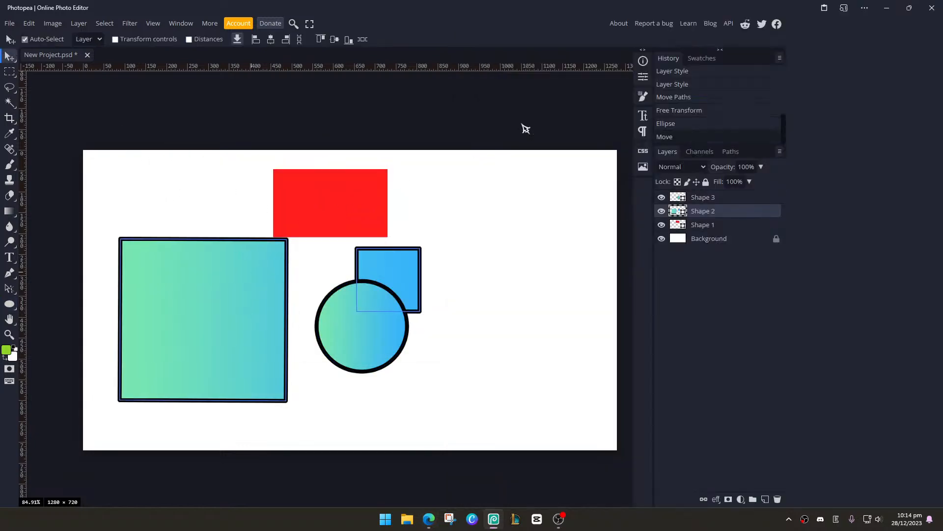
Look through the shape properties and the brush, character, paragraph and CSS settings for path operations on the Shape 2 layer
left_click(645, 79)
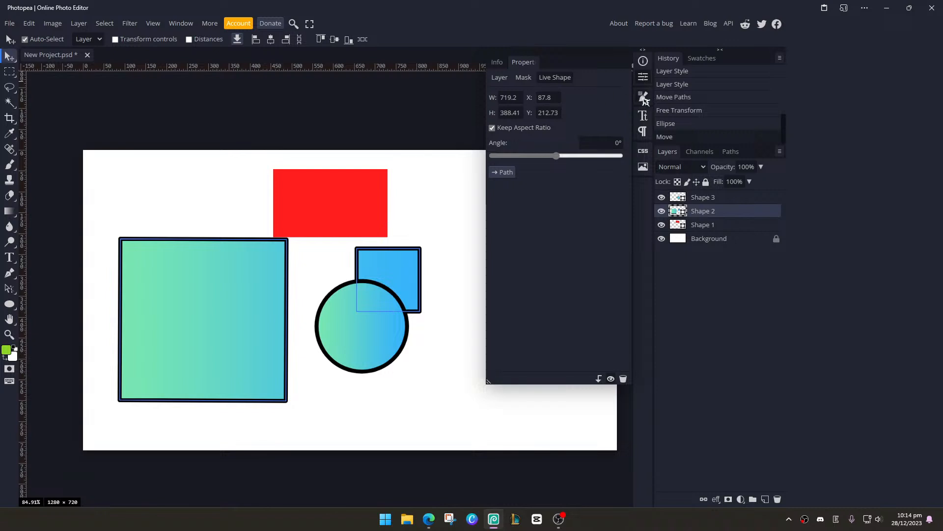
left_click(645, 99)
left_click(643, 117)
left_click(644, 131)
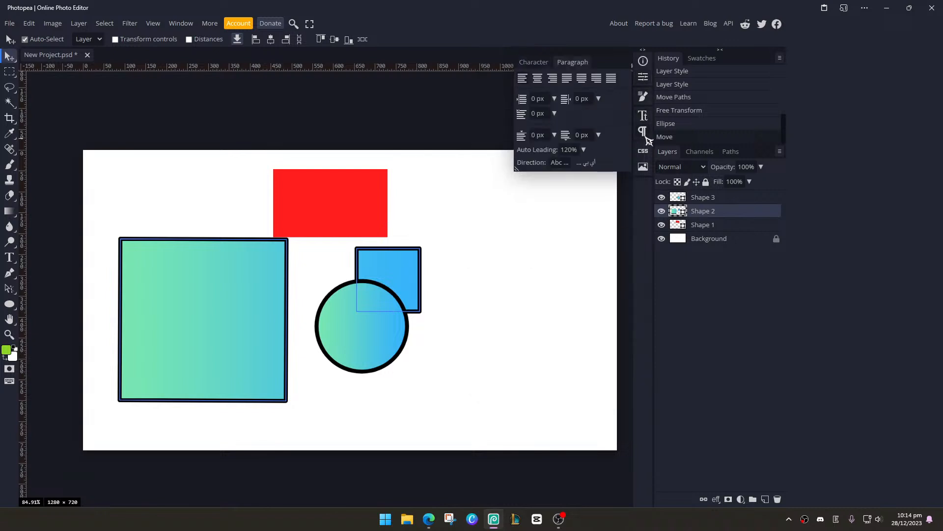
left_click(642, 145)
left_click(645, 136)
left_click(708, 199)
left_click(692, 214)
Switch to the YouTube tutorial in full screen, rewind to the list of path operations, and pause there
key("alt+Tab")
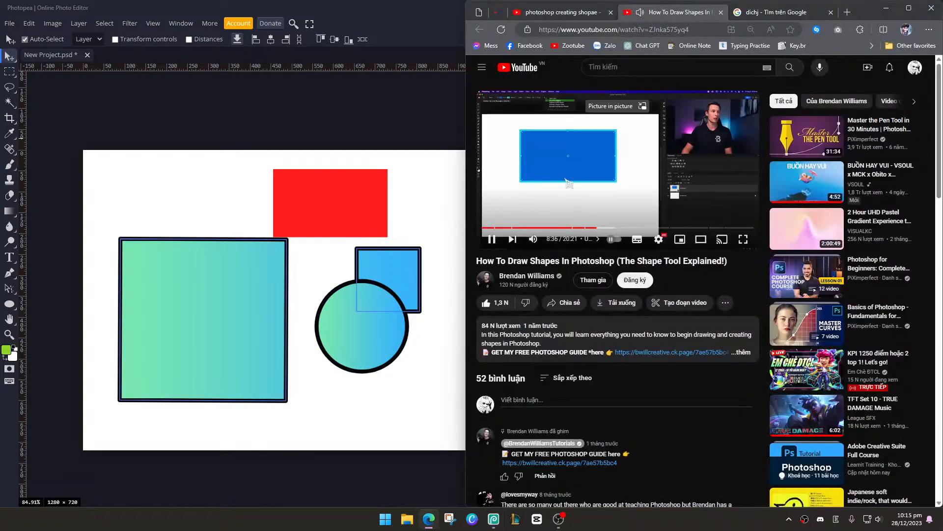
left_click(743, 239)
key("Left")
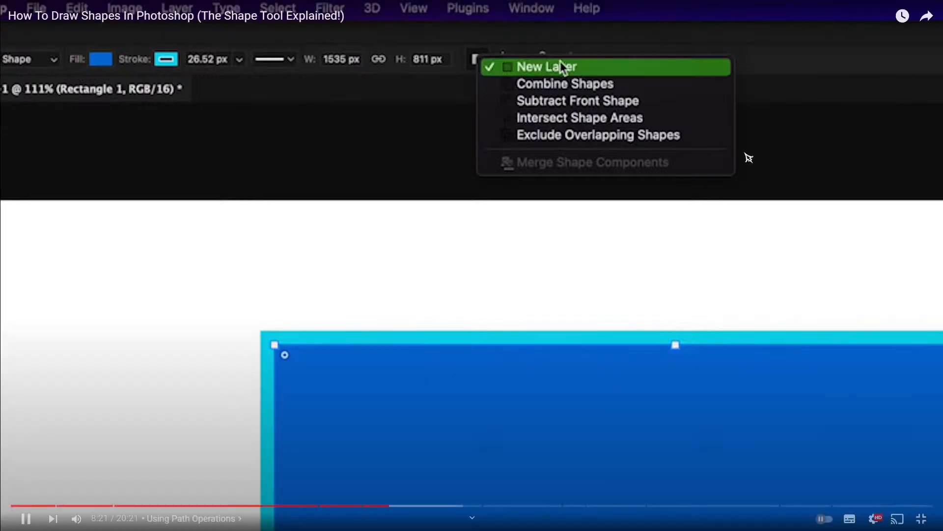
left_click(601, 101)
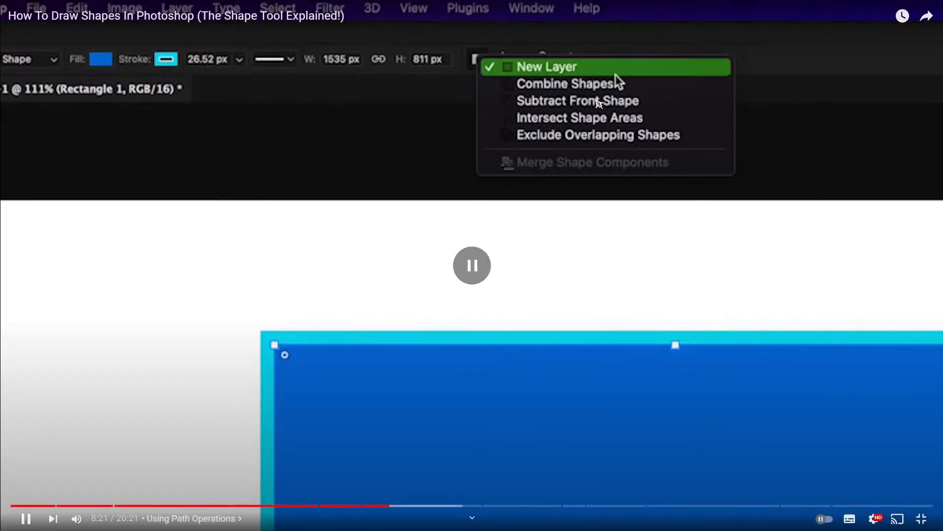
Return to Photopea, try the vertical alignment and distribution options on the squares' layer, and activate the Path Select tool
key("alt+Tab")
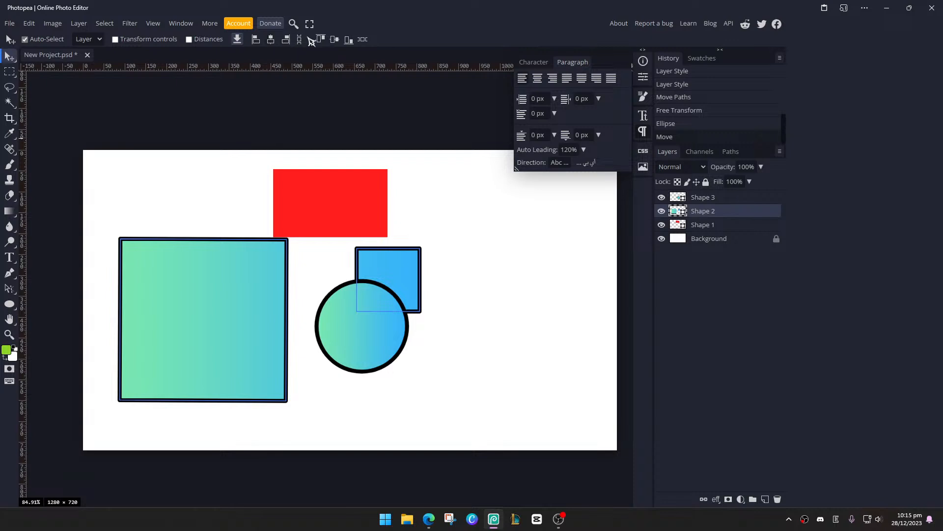
left_click(335, 40)
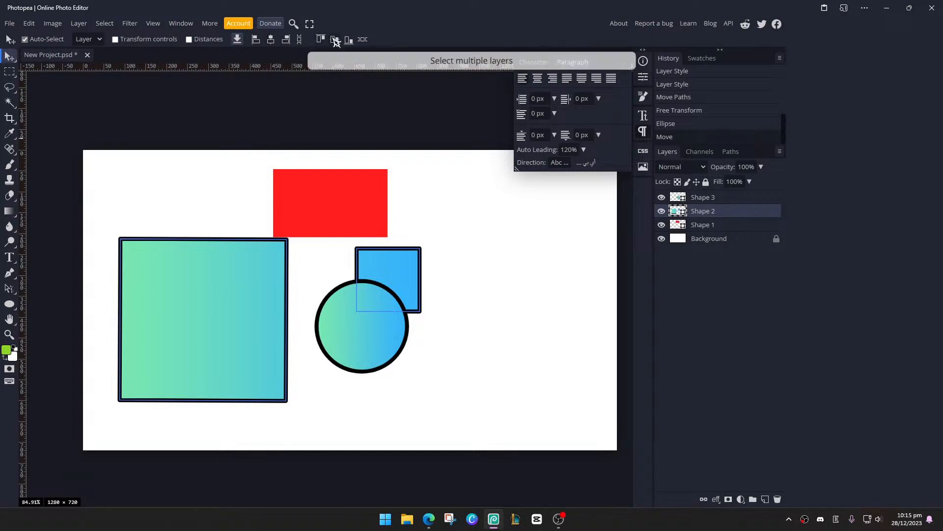
left_click(300, 39)
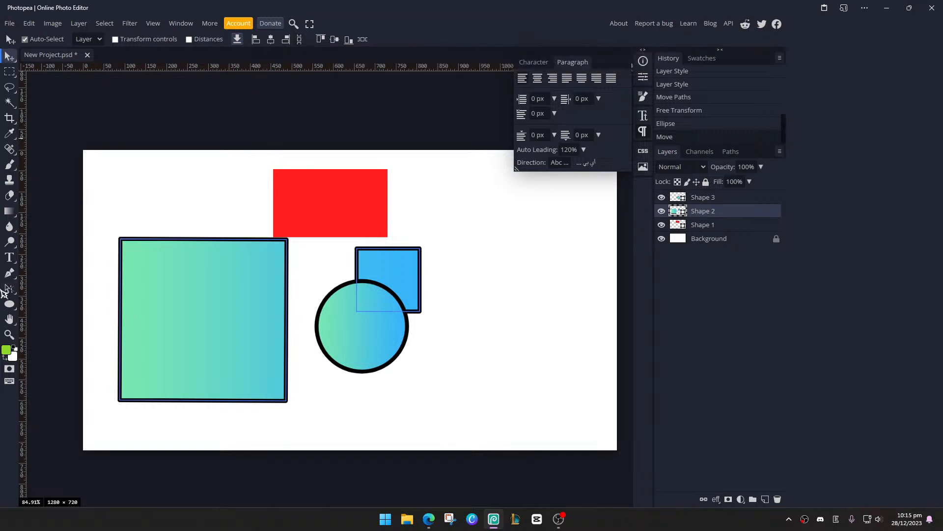
left_click(9, 289)
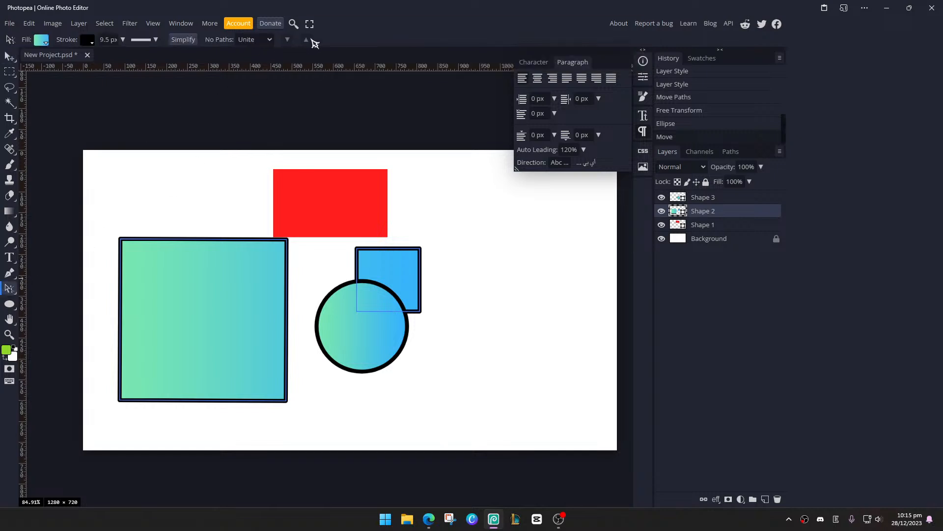
Search again through the CSS, live shape, brush, character and paragraph settings for an equivalent of the tutorial's path operations
left_click(644, 154)
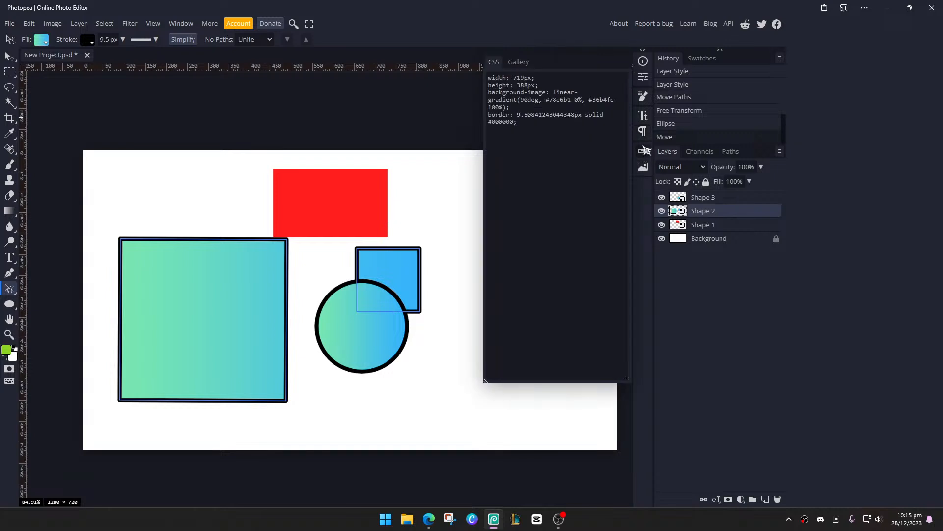
left_click(642, 135)
left_click(643, 116)
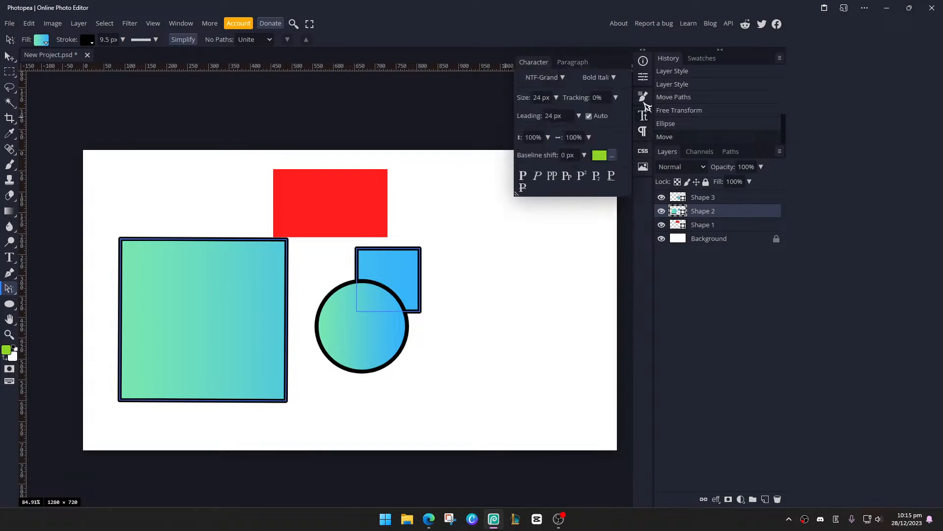
left_click(645, 99)
left_click(642, 83)
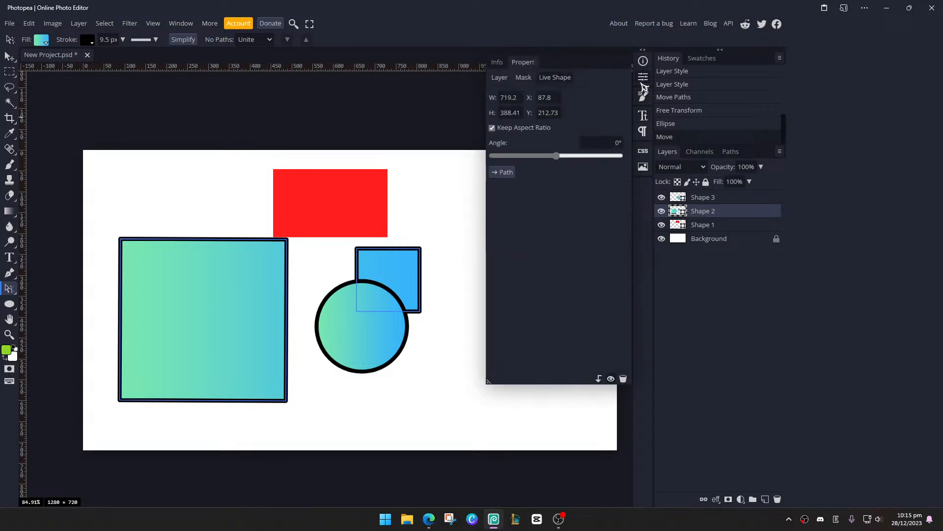
left_click(644, 152)
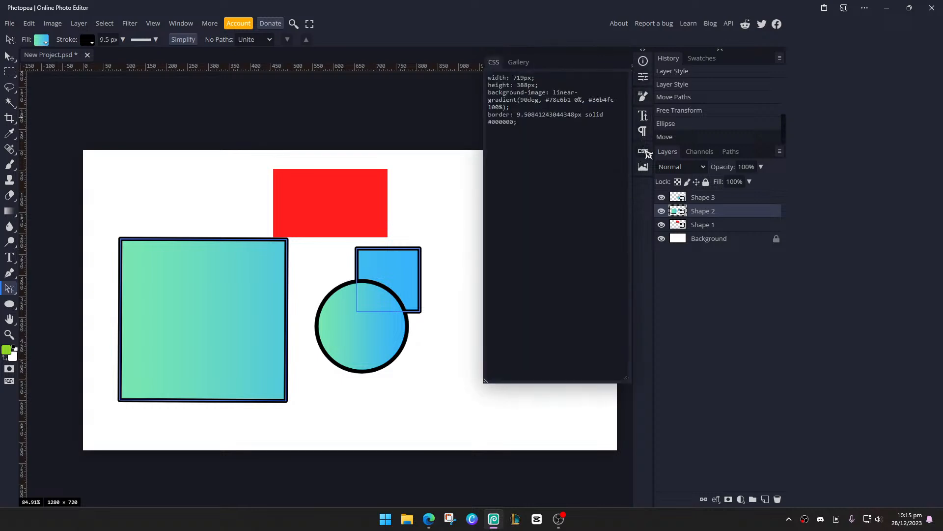
left_click(643, 167)
left_click(643, 132)
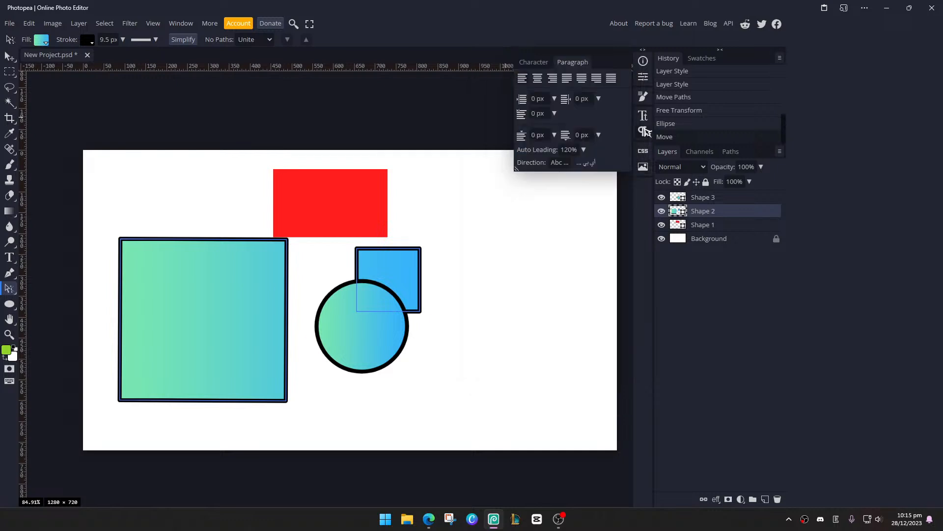
left_click(645, 120)
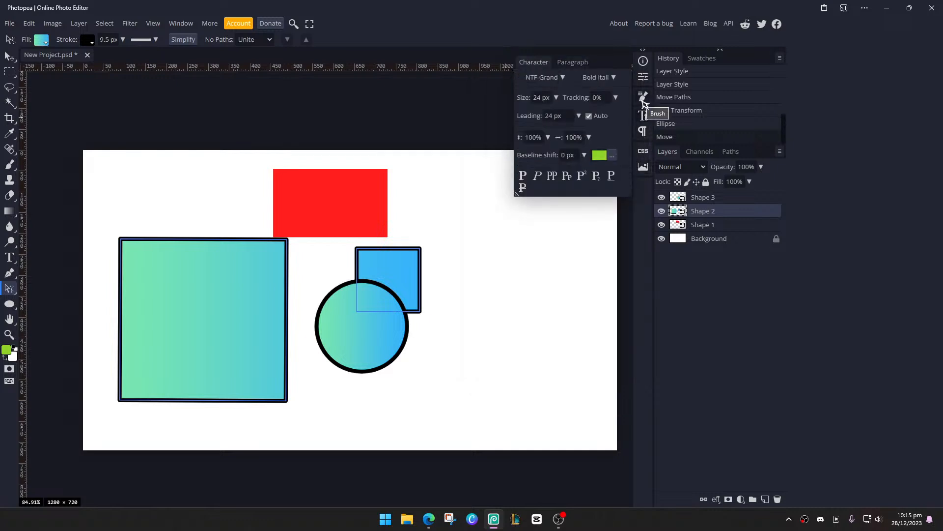
left_click(609, 78)
left_click(610, 78)
left_click(575, 62)
left_click(536, 62)
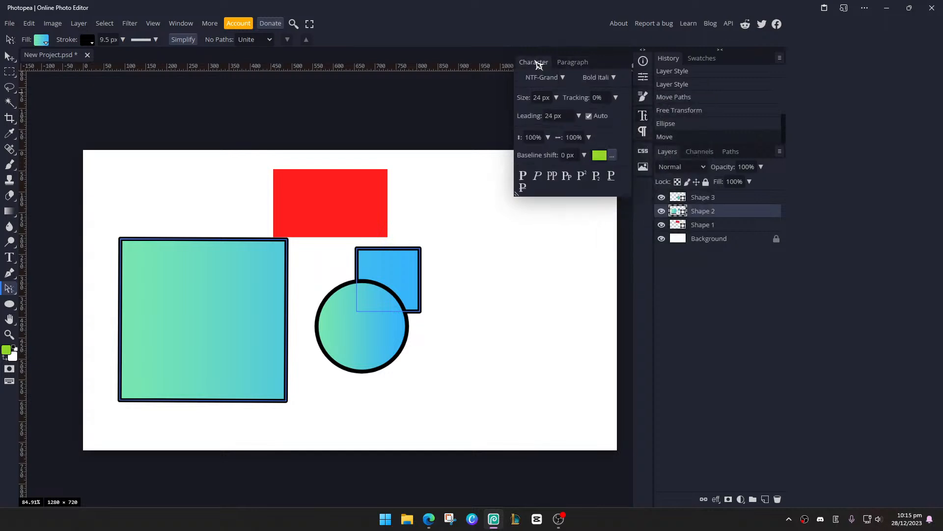
left_click(643, 131)
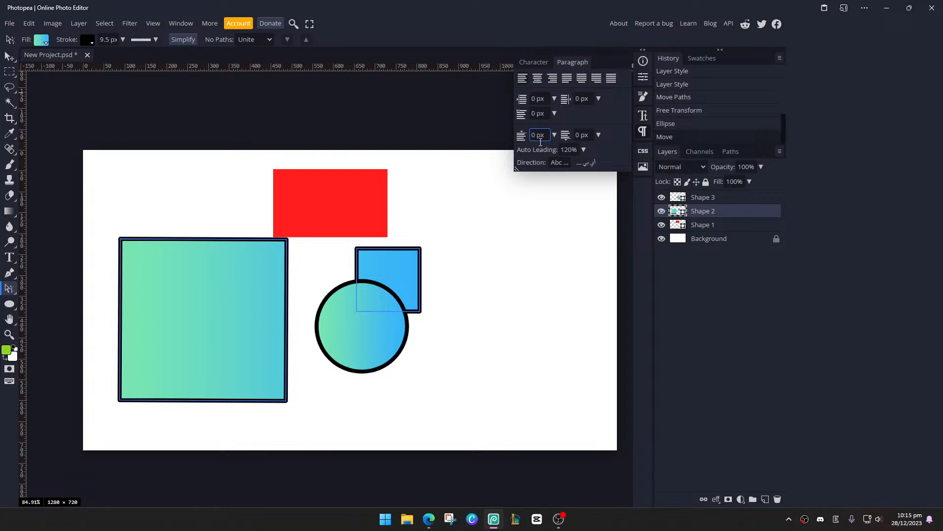
Select the circle's layer, Shape 3, and activate the Ellipse tool
left_click(698, 198)
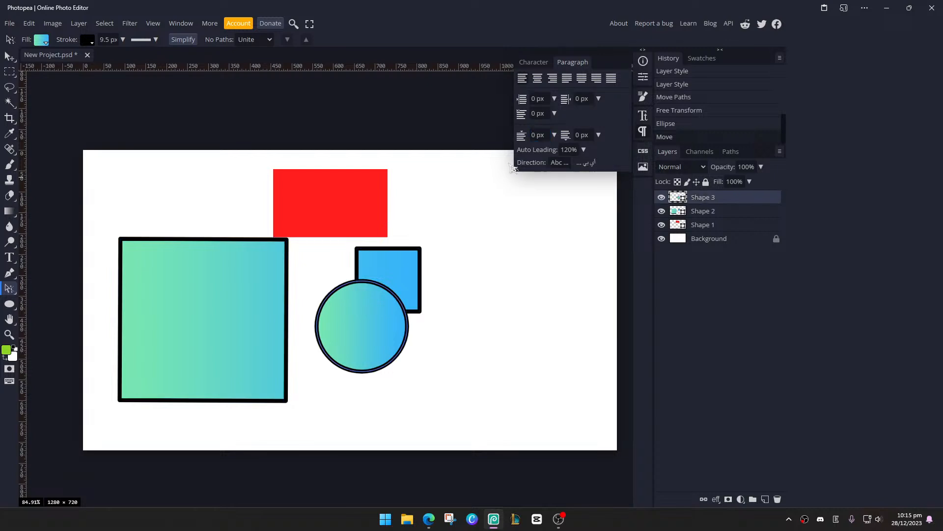
left_click(11, 305)
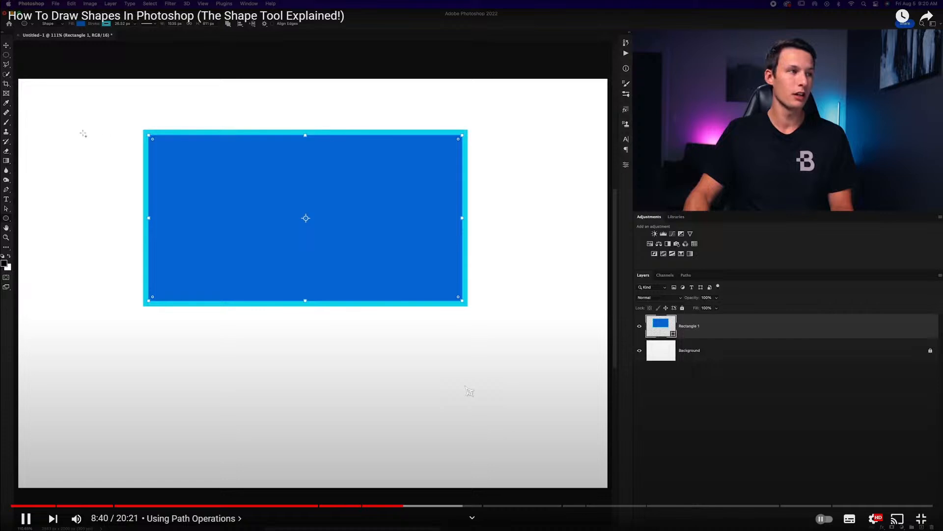
Switch to the full-screen YouTube tutorial and watch how a circle is combined with the rectangle on one layer
mouse_move(64, 128)
left_mouse_down()
mouse_move(319, 318)
mouse_move(283, 308)
left_mouse_up()
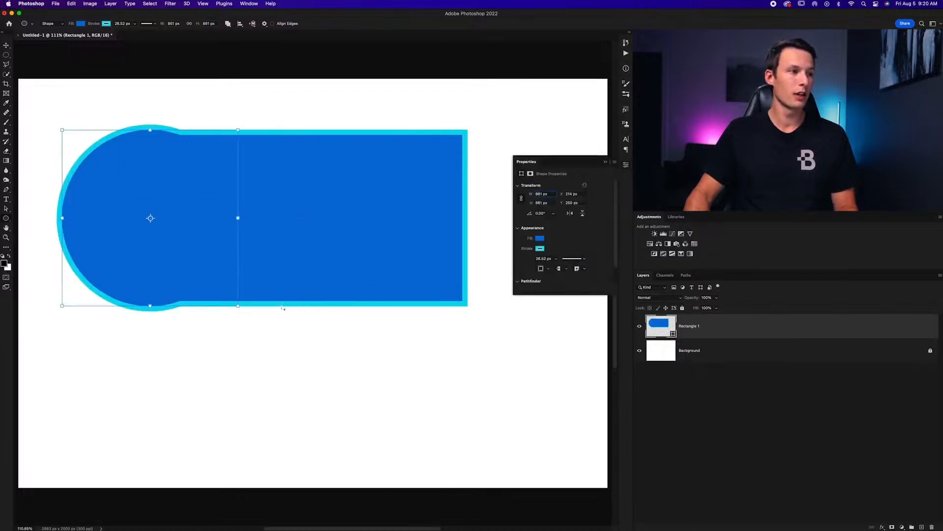
mouse_move(468, 391)
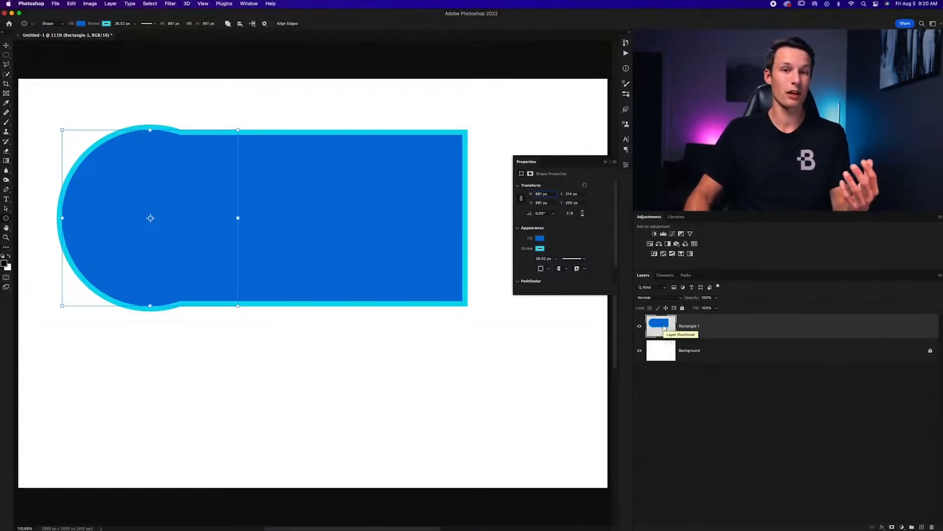
mouse_move(639, 400)
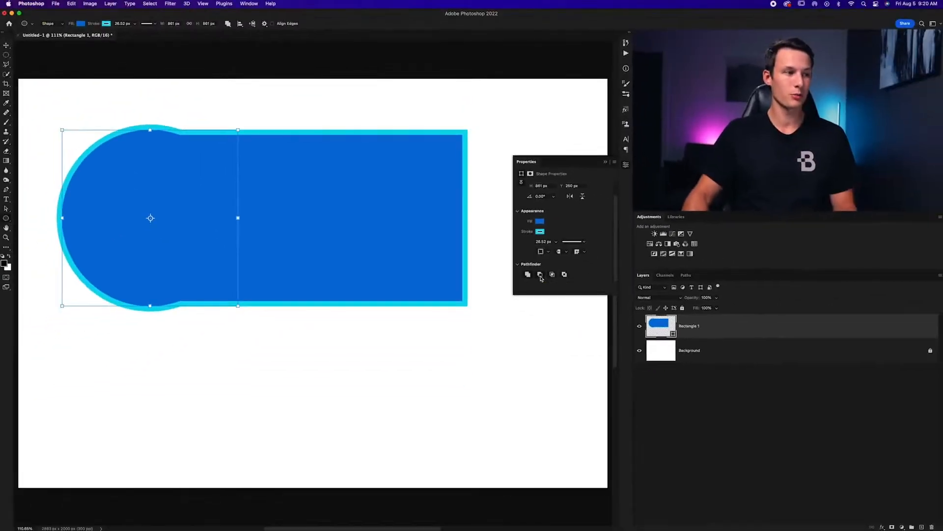
Watch the tutorial show the Subtract, Intersect and Exclude ways of combining a circle and rectangle, and the start of the polygon tool section
left_click(541, 278)
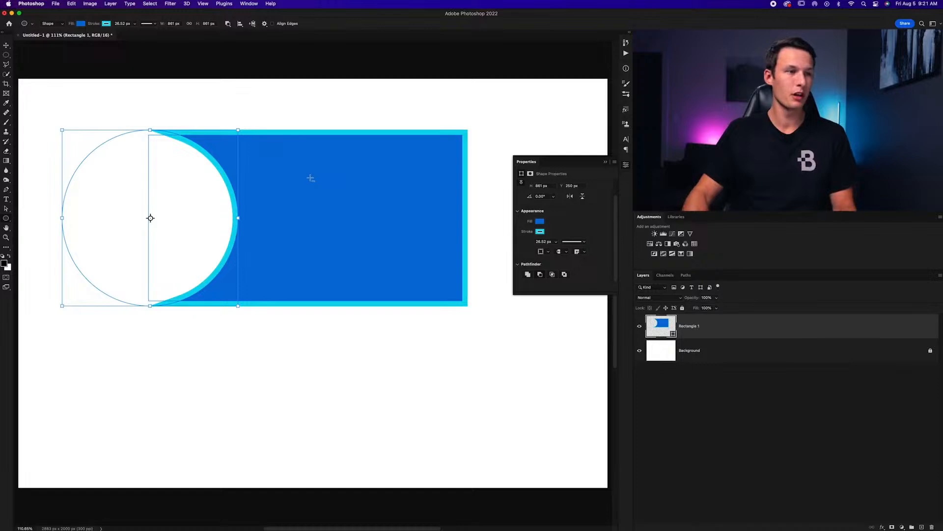
left_click_drag(311, 173, 426, 262)
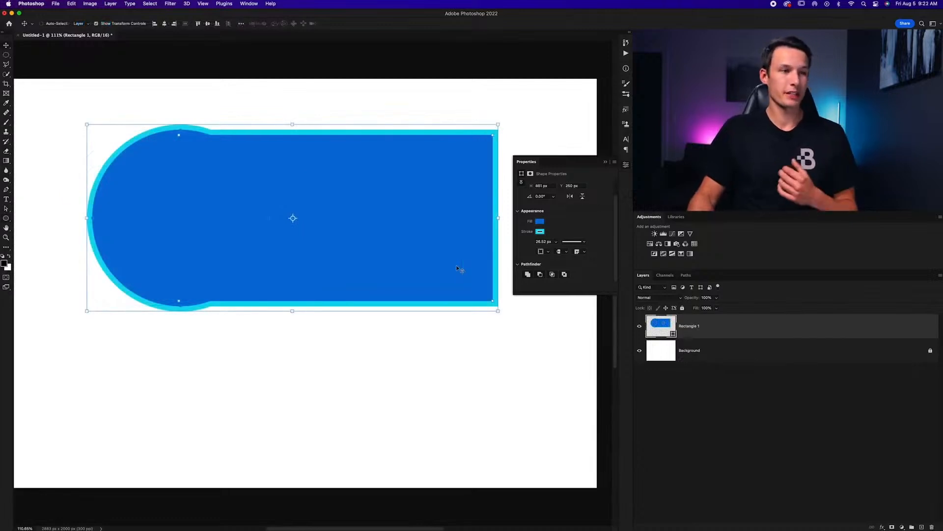
left_click(553, 275)
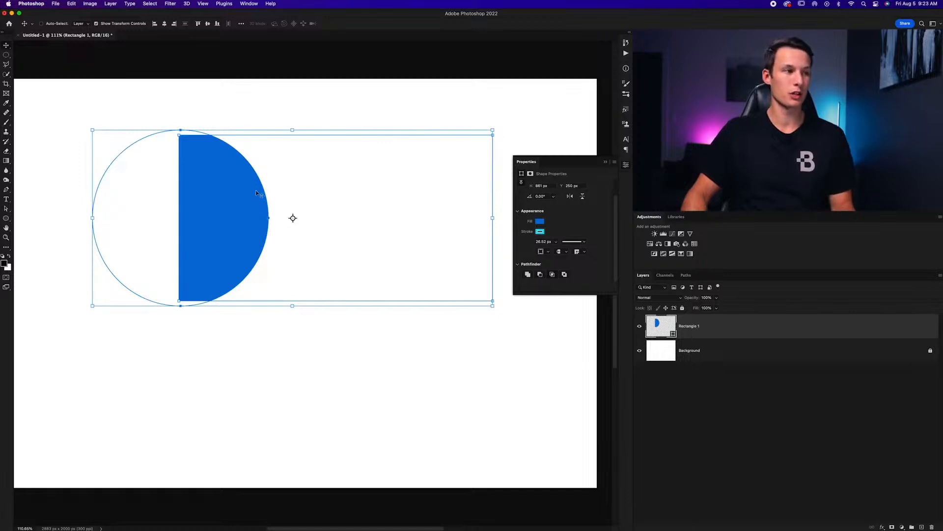
left_click(565, 276)
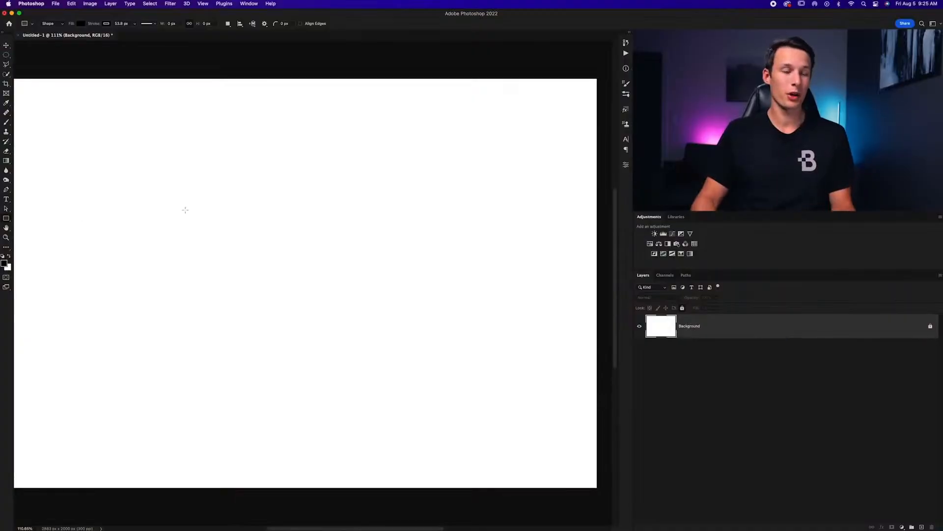
right_click(6, 219)
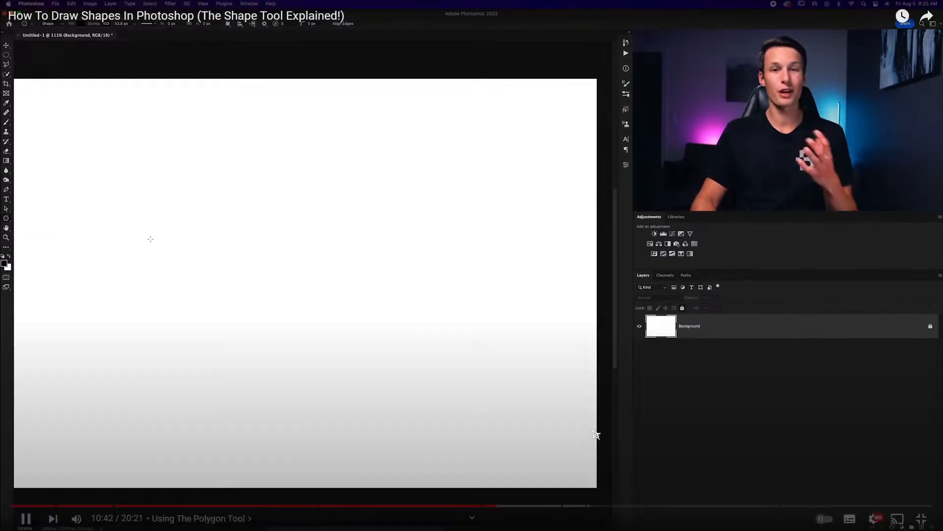
Switch to Photopea, activate the Parametric Shape tool and draw a pentagon overlapping the small blue square
key("alt+Tab")
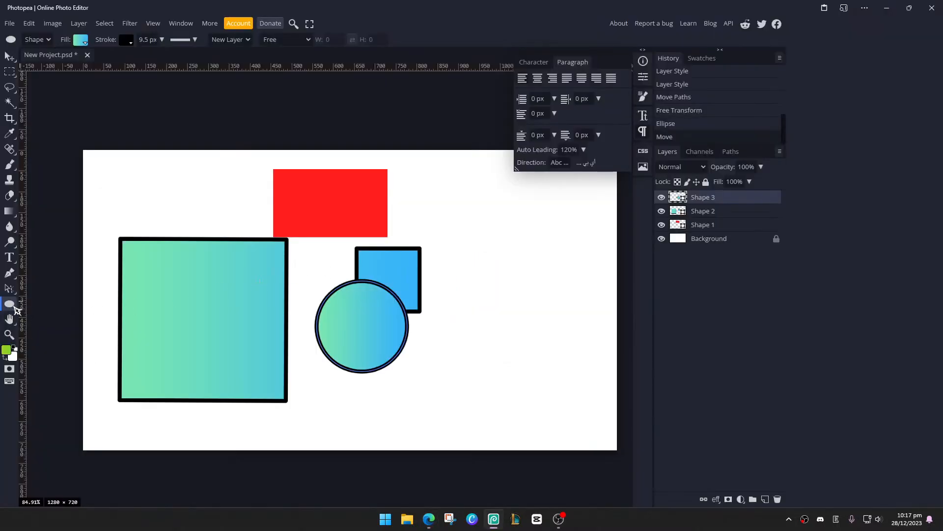
right_click(14, 306)
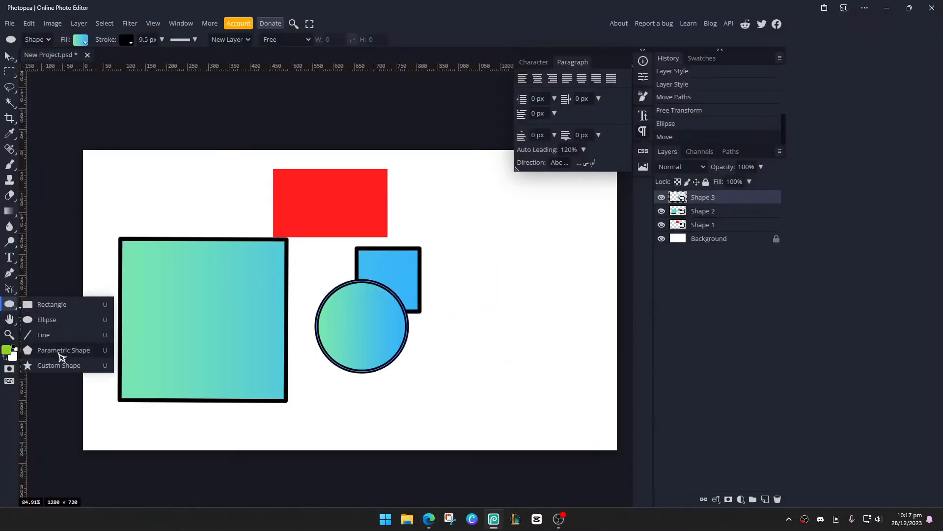
left_click(62, 352)
left_click_drag(443, 245, 476, 286)
Check the tutorial's sides setting, return to Photopea and draw a 10-sided polygon and a larger 100-sided one, inspecting the edge up close
key("alt+Tab")
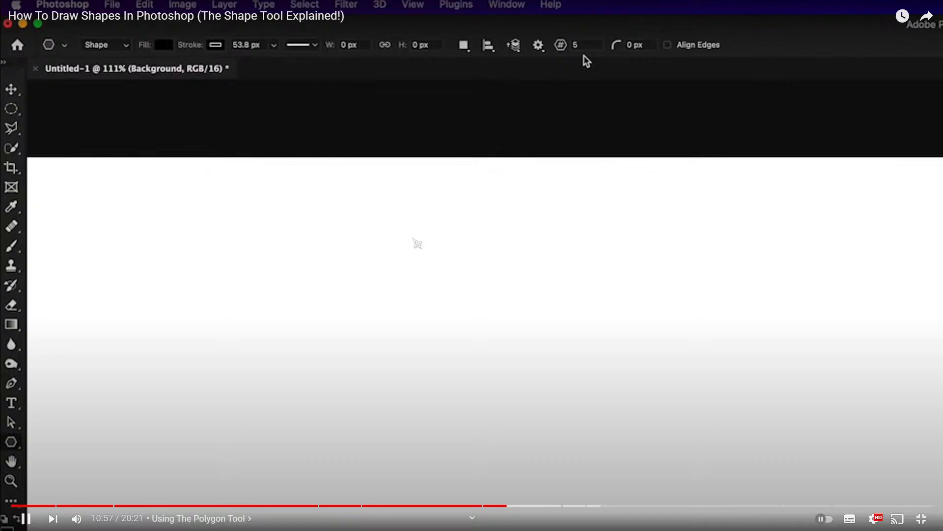
key("alt+Tab")
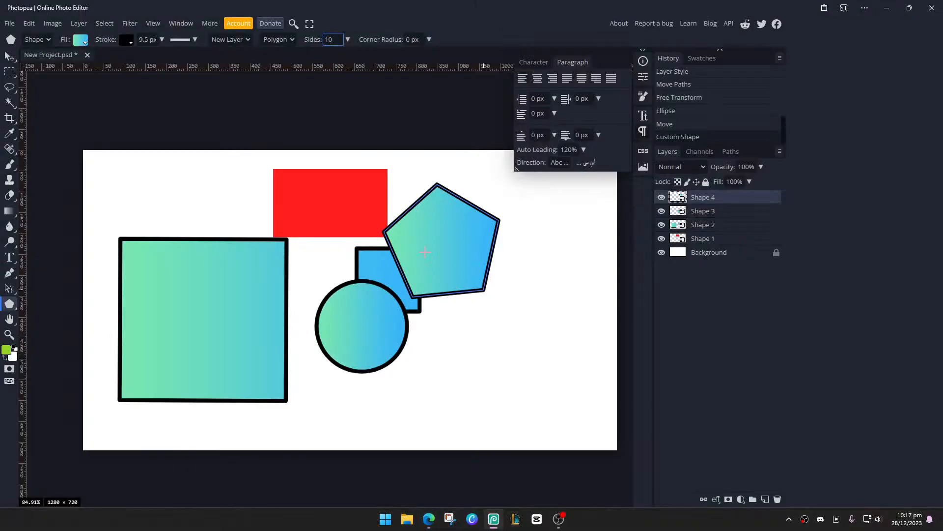
left_click_drag(425, 251, 495, 295)
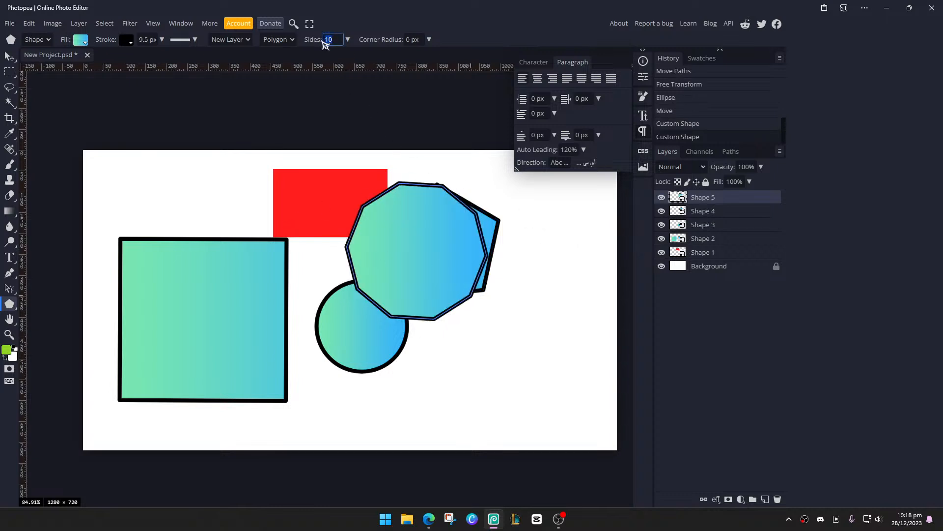
type("00")
left_click_drag(491, 283, 570, 343)
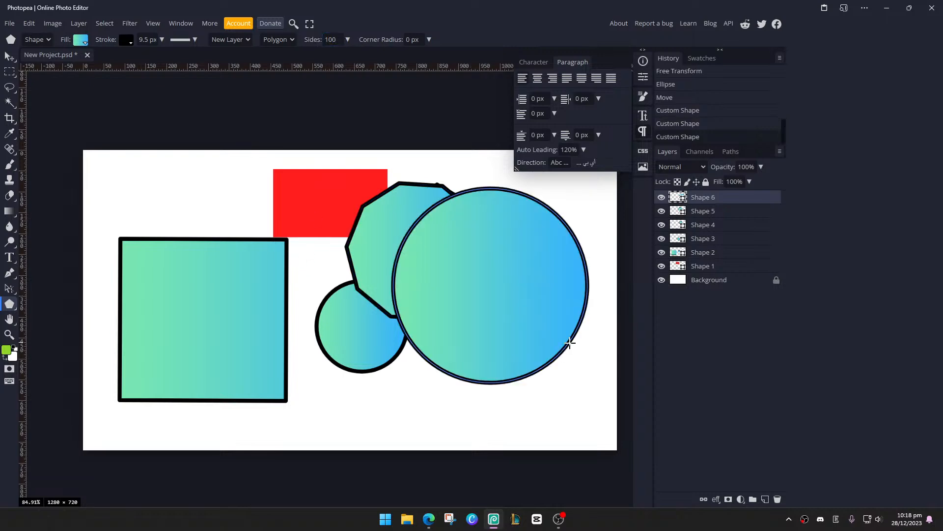
scroll(577, 311, "up", 10)
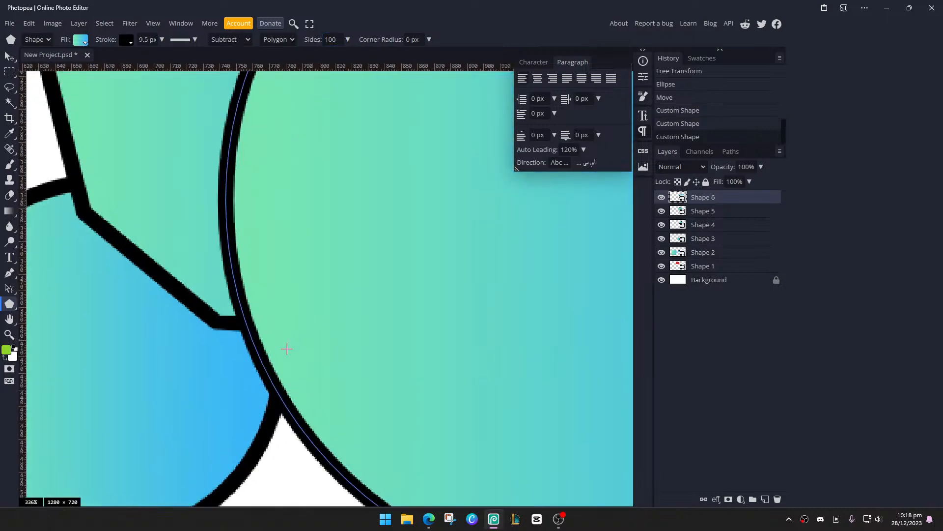
scroll(285, 350, "down", 10)
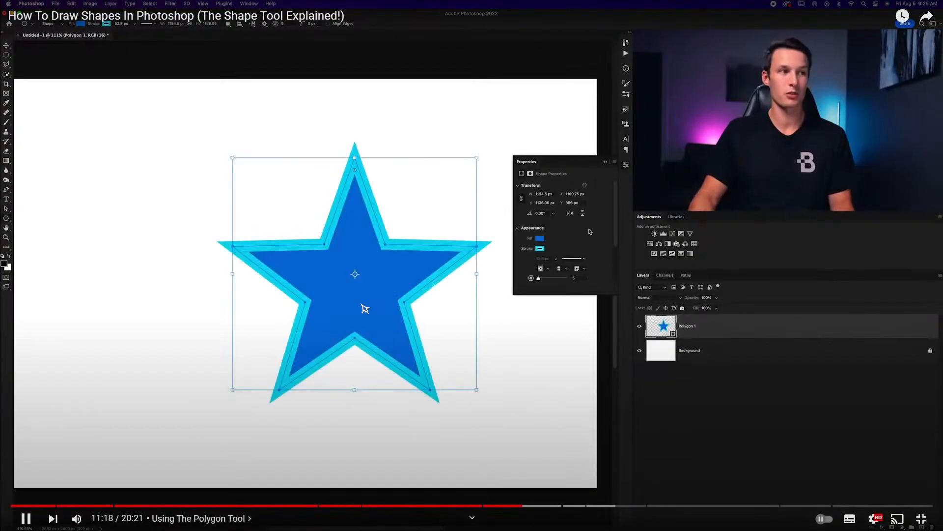
Rewind the YouTube tutorial to the start of Using The Polygon Tool and watch that section again
key("Left")
key("Left")
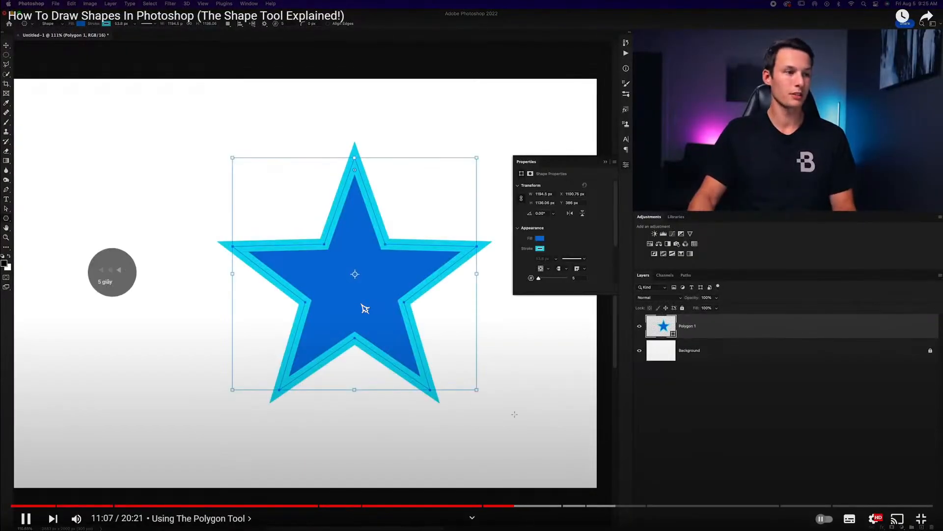
key("Left")
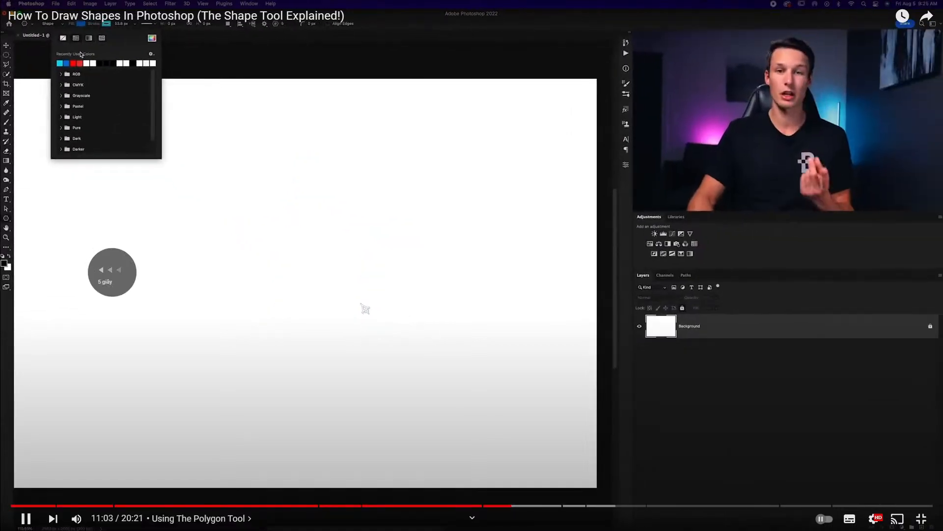
key("Left")
key("Left")
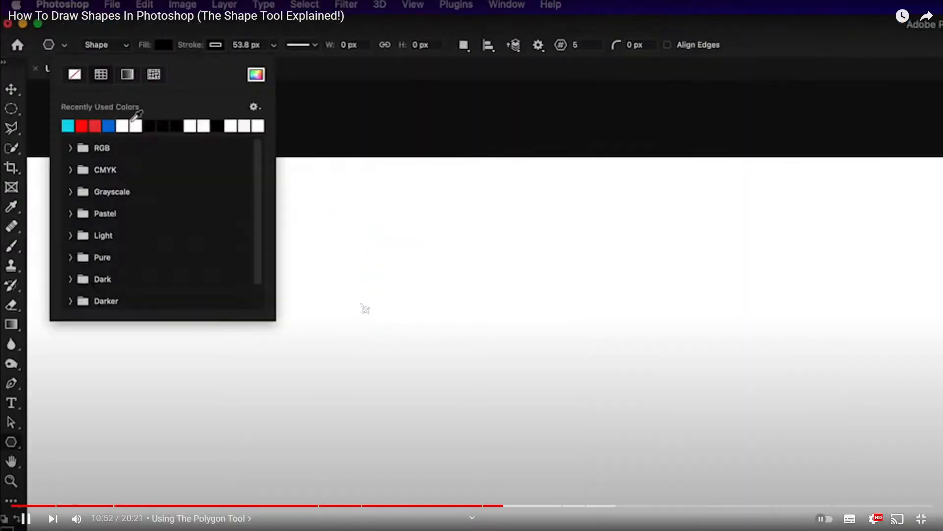
key("Left")
key("Left")
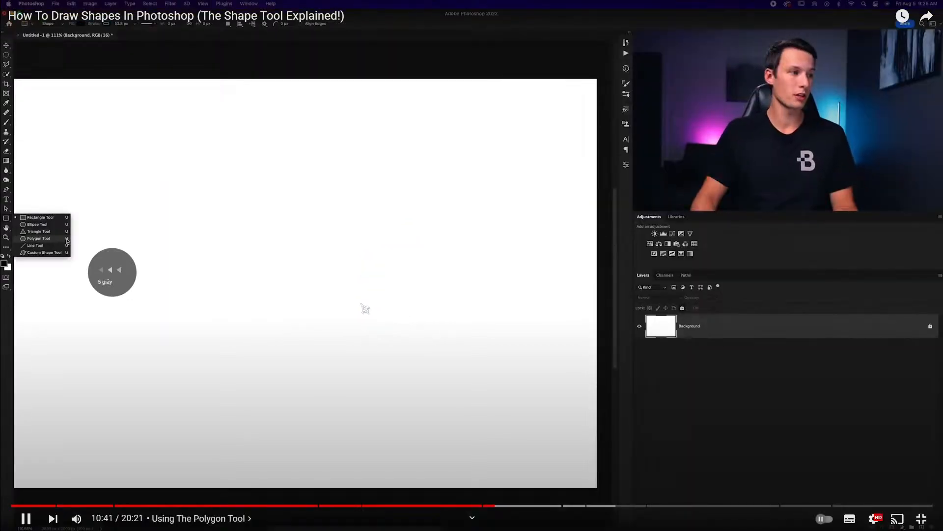
key("Right")
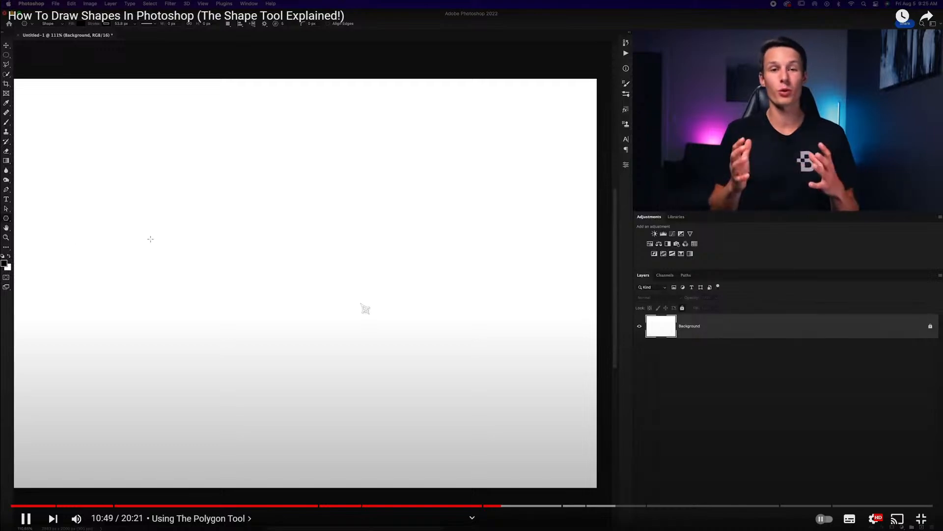
Return to Photopea and delete all the shape layers, Shape 1 to Shape 6, leaving only the Background
key("alt+Tab")
scroll(231, 242, "down", 2)
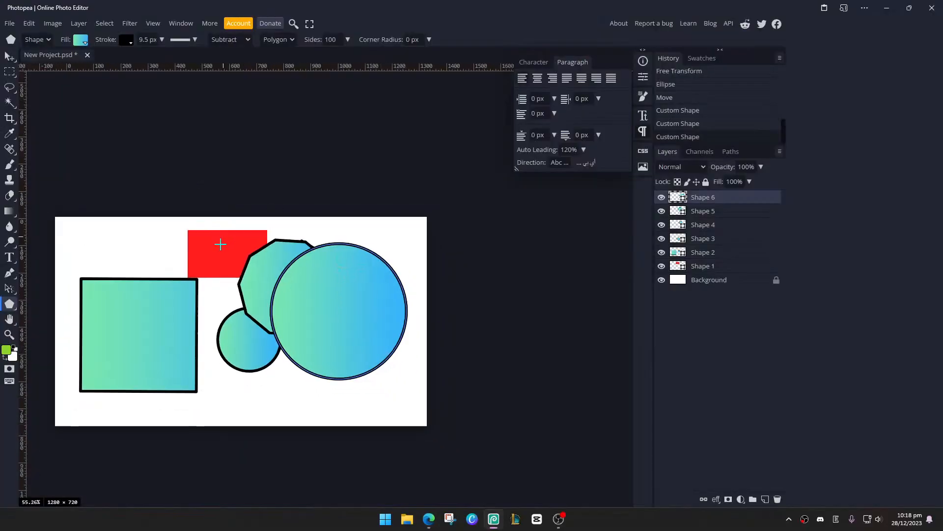
scroll(180, 287, "up", 3)
left_click(716, 266)
left_click(726, 197, "shift")
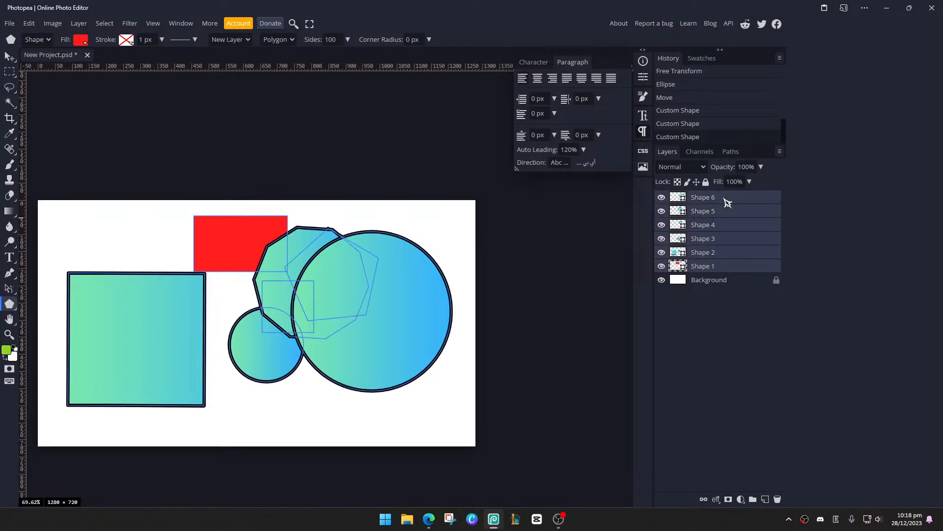
key("Delete")
Check the tutorial's star drawing, return to Photopea and draw a large and a small red polygon with 5 sides
key("Tab")
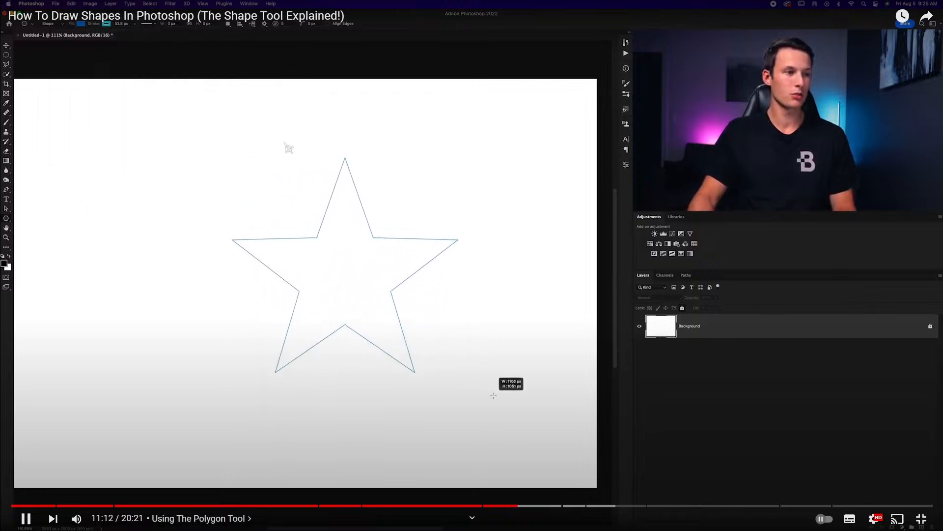
left_click(406, 252)
key("alt+Tab")
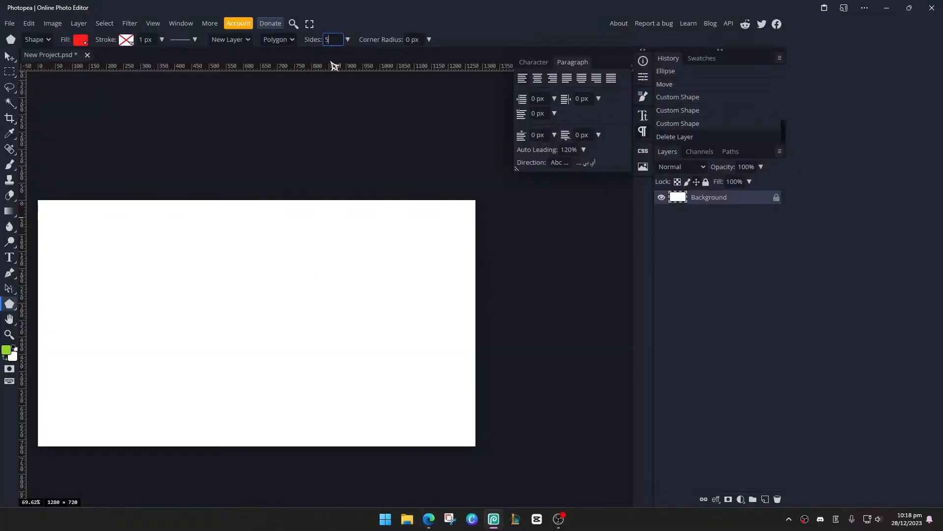
left_click_drag(182, 264, 219, 300)
left_click_drag(267, 269, 275, 294)
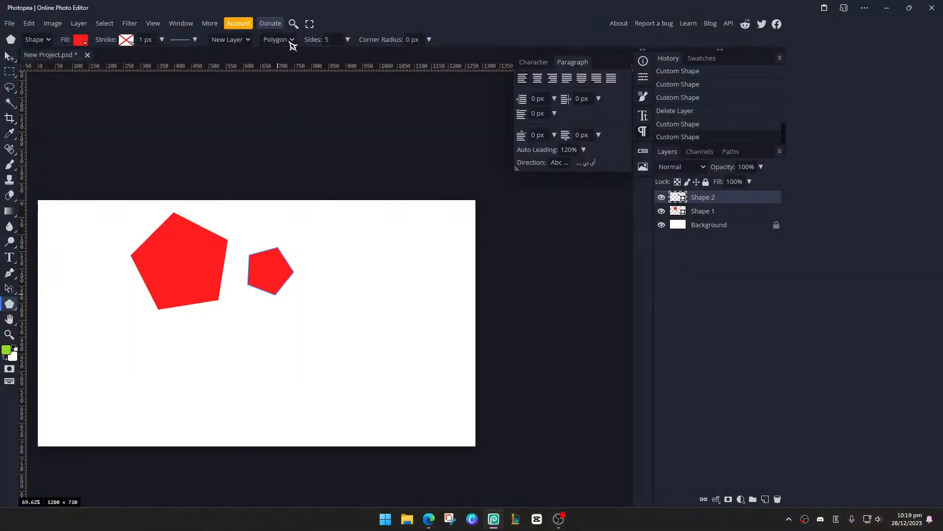
Change the parametric shape type to Star and draw two overlapping five-pointed red stars beside the pentagons
left_click(290, 42)
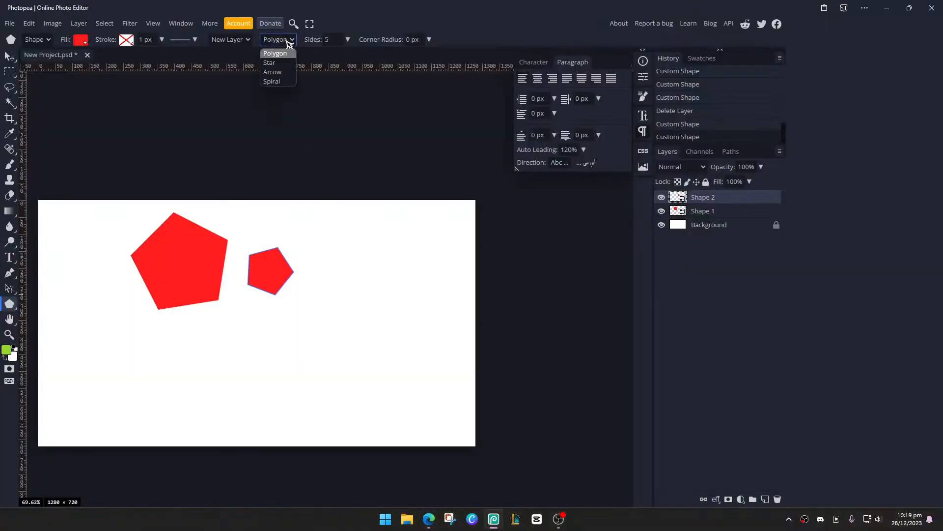
left_click(270, 62)
mouse_move(323, 274)
left_mouse_down()
mouse_move(376, 327)
mouse_move(355, 312)
left_mouse_up()
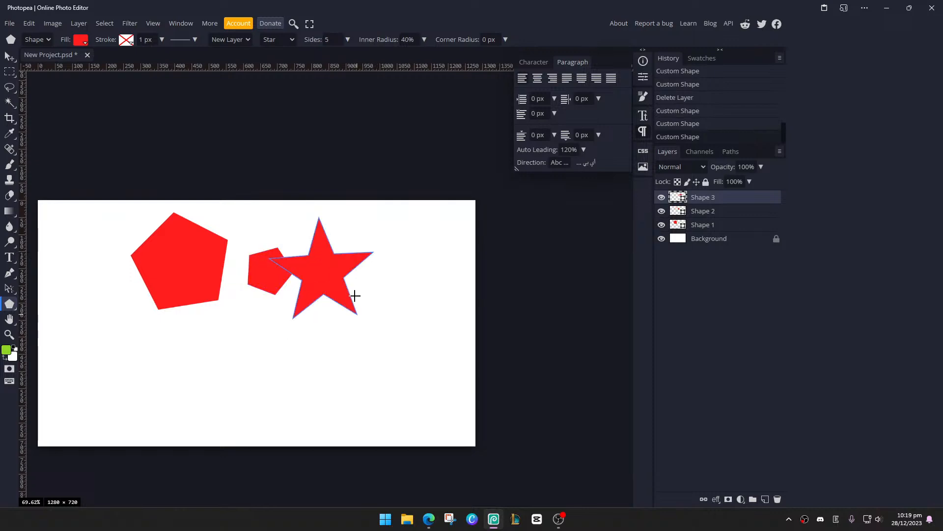
left_click_drag(381, 271, 413, 319)
Change the parametric shape type to Arrow and draw five red arrows in different directions below the pentagons and stars
left_click(265, 43)
left_click(290, 69)
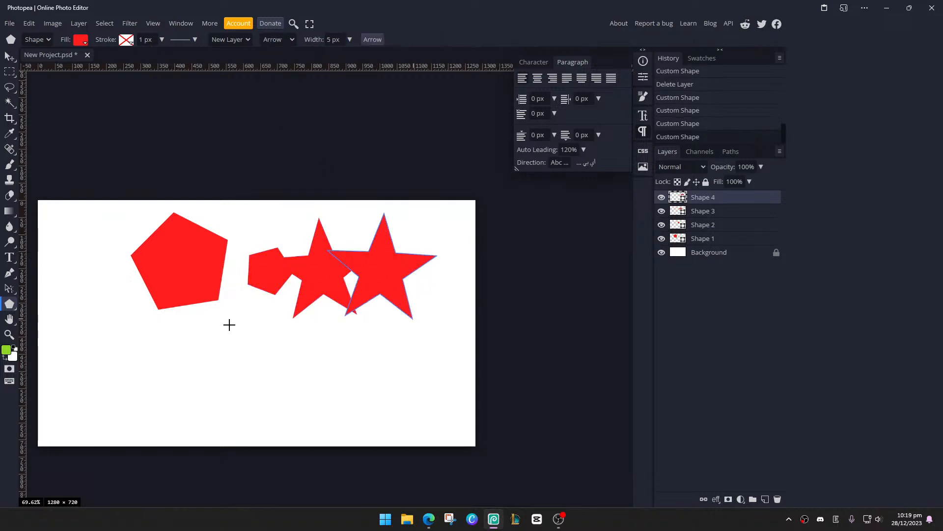
mouse_move(203, 323)
left_mouse_down()
mouse_move(249, 349)
mouse_move(316, 348)
left_mouse_up()
left_click_drag(252, 370, 339, 338)
left_click_drag(347, 400, 284, 351)
left_click_drag(171, 353, 269, 345)
left_click_drag(359, 339, 343, 381)
Set the path operation to Exclude and draw two arrows, one below the large pentagon's left corner and one across its left side
left_click(245, 42)
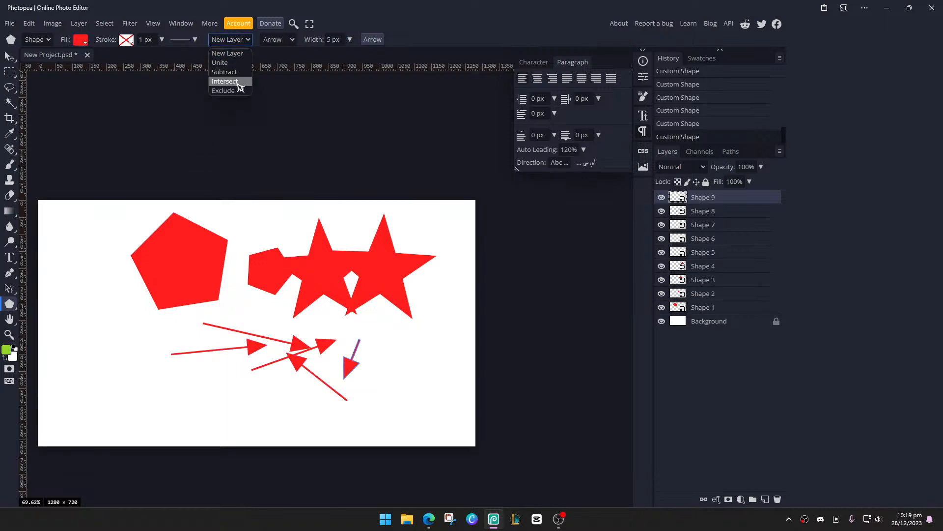
left_click(226, 93)
left_click_drag(58, 291, 143, 312)
left_click_drag(118, 259, 177, 269)
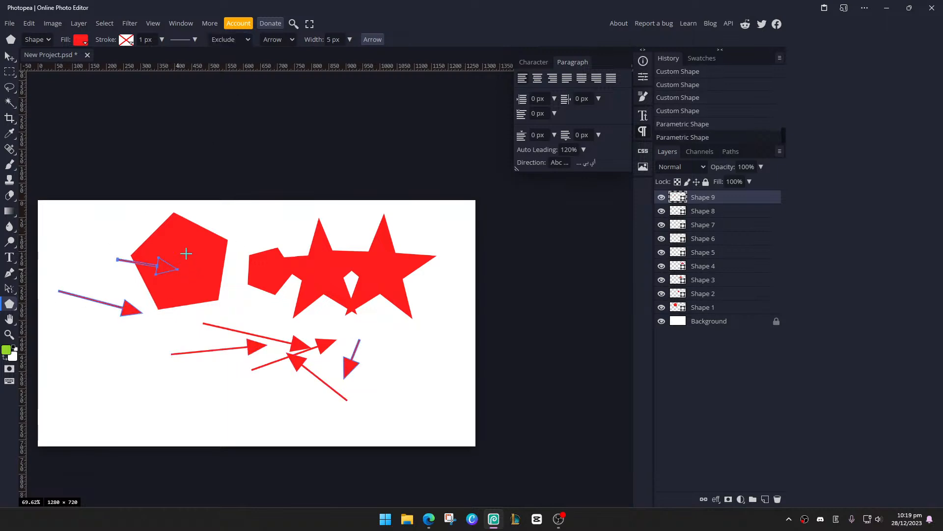
Set the path operation to Subtract and draw two more arrows, one into the large pentagon and one crossing the existing arrows
left_click(249, 42)
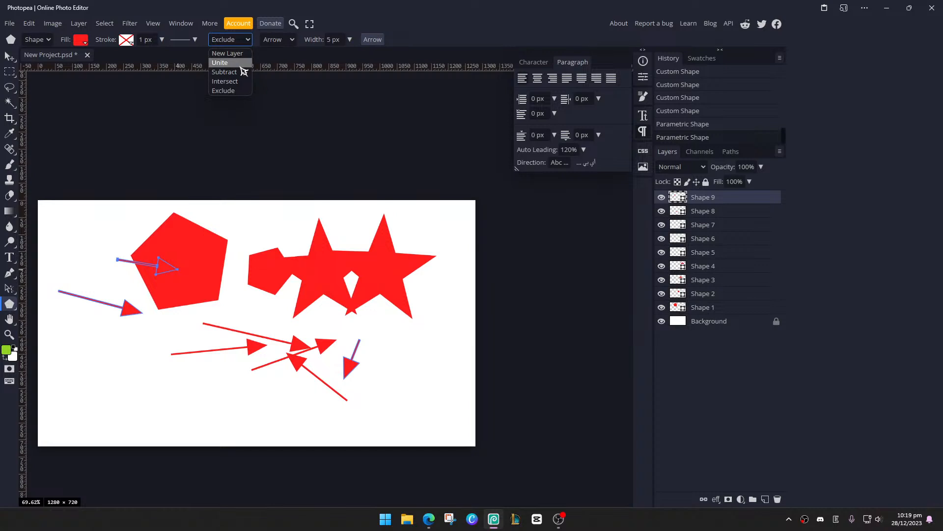
left_click(241, 73)
left_click_drag(125, 210, 198, 262)
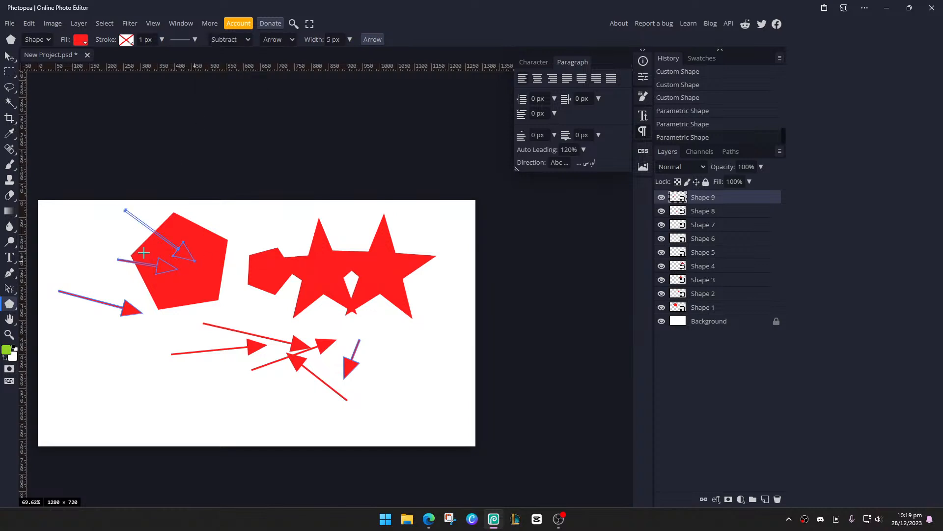
left_click_drag(130, 243, 94, 326)
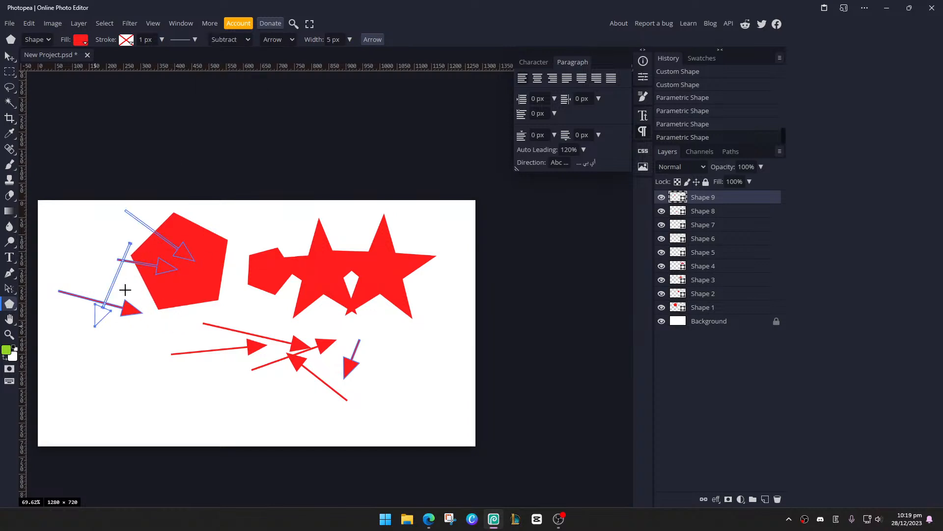
Add an arrow shape of 100 × 100 pixels at the large pentagon's left corner
scroll(125, 290, "up", 8)
left_click(109, 167)
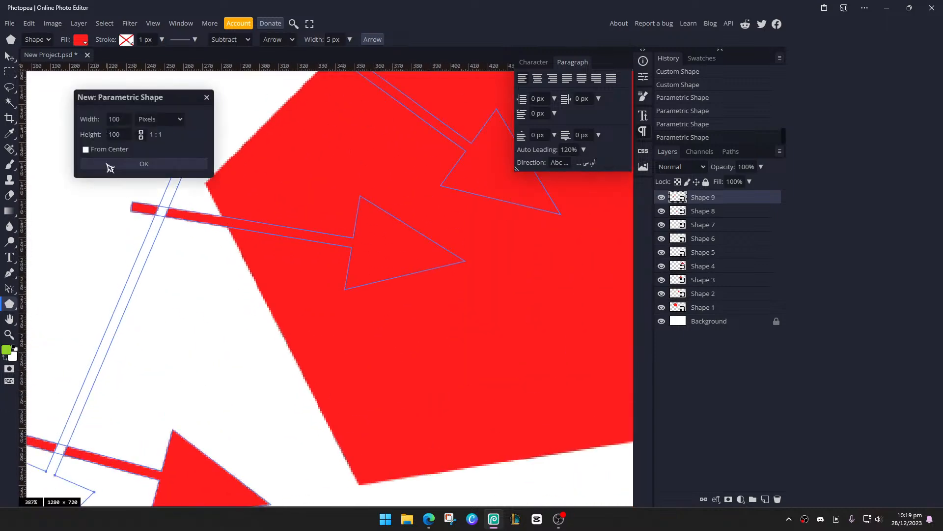
left_click(109, 167)
scroll(174, 190, "down", 5)
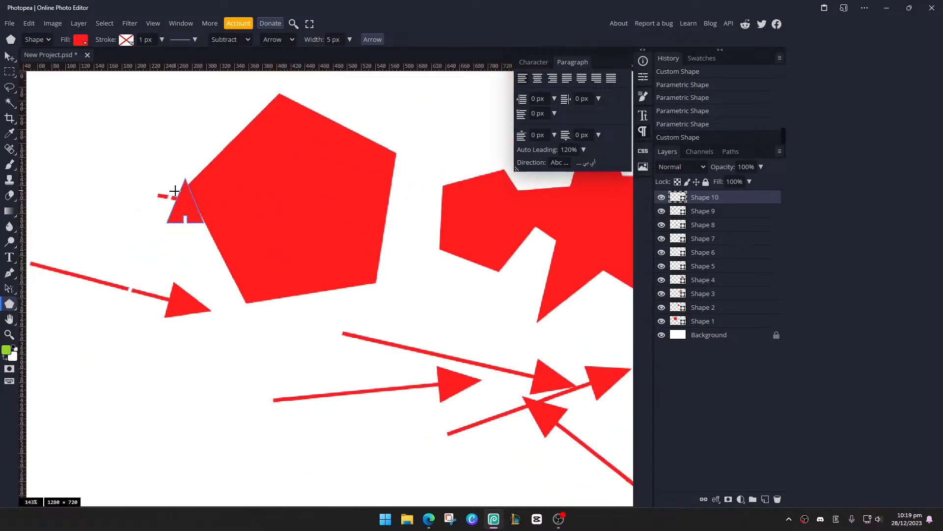
scroll(175, 191, "down", 3)
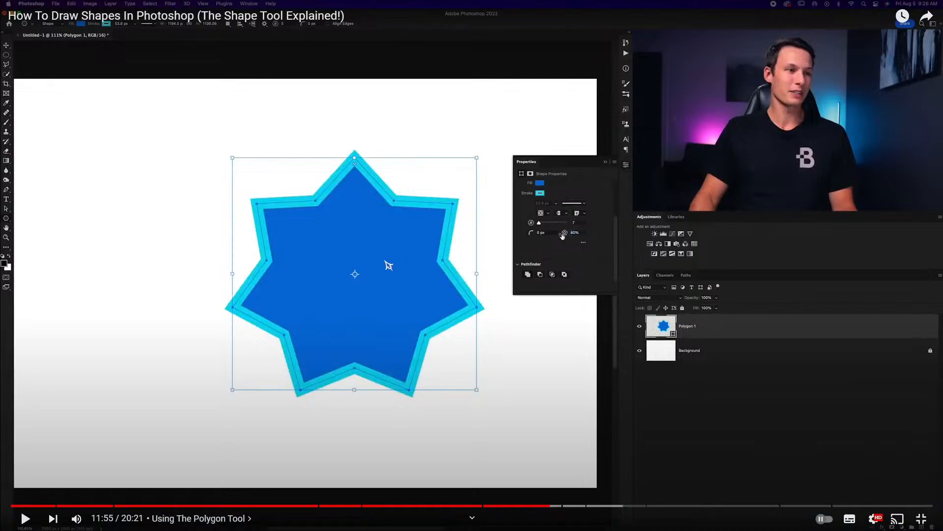
Return to Photopea, change the parametric shape type to Spiral, draw two spirals below the large pentagon and add one of 100 × 100 pixels
left_click(383, 262)
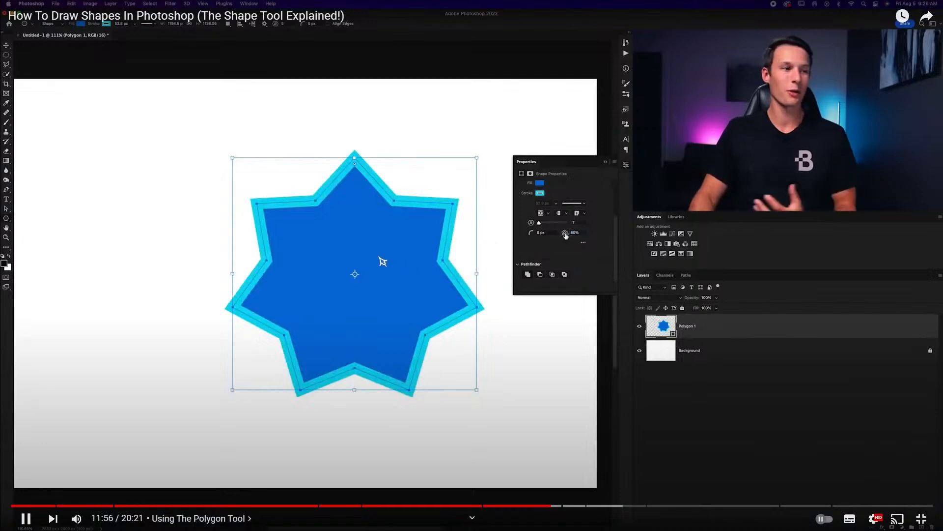
left_click(394, 222)
key("alt+Tab")
left_click(278, 39)
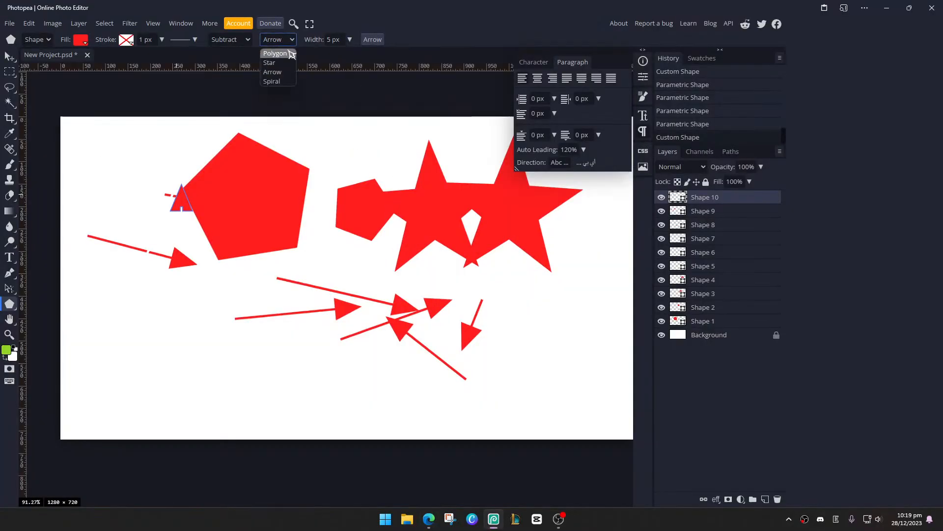
left_click(284, 87)
left_click_drag(128, 295, 204, 329)
left_click_drag(255, 348, 326, 342)
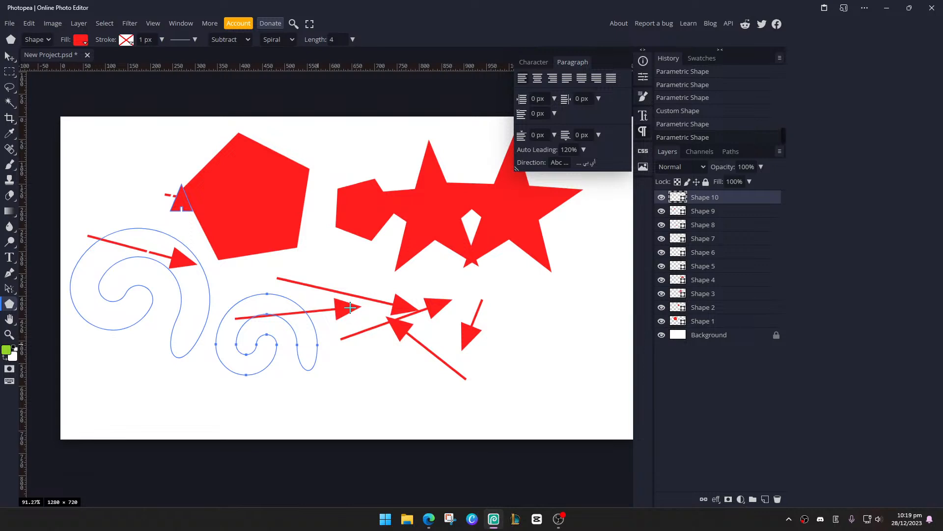
left_click(350, 307)
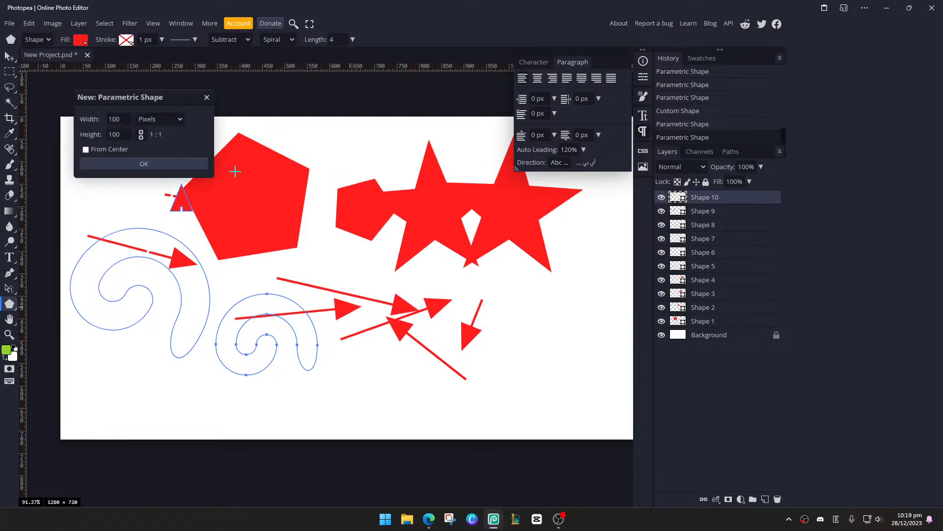
left_click(187, 164)
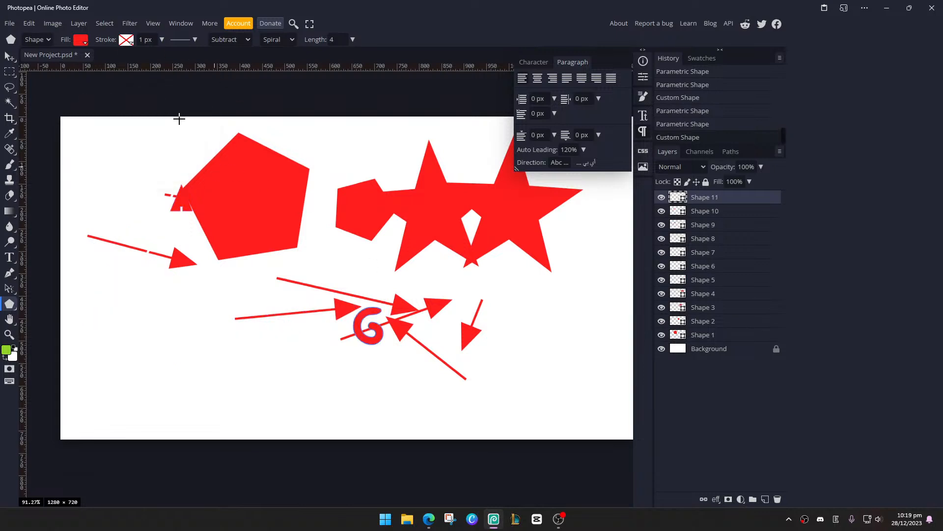
Set the path operation to New Layer and draw two red spirals, one over the large pentagon and one below it
left_click(231, 40)
left_click(225, 59)
left_click_drag(238, 160, 294, 269)
left_click_drag(191, 298, 312, 361)
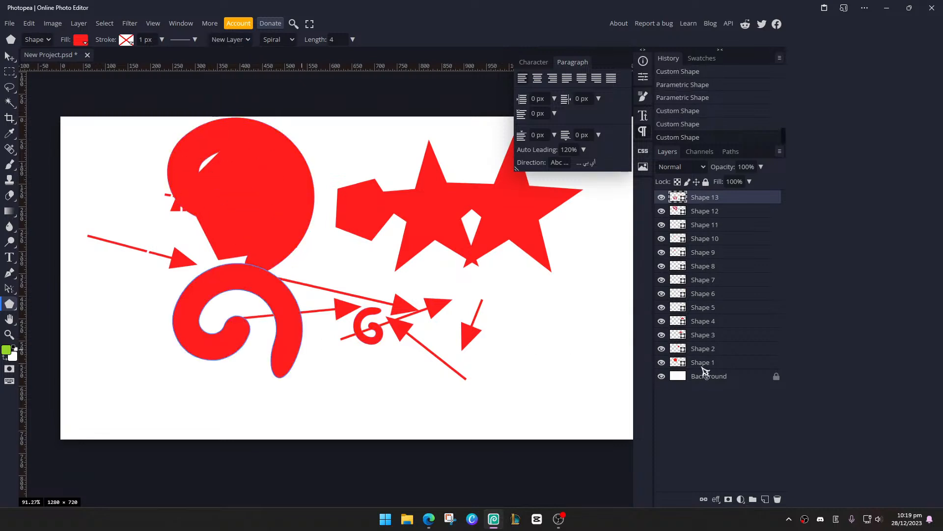
Delete all the shape layers, from Shape 1 to Shape 13, leaving only the Background
left_click(703, 363)
left_click(725, 201, "shift")
key("Delete")
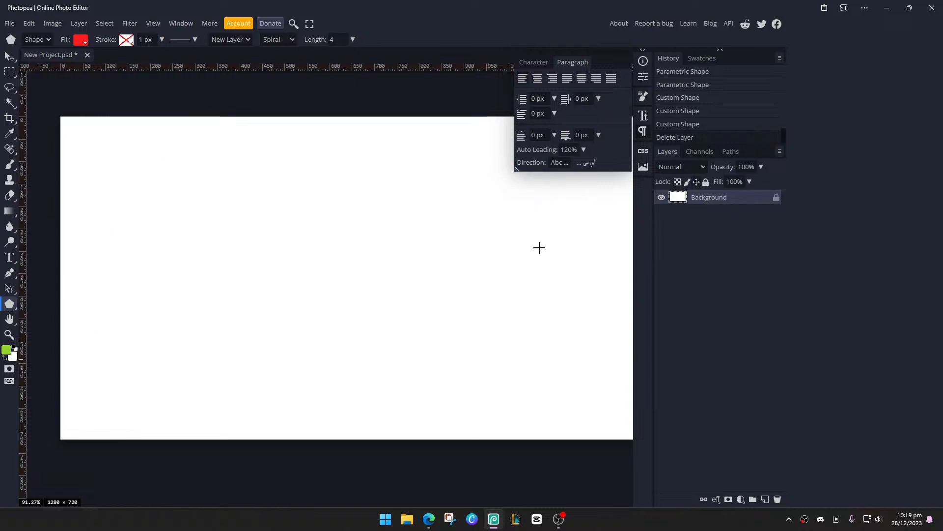
Change the parametric shape type to Polygon and draw a red five-sided polygon in the canvas's upper-left area
scroll(354, 251, "up", 1)
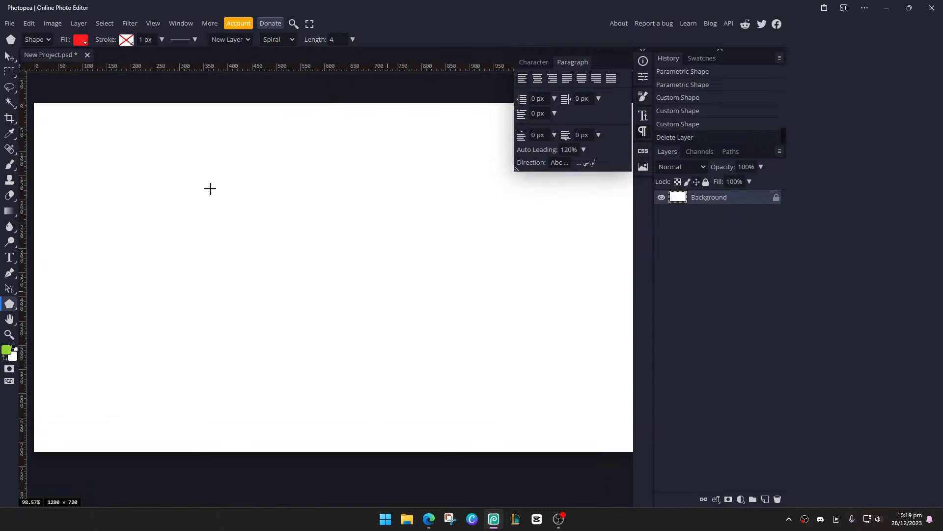
left_click(278, 39)
left_click(284, 58)
left_click_drag(155, 214, 196, 269)
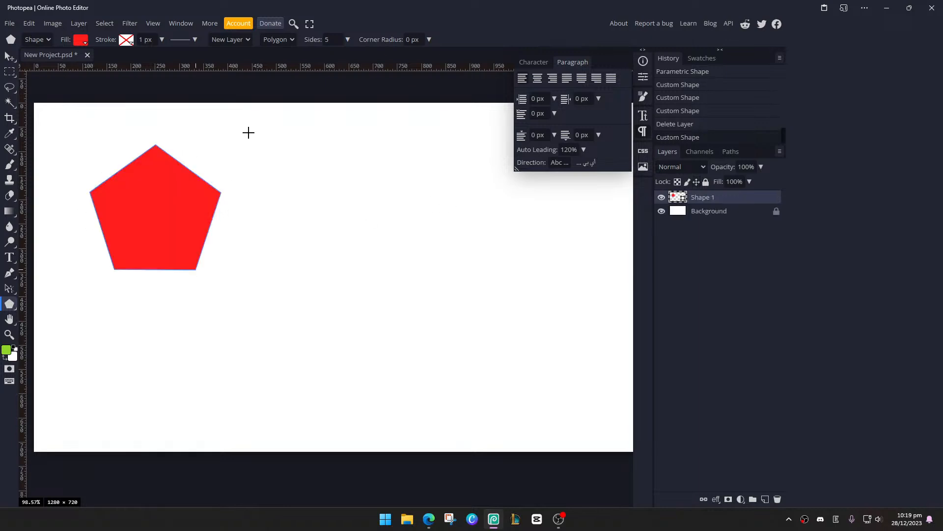
Set the path operation to Unite and try a smaller second pentagon overlapping the first one's upper-right edge
left_click(250, 39)
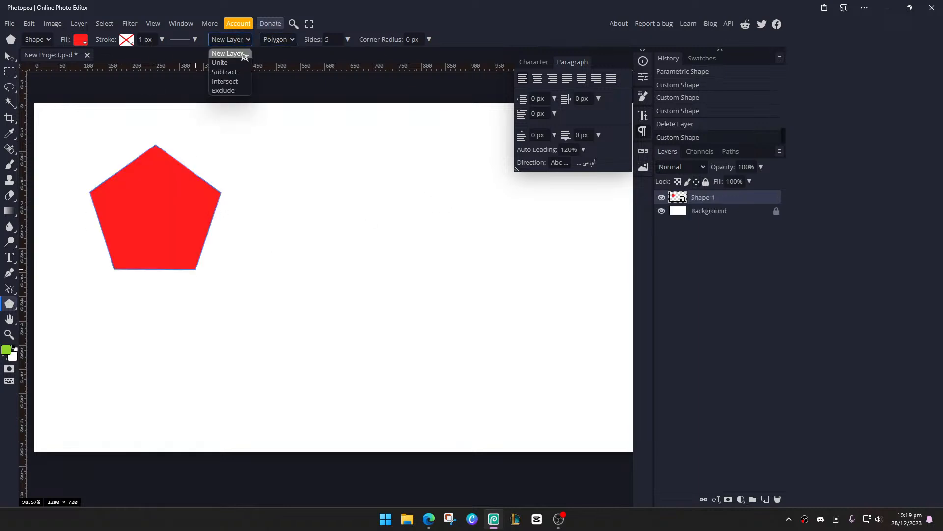
left_click(227, 64)
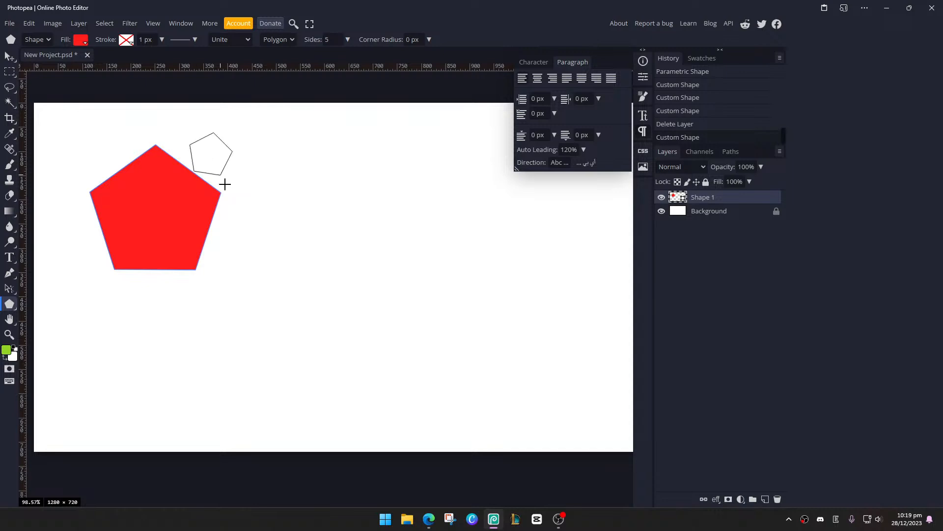
left_click_drag(225, 185, 234, 202)
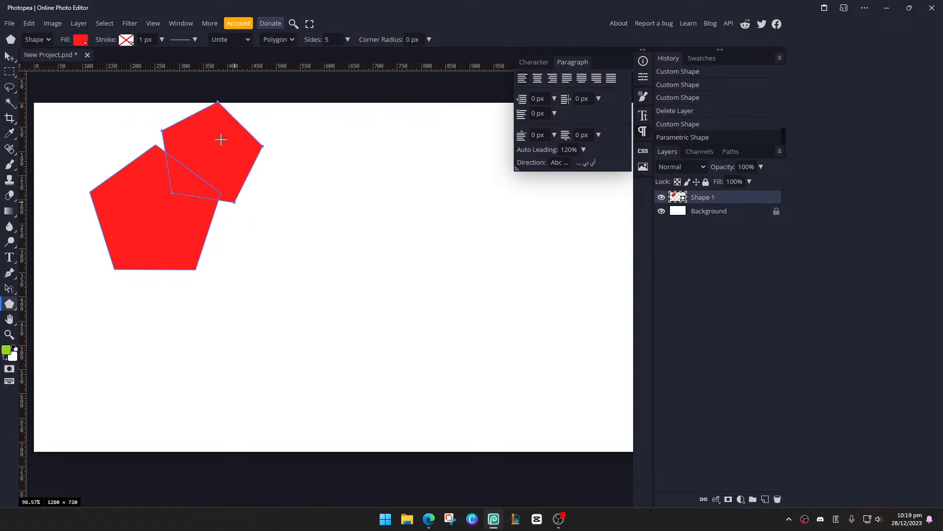
key("ctrl+z")
Give the pentagon a solid black stroke 15 px wide
left_click(132, 44)
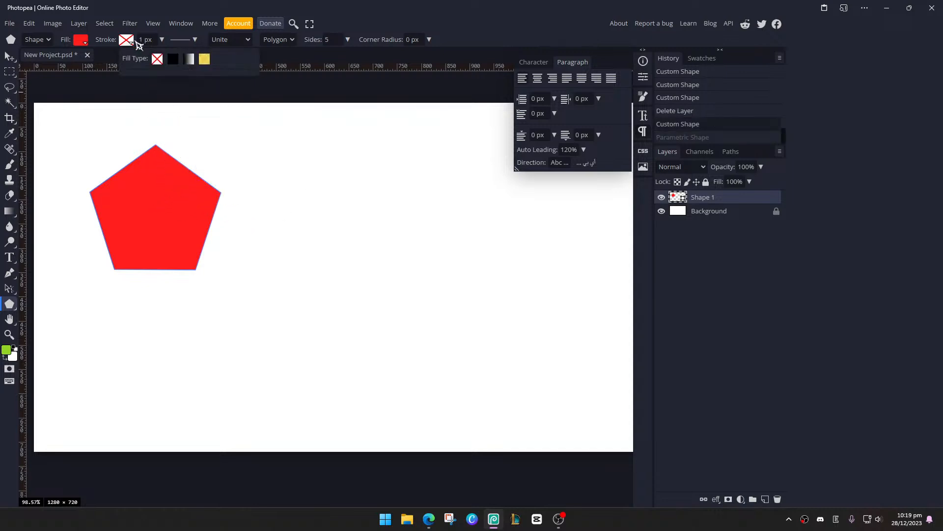
left_click(173, 59)
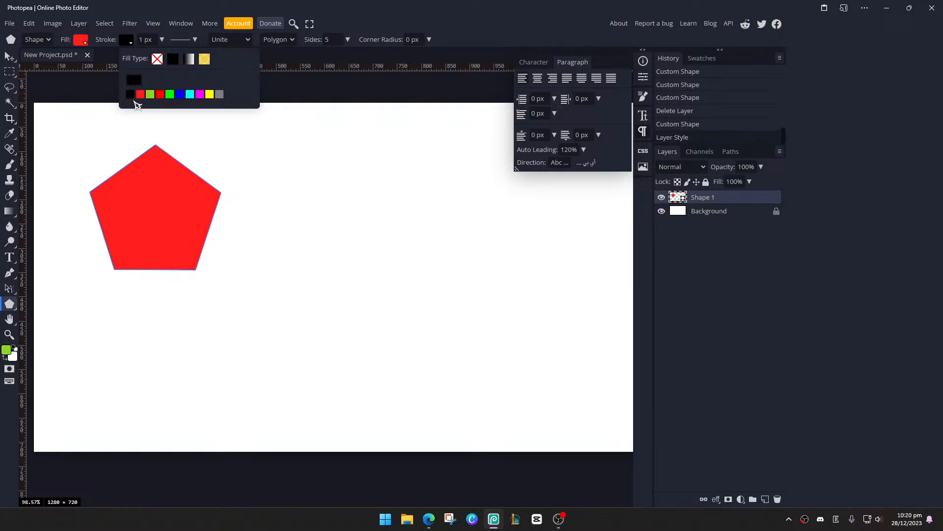
left_click(138, 78)
left_click(279, 119)
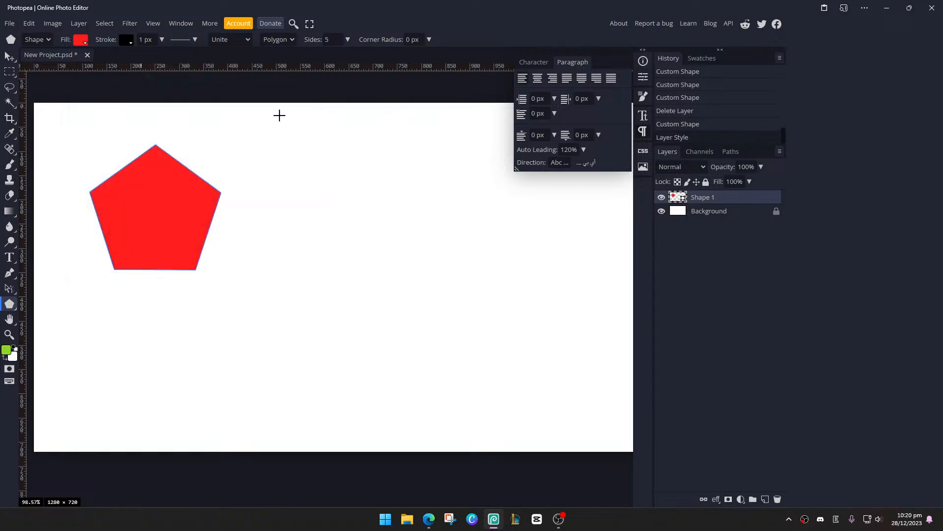
left_click_drag(152, 55, 153, 58)
left_click_drag(160, 127, 203, 236)
key("ctrl+z")
key("ctrl+z")
Draw a larger pentagon overlapping the first one's right corner and move the united shape to the middle of the canvas
left_click_drag(273, 196, 337, 274)
left_click(9, 58)
scroll(343, 270, "up", 5)
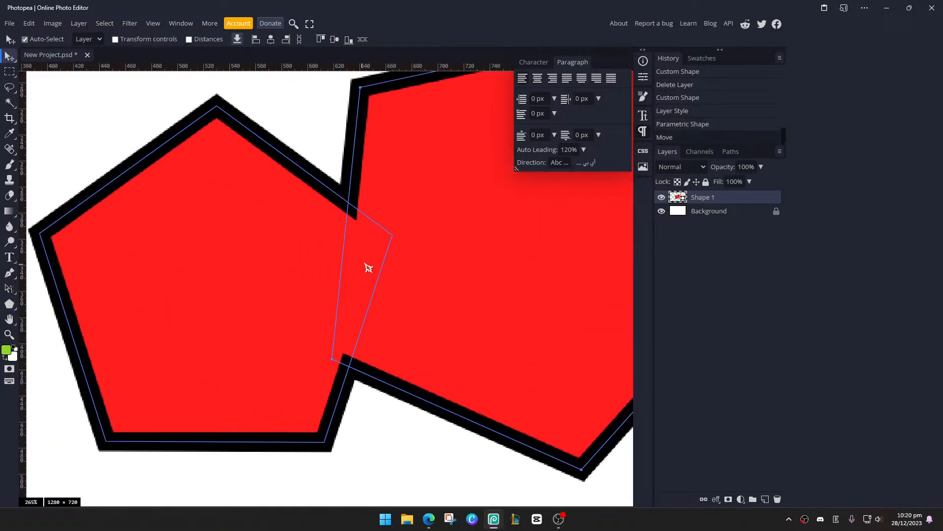
scroll(369, 268, "down", 6)
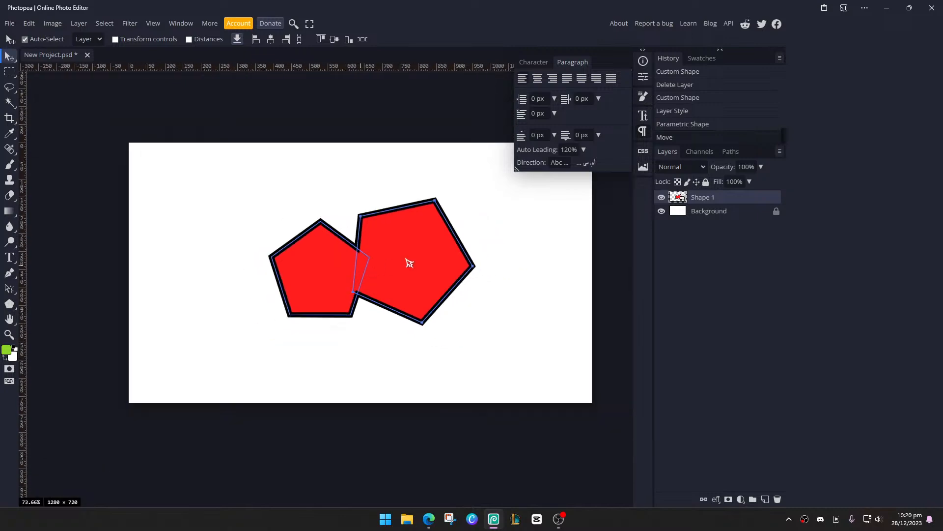
scroll(418, 260, "up", 3)
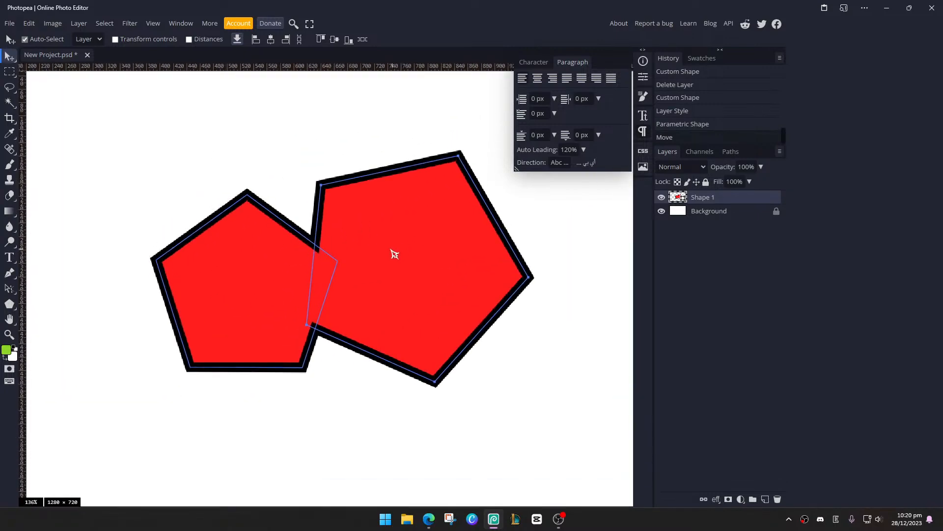
scroll(392, 253, "down", 1)
Switch to the tutorial video and watch the rest of the Polygon Tool section up to the start of the Line Tool section
key("alt+Tab")
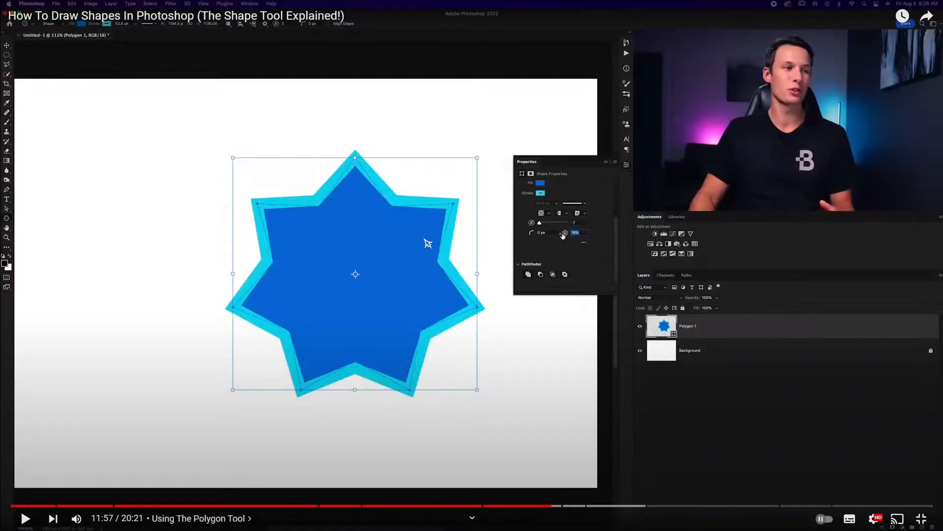
key("space")
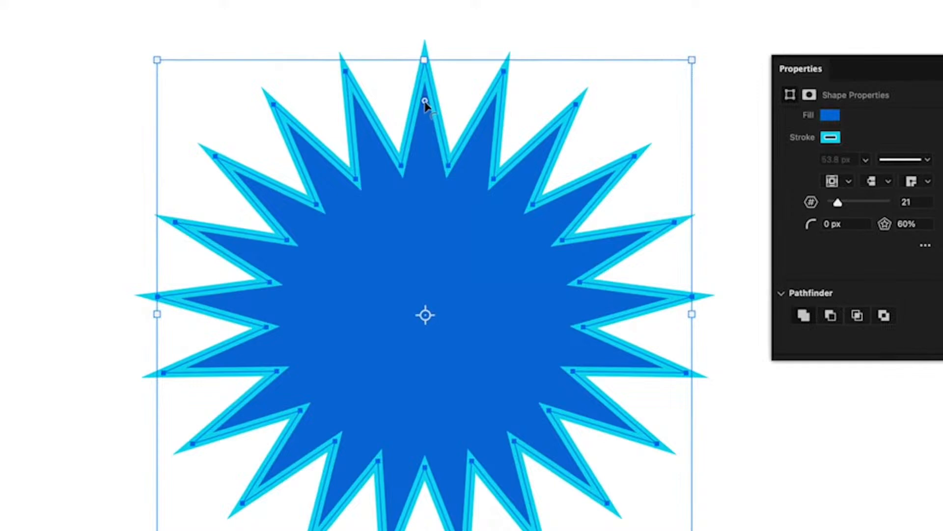
left_click_drag(426, 103, 425, 117)
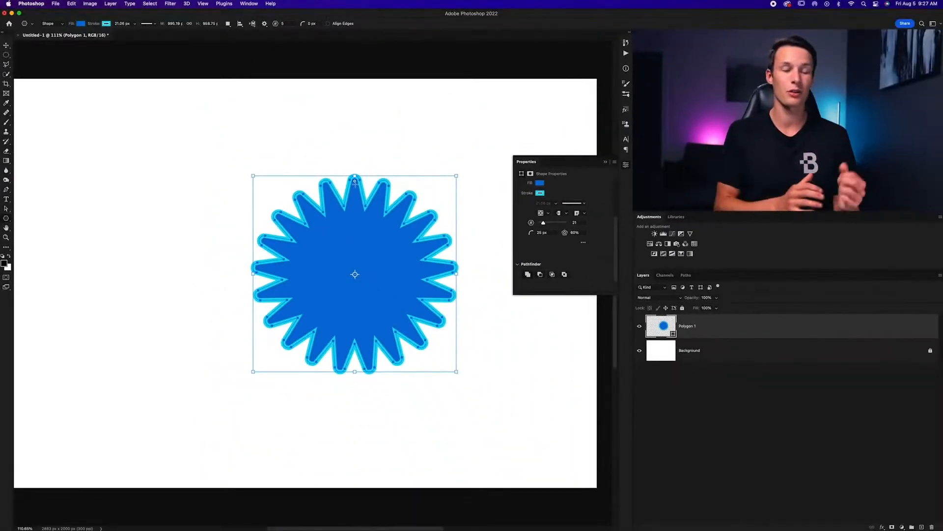
mouse_move(535, 304)
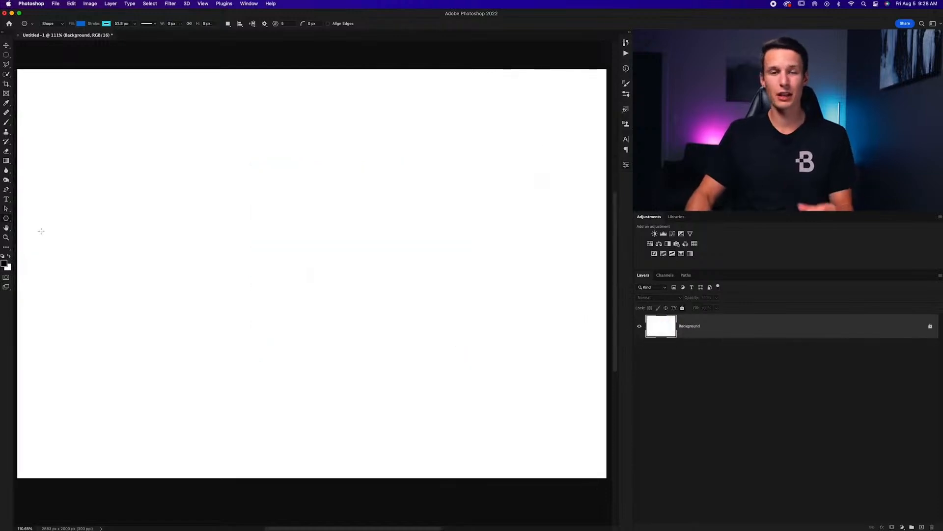
mouse_move(506, 307)
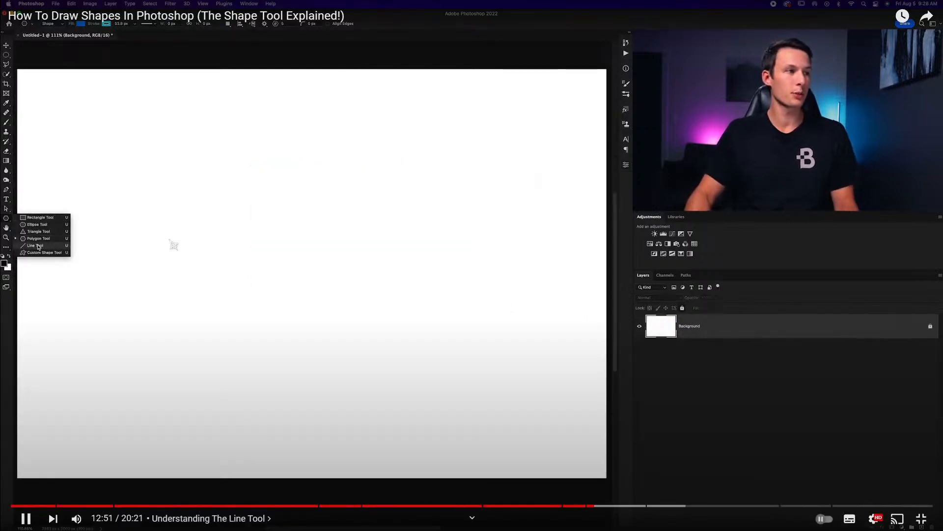
key("space")
Return to Photopea and draw a slanted line with the Line tool to the left of the pentagons
key("alt+Tab")
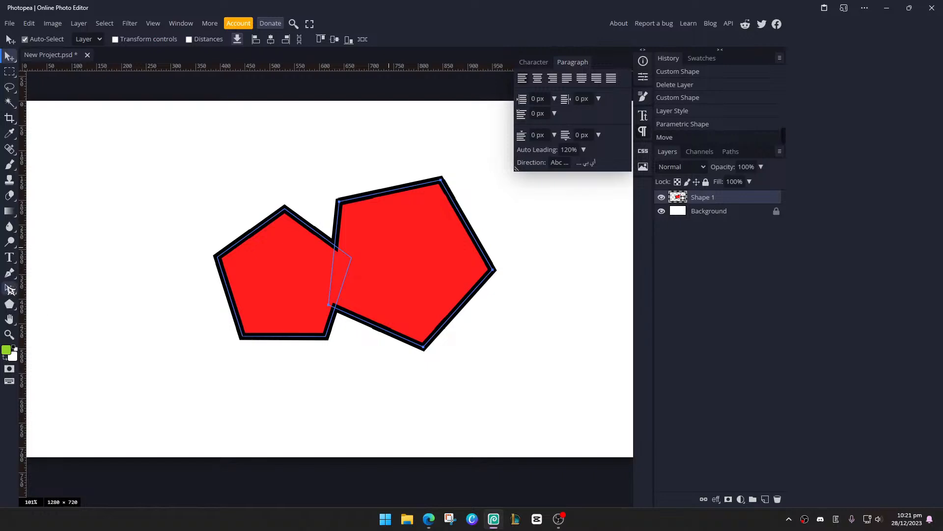
left_click(10, 289)
left_click(9, 303)
right_click(9, 304)
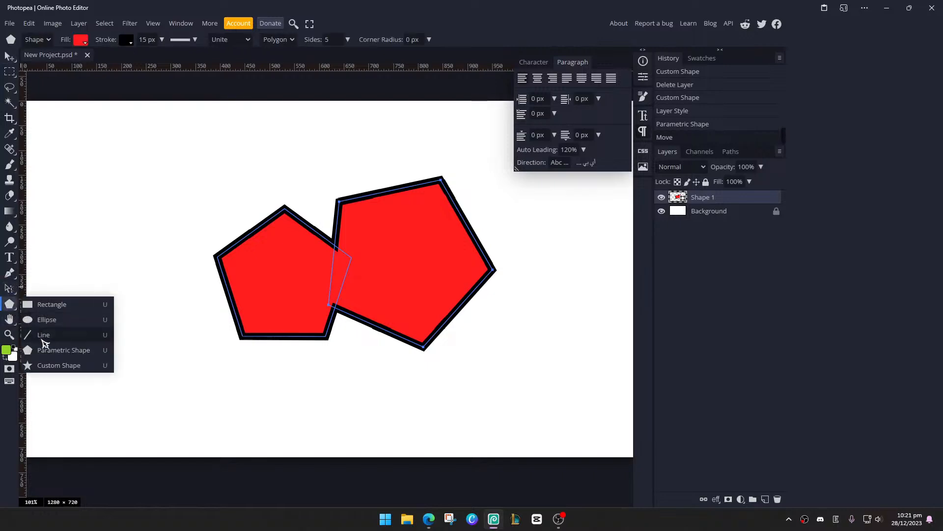
left_click(43, 330)
left_click_drag(127, 298, 238, 334)
scroll(152, 329, "up", 2)
scroll(148, 329, "down", 2)
scroll(221, 346, "up", 3)
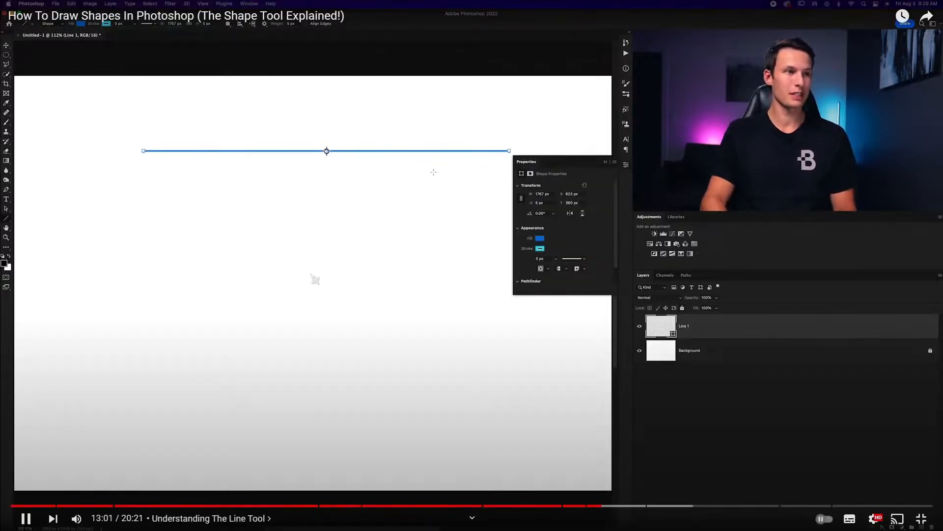
Check the Line Tool section of the tutorial video
key("alt+Tab")
key("alt+Tab")
left_click(291, 164)
Return to Photopea and remove the stroke from the slanted line
key("alt+Tab")
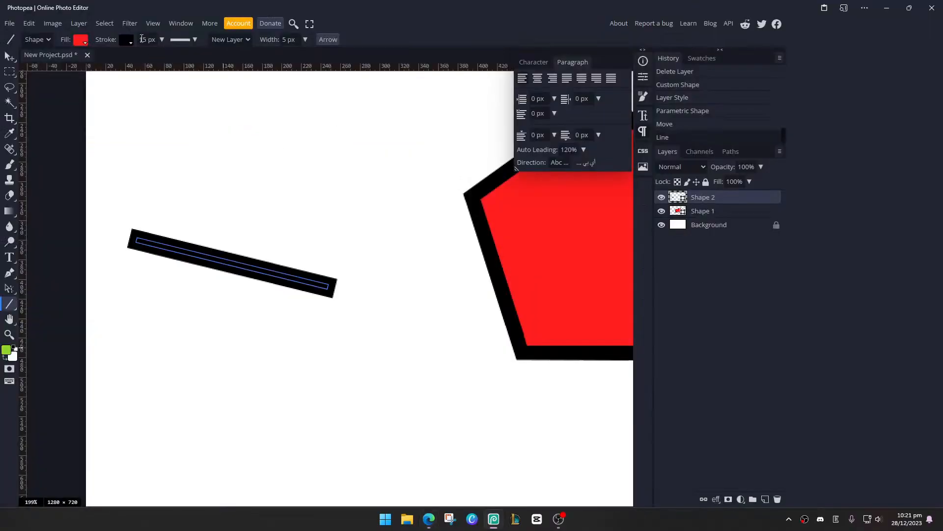
left_click(127, 39)
left_click(158, 59)
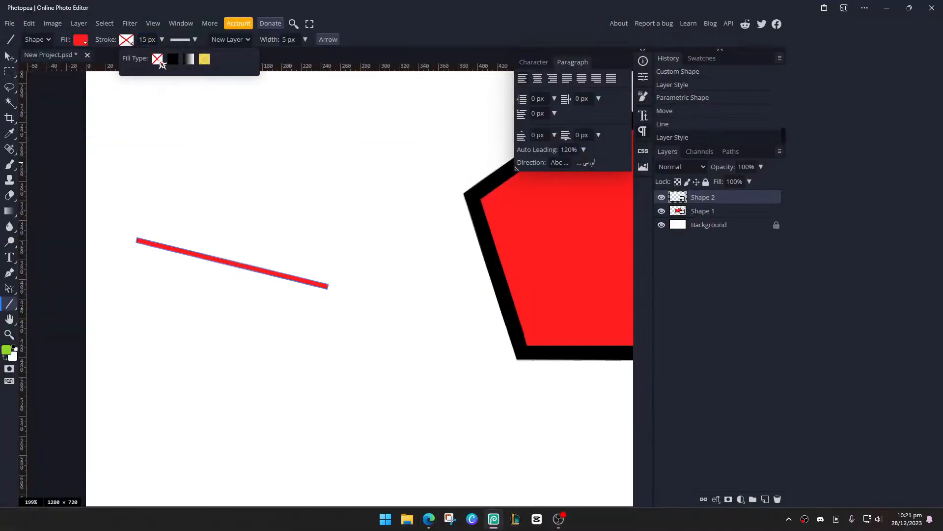
Draw a horizontal line and a vertical line crossing it near the slanted line, and add a 100 × 100 pixel line by the left pentagon
left_click_drag(146, 301, 368, 347)
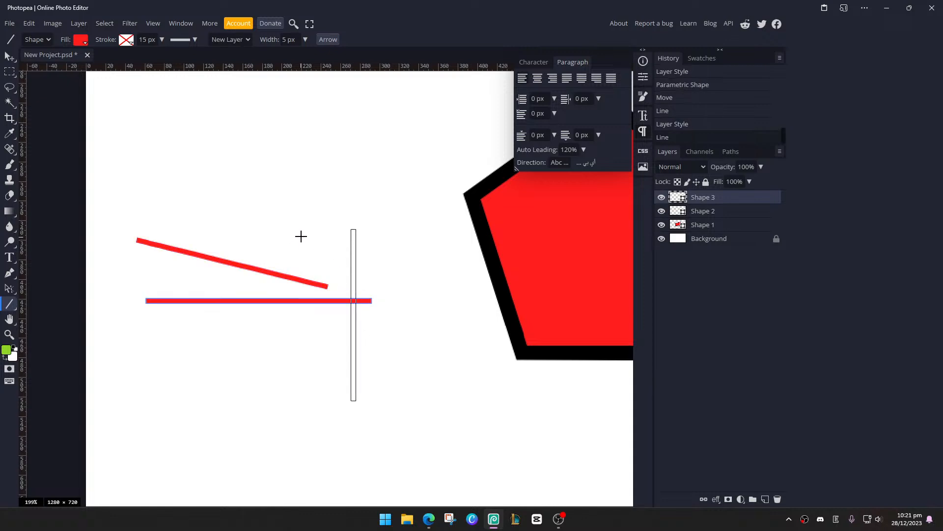
left_click_drag(301, 236, 303, 209)
left_click(440, 280)
scroll(388, 299, "up", 3)
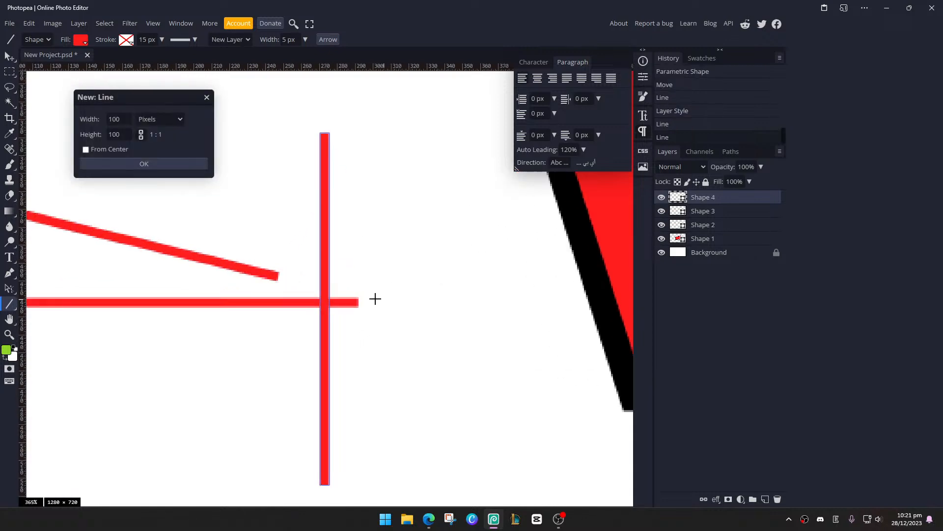
scroll(283, 243, "down", 3)
left_click(147, 164)
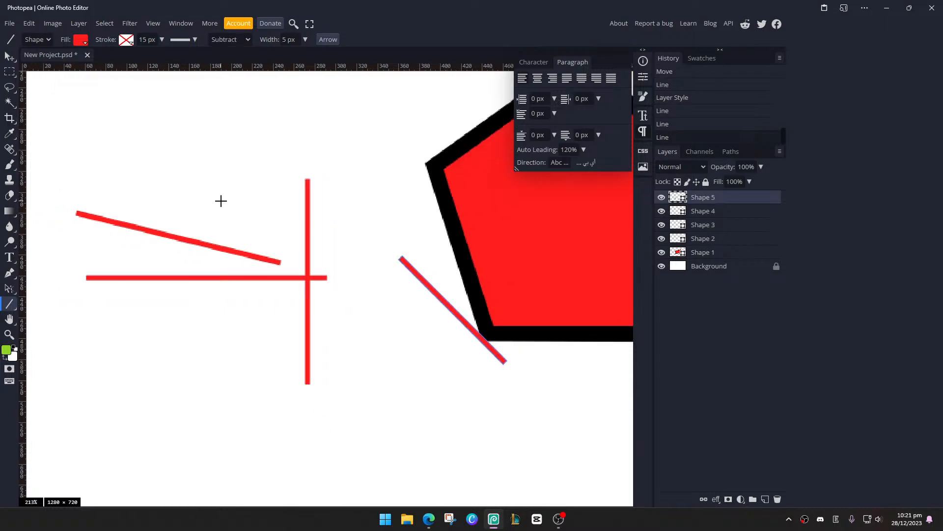
Set the path operation to Subtract and the line width to 18 px, and draw two crossing lines between the vertical line and the pentagons
scroll(220, 200, "down", 1)
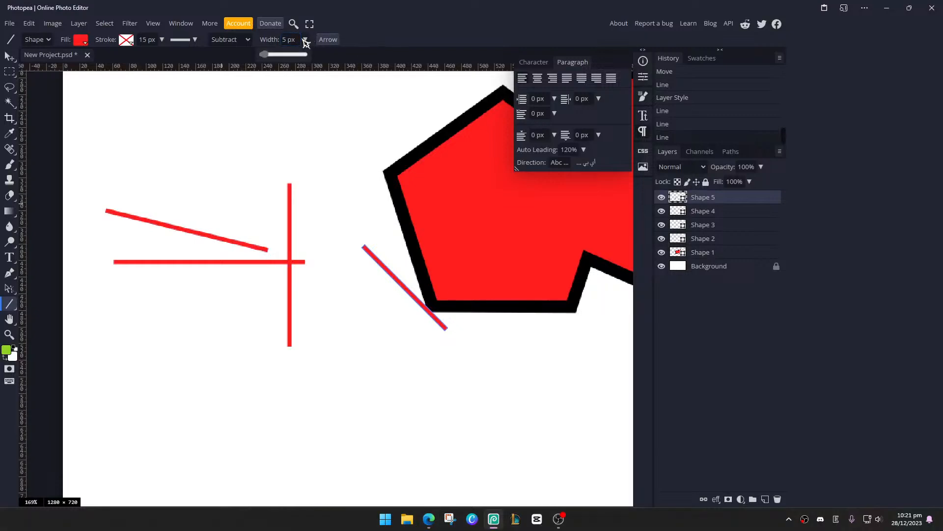
left_click_drag(225, 126, 457, 395)
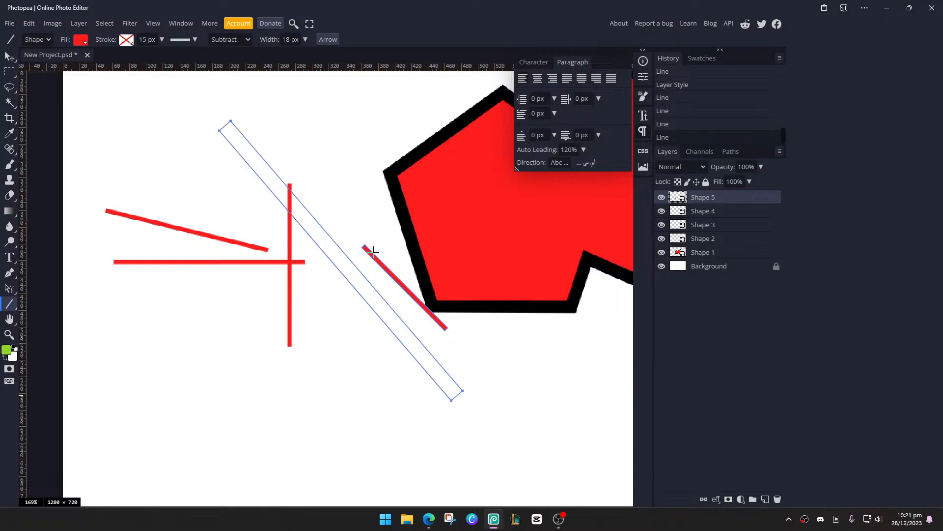
left_click_drag(301, 280, 300, 280)
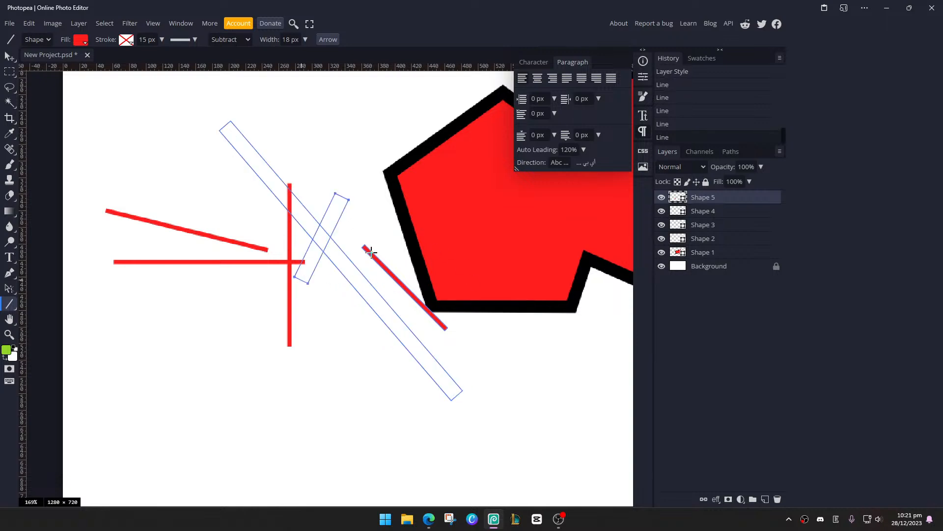
Set the path operation to New Layer and draw six crossing 18 px red lines over the existing lines beside the pentagons
left_click(80, 40)
left_click(89, 82)
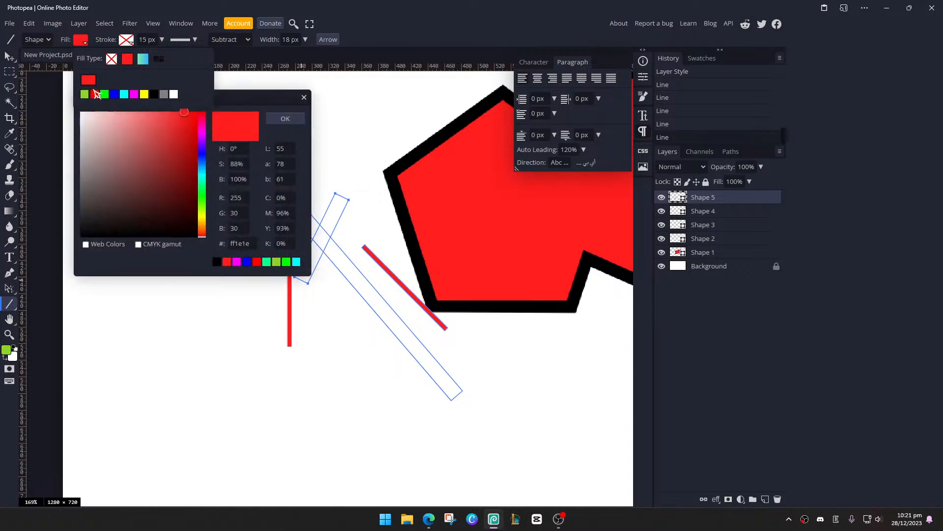
left_click(229, 40)
left_click(233, 56)
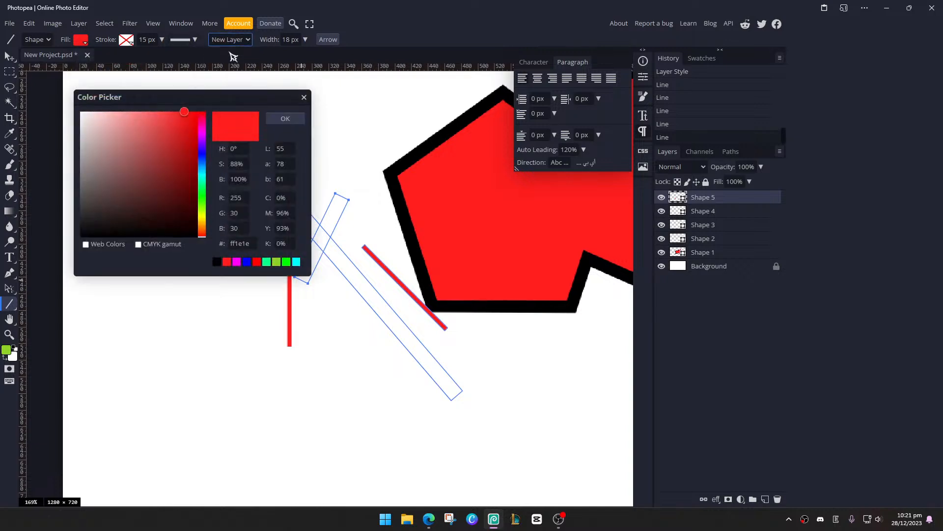
left_click(288, 118)
left_click_drag(289, 146, 314, 271)
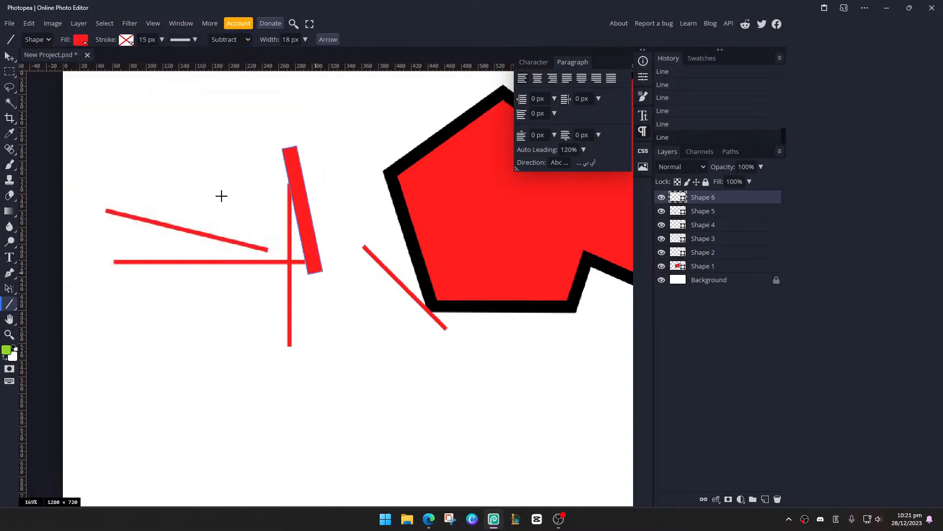
left_click_drag(221, 196, 443, 326)
left_click_drag(289, 348, 343, 234)
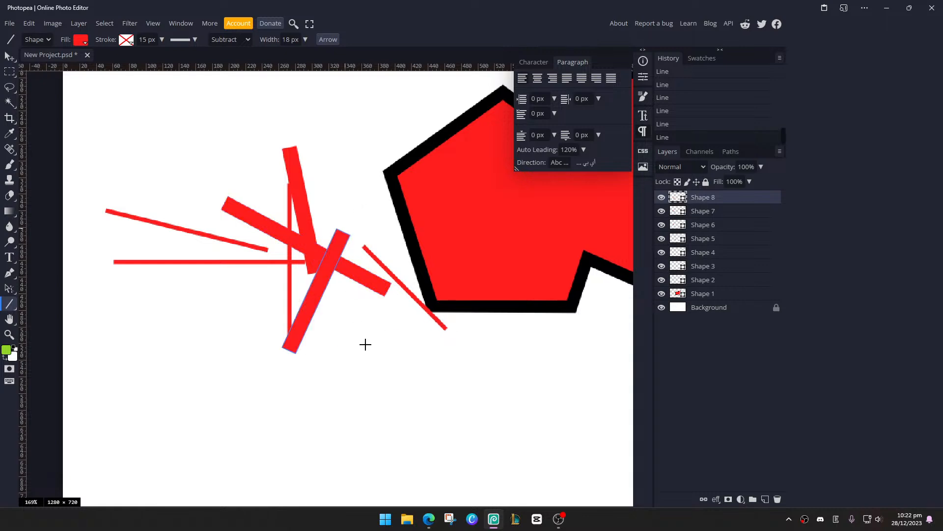
left_click_drag(369, 351, 276, 224)
left_click_drag(379, 278, 246, 328)
left_click_drag(392, 347, 231, 265)
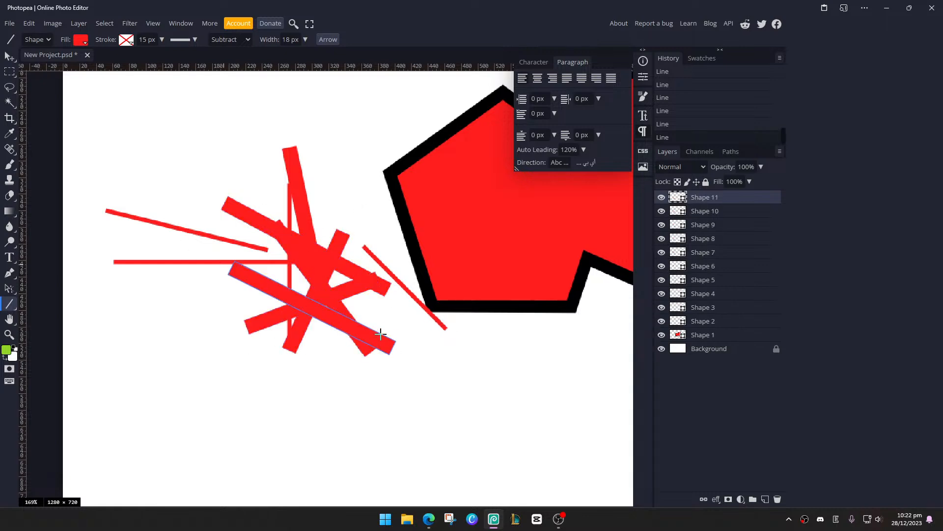
Watch the start of the Creating Custom Shapes section in the tutorial video, up to the tool mode options
key("alt+Tab")
key("space")
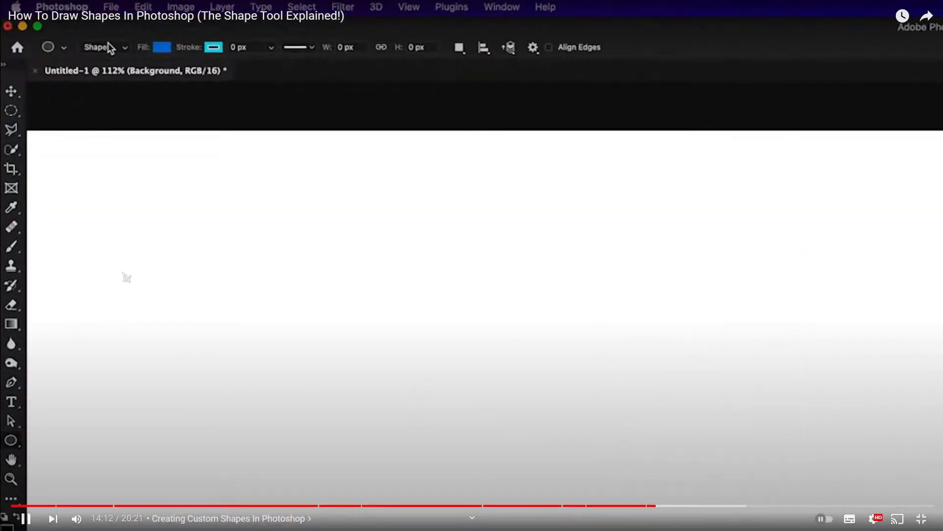
left_click(146, 280)
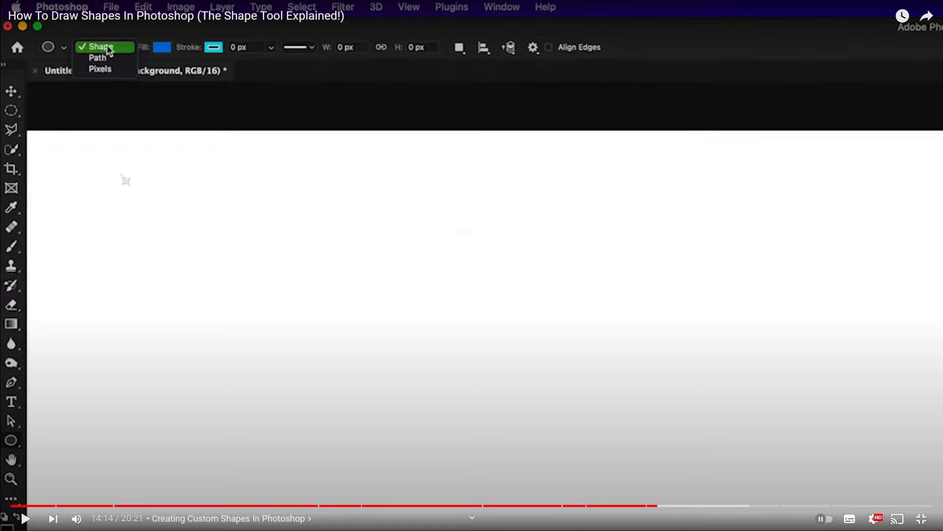
Return to Photopea, set the Line tool's mode to Path, and draw a short slanted line below the horizontal line
key("alt+Tab")
left_click(37, 39)
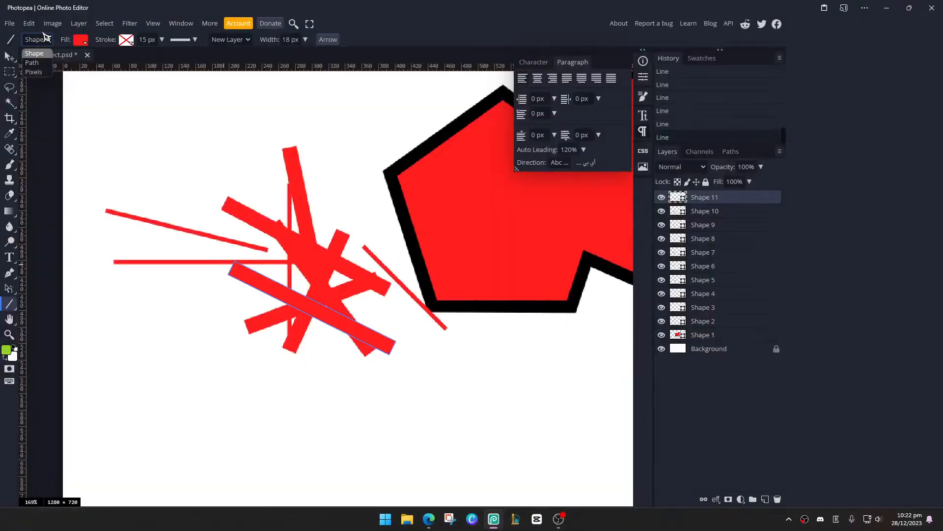
left_click(32, 63)
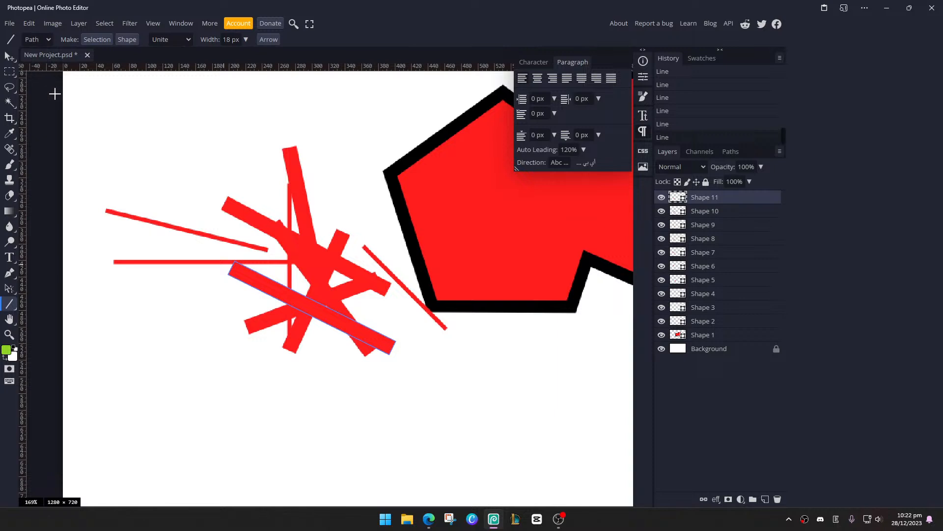
left_click_drag(160, 370, 193, 388)
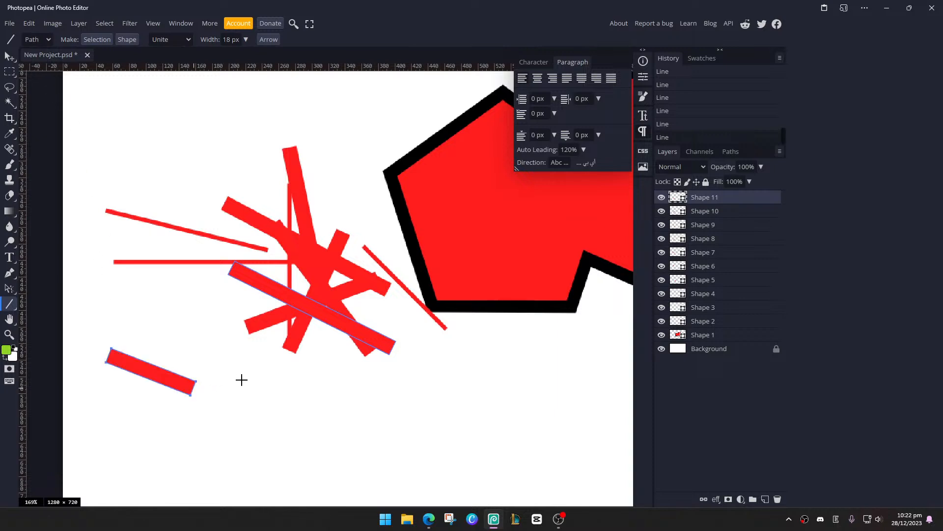
Using the Ellipse tool in Path mode, add a 100 × 100 pixel ellipse over the crossing lines
right_click(12, 308)
left_click(52, 317)
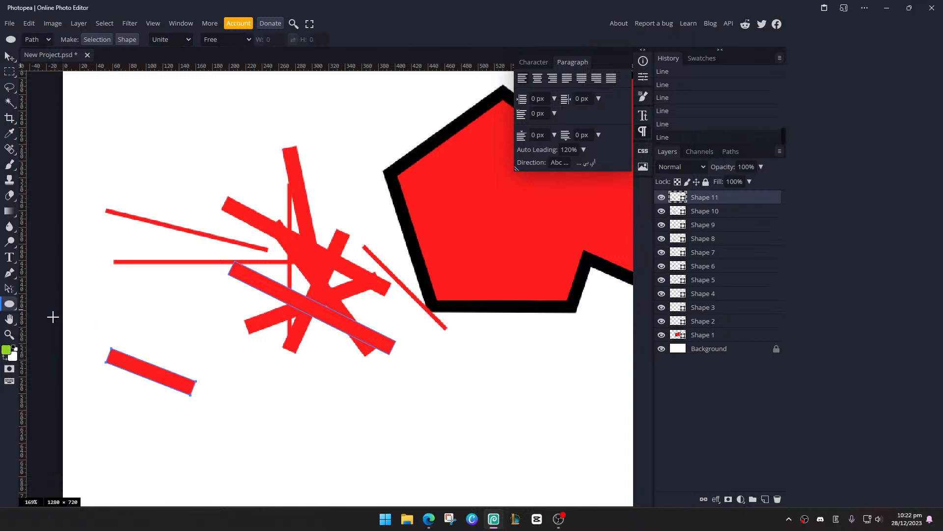
left_click(39, 40)
key("alt+Tab")
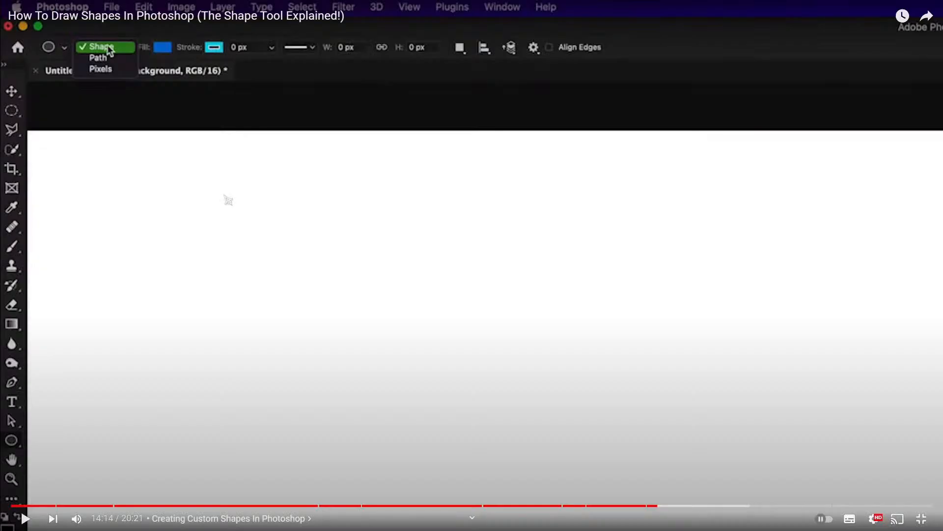
left_click(153, 127)
key("alt+Tab")
left_click(281, 211)
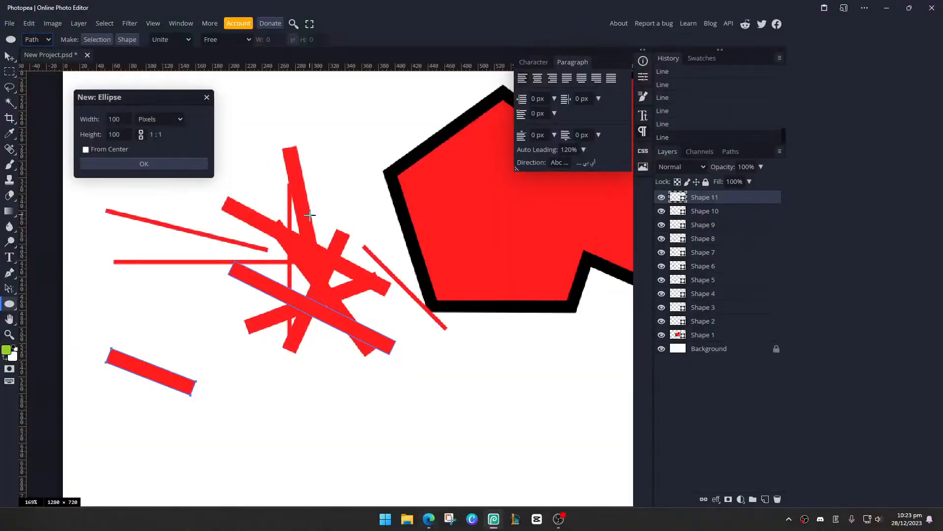
left_click(206, 97)
left_click(258, 176)
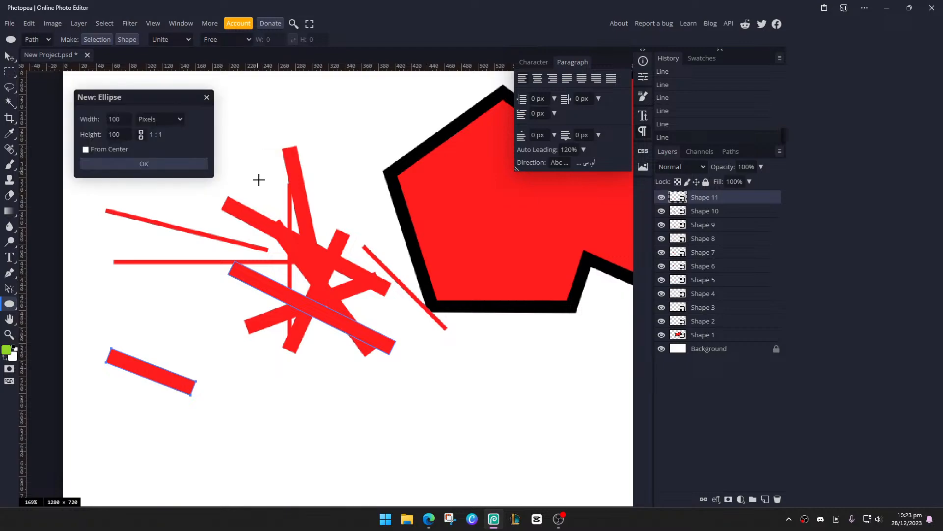
left_click(197, 168)
key("alt+Tab")
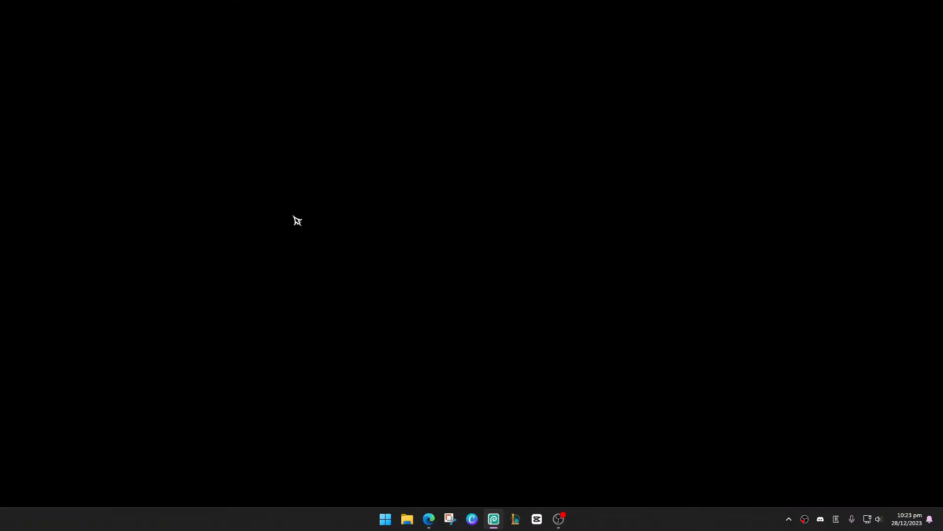
left_click(432, 259)
Delete all shape layers from Shape 1 to Shape 11, leaving only the Background layer
key("alt+Tab")
left_click(730, 334)
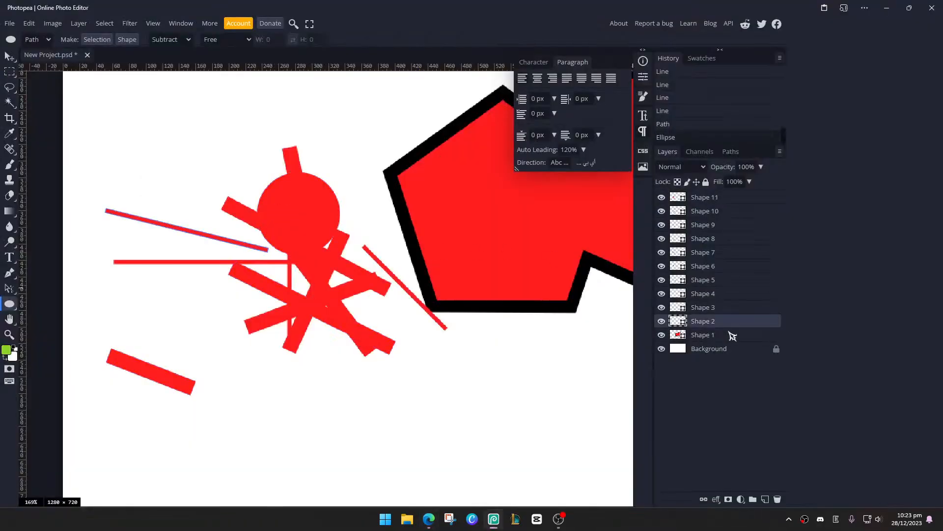
left_click(725, 199, "shift")
key("Delete")
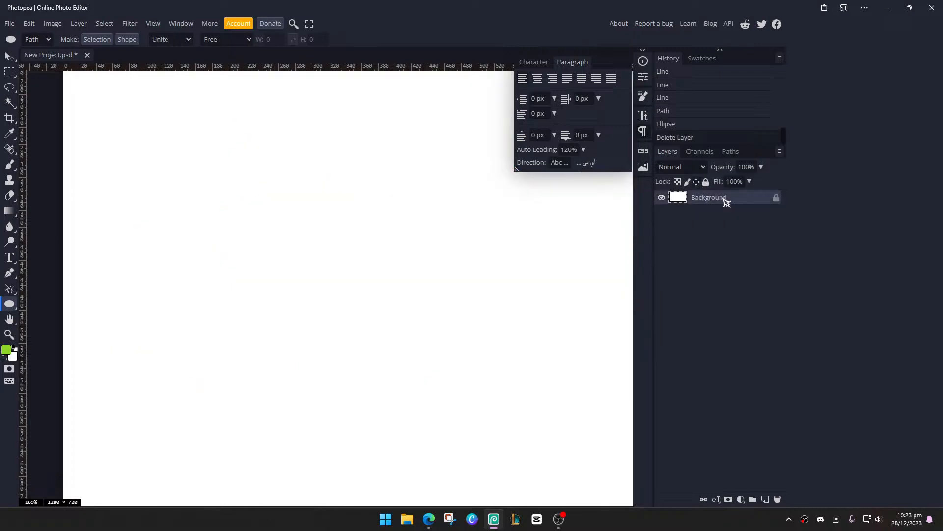
Follow the tutorial's explanation of the Pixels and Path modes and compare them with the mode options in Photopea
key("alt+Tab")
left_click(345, 305)
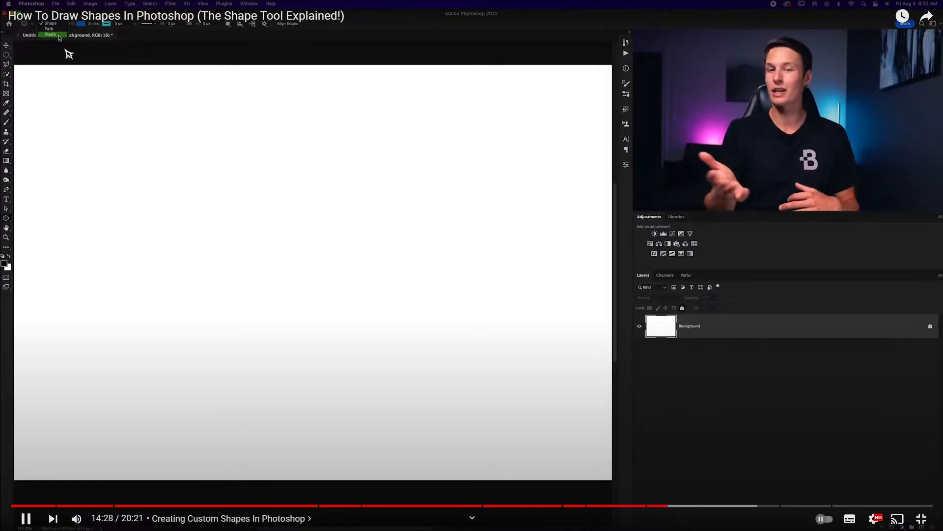
key("alt+Tab")
left_click(48, 40)
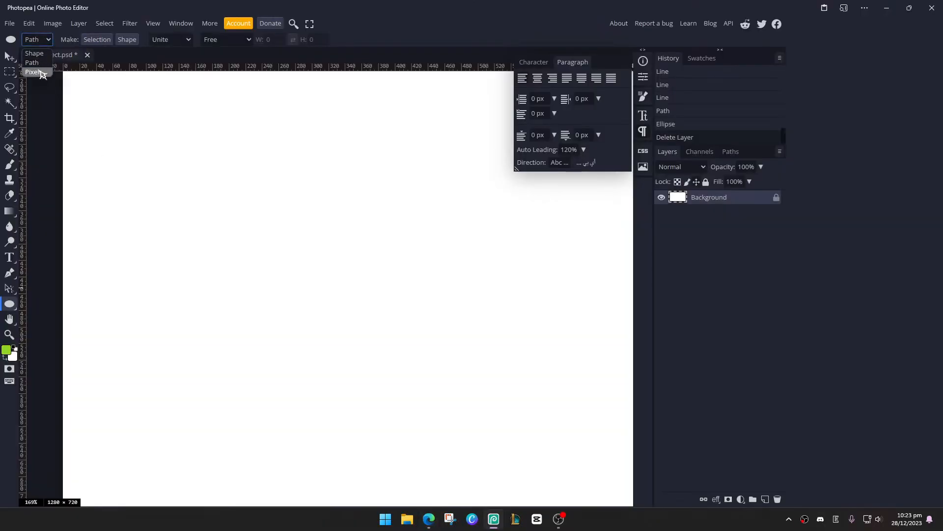
key("alt+Tab")
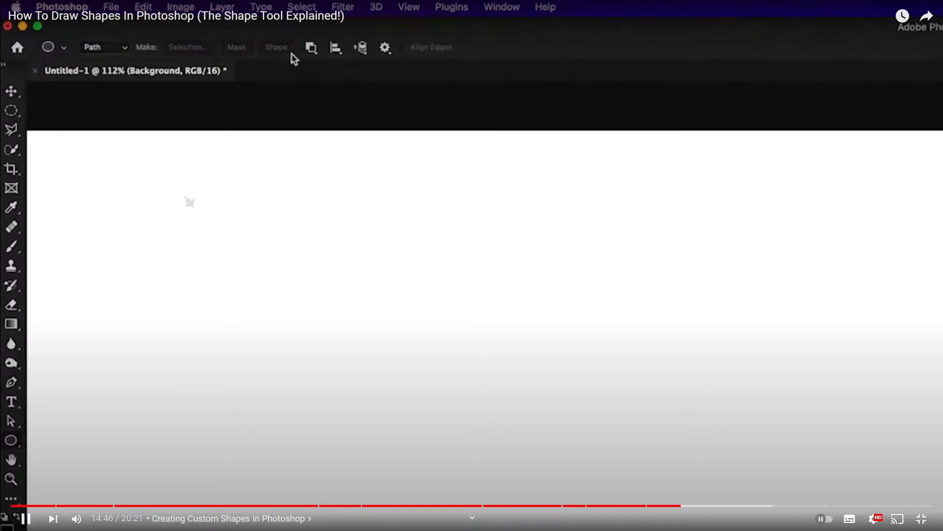
key("alt+Tab")
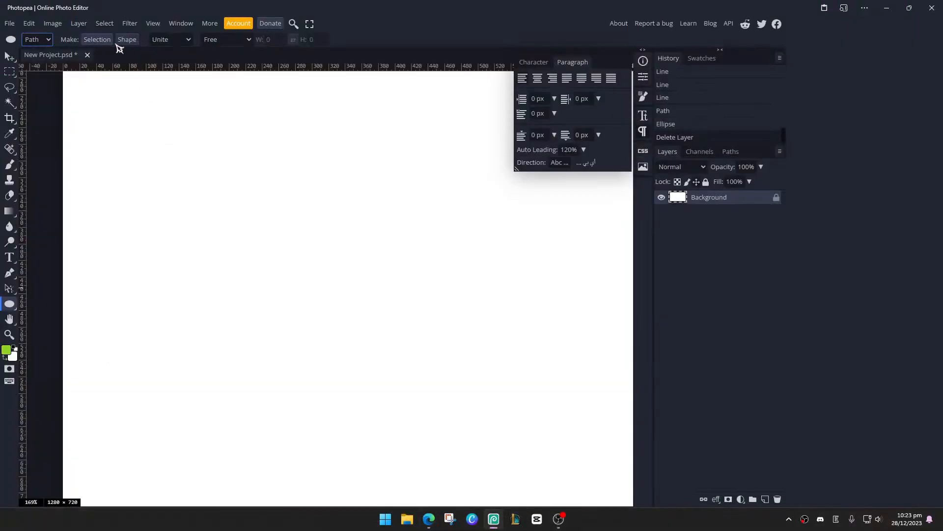
key("alt+Tab")
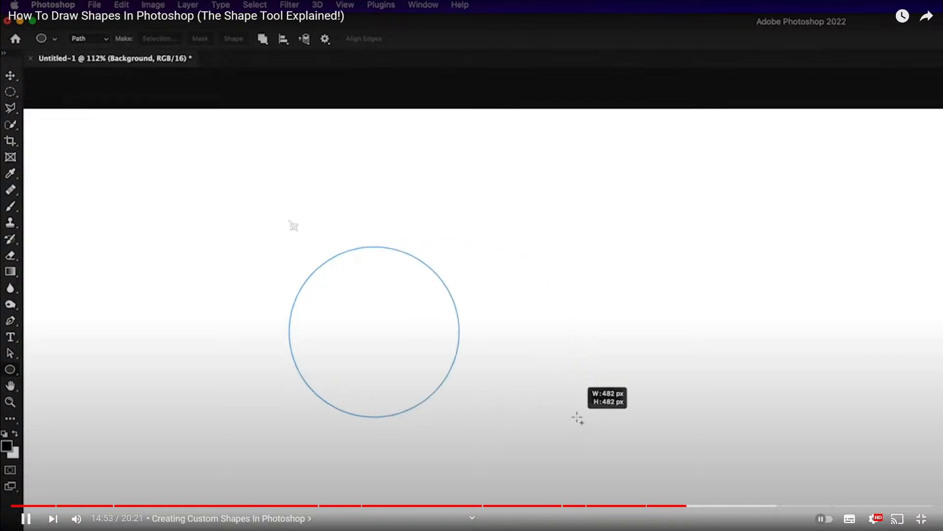
Draw a circular path on the empty canvas in Photopea and continue playing the tutorial video
key("alt+Tab")
left_click_drag(247, 219, 420, 404)
key("alt+Tab")
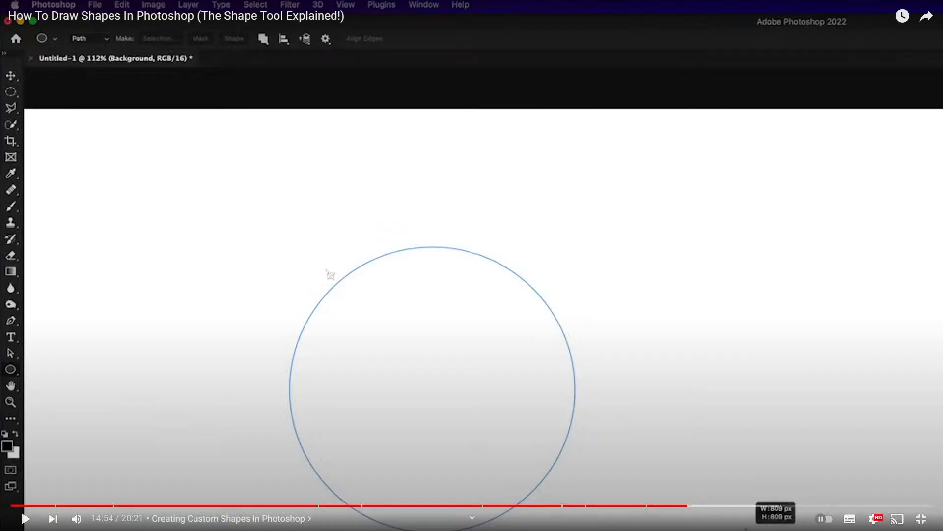
key("space")
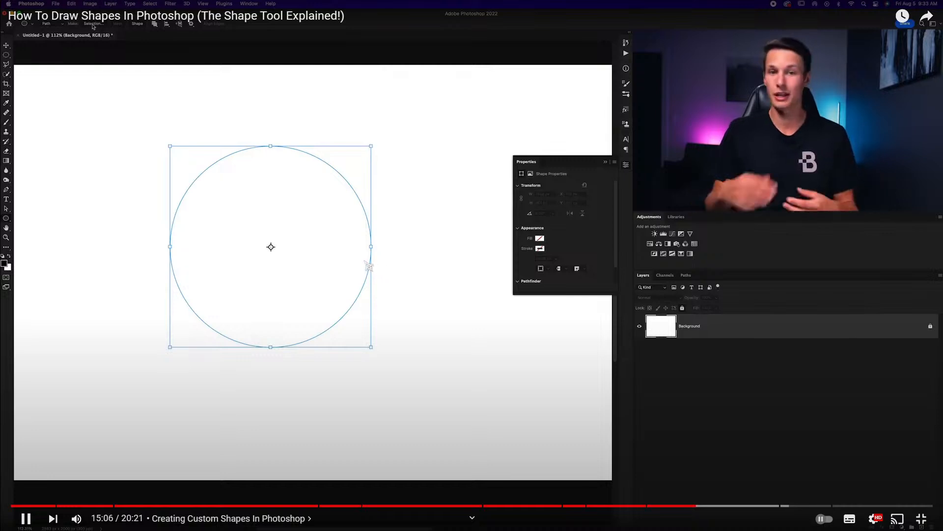
key("alt+Tab")
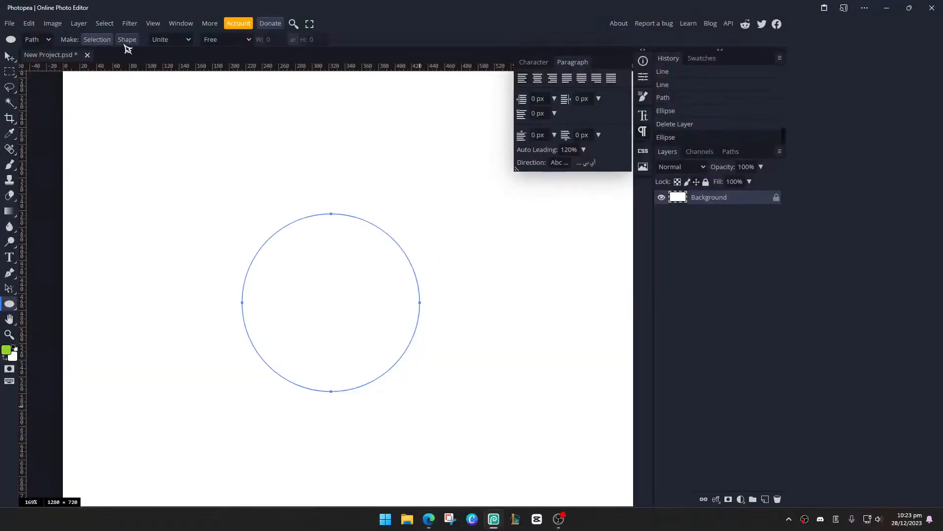
left_click(98, 40)
key("alt+Tab")
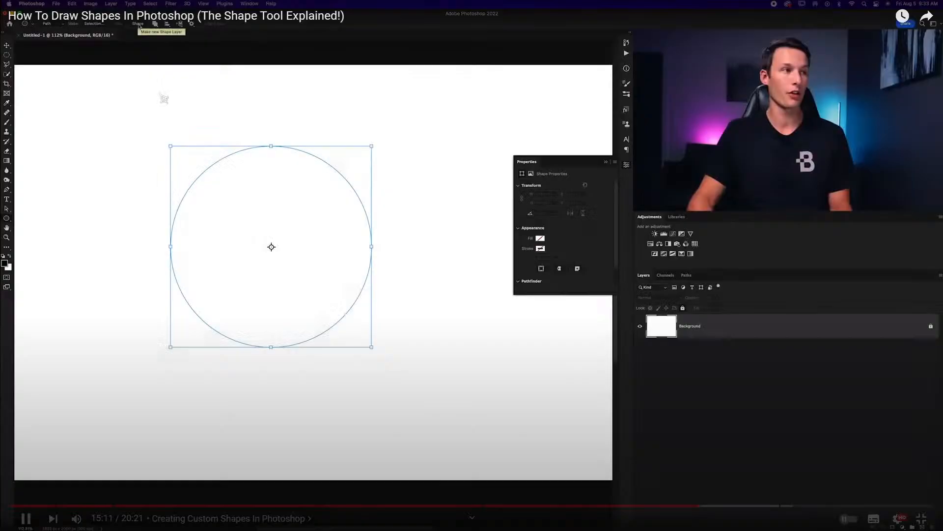
key("alt+Tab")
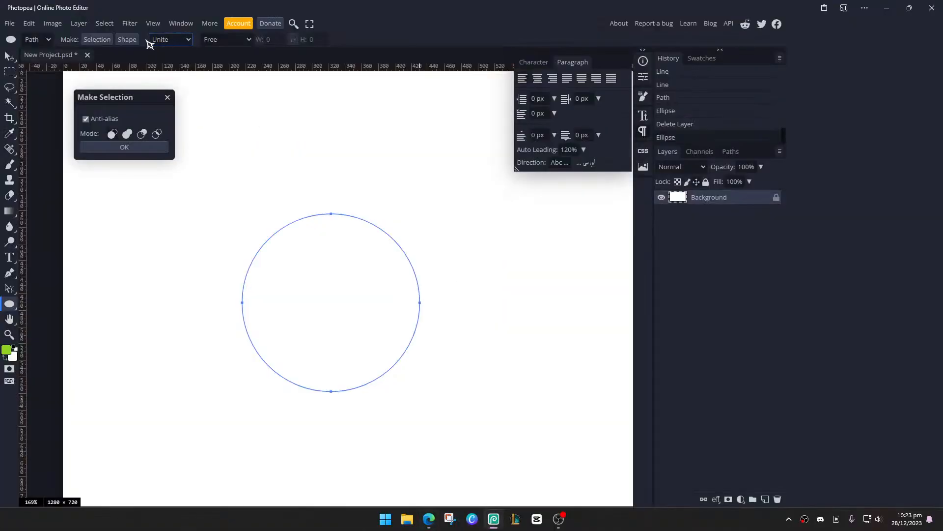
left_click(168, 98)
Make a shape layer from the circular path with a light green fill
left_click(128, 41)
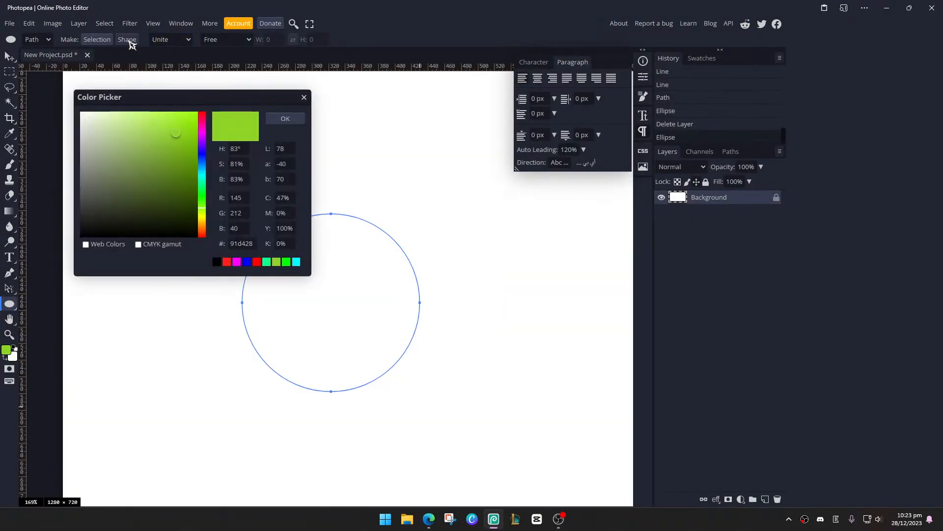
left_click(162, 134)
left_click(285, 118)
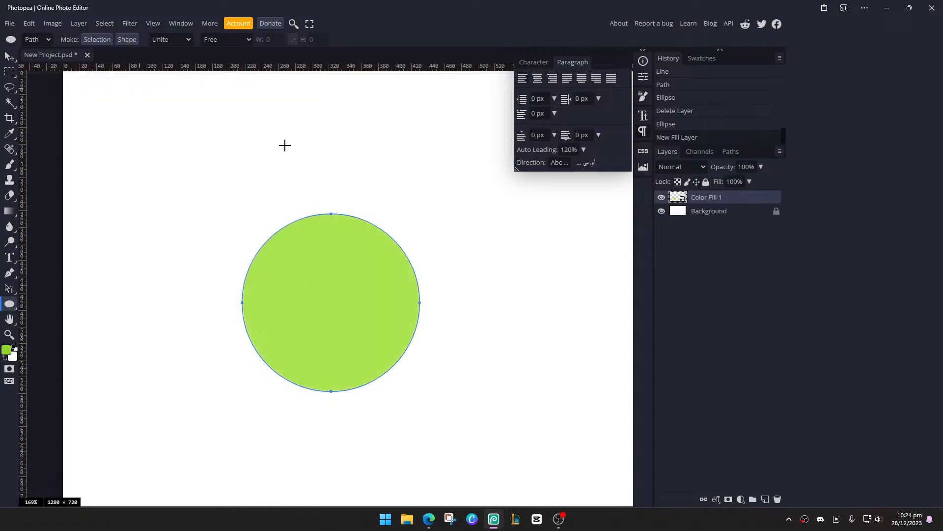
scroll(298, 291, "up", 3)
scroll(297, 291, "down", 2)
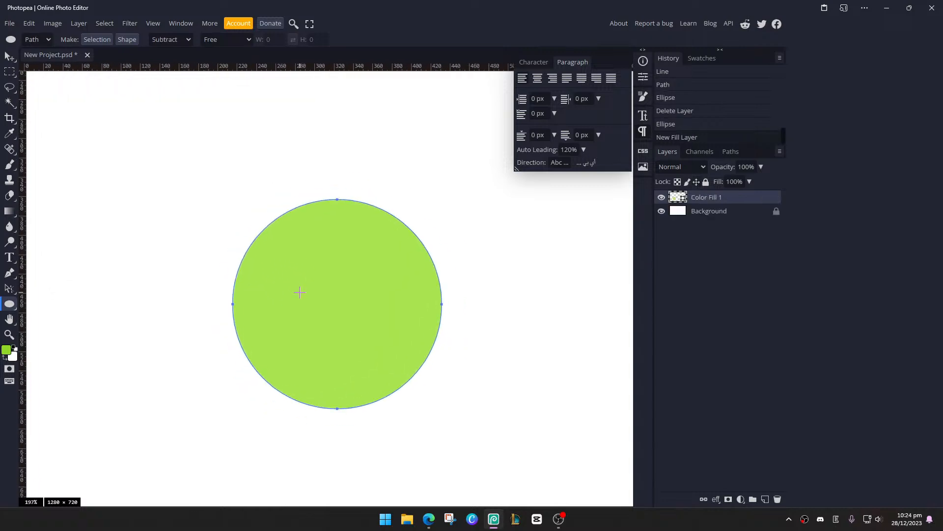
Undo and redo the green fill layer, try making another shape from the circle with a near-white fill, and undo it
key("ctrl+z")
key("alt+Tab")
key("Escape")
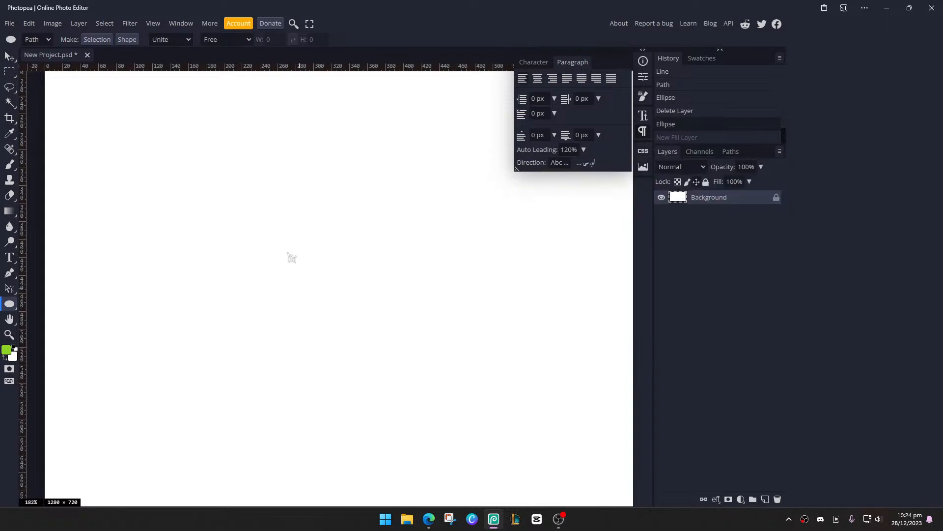
key("ctrl+shift+z")
left_click(129, 41)
left_click(86, 107)
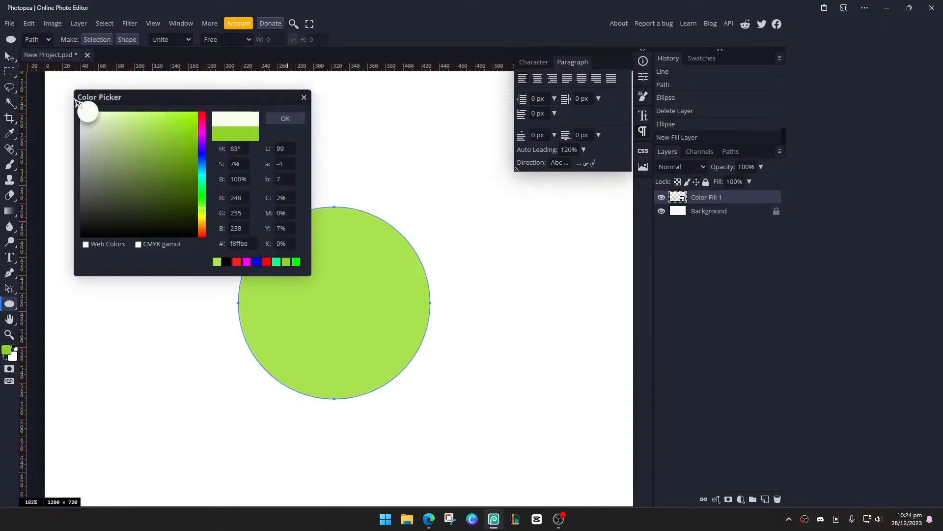
left_click(281, 120)
key("ctrl+z")
key("ctrl+z")
key("ctrl+z")
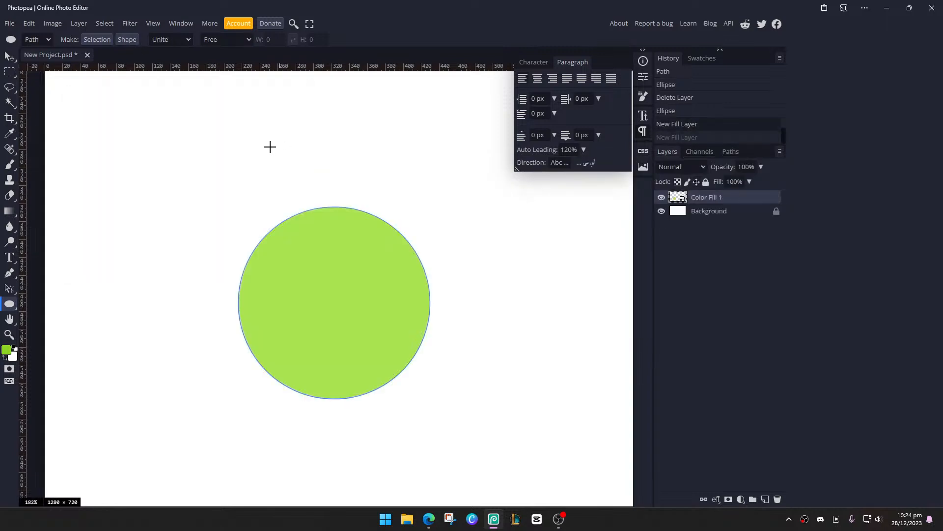
Draw a larger ellipse path around the green circle and resume the tutorial video
left_click_drag(196, 159, 510, 390)
key("alt+Tab")
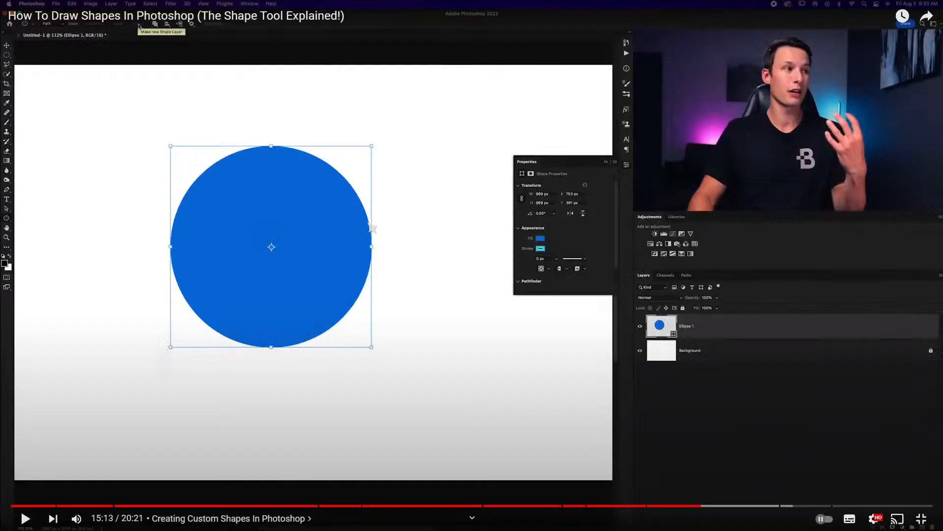
left_click(378, 228)
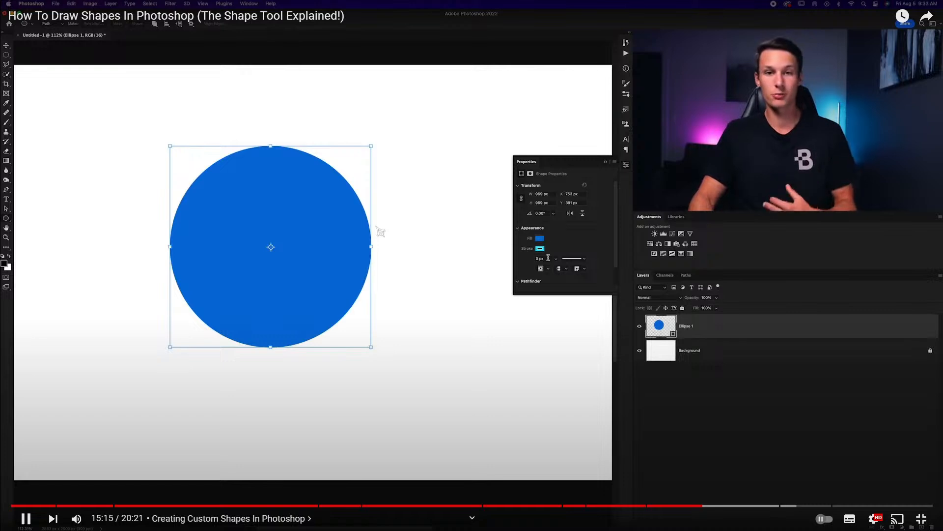
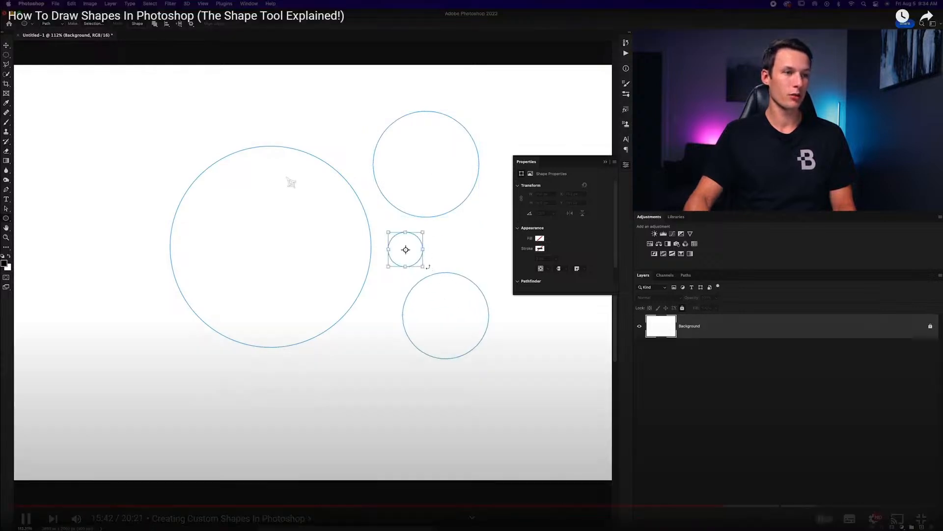
Pause the tutorial, draw three smaller circle paths beside the large circle in Photopea, and resume the video
left_click(251, 172)
key("alt+Tab")
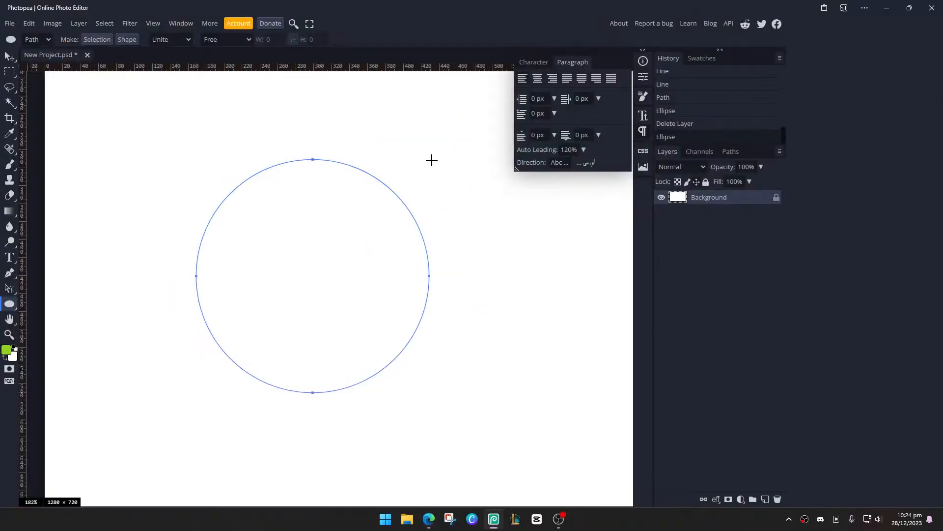
mouse_move(418, 149)
left_mouse_down()
mouse_move(457, 179)
mouse_move(487, 226)
mouse_move(500, 298)
left_mouse_up()
left_click_drag(450, 315, 475, 384)
key("alt+Tab")
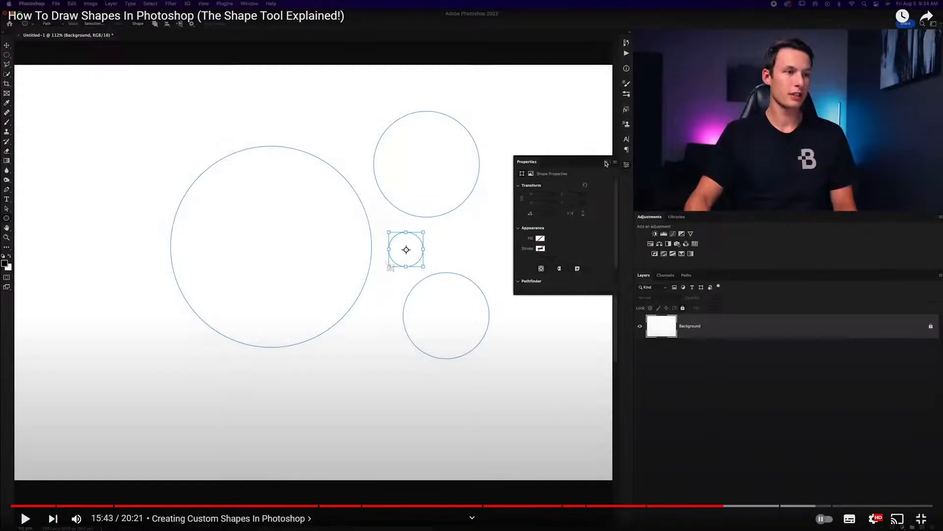
key("space")
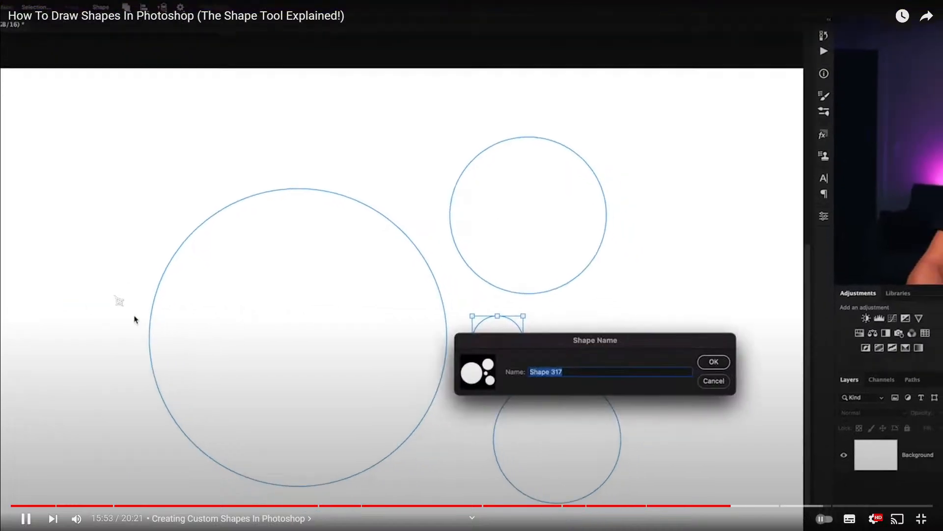
Define the four circle paths as a new custom shape in Photopea and return to the tutorial video
key("alt+Tab")
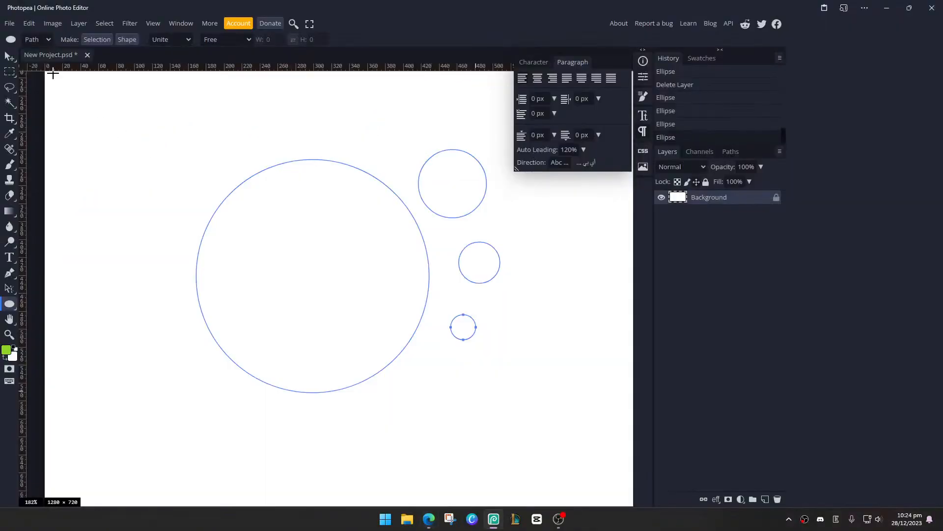
left_click(29, 23)
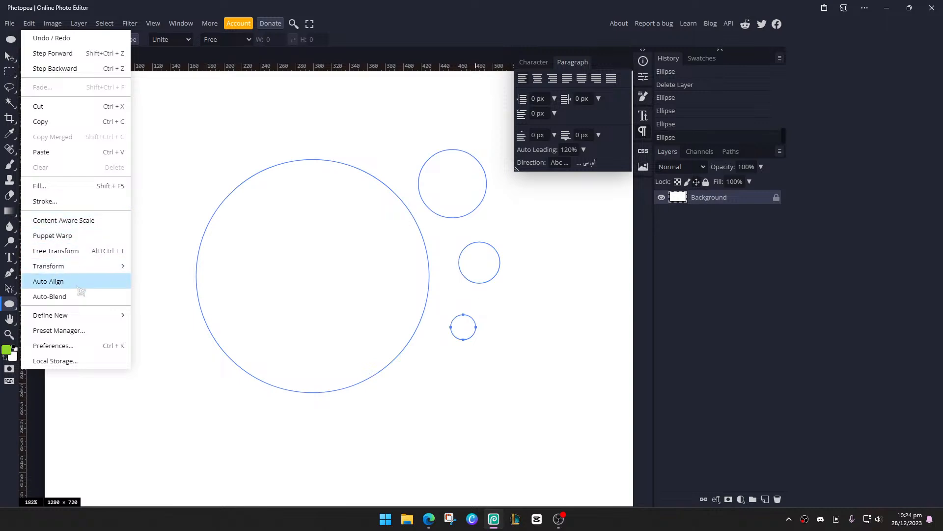
mouse_move(80, 317)
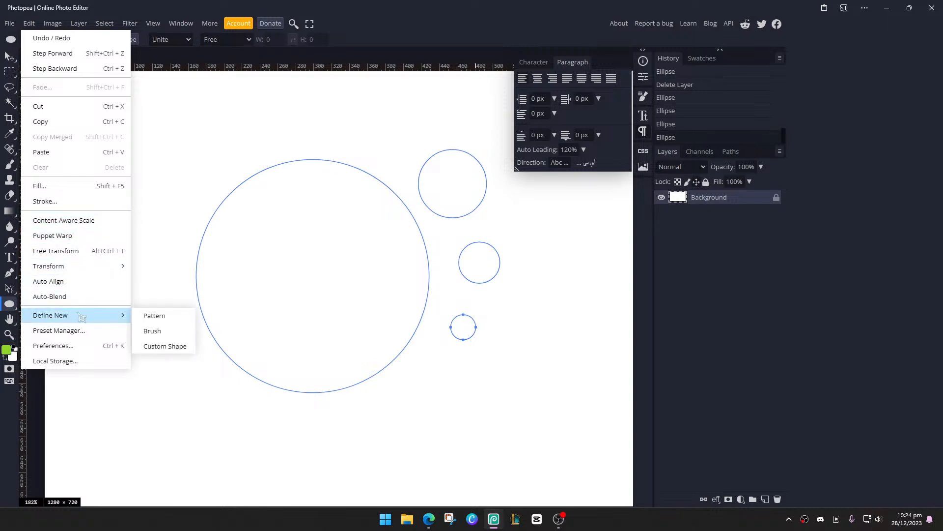
left_click(165, 346)
key("alt+Tab")
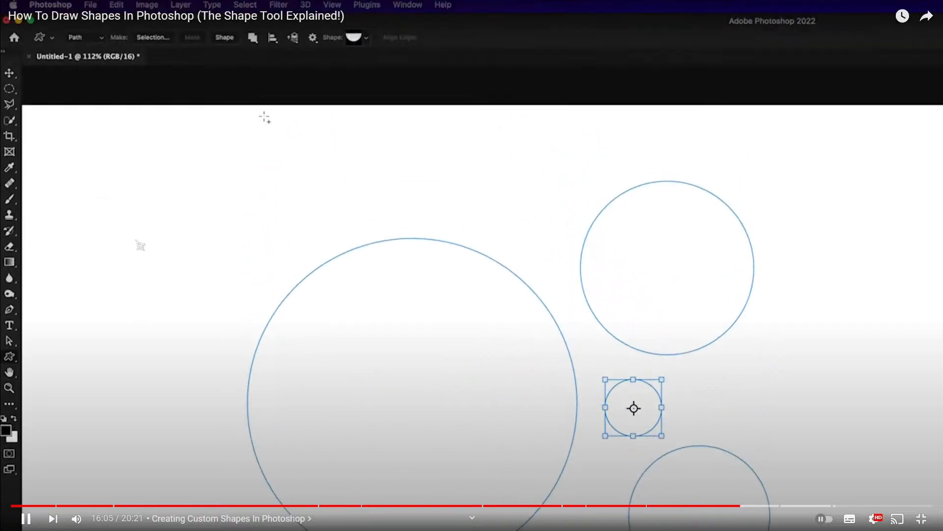
Pause the tutorial, activate the Custom Shape tool in Photopea, and check the next part of the video
key("space")
key("alt+Tab")
right_click(20, 305)
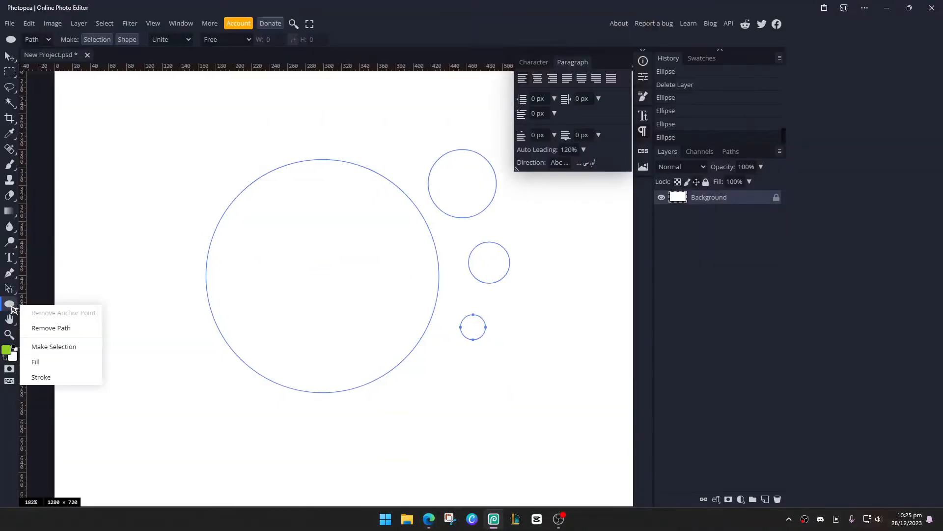
right_click(10, 305)
left_click(47, 362)
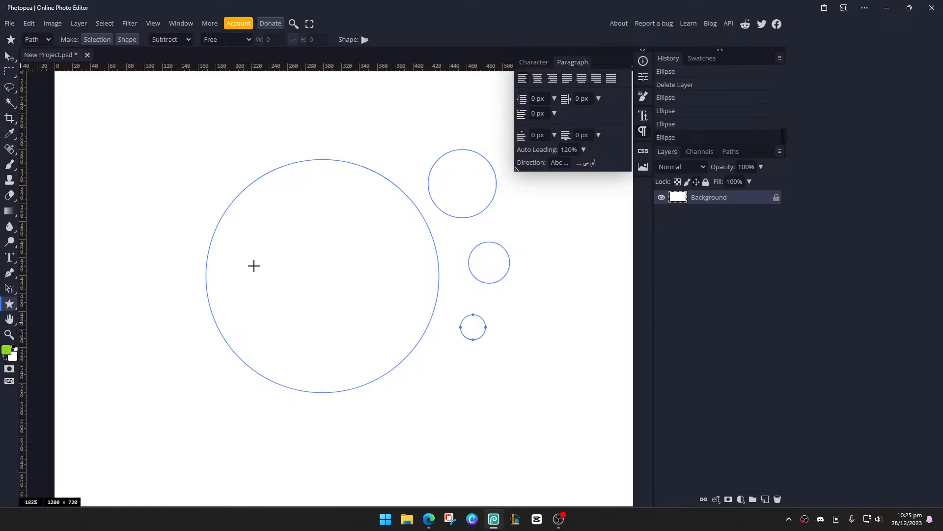
key("alt+Tab")
key("space")
key("alt+Tab")
Choose the newly defined circle-cluster shape and draw a small copy of it as a path above the large circle
left_click(364, 41)
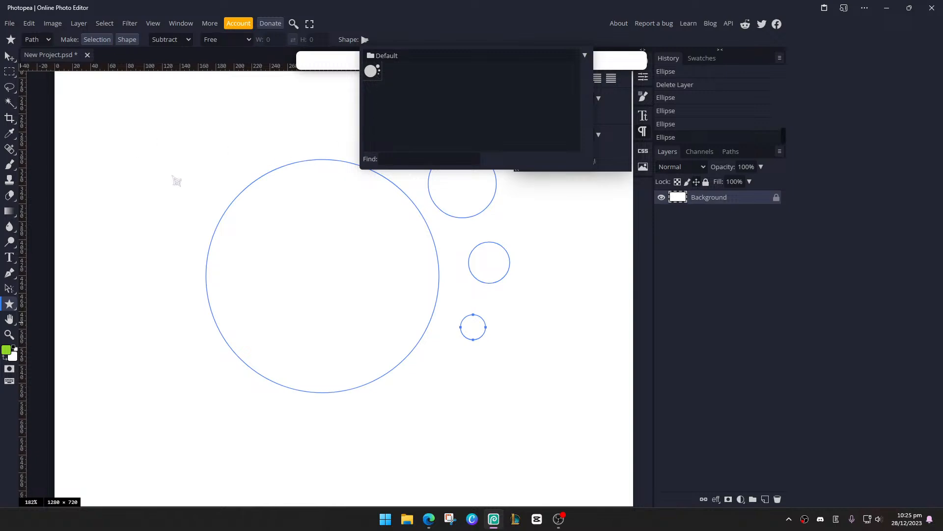
left_click(227, 157)
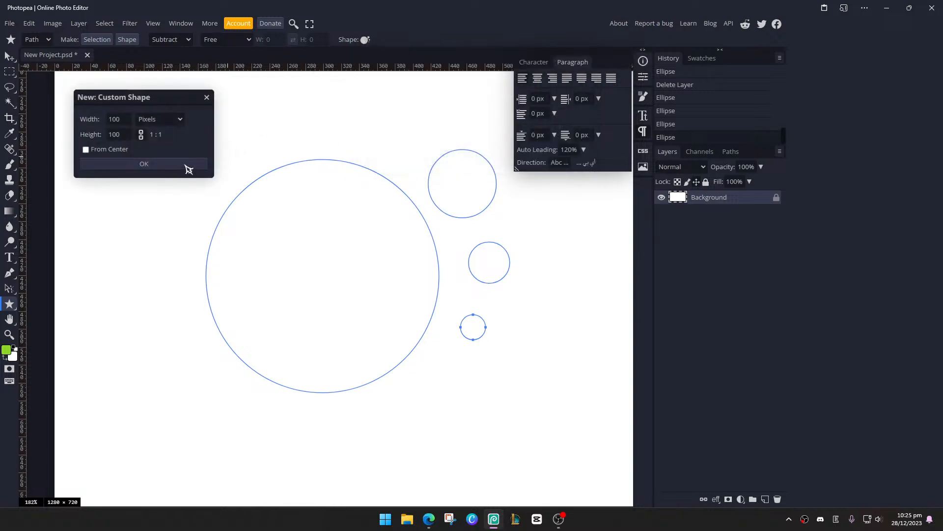
left_click(207, 98)
left_click_drag(187, 98, 296, 171)
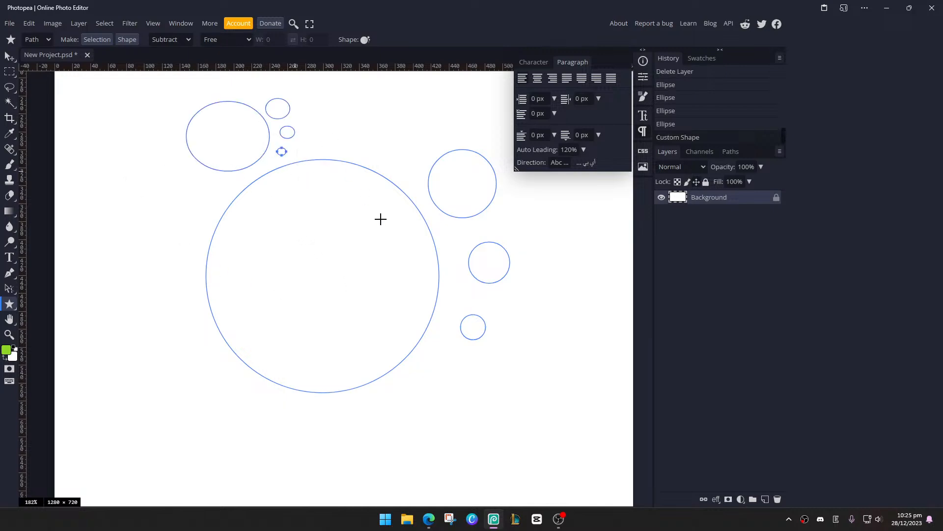
left_click(221, 243)
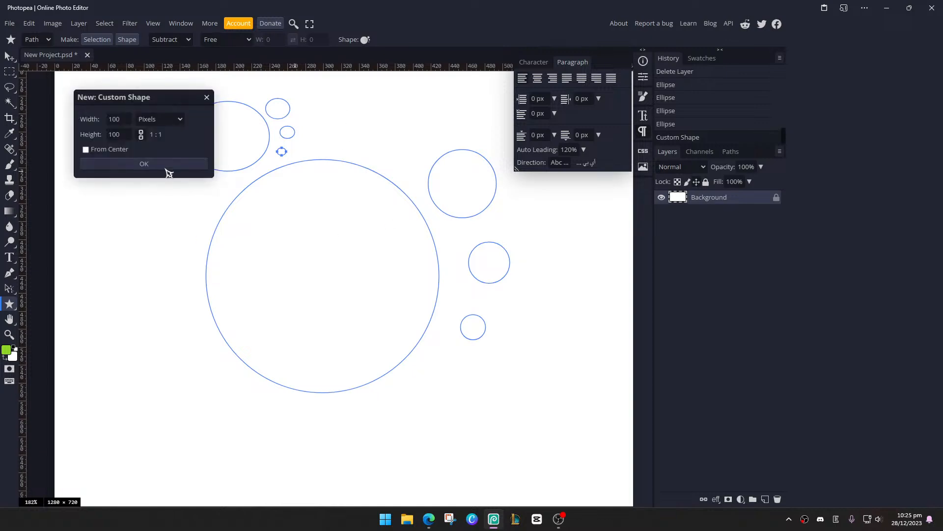
left_click(207, 97)
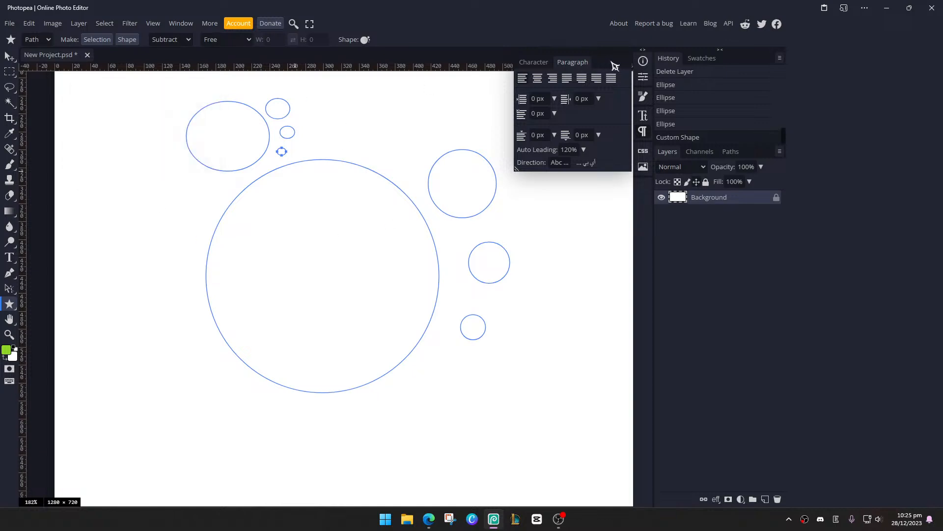
left_click(643, 60)
left_click(405, 258)
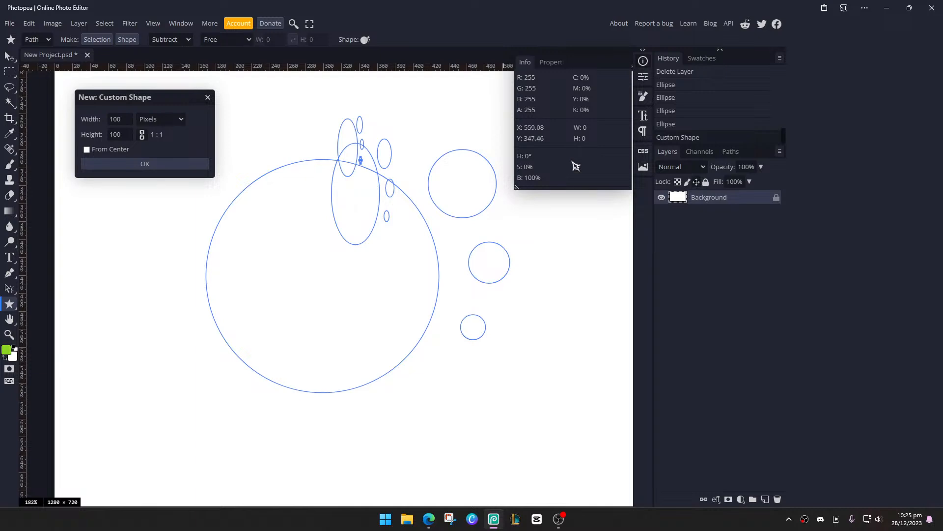
left_click(643, 63)
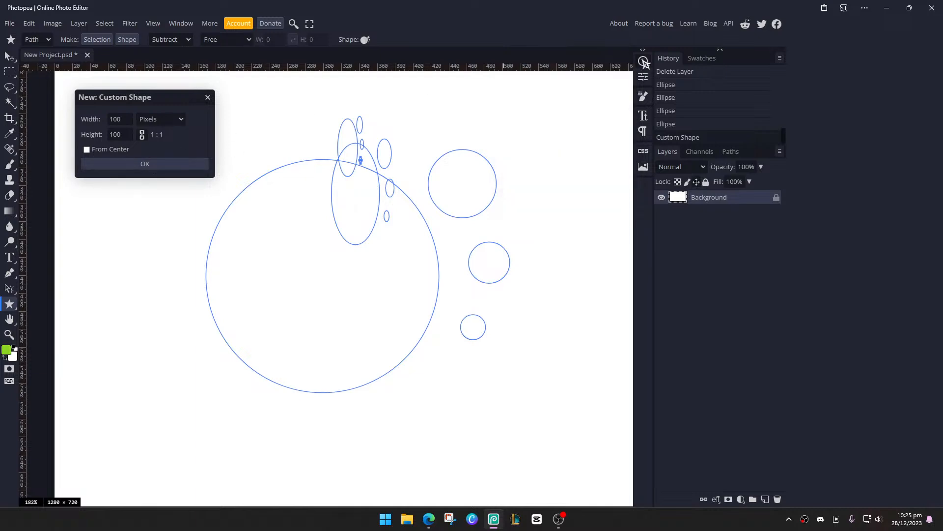
key("Escape")
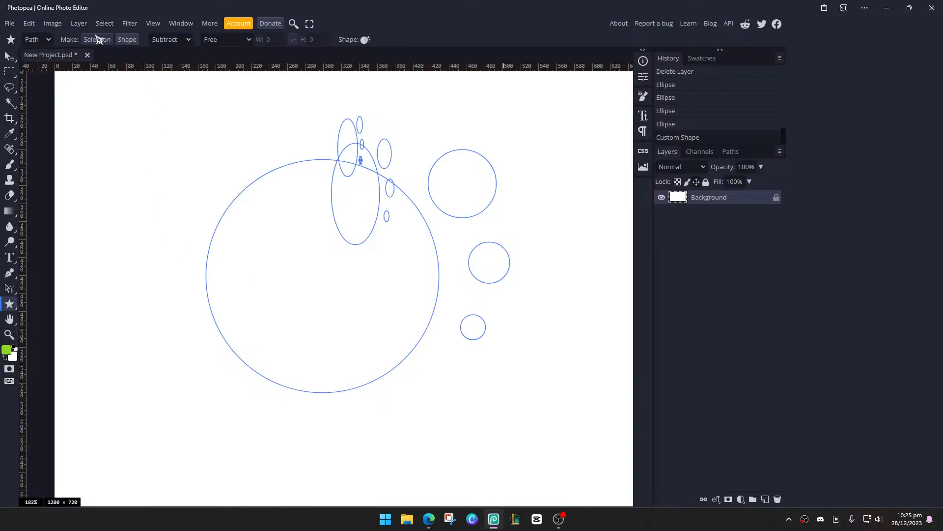
left_click(98, 39)
left_click(138, 147)
left_click(9, 288)
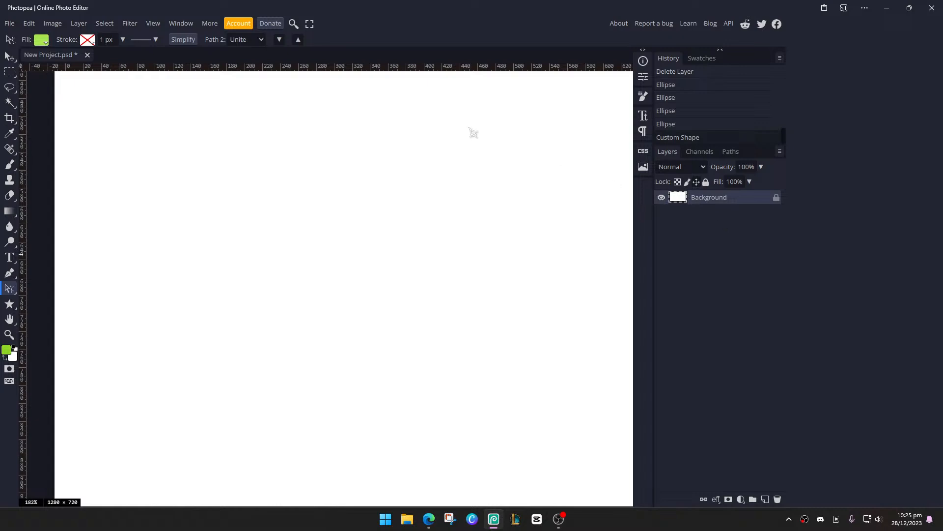
Close Photopea without saving the changes and reopen it
left_click(932, 8)
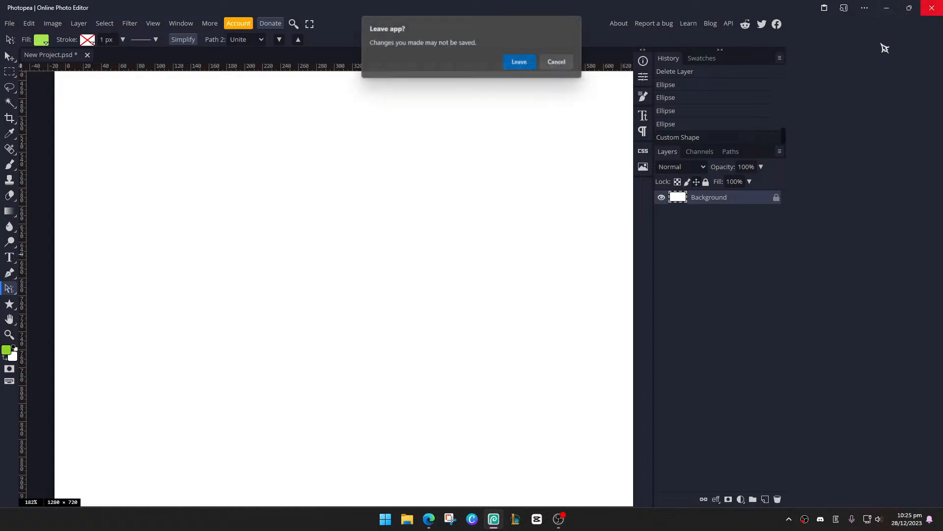
left_click(517, 61)
key("alt+Tab")
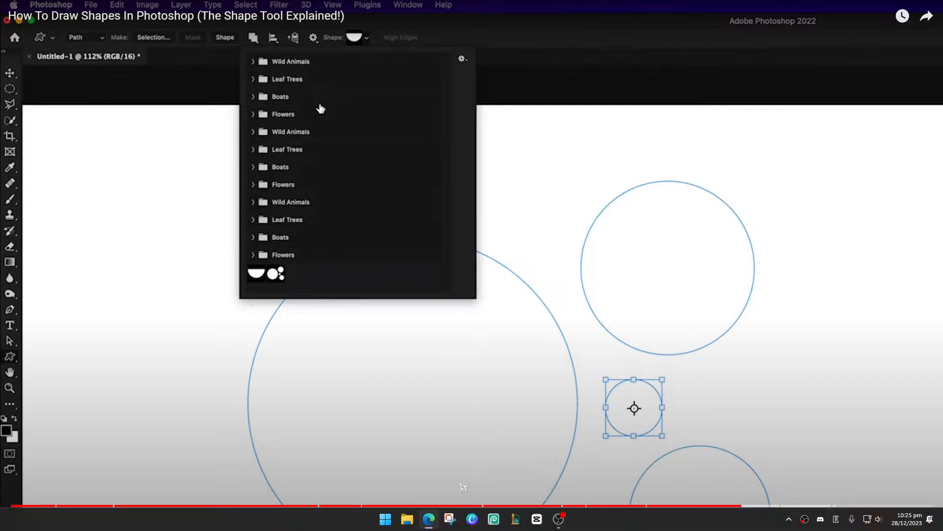
left_click(449, 521)
left_click(489, 522)
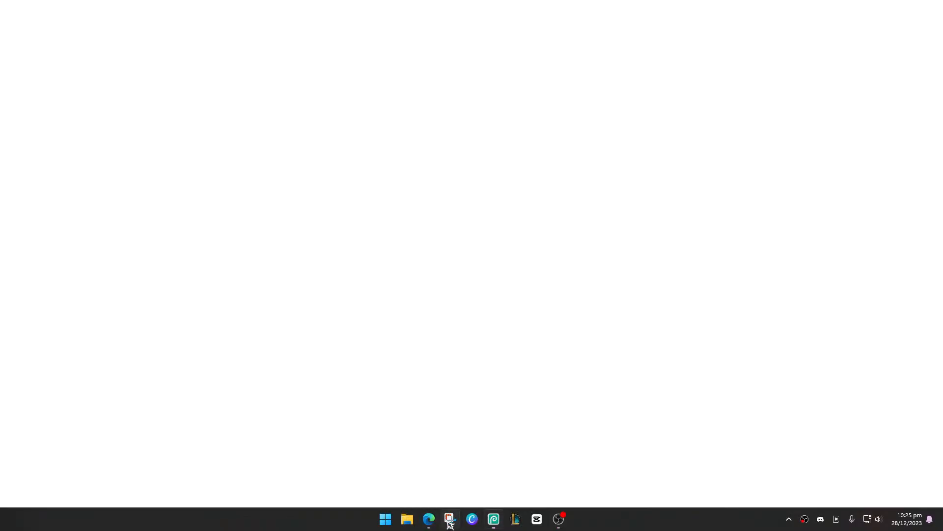
left_click(449, 521)
left_click(452, 107)
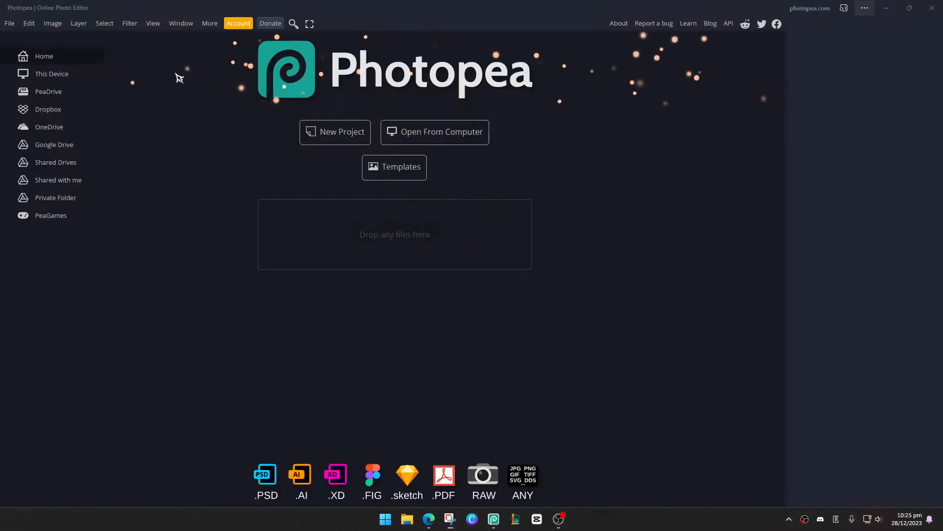
Create a new 1280 by 720 pixel project at 72 DPI with a white background
left_click(9, 23)
left_click(23, 38)
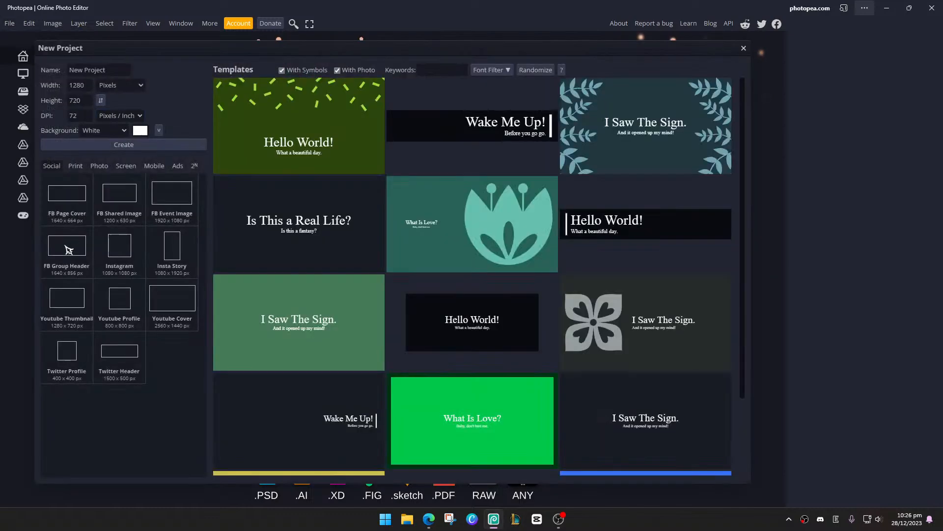
key("Return")
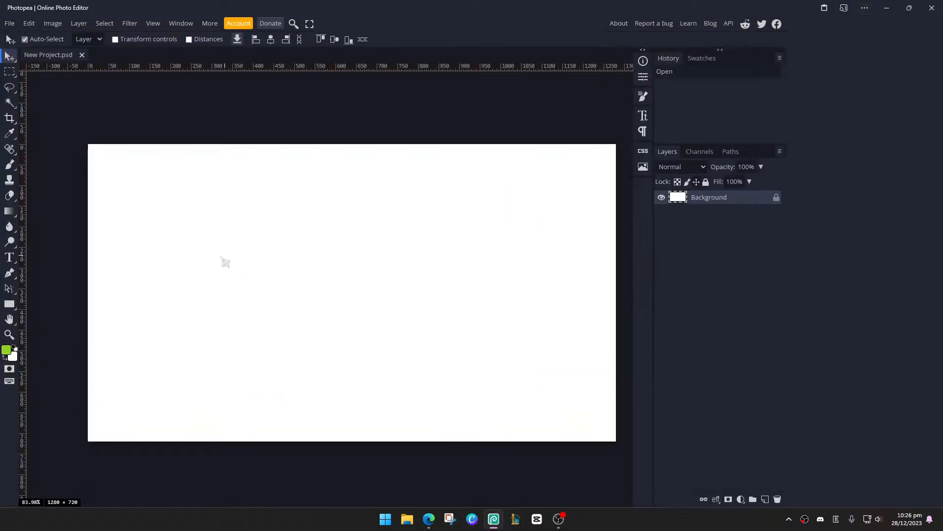
Draw two black letter A custom shapes side by side on the canvas, each on its own shape layer
left_click(9, 303)
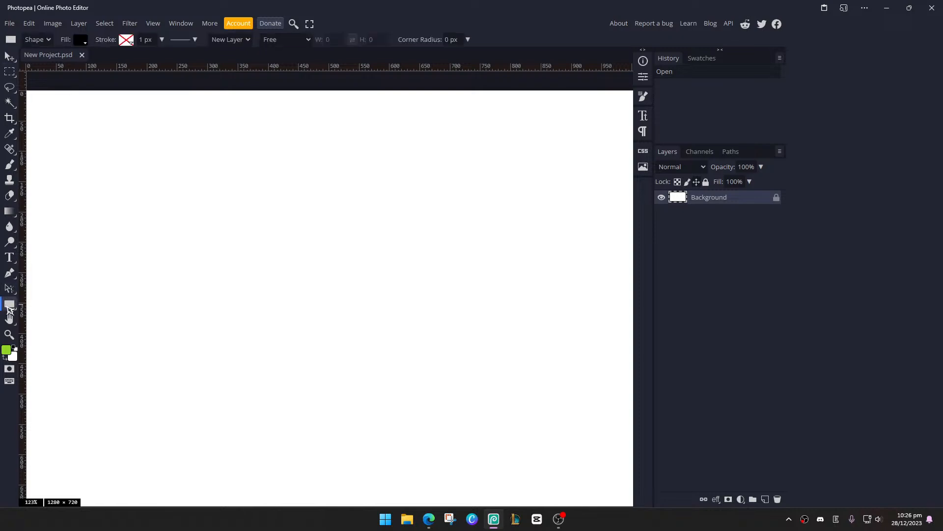
right_click(10, 303)
left_click(44, 363)
left_click(424, 40)
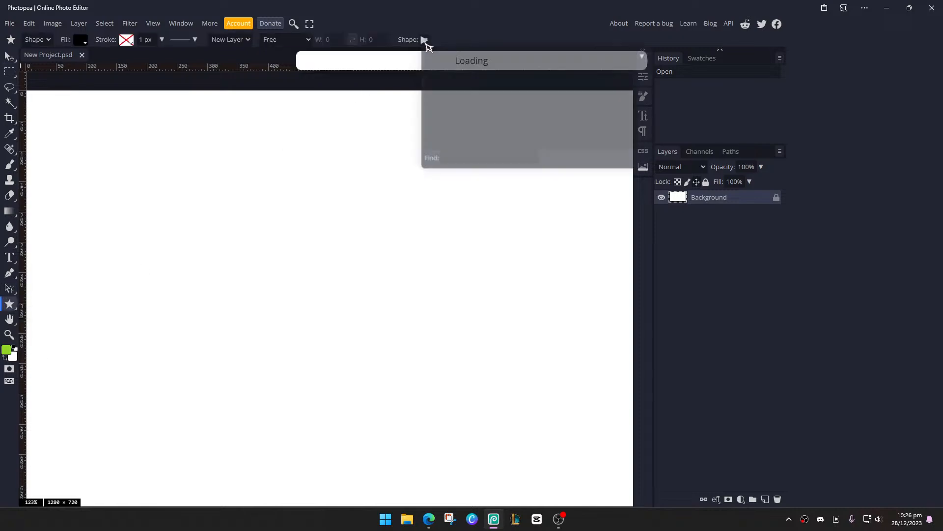
left_click(424, 39)
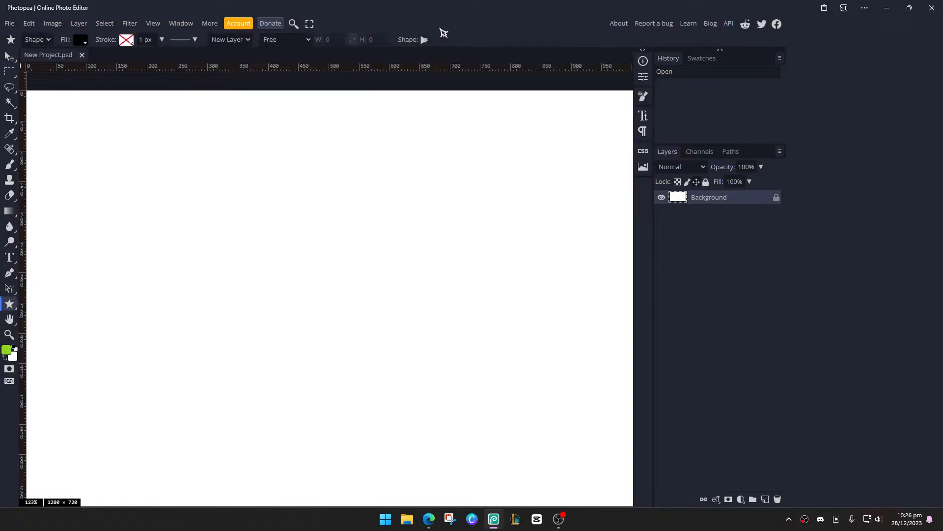
left_click(425, 37)
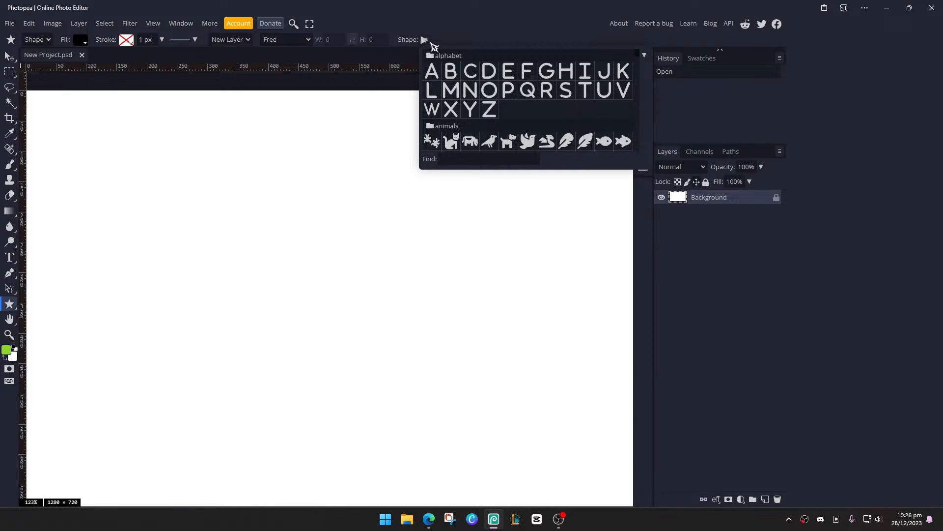
left_click_drag(245, 195, 332, 299)
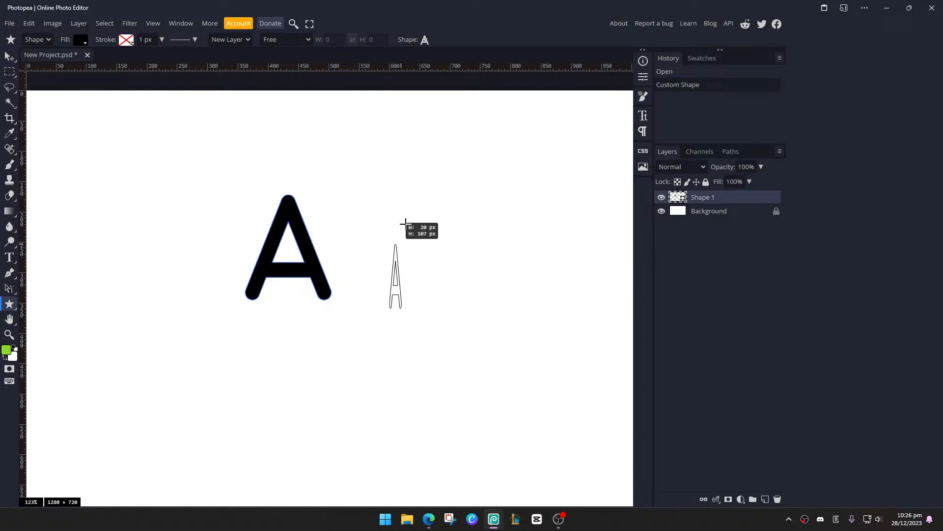
left_click_drag(406, 224, 493, 327)
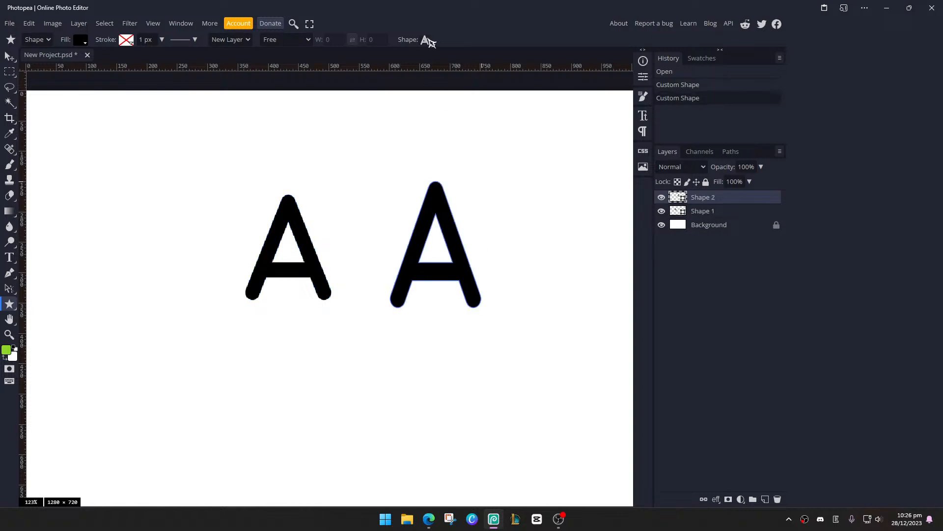
Choose the PayPal logo from the custom shape library and draw four overlapping black copies over the letter shapes
left_click(426, 40)
scroll(514, 112, "down", 5)
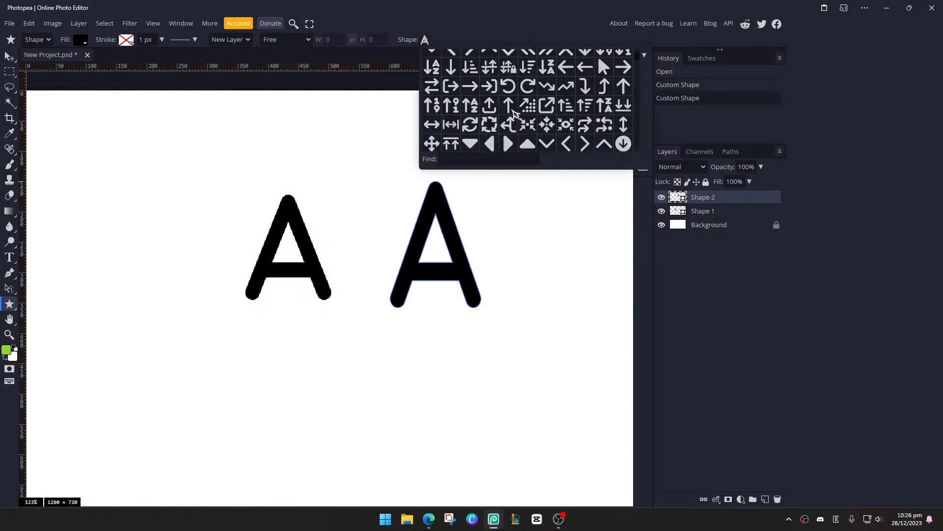
scroll(513, 112, "down", 10)
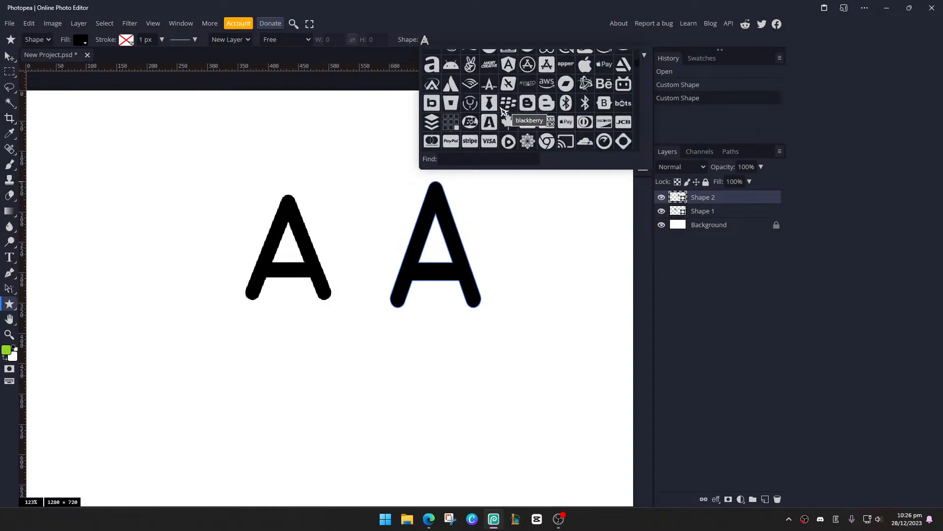
scroll(500, 114, "down", 2)
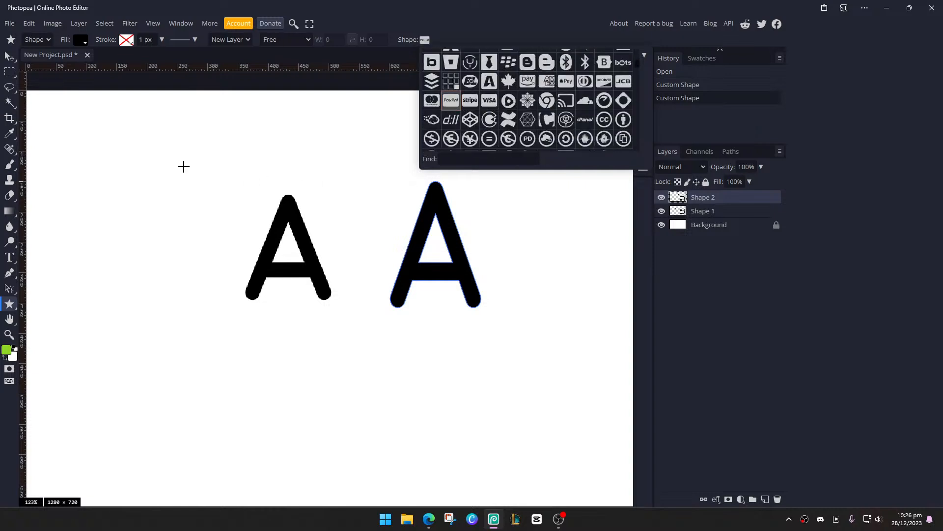
left_click_drag(184, 167, 491, 206)
left_click_drag(152, 345, 337, 215)
mouse_move(394, 377)
left_mouse_down()
mouse_move(288, 233)
mouse_move(409, 370)
left_mouse_up()
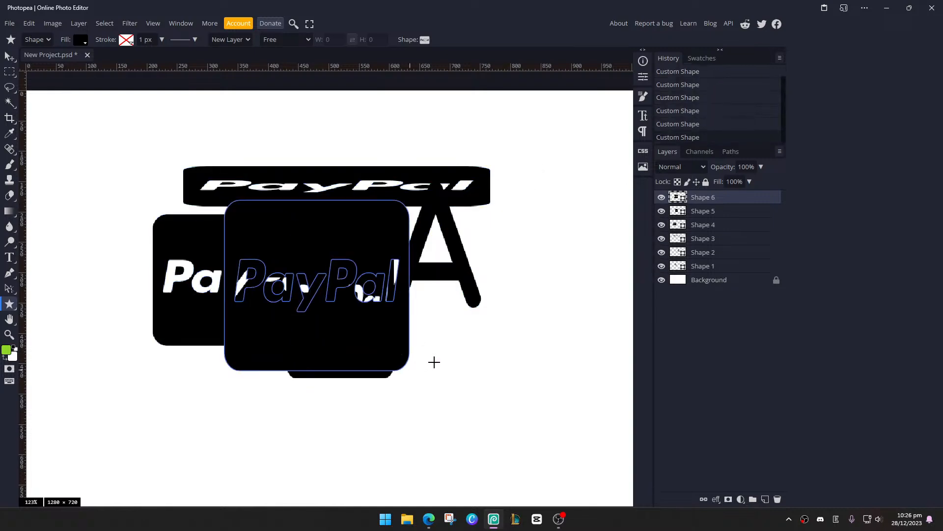
Delete all six shape layers, Shape 1 through Shape 6, and switch back to the Photoshop shape tool tutorial video
left_click(722, 269)
left_click(739, 199, "shift")
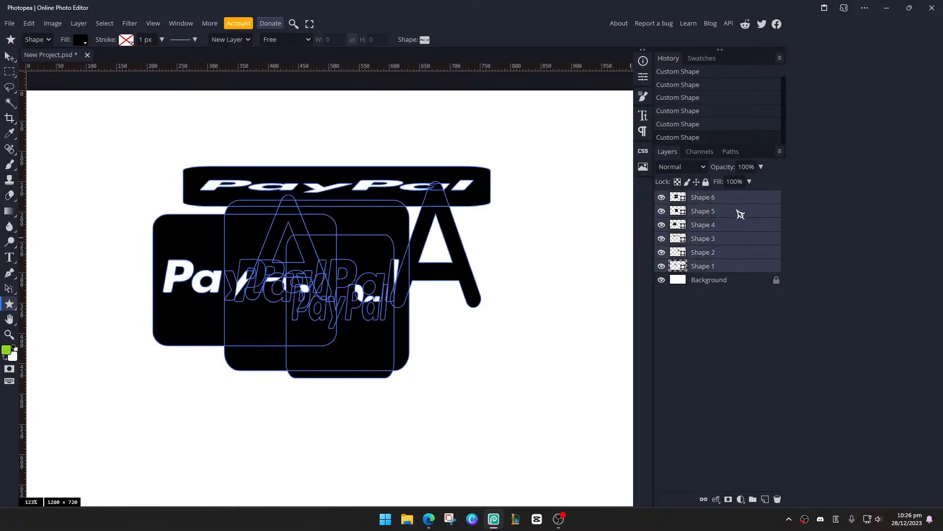
key("alt+Tab")
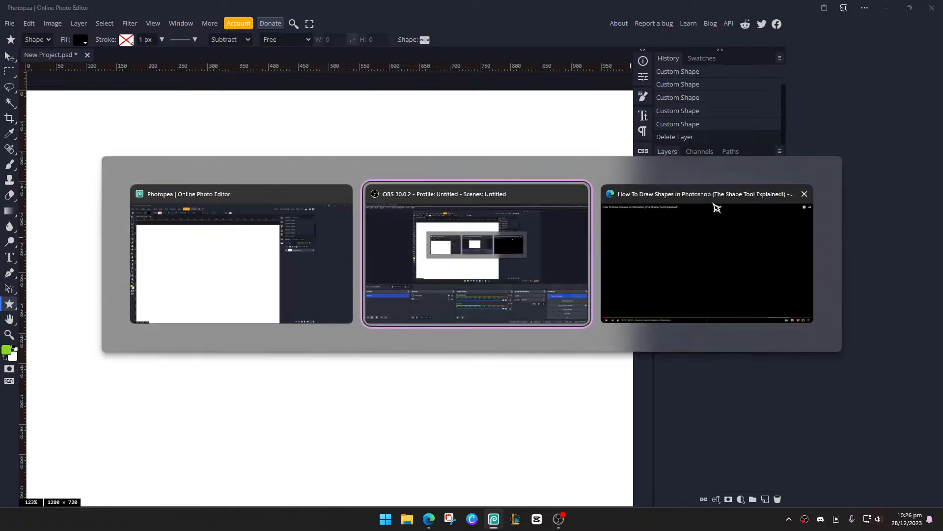
left_click(651, 253)
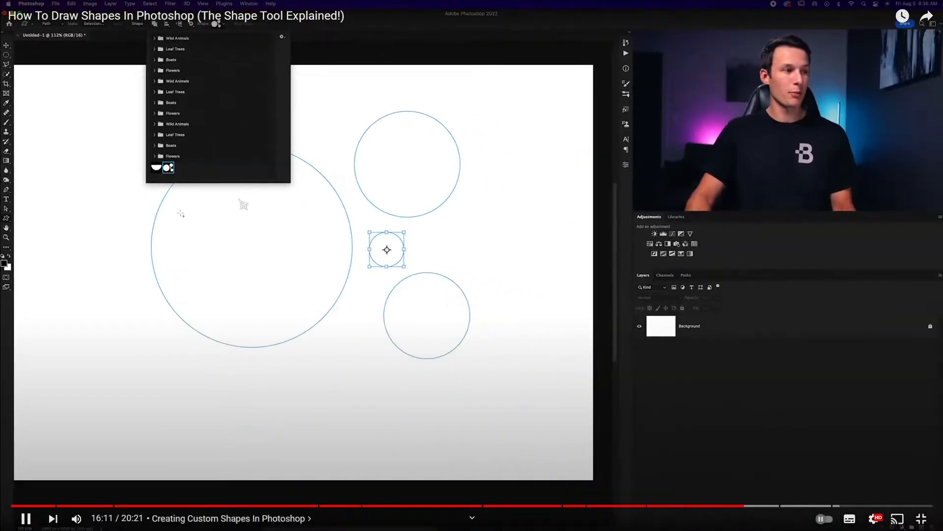
Look through the logo icons in the custom shape library and check the tutorial's section on creating custom shapes
key("alt+Tab")
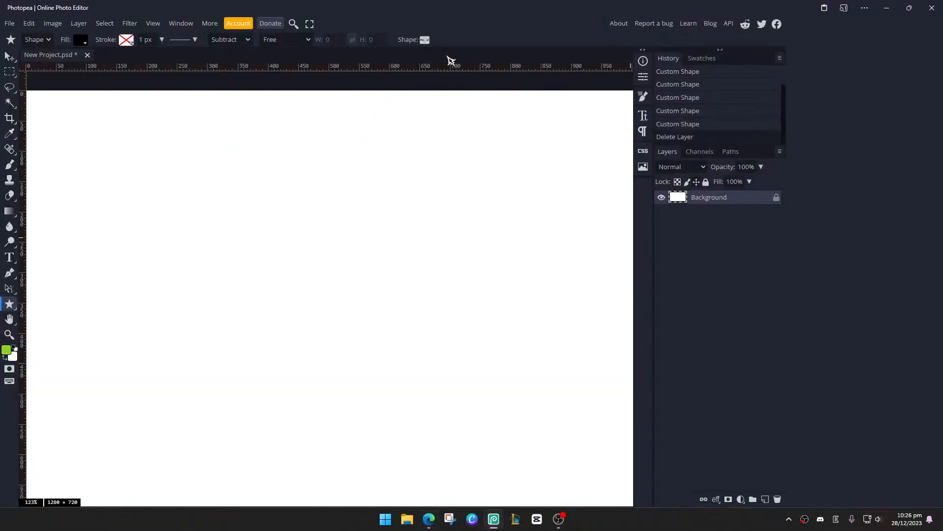
left_click(424, 40)
scroll(581, 127, "down", 10)
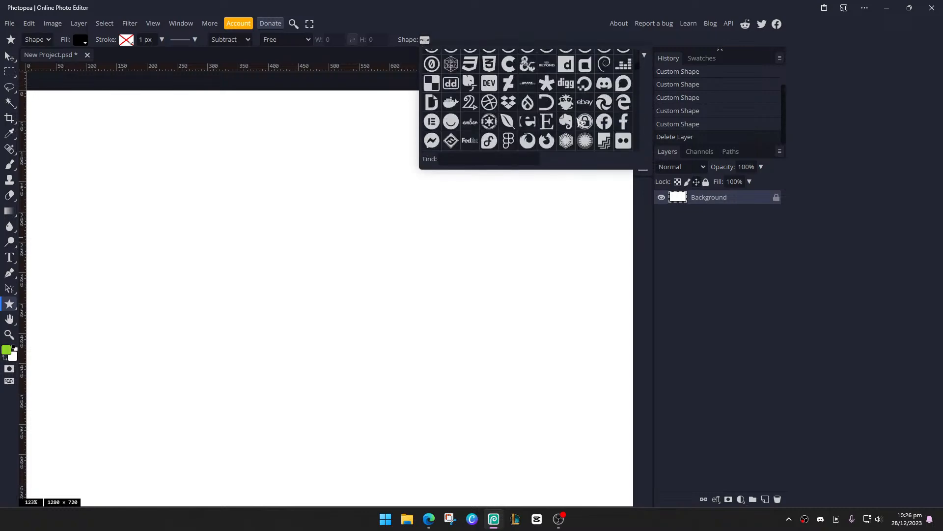
scroll(581, 128, "down", 8)
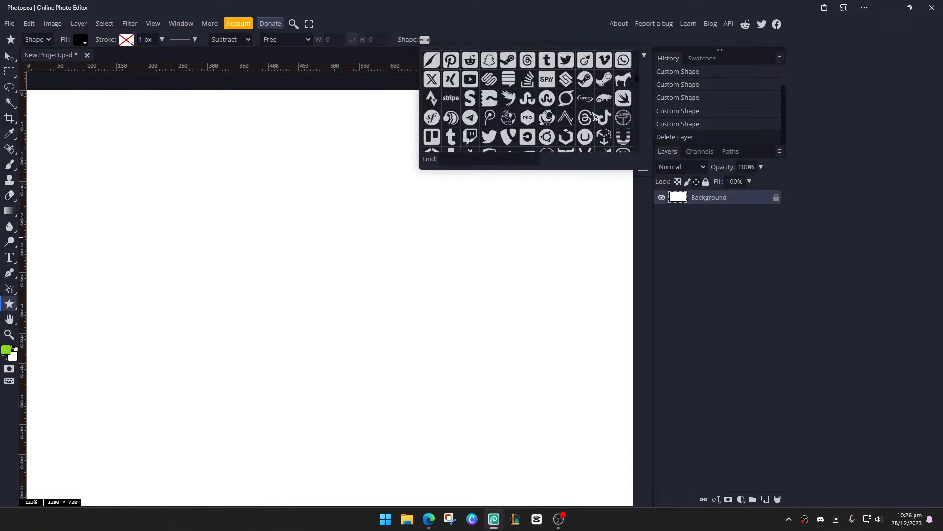
scroll(547, 112, "up", 3)
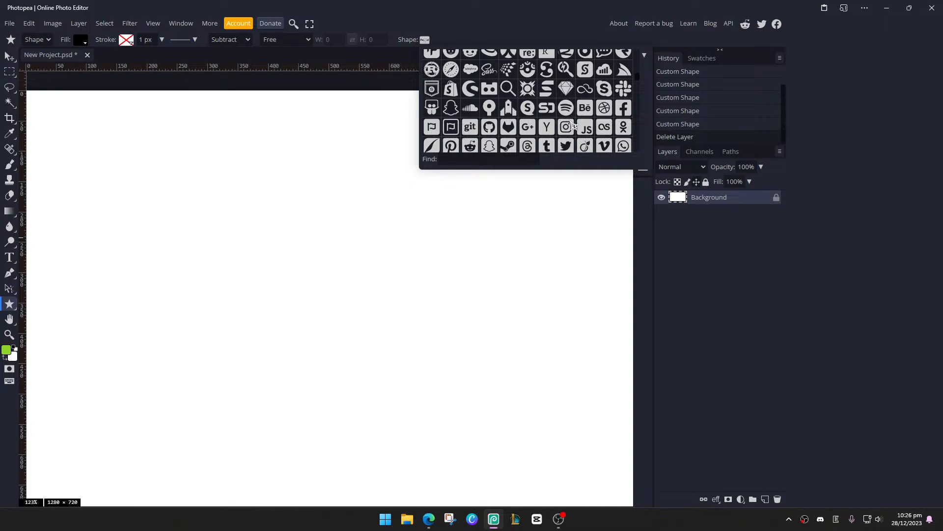
scroll(574, 126, "down", 10)
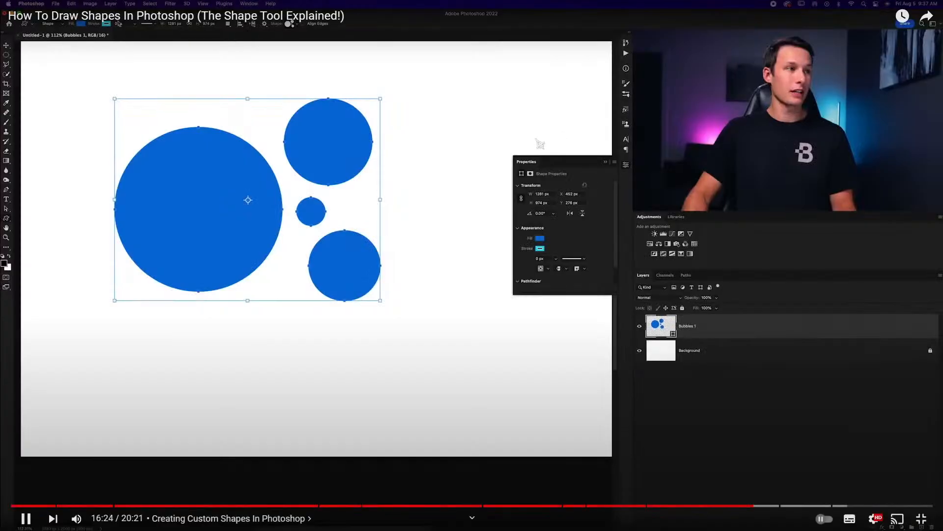
key("alt+Tab")
key("alt+Tab")
key("alt+Tab")
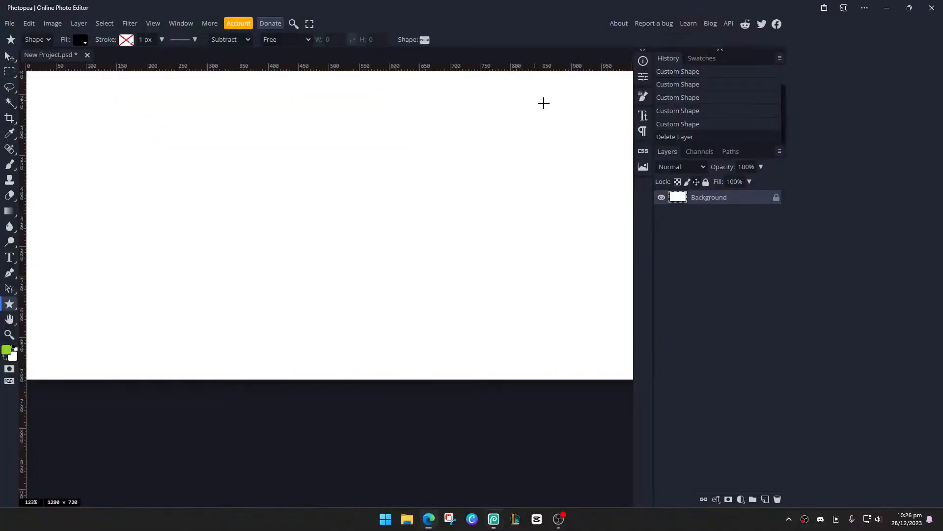
Choose the comet from the weather category of the custom shape library and draw a large black one on the blank canvas
left_click(424, 39)
scroll(565, 88, "down", 5)
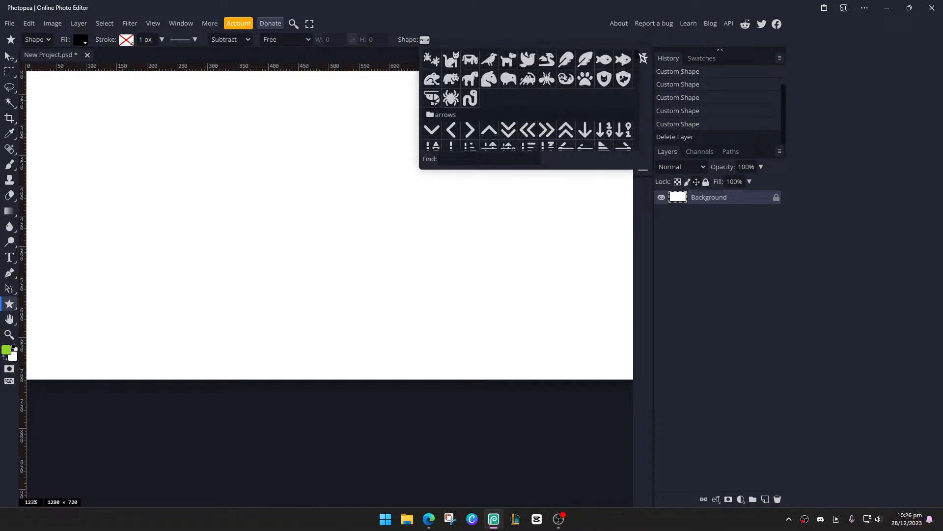
scroll(639, 98, "down", 15)
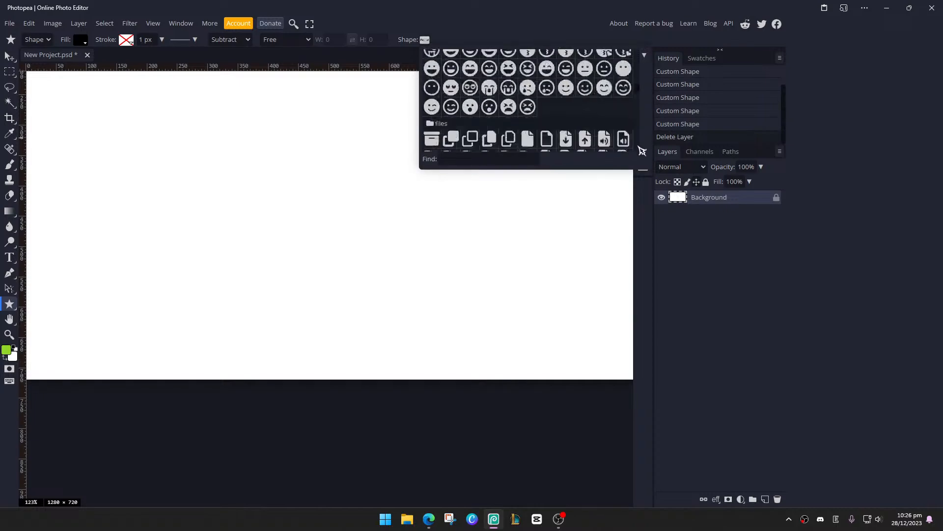
scroll(641, 152, "down", 20)
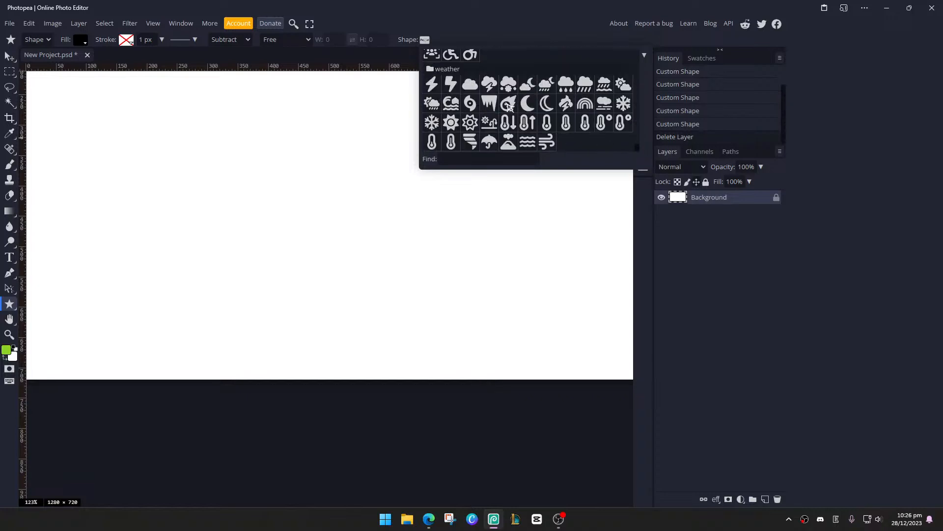
left_click_drag(359, 100, 174, 267)
scroll(236, 237, "down", 3)
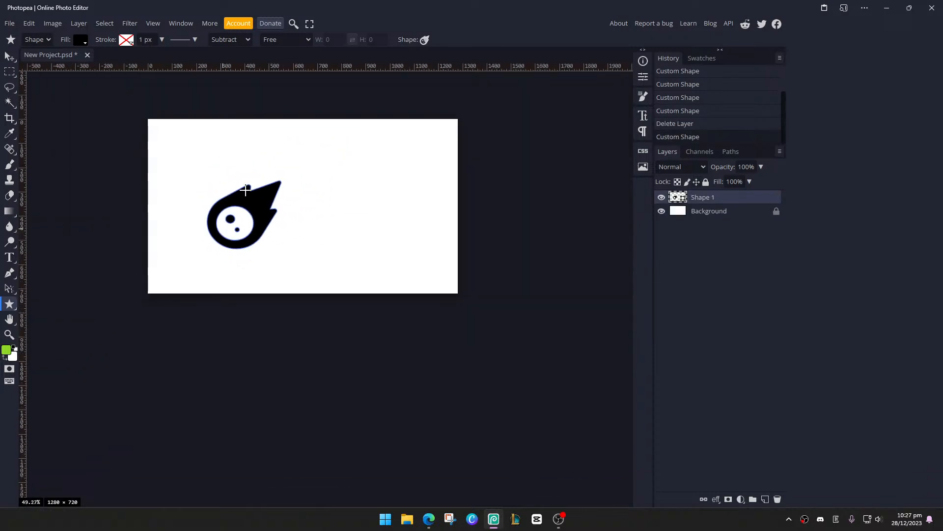
Draw two smaller comets around the large one and add a 100 by 100 pixel comet on its own shape layer
scroll(210, 174, "up", 3)
left_click_drag(404, 138, 327, 201)
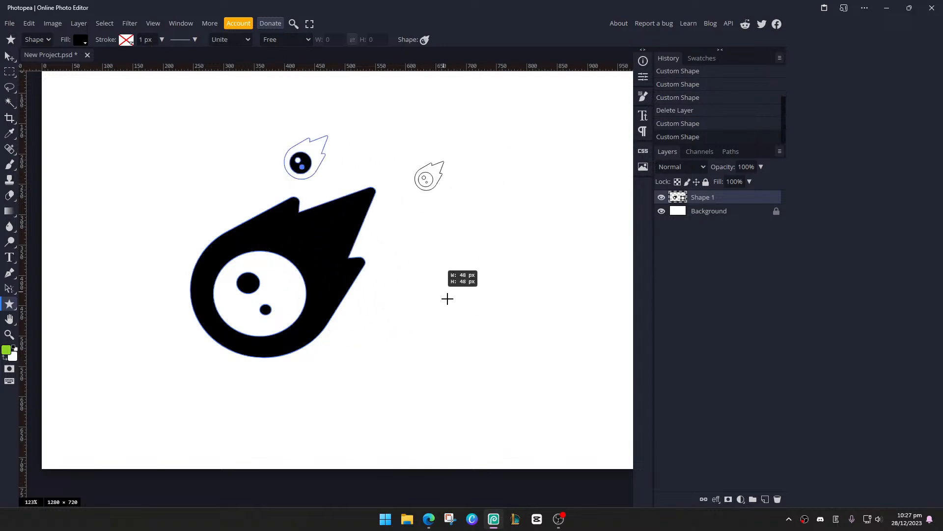
left_click_drag(447, 298, 503, 305)
left_click(481, 285, "alt")
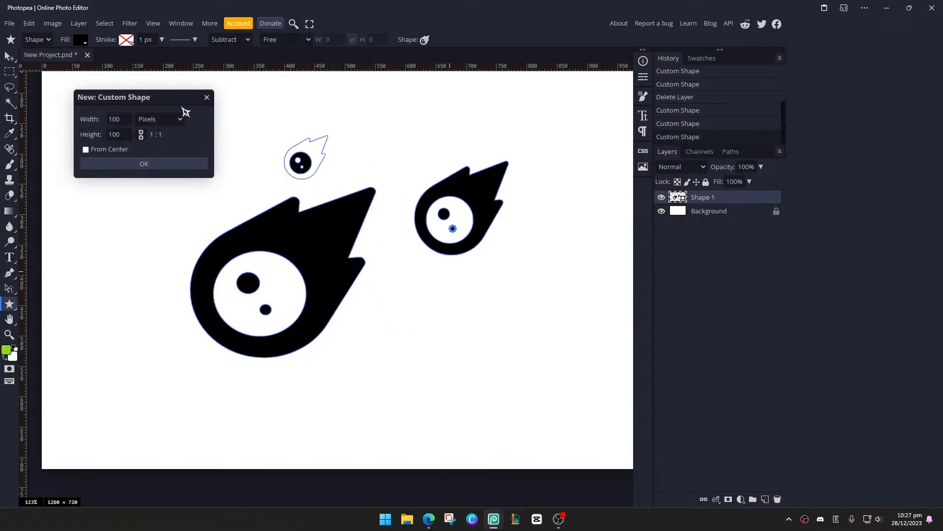
left_click(177, 164)
scroll(320, 177, "up", 4)
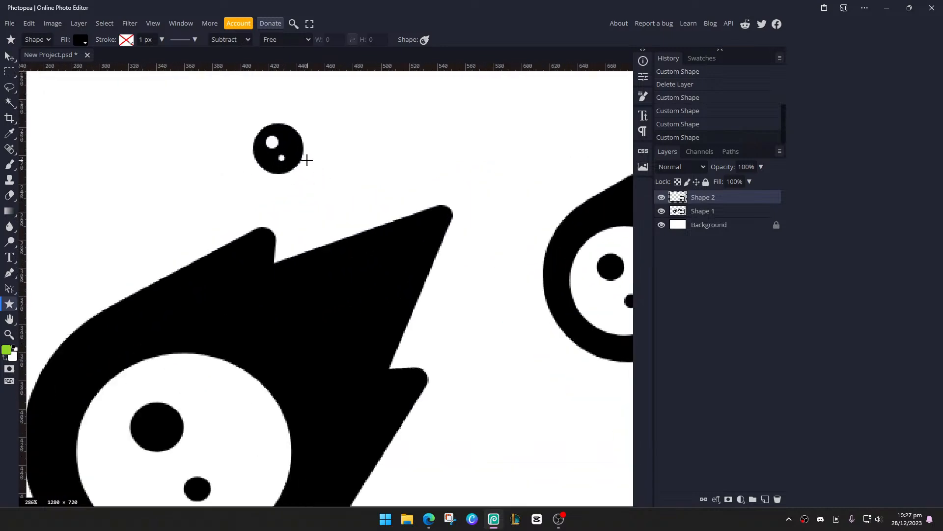
scroll(294, 156, "down", 5)
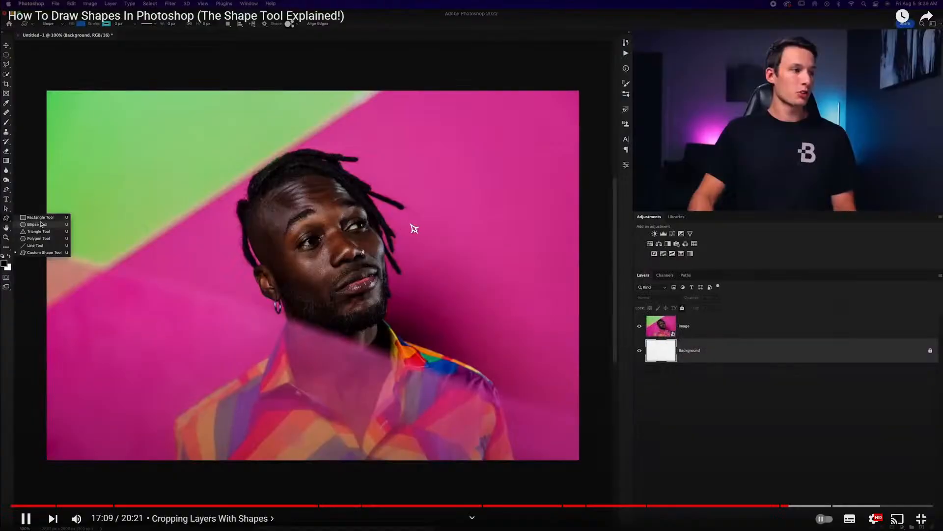
Open the thumbnail image multipart play - final.psd and close the New Project.psd document
left_click(412, 228)
key("alt+Tab")
scroll(332, 221, "down", 4)
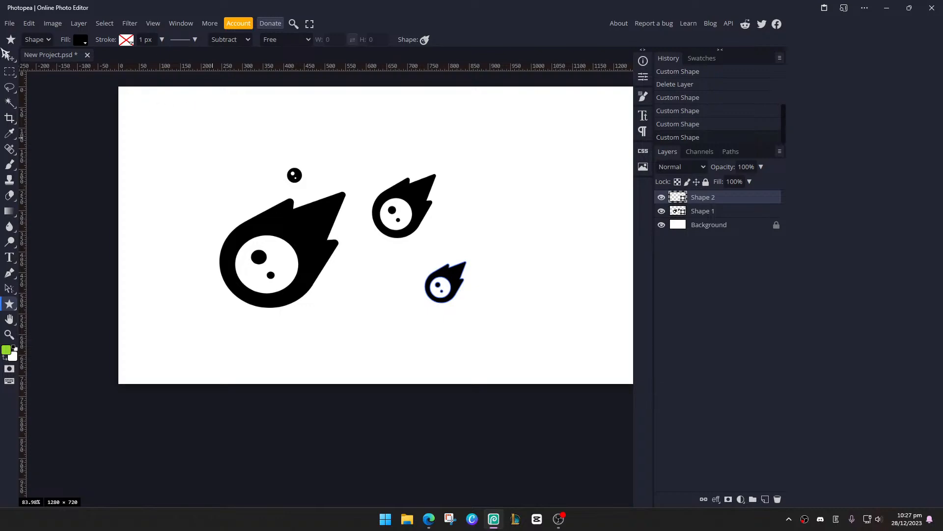
left_click(9, 23)
left_click(22, 53)
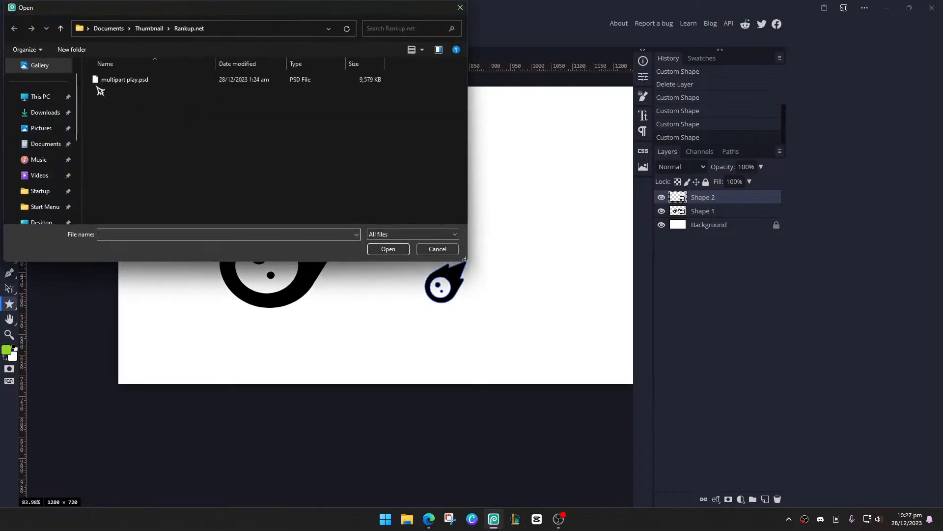
left_click(50, 120)
double_click(120, 92)
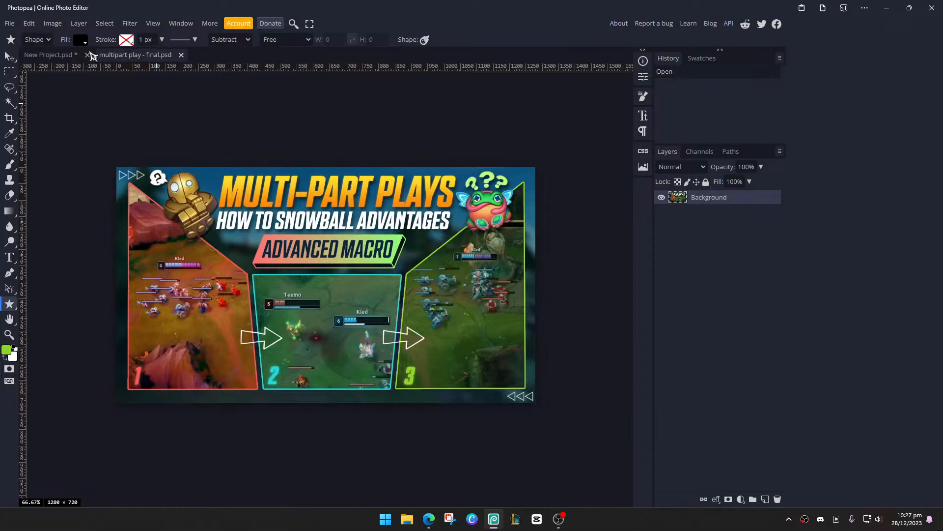
left_click(87, 55)
left_click(518, 69)
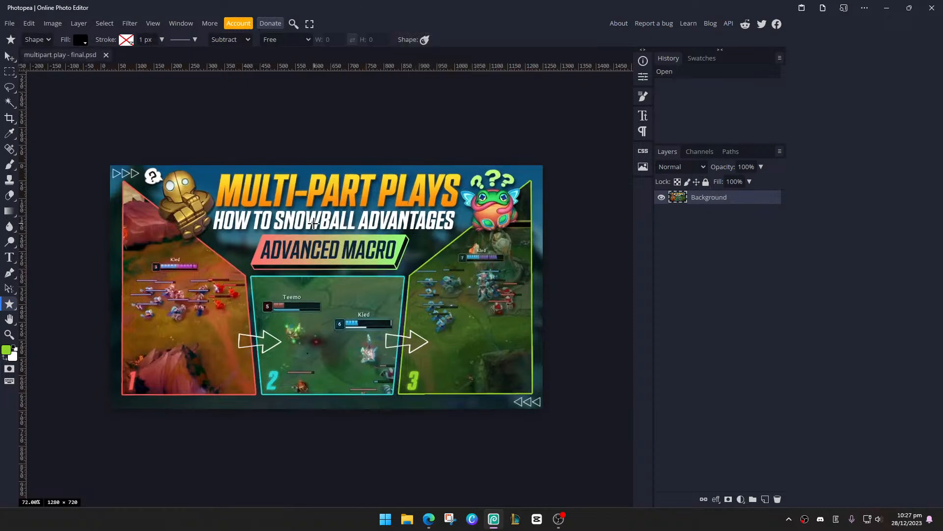
scroll(309, 222, "up", 3)
left_click_drag(184, 180, 415, 430)
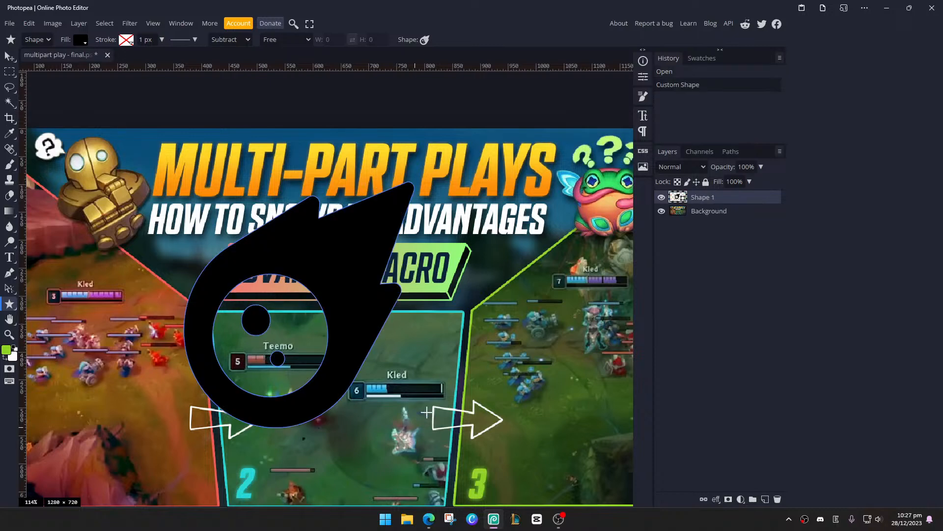
key("ctrl+z")
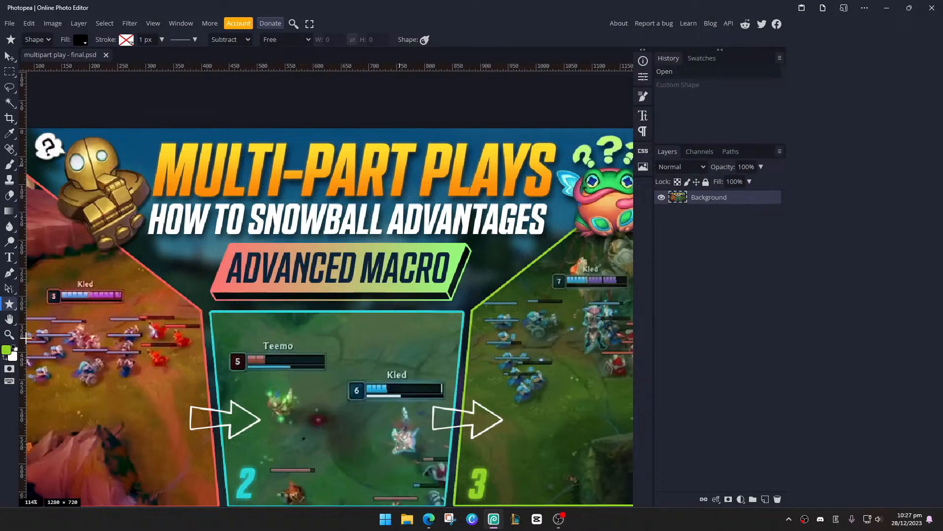
Set the custom shape tool to Path mode and draw a large comet path over the middle of the thumbnail
right_click(14, 305)
left_click(58, 364)
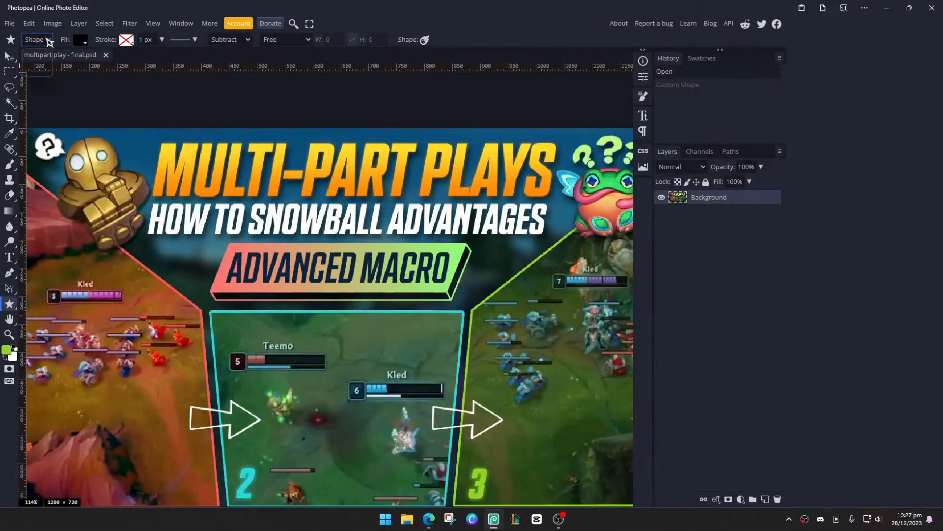
left_click(48, 42)
left_click(35, 63)
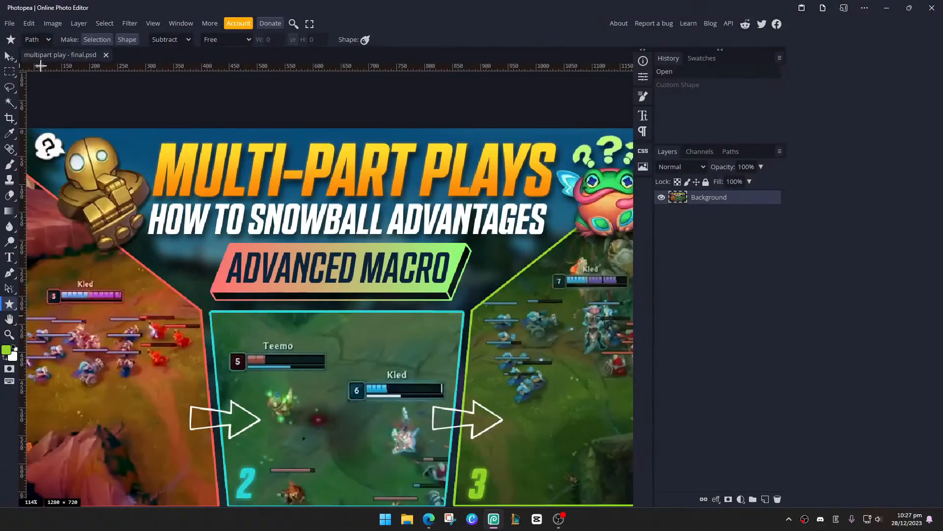
left_click_drag(228, 203, 469, 415)
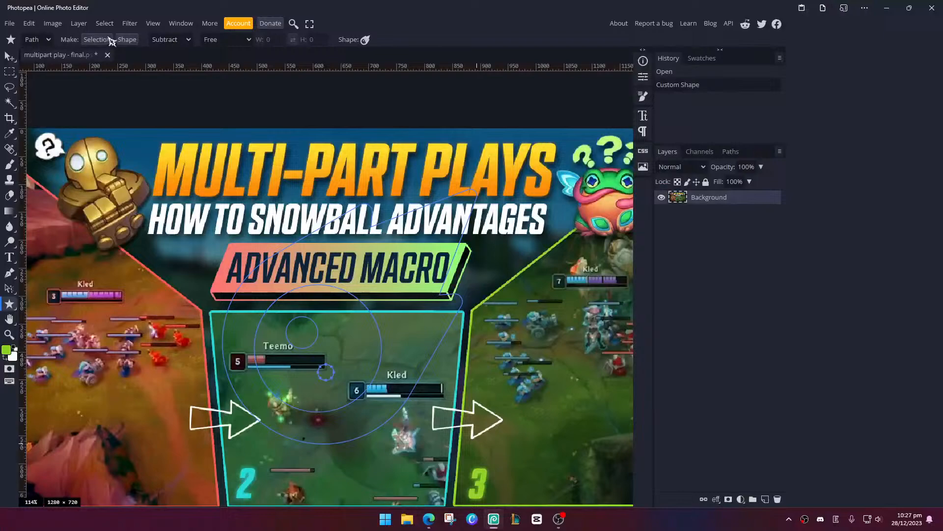
Make an anti-aliased selection from the comet path and add it as a raster mask to the Background layer
left_click(106, 40)
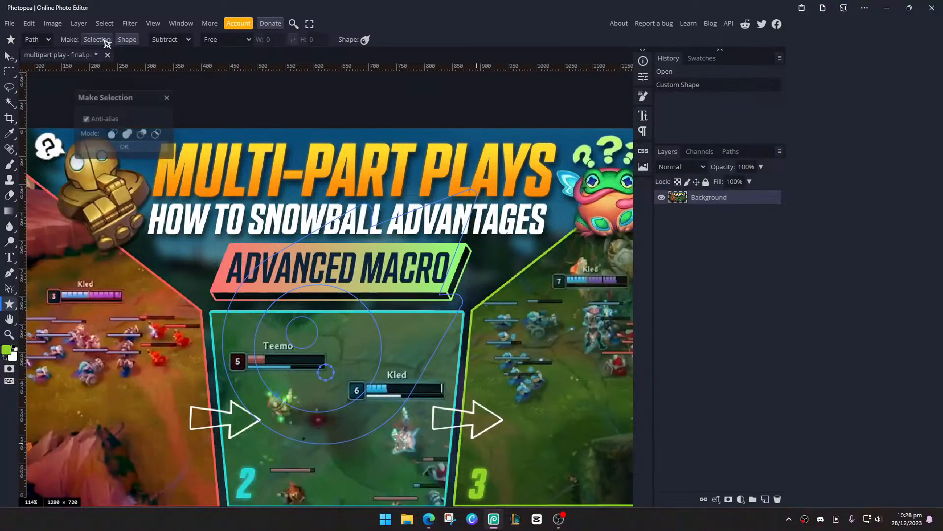
left_click(120, 147)
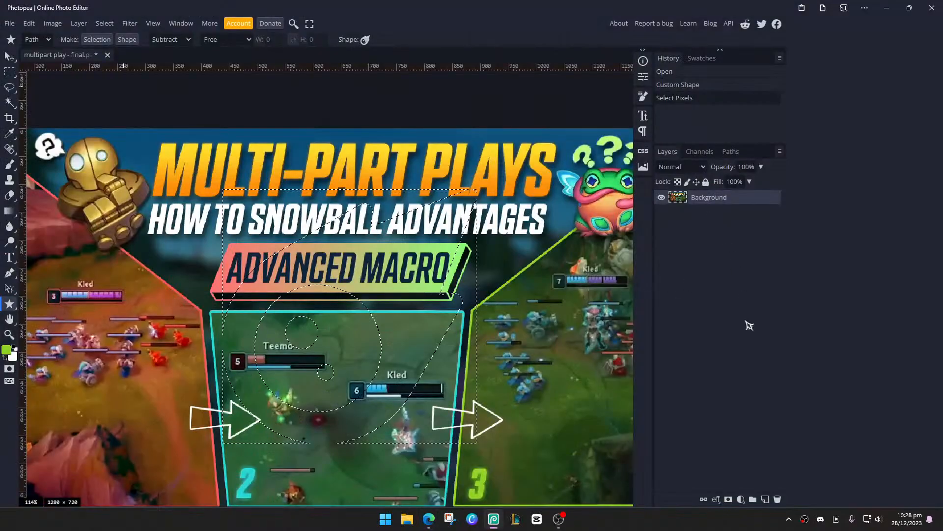
left_click(729, 498)
scroll(330, 267, "down", 6)
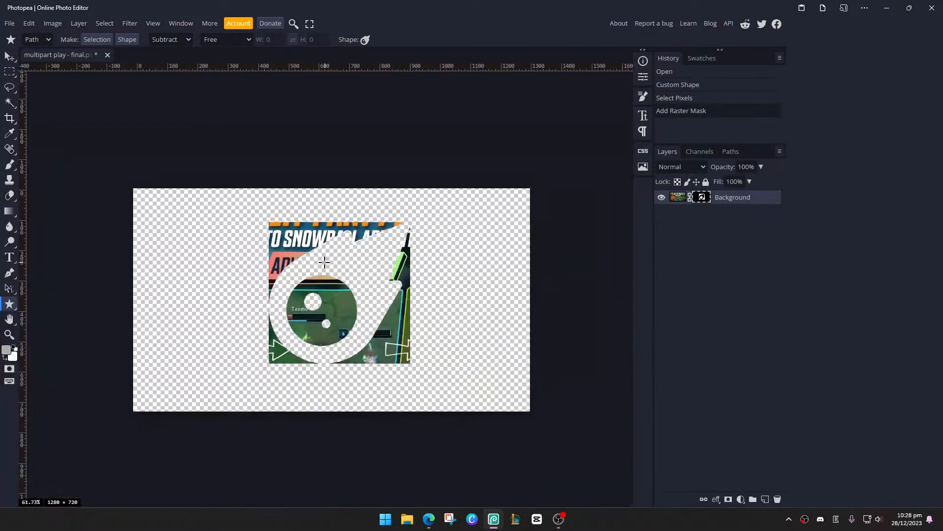
scroll(324, 267, "up", 4)
Following the tutorial's cropping section, unlink the raster mask from the Background layer and reposition the image inside the mask
key("alt+Tab")
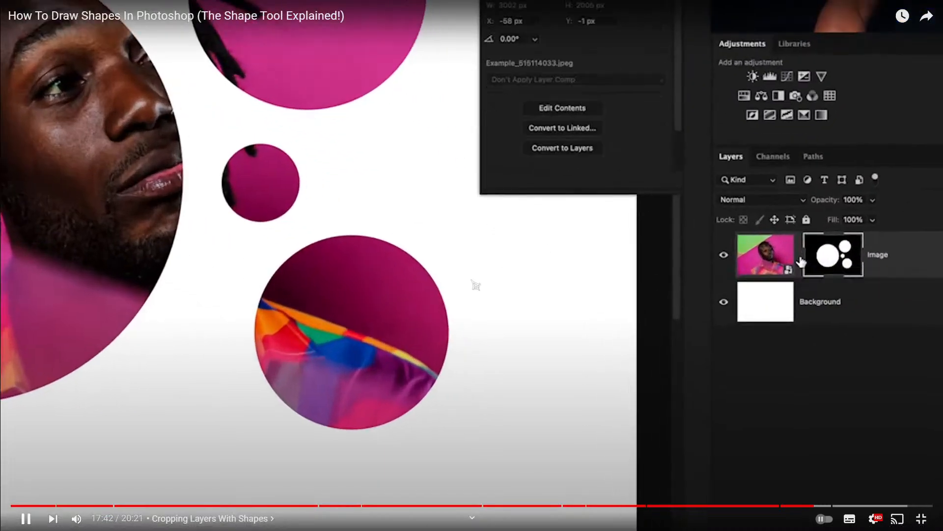
key("space")
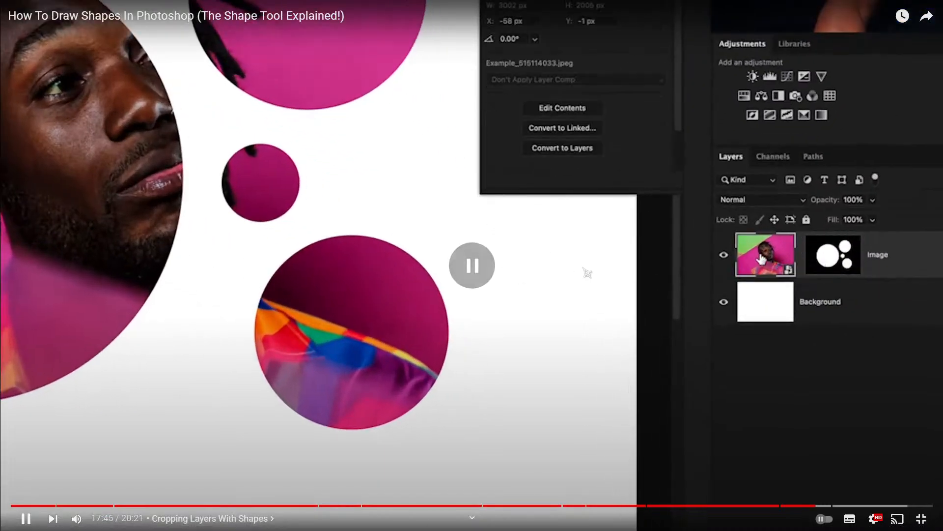
key("alt+Tab")
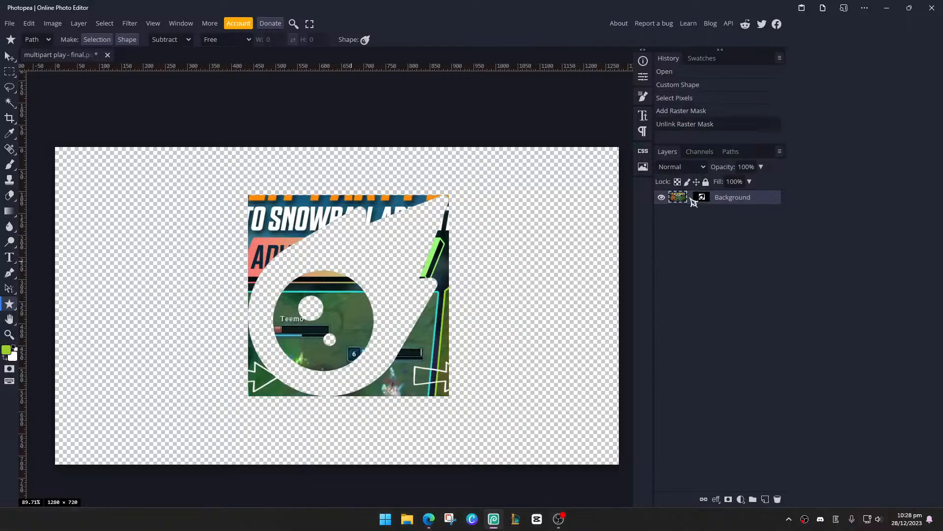
key("v")
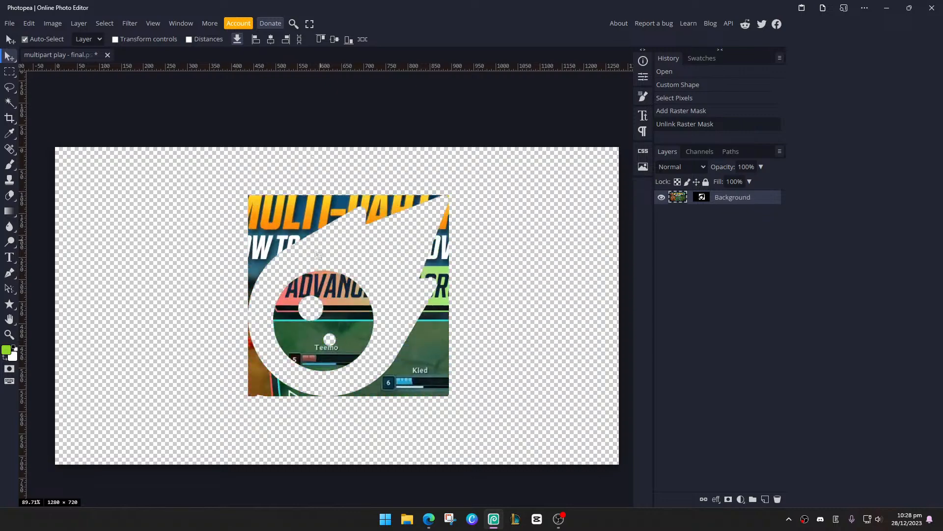
left_click_drag(346, 247, 346, 184)
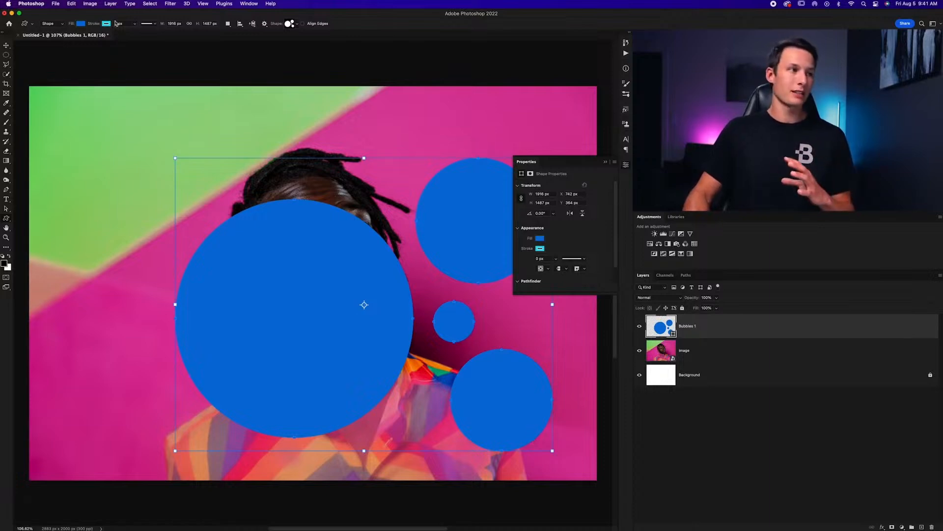
left_click(605, 163)
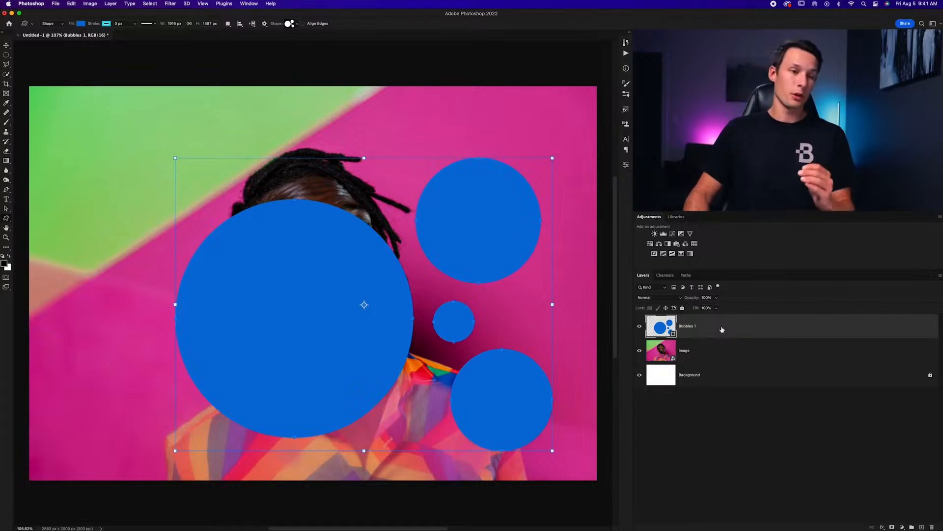
Pause the tutorial, return to Photopea and undo the image move, mask, selection and comet path on the thumbnail
left_click_drag(719, 360, 720, 362)
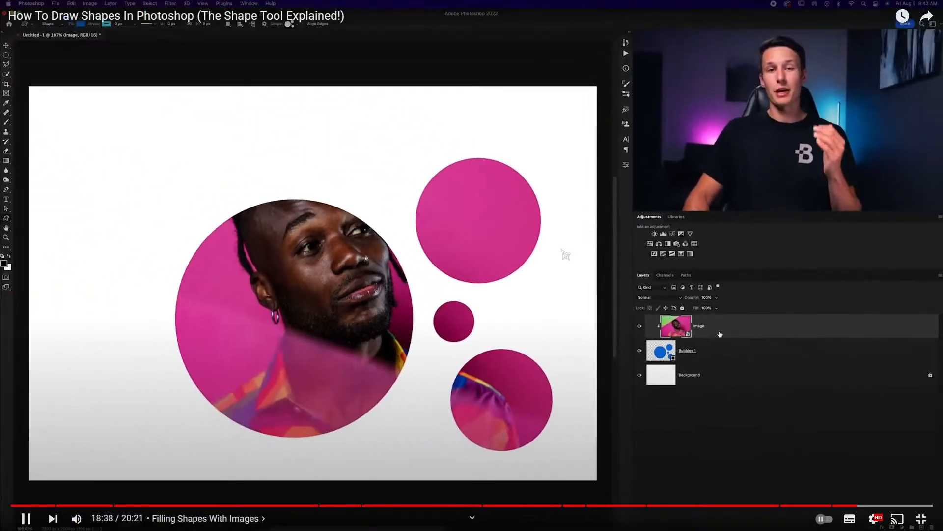
left_click(503, 256)
key("alt+Tab")
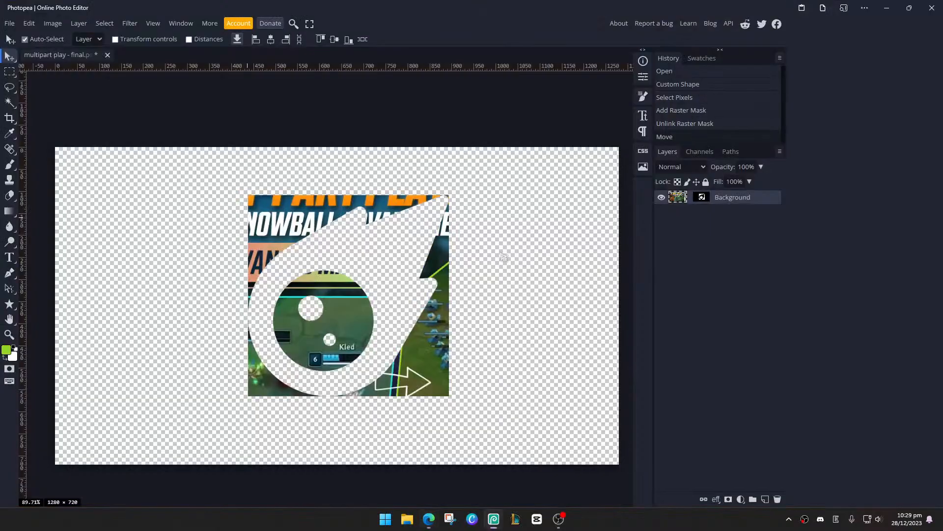
key("ctrl+z")
key("ctrl+z")
key("ctrl+z")
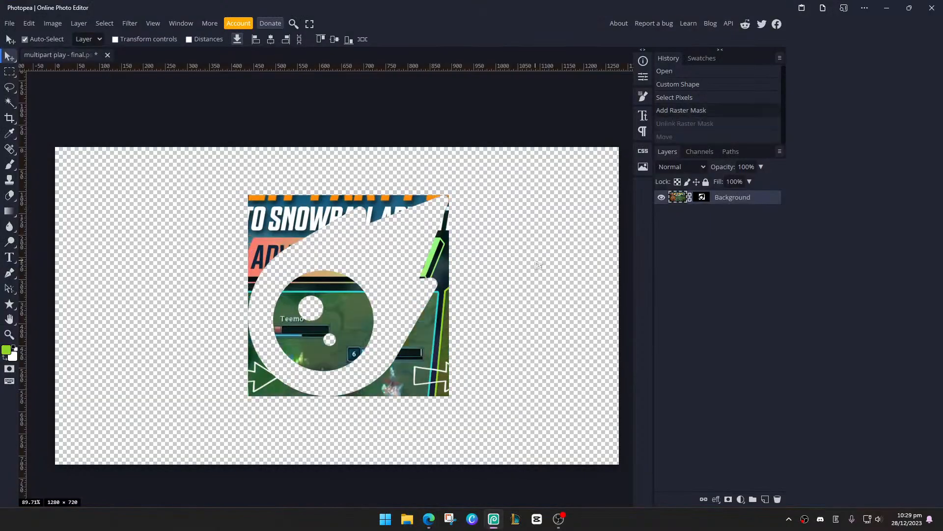
key("ctrl+z")
key("ctrl+z")
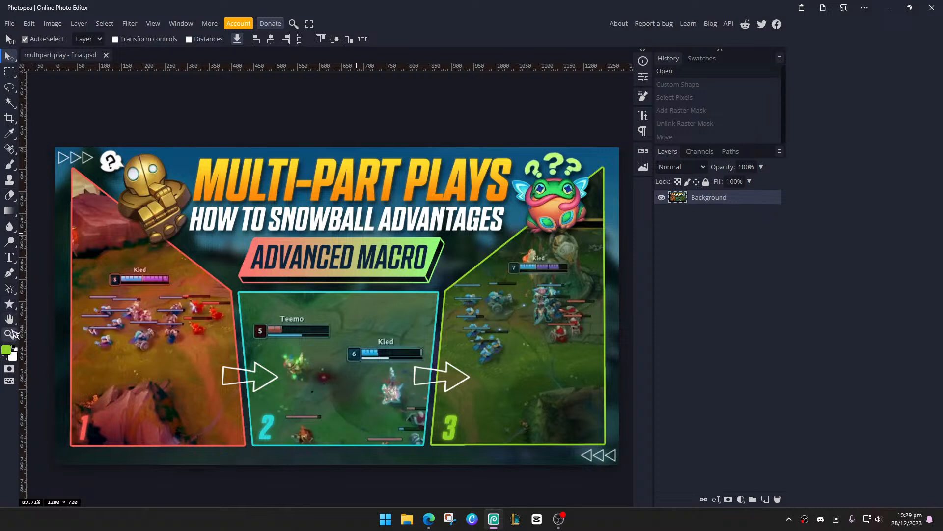
Set the custom shape tool to Shape mode and draw a black comet over the thumbnail's title area
left_click(10, 306)
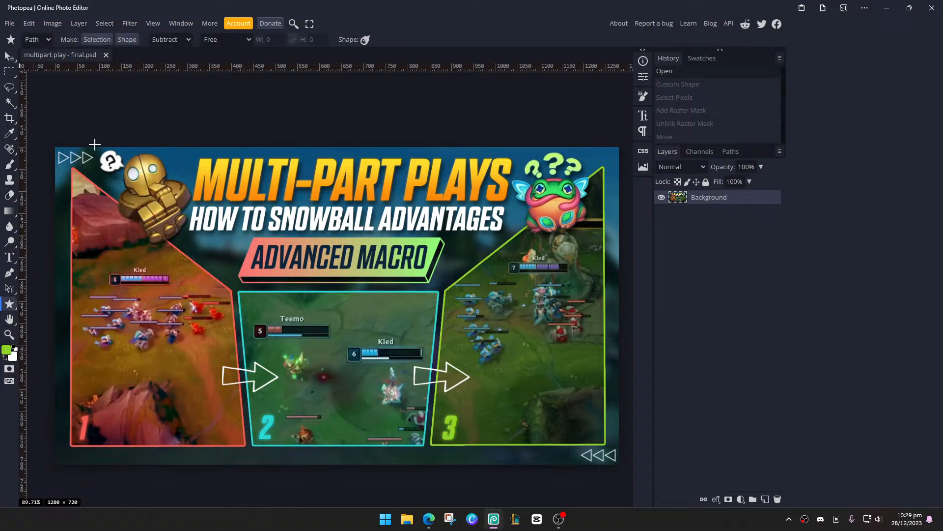
left_click(44, 54)
mouse_move(197, 182)
left_mouse_down()
mouse_move(271, 218)
mouse_move(407, 323)
left_mouse_up()
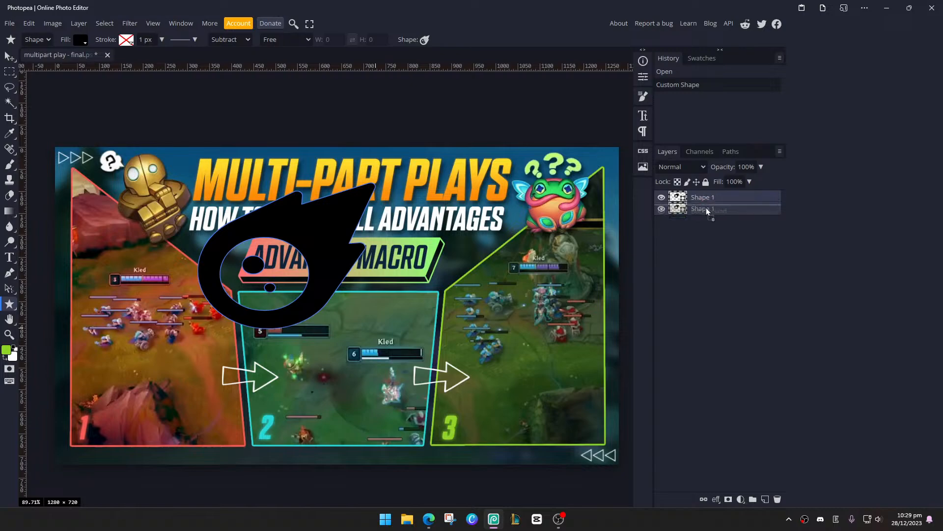
Place the Background layer above Shape 1 and clip it to the comet shape
left_click_drag(707, 210, 708, 224)
left_click(675, 203, "alt")
key("alt+Tab")
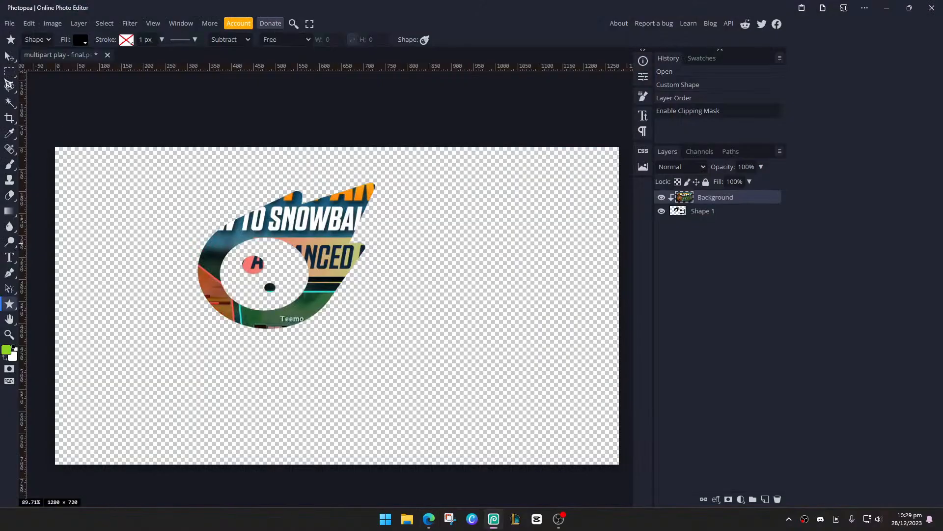
Reposition the clipped Background image inside the comet shape with the Move tool and return to the tutorial video
key("v")
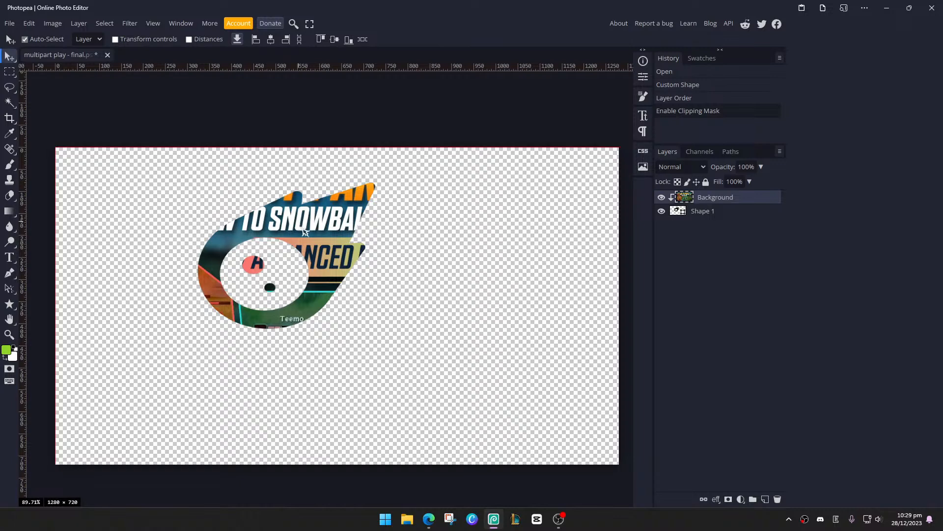
left_click_drag(287, 232, 343, 171)
left_click_drag(325, 282, 295, 305)
key("alt+Tab")
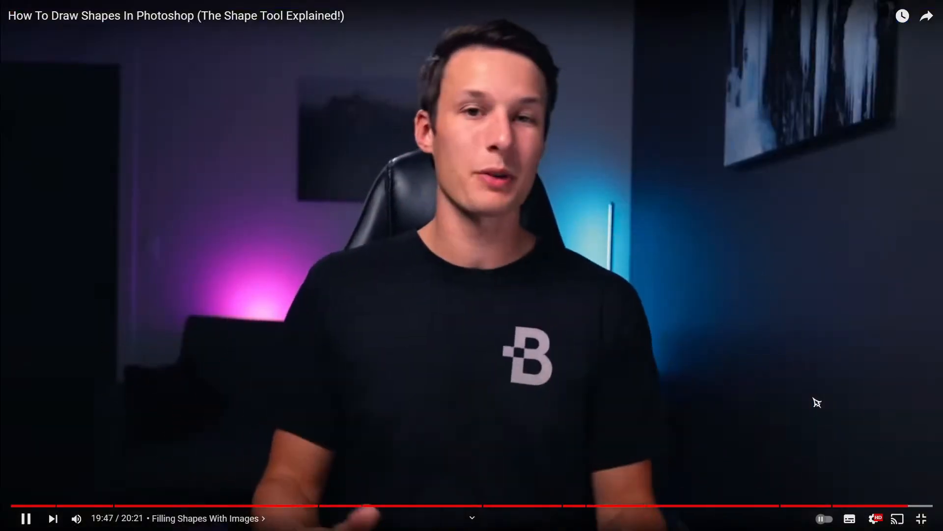
Exit the tutorial's full-screen view and close the Photoshop search and tutorial video tabs
key("Escape")
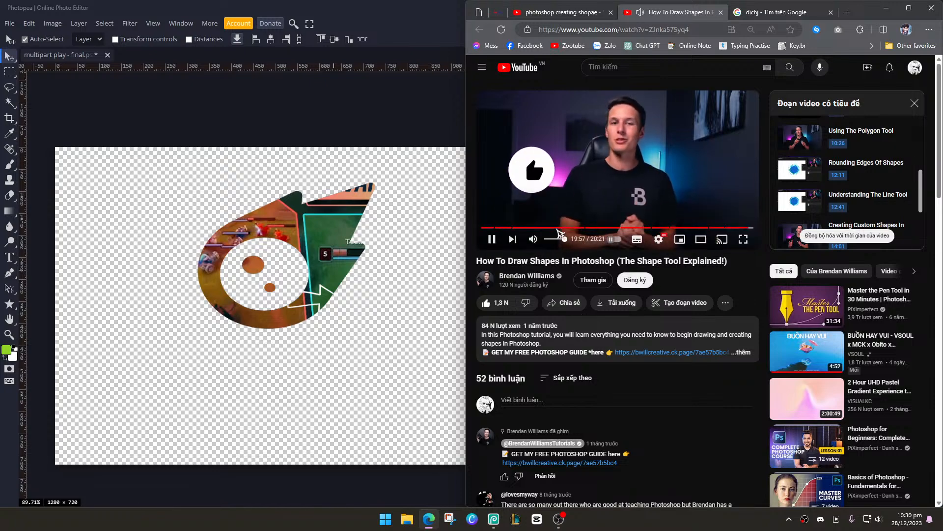
left_click(611, 12)
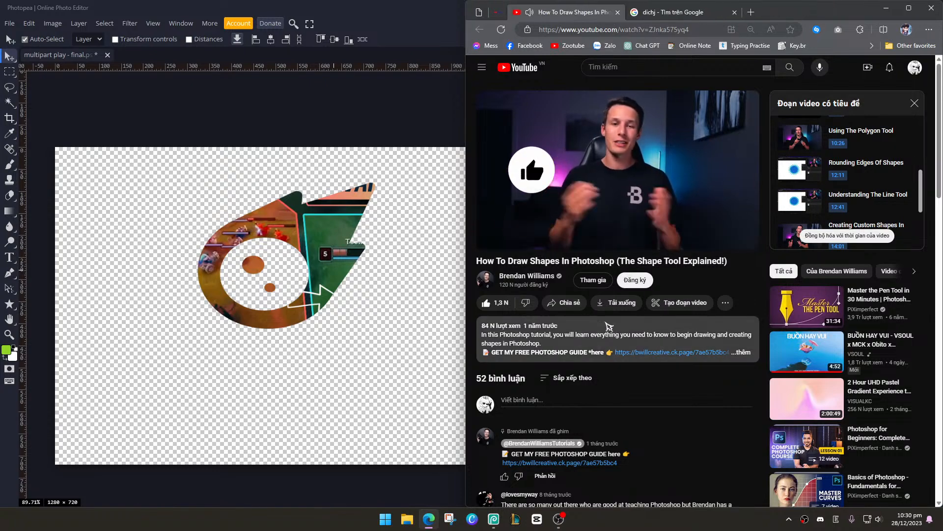
scroll(629, 297, "down", 4)
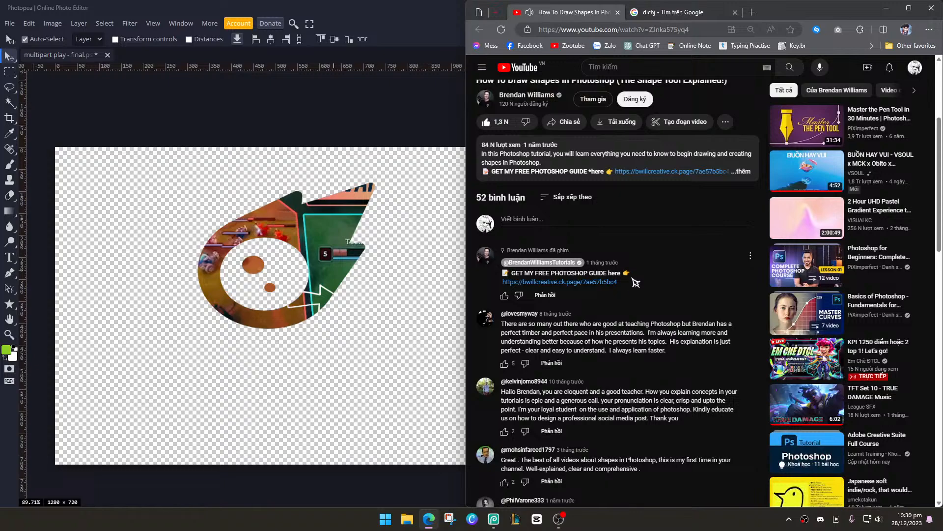
scroll(635, 282, "up", 4)
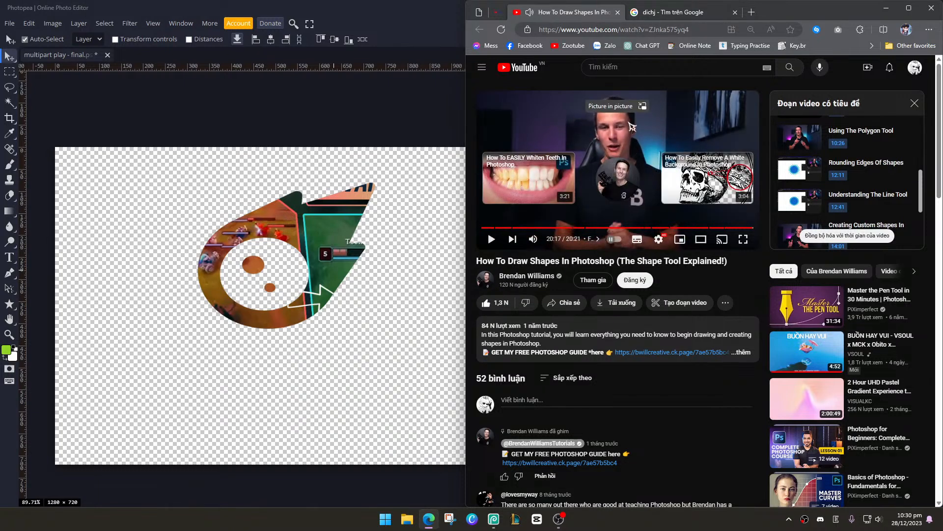
left_click(618, 13)
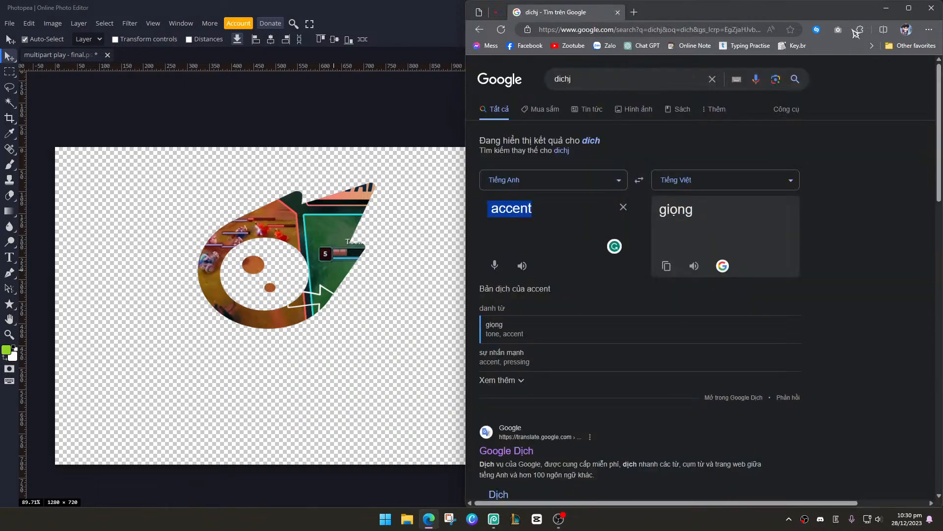
Maximize the browser, load YouTube and open the get-yt-thumbnail bookmark in a separate tab
left_click(908, 8)
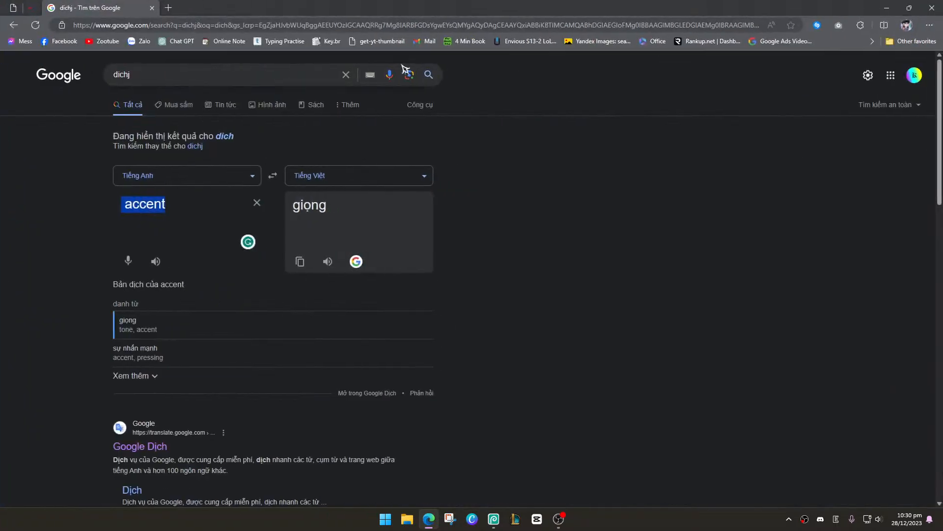
left_click(108, 43)
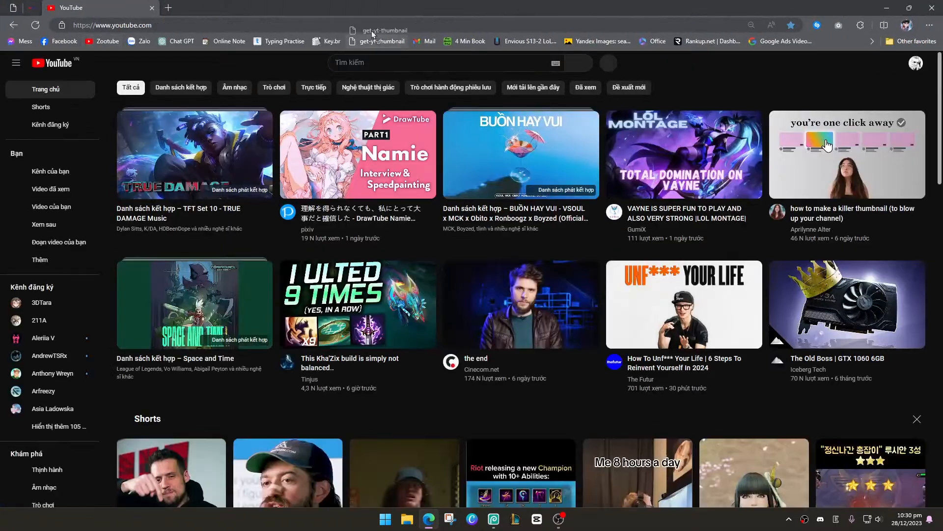
left_click(371, 40)
left_click(128, 5)
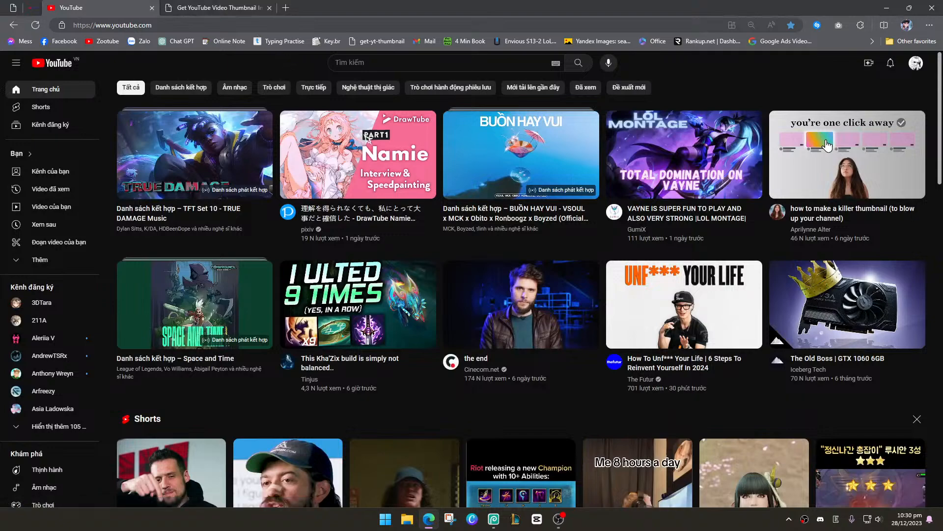
Search YouTube for lol0utlaw
scroll(641, 192, "down", 4)
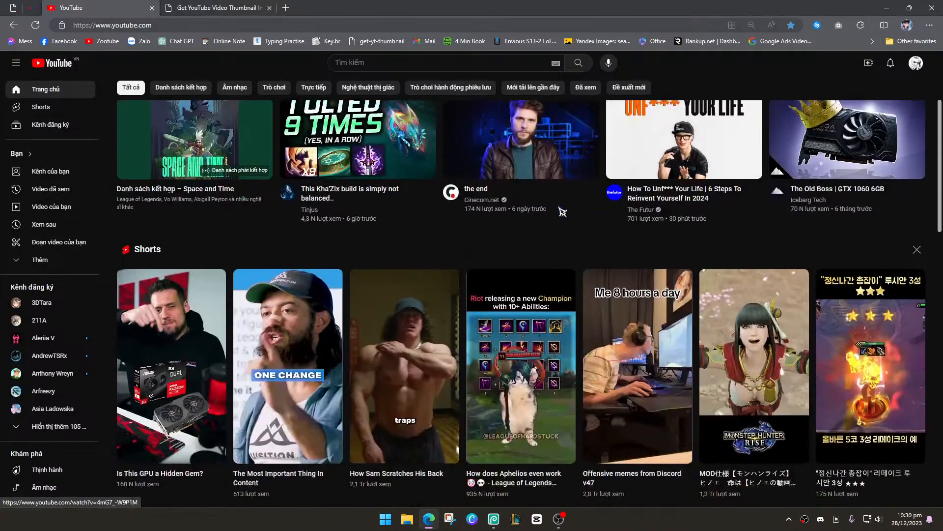
scroll(491, 147, "up", 4)
left_click(357, 66)
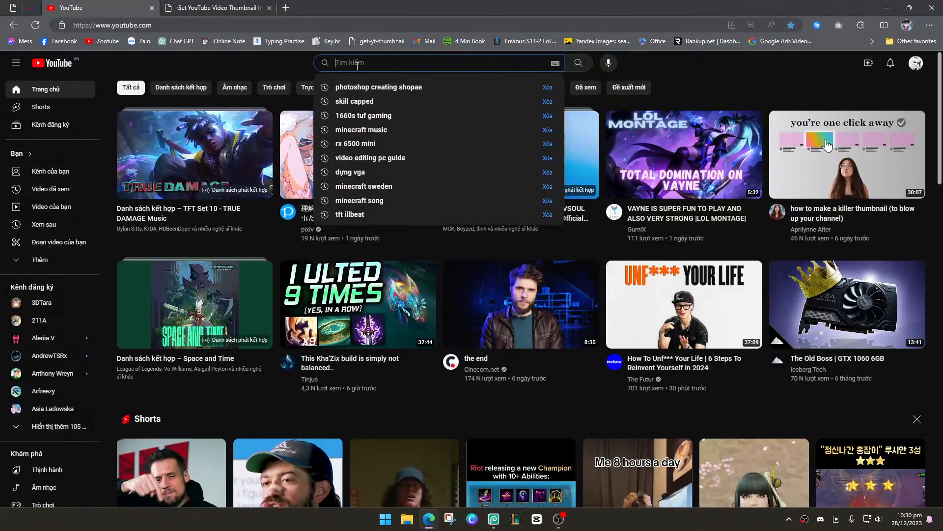
type("lol")
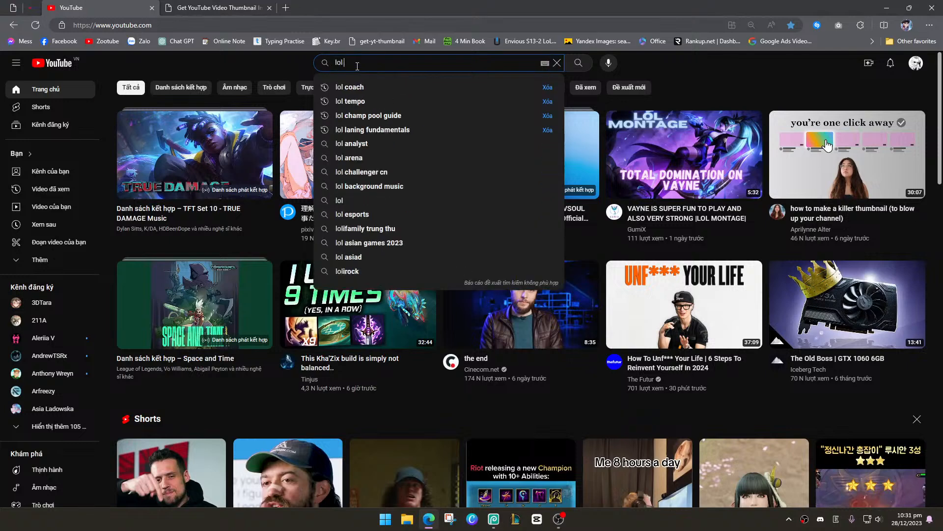
type("o")
key("BackSpace")
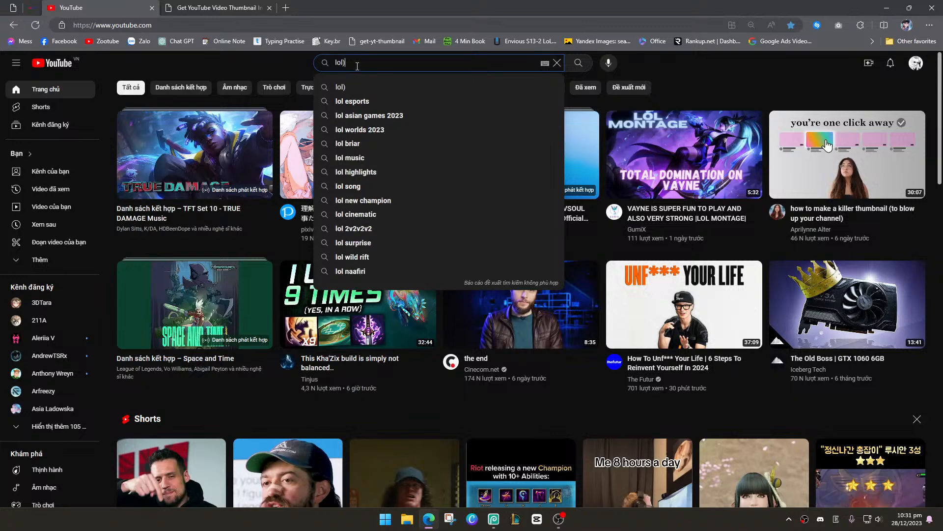
key("BackSpace")
type("0")
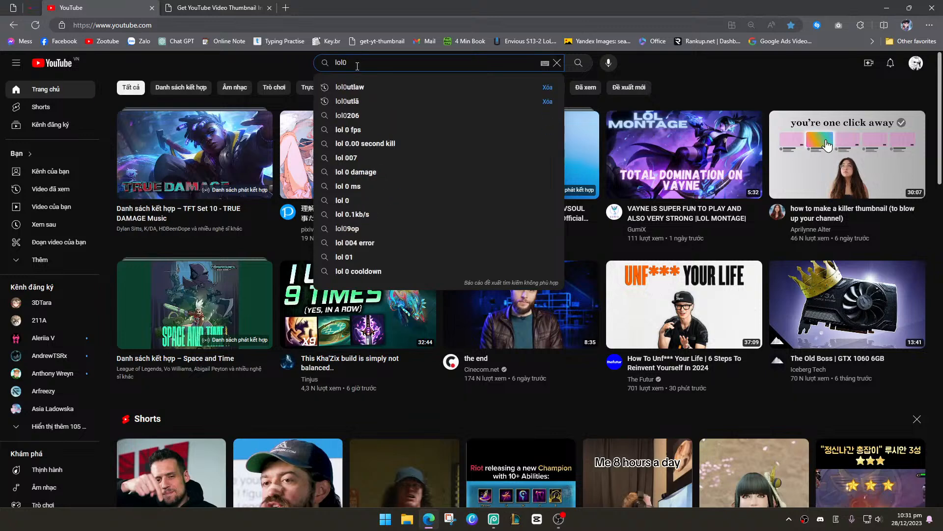
key("Down")
key("Return")
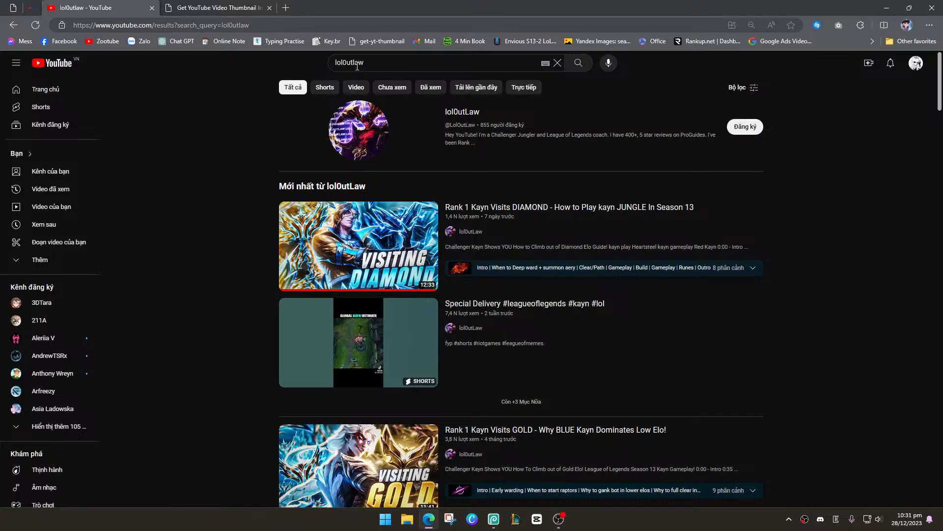
Copy the link of the "Rank 1 Kayn Visits GOLD" video from the search results
scroll(351, 162, "down", 3)
right_click(383, 301)
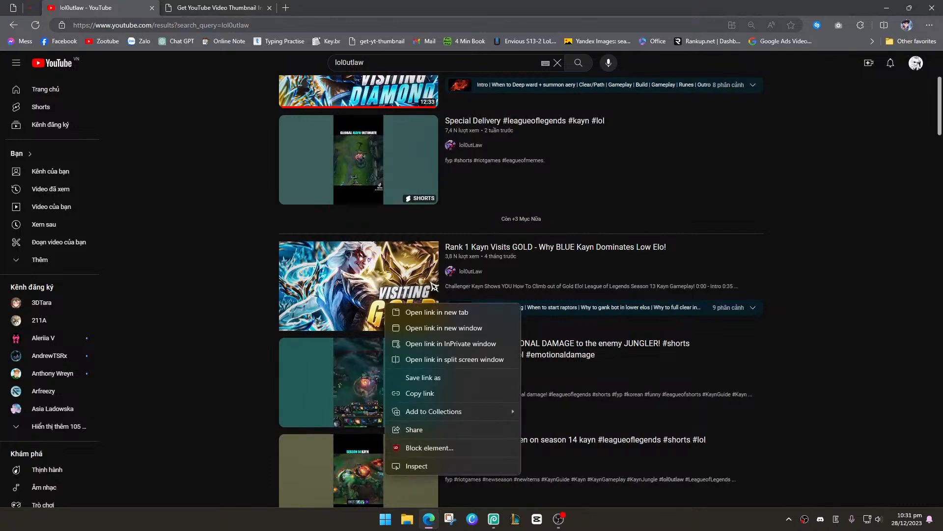
left_click(420, 393)
left_click(401, 261)
left_click(13, 26)
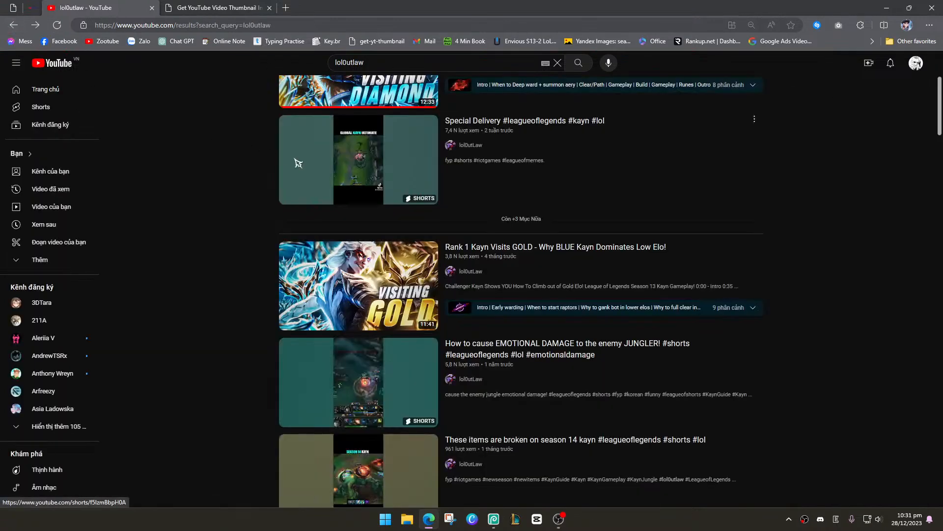
Open the lol0utLaw channel's video list and browse its thumbnails
scroll(320, 156, "up", 4)
left_click(339, 150)
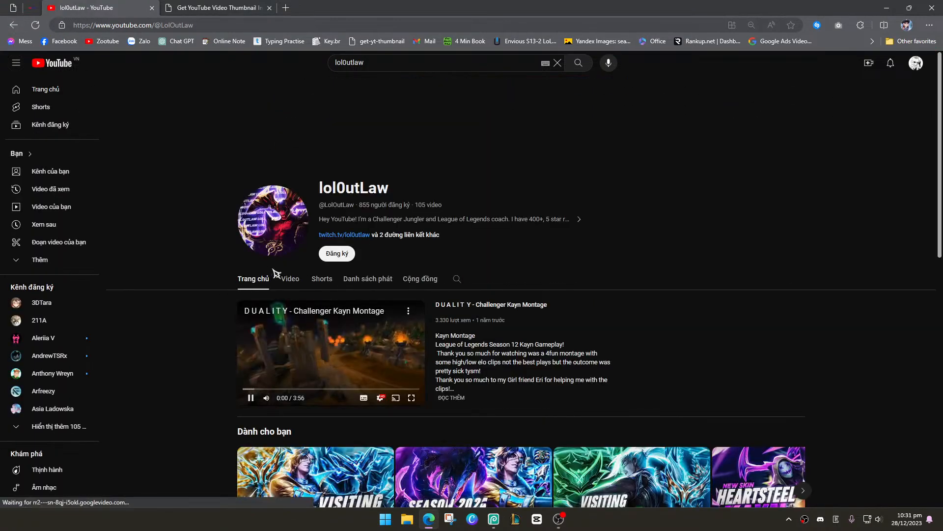
scroll(376, 219, "down", 4)
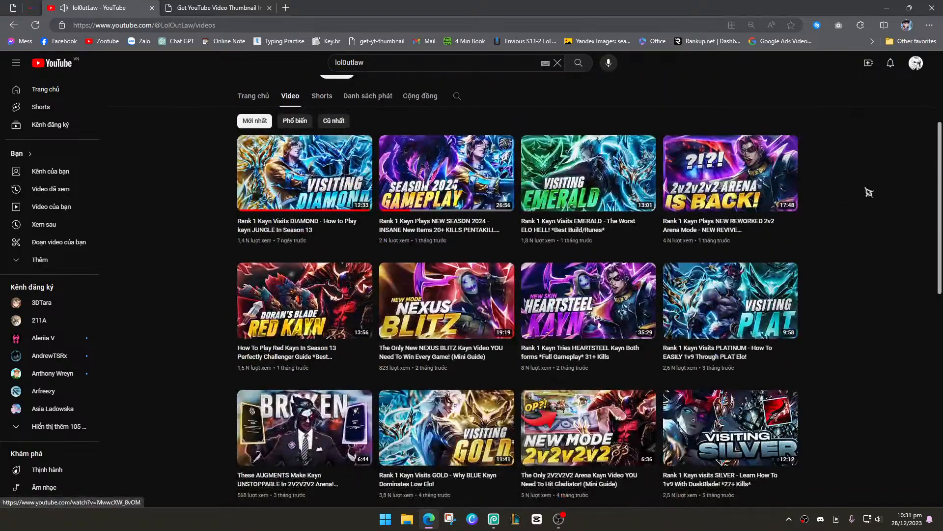
scroll(471, 295, "down", 1)
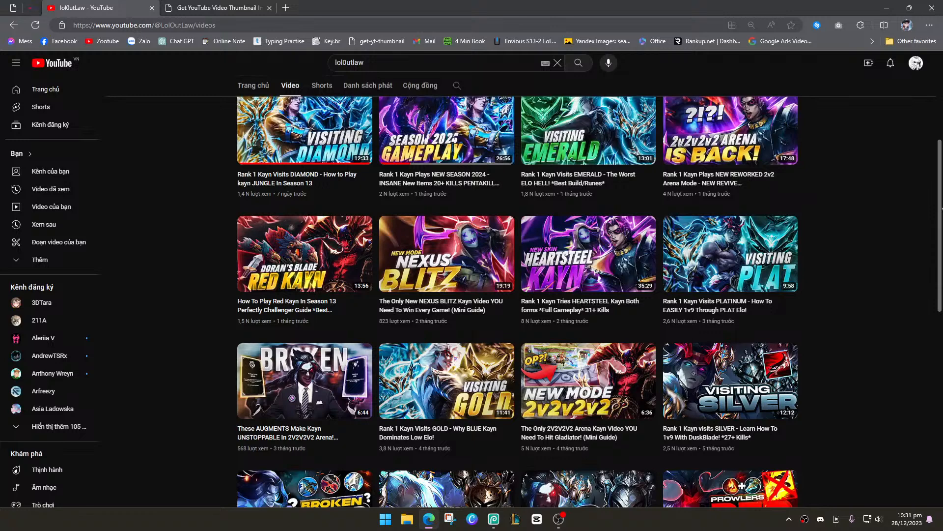
Copy the image of the "Climb To Challenger With This Season 13 Kayn Match Up Guide!" video from the channel's video list
left_click_drag(942, 209, 918, 329)
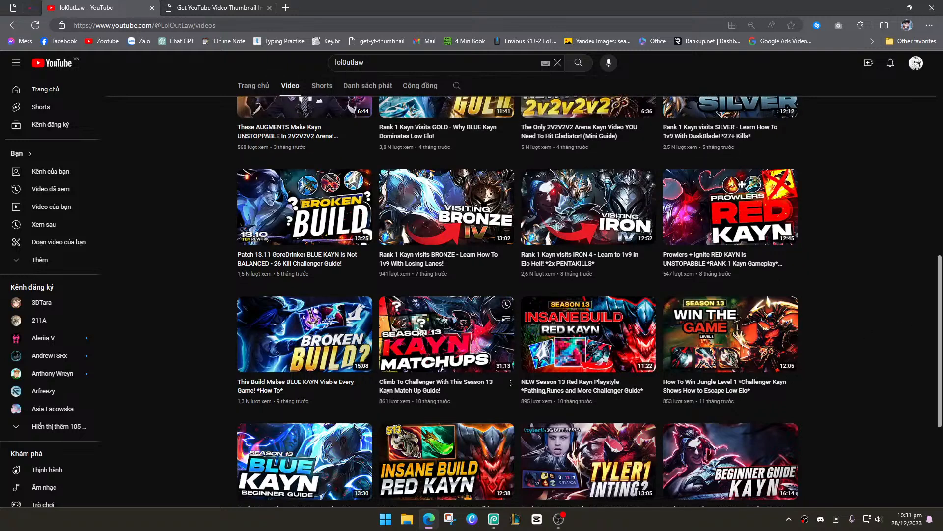
right_click(417, 326)
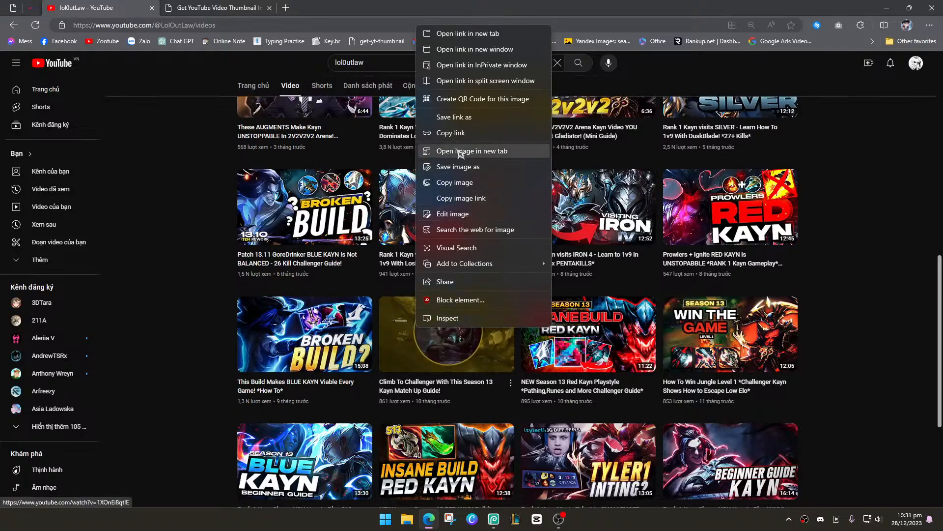
Switch to Photopea, delete the Shape 1 layer and add a new empty layer
key("alt+Tab")
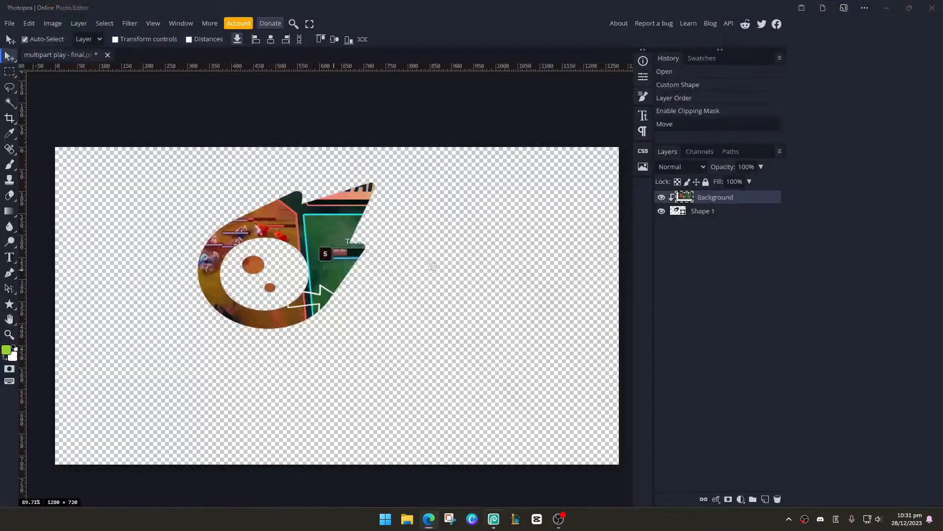
scroll(486, 239, "down", 3)
left_click(712, 211)
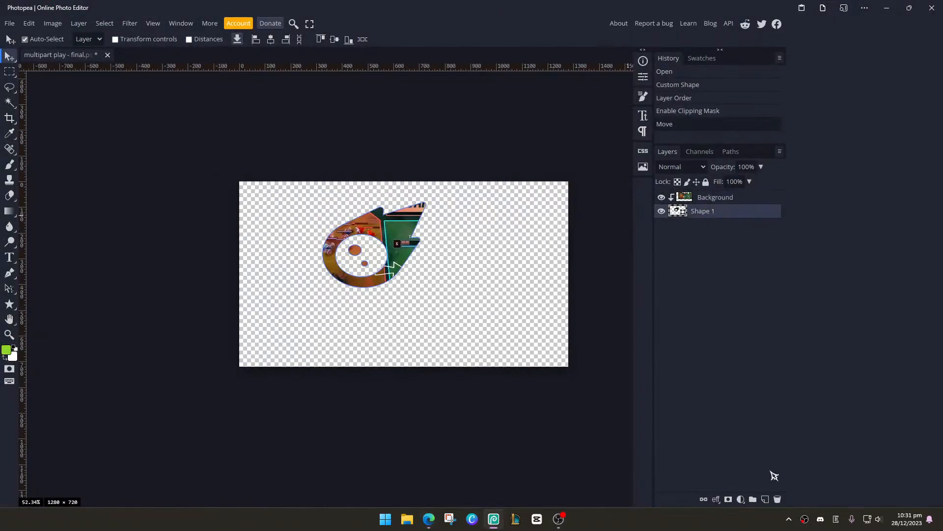
left_click(778, 499)
left_click(779, 500)
left_click(765, 499)
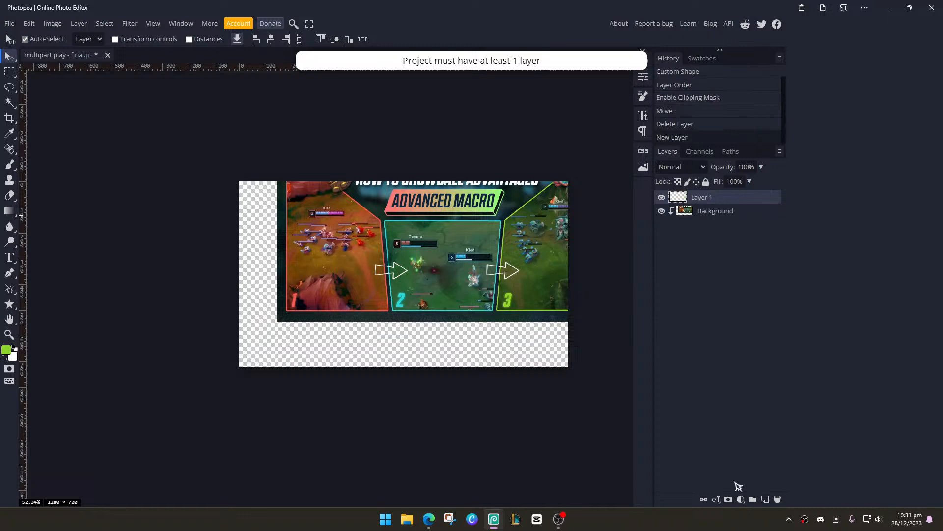
Try pasting the copied video image onto the new layer
key("ctrl+v")
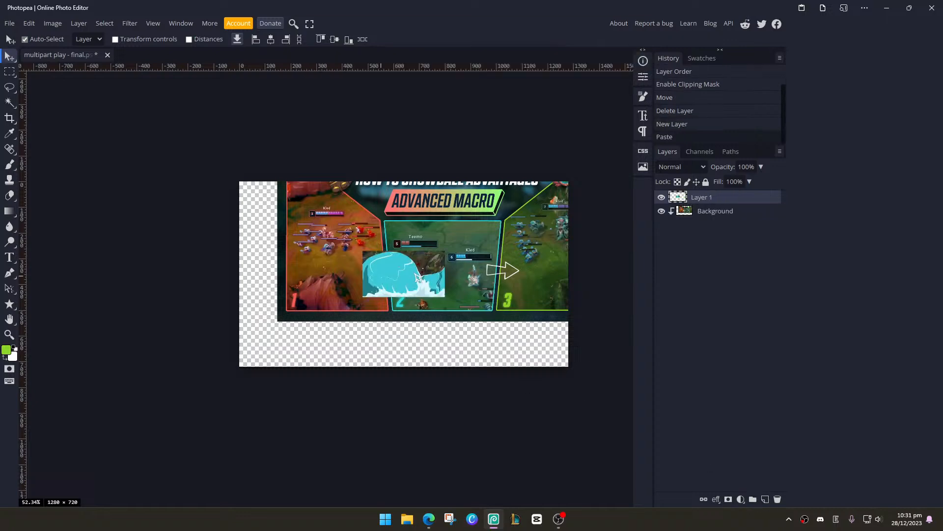
scroll(418, 278, "up", 8)
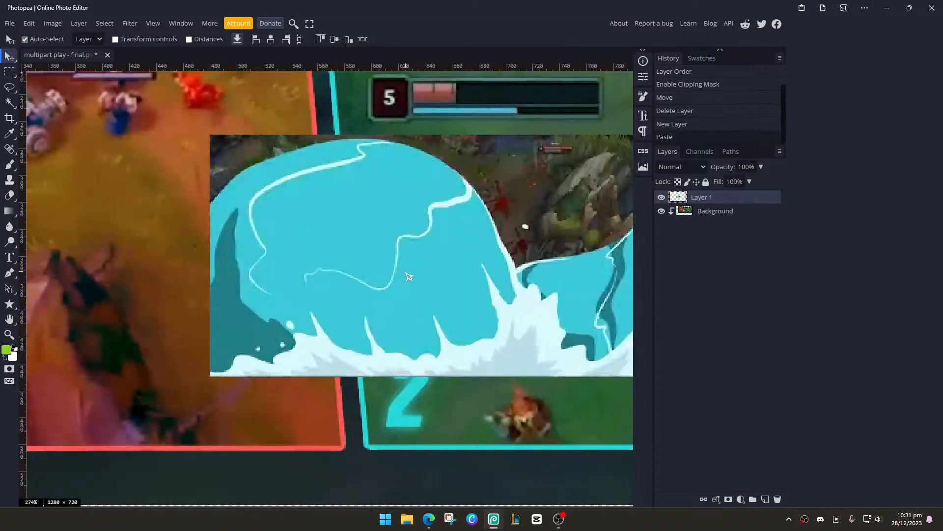
scroll(409, 277, "down", 5)
key("ctrl+z")
Switch to the browser and copy the link of the Season 13 Kayn Match Up Guide video
key("alt+Tab")
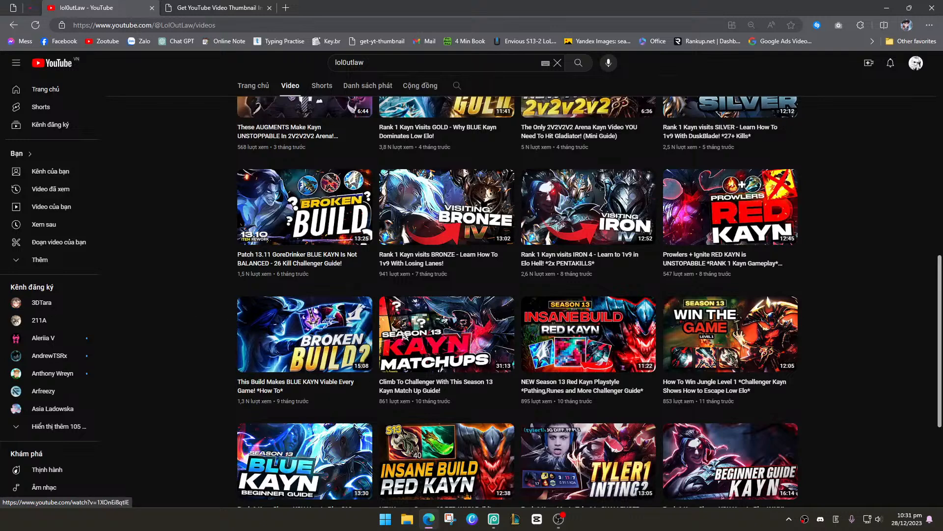
right_click(420, 330)
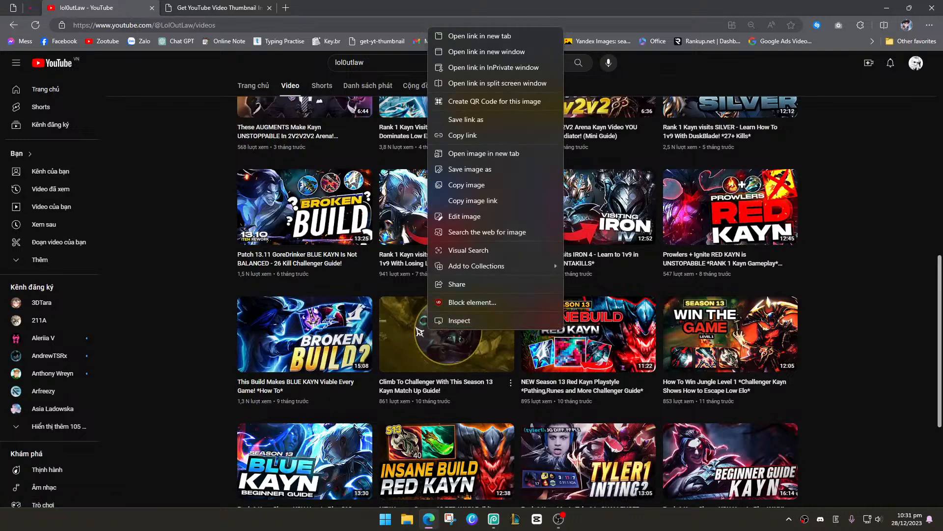
left_click(252, 6)
left_click(135, 5)
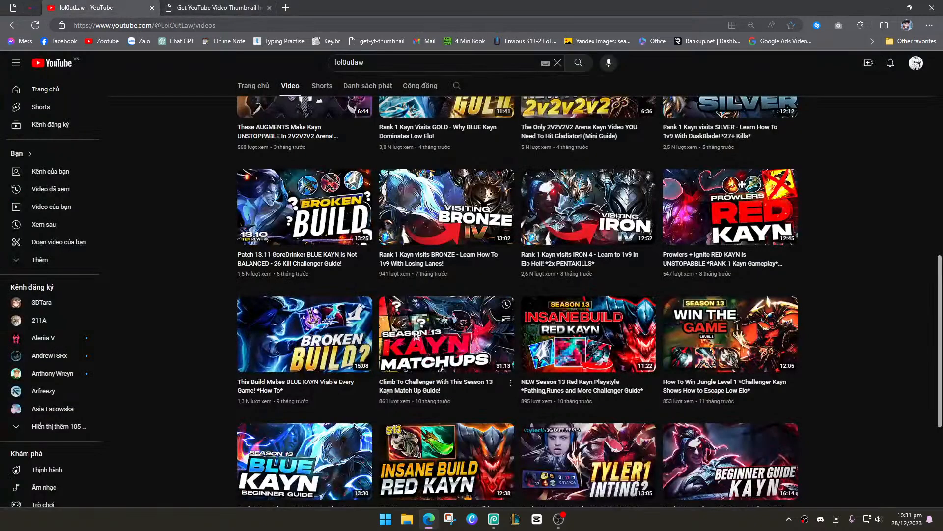
right_click(421, 322)
left_click(457, 142)
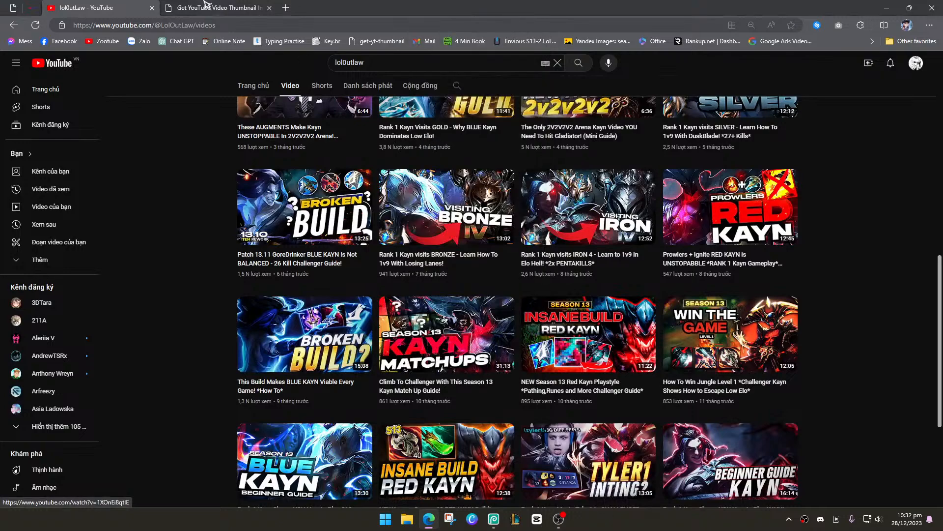
Fetch the video's thumbnail on get-youtube-thumbnail.com with the copied link and copy the full-size image
left_click(205, 6)
key("ctrl+v")
key("Return")
scroll(388, 241, "down", 6)
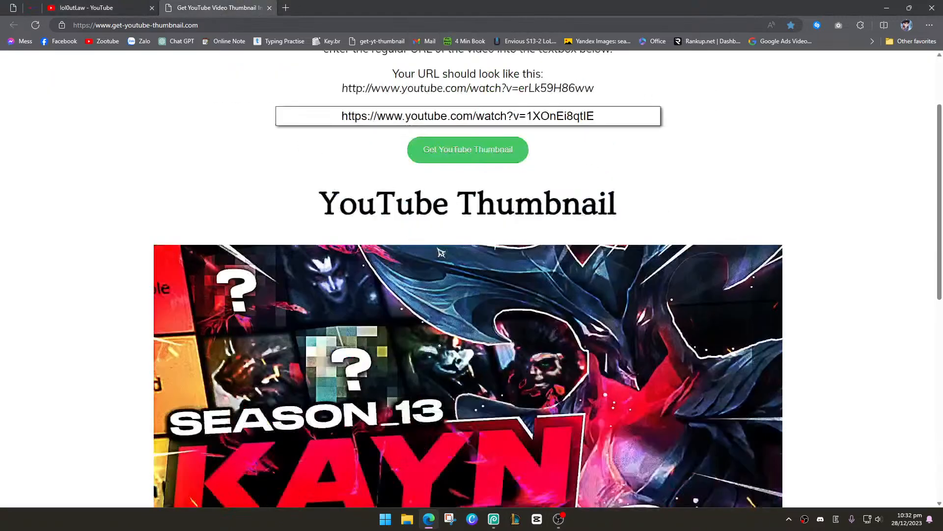
right_click(369, 244)
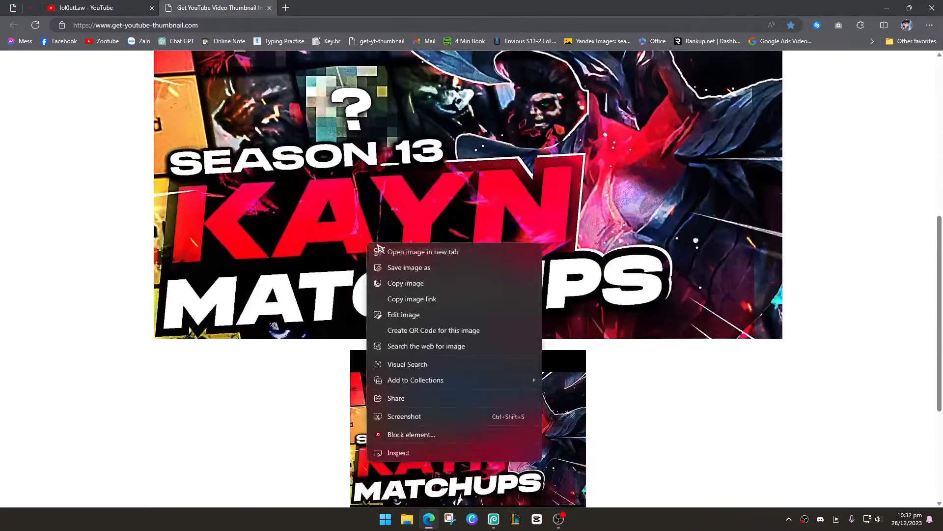
left_click(418, 283)
Switch to Photopea and paste the copied Kayn Matchups thumbnail onto the empty Layer 1
key("alt+Tab")
scroll(406, 270, "down", 7)
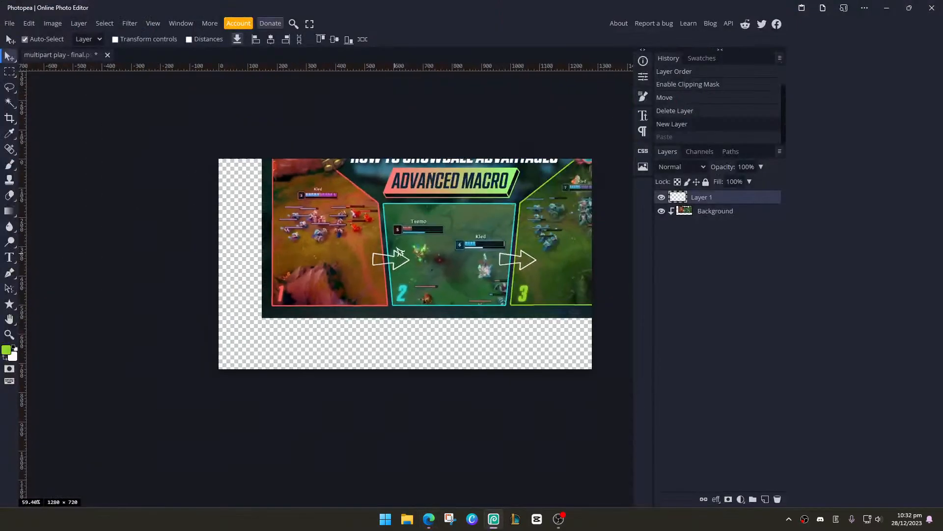
scroll(550, 194, "up", 1)
left_click(701, 217)
left_click(714, 198)
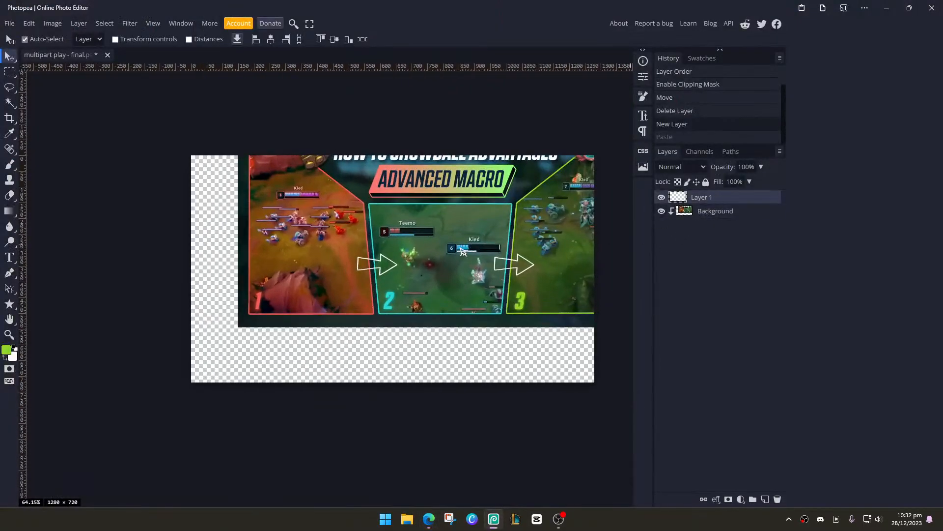
key("ctrl+v")
scroll(407, 290, "down", 2)
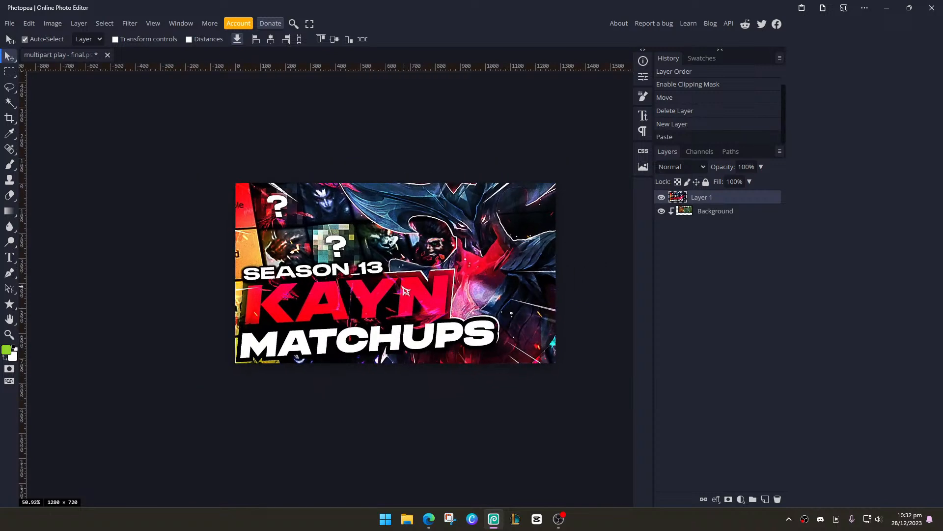
Delete the Background layer, then add a new empty layer above the pasted thumbnail
key("ctrl+t")
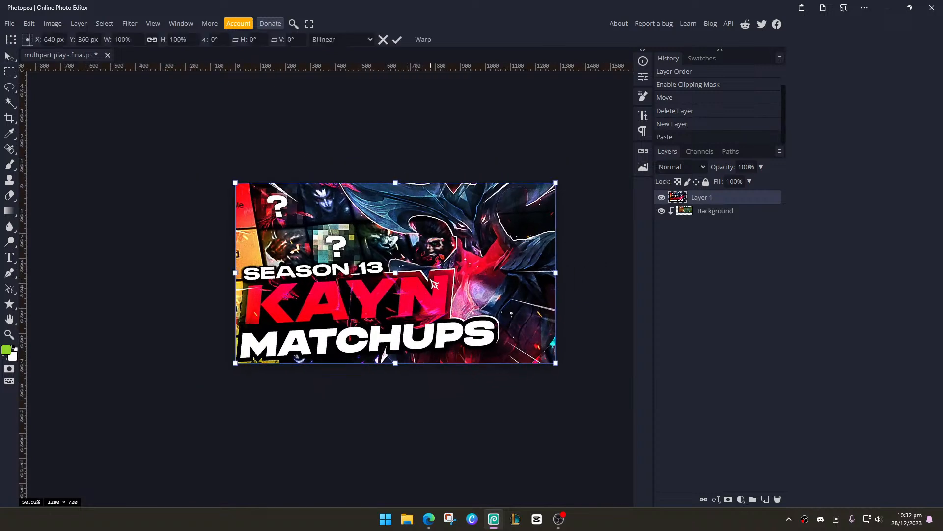
key("Return")
left_click(703, 216)
left_click(778, 499)
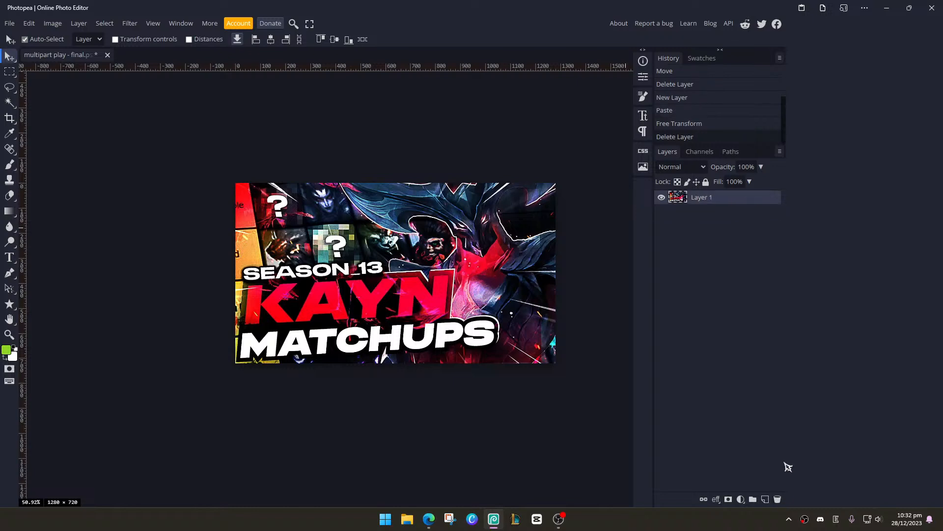
left_click(766, 500)
left_click(710, 212)
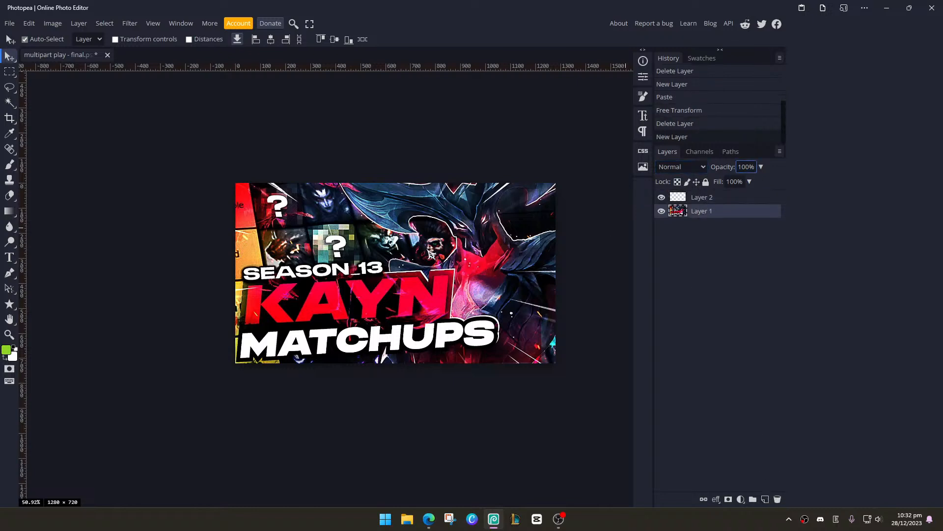
key("ctrl+t")
left_click(387, 7)
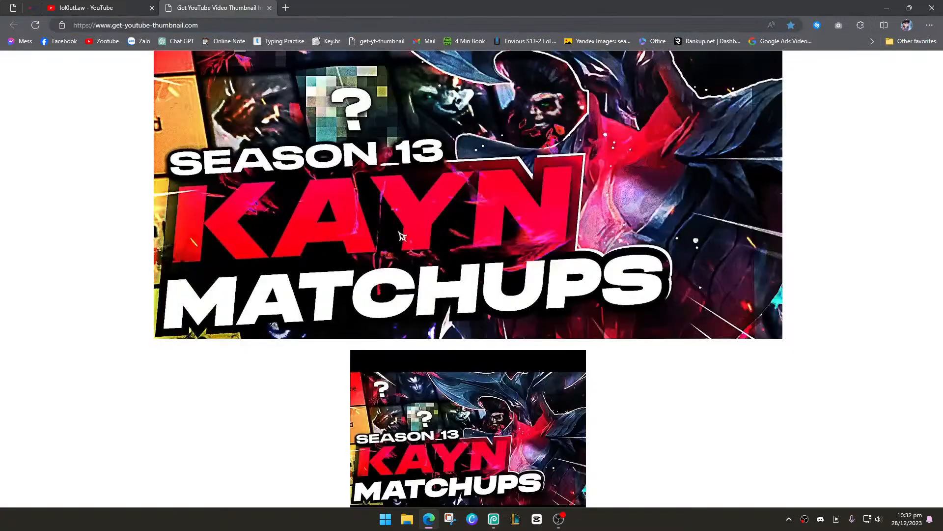
key("alt+Tab")
mouse_move(364, 260)
left_mouse_down()
mouse_move(335, 259)
mouse_move(361, 262)
left_mouse_up()
key("ctrl+alt+t")
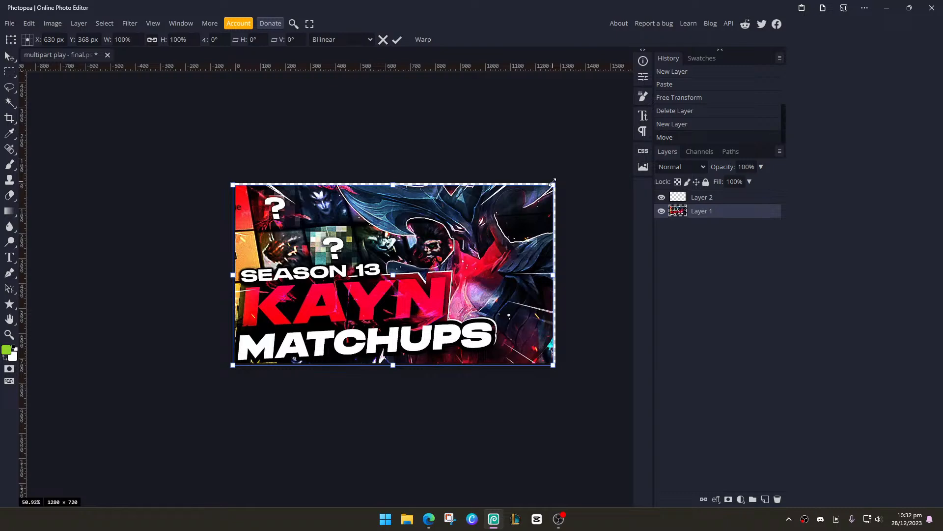
left_click_drag(551, 182, 471, 221)
key("Escape")
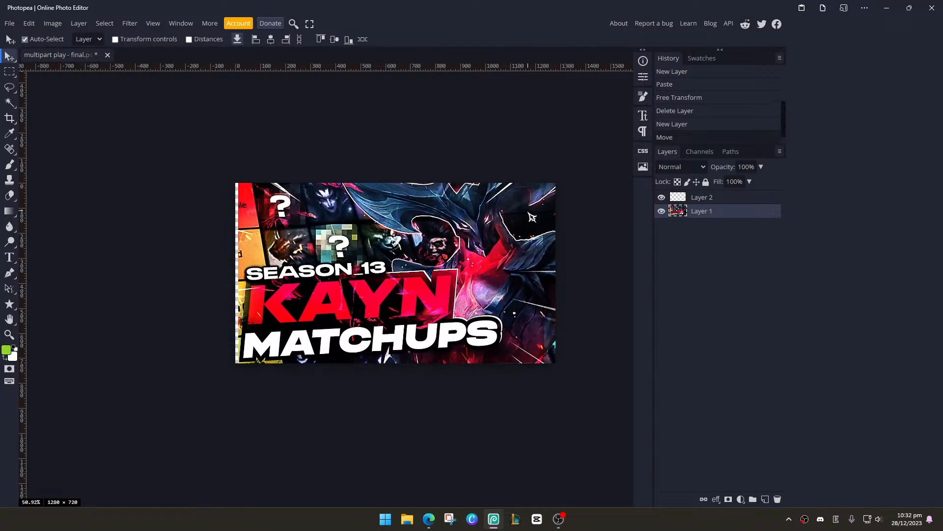
Scale the Kayn Matchups thumbnail down to about 53% in the lower-left corner of the canvas
key("ctrl+alt+t")
left_click_drag(552, 185, 376, 304)
scroll(245, 299, "up", 5)
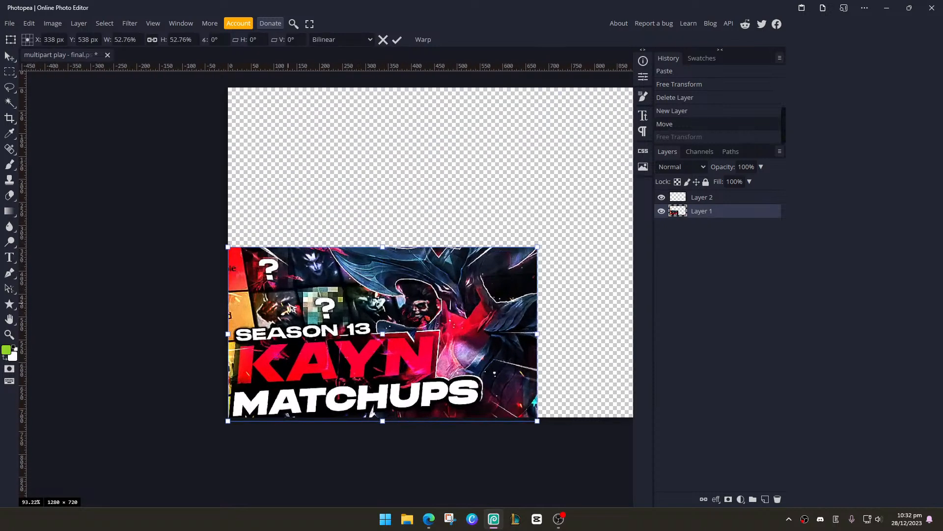
key("Return")
Examine the scaled thumbnail's character art, tier-list background and title text up close
scroll(305, 277, "down", 2)
scroll(243, 199, "up", 5)
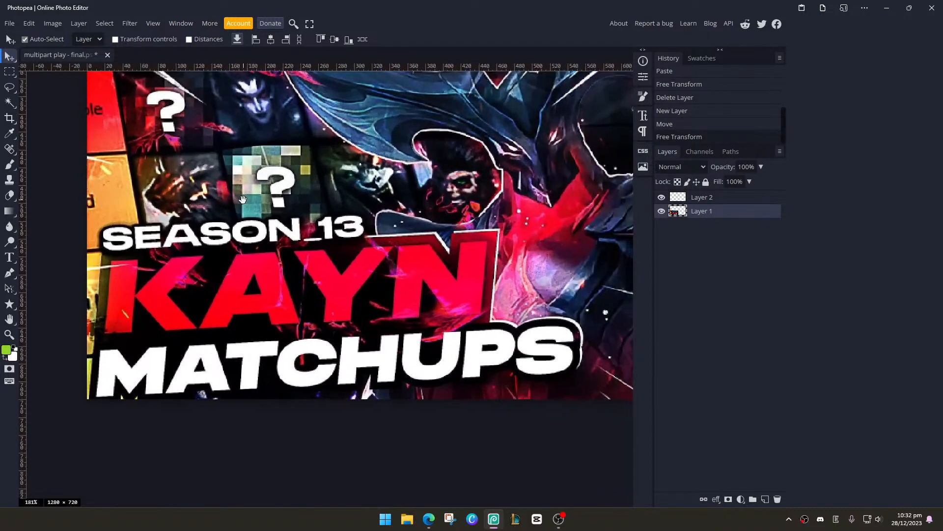
left_click_drag(243, 199, 146, 226)
scroll(146, 226, "down", 5)
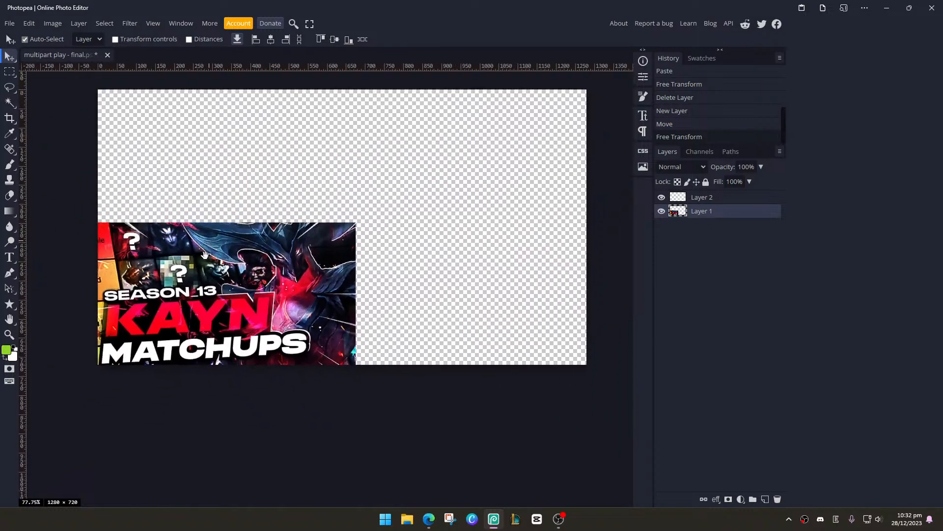
scroll(204, 284, "down", 3)
left_click_drag(205, 254, 233, 272)
scroll(198, 283, "up", 2)
scroll(233, 273, "up", 2)
Switch to the browser and search Google Images for "kayn png"
key("alt+Tab")
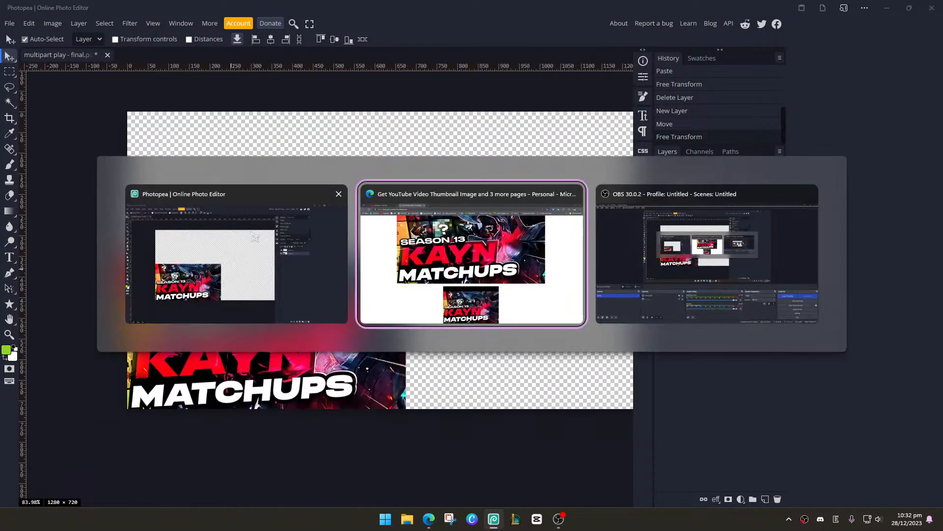
left_click(286, 25)
type("jayn png")
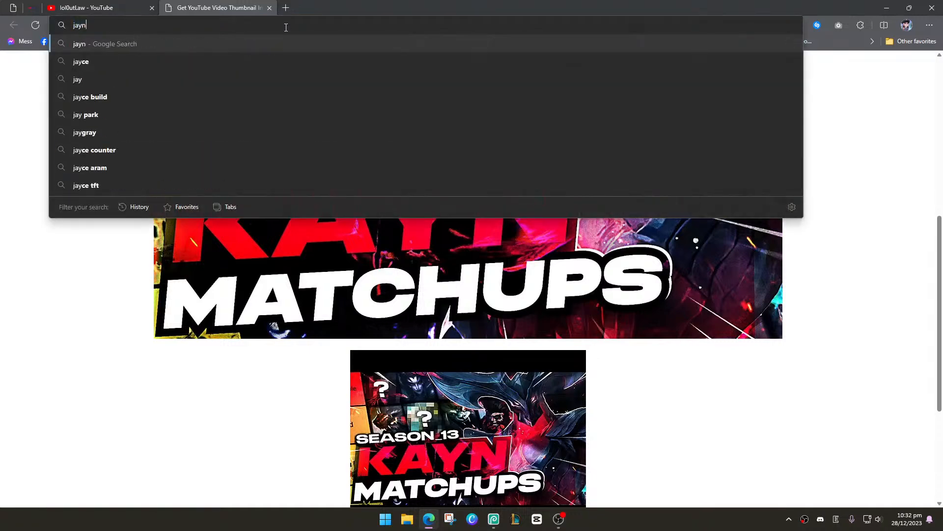
key("BackSpace")
key("BackSpace")
key("BackSpace")
key("BackSpace")
key("BackSpace")
key("BackSpace")
key("BackSpace")
key("BackSpace")
type("kaynpng")
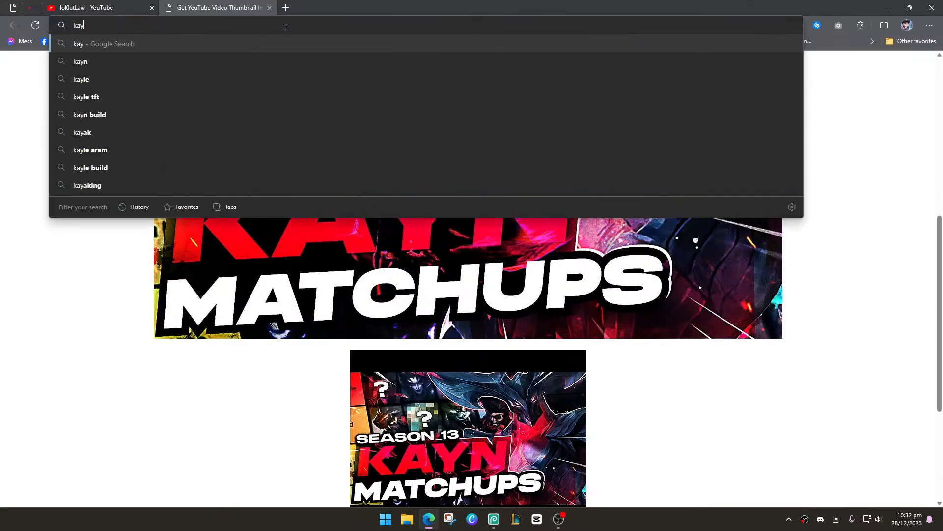
key("Return")
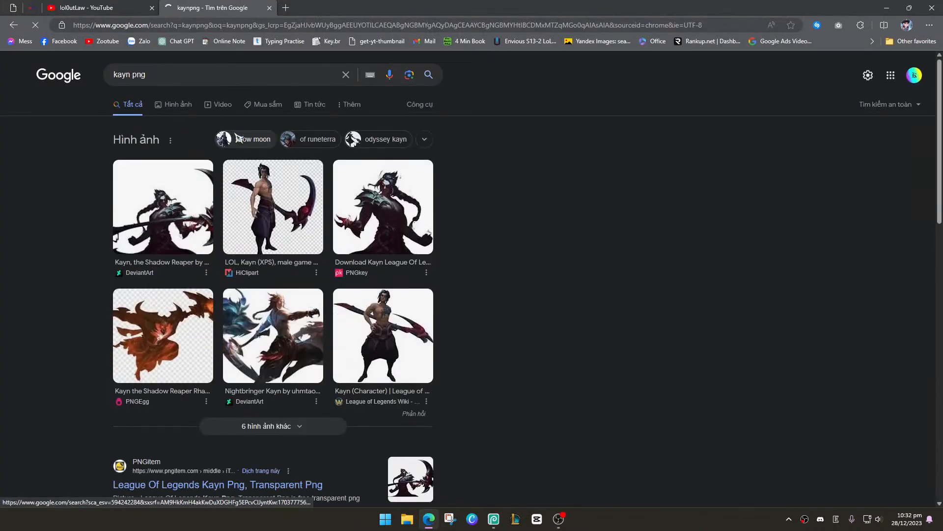
left_click(167, 101)
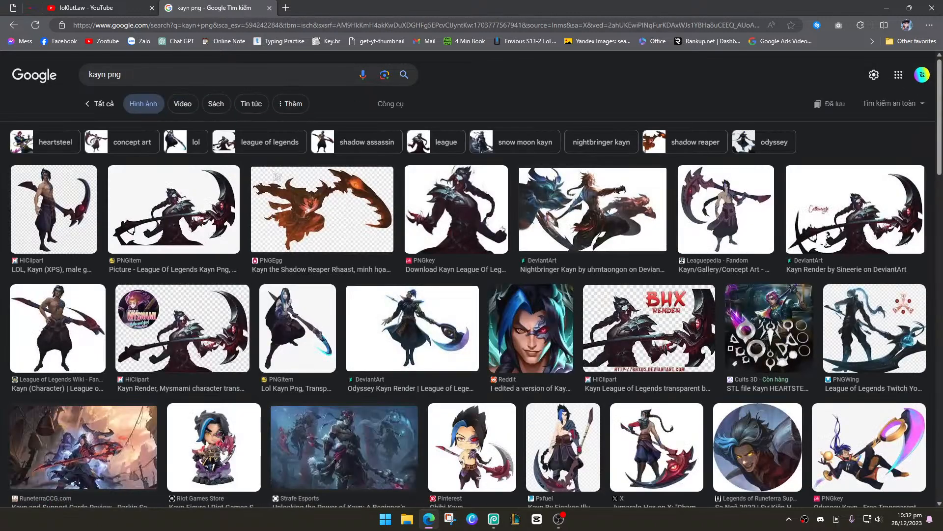
Compare the image results with the reference thumbnail and open the Klipartz "LOL, Kindred (XPS) png" image and its source page
key("alt+Tab")
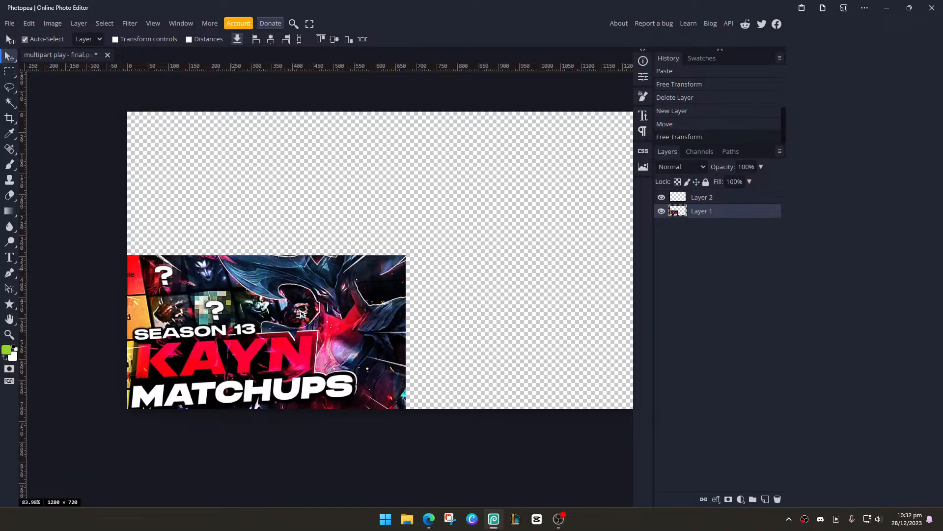
key("alt+Tab")
scroll(431, 274, "down", 5)
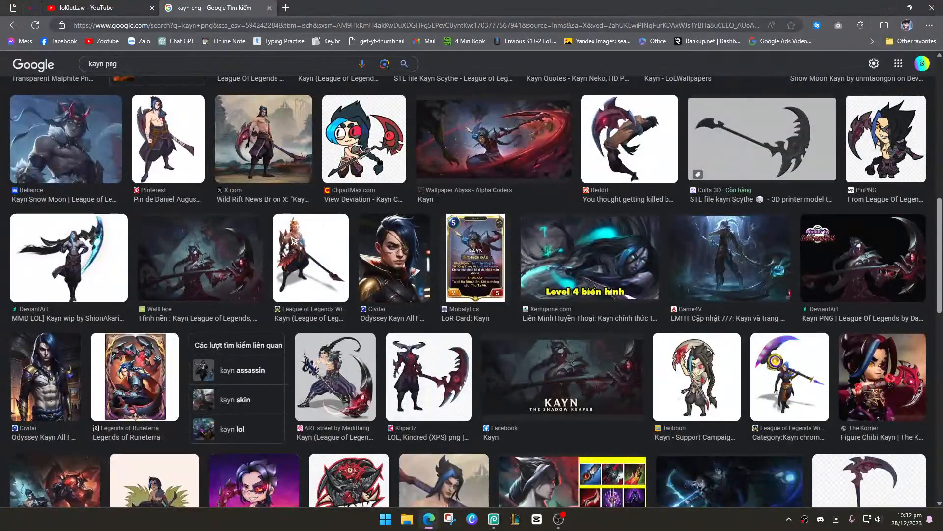
left_click(408, 361)
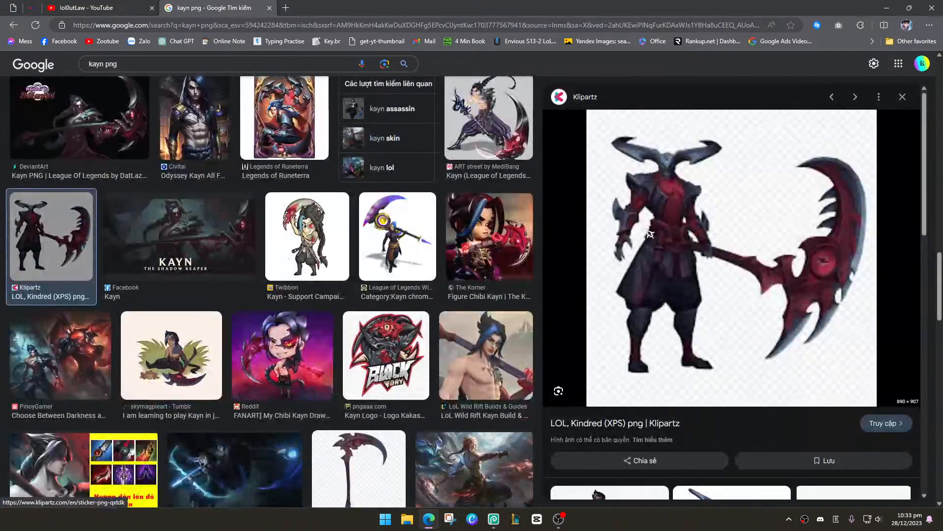
key("alt+Tab")
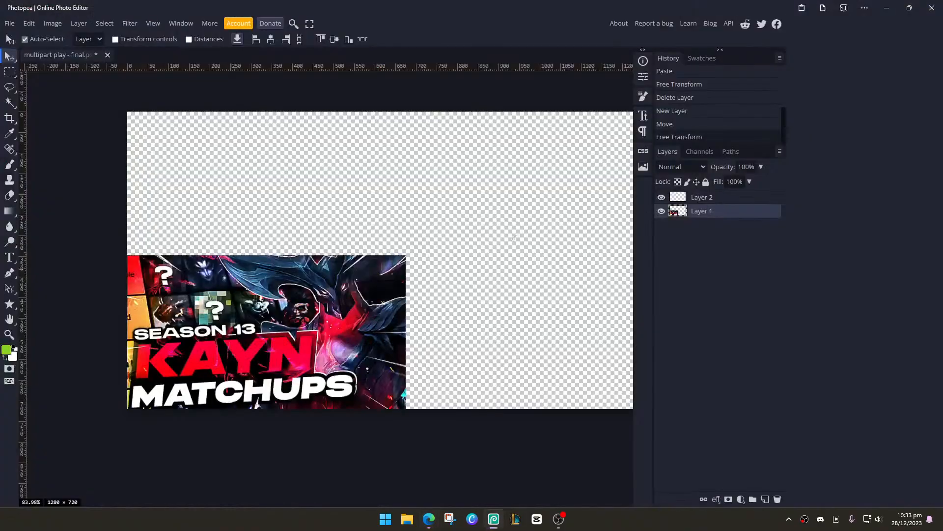
key("alt+Tab")
left_click(661, 182)
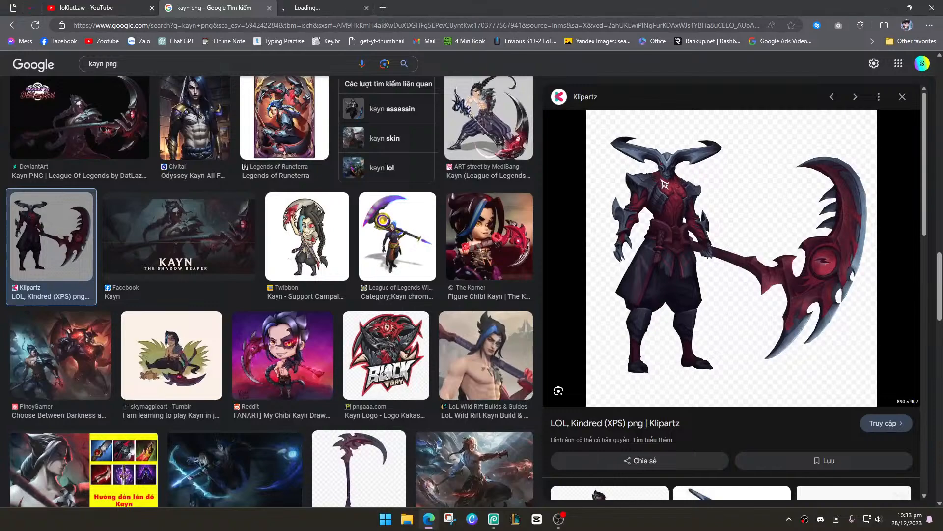
Look through the related images and preview the Reddit "Rhaast and Shadow Assassin!" picture
scroll(685, 199, "down", 6)
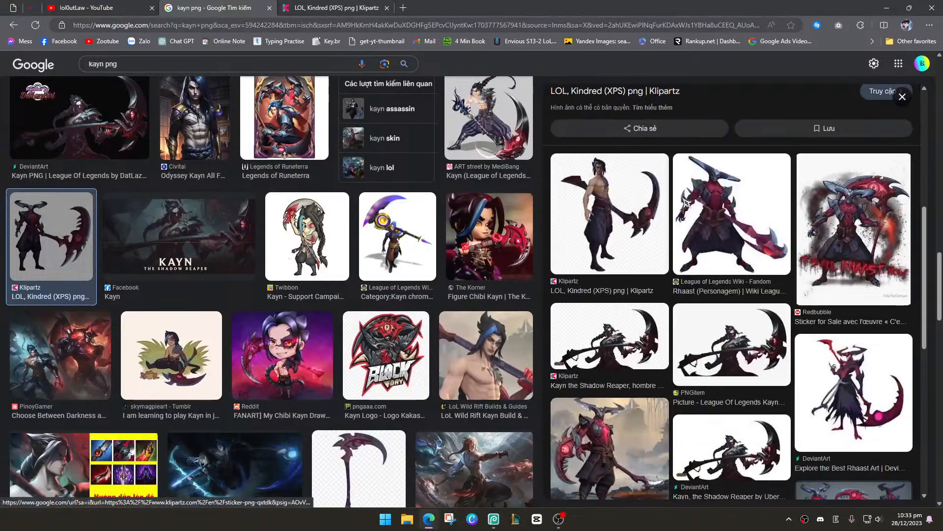
scroll(686, 202, "down", 3)
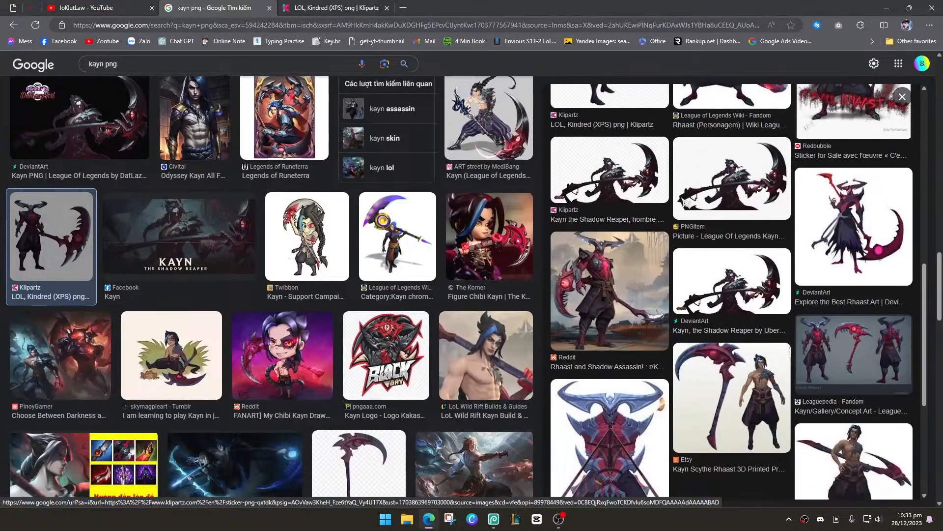
left_click(623, 267)
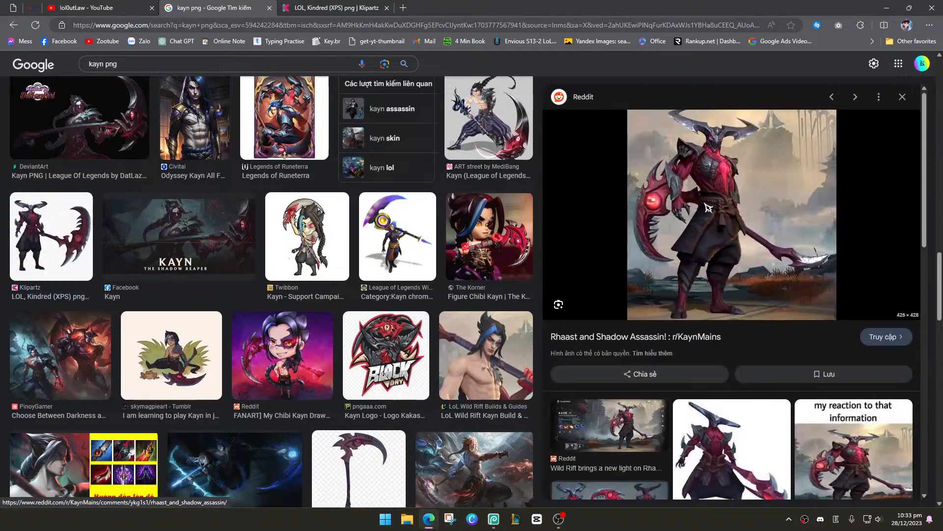
key("alt+Tab")
key("alt+Tab")
Open the "LOL, Rhaast (XPS)" png page from the Klipartz Kindred page's relevant images and close the Kindred page
left_click(326, 8)
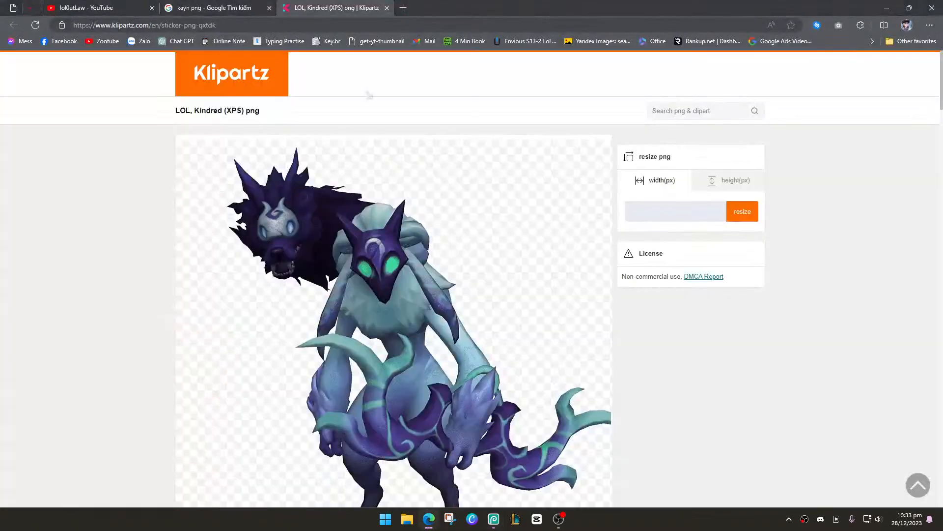
scroll(374, 148, "down", 10)
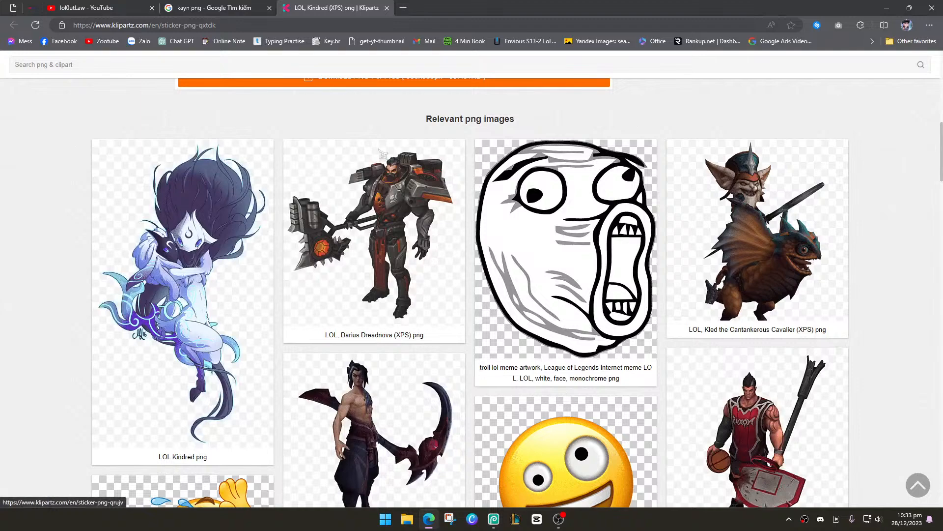
scroll(383, 154, "down", 10)
left_click(534, 183)
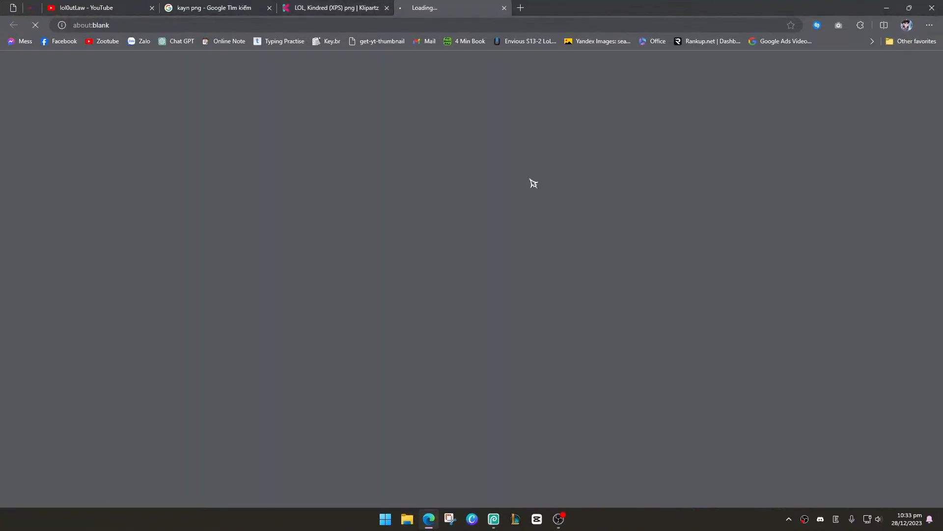
left_click(386, 8)
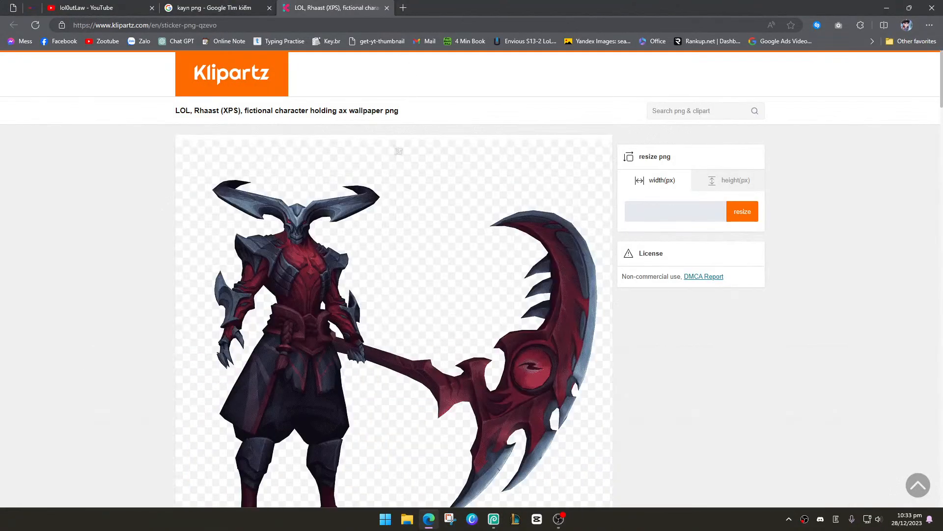
Compare the Rhaast artwork with the character in the Photopea reference thumbnail, returning to the Klipartz page
key("alt+Tab")
key("alt+Tab")
key("alt+Tab")
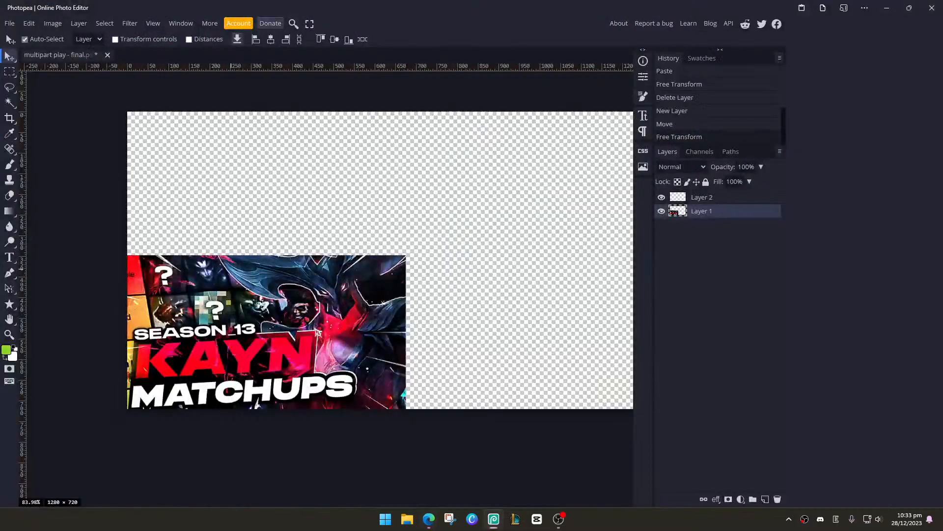
key("alt+Tab")
key("alt+Tab")
key("alt+Tab")
Download the Rhaast PNG with Save As and name the file "Rhasst png"
scroll(497, 228, "down", 5)
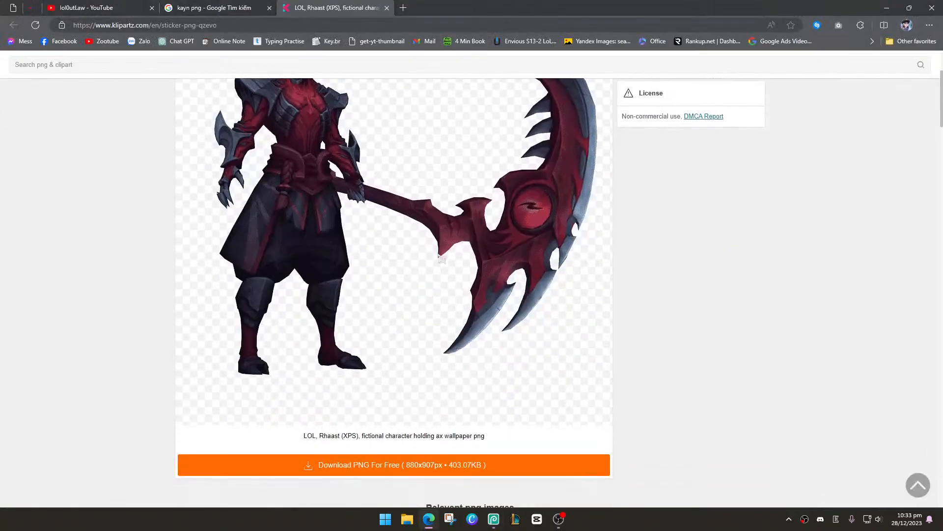
left_click(394, 443)
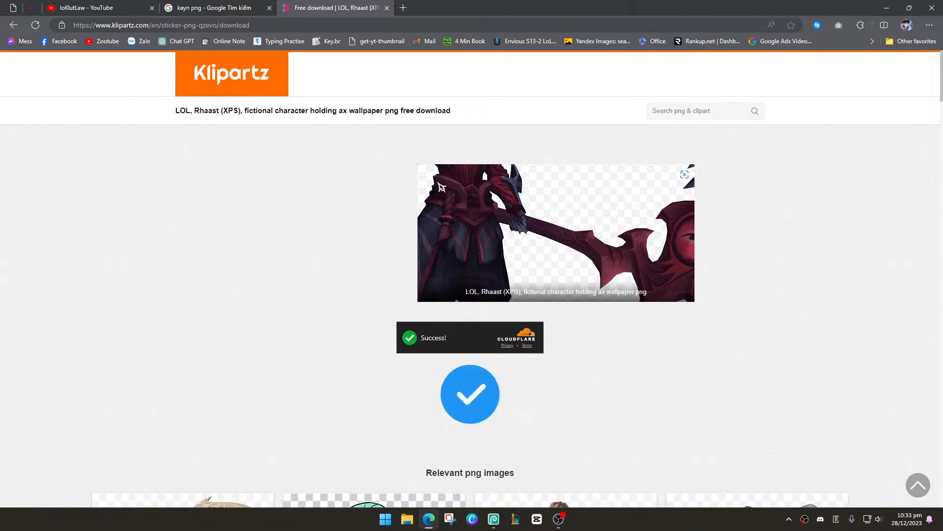
left_click(821, 74)
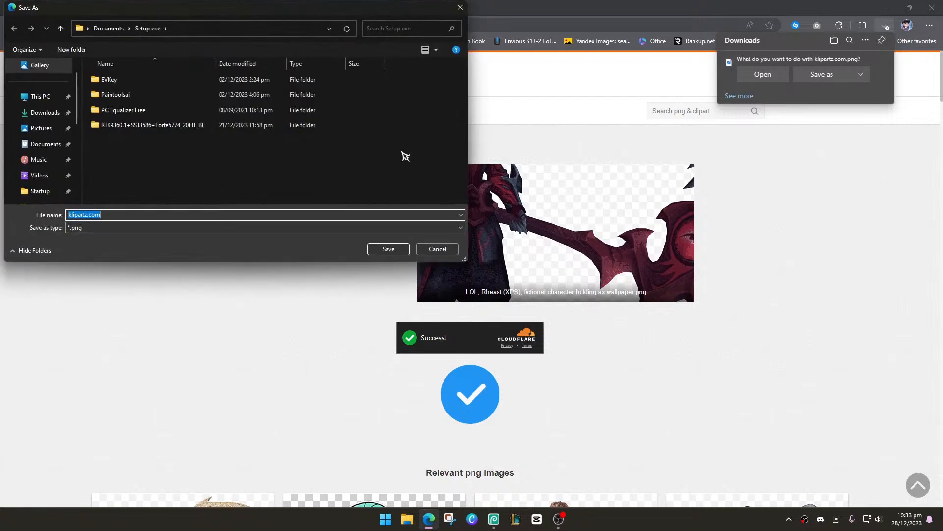
type("Rhasst png")
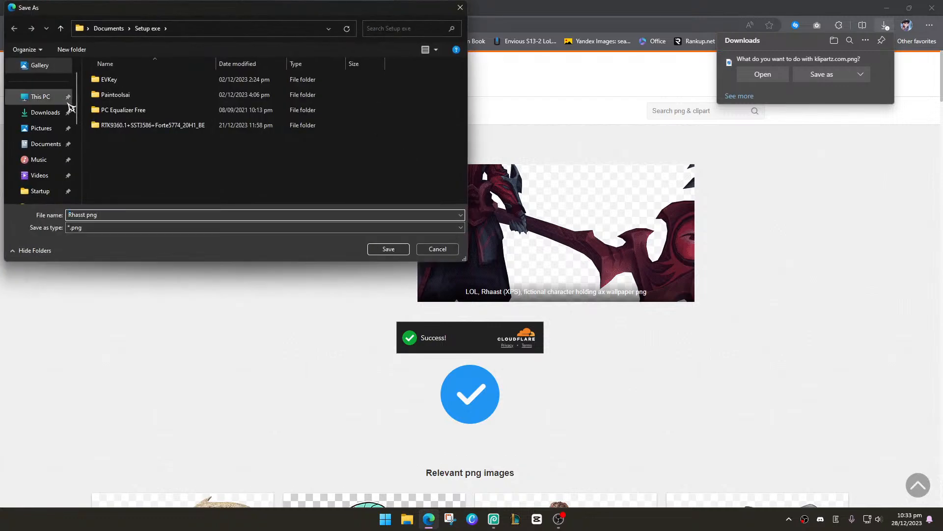
Create a folder named "Practise" in Documents > Thumbnail and save the PNG in it
left_click(45, 112)
left_click(45, 143)
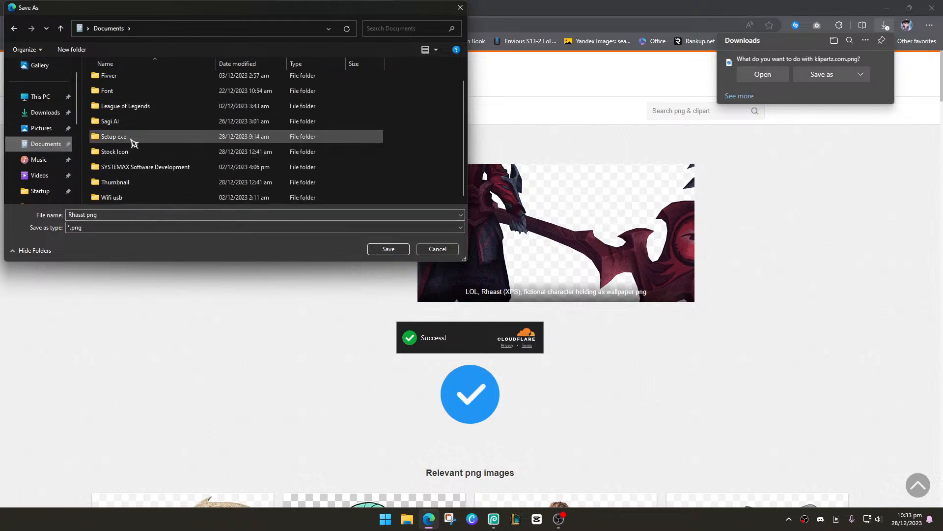
double_click(126, 184)
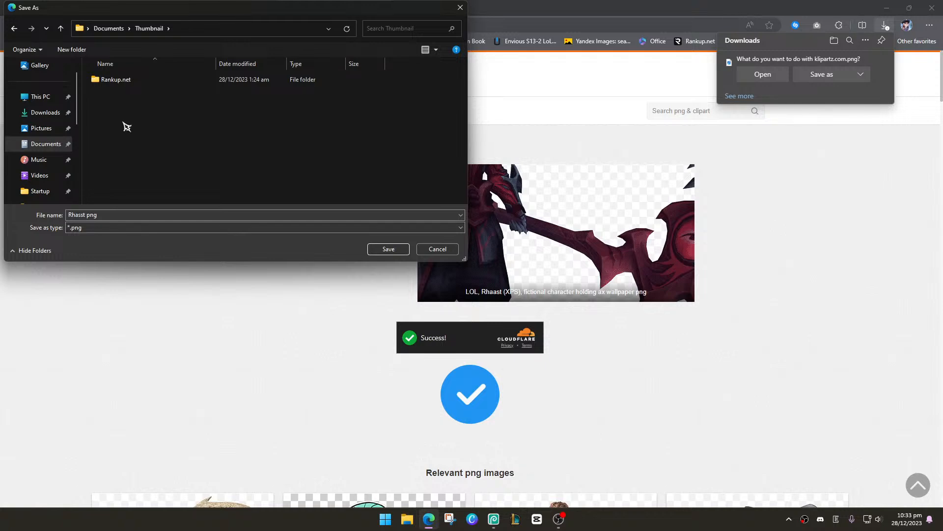
right_click(124, 123)
mouse_move(158, 227)
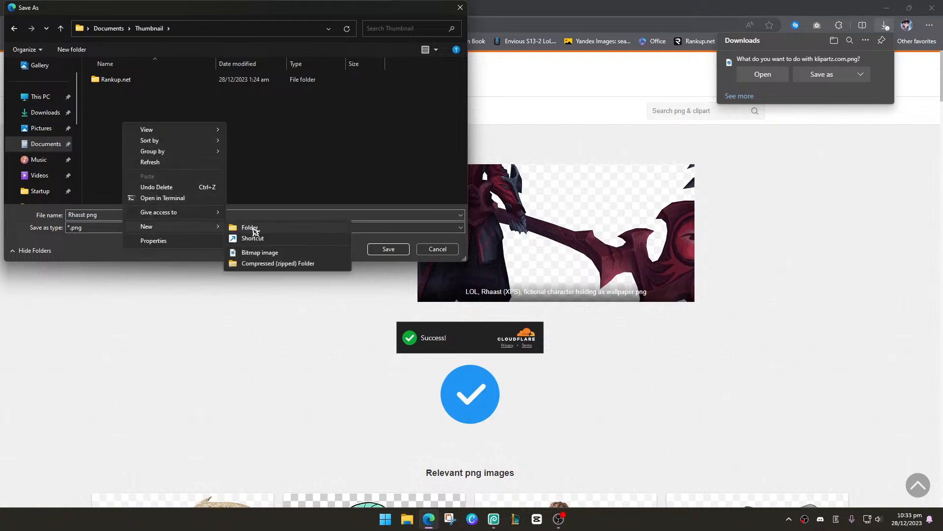
left_click(248, 227)
type("Pr")
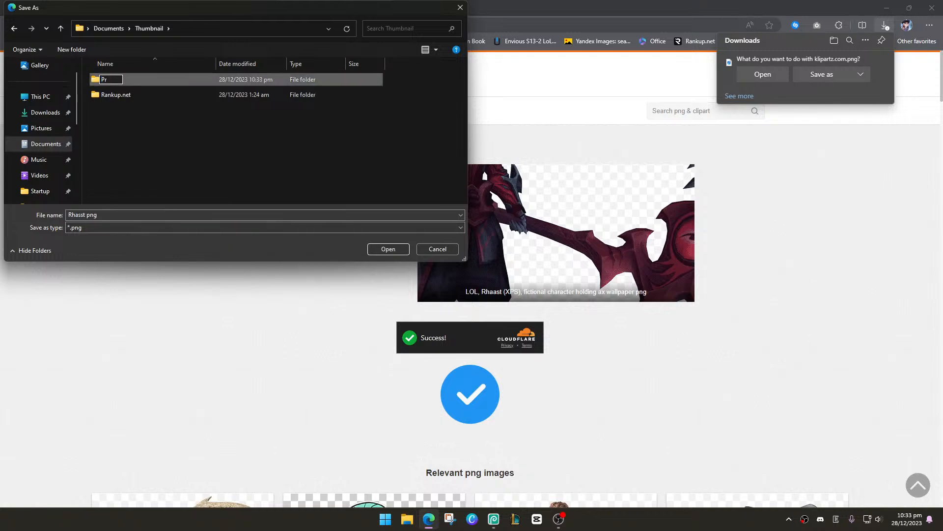
type("actise")
key("Return")
double_click(131, 80)
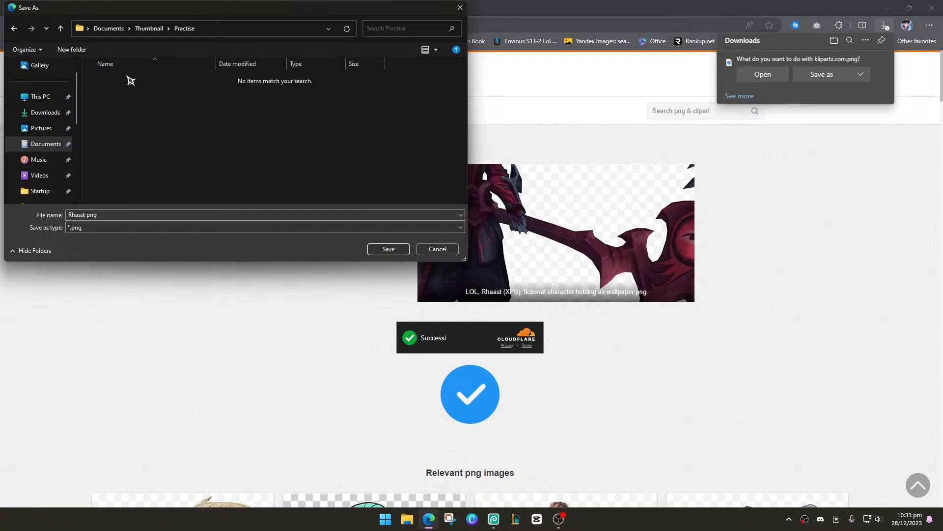
left_click(390, 249)
Switch to Photopea and place the recent "Rhasst png" file from File Explorer onto the canvas
key("alt+Tab")
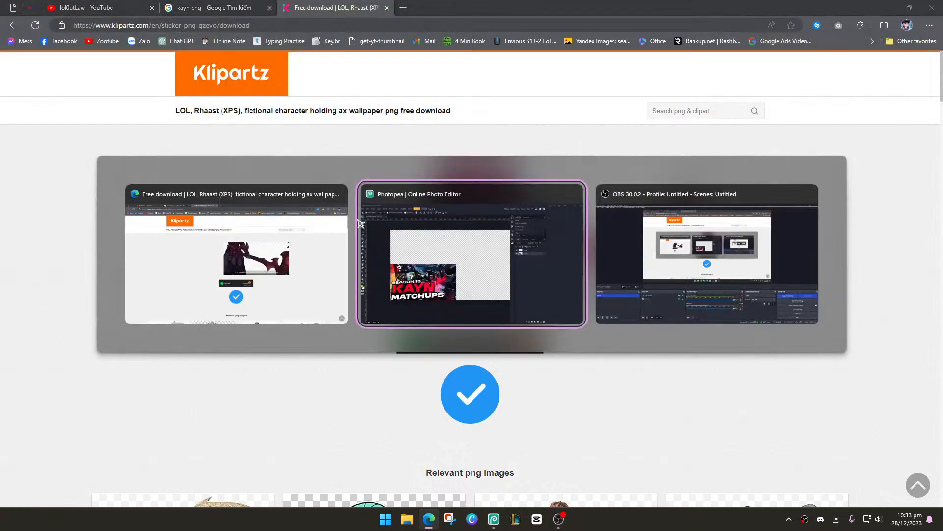
left_click(10, 23)
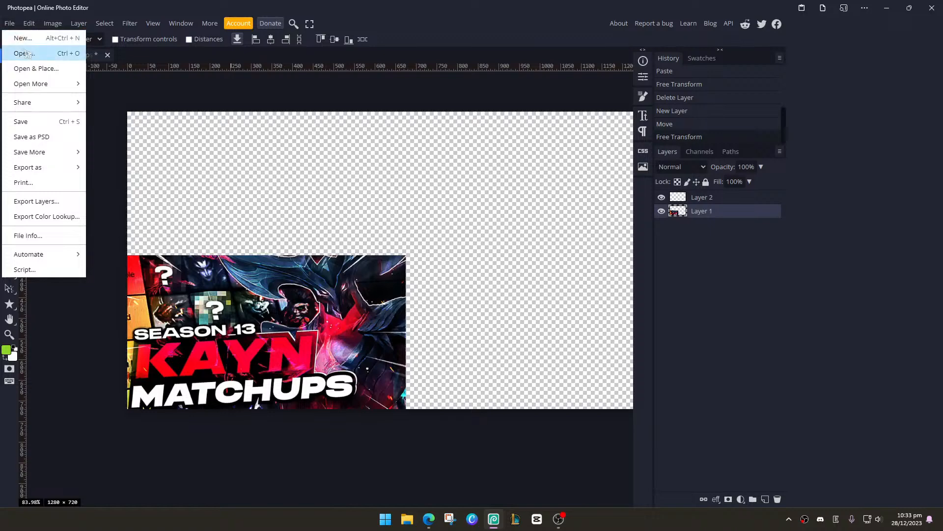
left_click(110, 286)
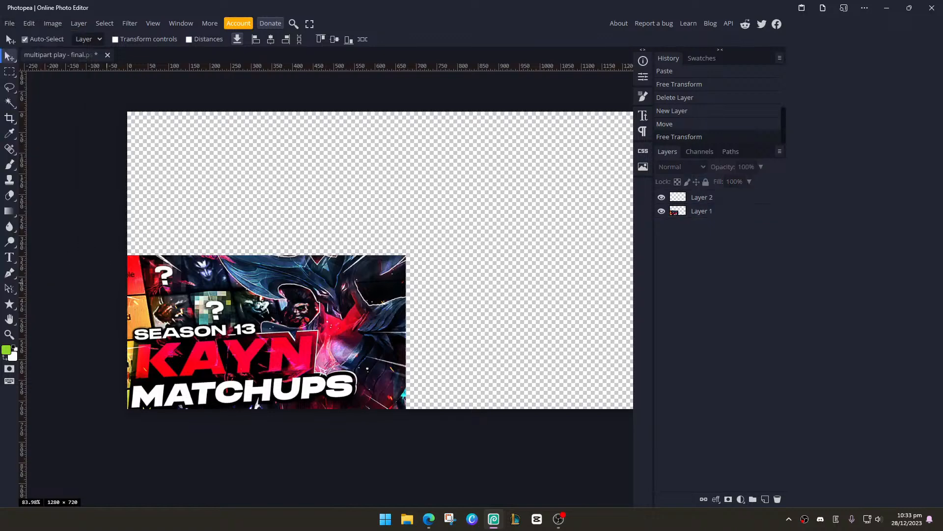
left_click(408, 518)
scroll(159, 268, "down", 3)
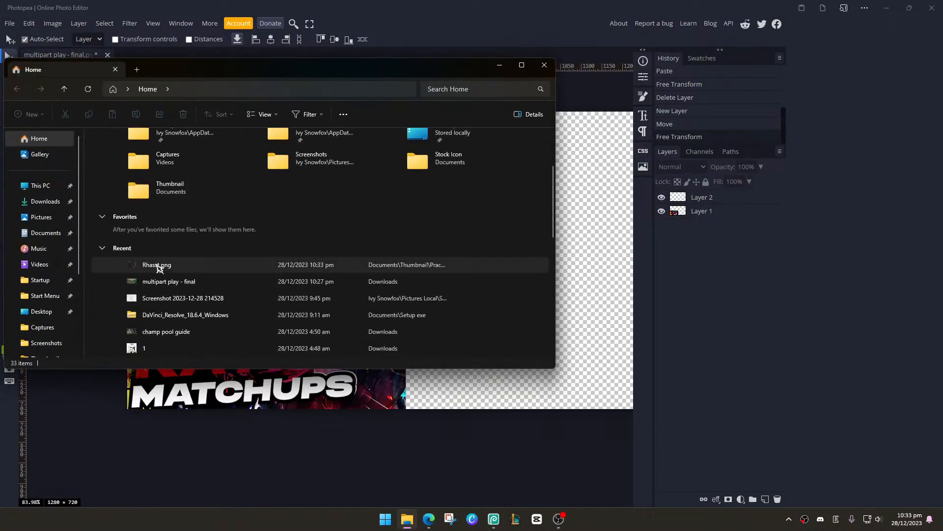
left_click_drag(159, 268, 566, 263)
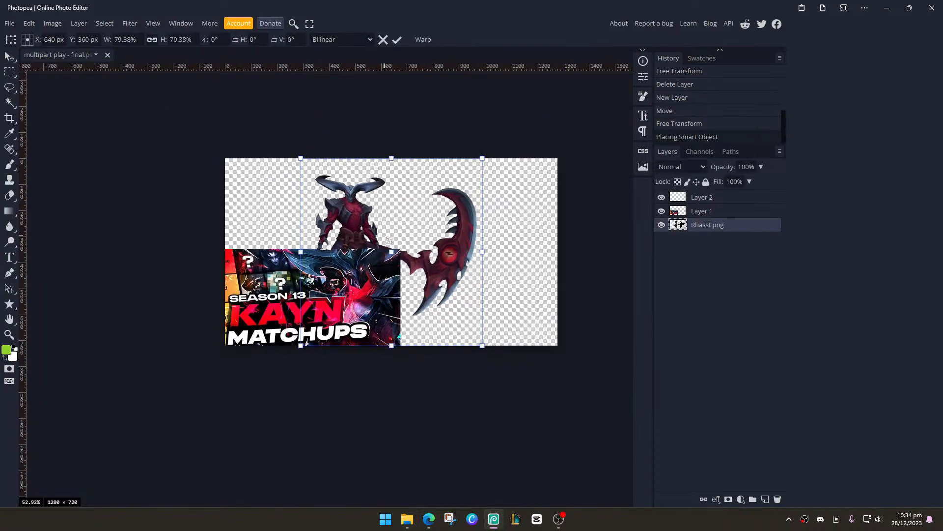
Mirror the placed Rhaast figure horizontally at about 76% width and position it at about X 816 px, Y 360 px
scroll(390, 241, "down", 2)
left_click_drag(390, 240, 424, 234)
scroll(459, 245, "up", 4)
scroll(423, 234, "down", 3)
left_click_drag(523, 251, 192, 248)
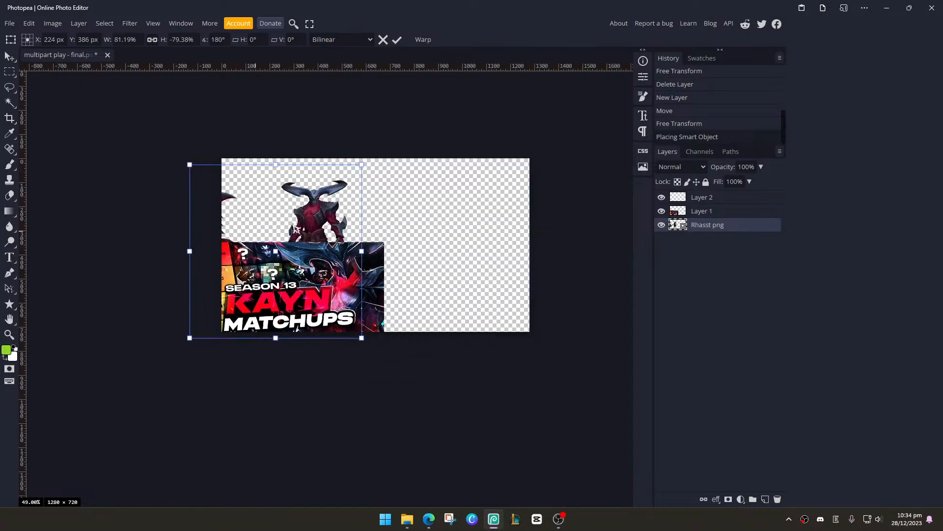
left_click_drag(305, 236, 441, 229)
scroll(441, 229, "up", 6)
scroll(444, 227, "down", 2)
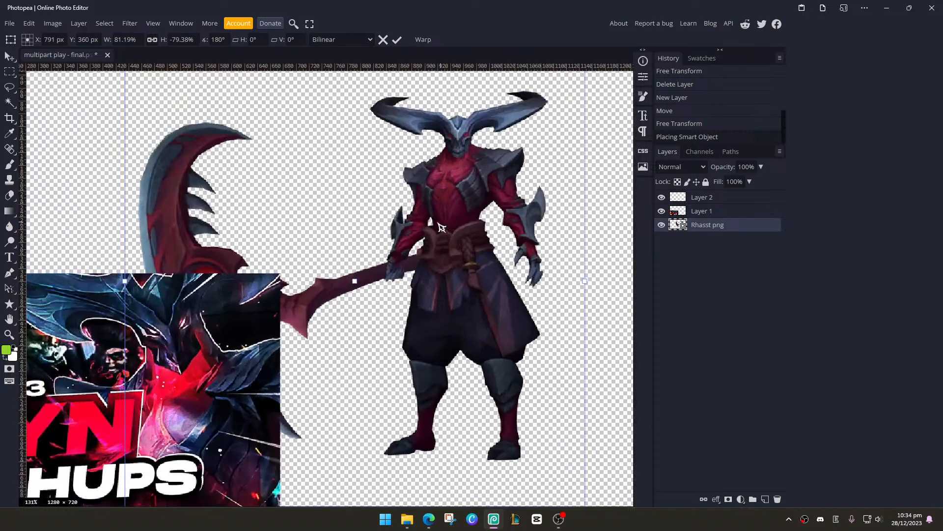
left_click_drag(190, 269, 215, 269)
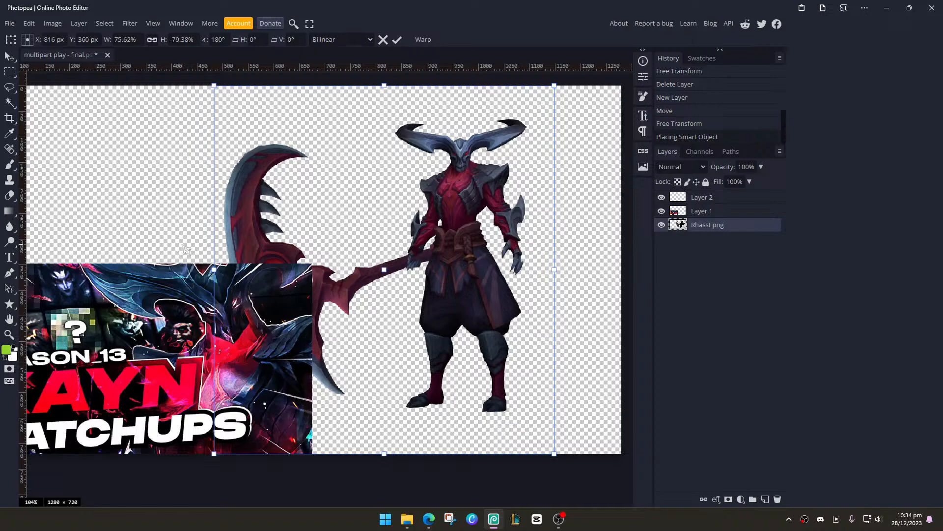
scroll(321, 231, "down", 5)
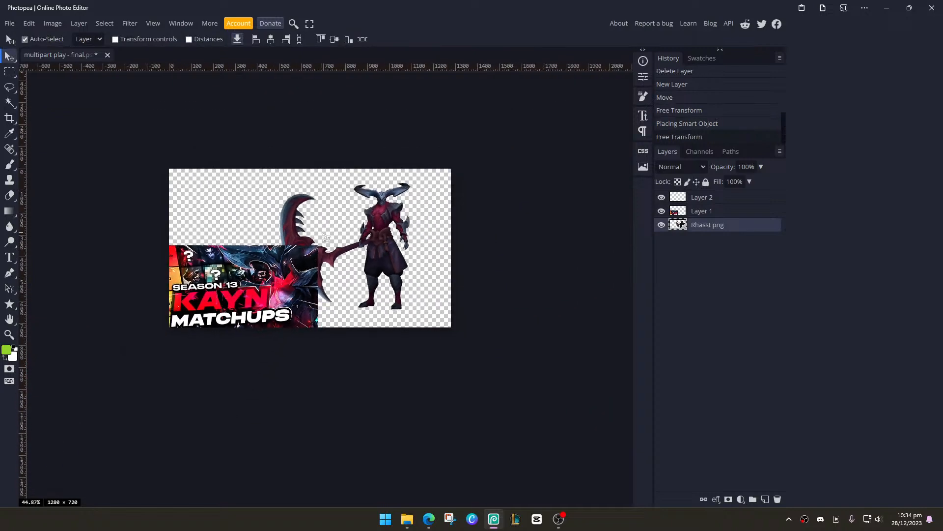
Enlarge the Rhaast figure to about 229% width and 240% height and rotate it to about 166°
left_click_drag(421, 327, 581, 456)
left_click_drag(414, 294, 333, 293)
scroll(332, 294, "down", 4)
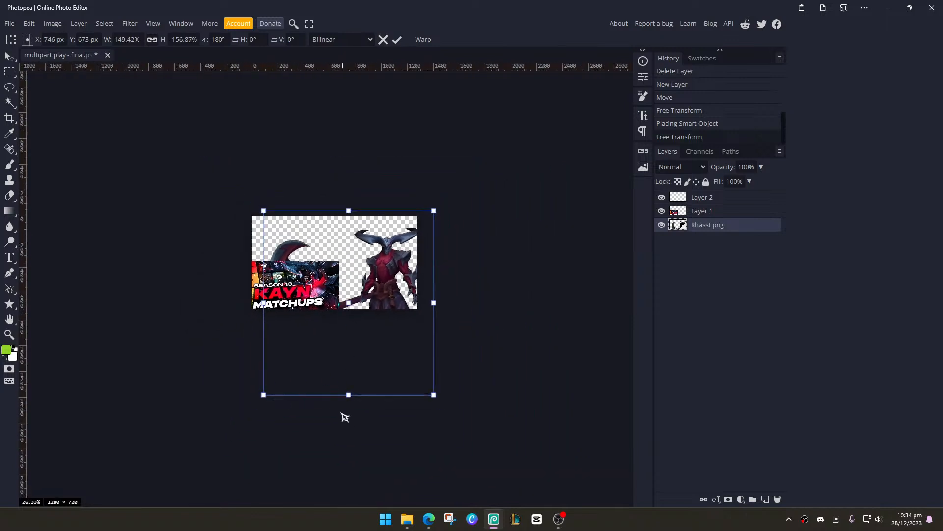
left_click_drag(340, 406, 368, 406)
mouse_move(374, 334)
left_mouse_down()
mouse_move(374, 345)
mouse_move(368, 335)
left_mouse_up()
left_click_drag(444, 373, 514, 439)
mouse_move(393, 365)
left_mouse_down()
mouse_move(393, 379)
mouse_move(387, 372)
left_mouse_up()
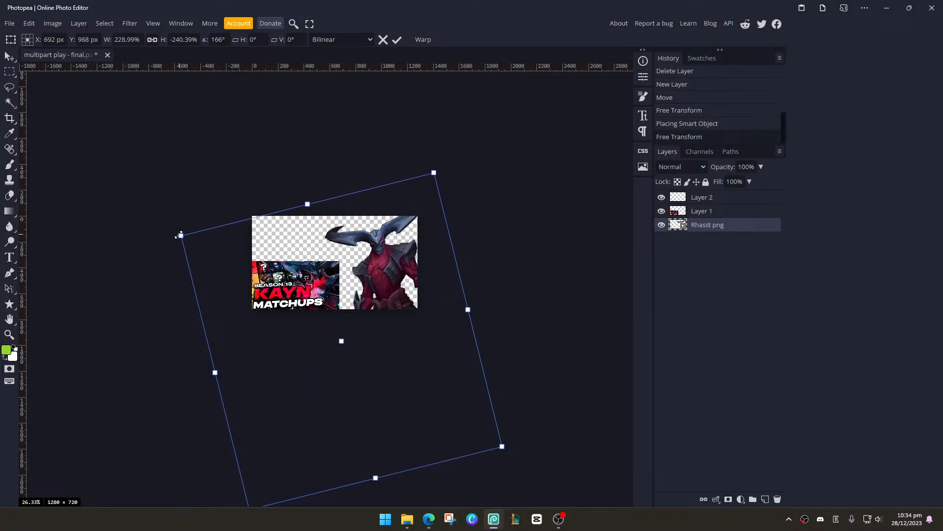
Enlarge the Rhaast figure to about 305% width and 321% height, rotated to about 168.8° at about X 526 px, Y 1125 px
left_click_drag(178, 234, 74, 164)
left_click_drag(334, 267, 387, 328)
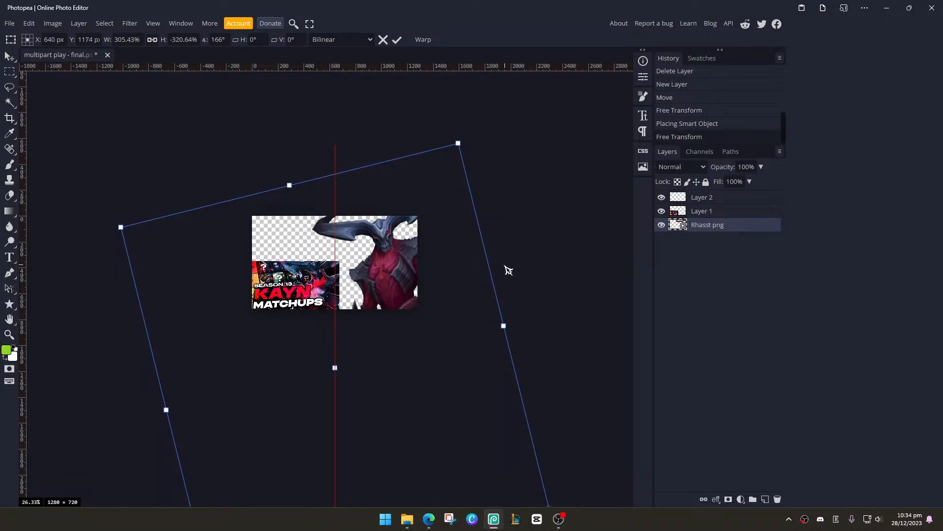
left_click_drag(497, 266, 500, 284)
left_click_drag(418, 290, 401, 286)
left_click_drag(495, 282, 489, 276)
left_click_drag(427, 288, 432, 290)
Compare the figure with the reference thumbnail and shift it to about X 545 px, Y 1142 px
scroll(303, 261, "up", 8)
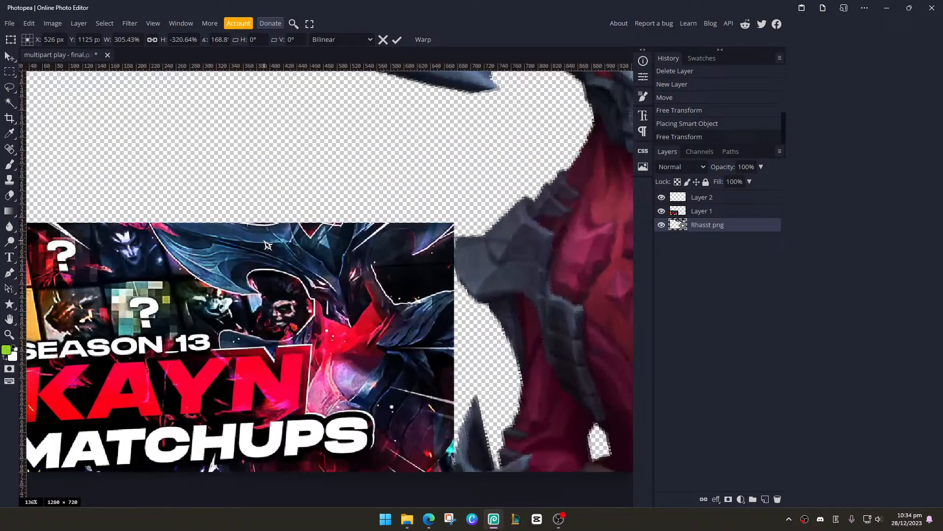
scroll(358, 248, "down", 6)
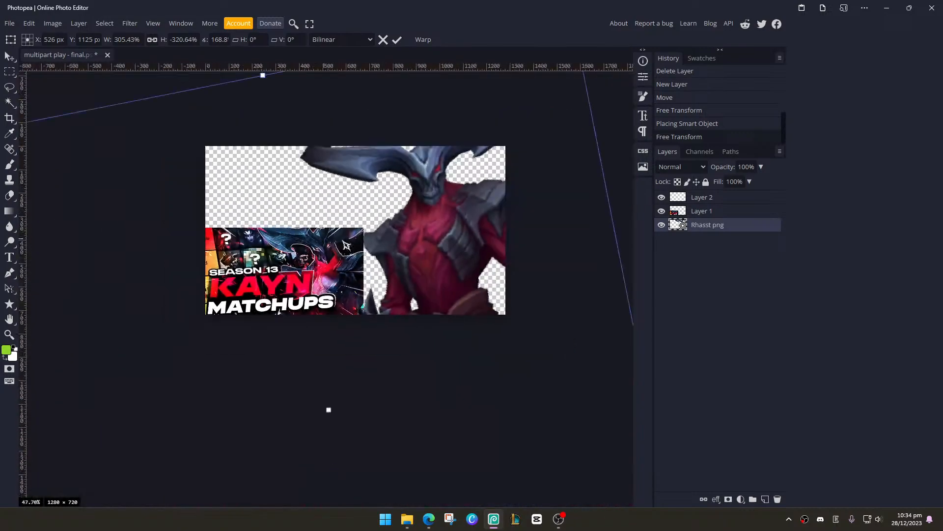
left_click_drag(429, 240, 437, 249)
scroll(290, 238, "up", 4)
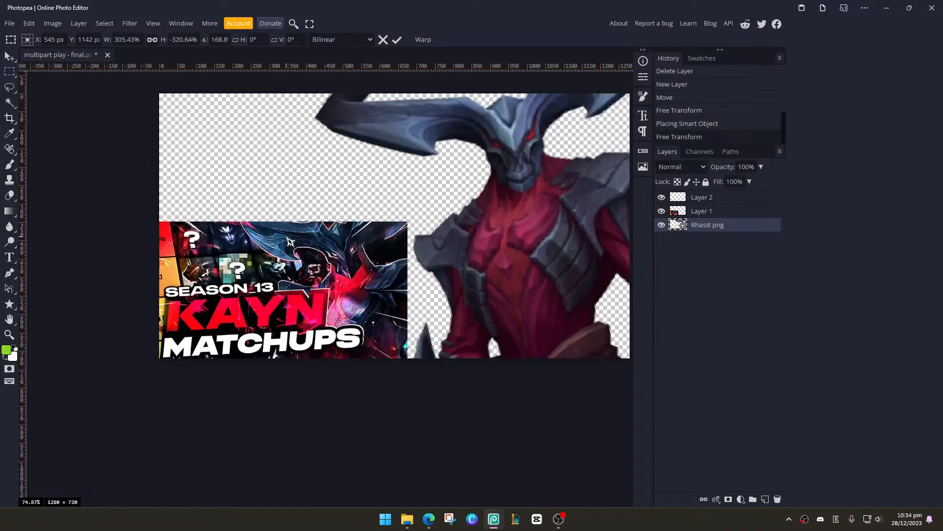
scroll(294, 241, "up", 2)
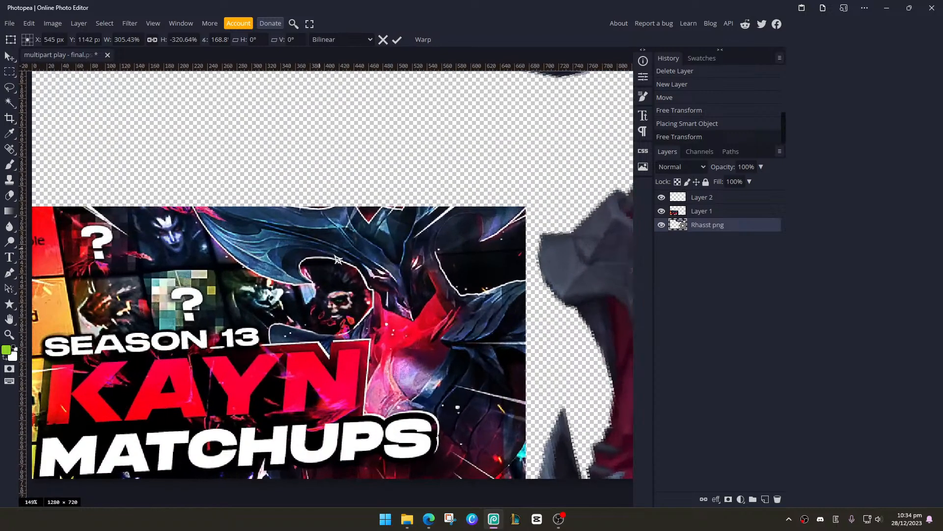
scroll(298, 266, "down", 3)
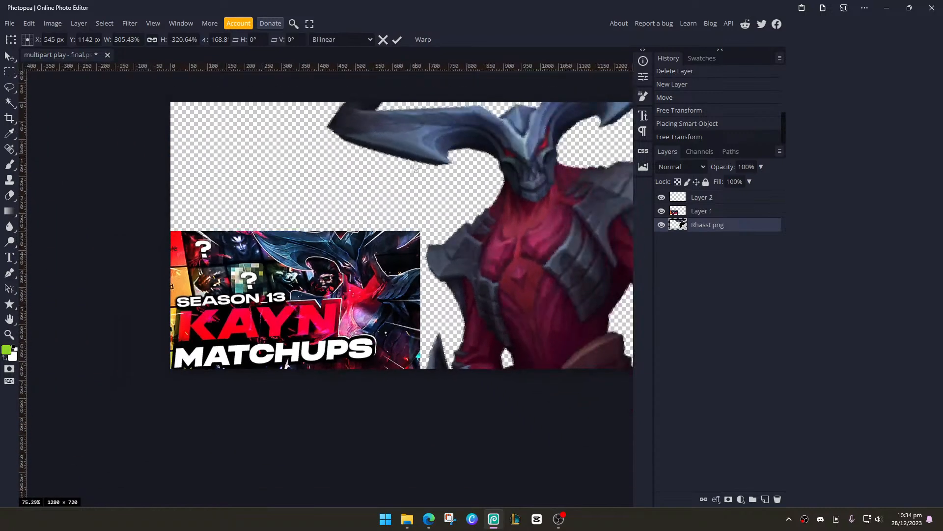
scroll(415, 168, "down", 3)
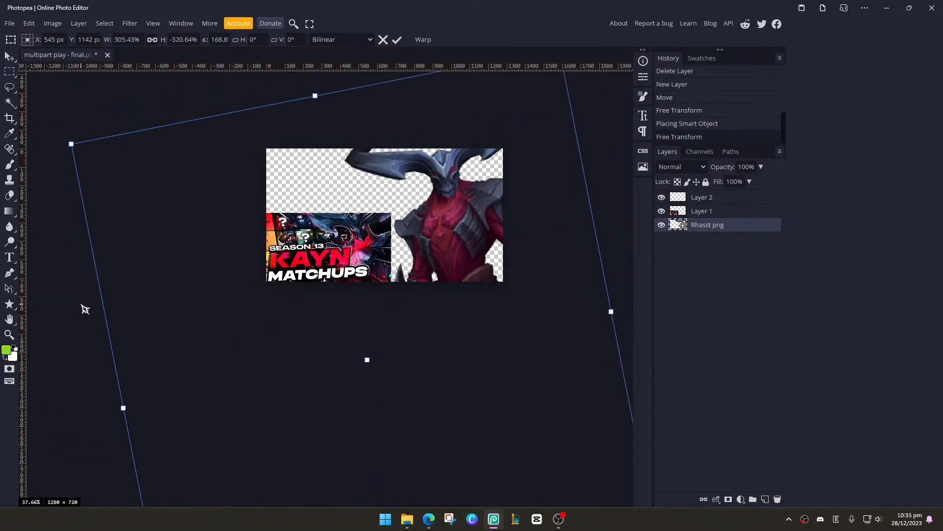
Rotate the Rhaast figure to about 172.7°, position it at about X 505 px, Y 1137 px, and apply the transform
left_click_drag(90, 305, 87, 275)
mouse_move(392, 294)
left_mouse_down()
mouse_move(383, 284)
mouse_move(381, 297)
mouse_move(389, 281)
left_mouse_up()
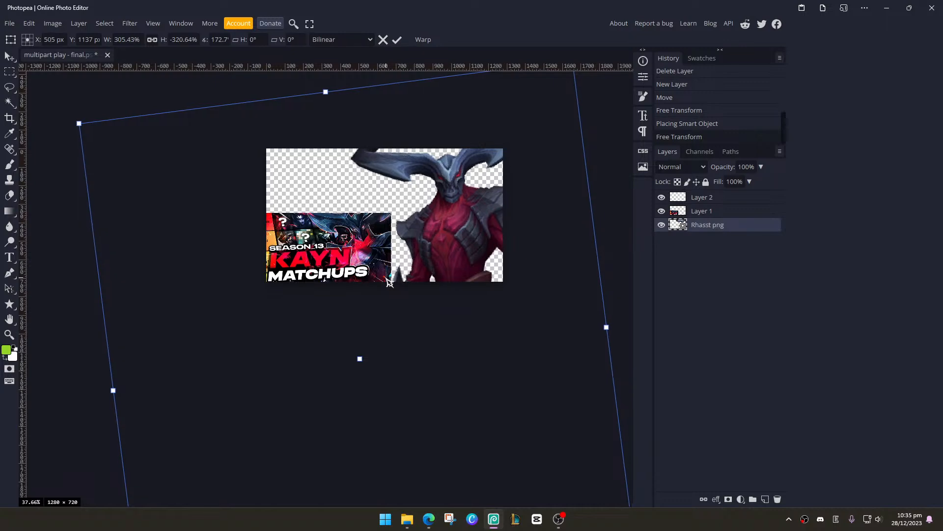
scroll(395, 278, "up", 3)
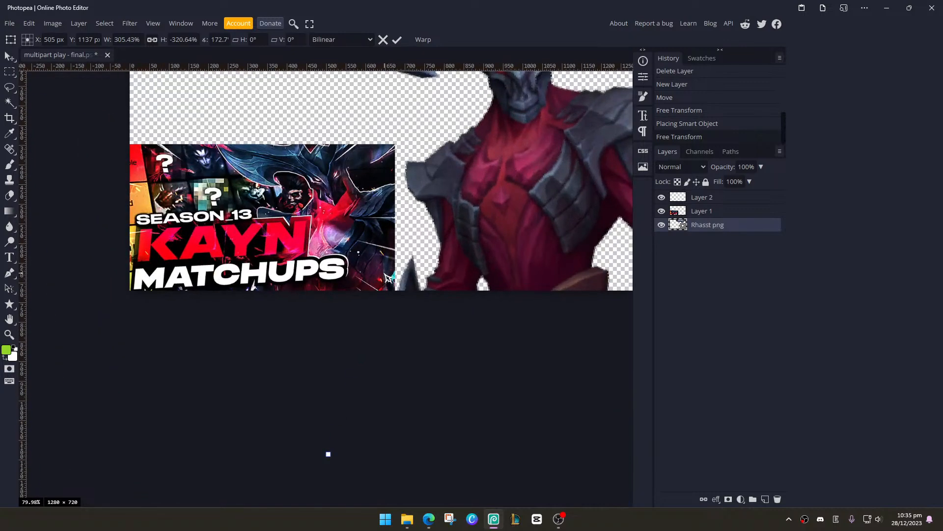
scroll(389, 279, "down", 3)
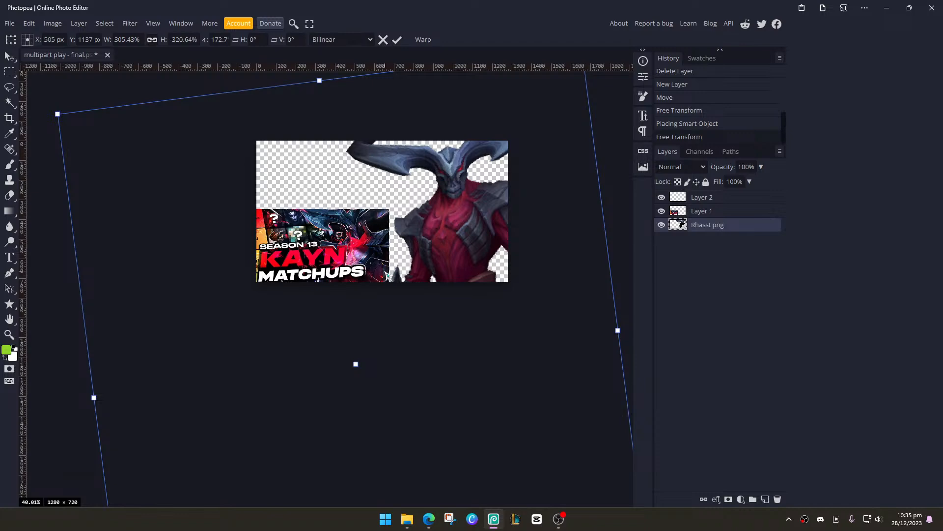
key("Return")
Move the Rhaast figure's layer above Layer 2 to the top of the layer stack
scroll(422, 219, "up", 3)
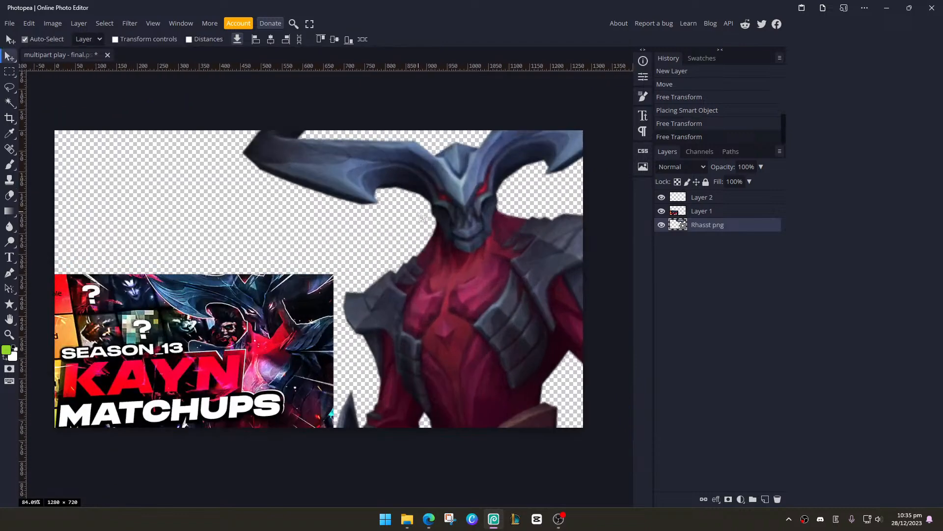
scroll(423, 218, "down", 1)
left_click_drag(719, 229, 721, 195)
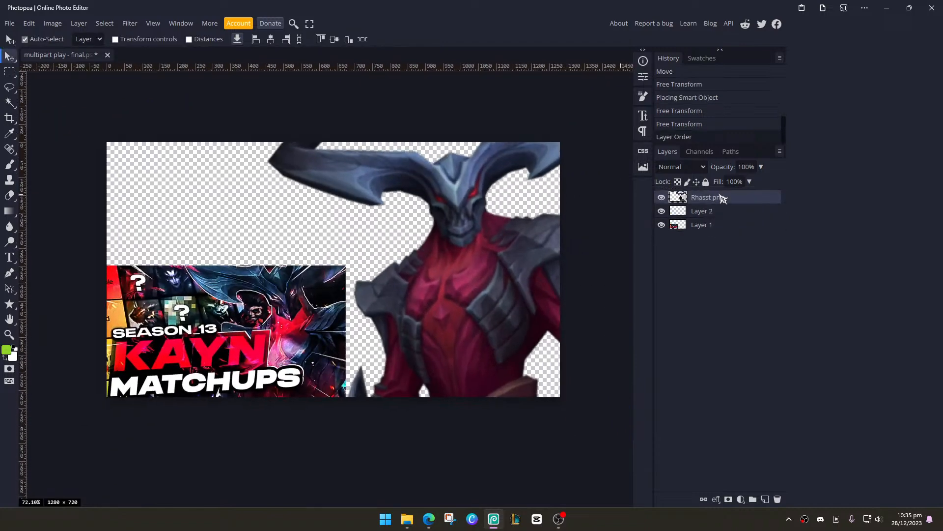
Try the basic Sharpen filter on the Rhaast layer and undo it
left_click(136, 26)
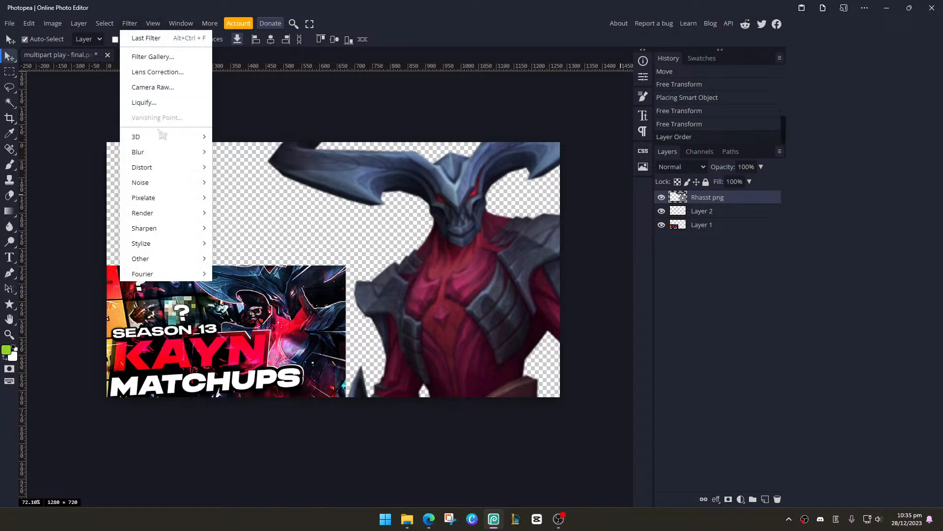
mouse_move(201, 232)
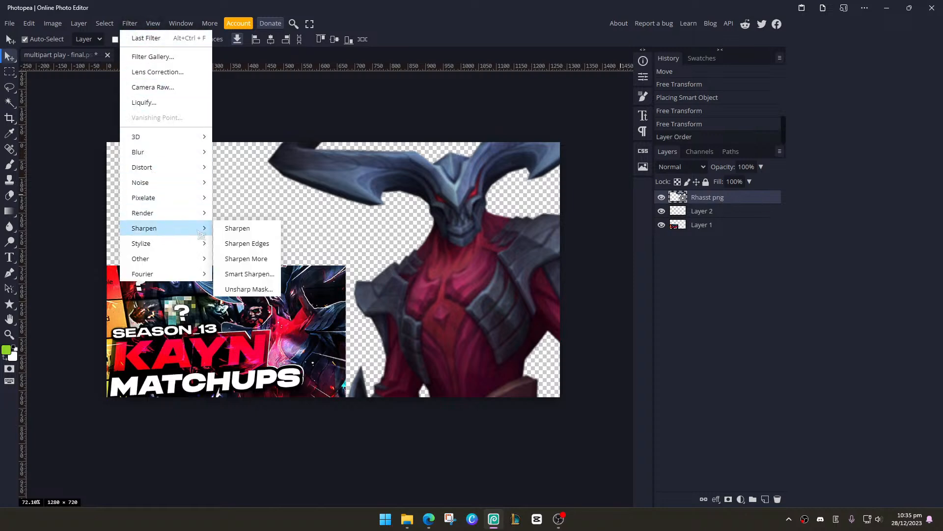
left_click(249, 233)
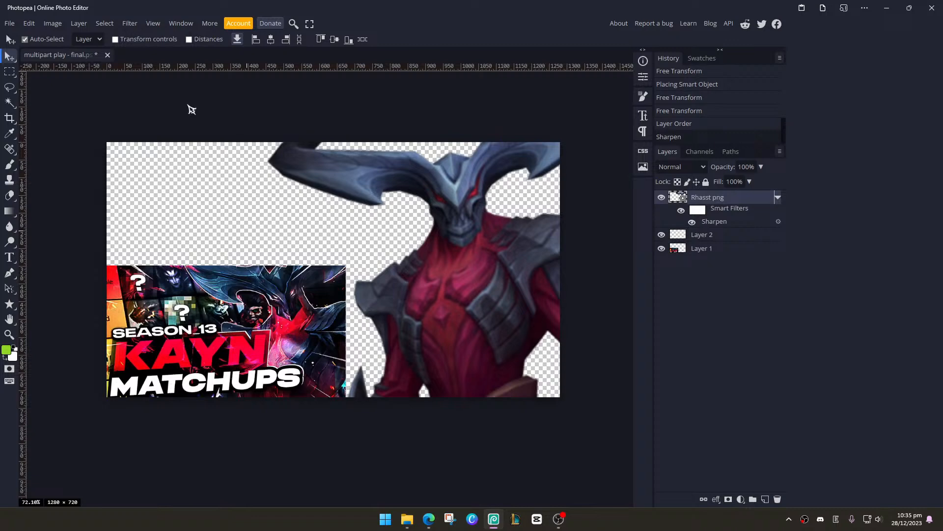
key("ctrl+z")
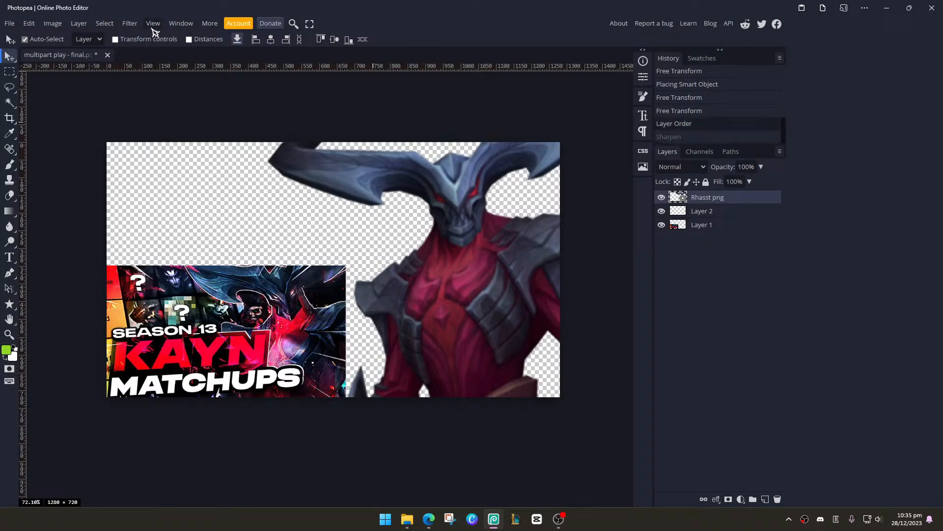
Apply an Unsharp Mask filter to the Rhaast layer with the amount set to about 164%
left_click(130, 23)
mouse_move(156, 229)
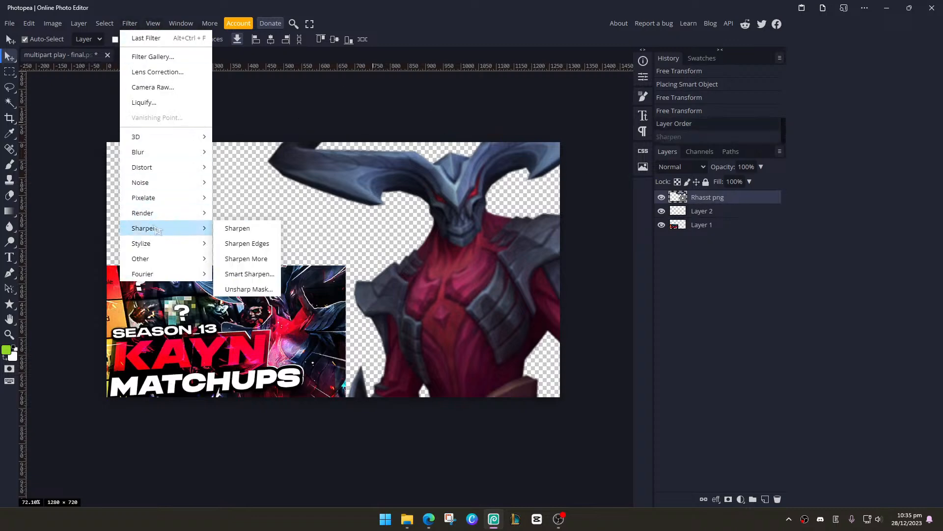
left_click(249, 289)
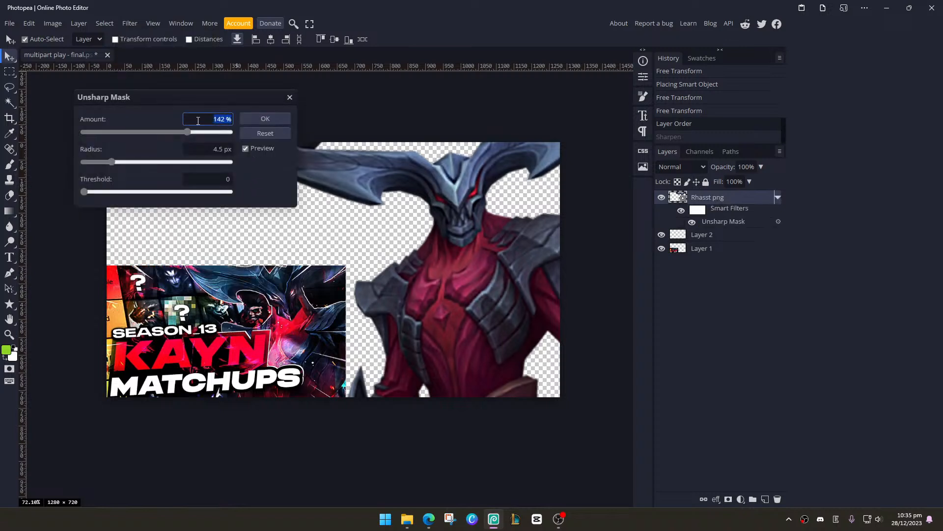
left_click_drag(190, 137, 212, 136)
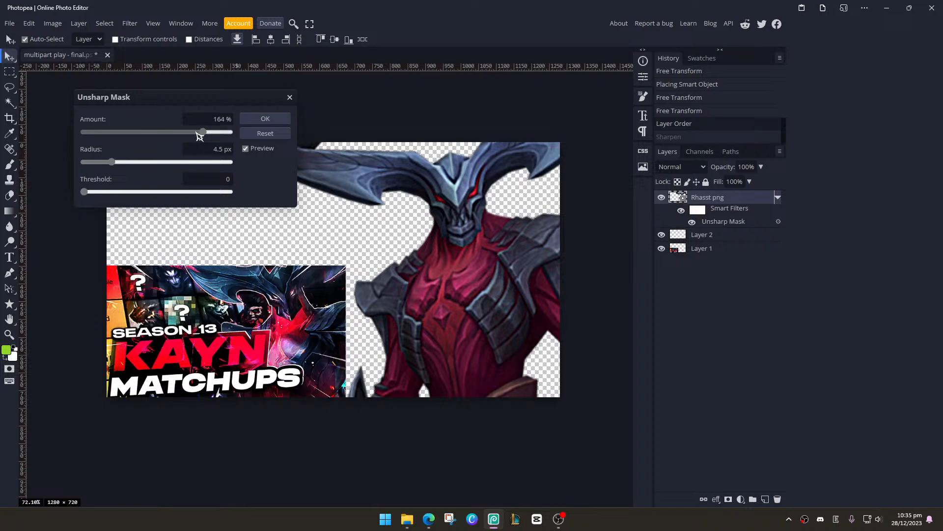
left_click(265, 119)
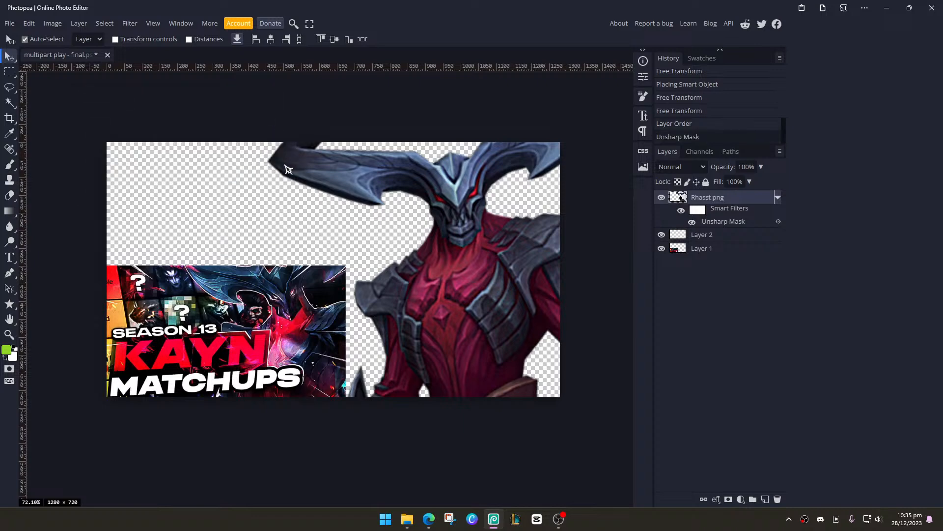
scroll(313, 174, "down", 2)
scroll(312, 175, "up", 2)
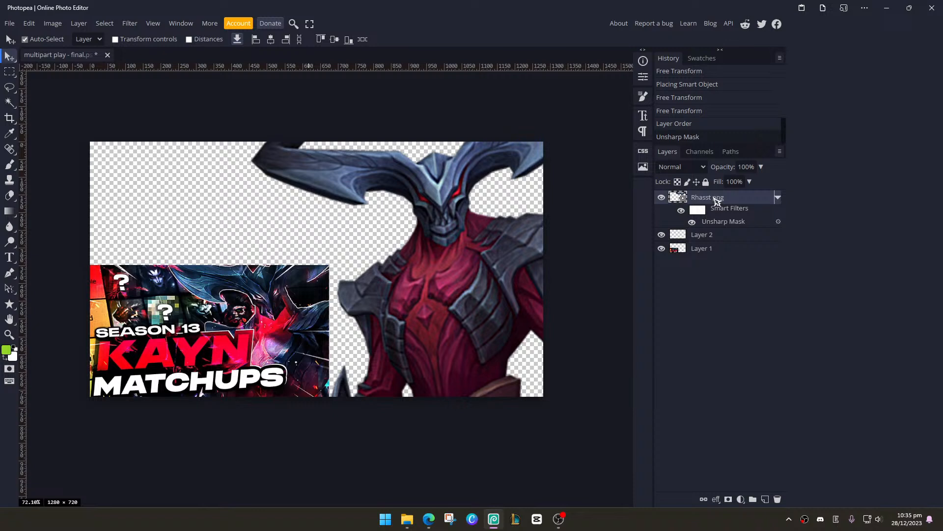
Duplicate the sharpened Rhaast layer and delete the original beneath the copy
key("ctrl+j")
left_click(736, 240)
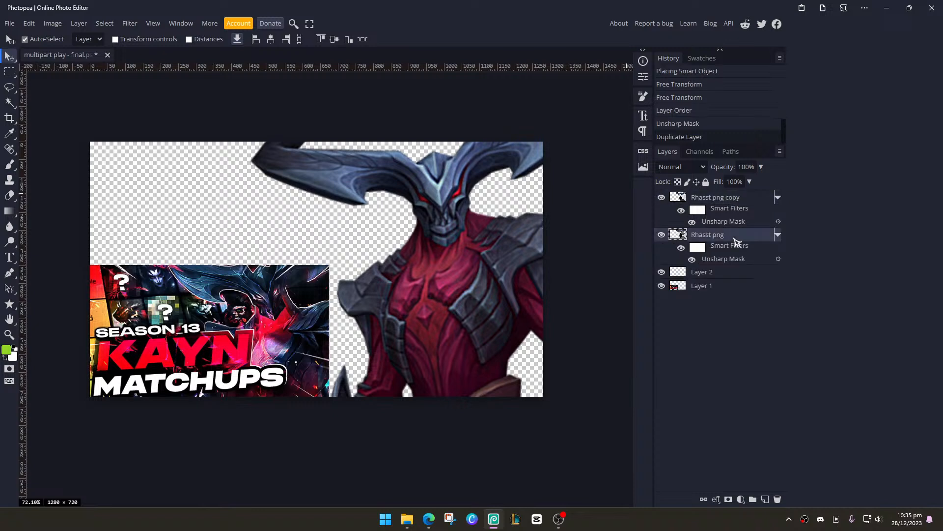
left_click(700, 250)
key("Delete")
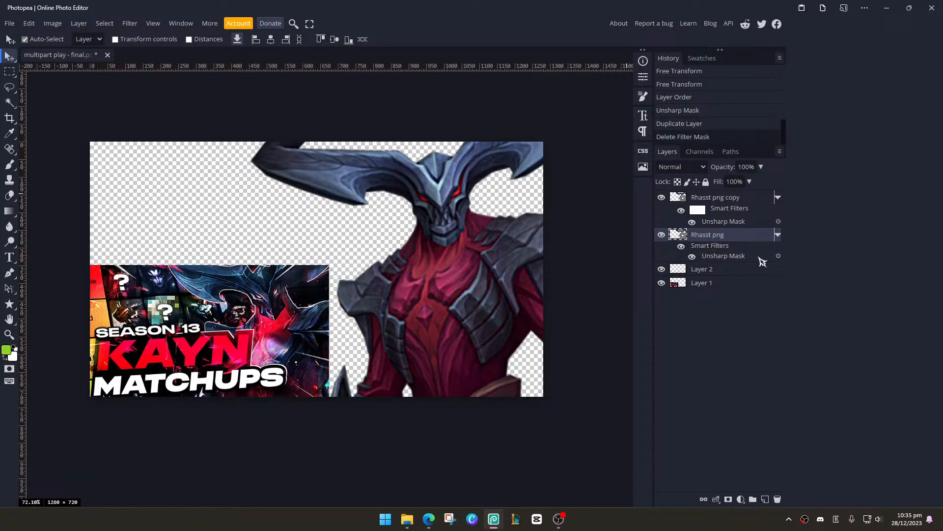
key("Delete")
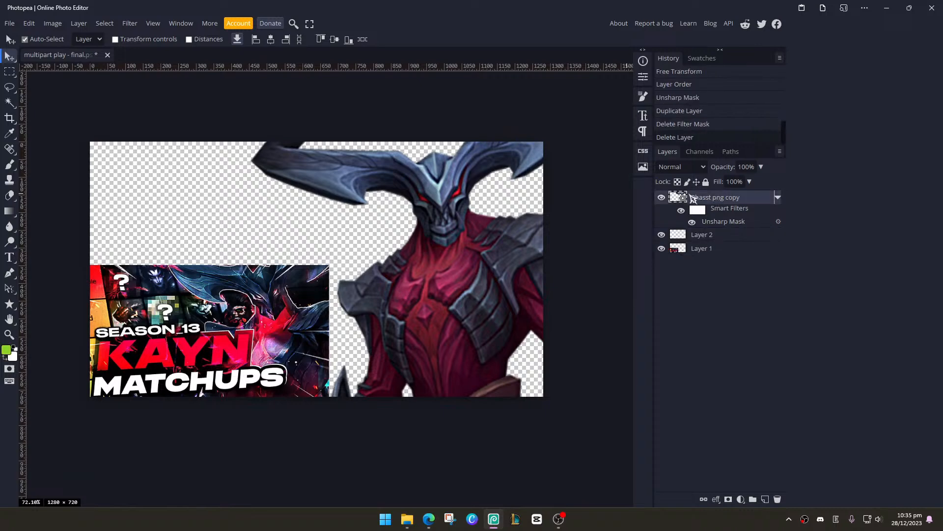
Duplicate the Rhaast copy, compare the figure with the reference's outline, and delete the lower duplicate
right_click(744, 200)
key("ctrl+j")
double_click(750, 236)
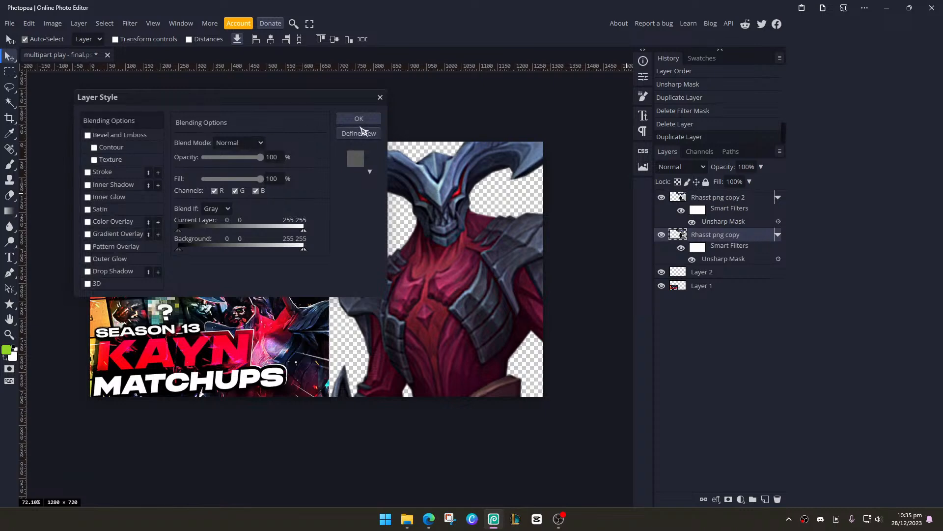
left_click(373, 100)
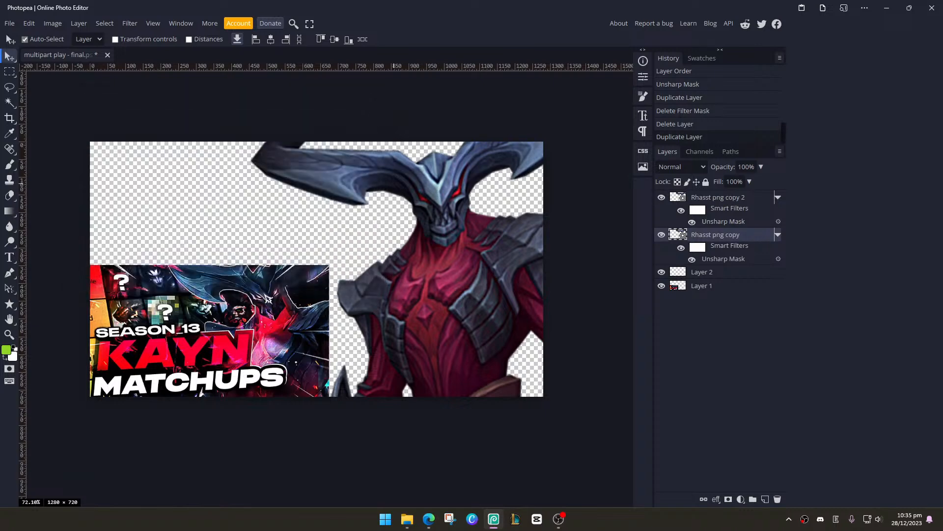
scroll(265, 298, "up", 5)
scroll(265, 308, "down", 3)
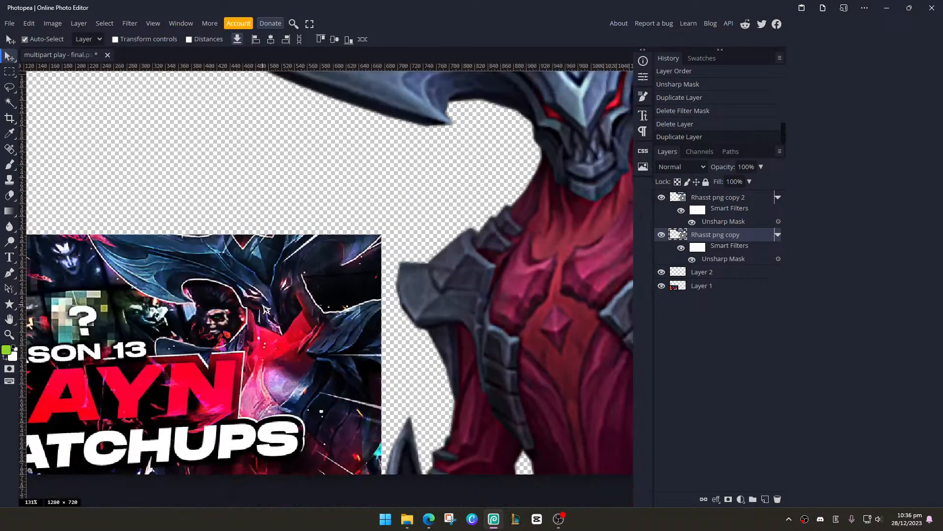
left_click(735, 210)
left_click(744, 238)
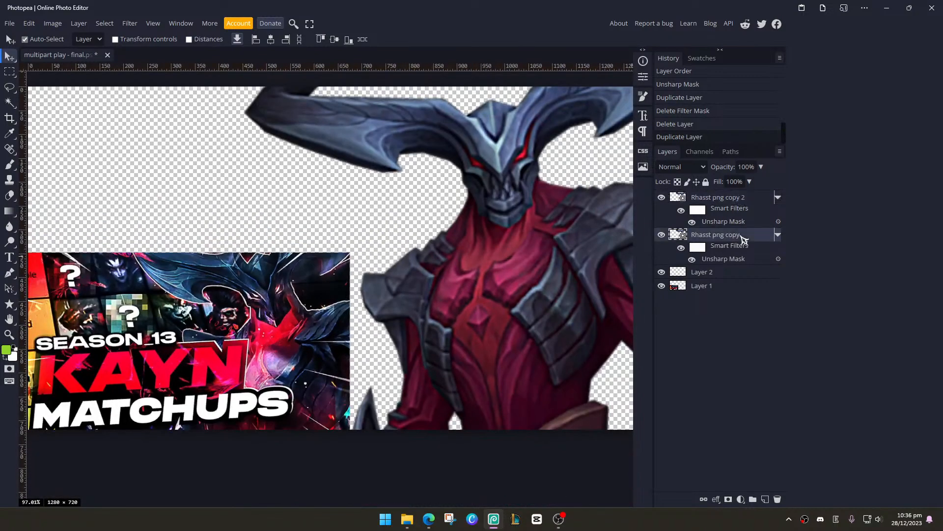
key("Delete")
Add a white (ffffff) stroke effect to the Rhaast layer, leaving Color Overlay off
double_click(757, 201)
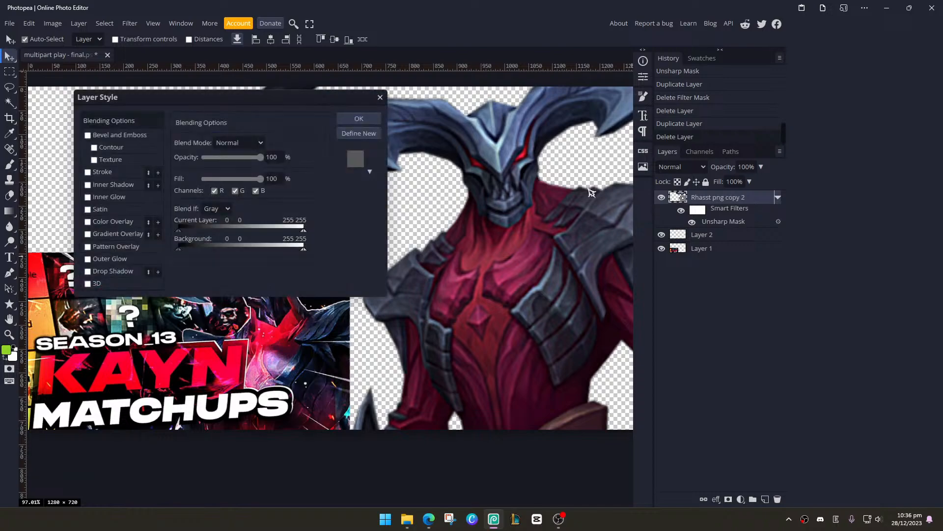
left_click(88, 221)
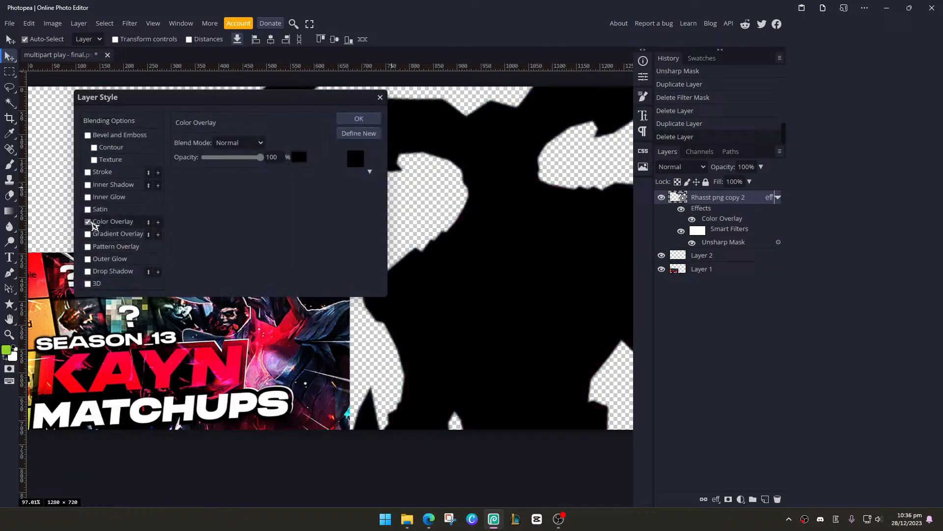
left_click(88, 222)
left_click(88, 173)
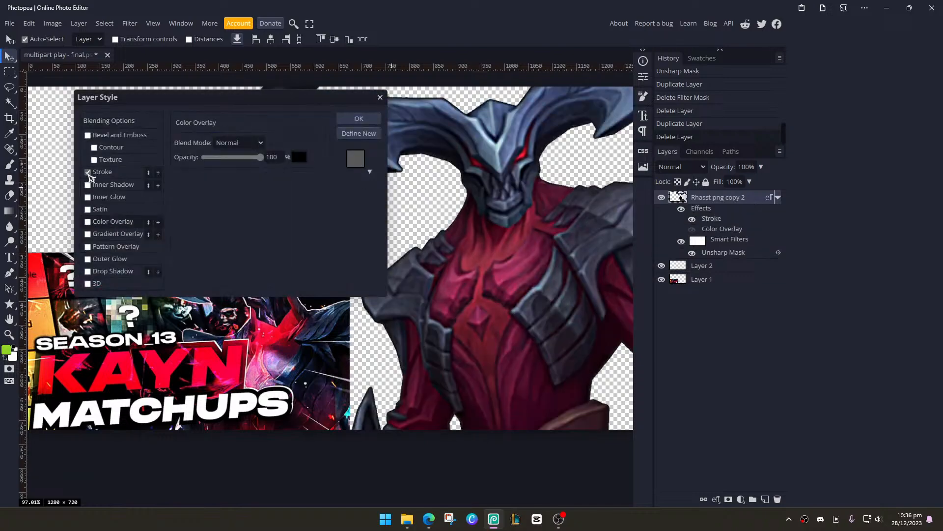
left_click(183, 221)
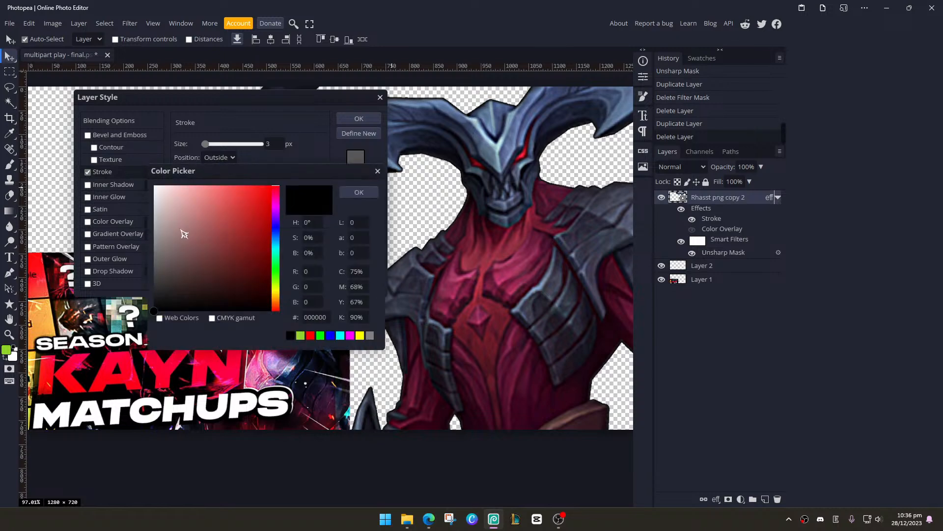
left_click(155, 186)
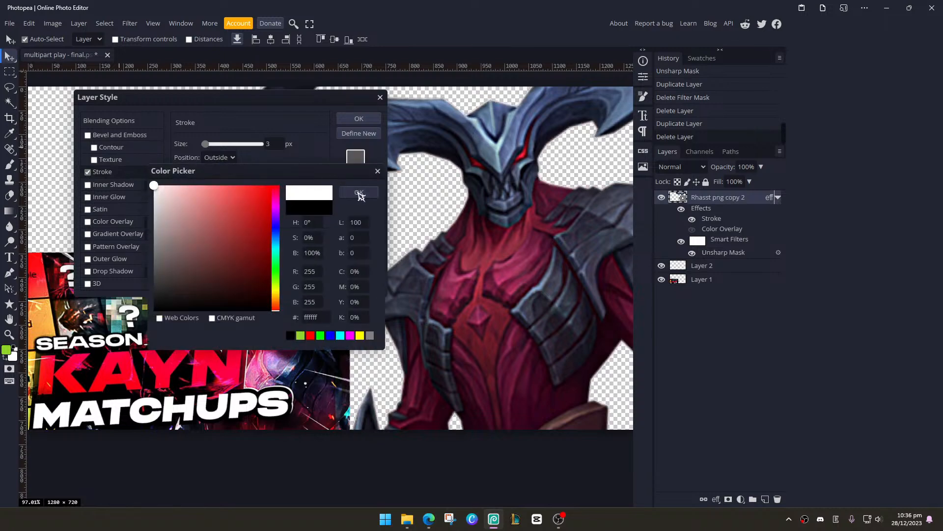
left_click(358, 192)
Set the stroke's position to Center and apply the layer style to the Rhaast figure
left_click(220, 158)
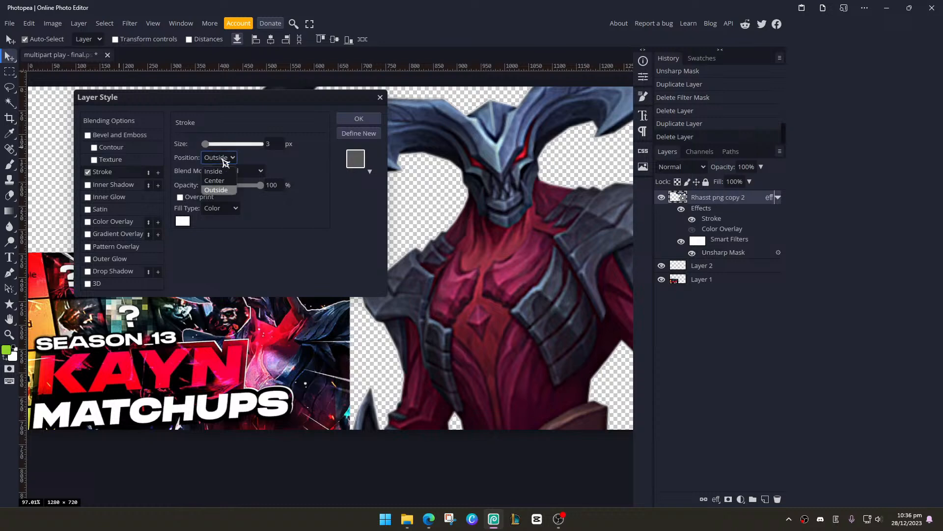
left_click(224, 159)
left_click(224, 158)
left_click(223, 188)
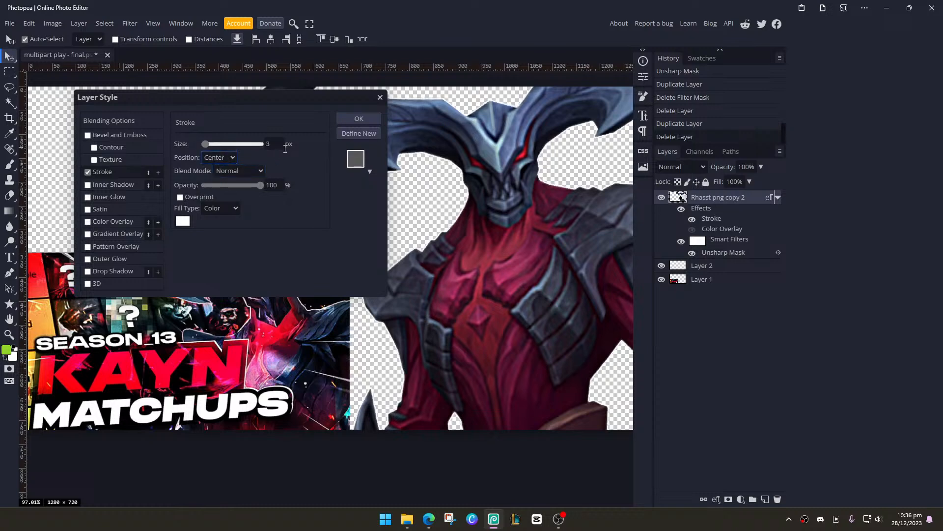
left_click(359, 122)
scroll(236, 226, "down", 5)
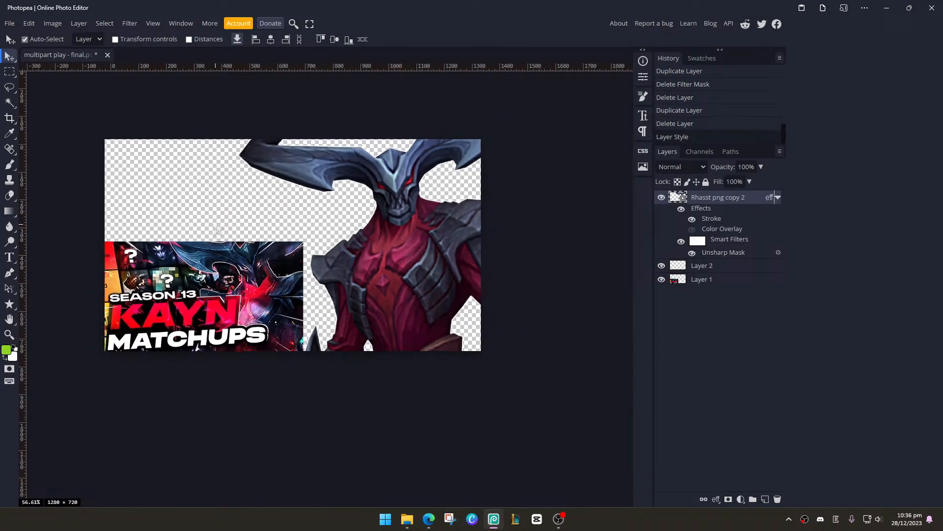
scroll(154, 241, "up", 4)
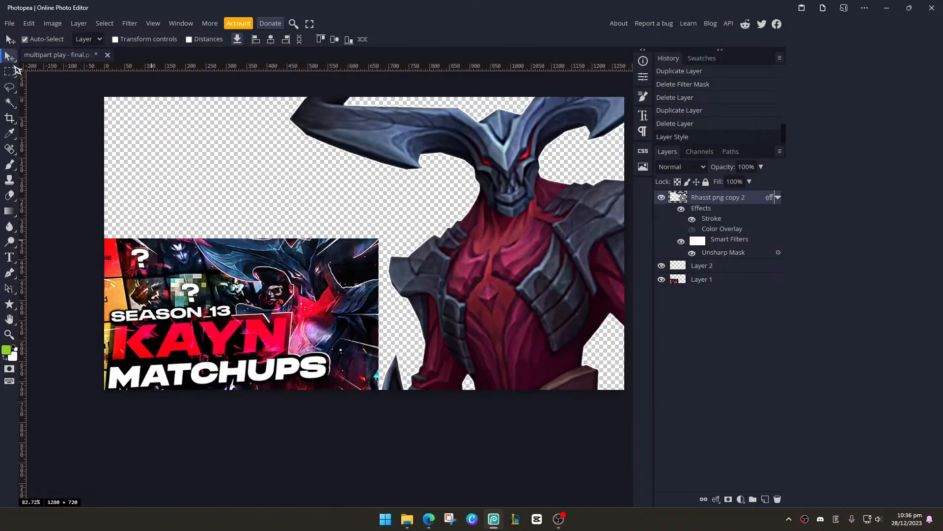
Move the reference thumbnail from the canvas corner towards the middle, so it sits partly behind the Rhaast figure
left_click_drag(231, 279, 317, 191)
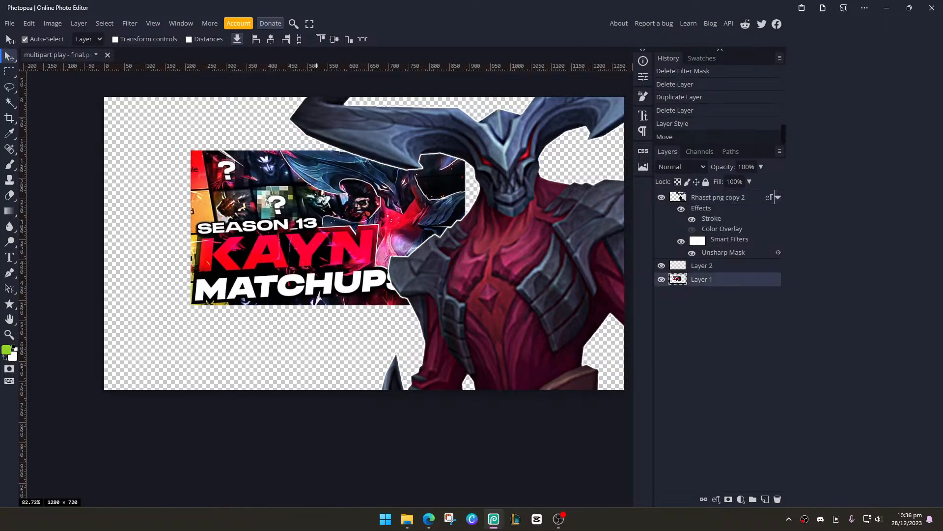
scroll(266, 206, "down", 2)
scroll(419, 243, "up", 2)
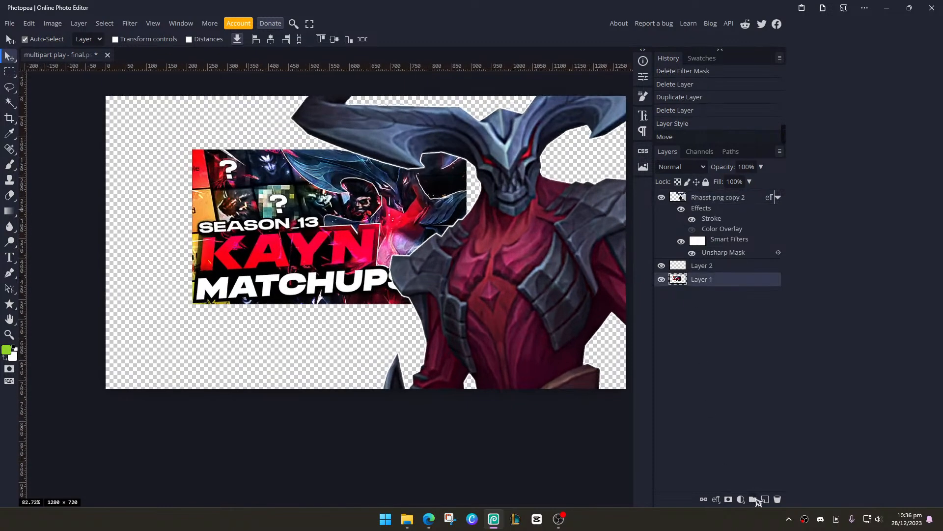
Add a new layer at the bottom of the layer stack and name it bgf
left_click(765, 499)
mouse_move(706, 293)
left_mouse_down()
mouse_move(706, 301)
mouse_move(715, 296)
left_mouse_up()
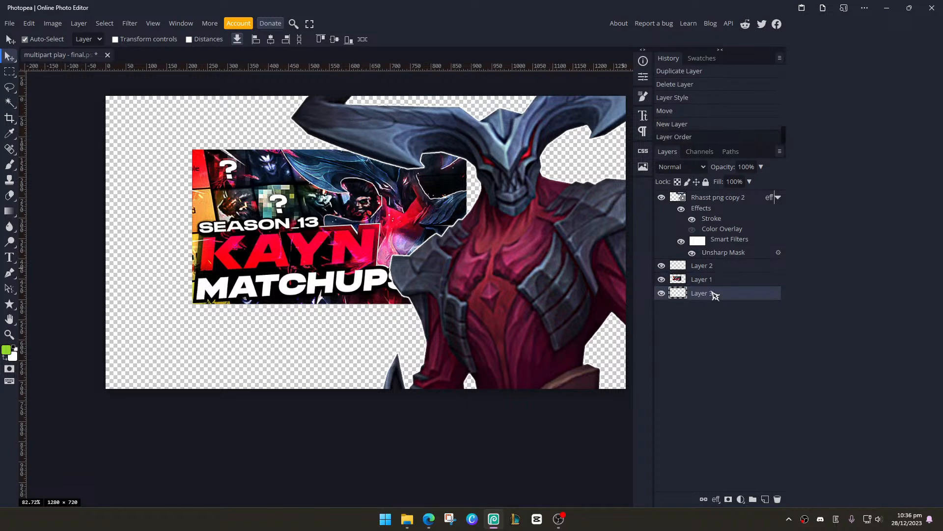
double_click(708, 293)
type("bgf")
key("Return")
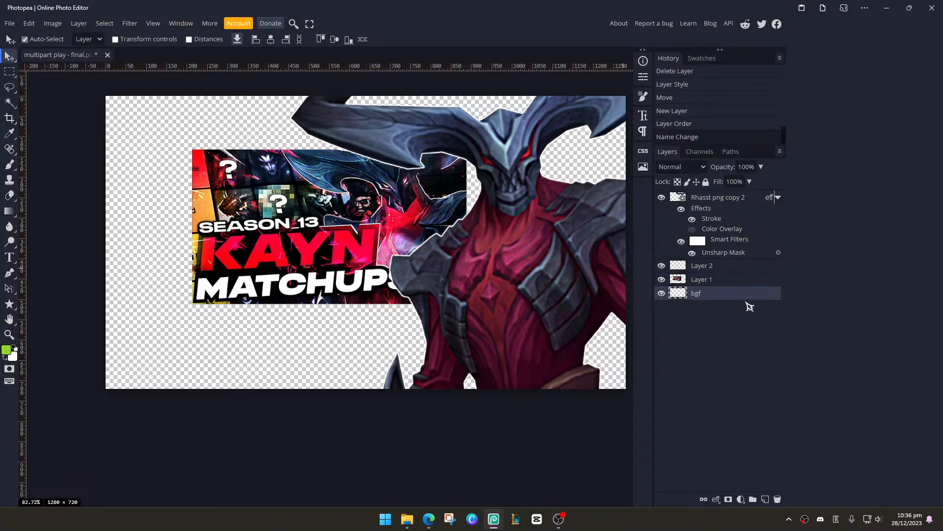
double_click(747, 298)
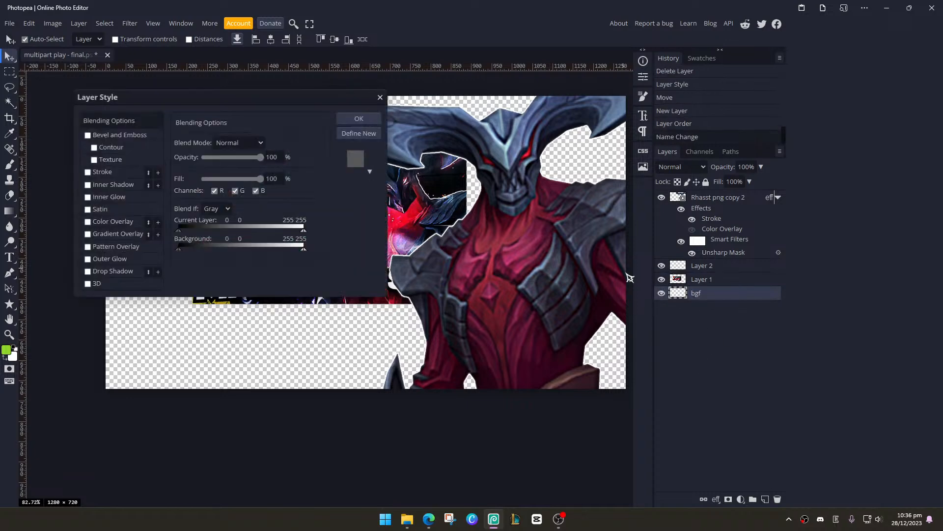
left_click(89, 222)
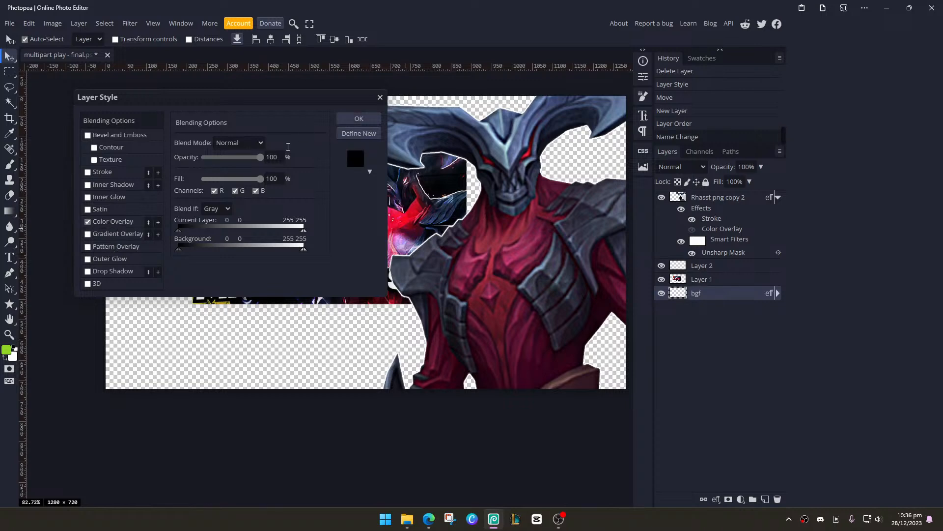
left_click(380, 98)
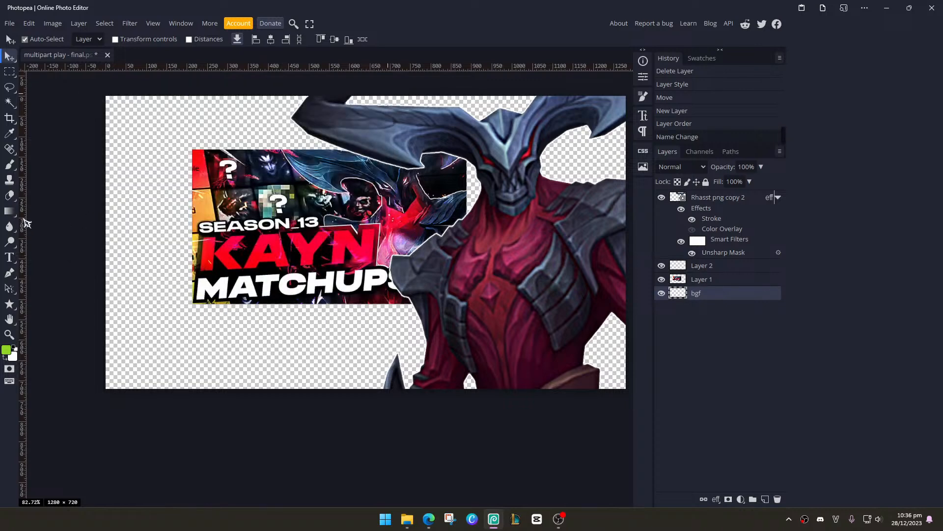
Fill the bgf layer with solid black using the Paint Bucket tool
left_click(9, 211)
right_click(9, 211)
left_click(52, 225)
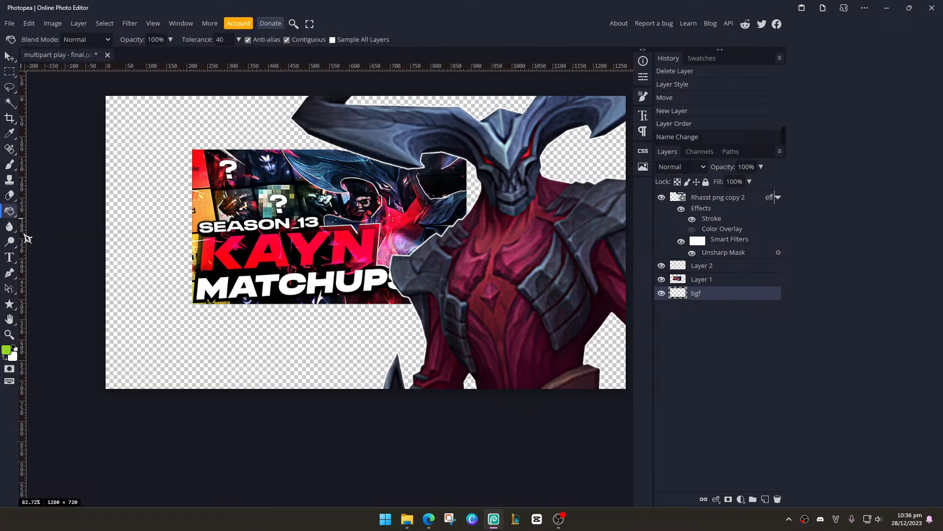
left_click(13, 348)
left_click(173, 336)
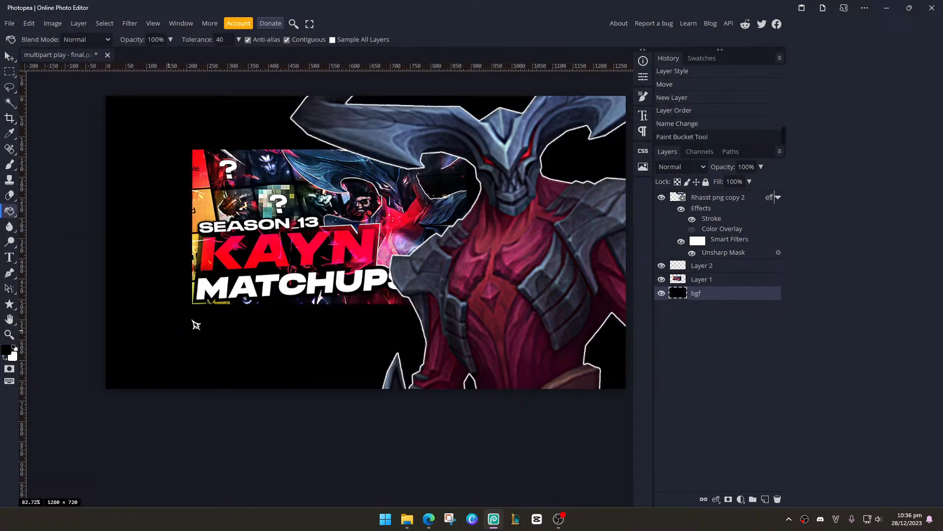
Start a new text layer beside the reference thumbnail, with white text at a size of about 102 px
scroll(185, 319, "down", 2)
scroll(154, 316, "up", 4)
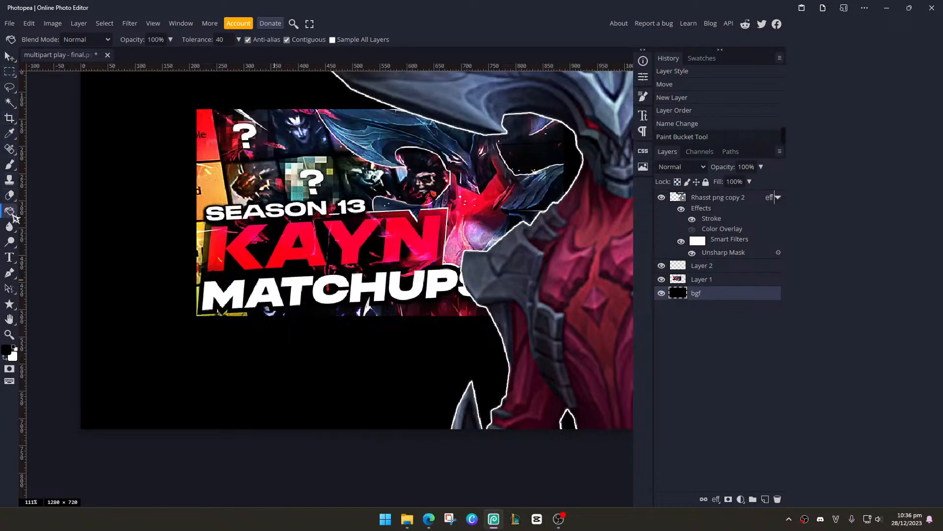
left_click(9, 257)
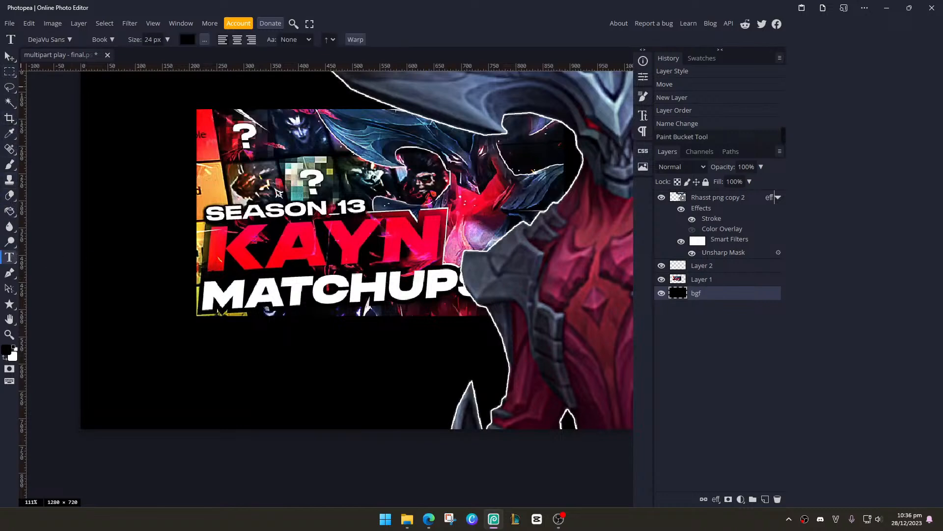
left_click(159, 307)
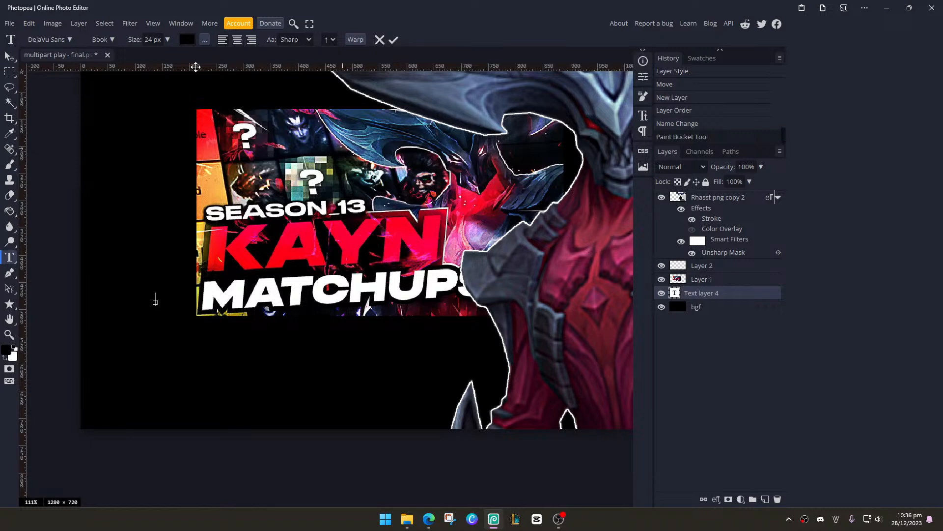
left_click(186, 40)
left_click_drag(126, 135, 54, 78)
left_click(275, 117)
left_click(168, 40)
left_click_drag(153, 54, 166, 54)
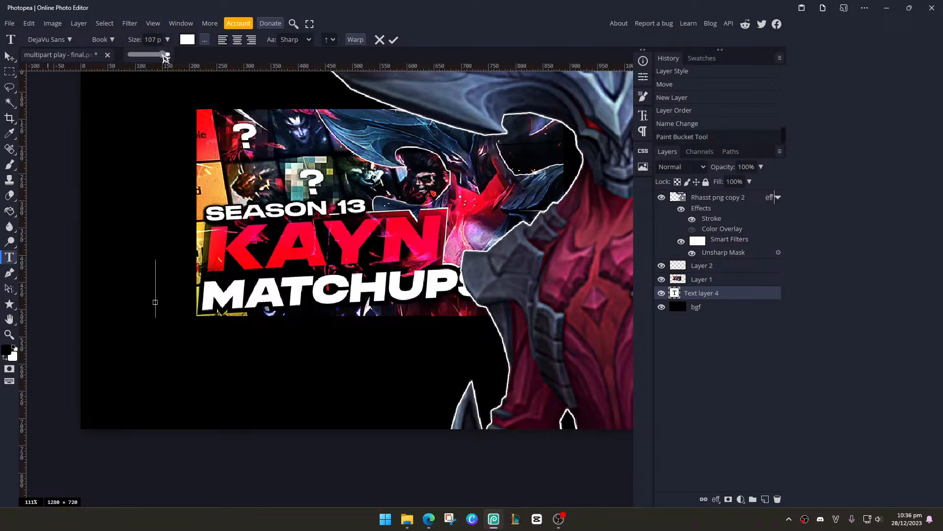
left_click(9, 56)
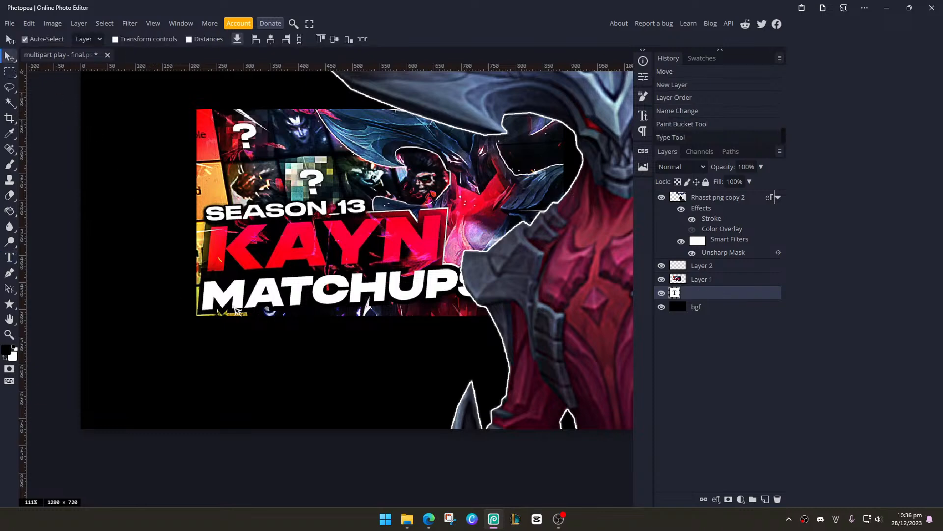
Set the new text layer's font to NTF-Grand in the Bold Italic style
double_click(674, 294)
type("S")
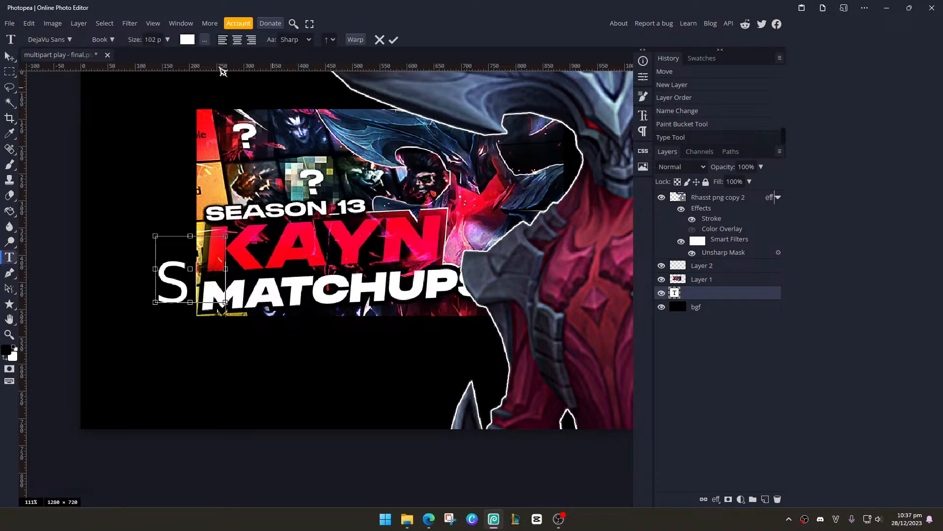
key("BackSpace")
left_click(58, 40)
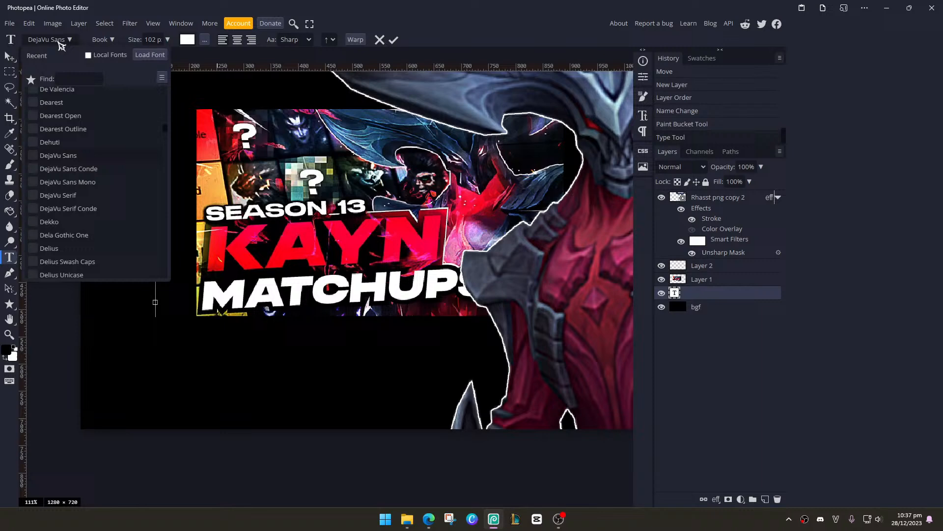
left_click(31, 81)
left_click(31, 80)
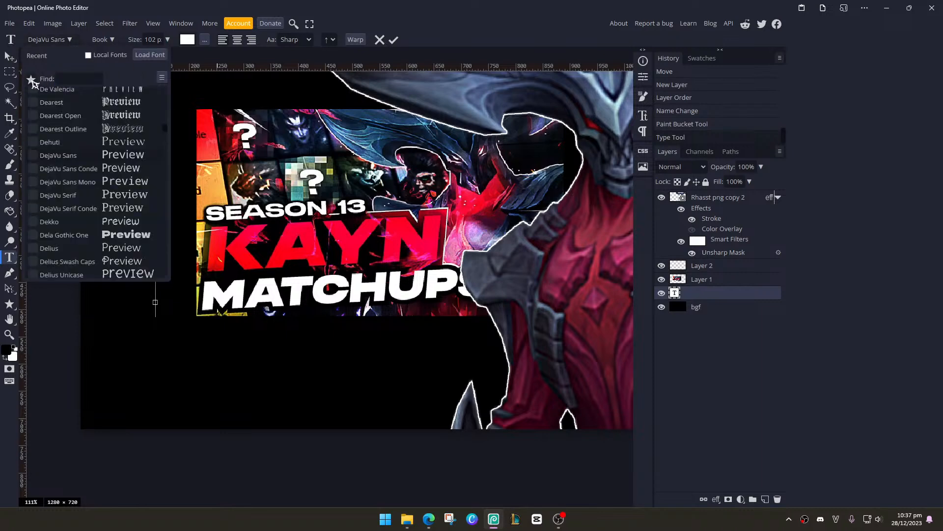
left_click(31, 81)
left_click(31, 80)
left_click(75, 78)
type("grand")
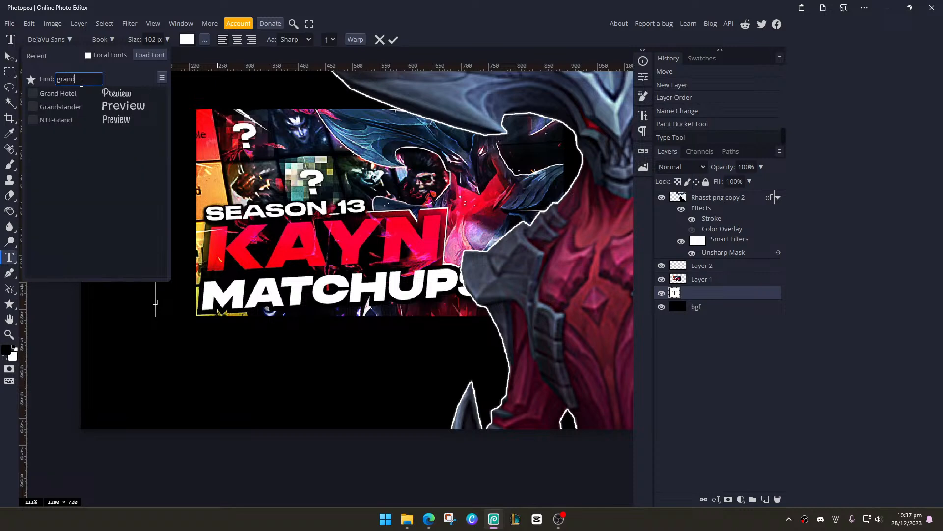
left_click(35, 96)
left_click(77, 122)
left_click(116, 39)
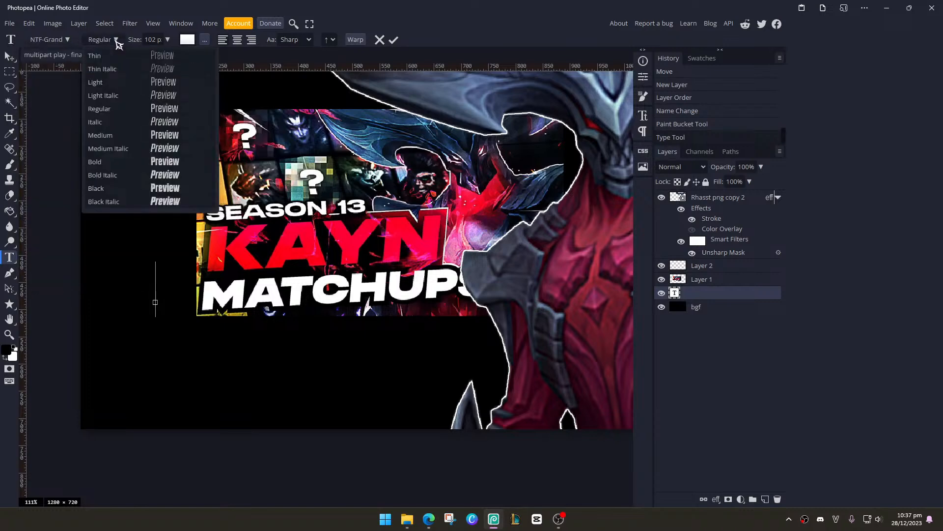
left_click(103, 175)
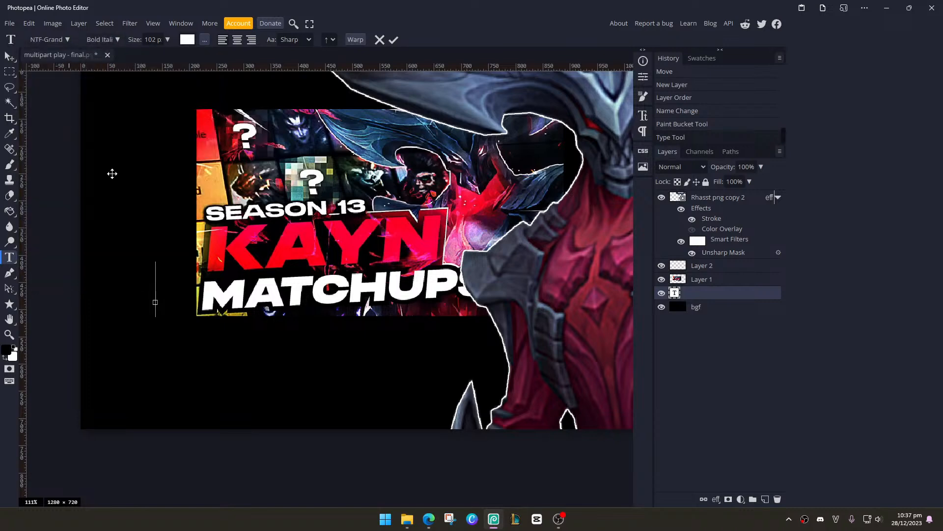
Enter SEASON 13 as the text and move its layer to the top of the layer stack
type("SE")
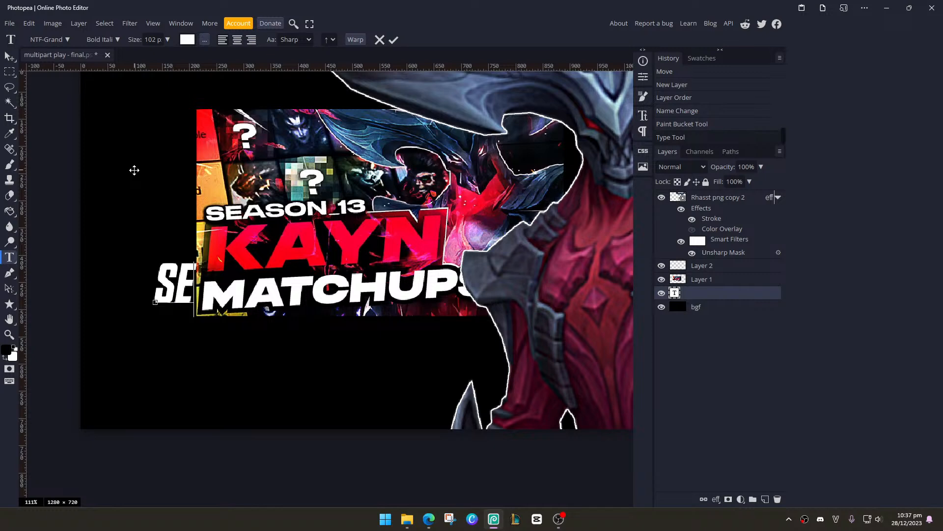
type("ASON 13")
left_click(9, 57)
left_click_drag(707, 290, 715, 195)
Duplicate the SEASON 13 text below the original and change the copy's wording to KAYN
left_click_drag(295, 283, 381, 389)
key("t")
left_click(355, 385)
key("ctrl+a")
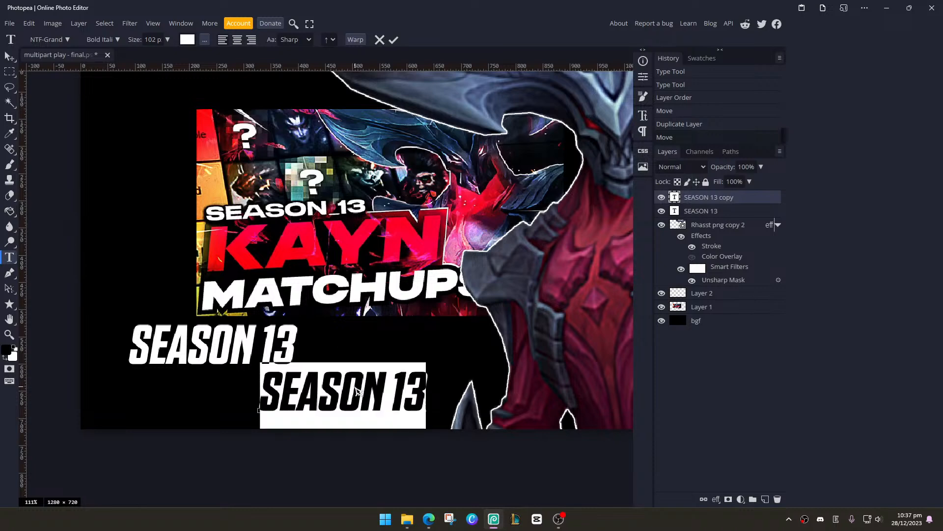
type("KAYN")
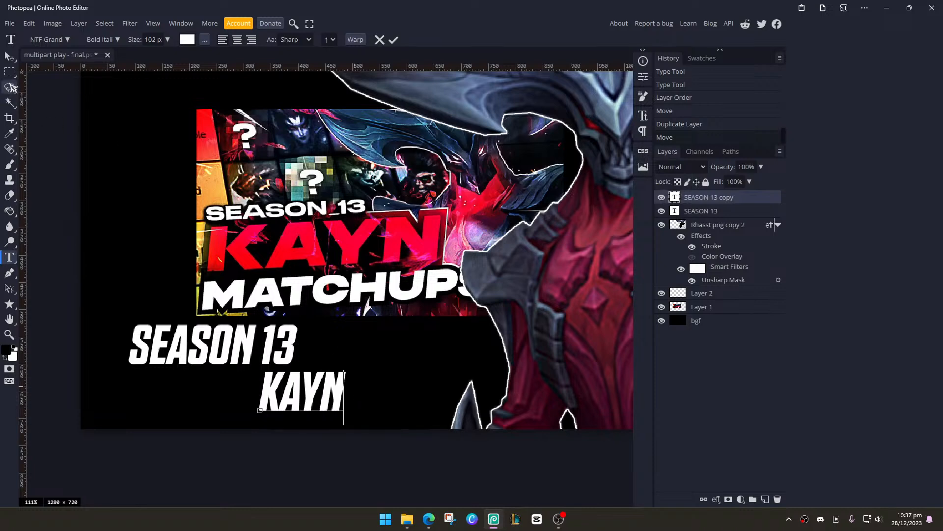
left_click(9, 57)
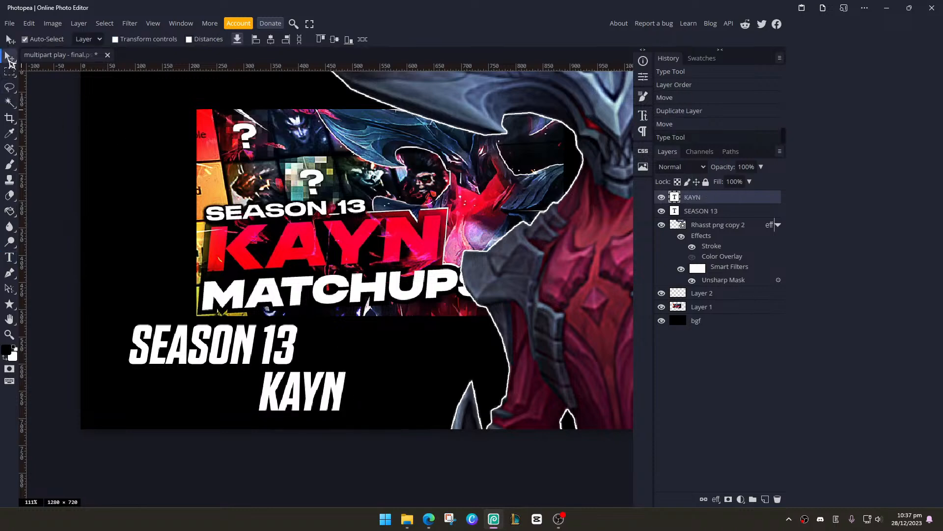
Place KAYN beside SEASON 13, duplicate it below and change the copy's wording to MATCHUPS
left_click_drag(325, 403, 352, 407)
double_click(334, 402)
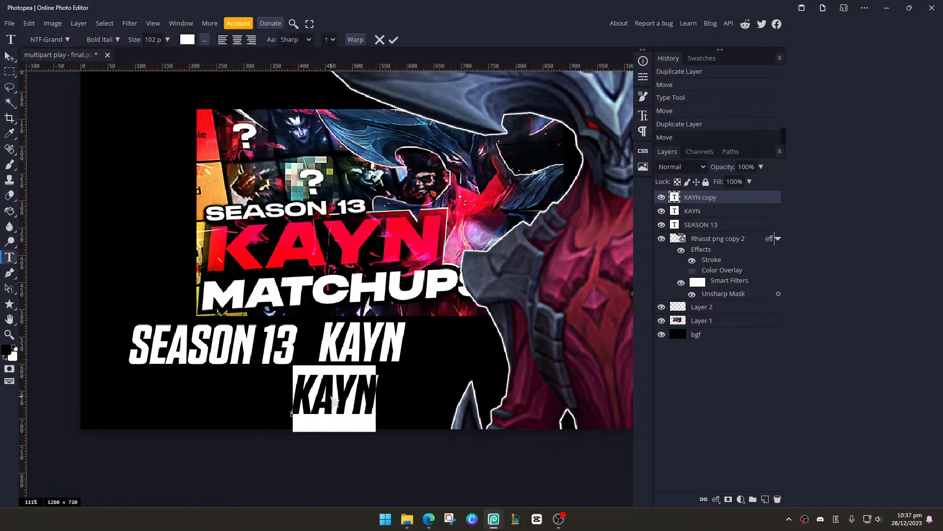
type("MAT")
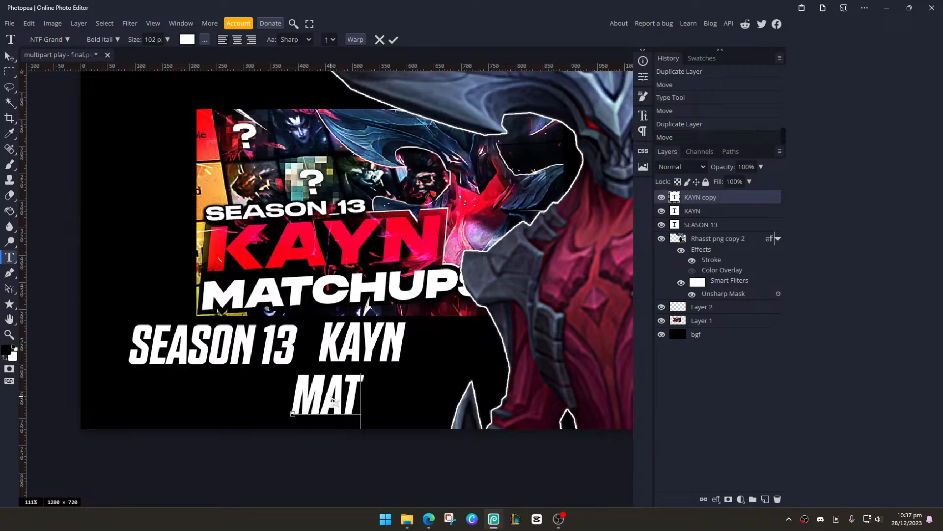
type("CHUPS")
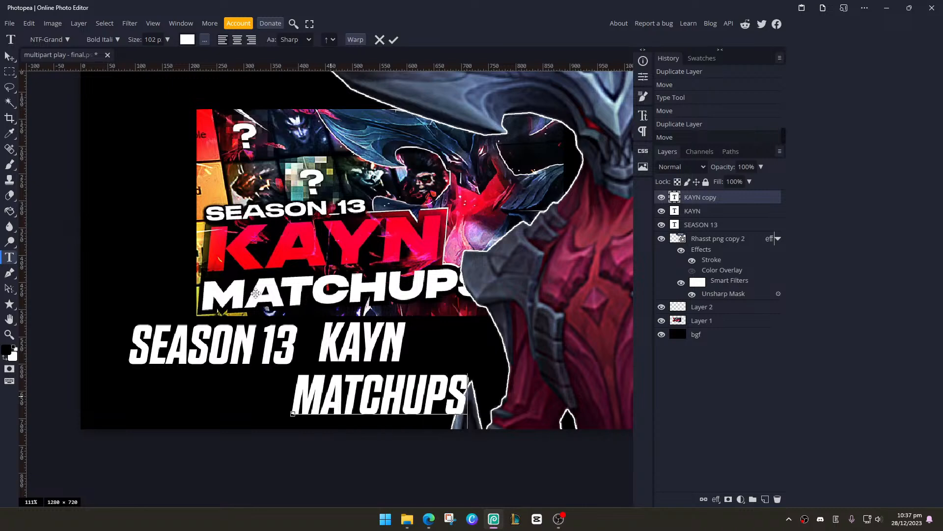
left_click(9, 56)
Move the reference thumbnail up and stack the SEASON 13 and KAYN texts beneath it
scroll(339, 204, "down", 3)
left_click_drag(347, 215, 321, 167)
scroll(302, 212, "up", 2)
scroll(305, 218, "up", 1)
left_click_drag(248, 319, 247, 250)
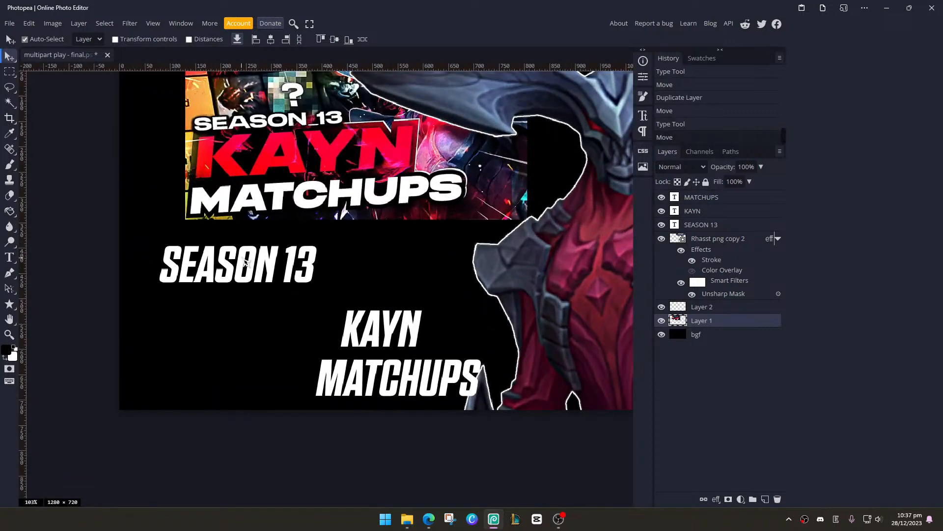
left_click_drag(371, 329, 225, 326)
key("ctrl+t")
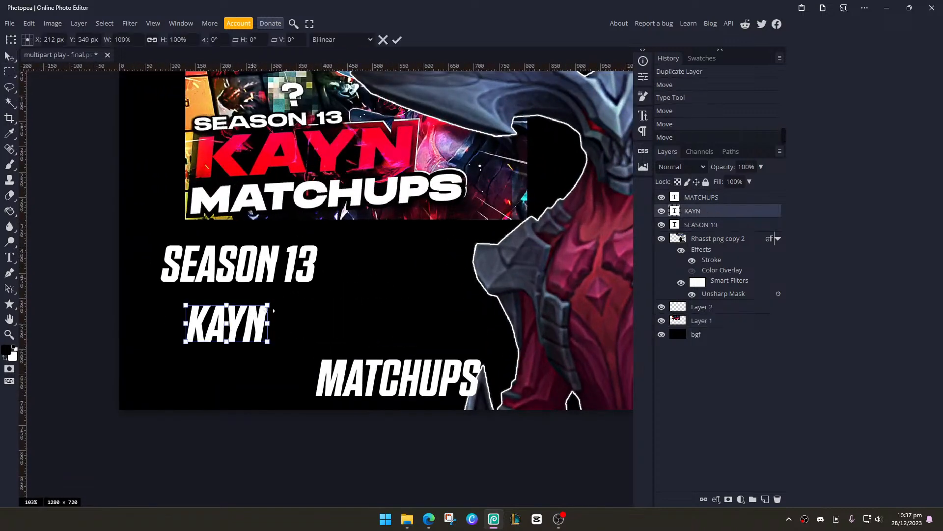
left_click_drag(267, 300, 328, 287)
key("ctrl+z")
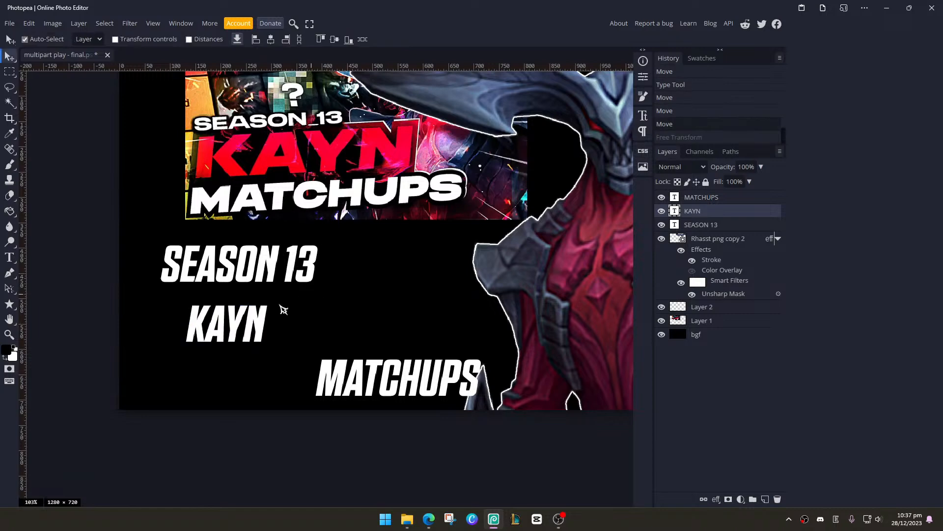
Transform the KAYN text to about 273% width and 142% height with a -2.9° tilt, under SEASON 13
left_click_drag(268, 305, 257, 326)
left_click_drag(249, 374, 252, 373)
left_click_drag(266, 340, 294, 338)
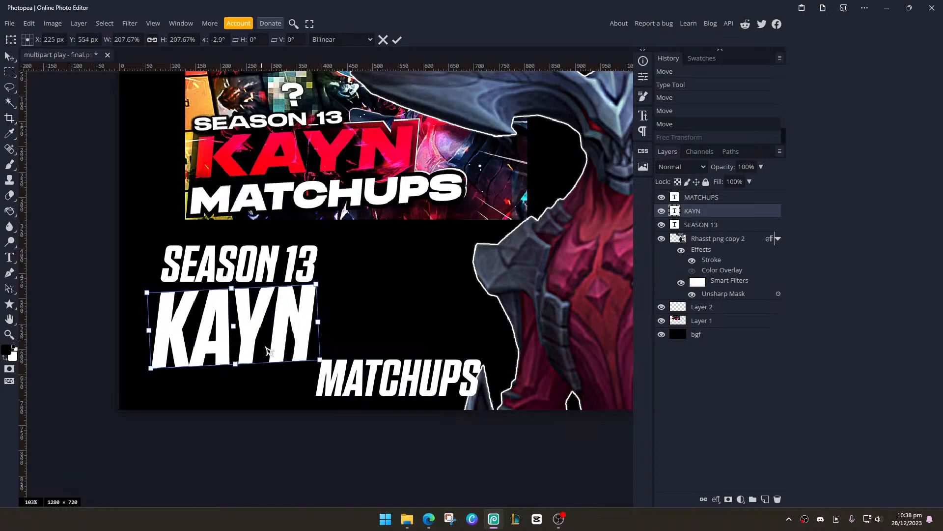
left_click_drag(237, 363, 234, 340)
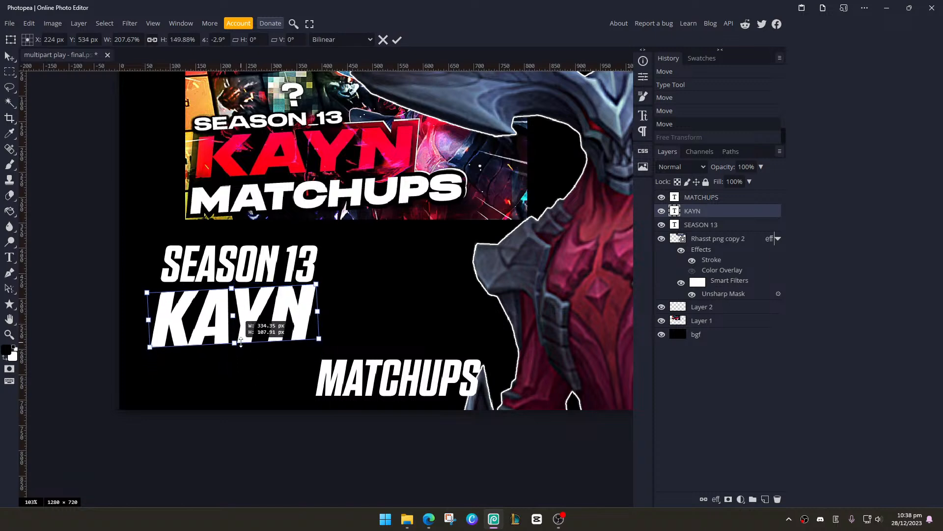
left_click_drag(317, 310, 339, 303)
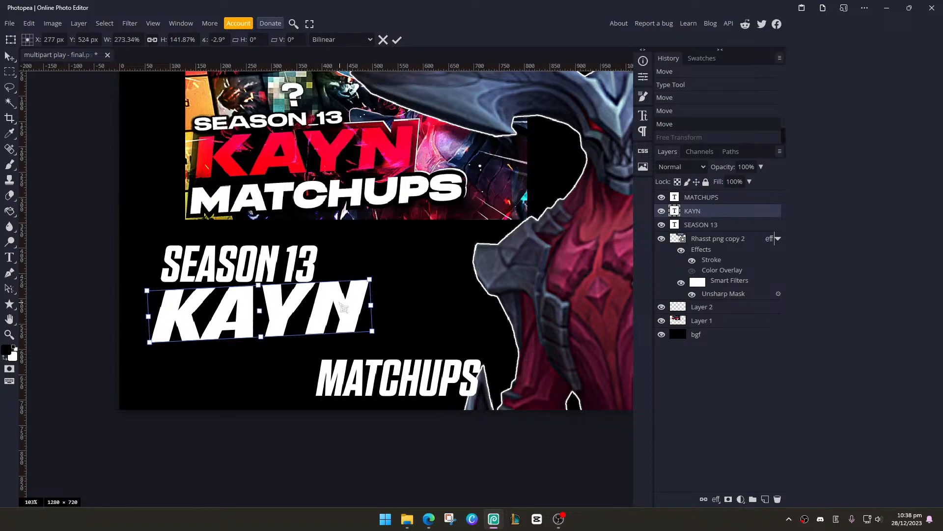
key("Return")
Reduce the height of the SEASON 13 text and seat it just above KAYN
left_click(288, 270)
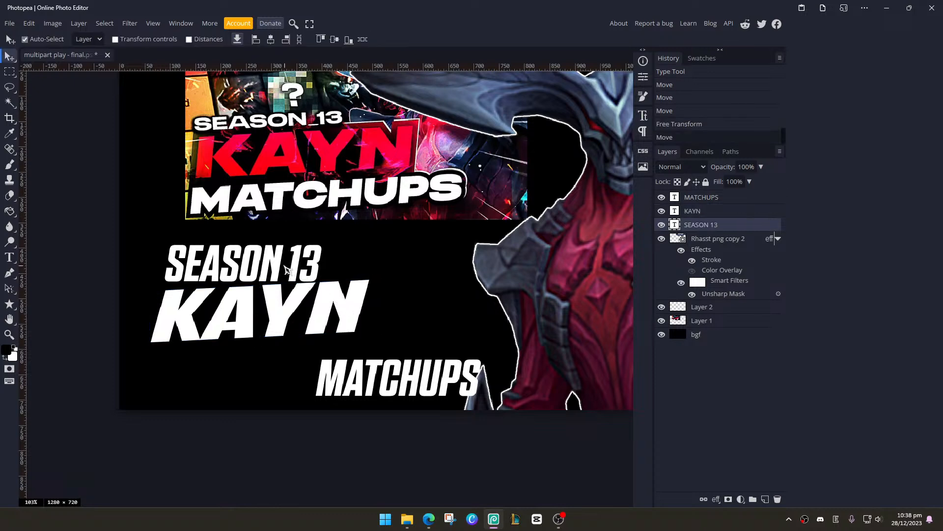
left_click_drag(244, 280, 264, 278)
key("Return")
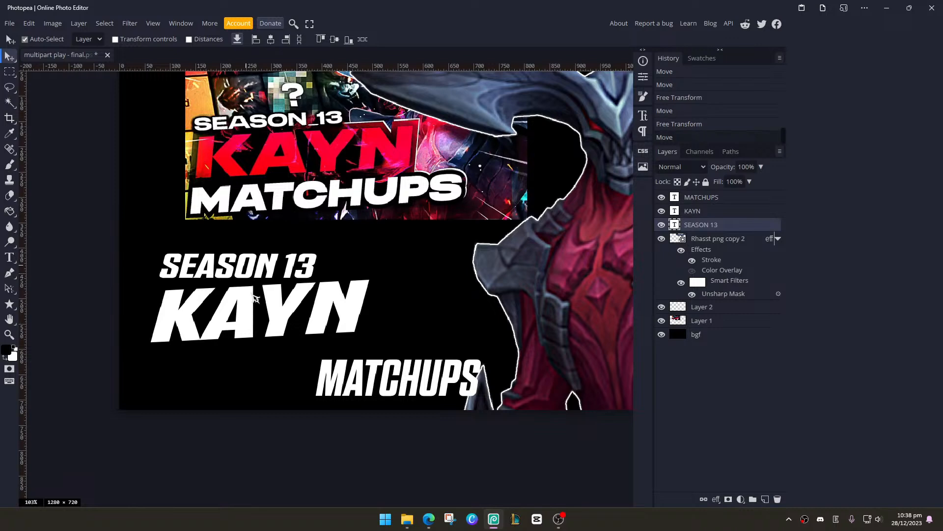
Rotate the KAYN text back to nearly level beneath SEASON 13
left_click(257, 304)
key("ctrl+t")
left_click_drag(393, 324, 383, 322)
key("Return")
Move the MATCHUPS text over the reference's MATCHUPS line and stretch it to match, tilted about -3.1°
left_click_drag(401, 371, 375, 364)
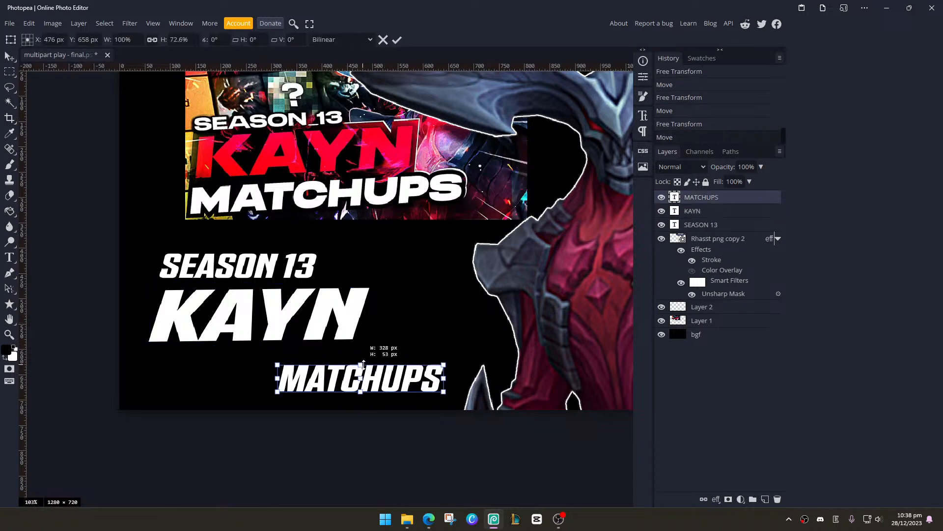
left_click_drag(445, 377, 342, 230)
left_click_drag(353, 196, 353, 190)
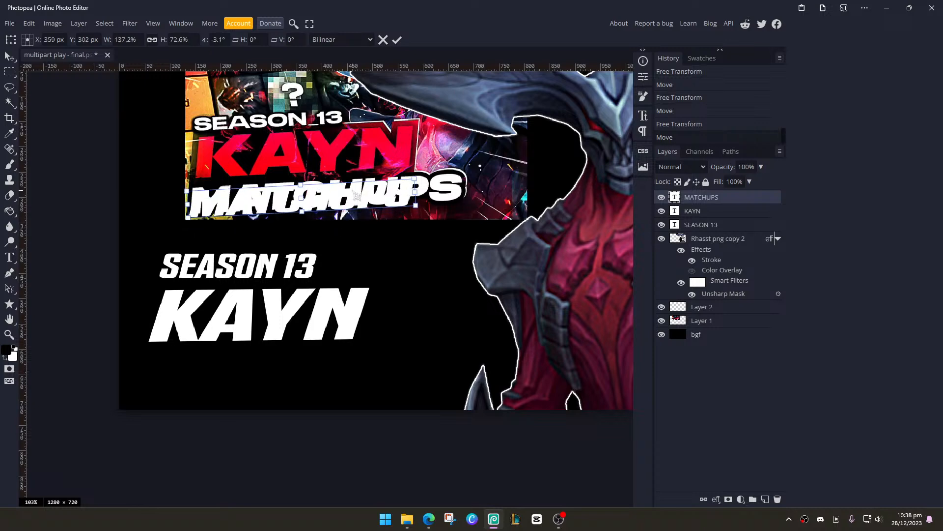
left_click_drag(415, 192, 464, 189)
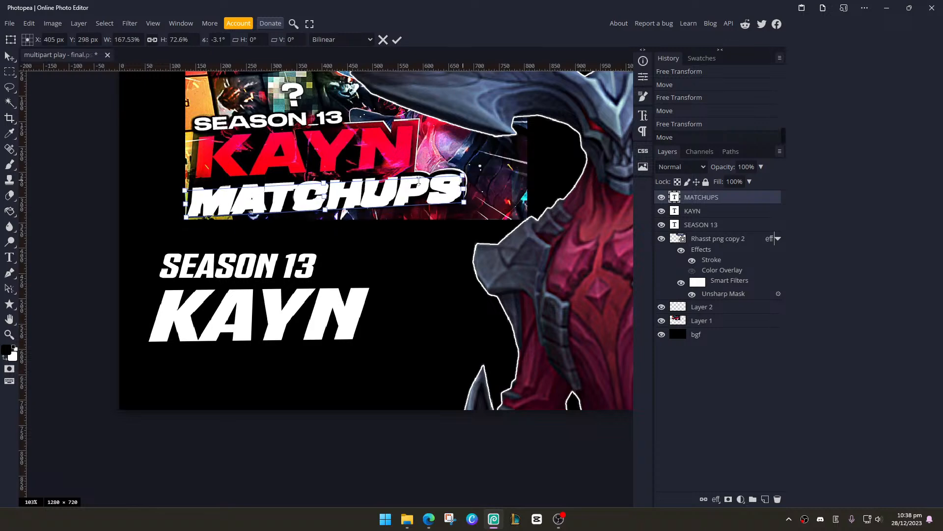
left_click_drag(333, 183, 324, 207)
left_click_drag(472, 204, 421, 191)
key("Return")
scroll(294, 245, "down", 3)
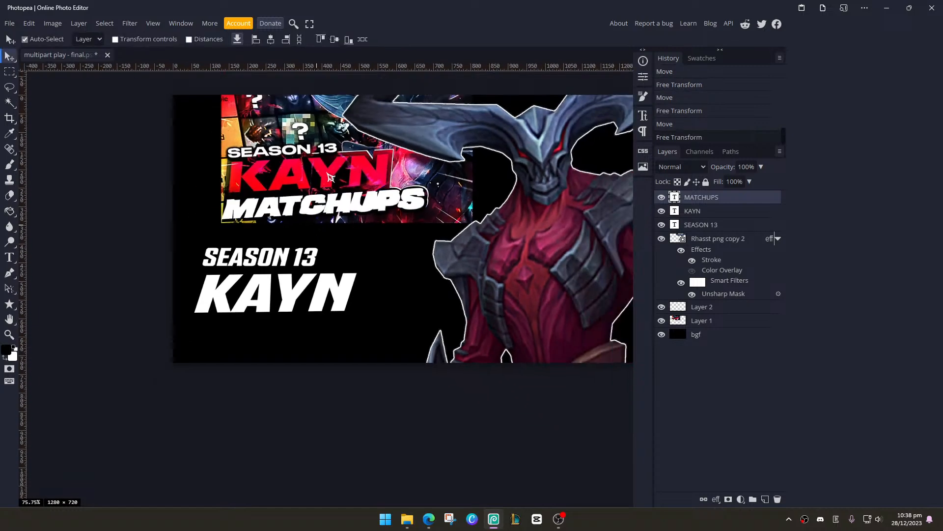
Move the SEASON 13 text over the reference's SEASON 13 line and squash it to about 64% height, tilted about -3.5°
scroll(258, 300, "up", 2)
left_click_drag(258, 300, 285, 160)
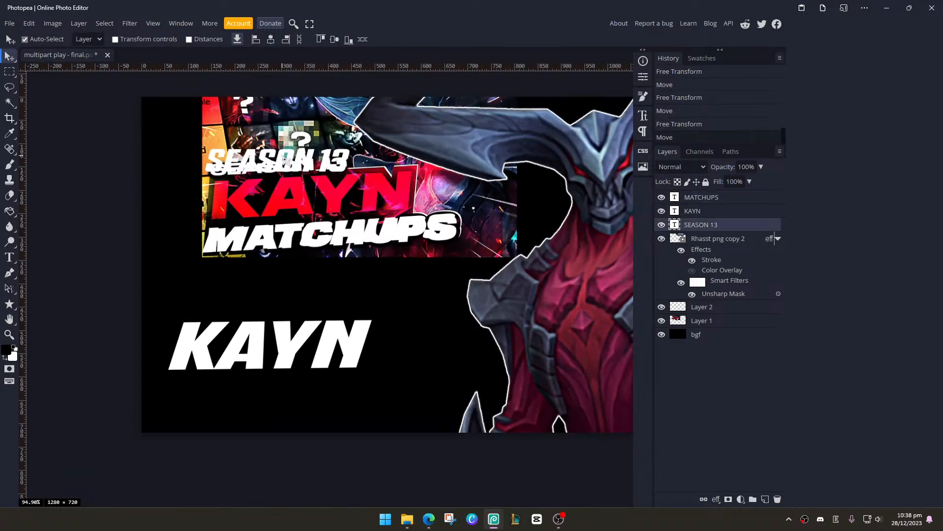
scroll(269, 171, "up", 2)
key("ctrl+t")
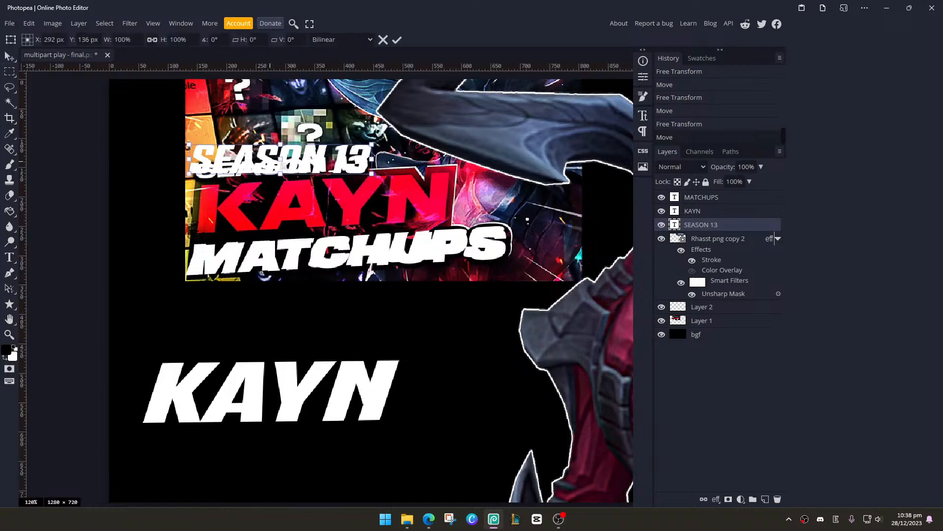
left_click_drag(280, 145, 305, 182)
left_click_drag(286, 151, 285, 153)
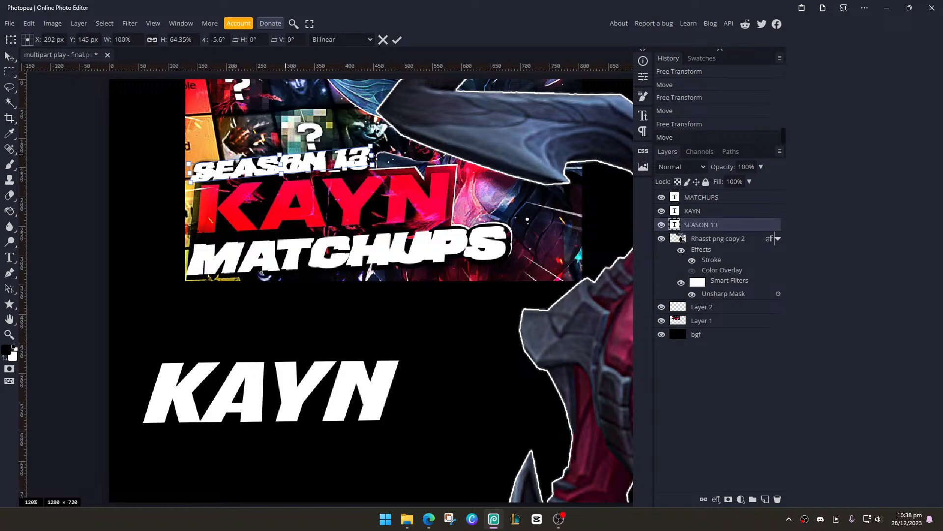
mouse_move(368, 158)
left_mouse_down()
mouse_move(395, 162)
mouse_move(369, 165)
mouse_move(377, 172)
left_mouse_up()
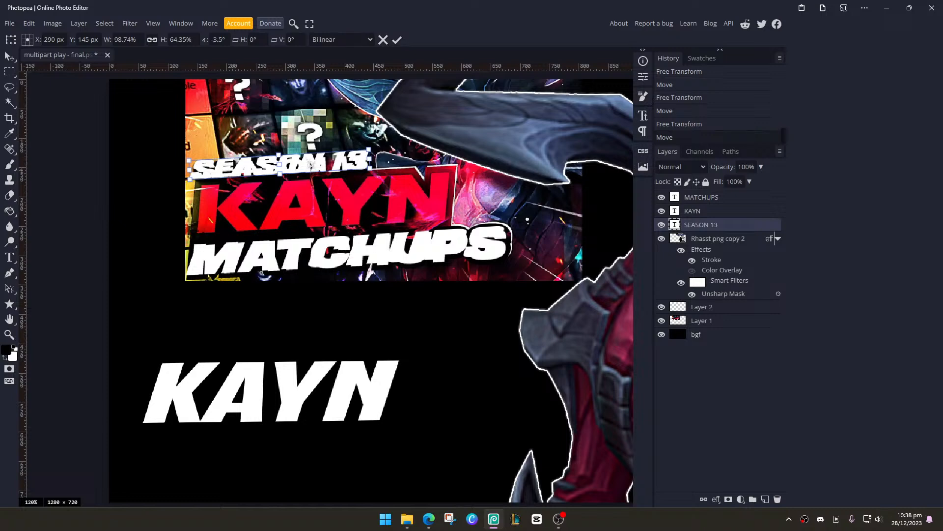
left_click_drag(280, 156, 280, 159)
key("Return")
Place the KAYN text over the reference's KAYN and transform it to about 109% width and 89% height, tilted about -3.7°
left_click_drag(293, 382, 328, 199)
key("ctrl+t")
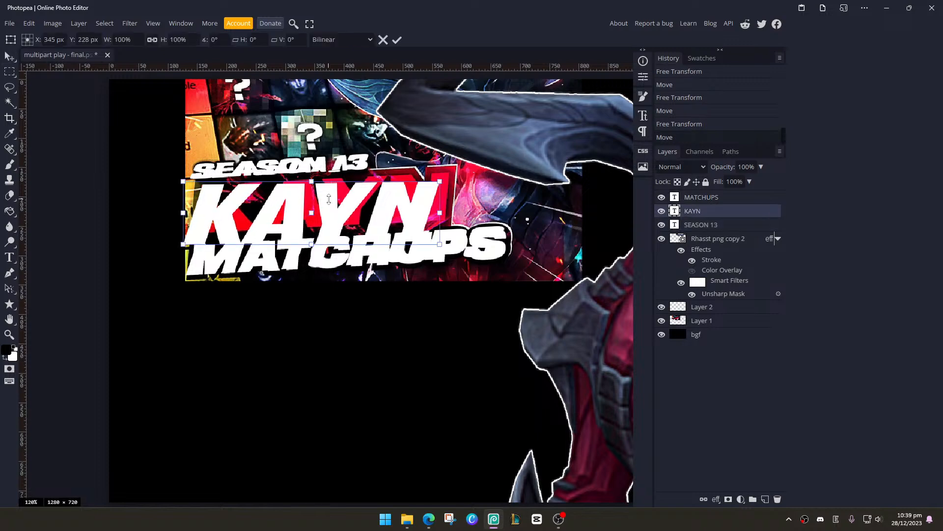
left_click_drag(447, 221, 460, 199)
left_click_drag(331, 231, 331, 225)
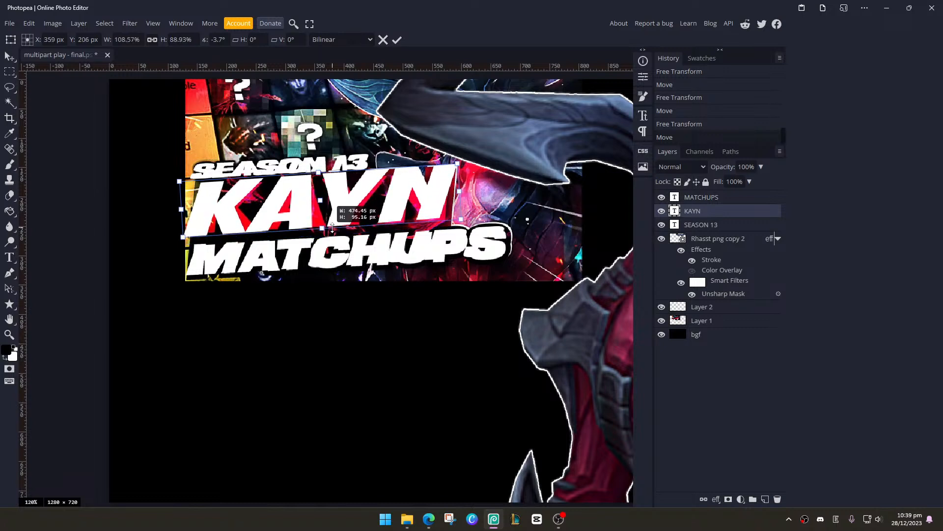
key("Return")
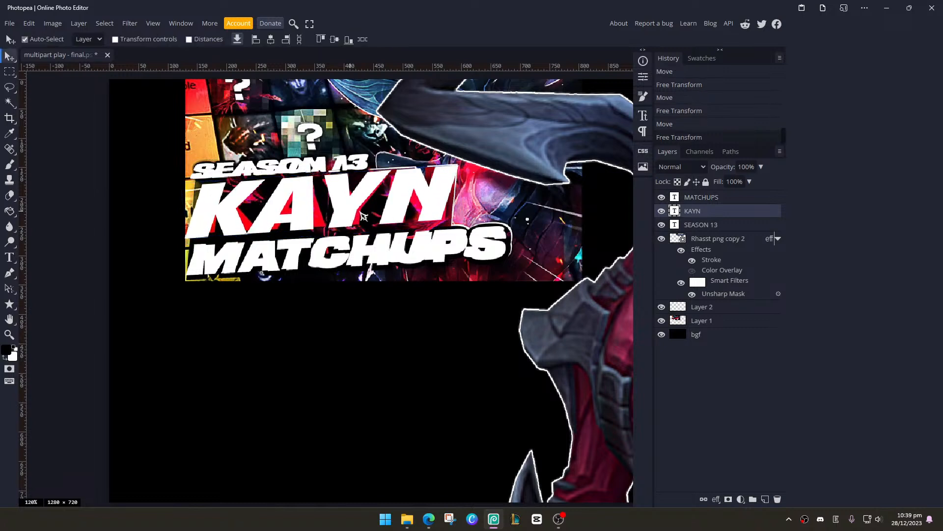
Move the MATCHUPS, KAYN and SEASON 13 texts together into the empty area below the reference and scale them to about 118%
left_click(688, 199, "ctrl")
left_click(696, 226, "ctrl")
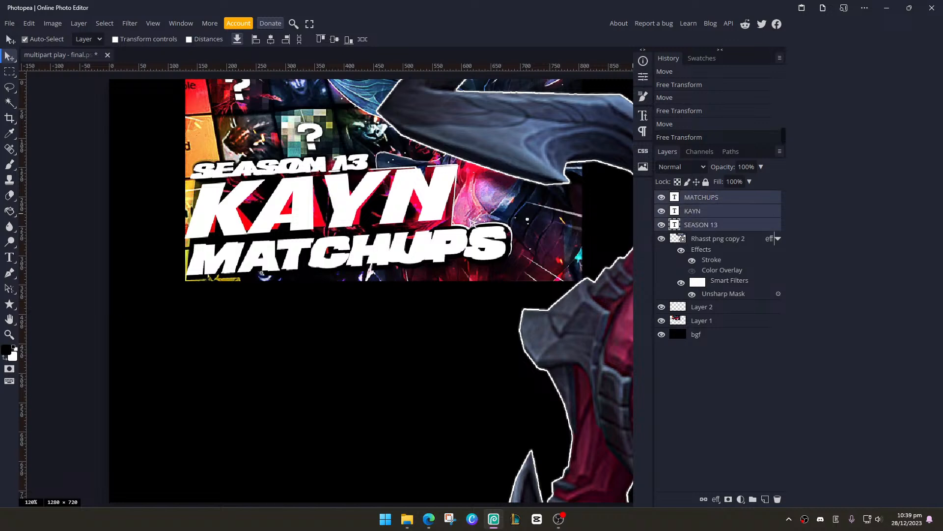
key("ctrl+t")
left_click_drag(430, 168, 379, 363)
scroll(385, 319, "down", 6)
scroll(379, 324, "up", 2)
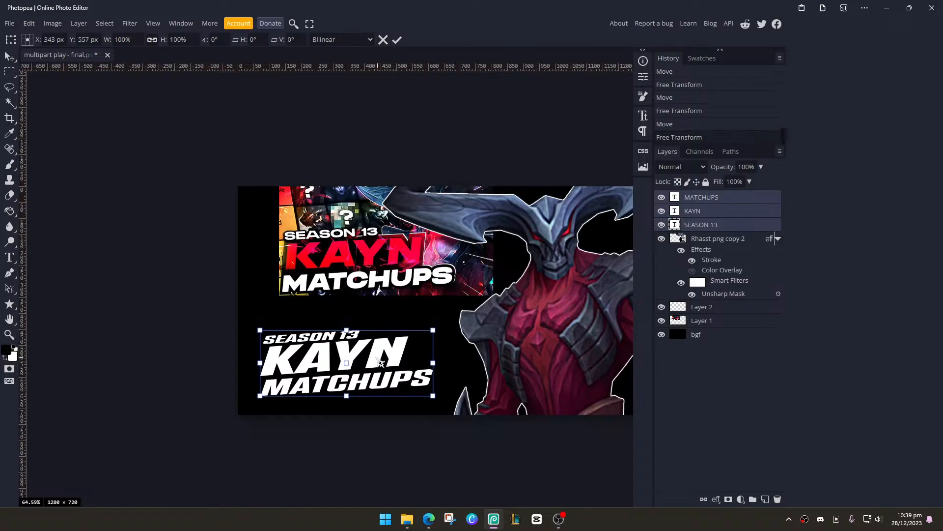
scroll(379, 363, "up", 2)
left_click_drag(452, 320, 425, 338)
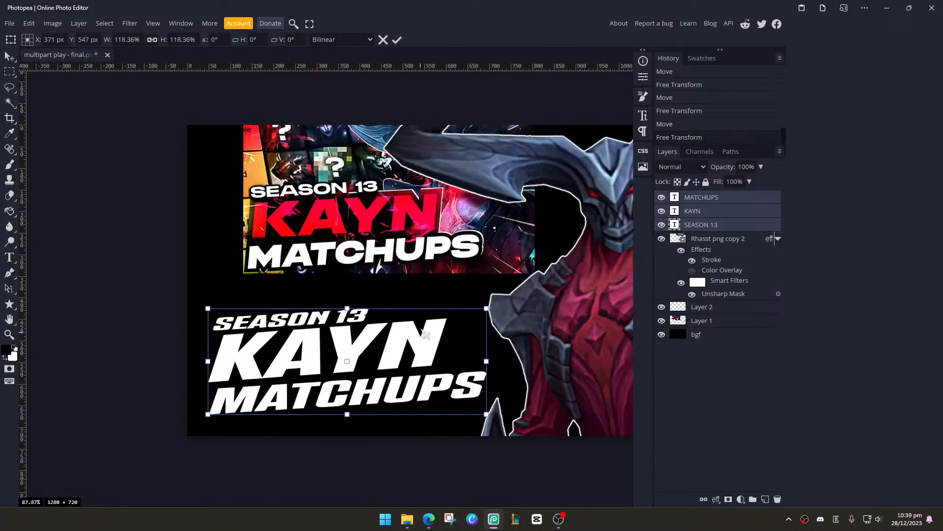
key("Return")
scroll(319, 309, "down", 1)
scroll(318, 309, "up", 1)
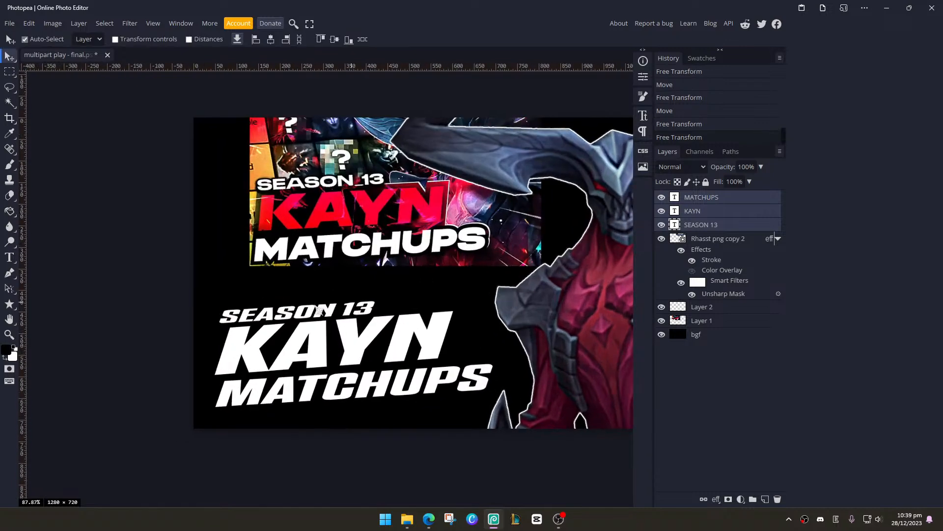
Change the font style of the SEASON 13 and KAYN texts to Bold
double_click(318, 310)
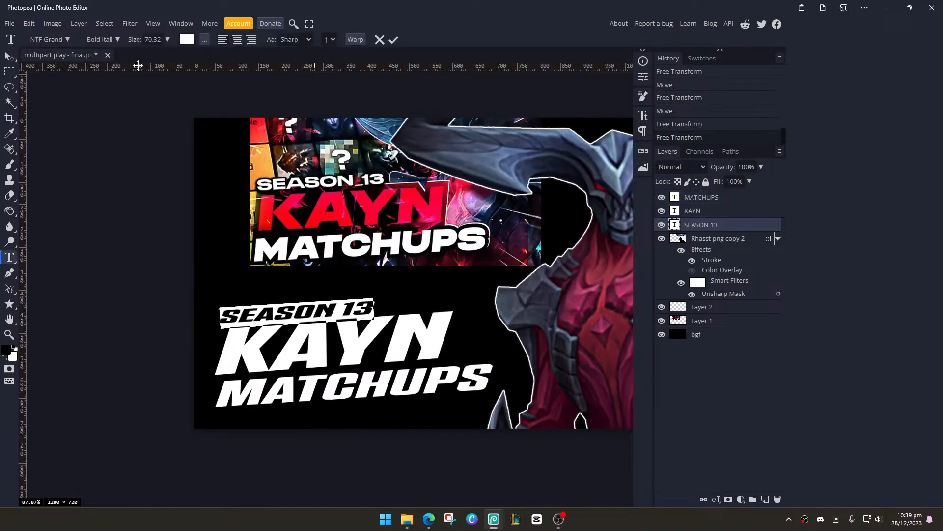
left_click(116, 39)
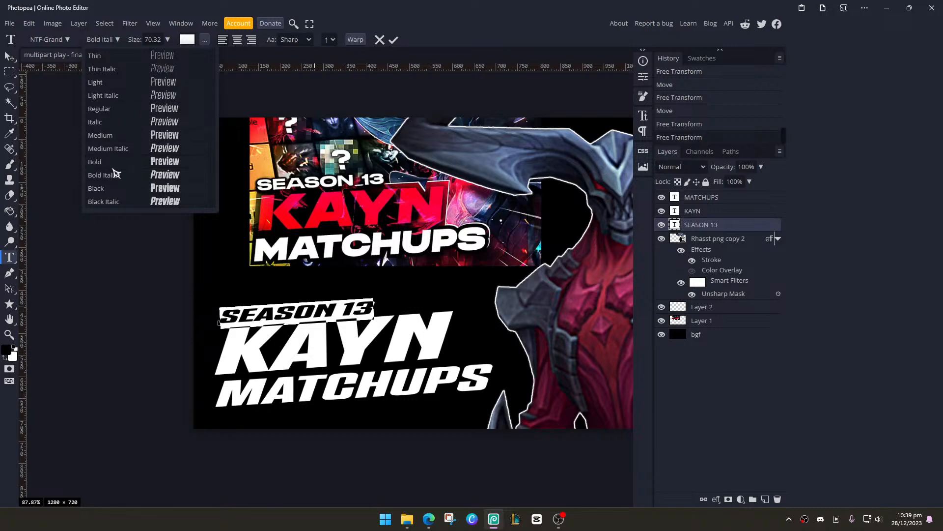
left_click(95, 162)
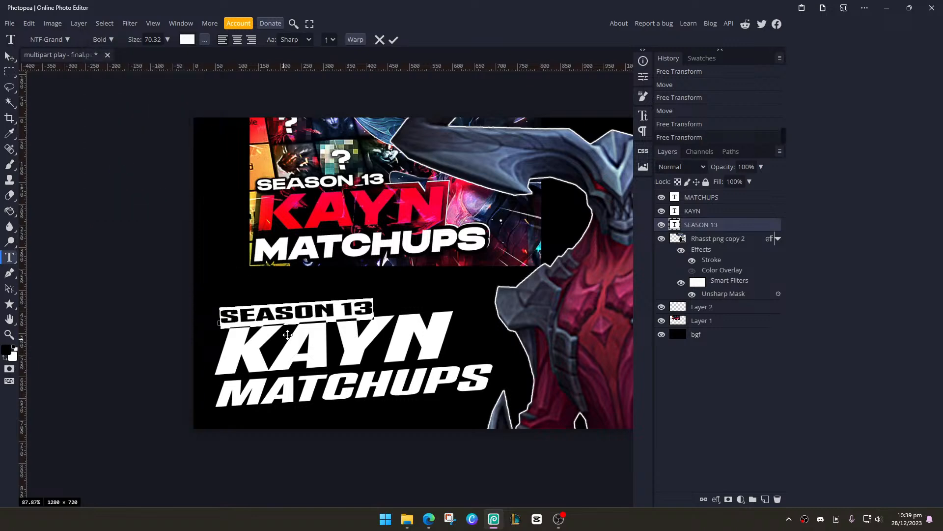
left_click(11, 58)
double_click(309, 340)
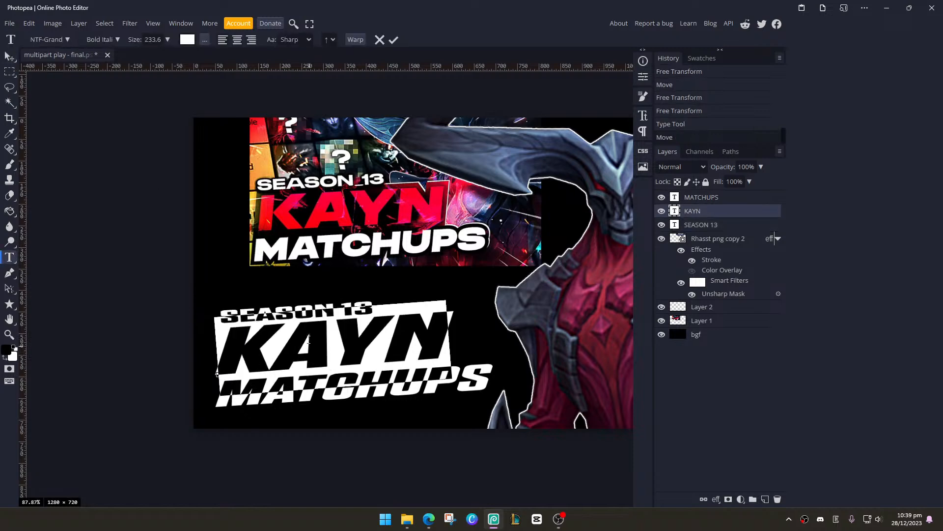
left_click(117, 40)
left_click(104, 163)
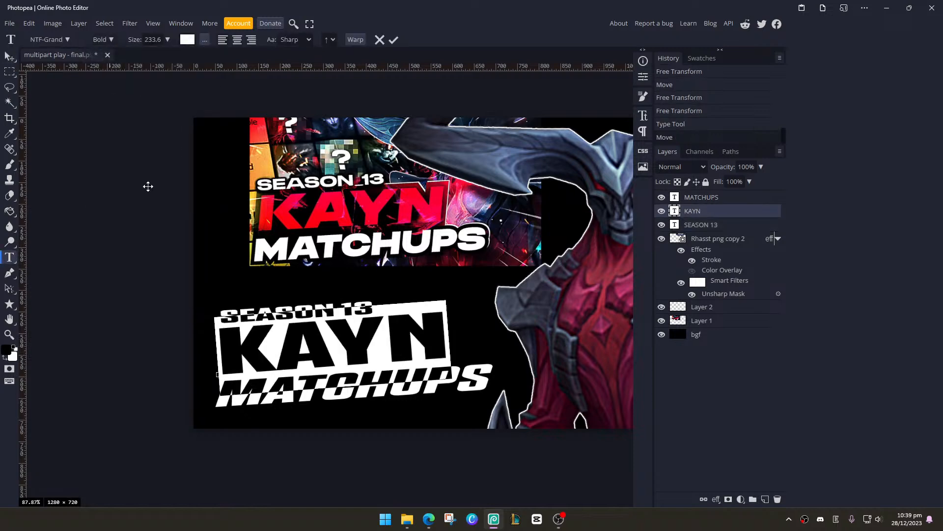
left_click(10, 57)
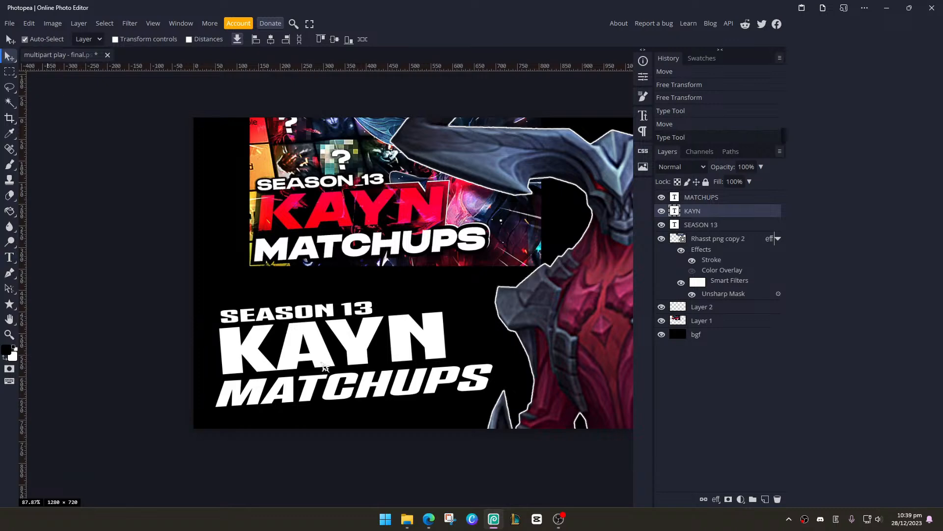
Change the font style of the MATCHUPS text to Bold
left_click(332, 385)
double_click(332, 384)
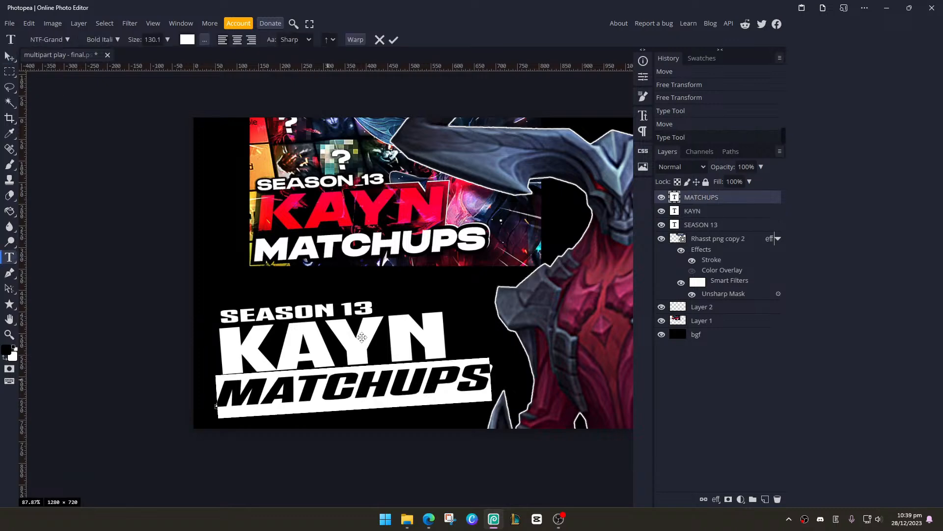
left_click(64, 39)
left_click(65, 39)
left_click(101, 39)
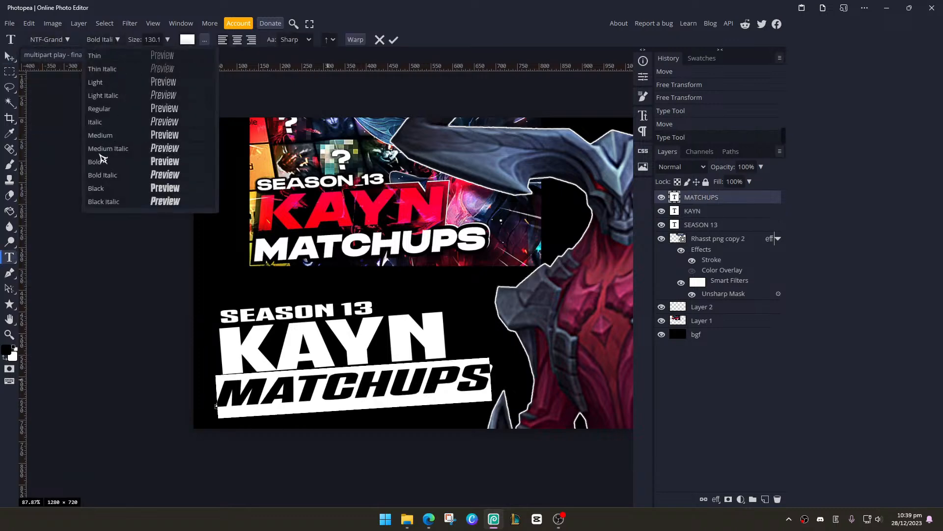
left_click(103, 162)
left_click(10, 57)
scroll(225, 204, "down", 4)
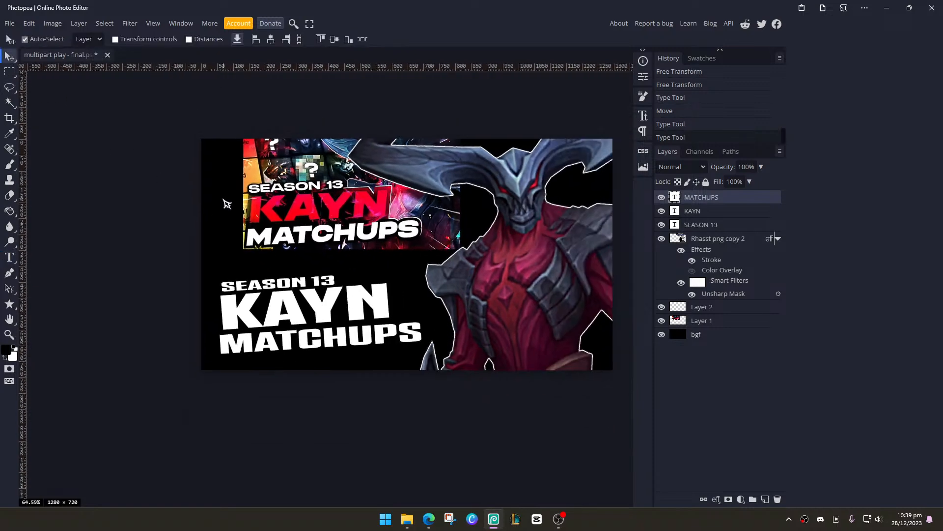
Nudge SEASON 13 slightly left and MATCHUPS slightly right to line them up with KAYN
scroll(248, 221, "up", 3)
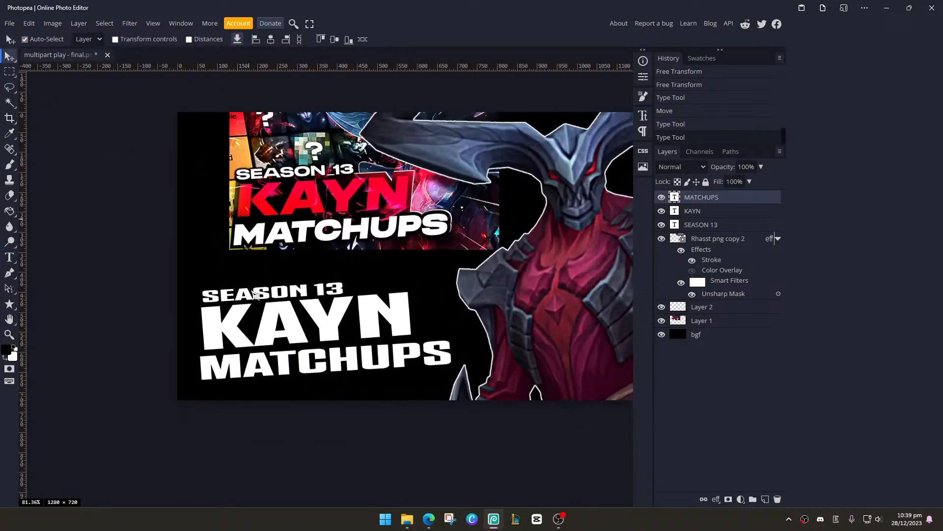
left_click_drag(252, 292, 249, 279)
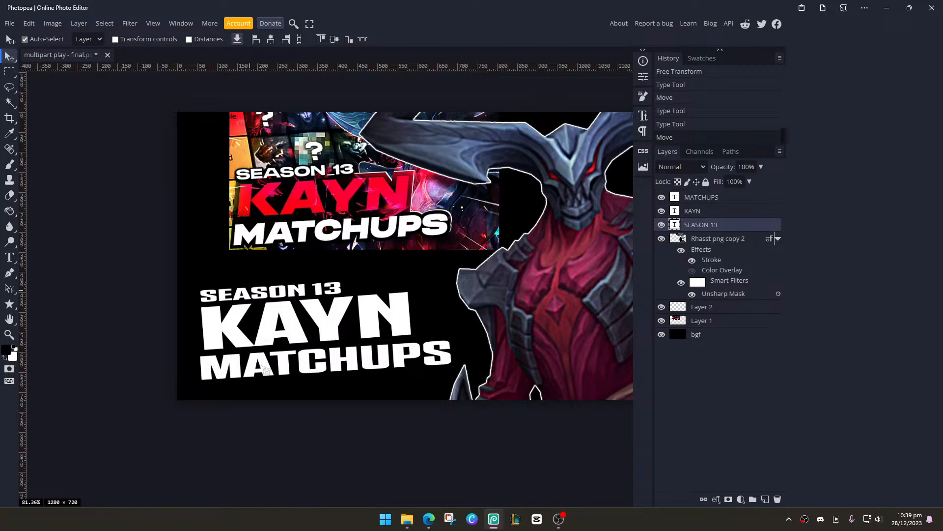
left_click_drag(262, 365, 267, 364)
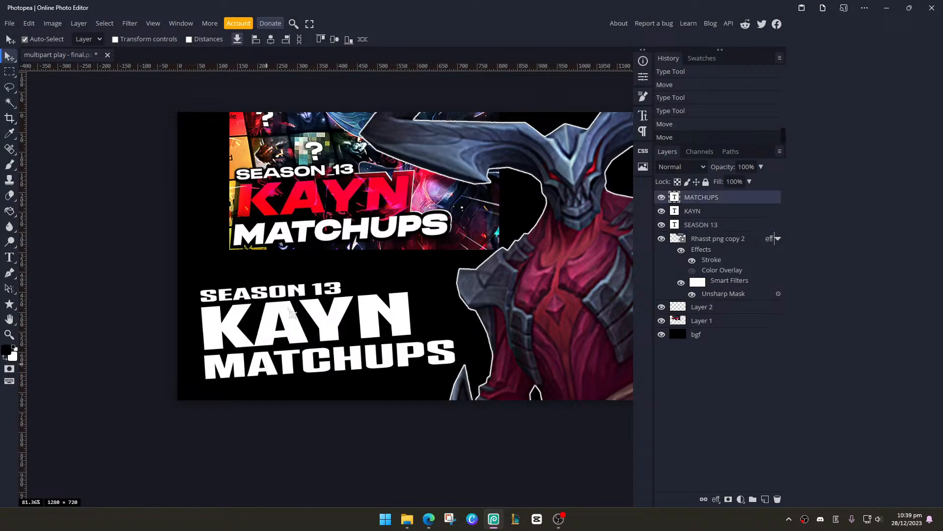
left_click(713, 227, "shift")
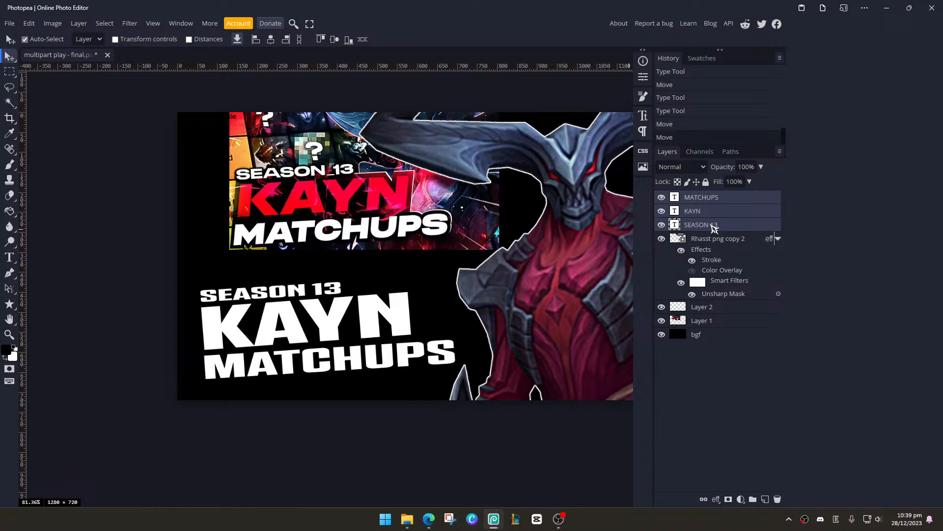
scroll(343, 293, "up", 3)
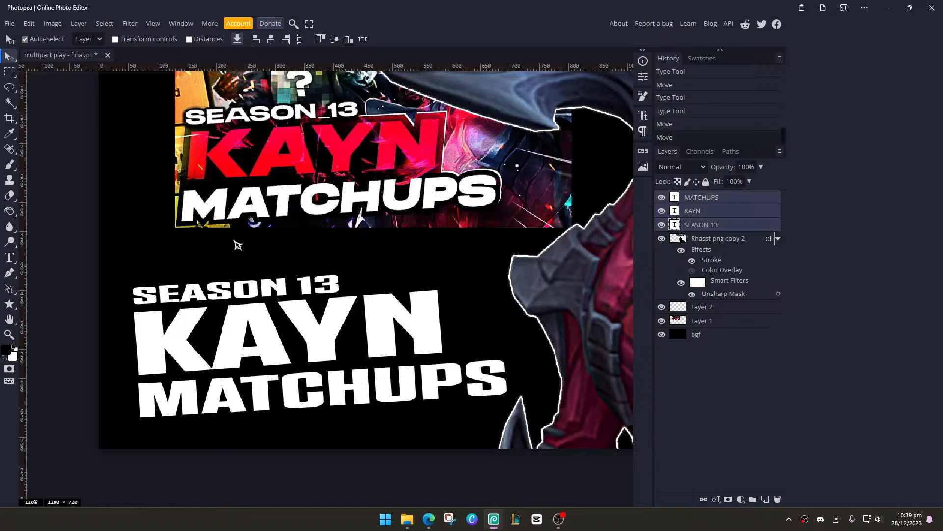
scroll(235, 240, "up", 1)
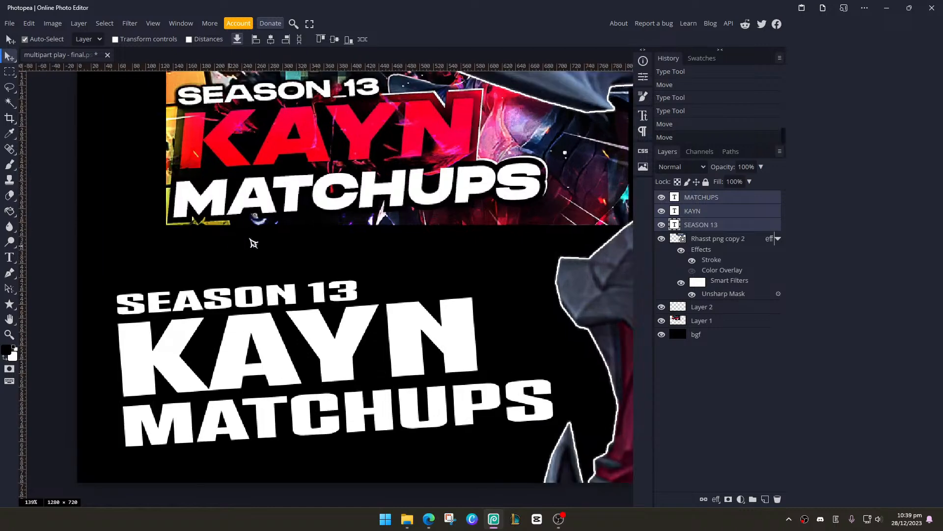
Fill the bgf background layer with dark grey using the Paint Bucket
left_click(697, 334)
left_click(6, 353)
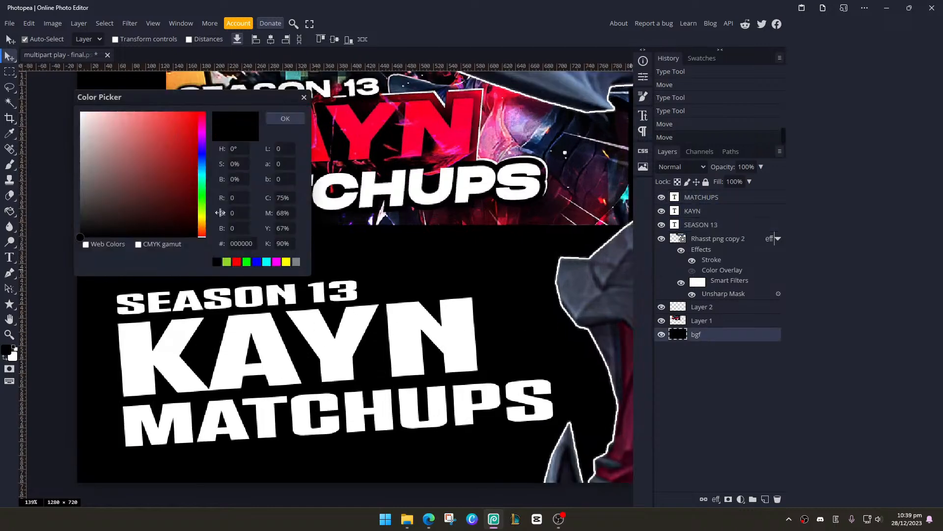
left_click(84, 205)
left_click(279, 126)
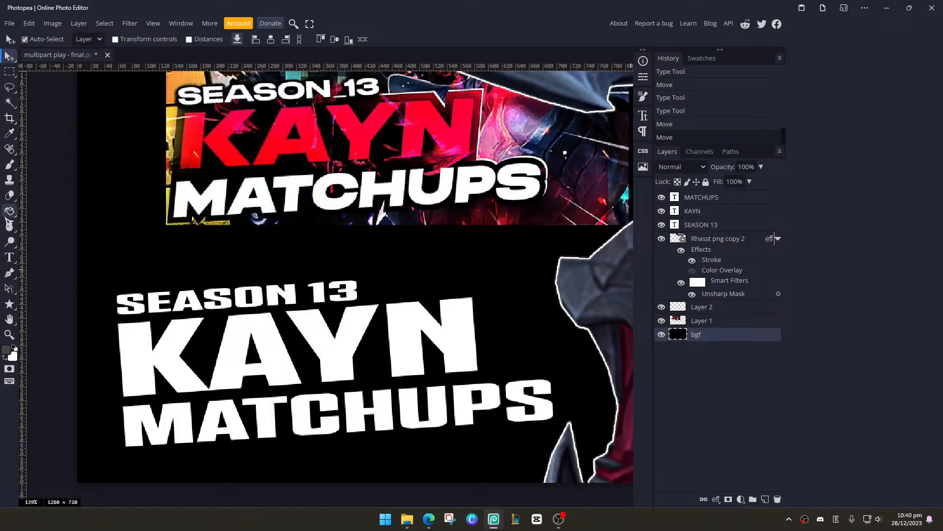
left_click(9, 210)
left_click(151, 236)
scroll(152, 236, "down", 4)
scroll(153, 237, "up", 4)
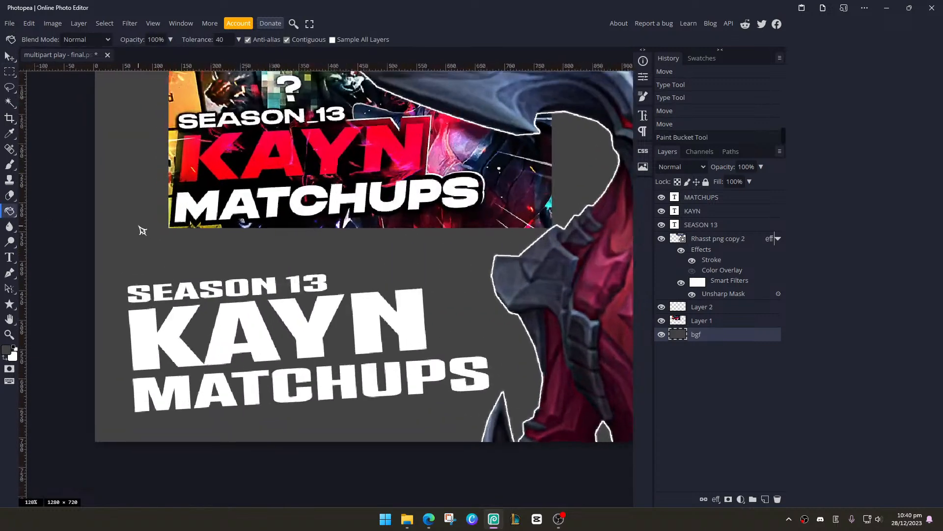
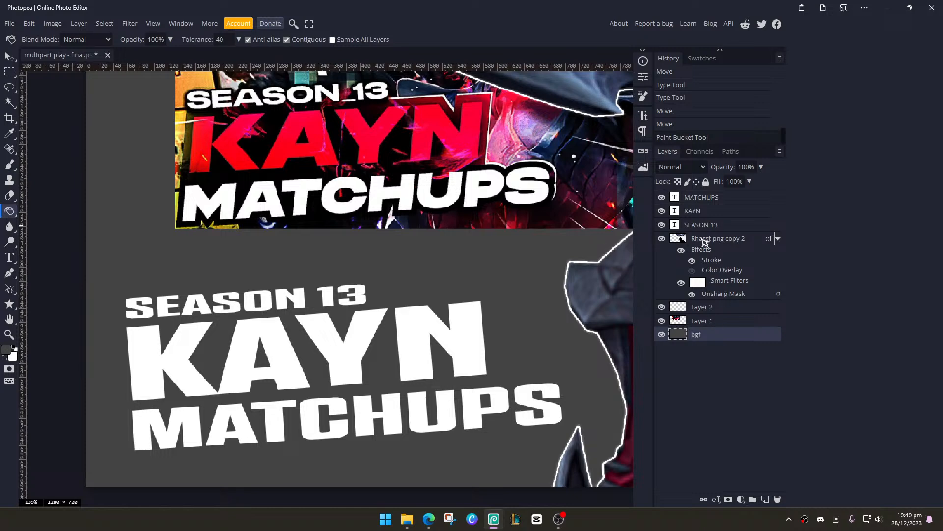
Add a Color Overlay to the KAYN text in red fe0133, sampled from the reference's KAYN lettering
left_click(705, 215)
double_click(750, 216)
left_click_drag(256, 102, 628, 135)
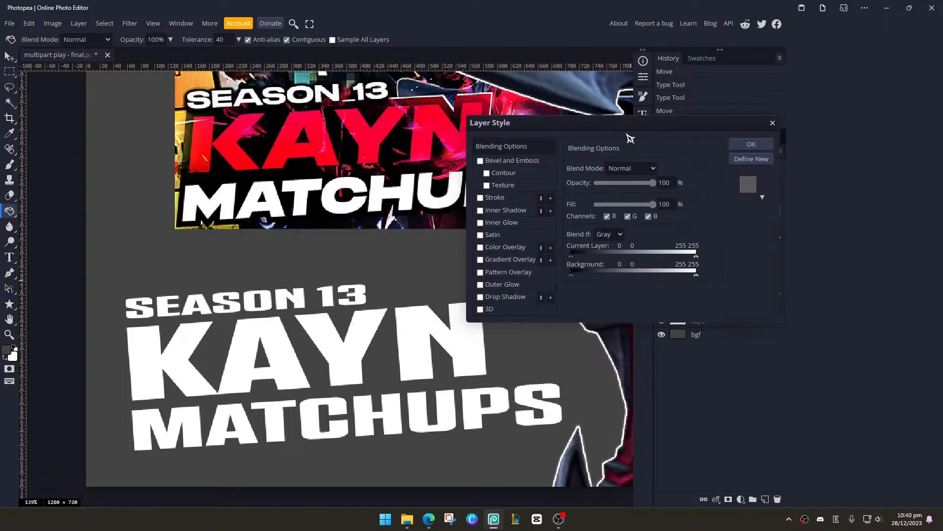
left_click(488, 246)
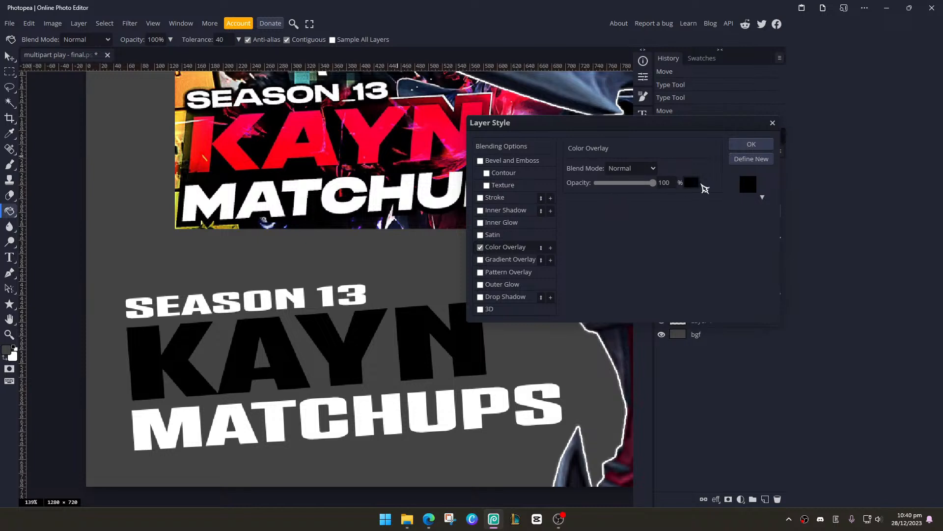
left_click(690, 186)
left_click(435, 123)
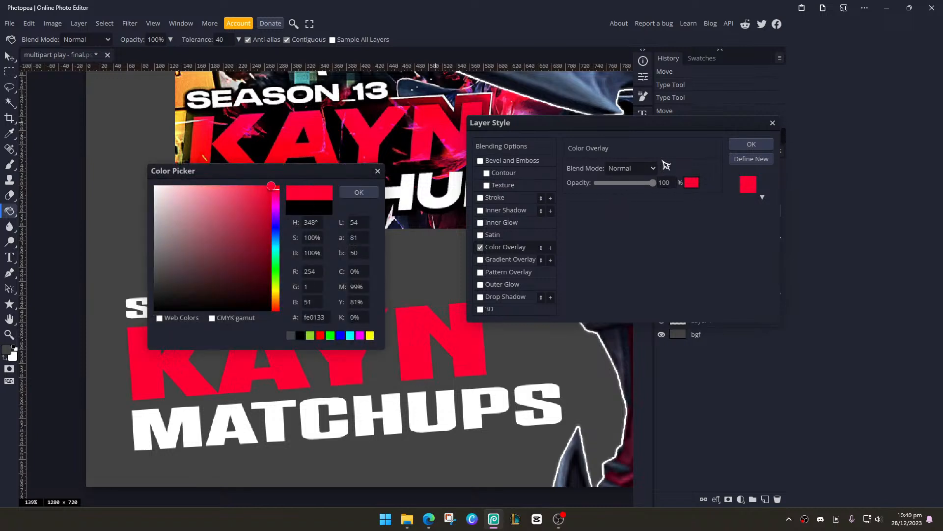
left_click(742, 145)
left_click(359, 192)
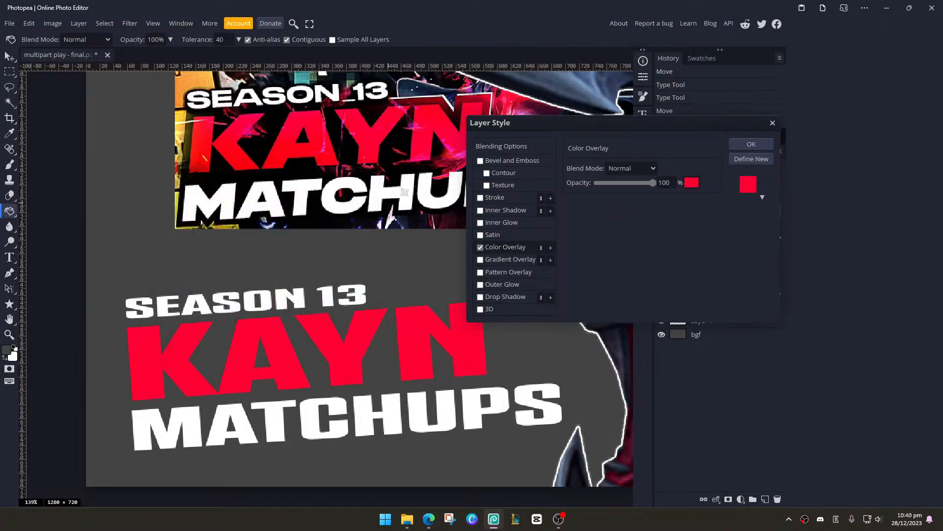
left_click(751, 143)
scroll(406, 245, "down", 2)
scroll(393, 246, "down", 2)
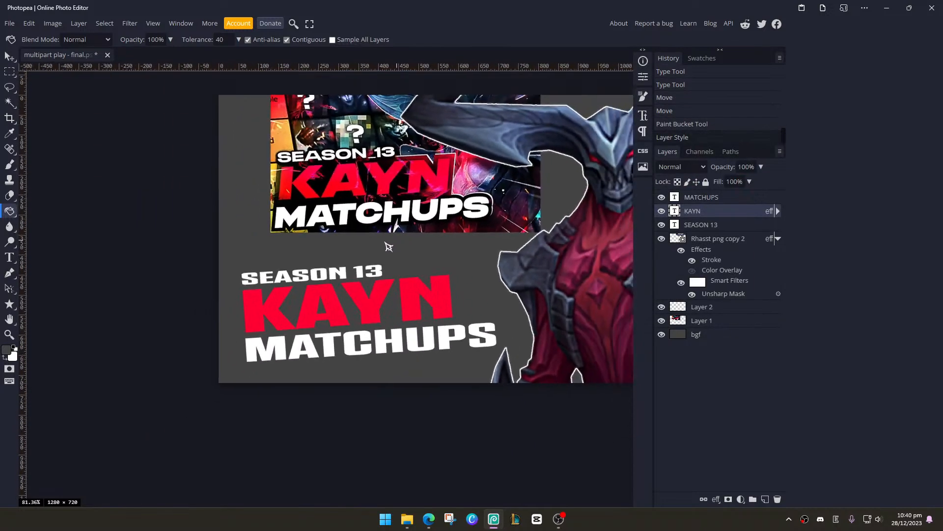
Convert the MATCHUPS, KAYN and SEASON 13 text layers to shapes
scroll(376, 251, "up", 3)
left_click(695, 197)
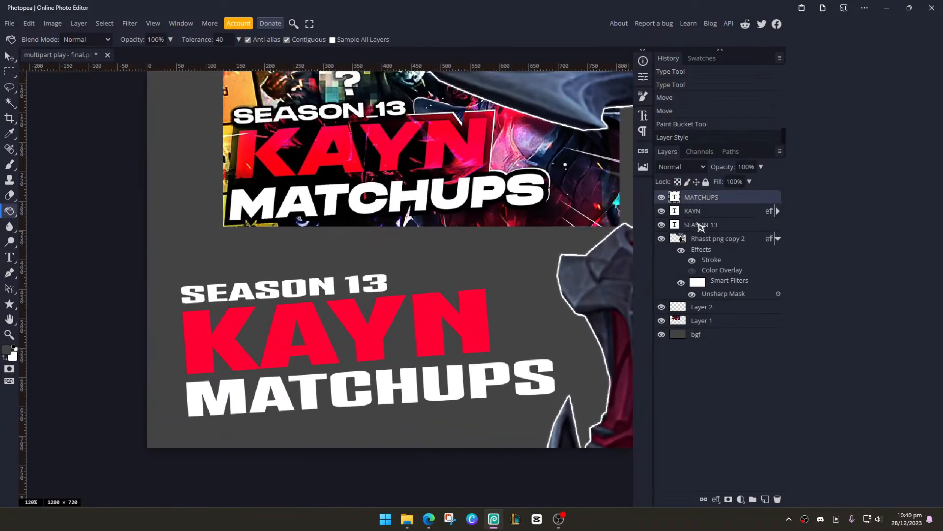
left_click(700, 224, "shift")
right_click(689, 227)
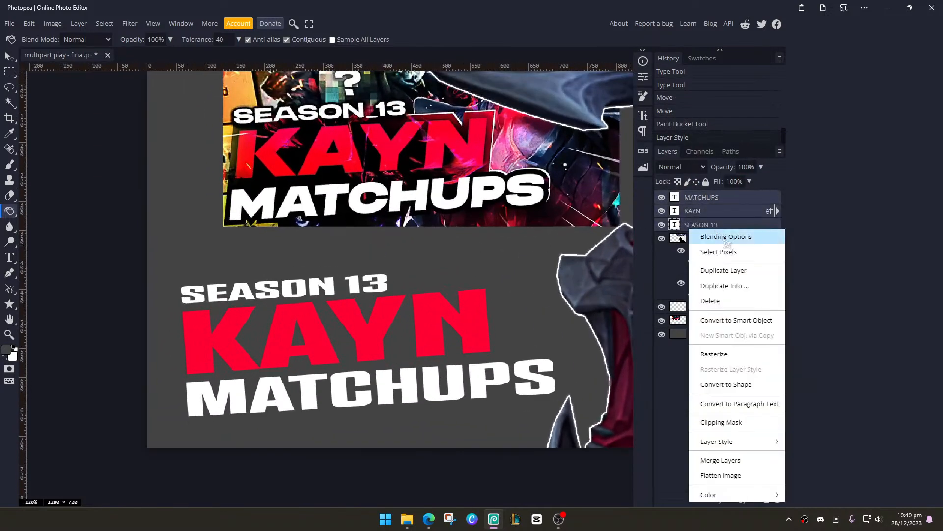
left_click(736, 381)
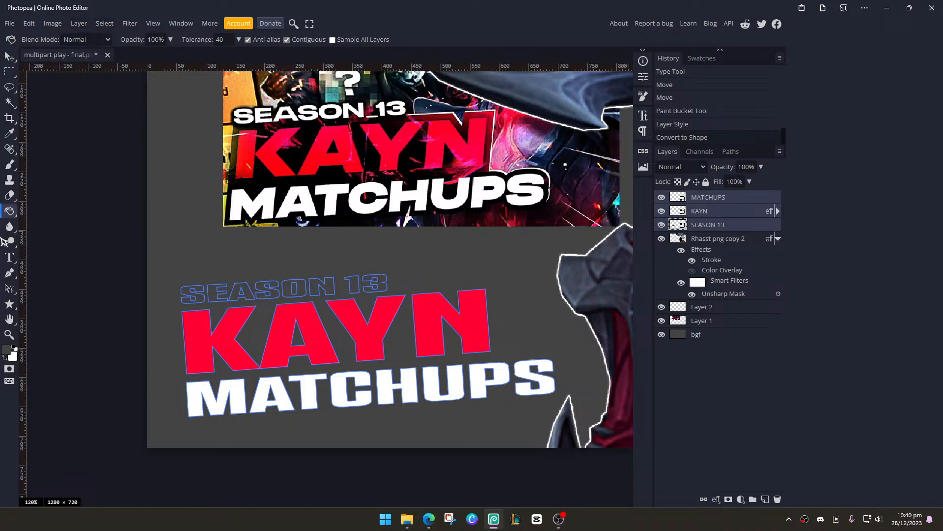
Give the three title shapes a solid black stroke with a width of 17 px
left_click(9, 288)
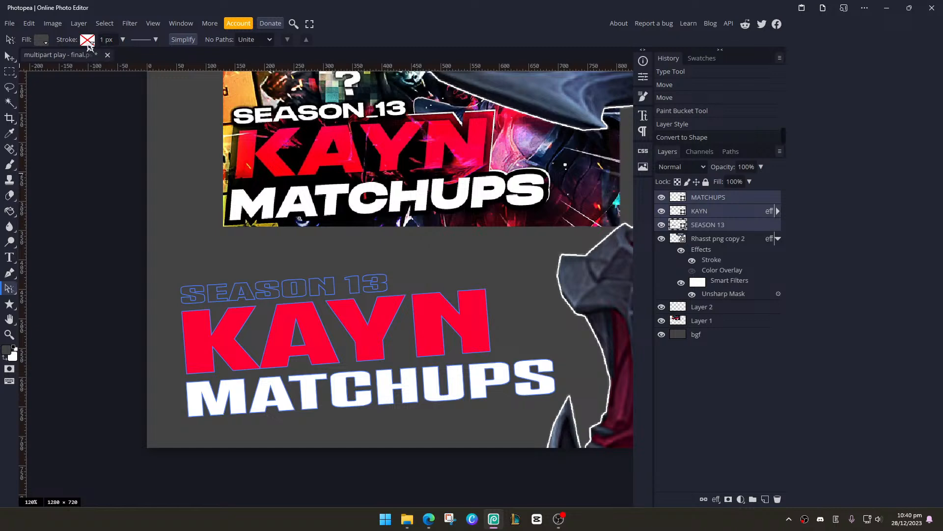
left_click(88, 43)
left_click(140, 62)
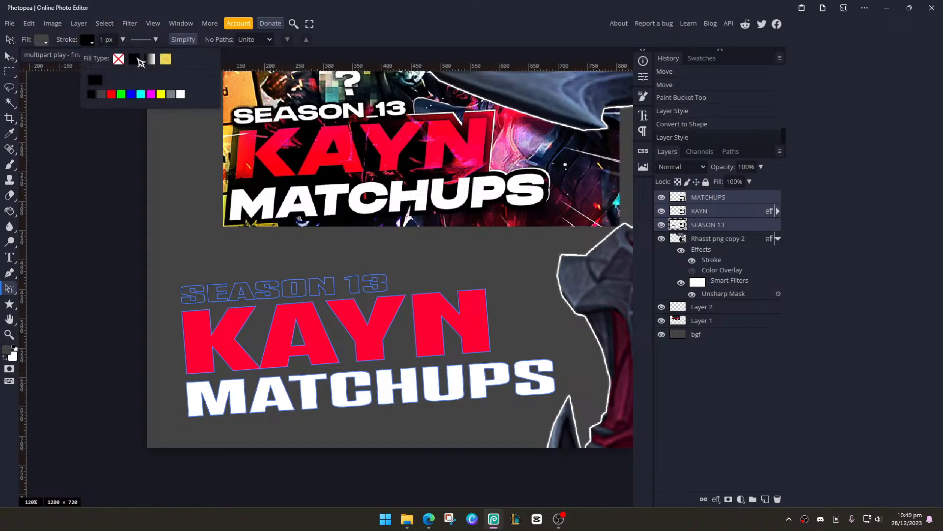
left_click(125, 43)
left_click(124, 40)
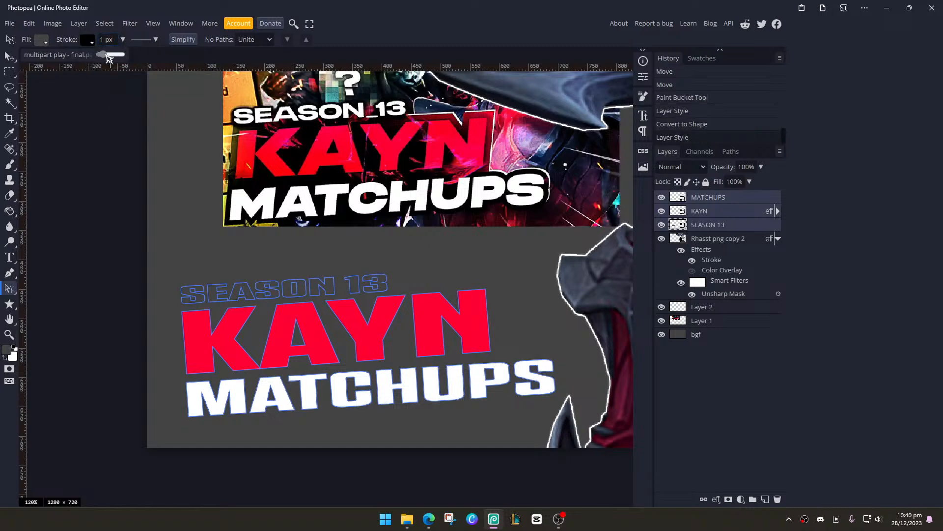
left_click_drag(98, 54, 115, 58)
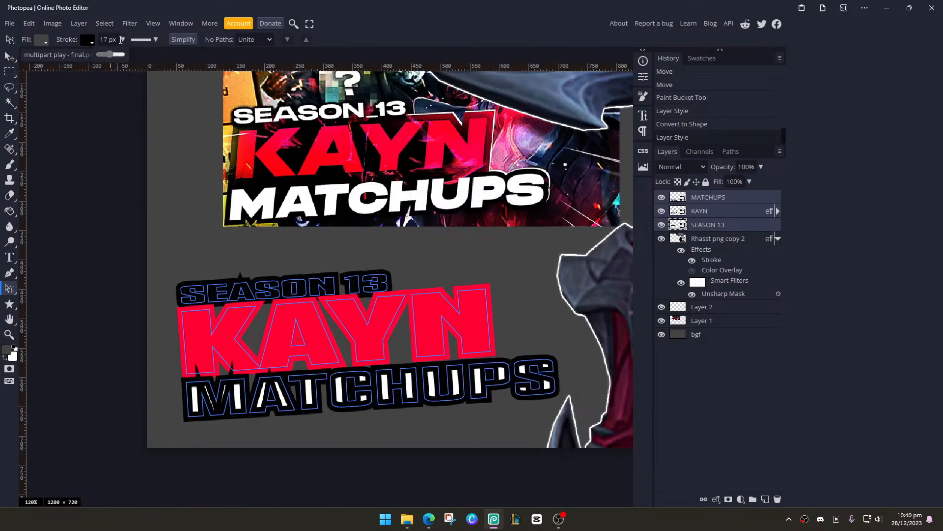
Try the Inside stroke position on the title shapes, settle on Outside and reduce the stroke width to 9.5 px
left_click(156, 39)
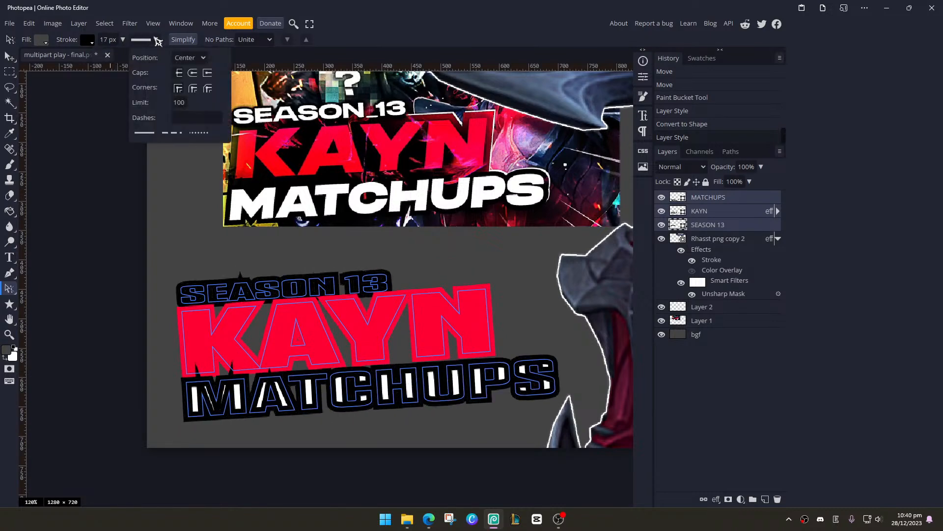
left_click(191, 59)
left_click(193, 72)
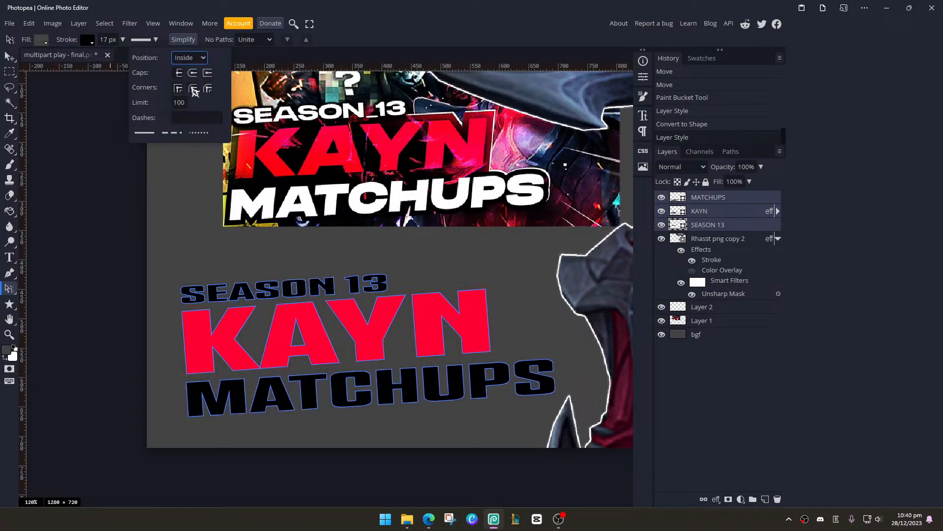
left_click(196, 58)
left_click(194, 92)
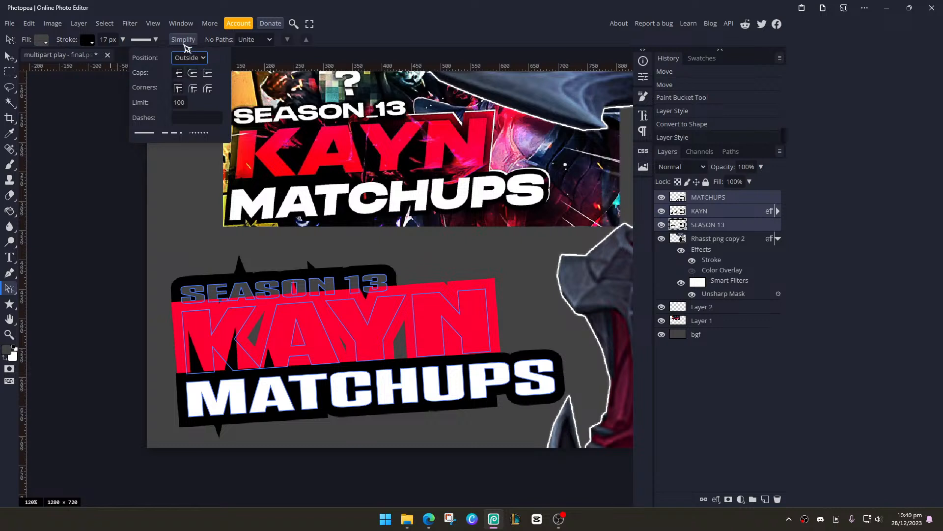
left_click(157, 36)
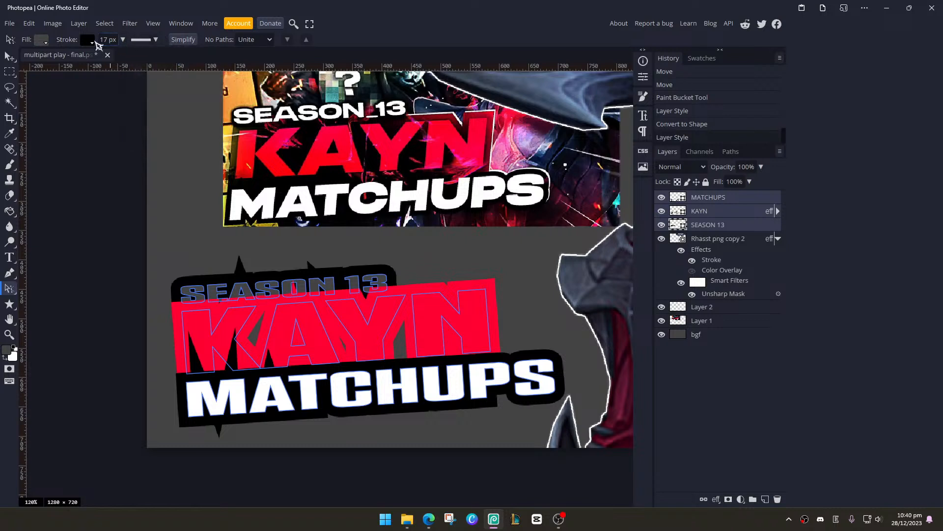
left_click(123, 40)
left_click_drag(118, 55, 110, 58)
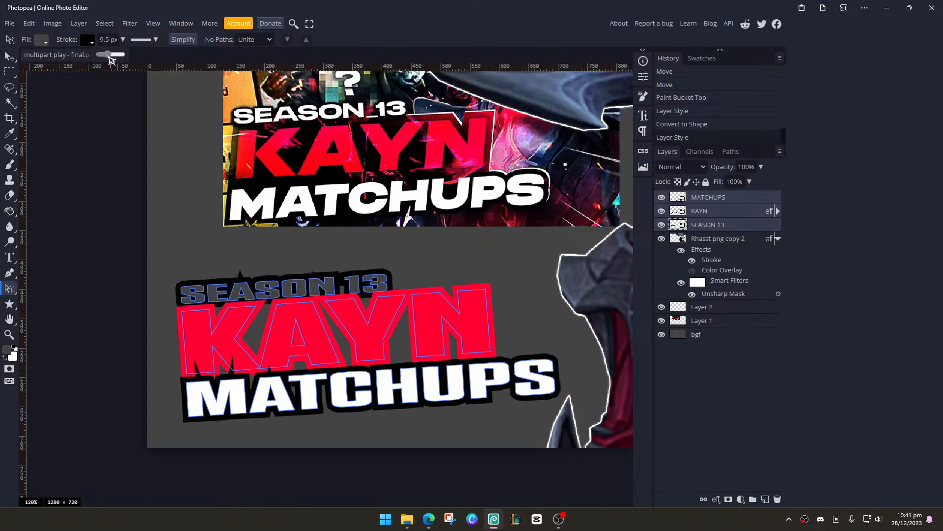
Try dark grey and pattern fills for the KAYN shape's stroke and reduce its width to 0 px
left_click(712, 231)
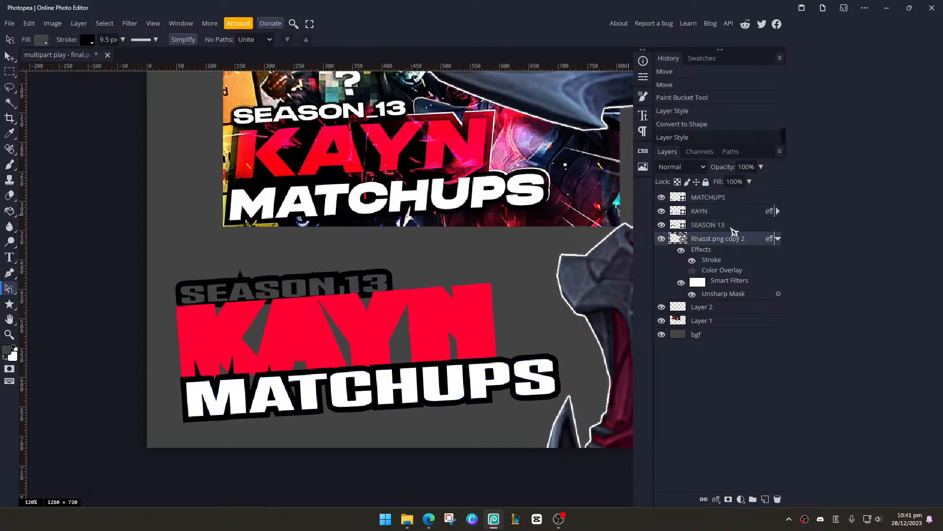
left_click(724, 215)
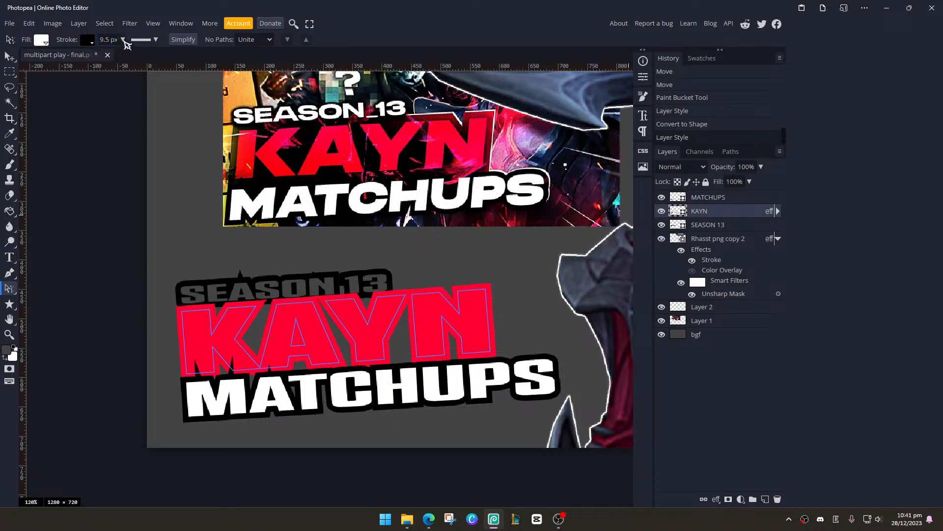
left_click(88, 40)
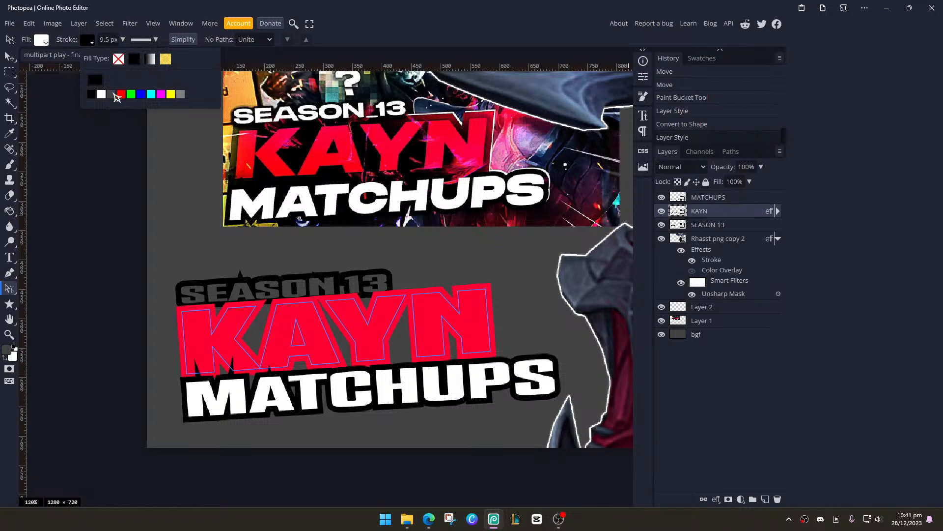
left_click(114, 95)
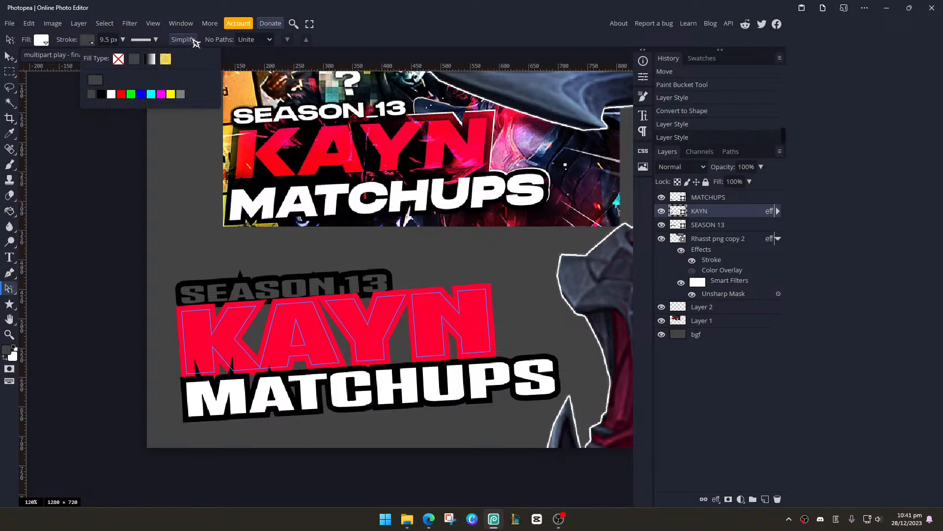
left_click(90, 42)
left_click(92, 44)
left_click(166, 59)
left_click(138, 23)
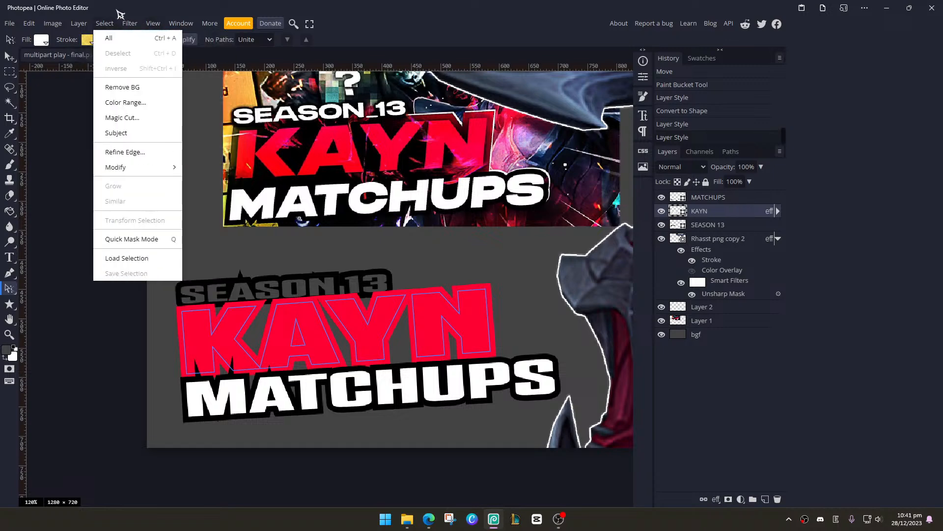
left_click(383, 22)
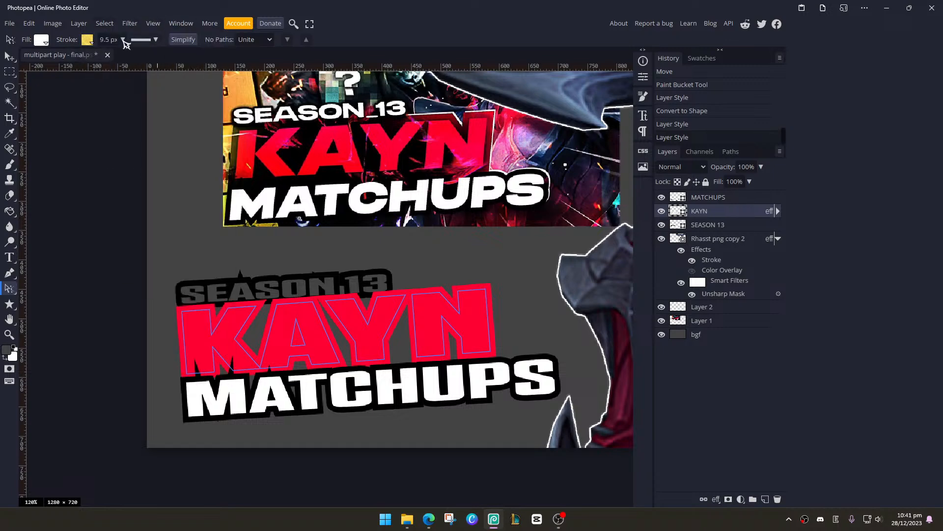
left_click(122, 39)
mouse_move(112, 58)
left_mouse_down()
mouse_move(124, 59)
mouse_move(92, 64)
left_mouse_up()
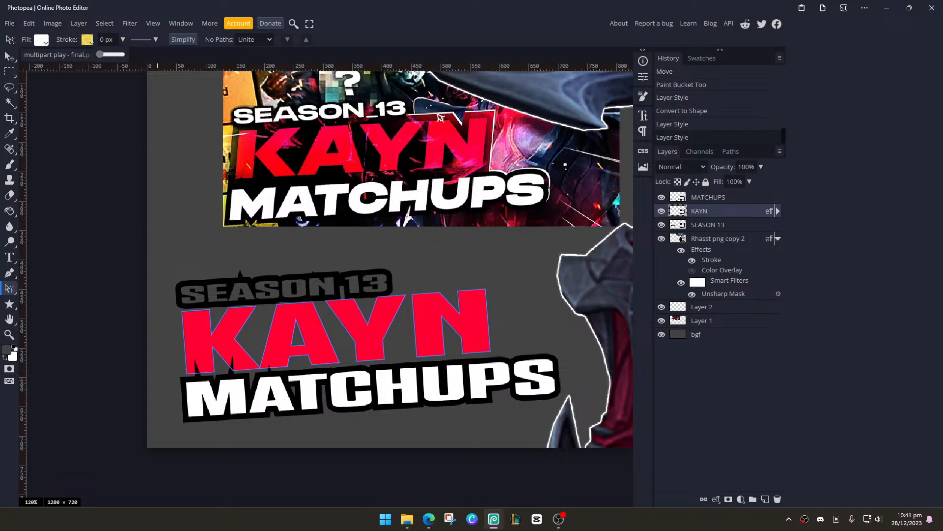
Undo the stroke changes and the conversion of the title text layers to shapes
left_click(9, 56)
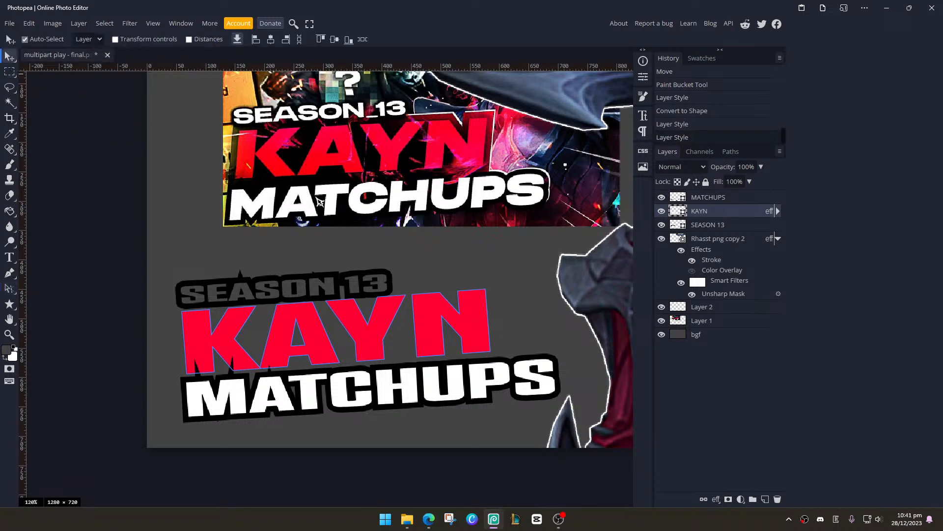
scroll(316, 204, "down", 2)
scroll(315, 240, "up", 2)
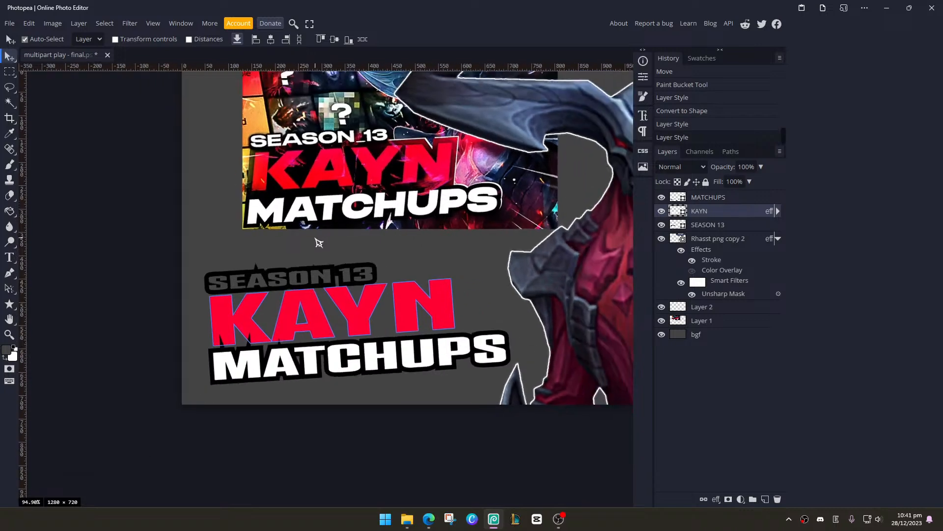
scroll(315, 240, "up", 2)
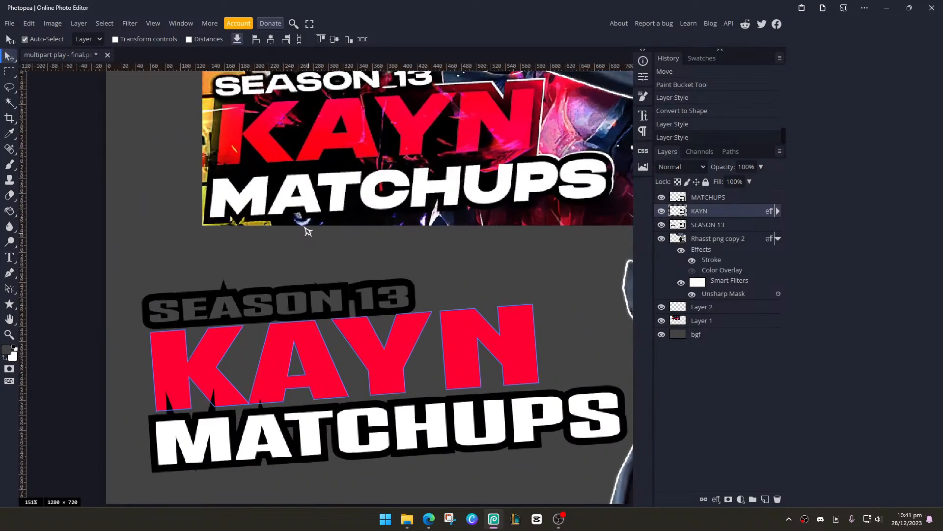
key("ctrl+z")
key("ctrl+z")
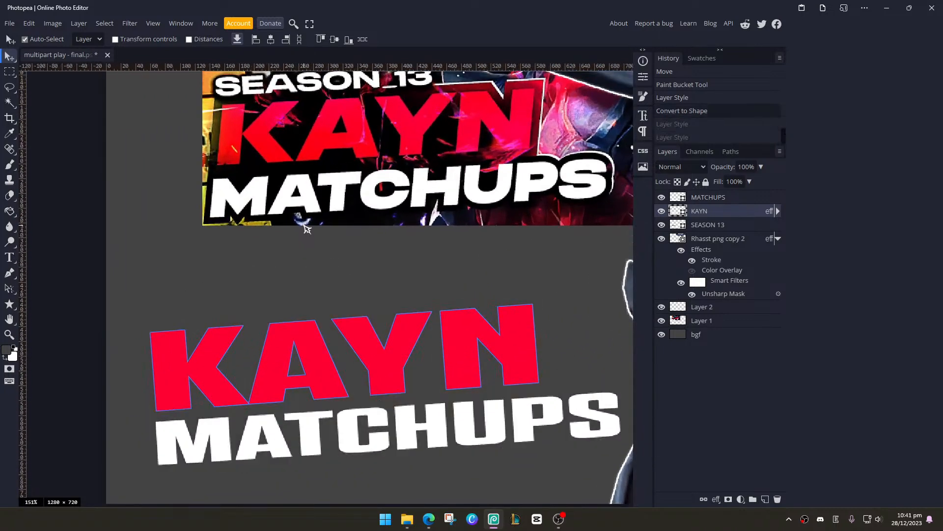
key("ctrl+z")
Convert the MATCHUPS, KAYN and SEASON 13 text layers into a single smart object and duplicate it
left_click(716, 226)
left_click(714, 197)
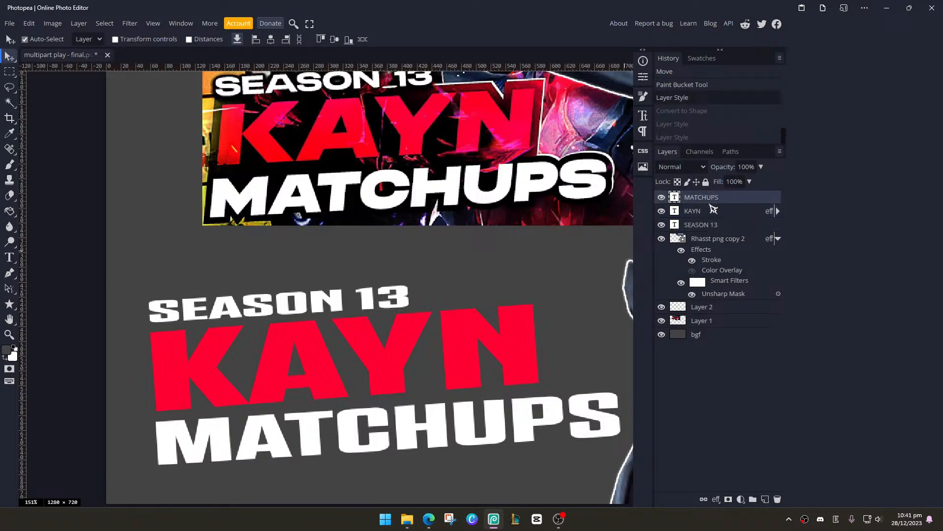
left_click(712, 228, "shift")
right_click(714, 214)
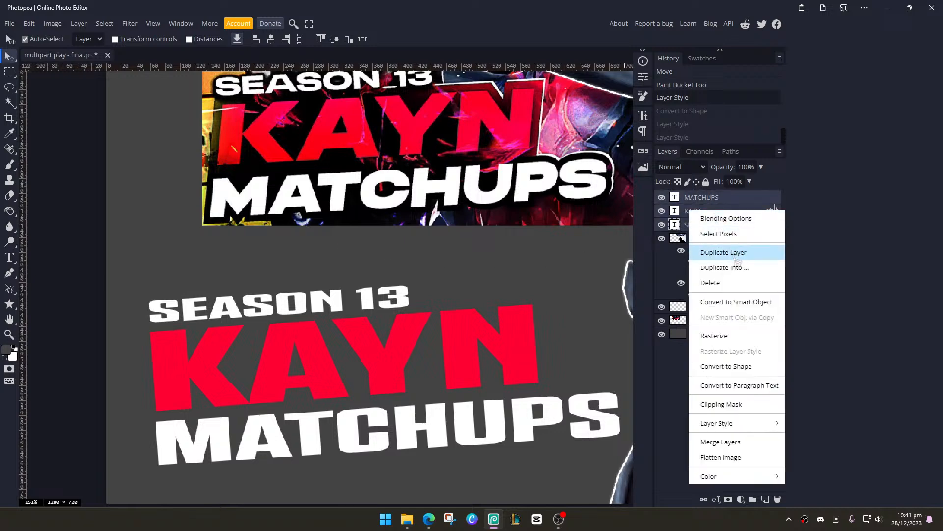
left_click(745, 305)
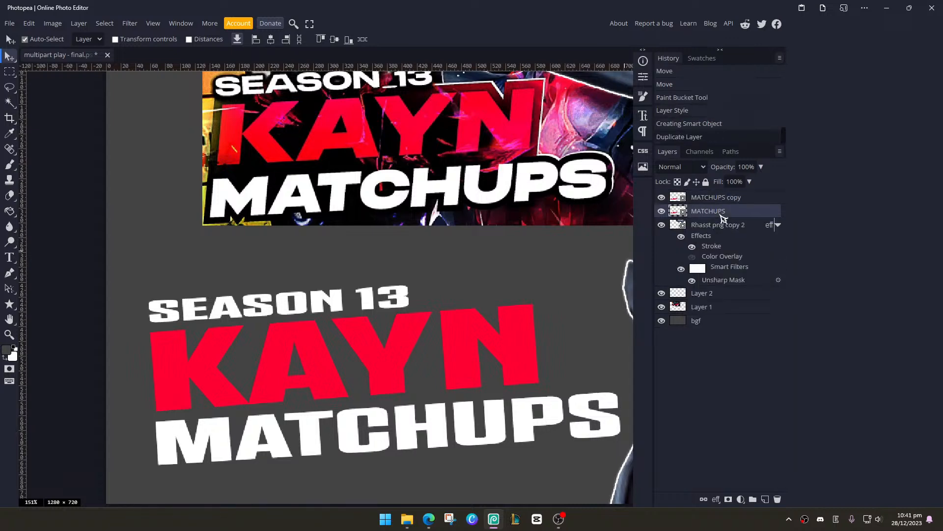
Add a Stroke effect to the lower title smart object in black 010101, sampled from the reference thumbnail
double_click(725, 206)
left_click(480, 197)
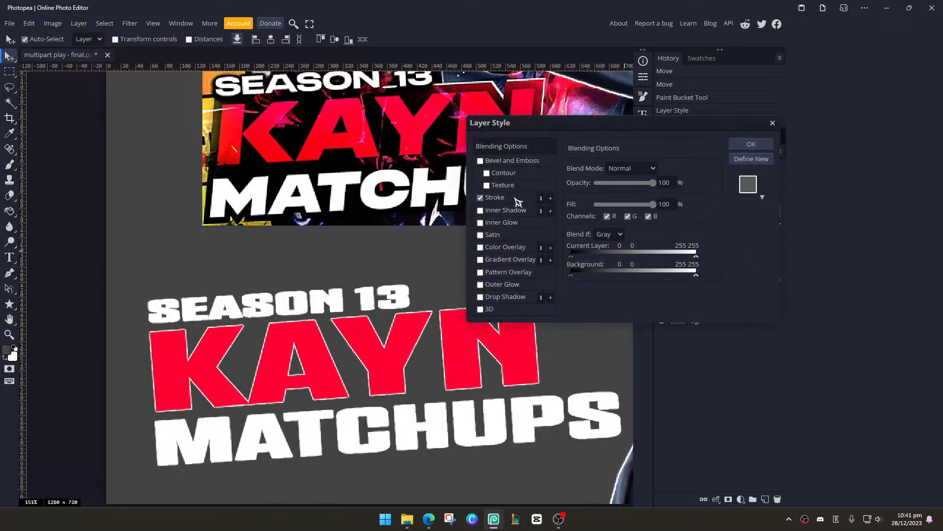
left_click(515, 198)
left_click(575, 246)
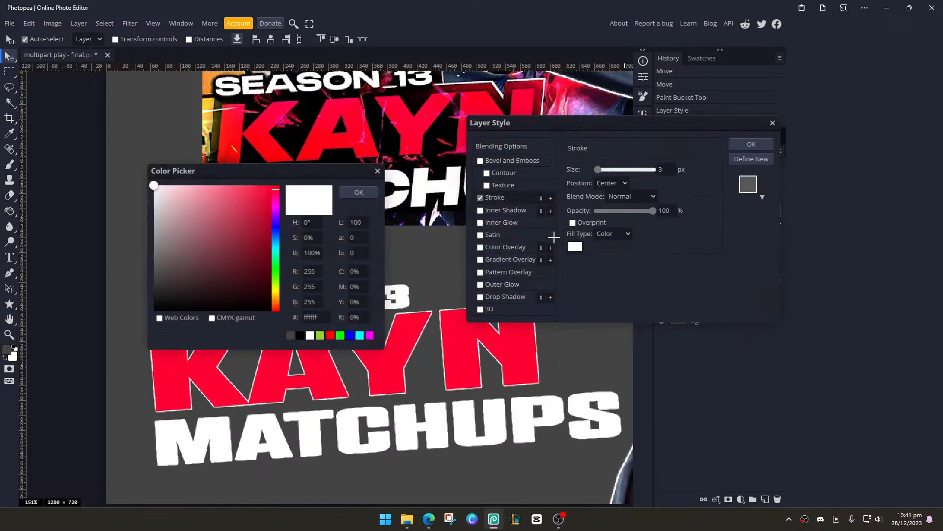
left_click(430, 167)
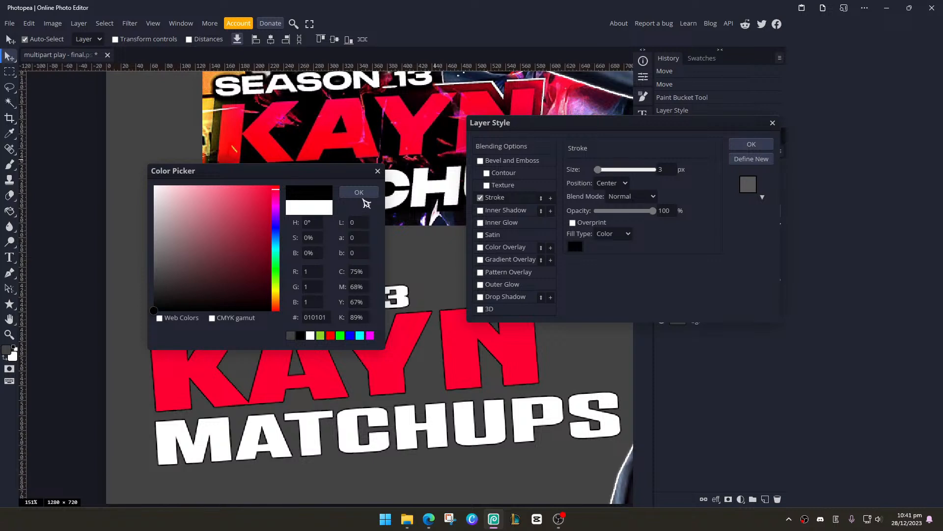
left_click(360, 193)
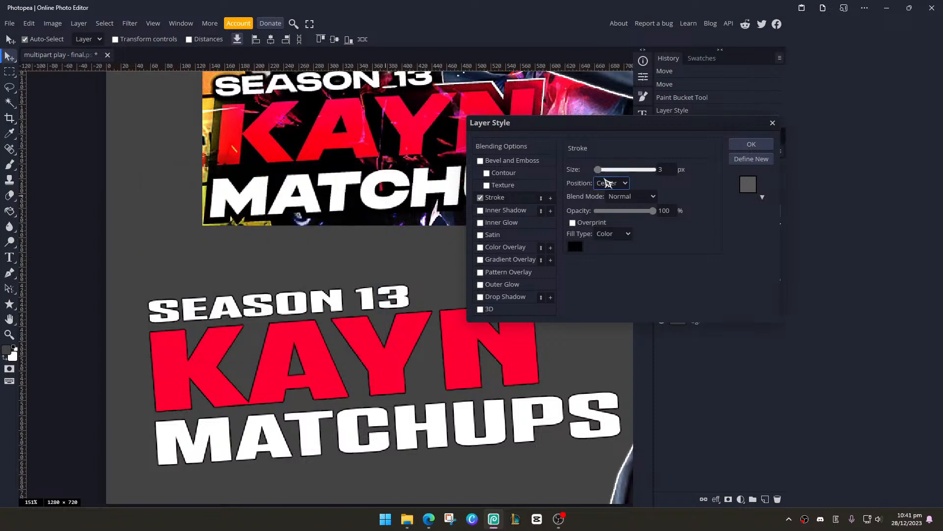
Set the title stroke's size to 34 px and apply the layer style
left_click_drag(598, 169, 609, 172)
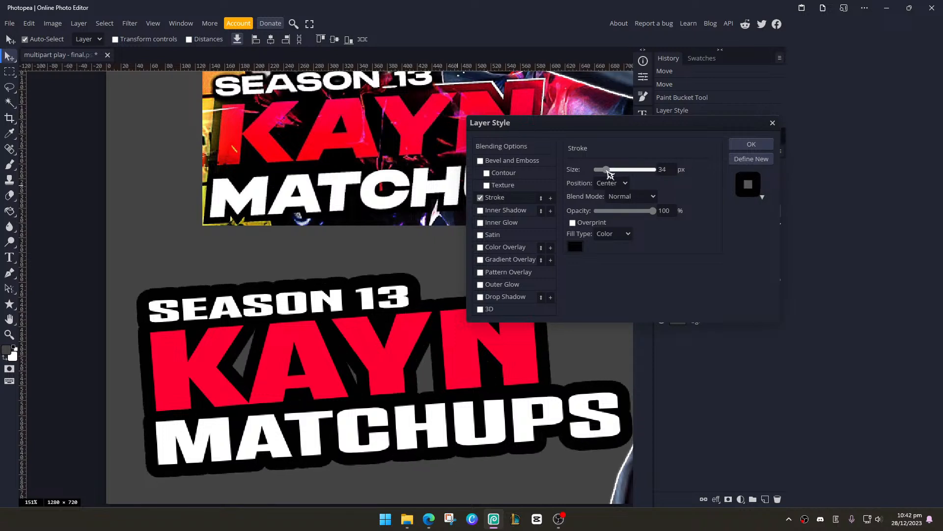
scroll(285, 236, "down", 5)
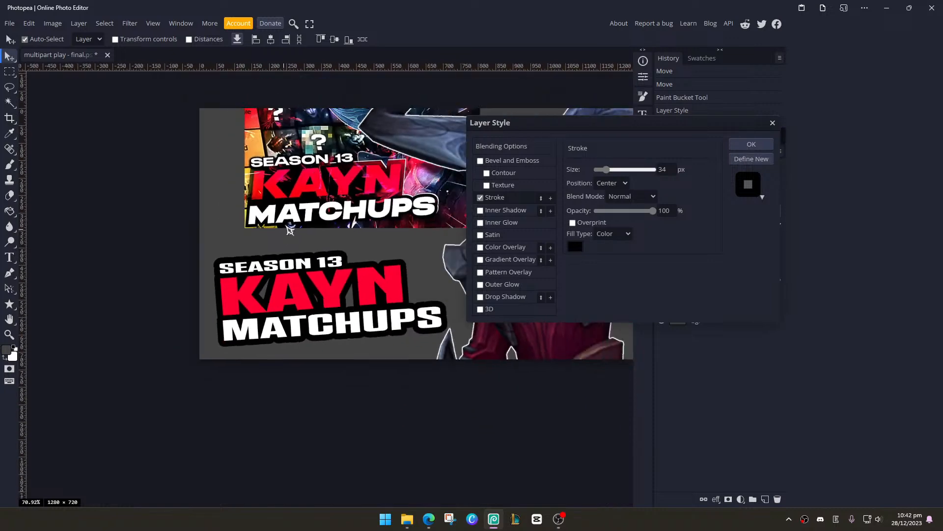
scroll(281, 218, "up", 3)
scroll(281, 218, "up", 2)
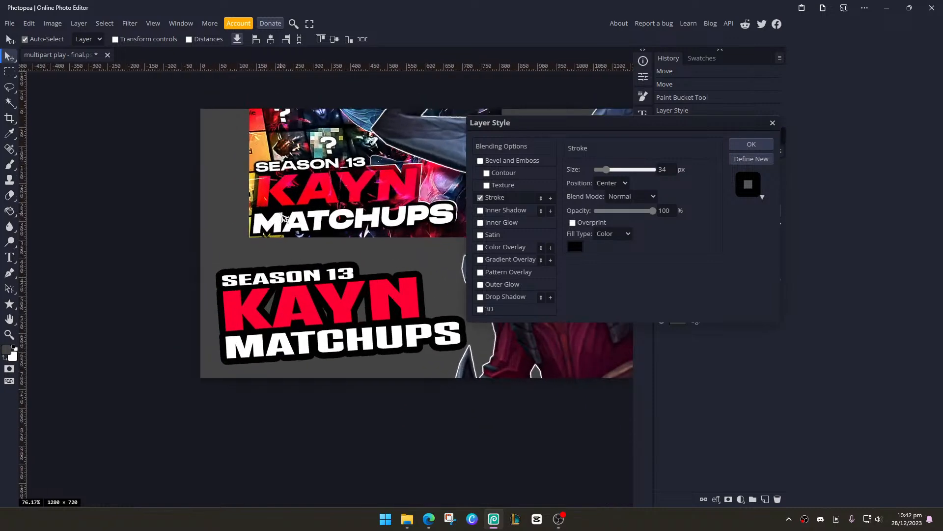
left_click(742, 145)
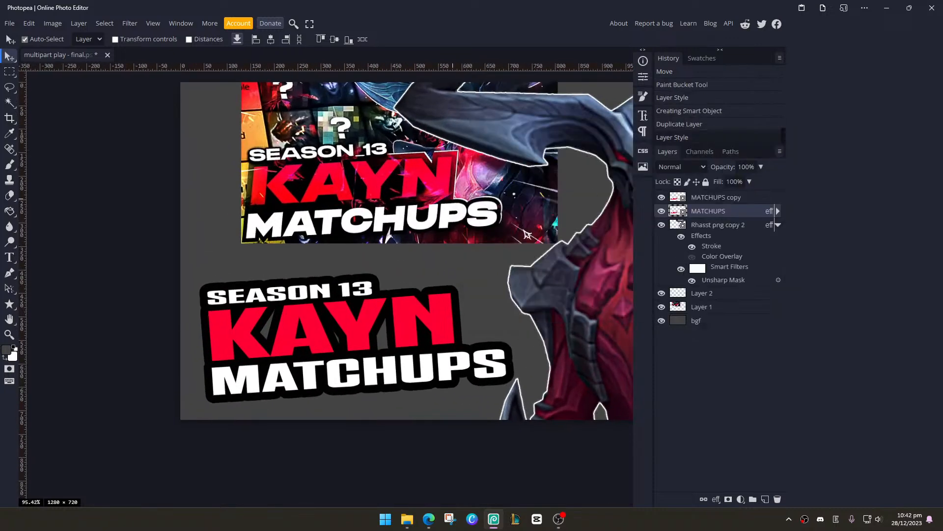
scroll(491, 251, "up", 2)
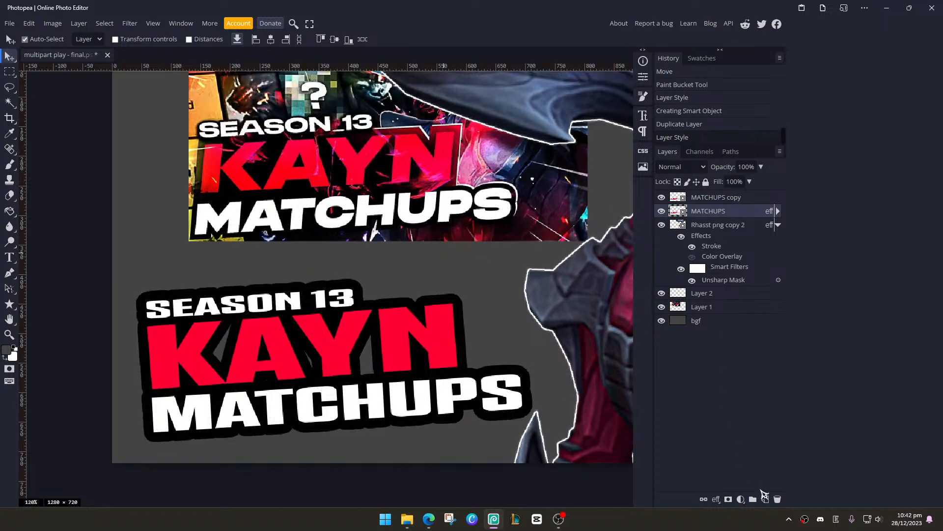
Add a new layer between the two title smart objects and paint the gaps inside the title outline black with an enlarged brush
left_click(765, 498)
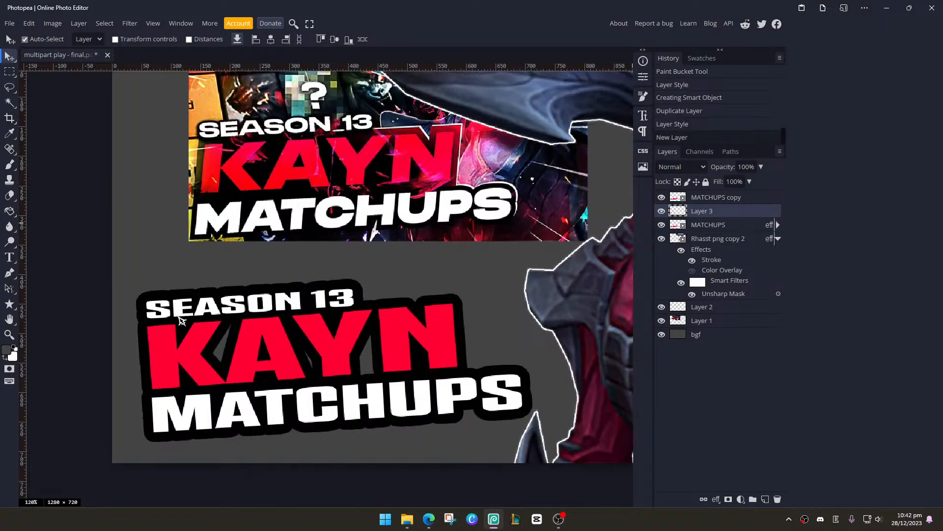
left_click(10, 211)
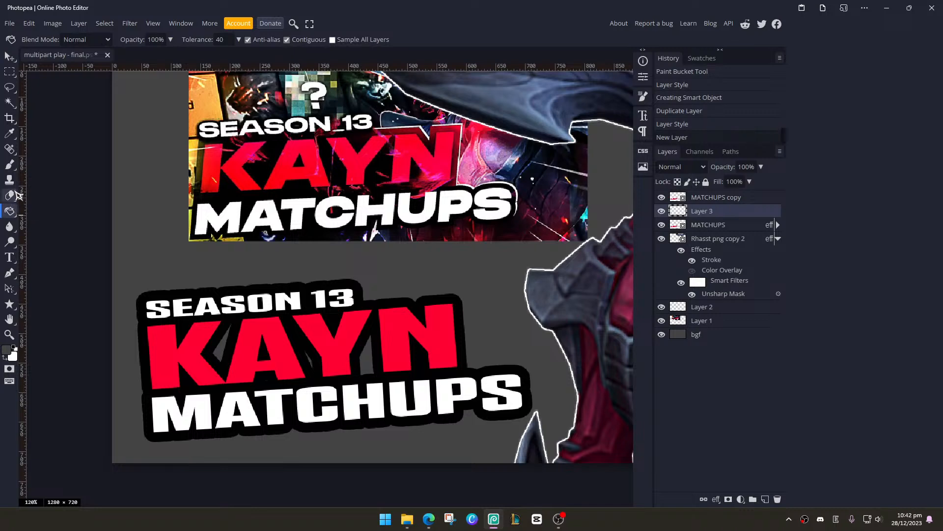
left_click(10, 164)
left_click(34, 40)
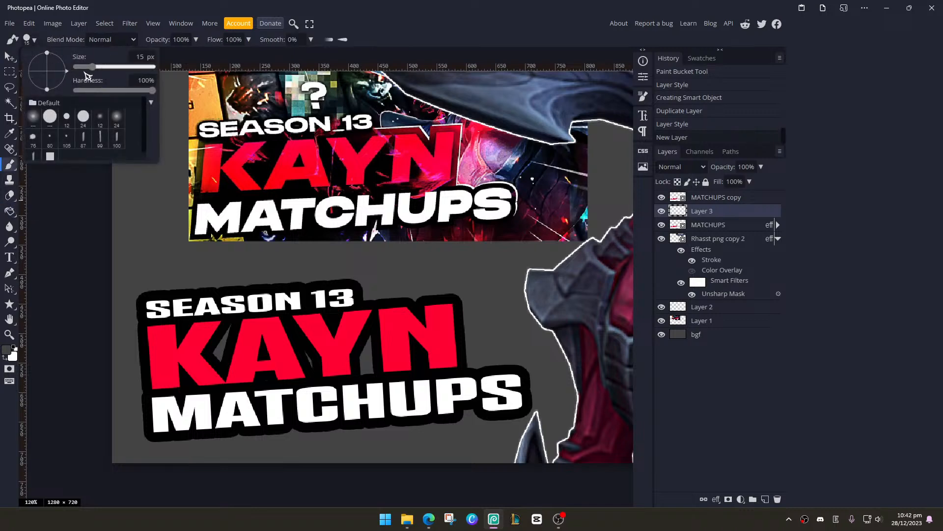
left_click_drag(86, 66, 107, 66)
left_click(13, 347)
mouse_move(208, 346)
left_mouse_down()
mouse_move(226, 330)
mouse_move(208, 346)
left_mouse_up()
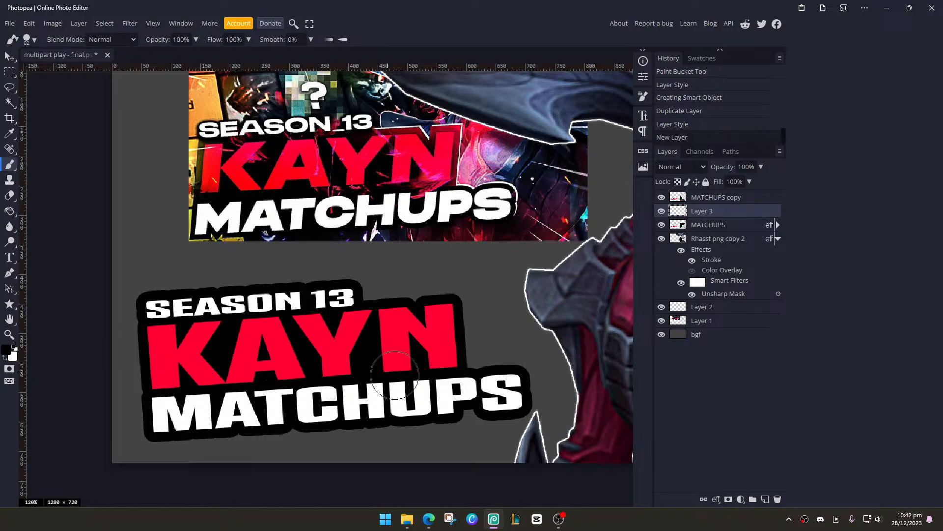
mouse_move(394, 375)
left_mouse_down()
mouse_move(374, 349)
mouse_move(292, 360)
mouse_move(269, 353)
left_mouse_up()
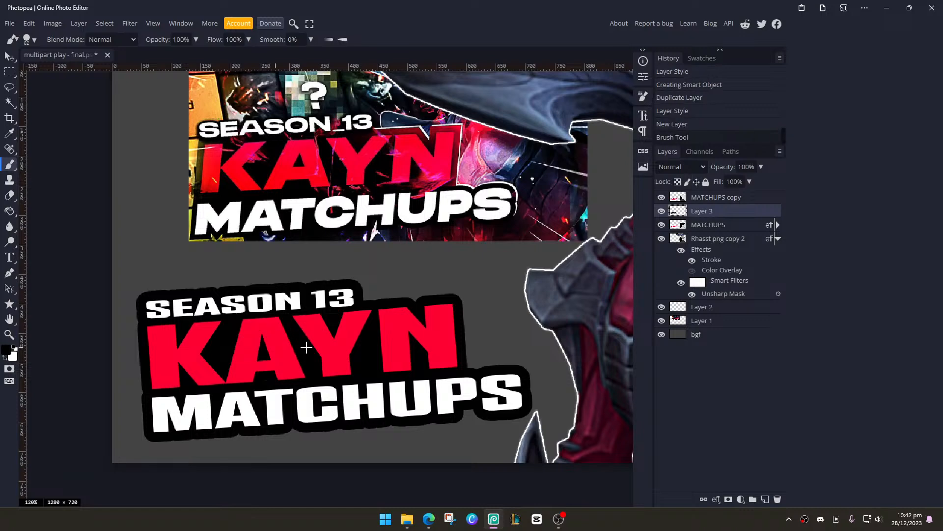
Convert the MATCHUPS copy, Layer 3 and MATCHUPS layers into a single smart object
scroll(307, 348, "down", 3)
scroll(293, 343, "up", 3)
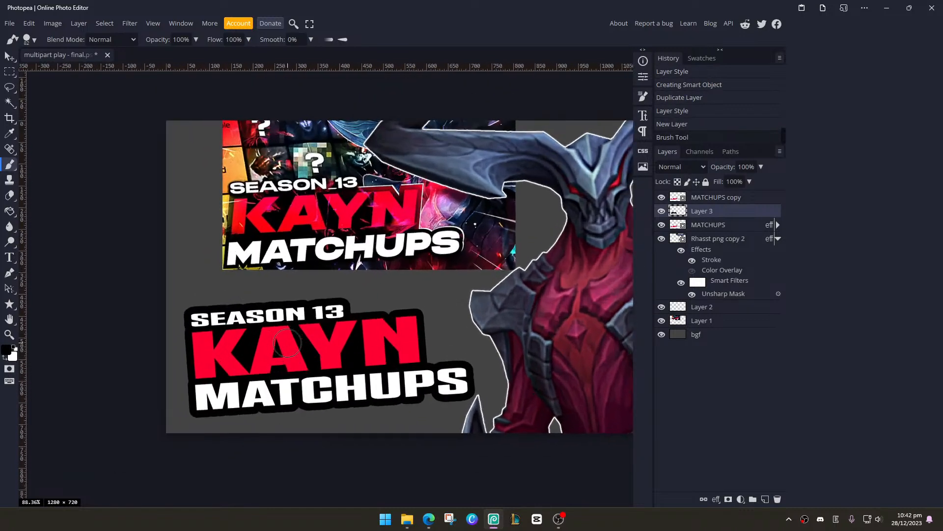
left_click(716, 200)
left_click(715, 229, "shift")
right_click(714, 228)
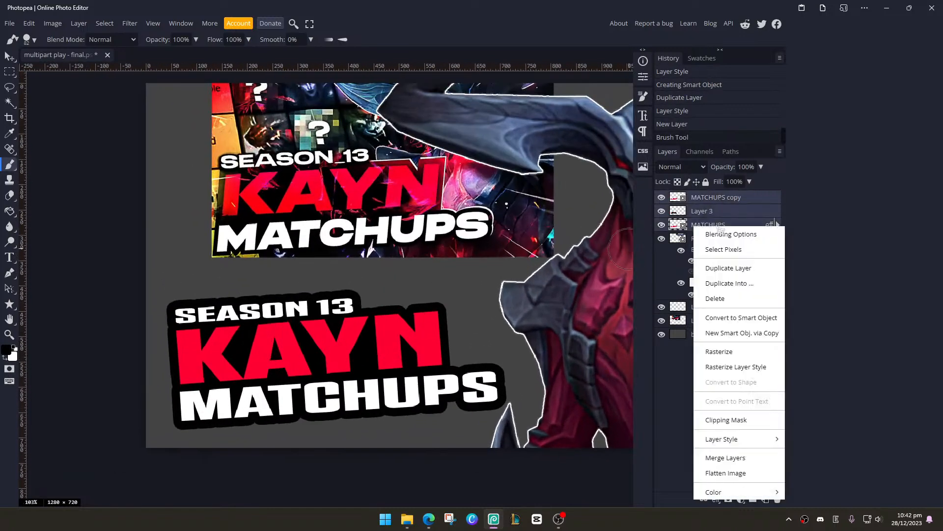
left_click(749, 319)
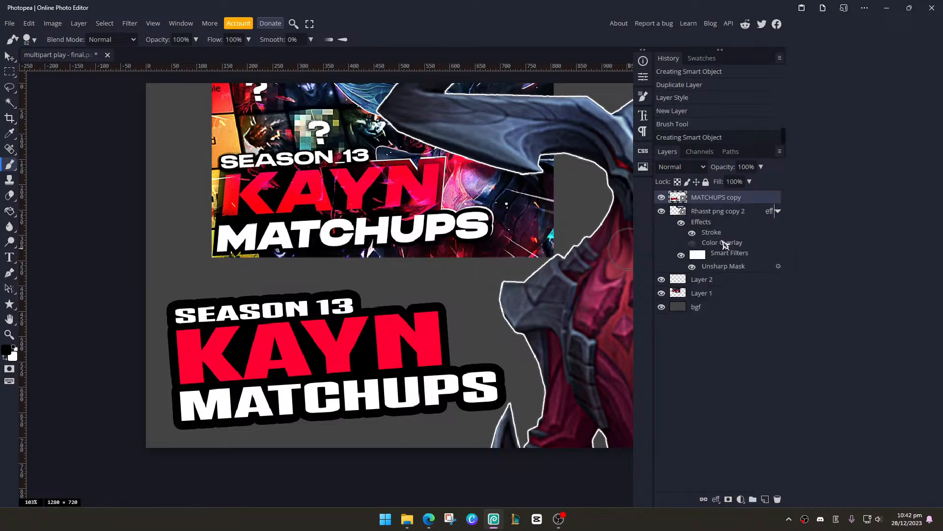
Try a Bevel and Emboss effect on the combined title smart object
double_click(745, 198)
left_click(481, 161)
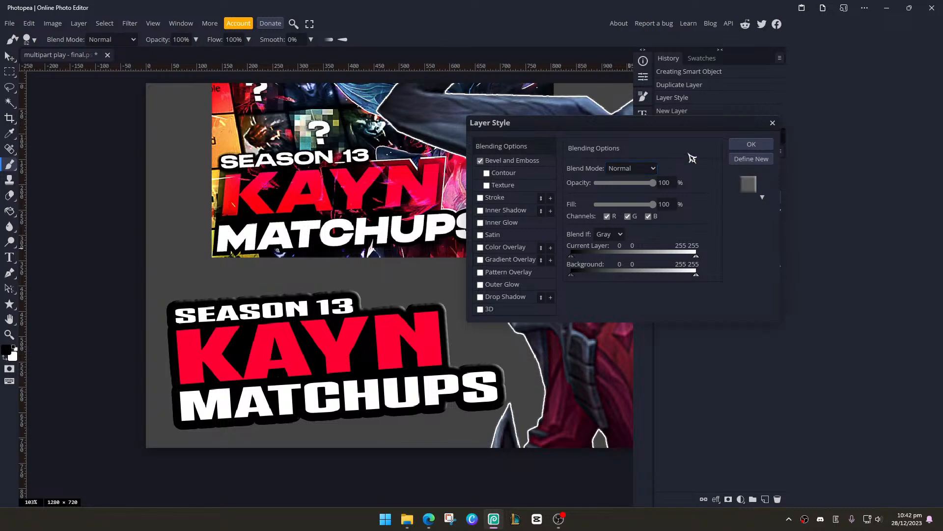
left_click(743, 145)
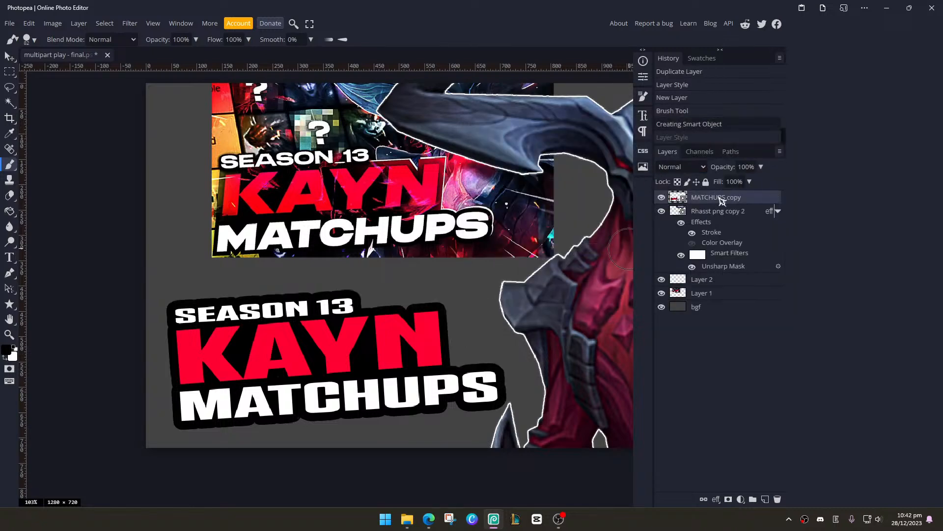
Duplicate the title smart object and add a white ffffff Color Overlay effect to the lower copy
key("ctrl+j")
double_click(761, 215)
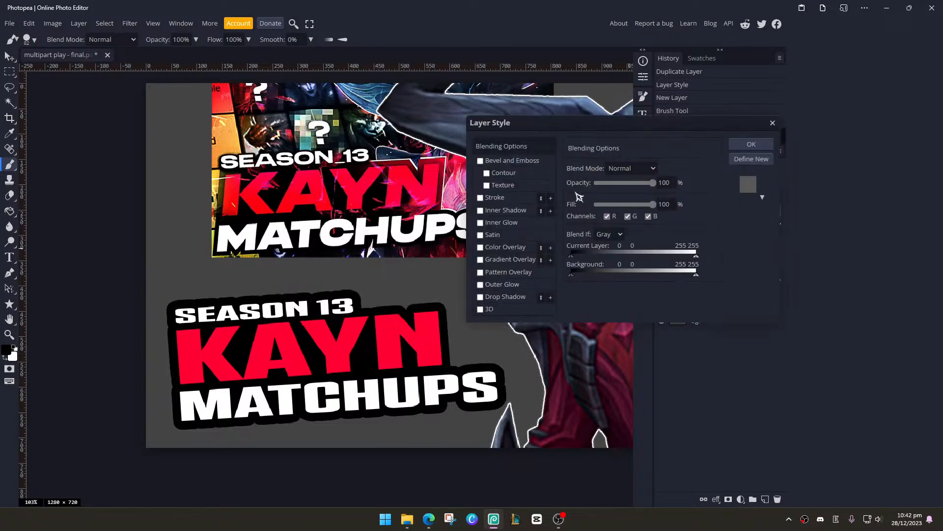
left_click(480, 247)
left_click(513, 247)
left_click(688, 181)
left_click_drag(237, 224, 151, 175)
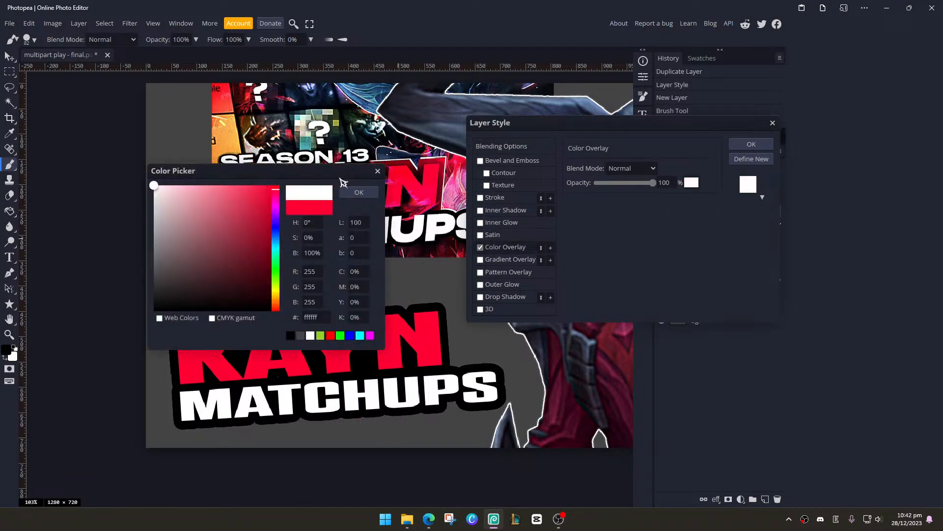
left_click(352, 193)
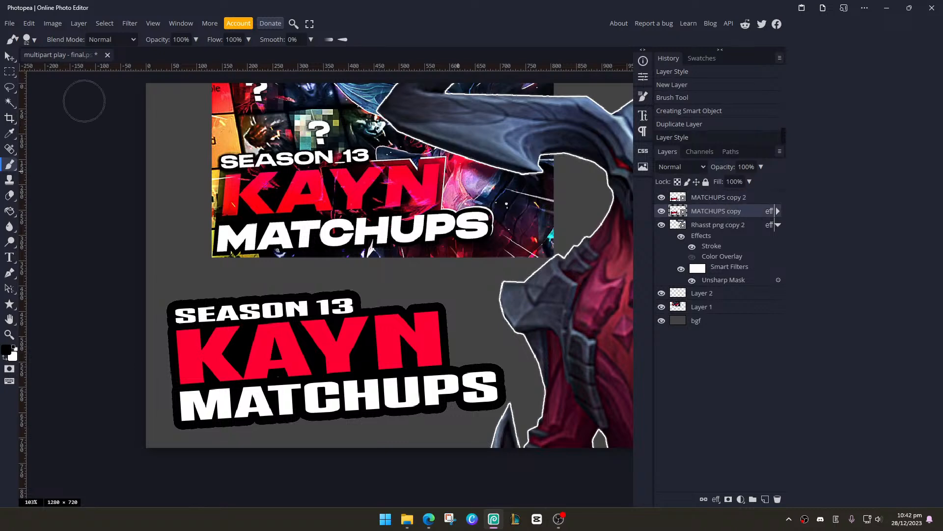
Offset the white title copy slightly up and to the right so it forms a thin white edge behind the title
left_click(10, 57)
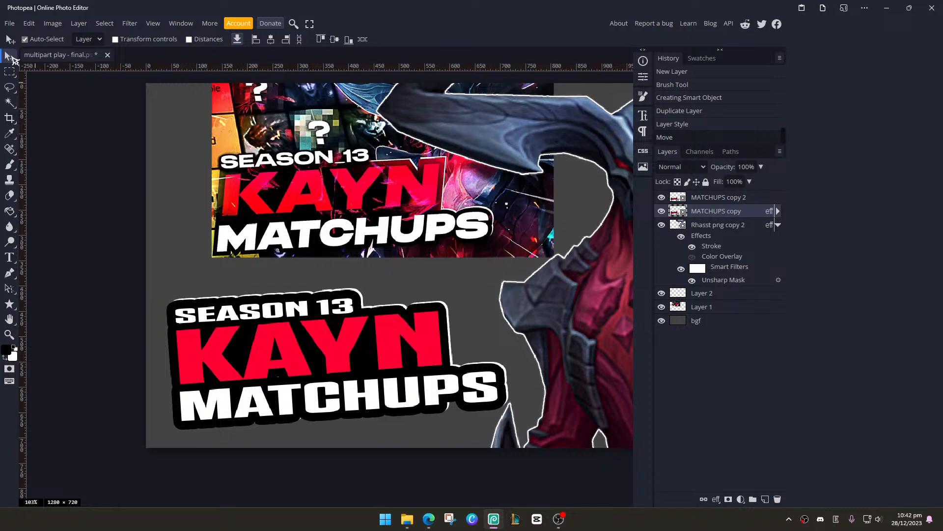
scroll(236, 167, "down", 5)
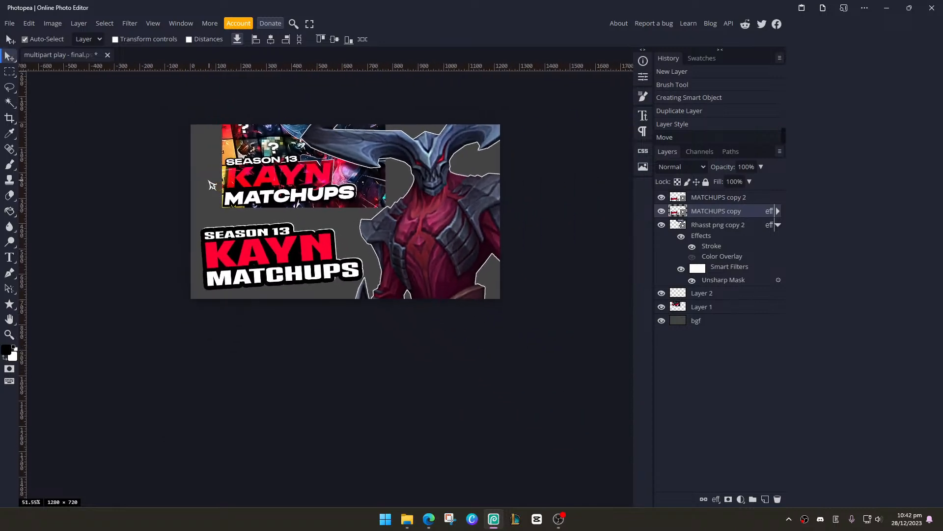
scroll(214, 184, "up", 4)
scroll(339, 288, "up", 7)
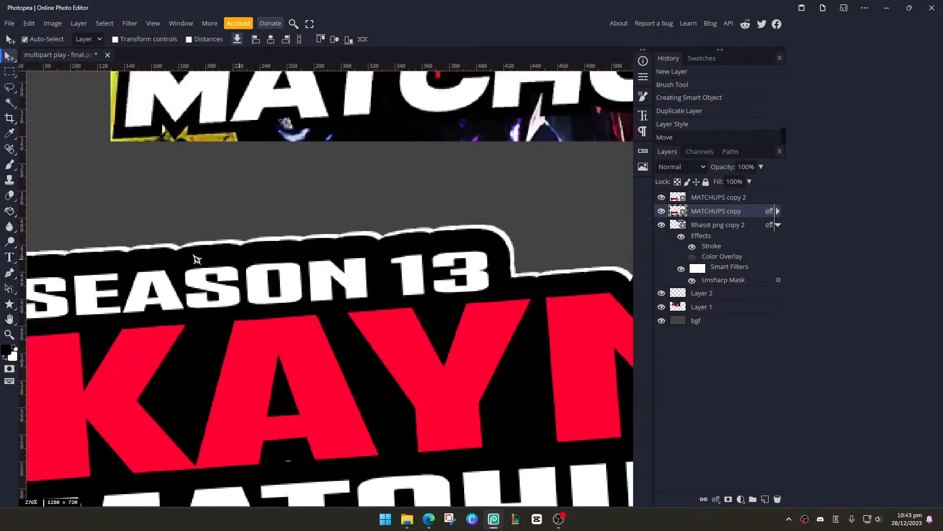
scroll(373, 243, "down", 7)
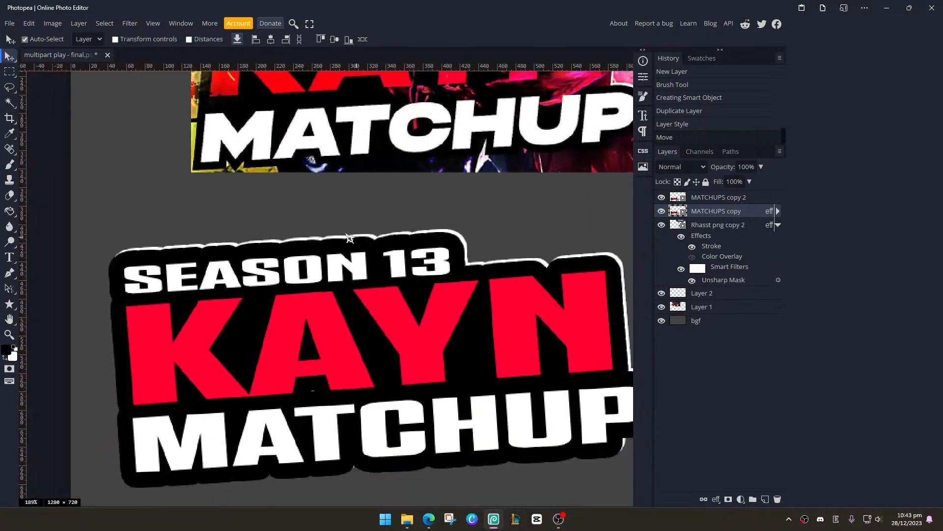
left_click_drag(386, 222, 347, 252)
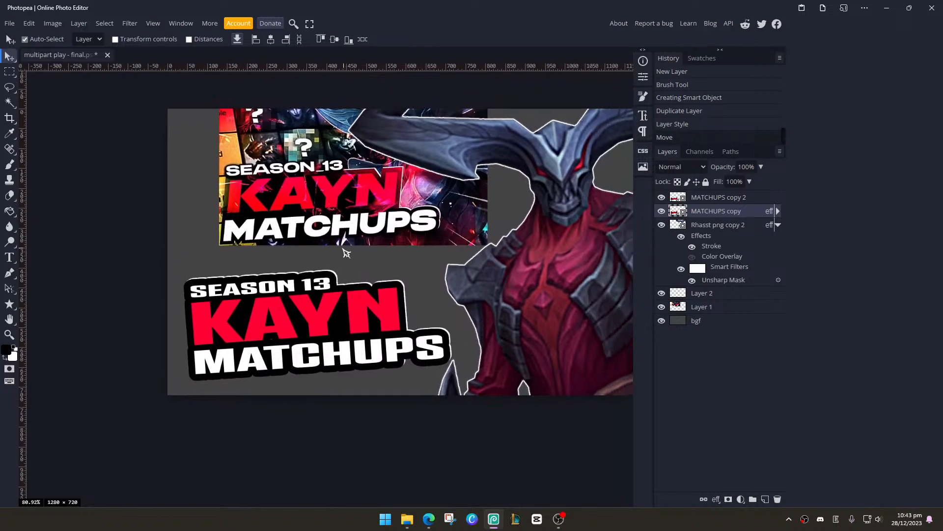
Convert both title copies into one smart object and distort its corners to enlarge and slant it to about 703 × 332 px
left_click(703, 198)
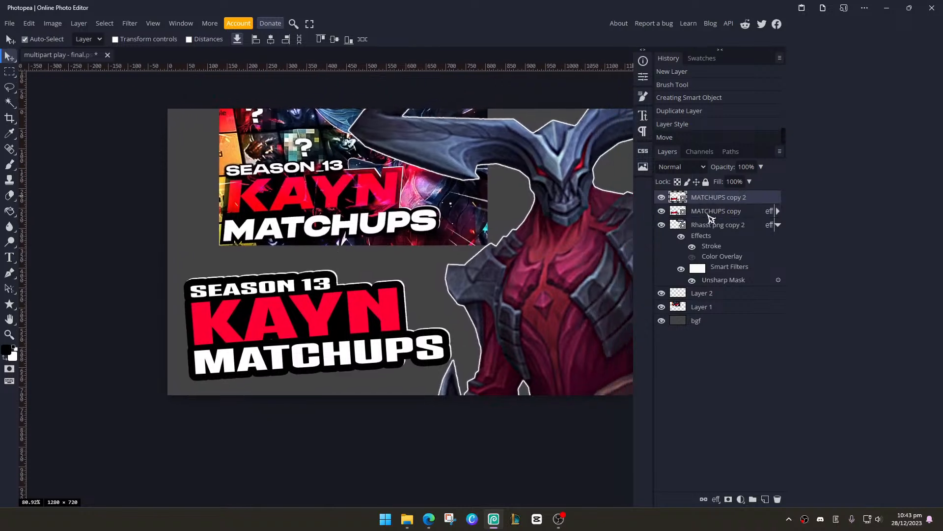
right_click(708, 212)
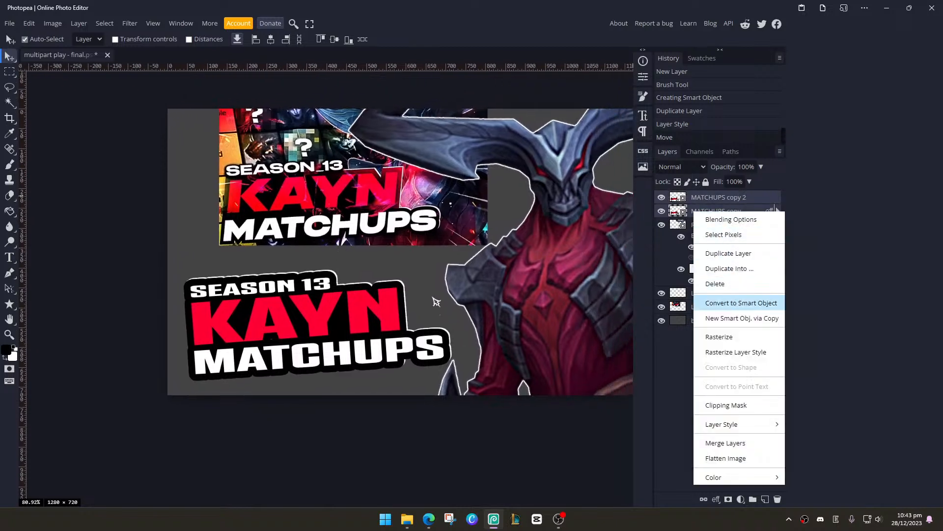
key("ctrl+t")
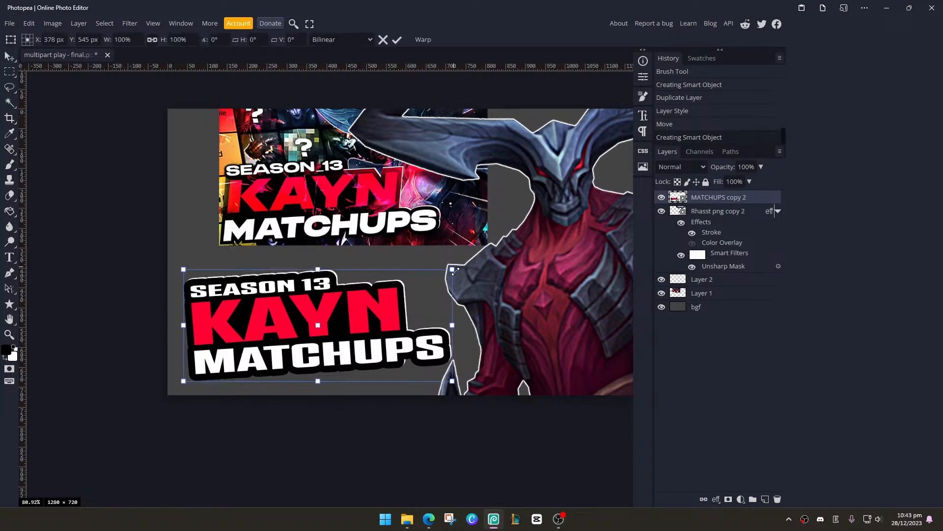
mouse_move(453, 270)
left_mouse_down()
mouse_move(463, 286)
mouse_move(456, 283)
left_mouse_up()
mouse_move(451, 380)
left_mouse_down()
mouse_move(441, 395)
mouse_move(446, 388)
left_mouse_up()
left_click_drag(177, 383, 161, 392)
left_click_drag(184, 269, 178, 257)
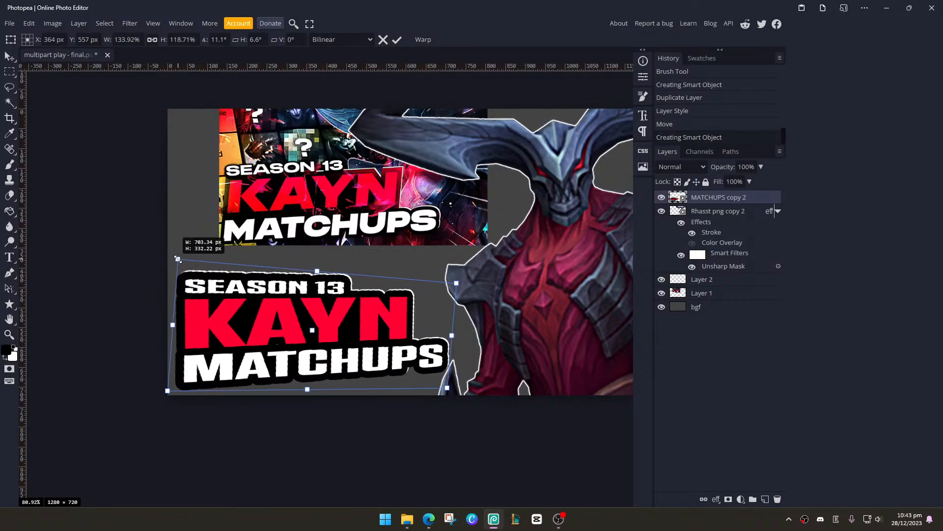
key("Return")
Move the reference thumbnail left and slightly down so it runs past the canvas's left edge
scroll(273, 256, "down", 5)
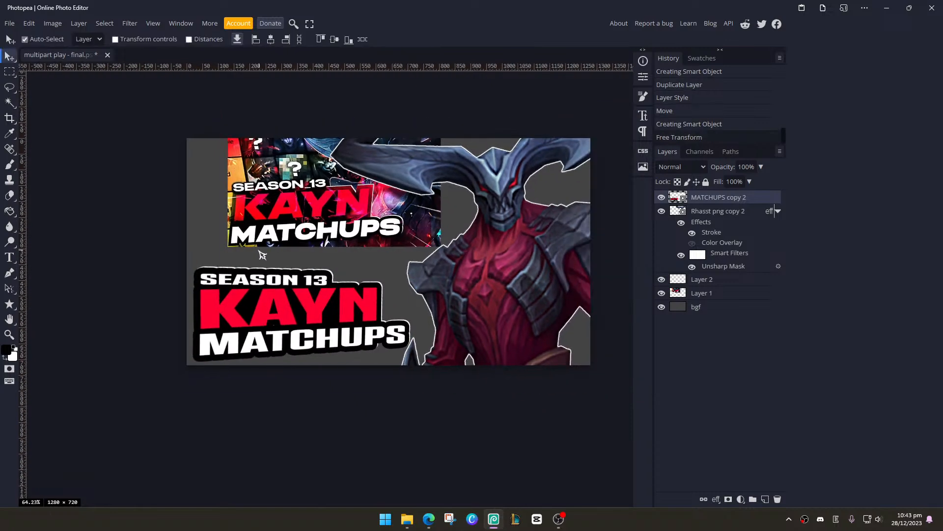
scroll(243, 256, "up", 4)
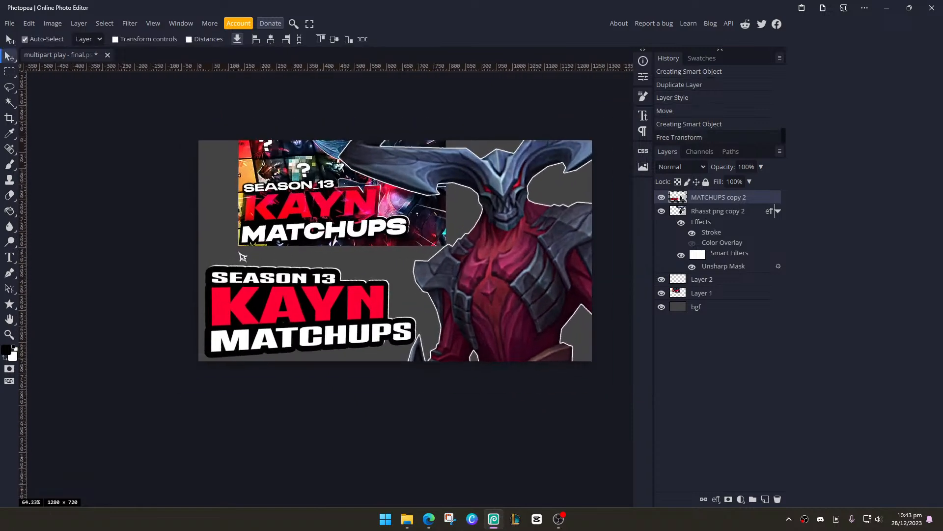
scroll(243, 252, "down", 4)
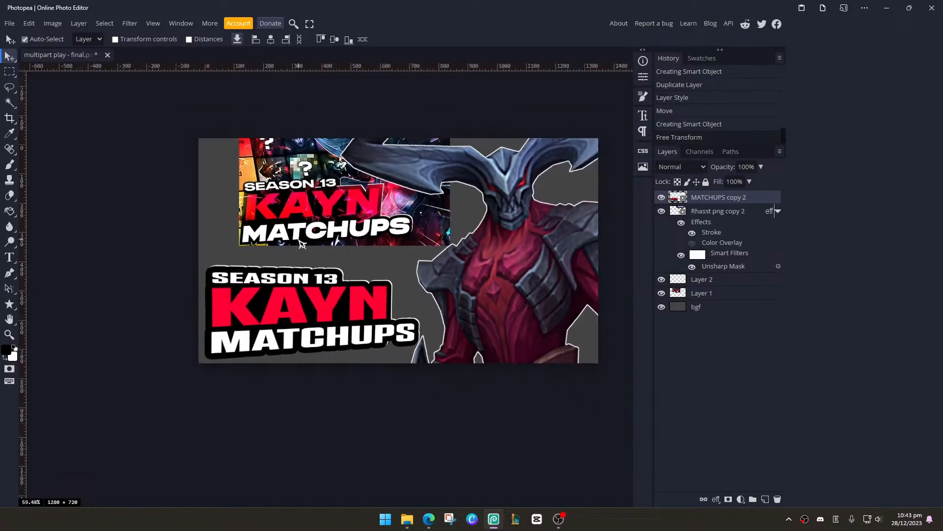
scroll(290, 228, "up", 4)
left_click_drag(300, 173, 228, 185)
scroll(230, 187, "down", 3)
scroll(238, 190, "up", 2)
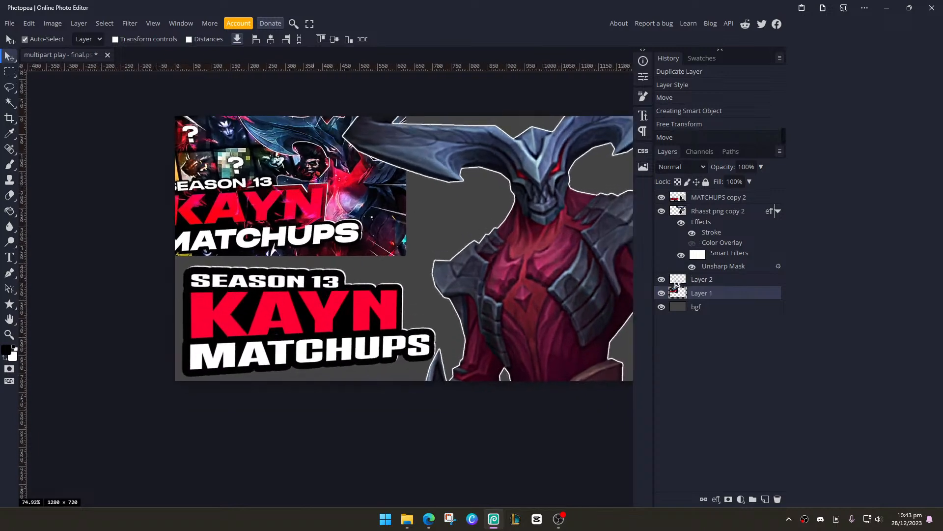
Move the Rhaast figure layer below Layer 2 in the layer order
left_click(713, 215)
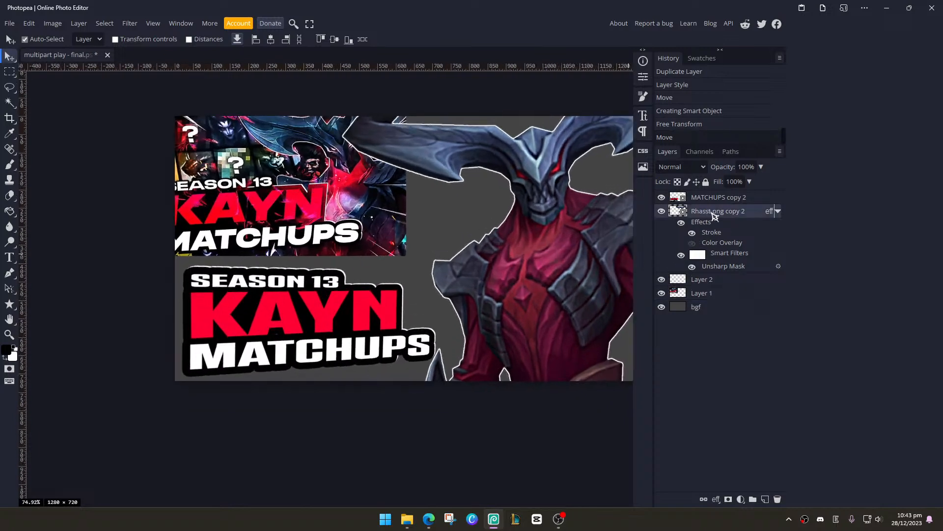
left_click_drag(733, 215, 737, 279)
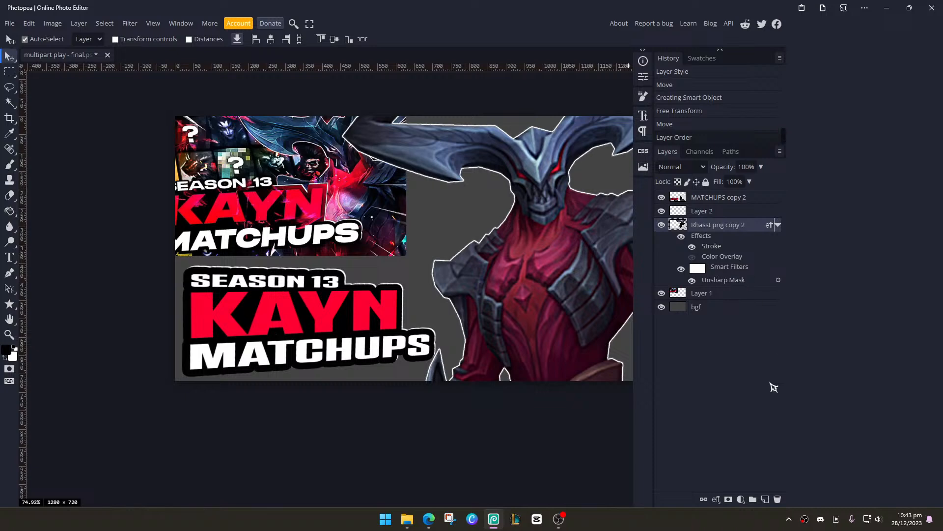
left_click(729, 499)
key("ctrl+z")
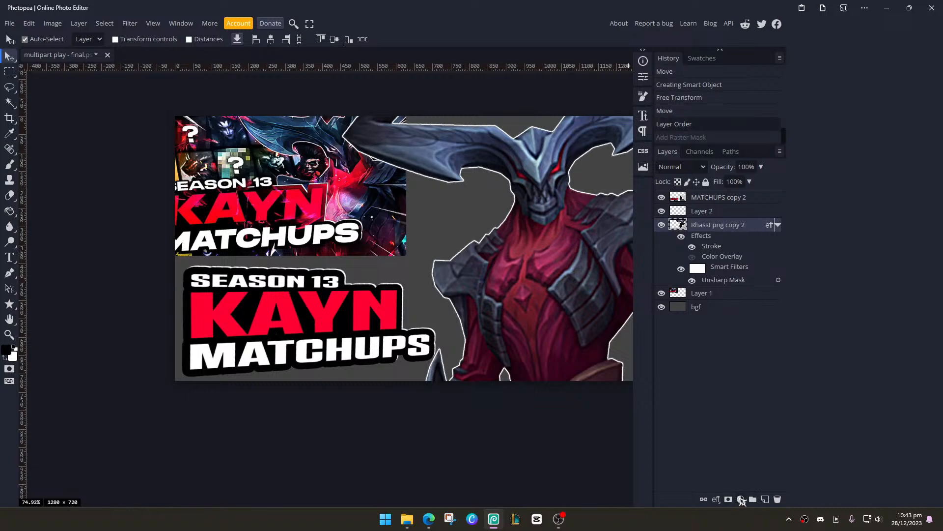
Try a Hue/Saturation adjustment layer above the Rhaast figure and delete it
left_click(740, 499)
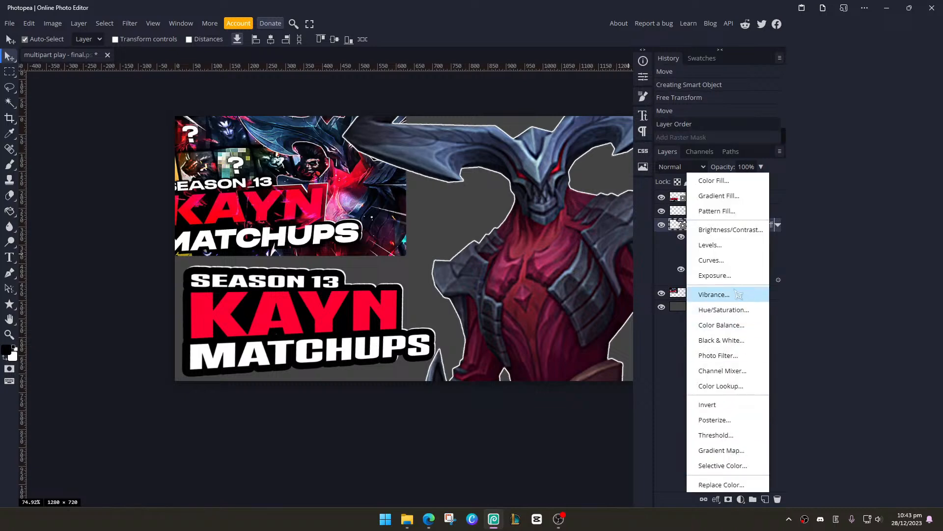
left_click(734, 305)
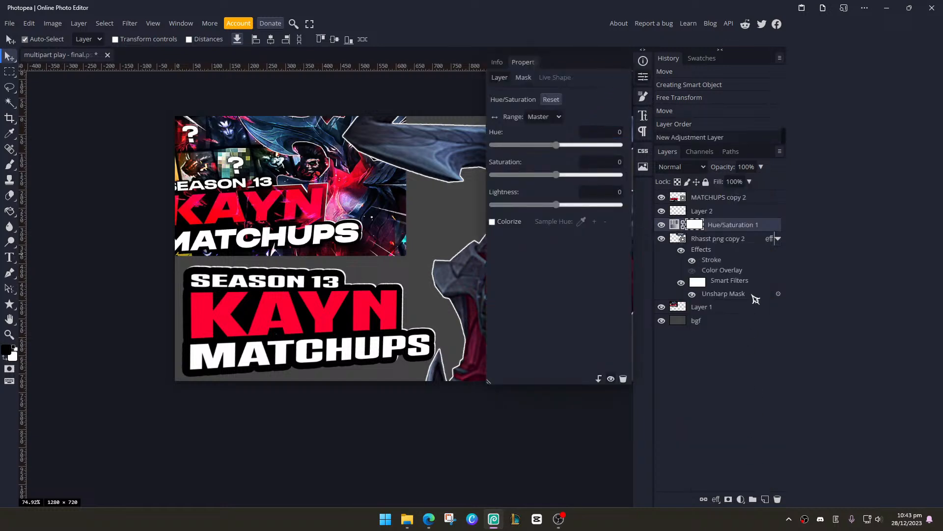
key("Delete")
key("Delete")
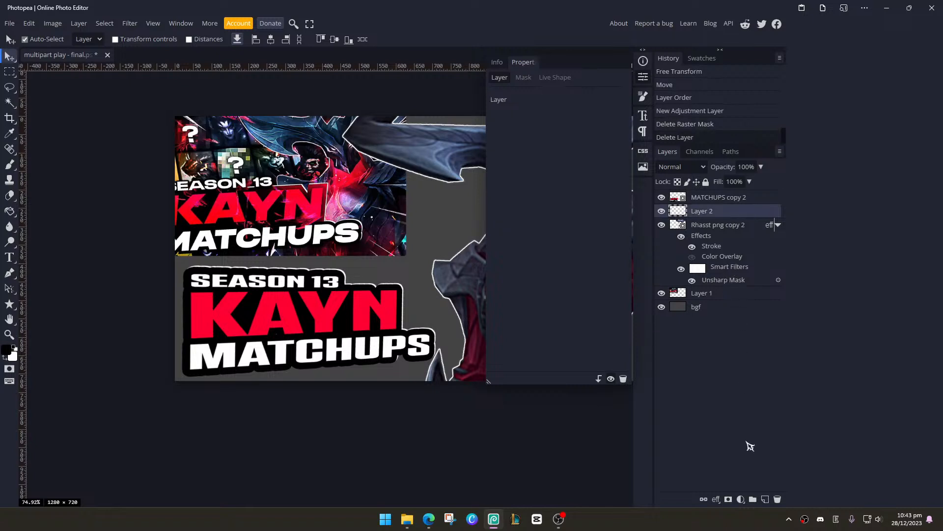
Add a Color Balance adjustment layer directly above the Rhaast figure and delete its mask
left_click(752, 225)
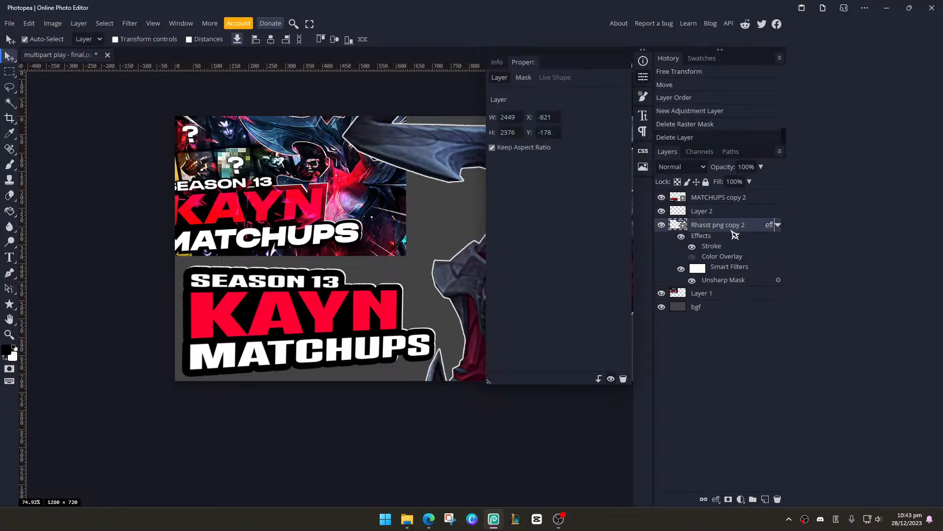
left_click(740, 499)
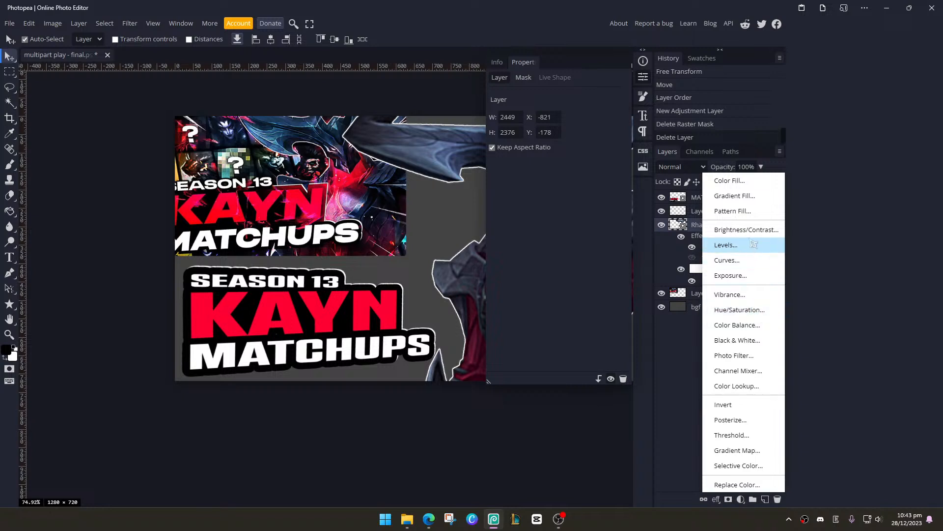
left_click(758, 331)
key("Delete")
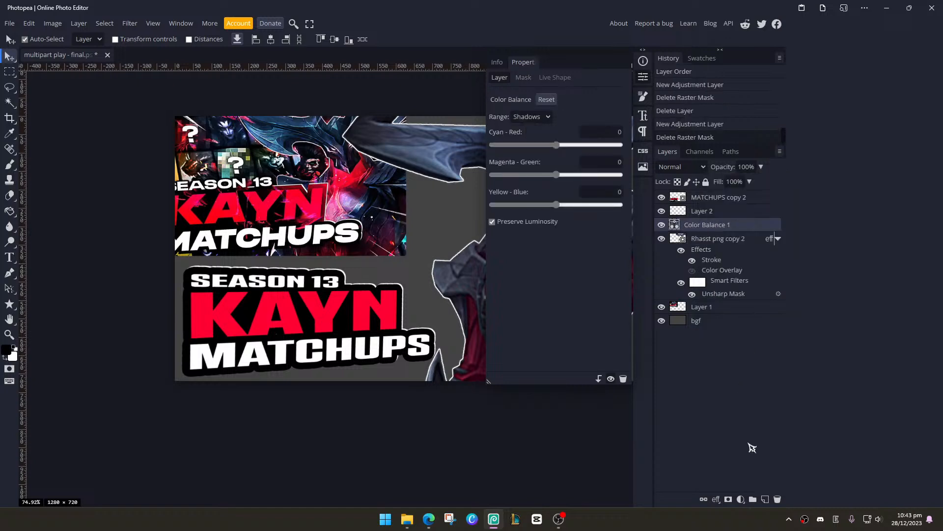
Delete the Color Balance adjustment layer, and try a Vibrance adjustment layer above Layer 2 before deleting it
key("Delete")
left_click(741, 499)
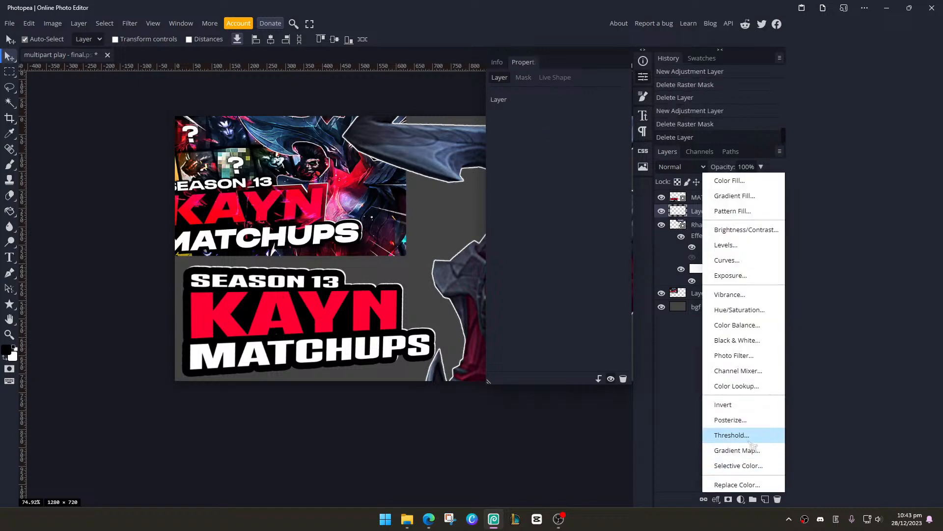
left_click(761, 300)
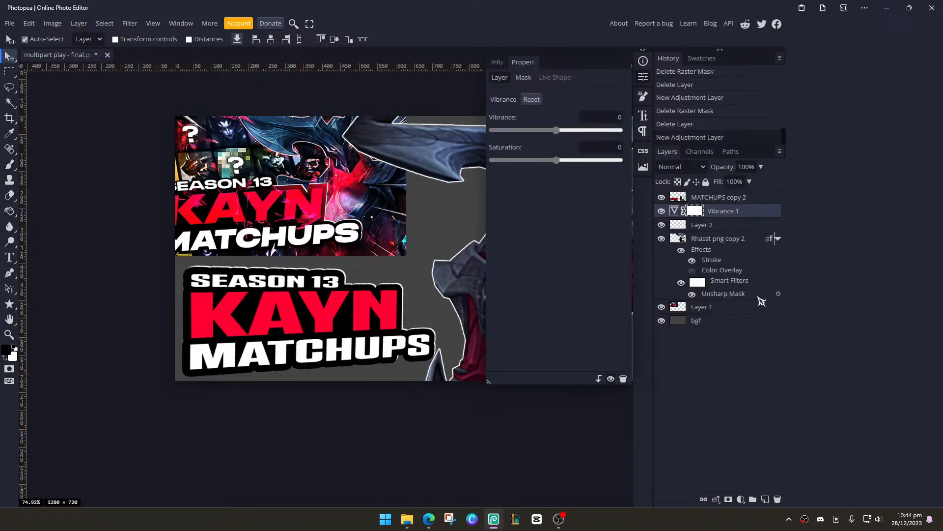
key("Delete")
key("Delete")
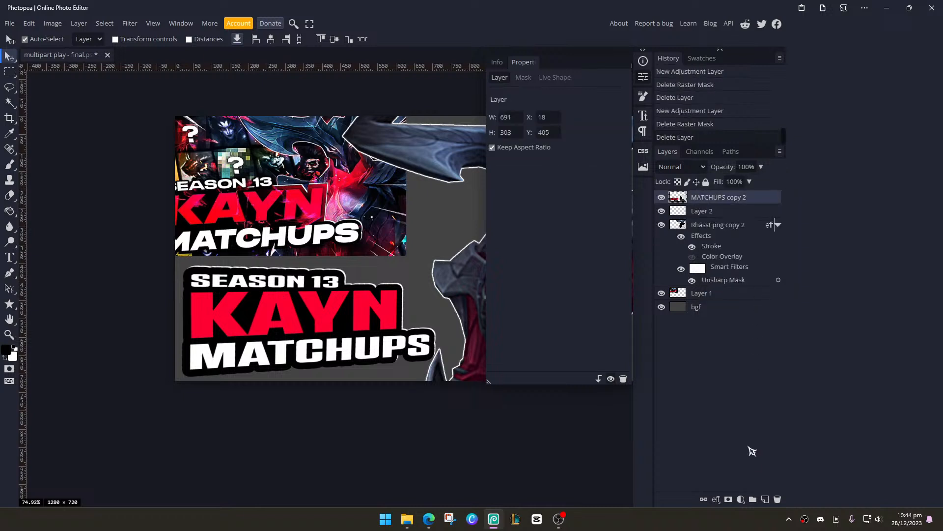
Add a Hue/Saturation adjustment directly above the Rhaast figure, setting its Red range to hue 4 and saturation 100
left_click(724, 229)
left_click(741, 500)
left_click(755, 316)
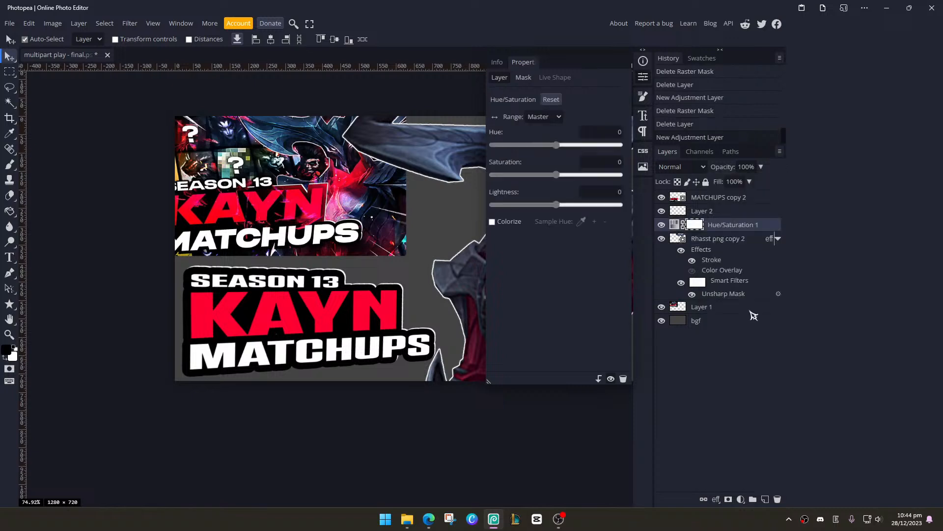
left_click(539, 119)
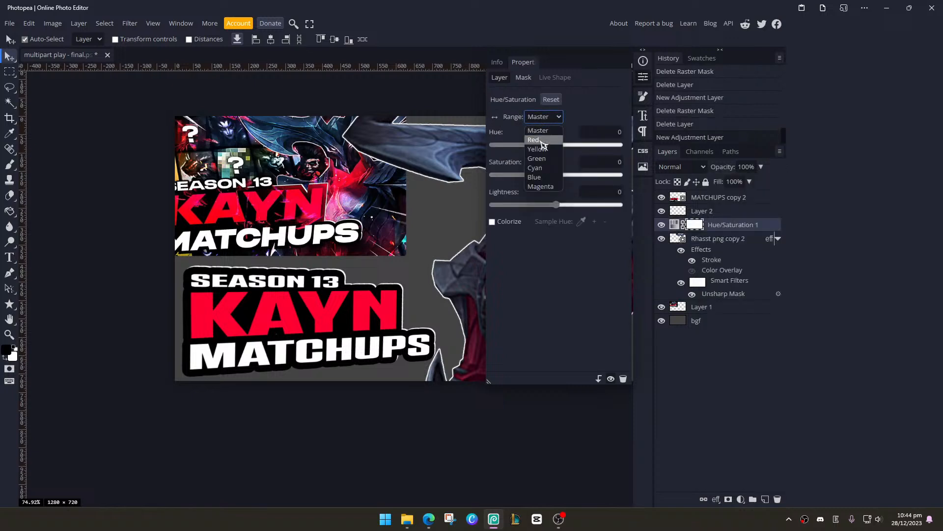
left_click(534, 140)
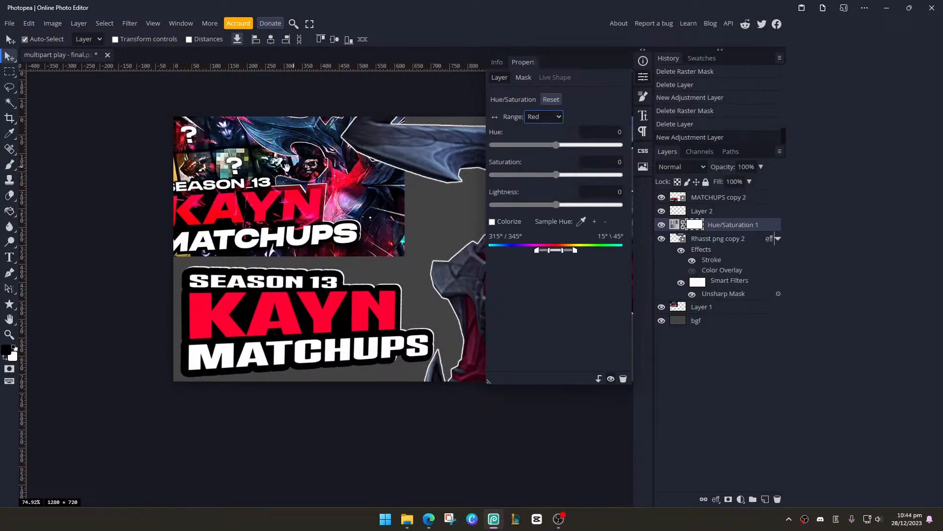
scroll(442, 172, "right", 5)
left_click_drag(556, 146, 632, 188)
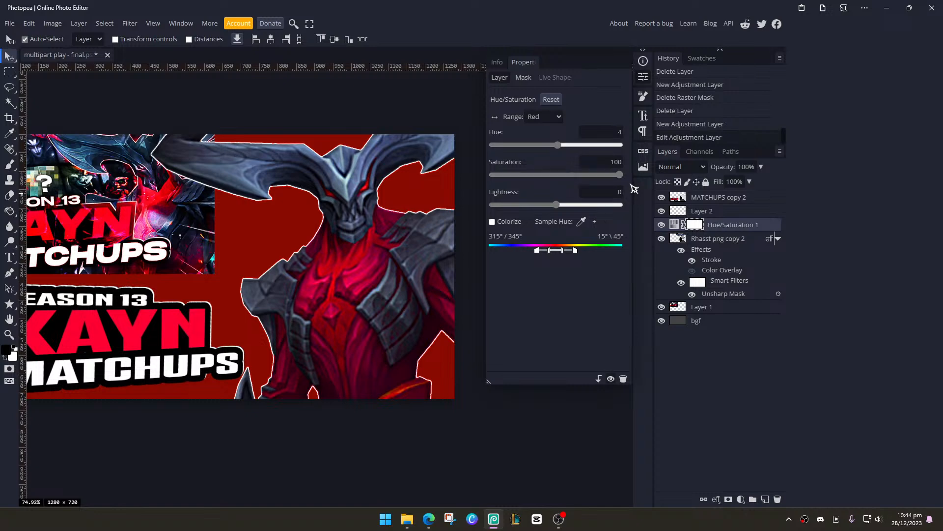
Clip the Hue/Saturation adjustment to the Rhaast figure and set its Red lightness to 72
left_click(674, 228, "alt")
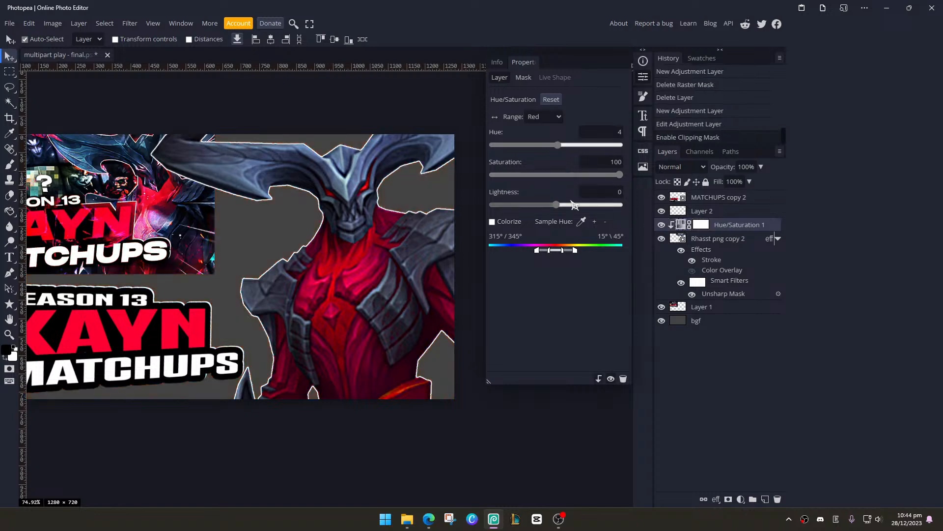
scroll(295, 243, "up", 2)
scroll(199, 235, "down", 2)
scroll(199, 234, "up", 3)
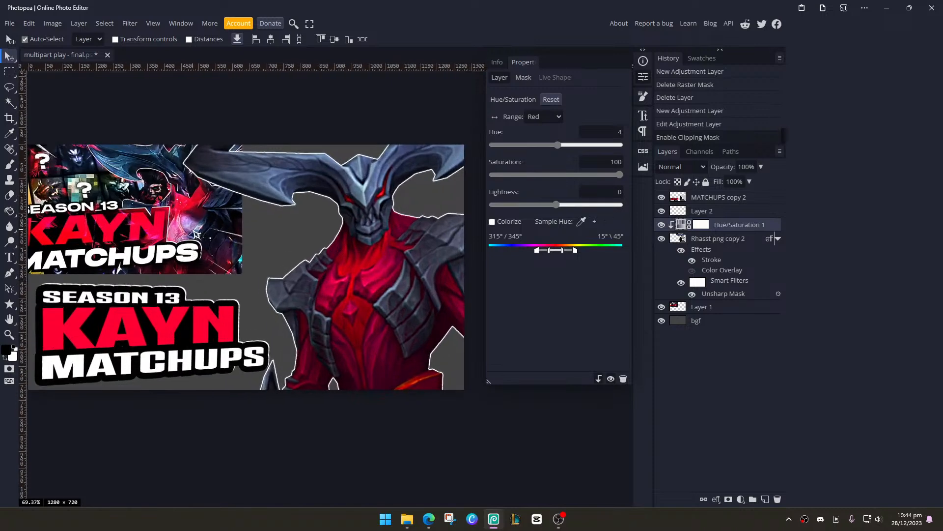
scroll(226, 229, "down", 4)
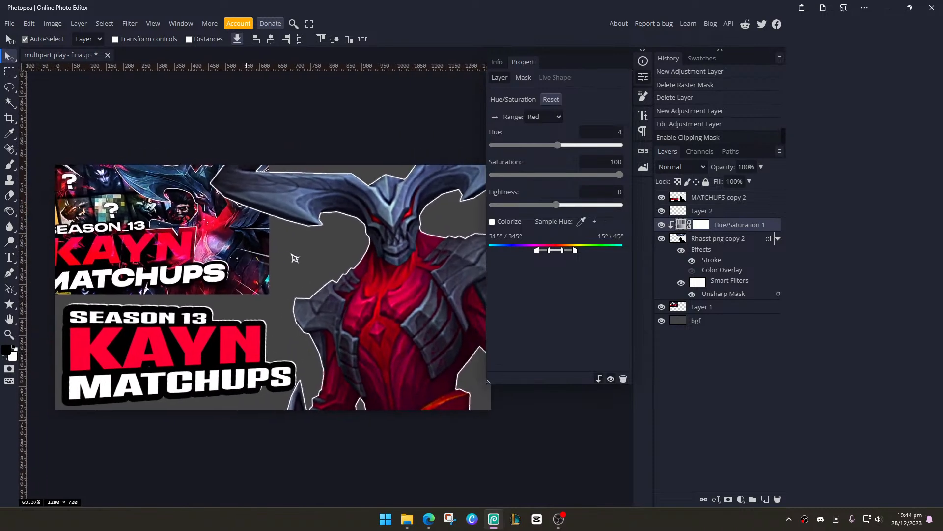
scroll(295, 258, "up", 2)
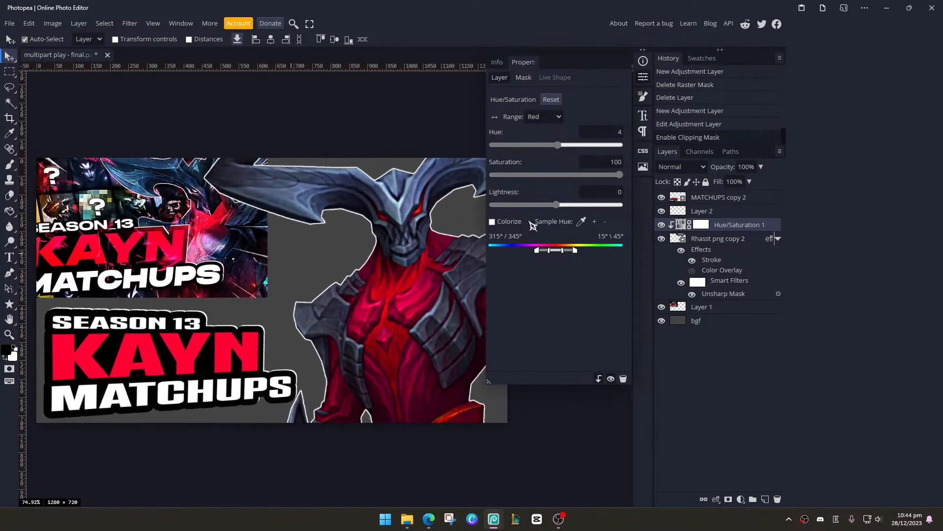
left_click_drag(555, 204, 621, 204)
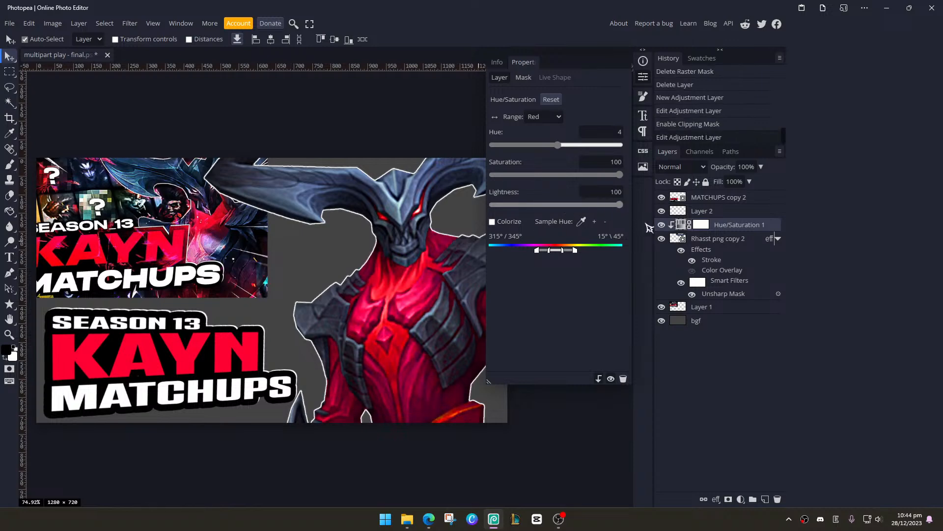
scroll(311, 257, "down", 8)
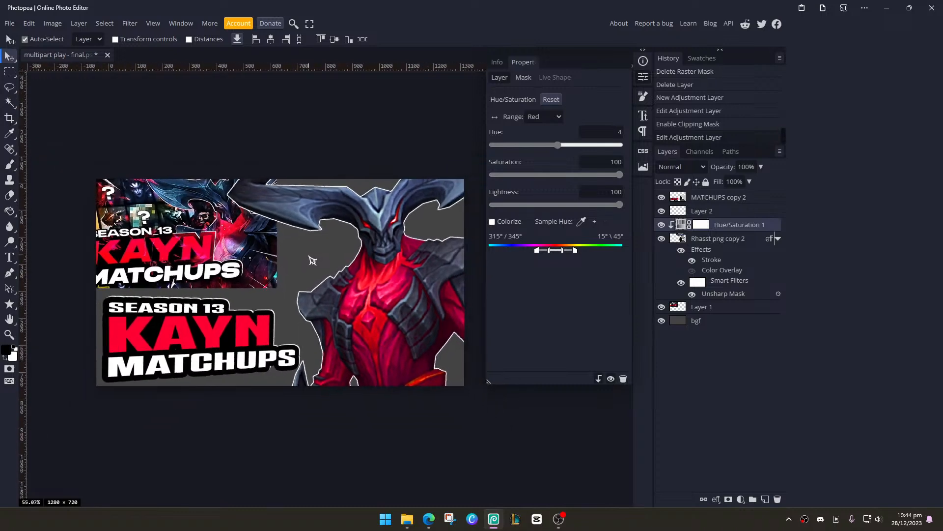
scroll(251, 253, "up", 7)
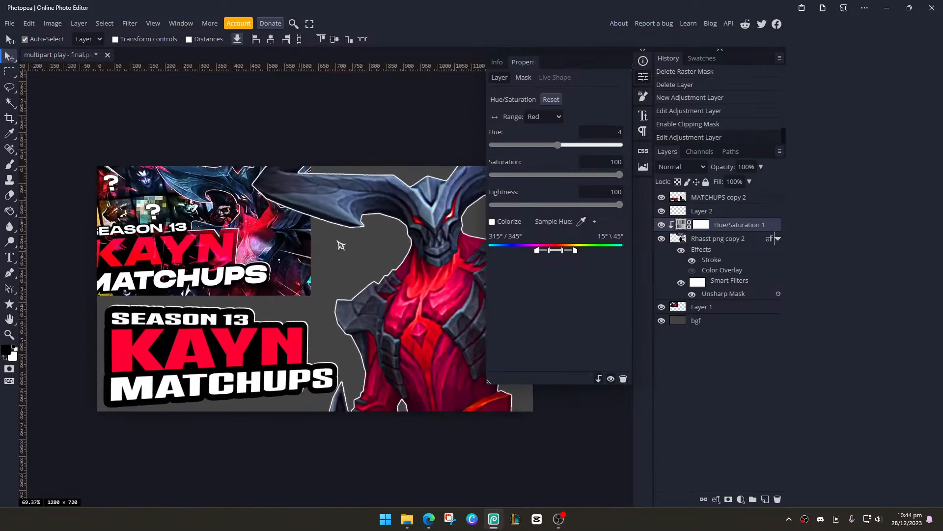
left_click_drag(619, 204, 599, 205)
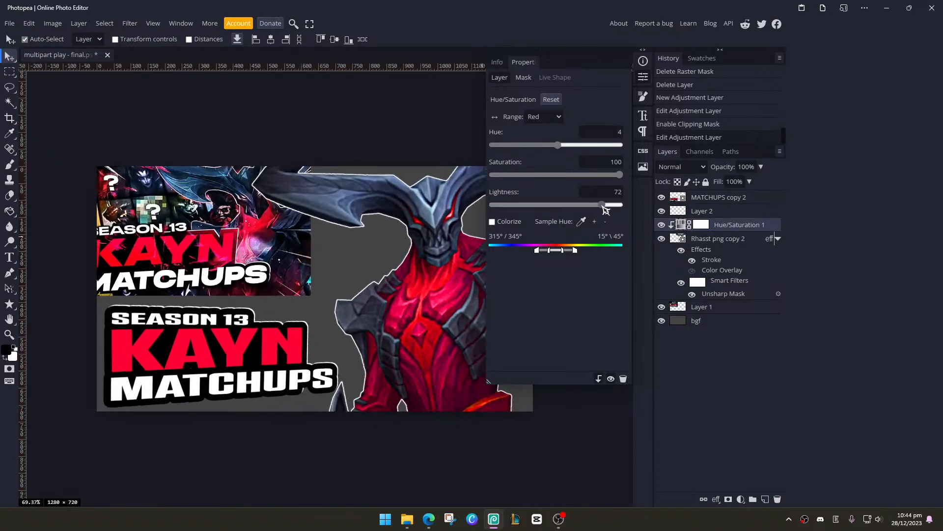
Set the Hue/Saturation adjustment's Cyan range to hue -1, saturation 7 and lightness -100
left_click(544, 118)
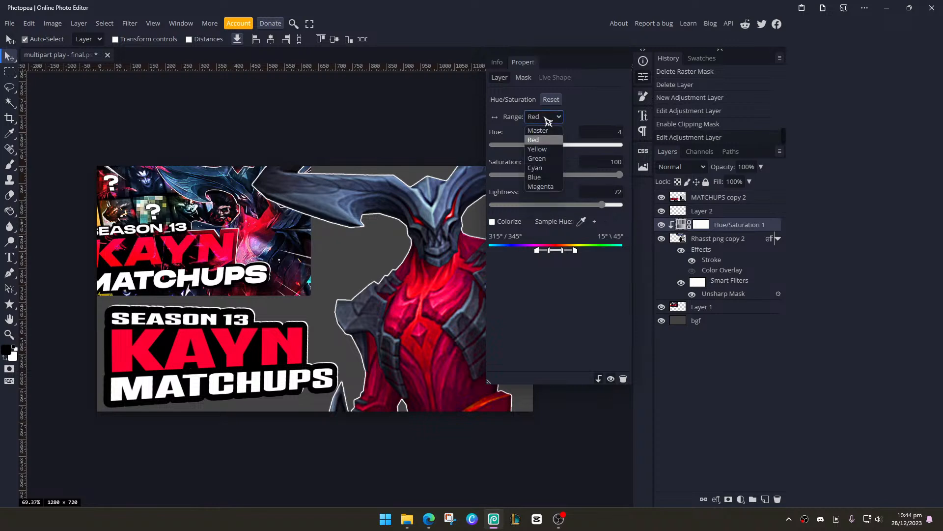
left_click(535, 168)
left_click_drag(557, 145, 482, 218)
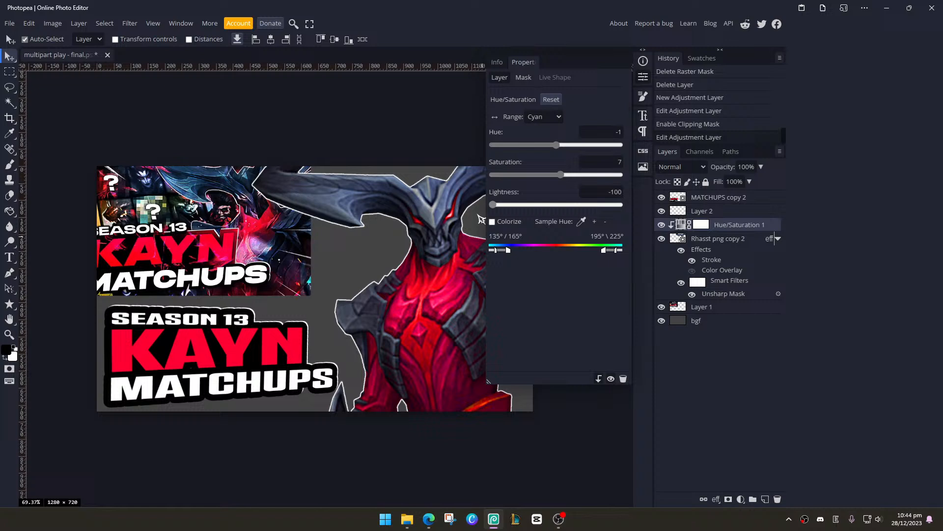
Set the Hue/Saturation adjustment's Blue range to hue 9, saturation 4 and lightness 9
left_click(544, 116)
left_click(535, 177)
mouse_move(557, 204)
left_mouse_down()
mouse_move(487, 218)
mouse_move(618, 219)
mouse_move(558, 219)
mouse_move(567, 218)
left_mouse_up()
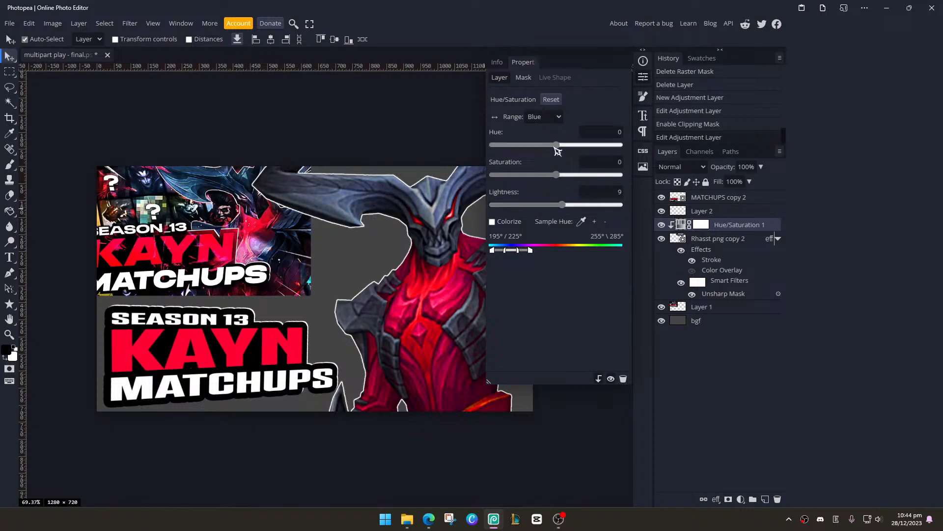
left_click_drag(555, 145, 559, 182)
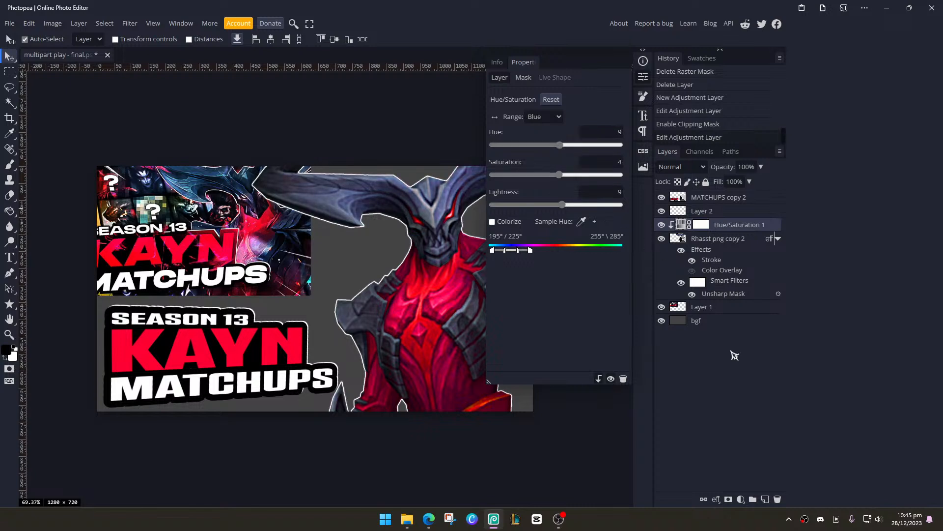
Add a Curves adjustment clipped to the Rhaast figure, with an S-curve through input 71, output 42 and input 184, output 207
left_click(728, 499)
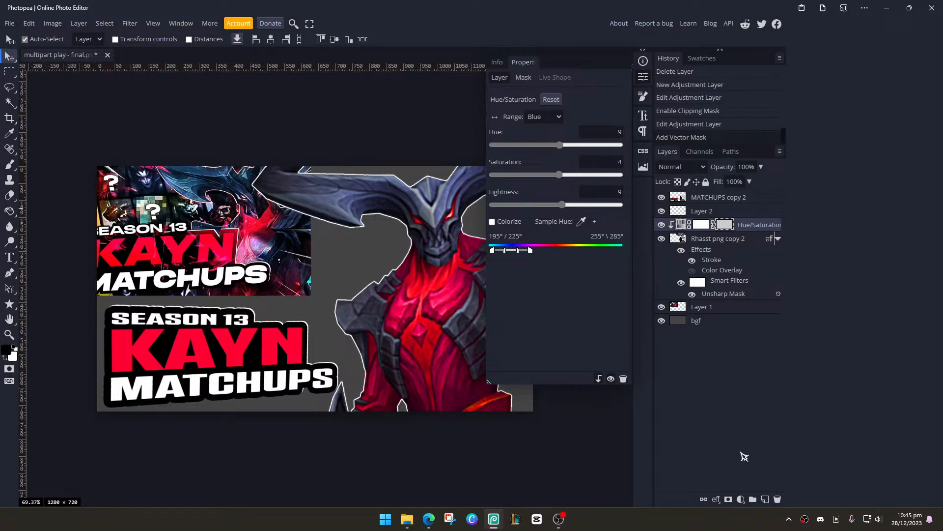
key("ctrl+z")
left_click(741, 499)
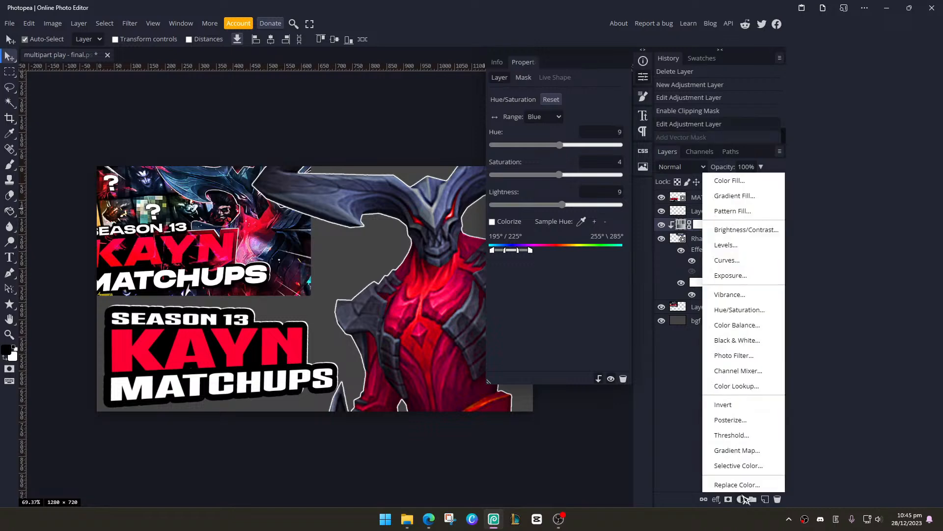
left_click(728, 260)
left_click_drag(529, 254, 528, 266)
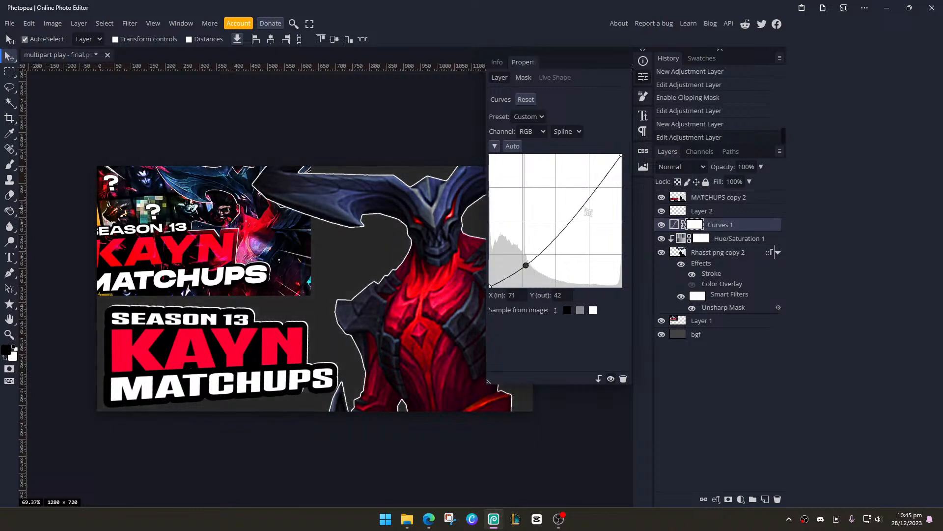
left_click_drag(588, 212, 589, 184)
left_click(675, 227, "alt")
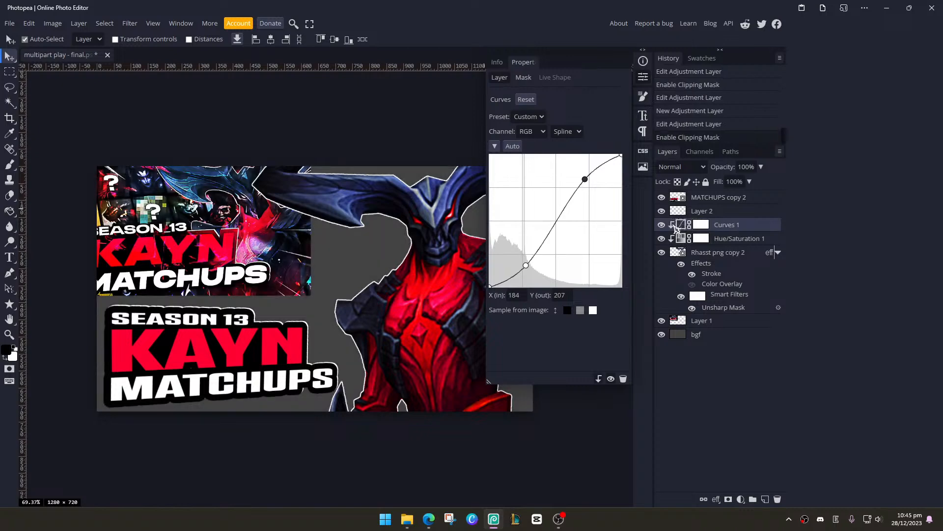
Compare the Rhaast figure's colors and contrast with those in the reference thumbnail
scroll(381, 312, "down", 4)
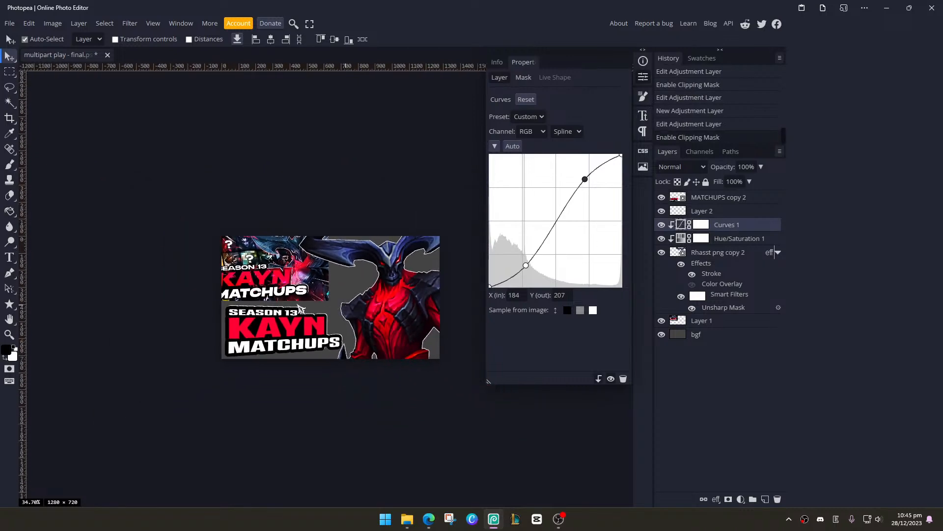
scroll(301, 302, "up", 2)
scroll(304, 297, "up", 1)
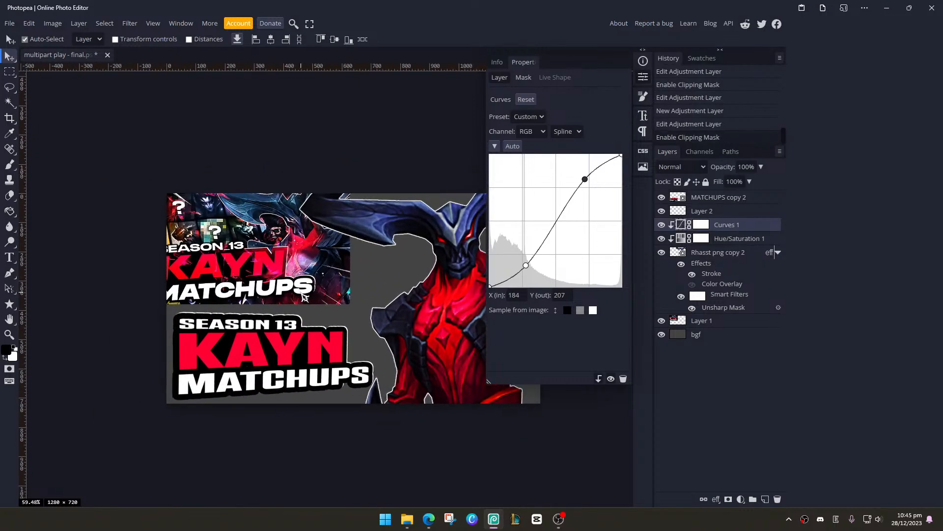
scroll(304, 297, "up", 10)
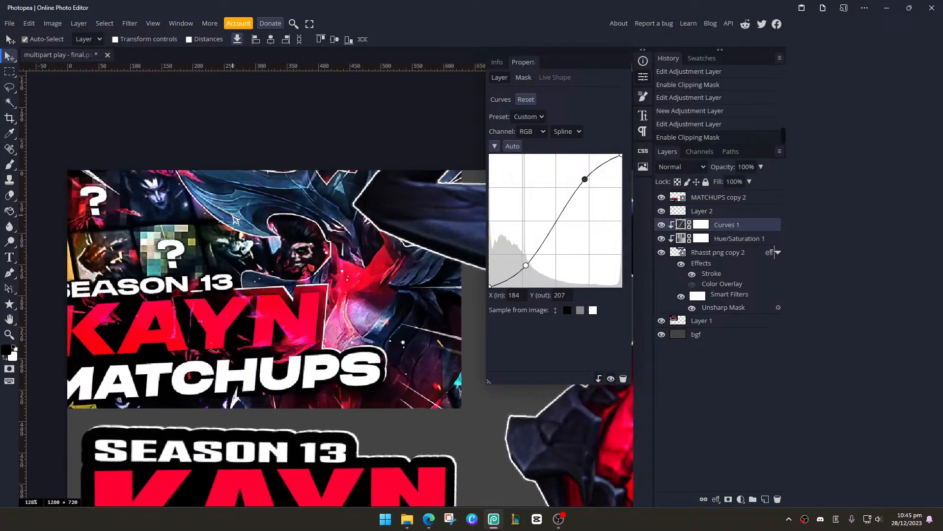
scroll(244, 227, "down", 12)
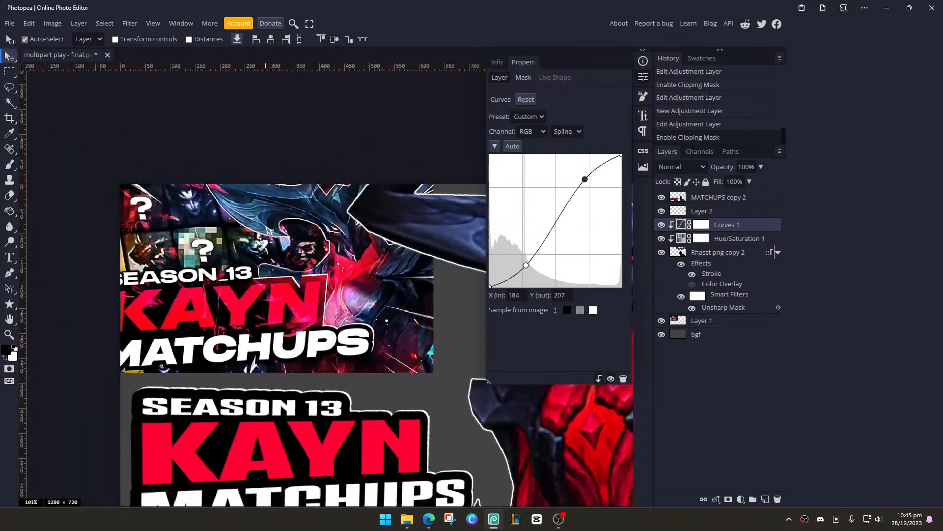
scroll(304, 222, "up", 1)
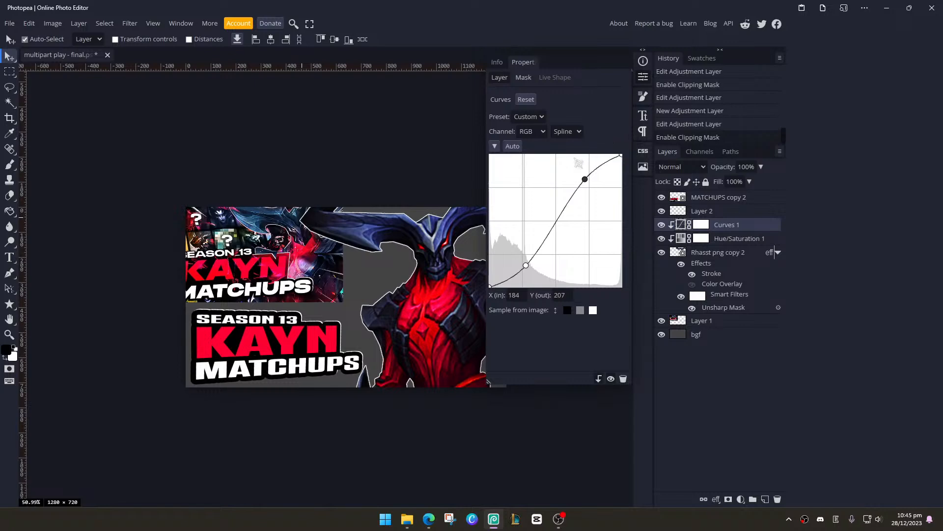
scroll(337, 256, "up", 5)
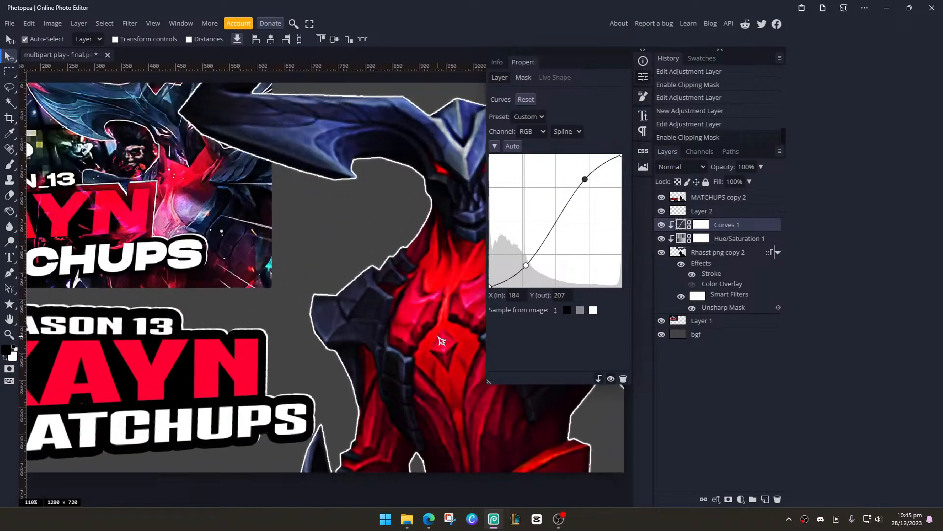
scroll(441, 340, "down", 5)
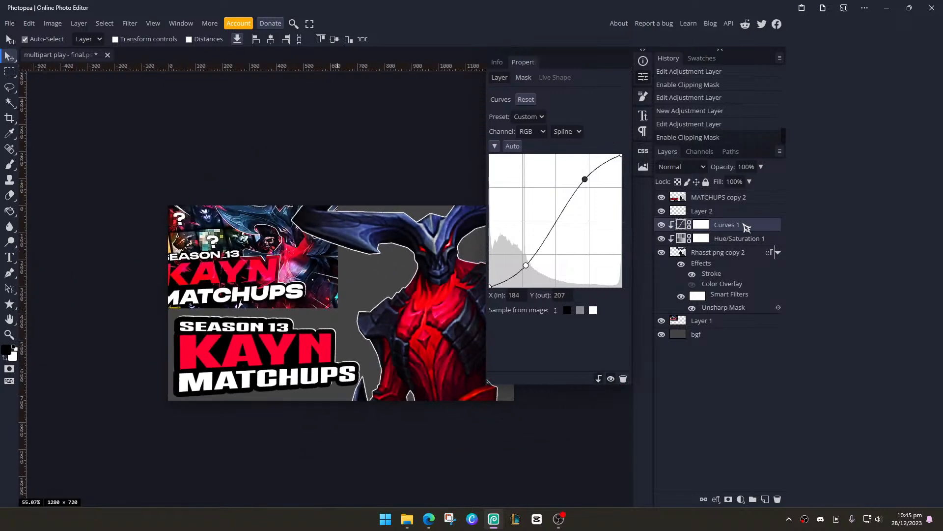
Set the Red range saturation of the figure's Hue/Saturation adjustment to 76
left_click(741, 241)
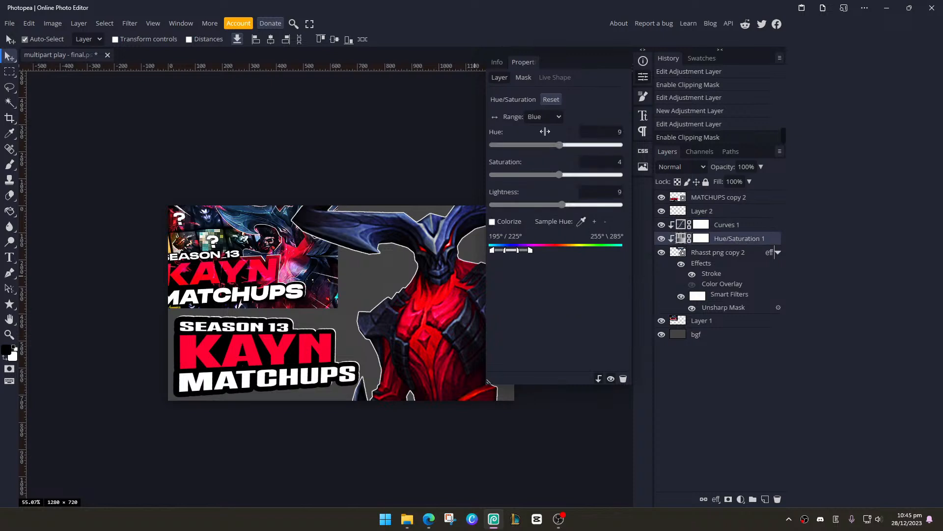
left_click(544, 116)
left_click(537, 142)
left_click_drag(562, 204, 608, 185)
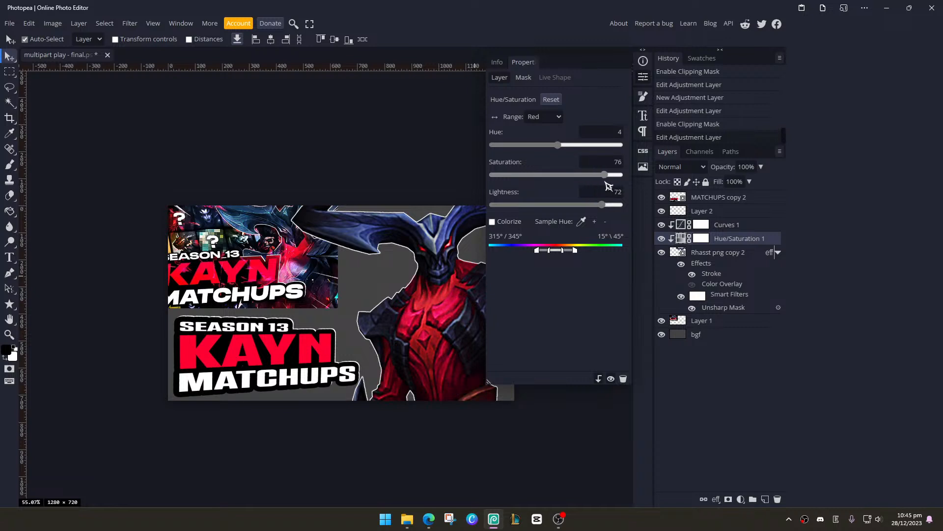
Close the adjustment properties and move the reference thumbnail right and slightly down
left_click(644, 77)
scroll(367, 236, "up", 2)
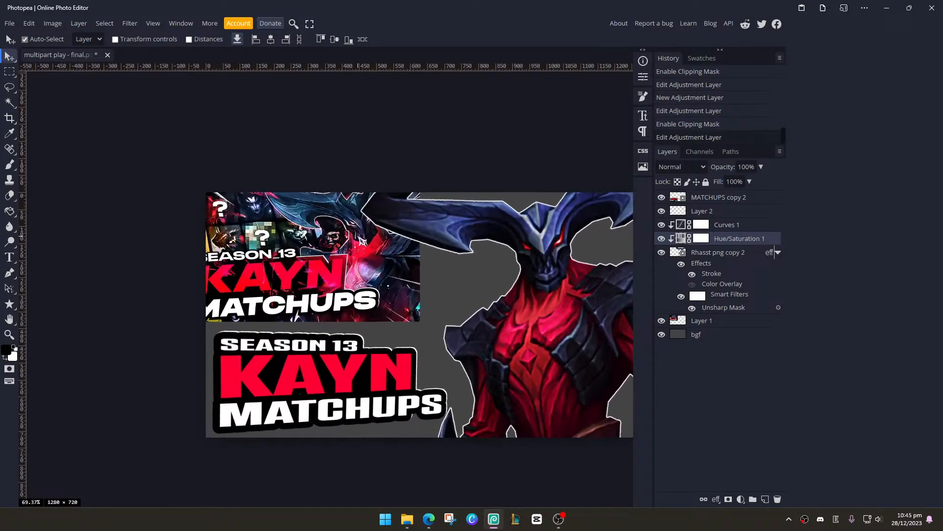
left_click_drag(325, 263, 366, 281)
Close the File Explorer window, switch to the web browser, search for "tierlist website" and open the TierMaker site
key("alt+Tab")
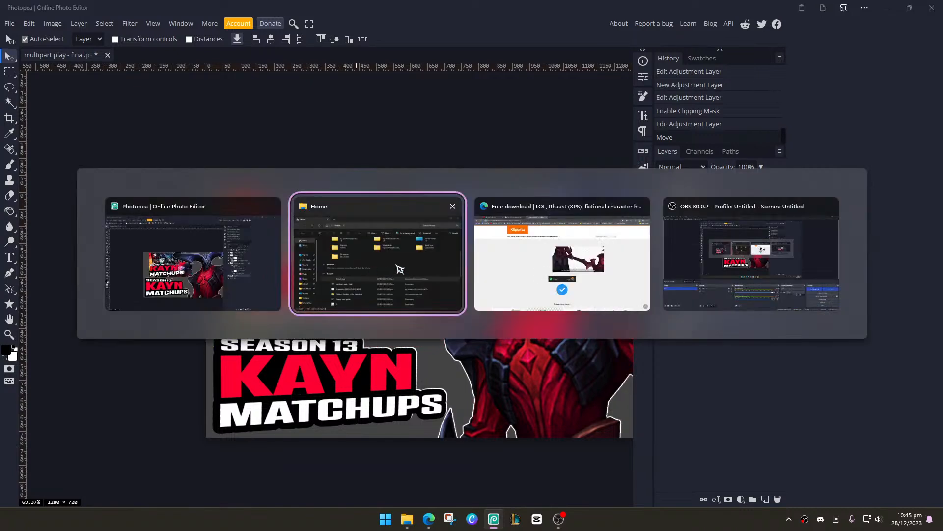
left_click(452, 206)
left_click(455, 245)
left_click(285, 23)
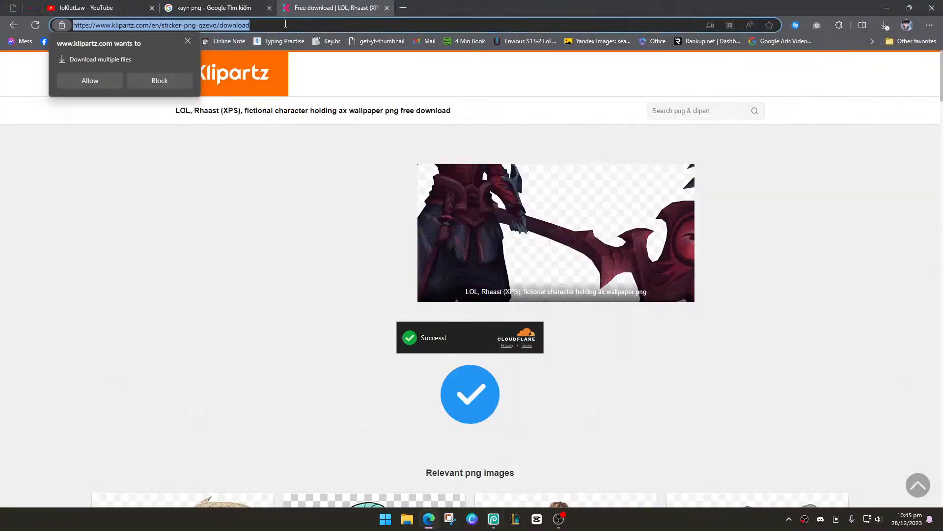
type("matc")
key("BackSpace")
key("BackSpace")
key("BackSpace")
key("BackSpace")
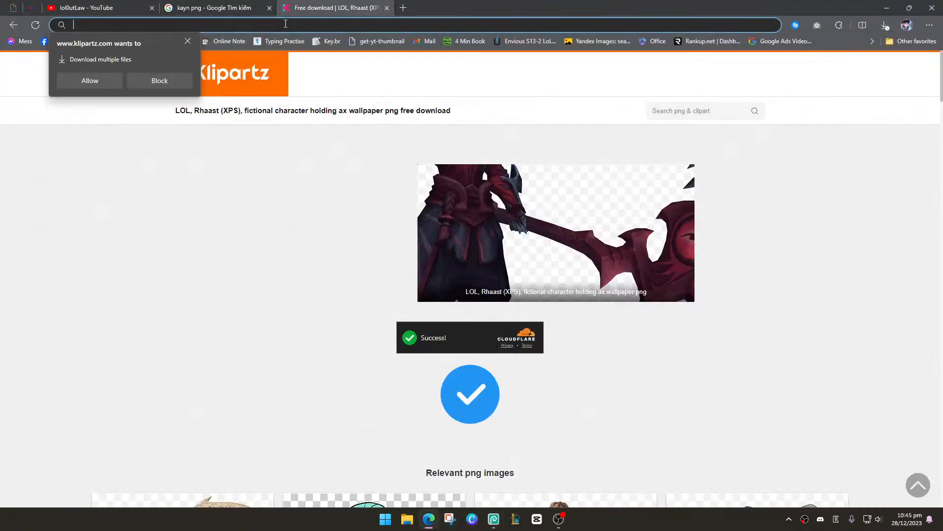
type("tierlist website")
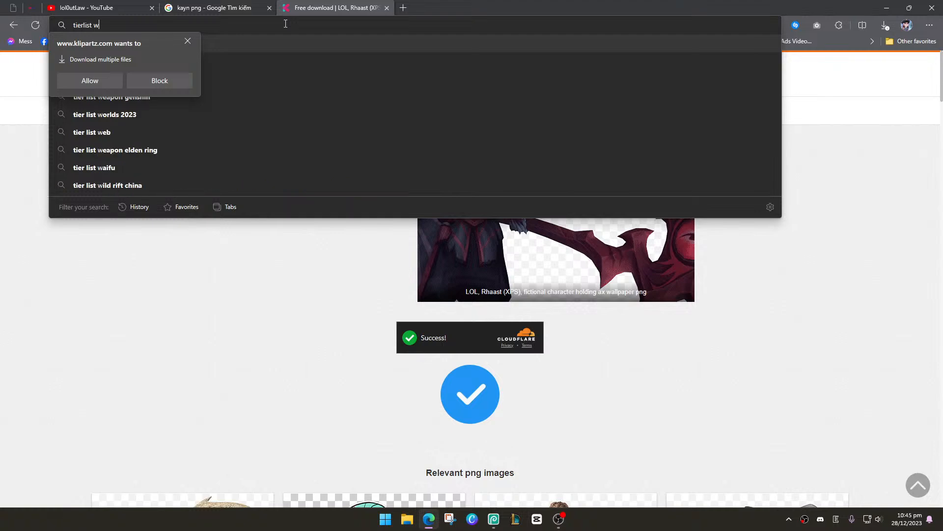
key("Return")
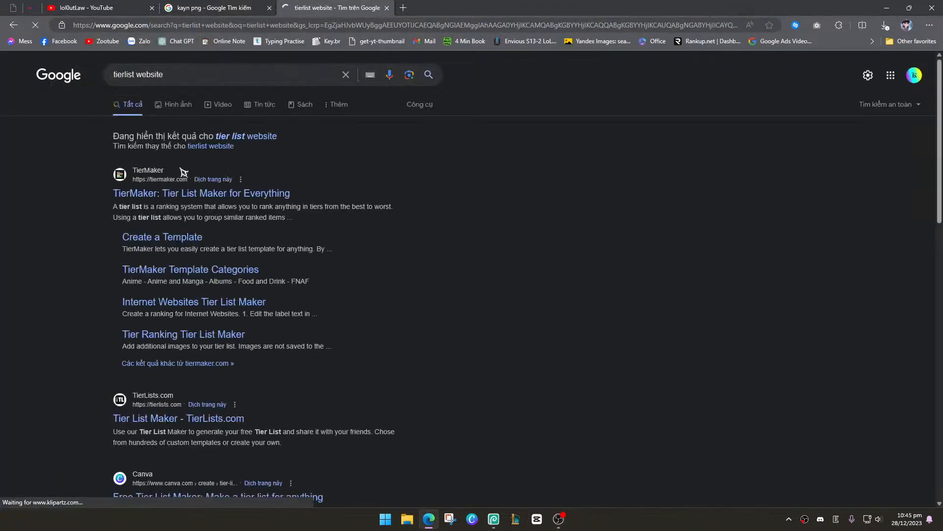
left_click(195, 194)
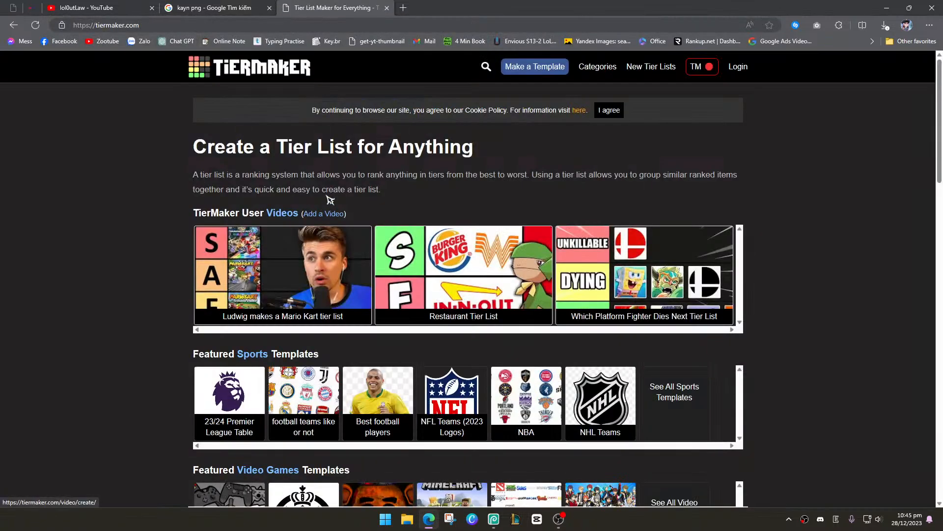
Return to the search results, search for "tiermaker leauge of legend" and open the League of Legends Tier List Templates page
left_click(17, 26)
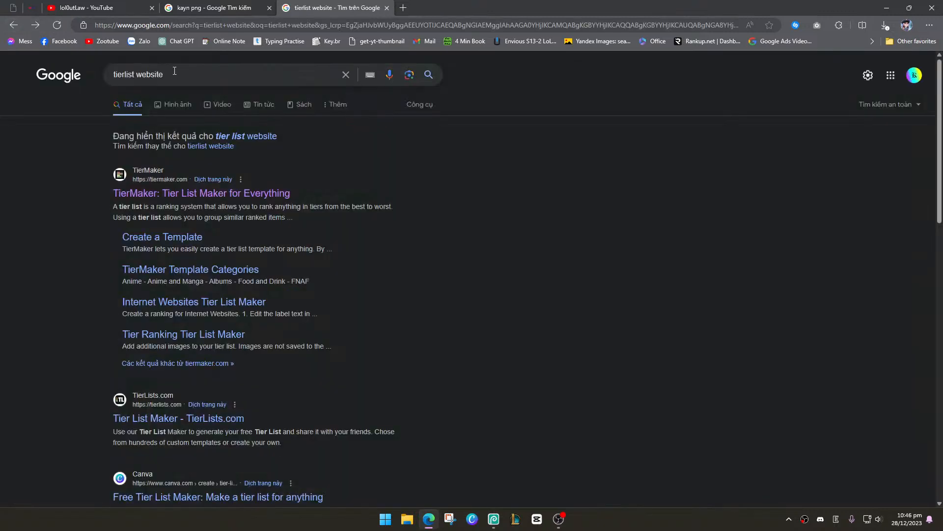
left_click_drag(113, 193, 158, 193)
left_click_drag(171, 75, 73, 79)
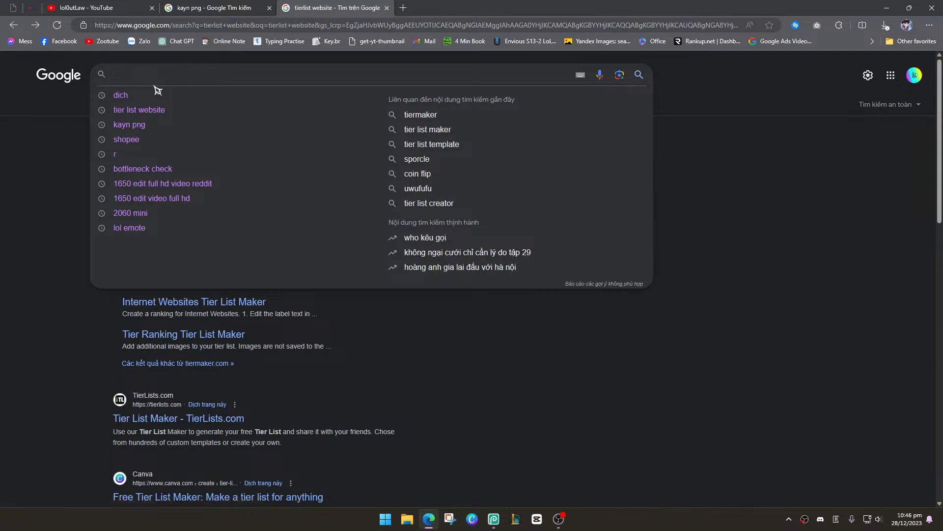
type("tier")
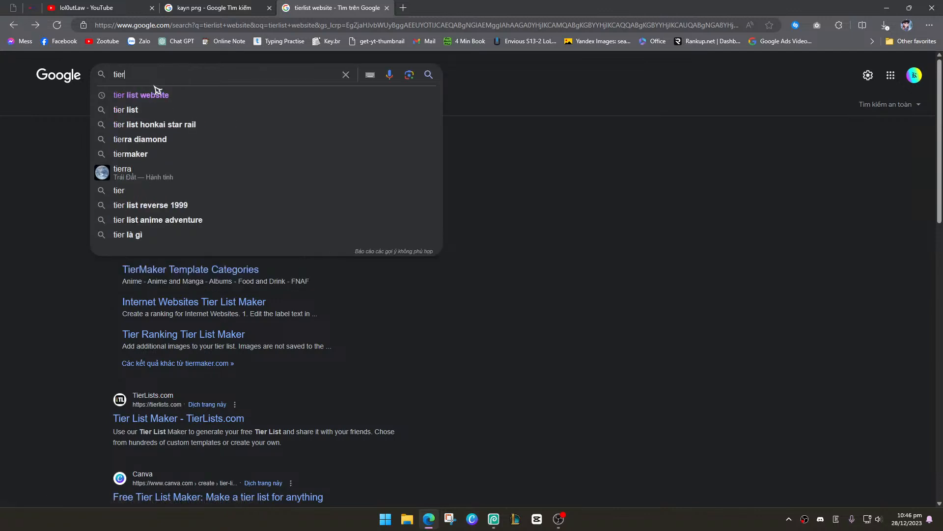
type("maker leauge of legend")
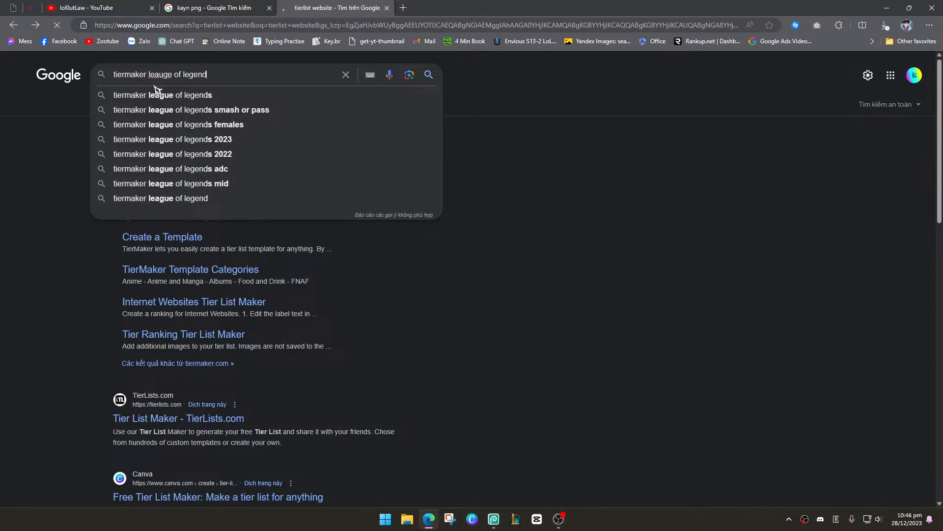
key("Return")
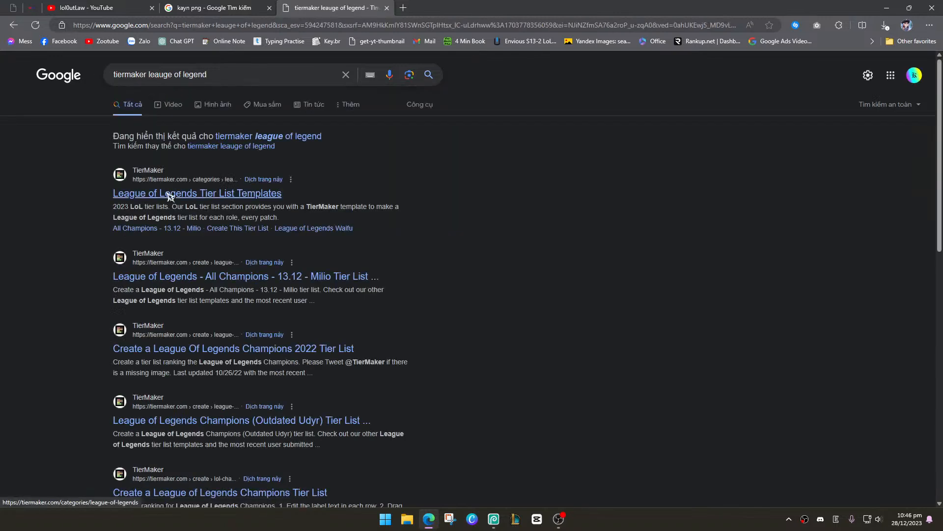
left_click(213, 189)
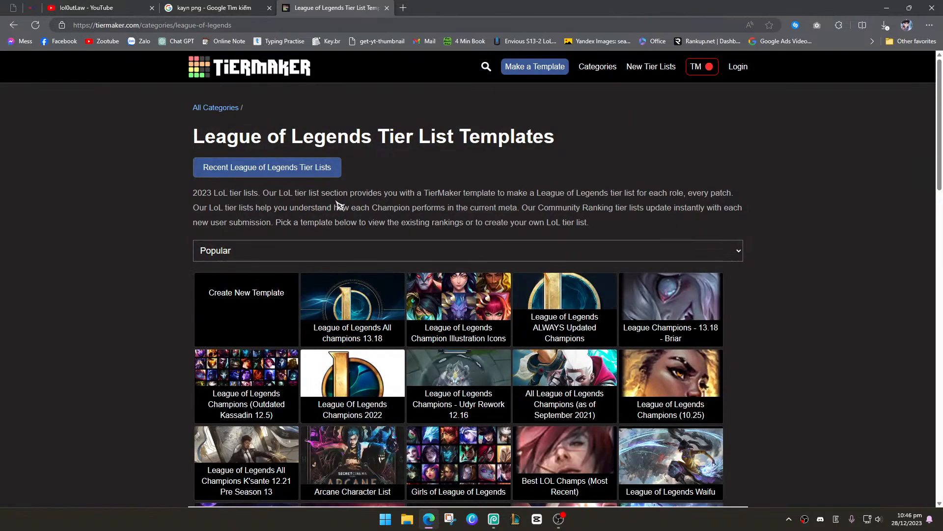
Look through the League of Legends templates and open the Girls of League of Legends tier list
scroll(339, 207, "down", 3)
scroll(111, 264, "down", 4)
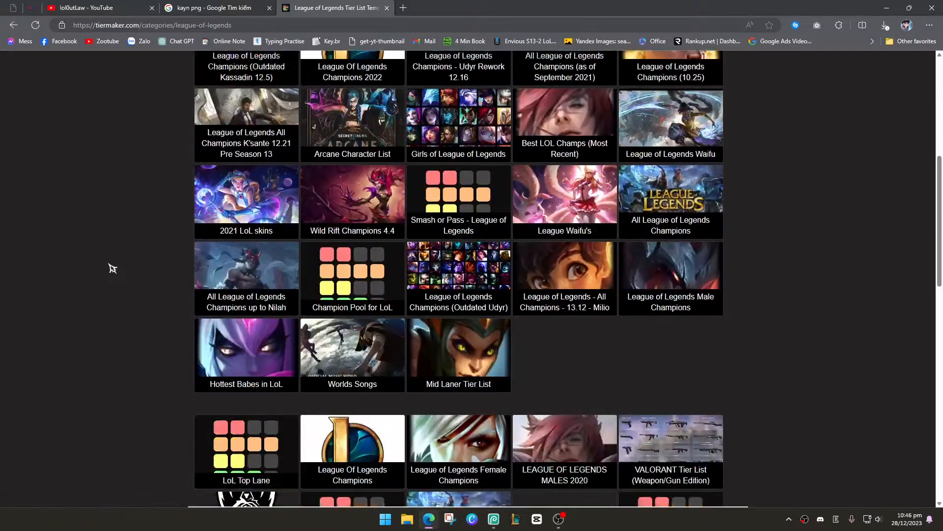
scroll(112, 267, "down", 2)
scroll(112, 268, "up", 10)
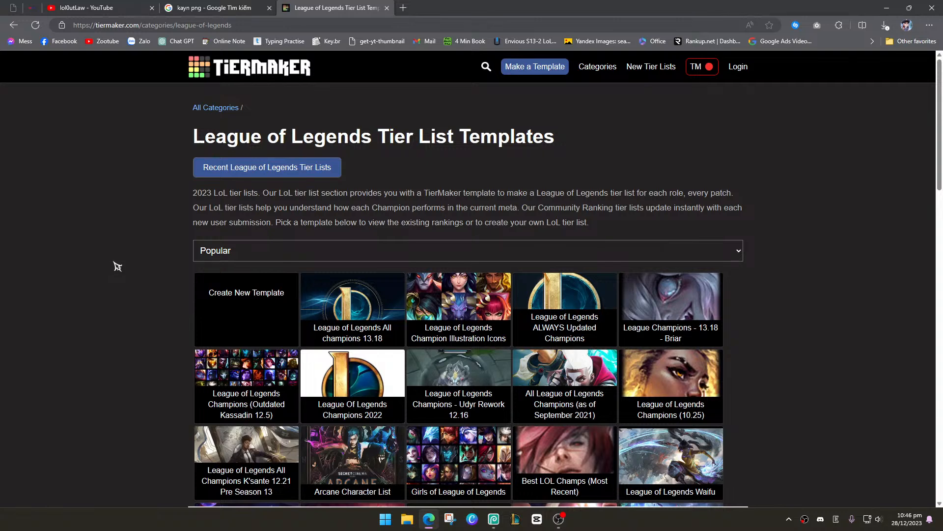
scroll(117, 265, "down", 3)
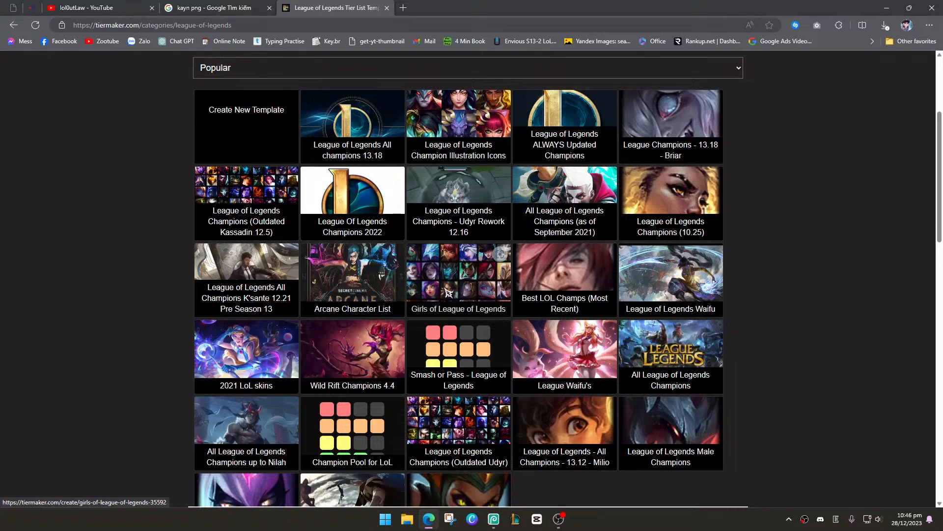
left_click(448, 293)
scroll(406, 276, "down", 3)
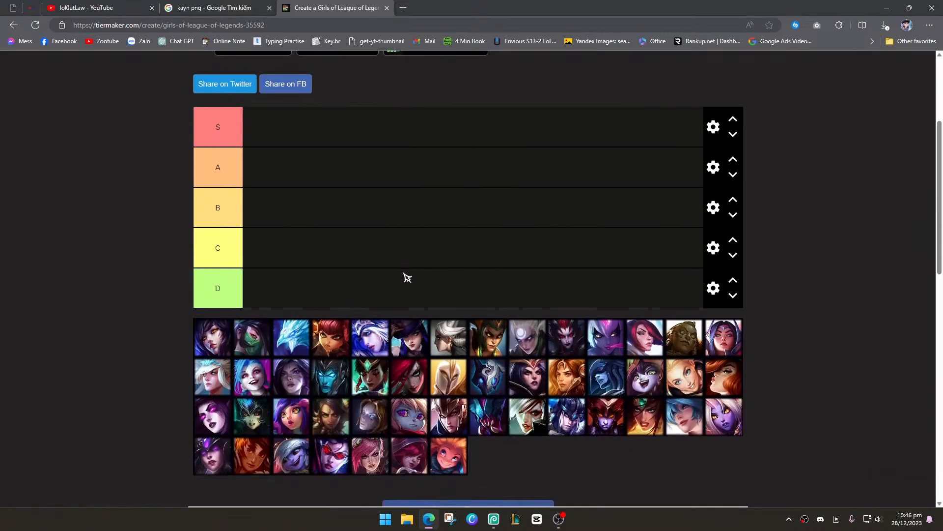
Using the reference thumbnail as a guide, place one champion portrait each in tiers S and A, and two each in B and C
key("alt+Tab")
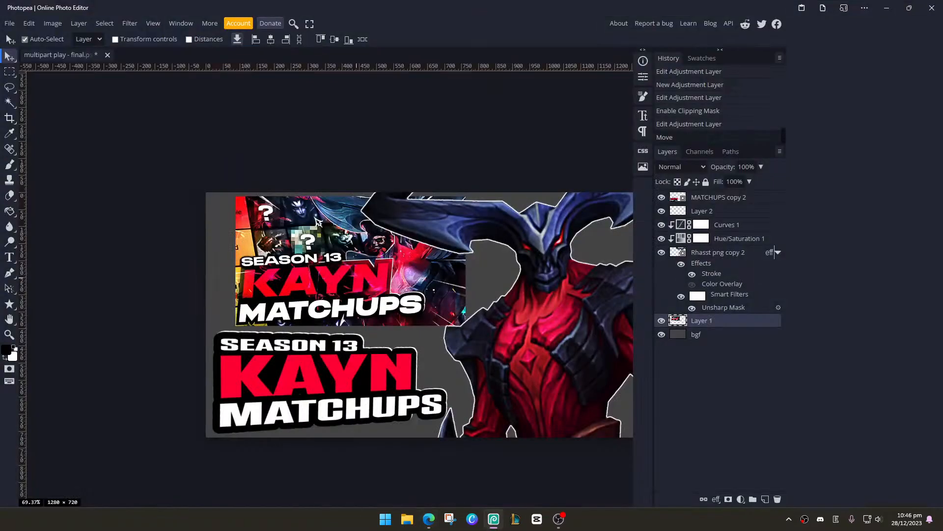
key("alt+Tab")
left_click_drag(224, 333, 265, 129)
left_click_drag(269, 322, 280, 225)
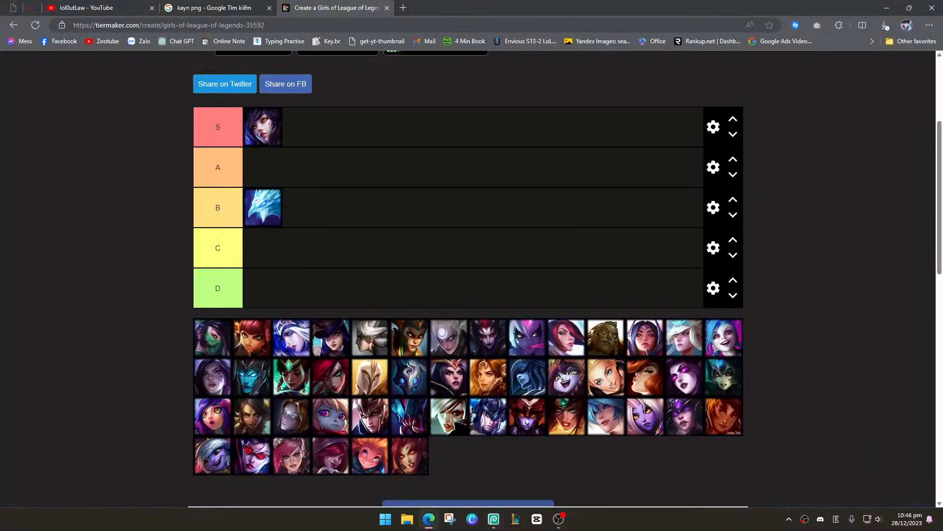
left_click_drag(289, 341, 328, 253)
left_click_drag(334, 340, 353, 265)
key("alt+Tab")
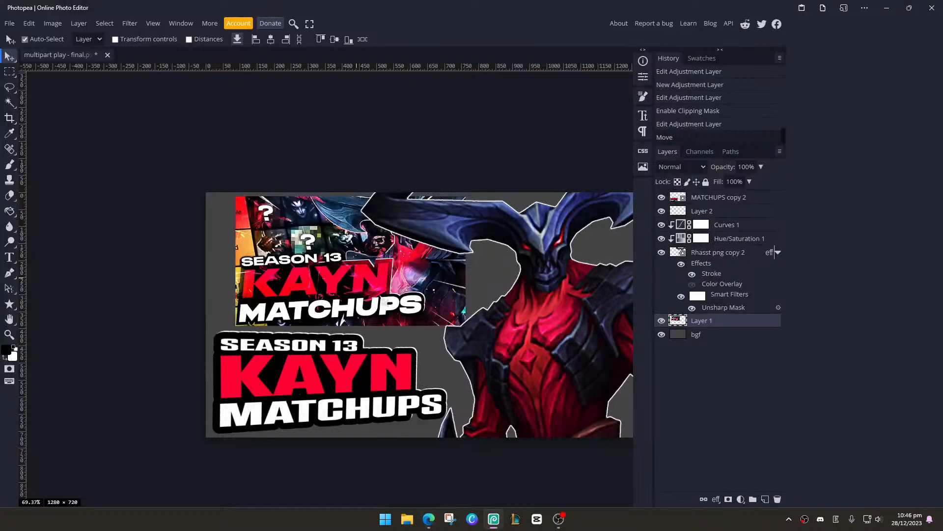
key("alt+Tab")
left_click_drag(297, 330, 334, 217)
left_click_drag(366, 341, 353, 174)
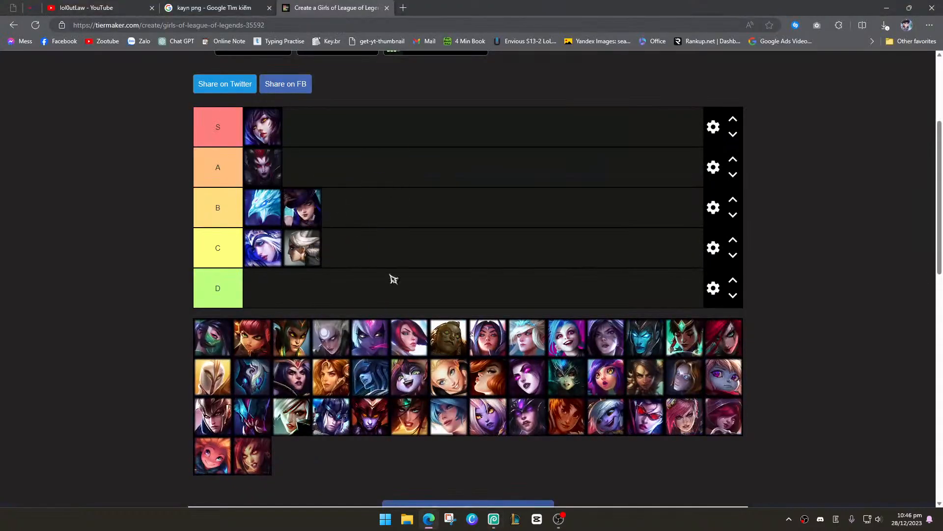
Add one champion portrait to tier A, two to tier B, five to tier C and one to tier D
left_click_drag(409, 370, 363, 172)
left_click_drag(388, 324, 397, 213)
left_click_drag(407, 372, 401, 246)
left_click_drag(446, 373, 442, 213)
left_click_drag(410, 413, 428, 248)
left_click_drag(487, 416, 420, 248)
left_click_drag(488, 377, 459, 249)
left_click_drag(448, 417, 499, 248)
left_click_drag(409, 377, 263, 288)
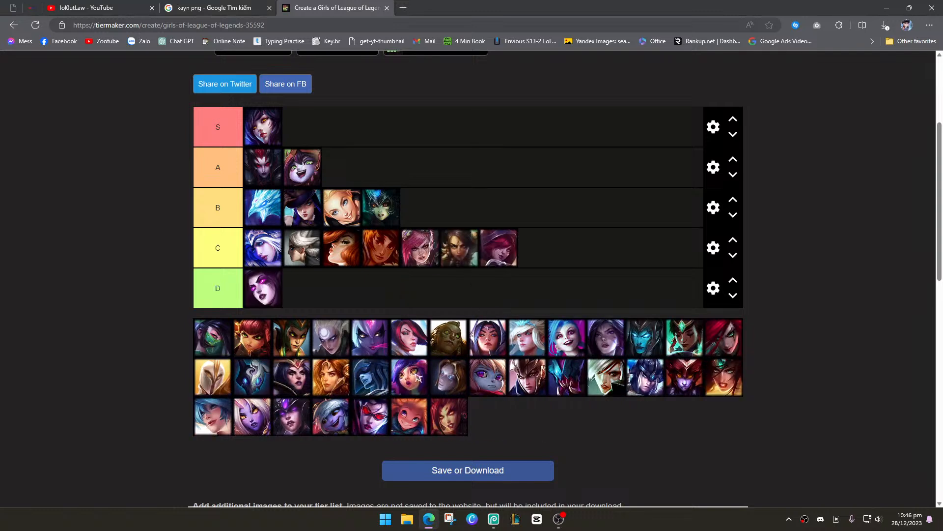
Fill out tier D with five more champion portraits from the unranked pool
left_click_drag(408, 416, 302, 287)
left_click_drag(409, 416, 341, 287)
left_click_drag(334, 376, 376, 324)
left_click_drag(334, 415, 388, 292)
left_click_drag(295, 415, 442, 290)
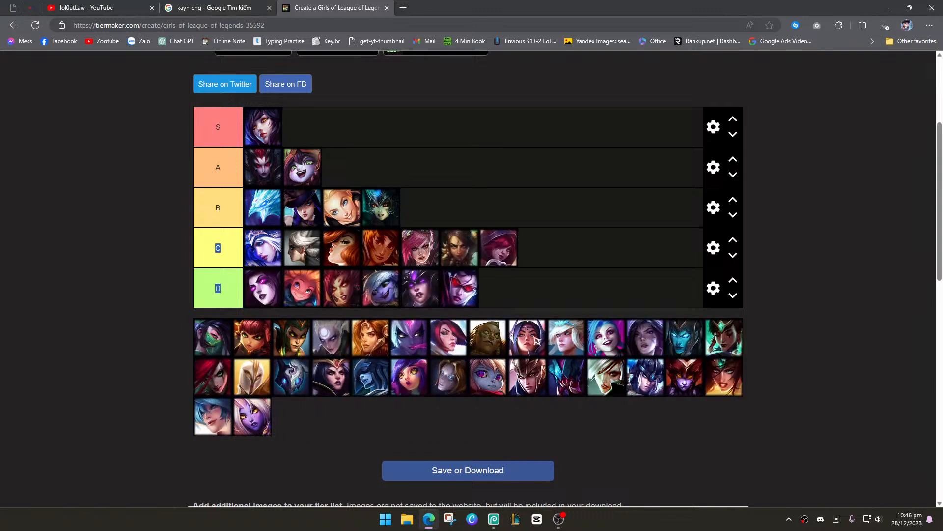
Add three more champion portraits to tier S and three more to tier A
left_click_drag(528, 376, 413, 177)
left_click_drag(488, 377, 445, 165)
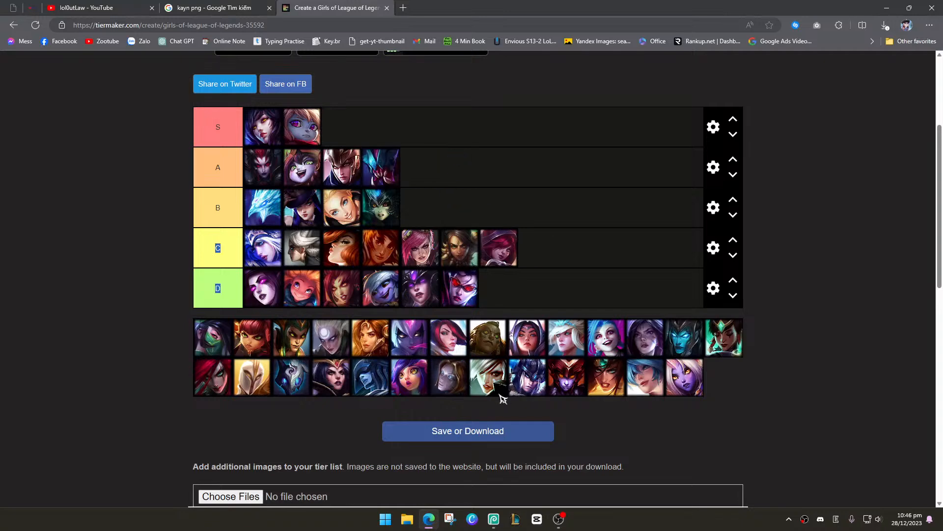
left_click_drag(471, 343, 405, 130)
key("alt+Tab")
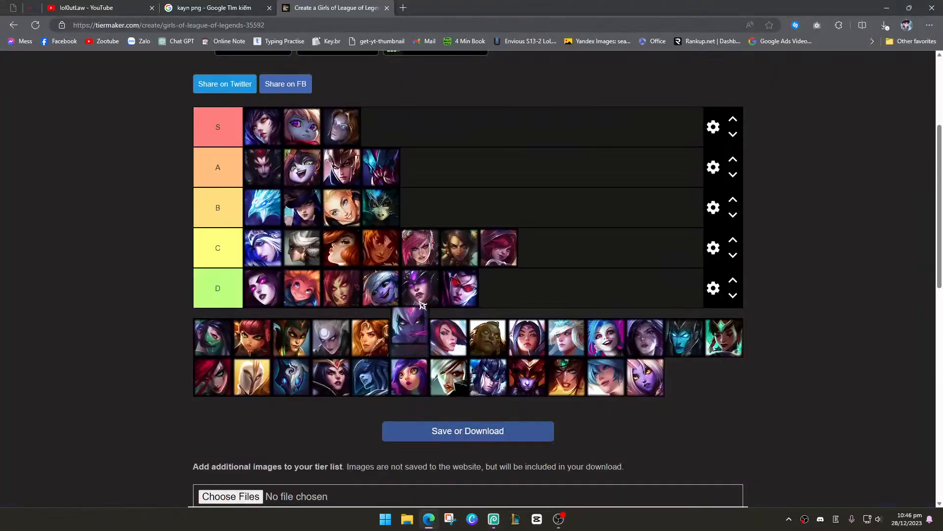
left_click_drag(412, 320, 379, 122)
left_click_drag(383, 339, 421, 158)
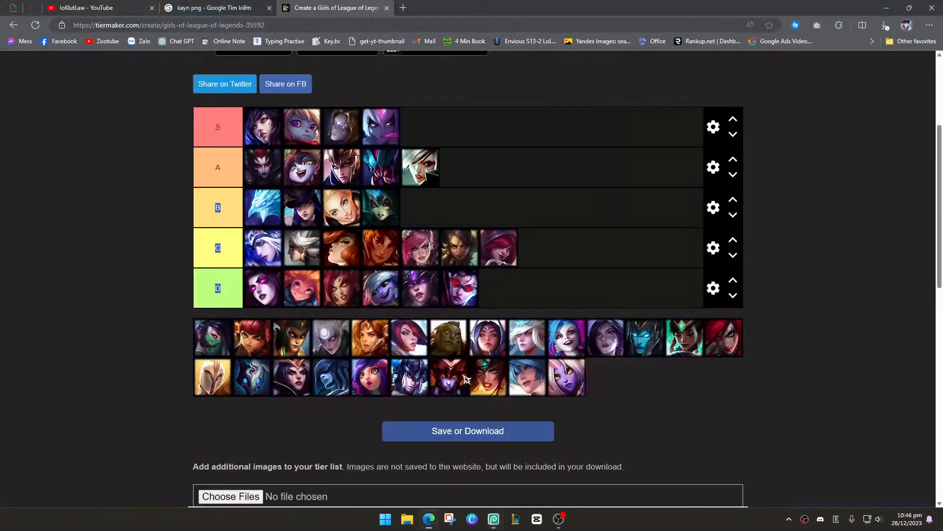
Add one more champion portrait to tier S, two to tier A, four to tier B and two to tier D
left_click_drag(545, 376, 420, 207)
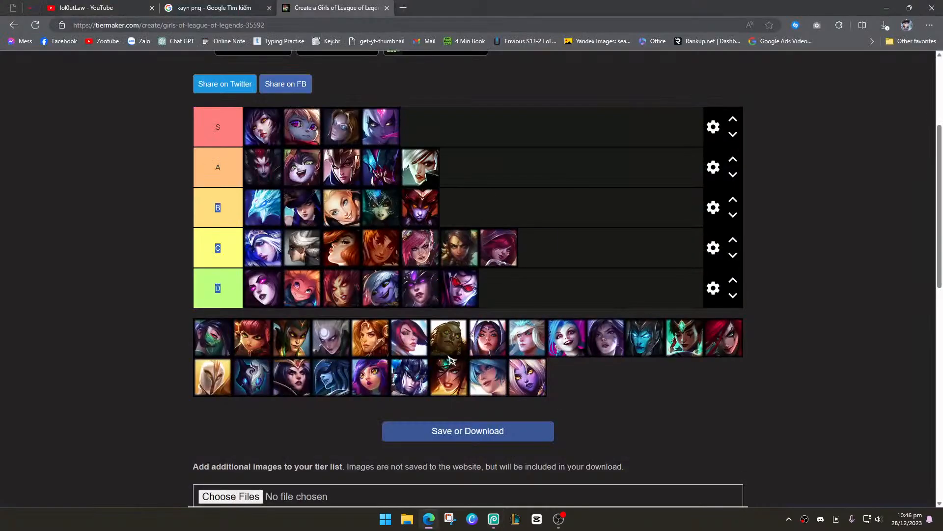
left_click_drag(469, 375, 461, 207)
left_click_drag(430, 376, 469, 211)
left_click_drag(364, 343, 442, 164)
left_click_drag(300, 386, 403, 155)
left_click_drag(296, 377, 444, 127)
left_click_drag(344, 330, 499, 288)
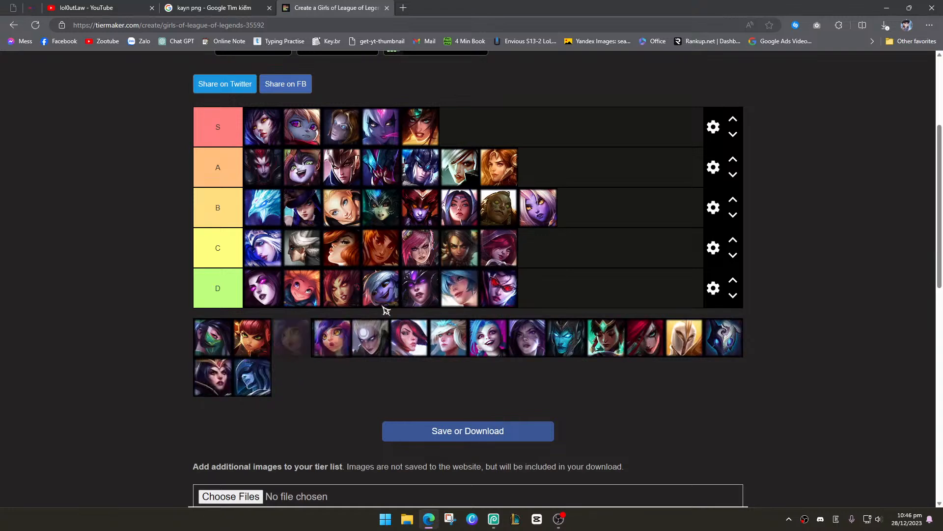
left_click_drag(385, 312, 538, 287)
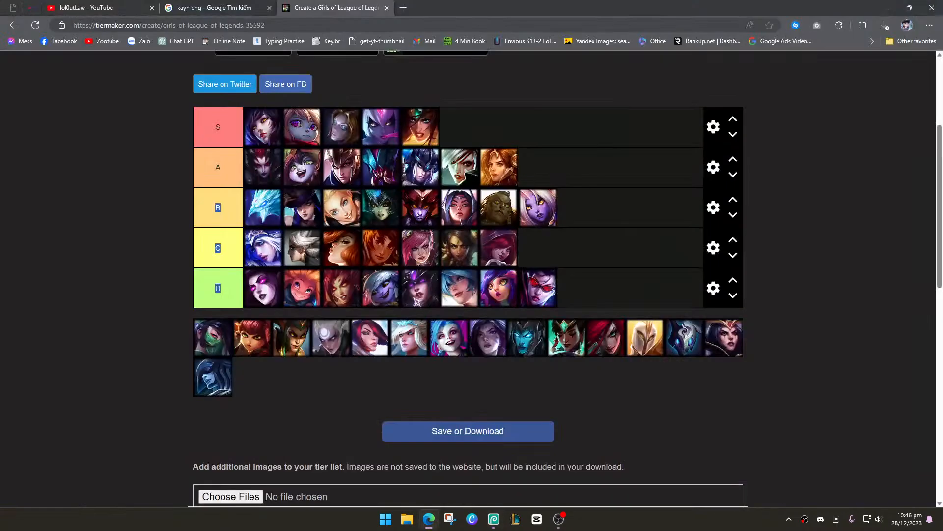
Rank another batch of champion portraits, with one in tier A, three in tier B and seven in tier C
left_click_drag(403, 323, 560, 257)
left_click_drag(454, 348, 611, 179)
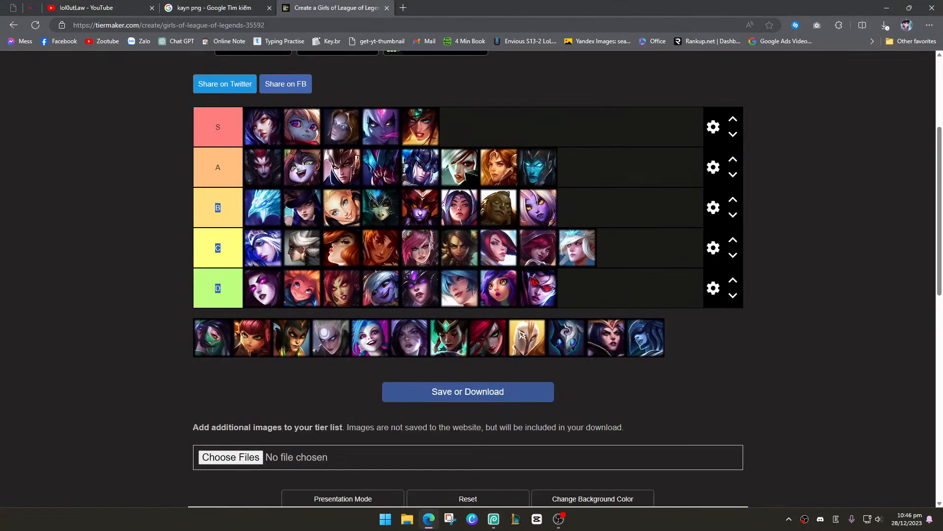
left_click_drag(526, 340, 605, 219)
left_click_drag(527, 339, 624, 214)
left_click_drag(526, 340, 609, 249)
left_click_drag(339, 341, 457, 221)
left_click_drag(336, 339, 376, 252)
left_click_drag(301, 372, 337, 253)
left_click_drag(299, 374, 334, 256)
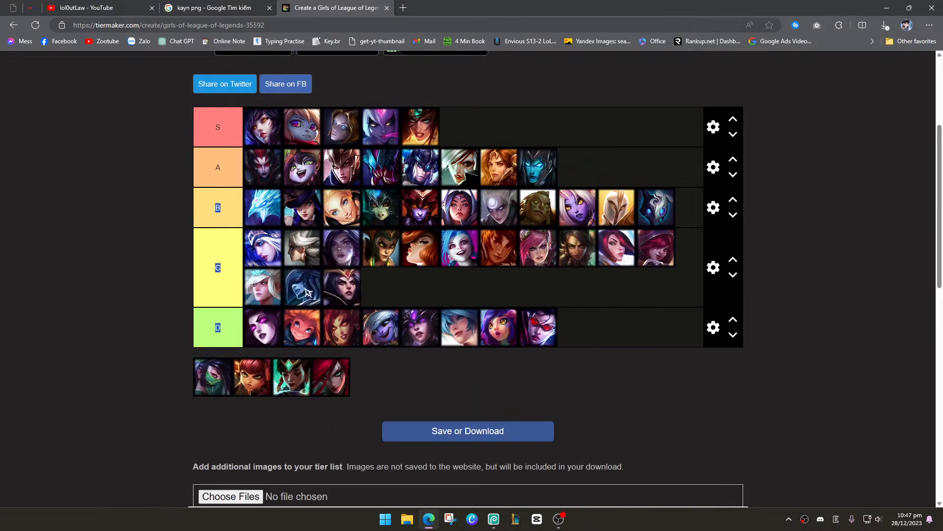
Move two tier C portraits to S and one to A, and place the last four unranked portraits in S, A and D
left_click_drag(307, 292, 464, 139)
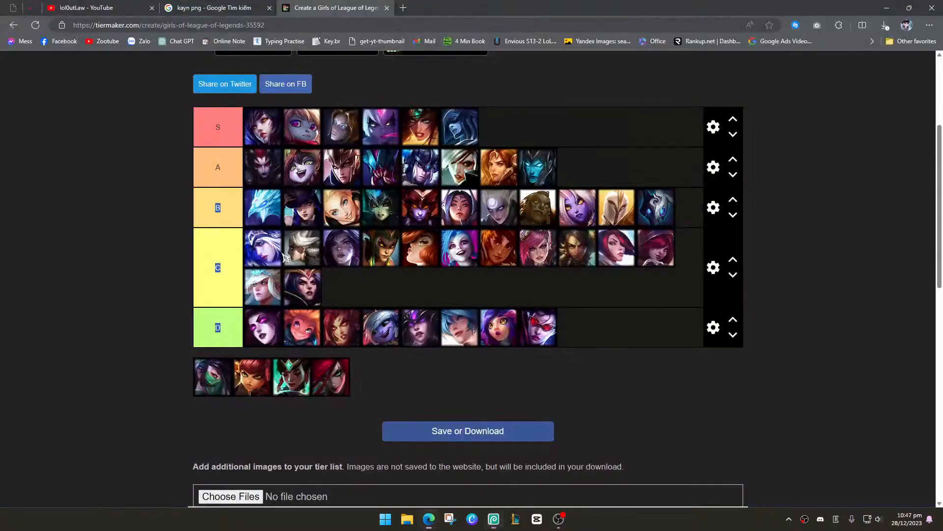
left_click_drag(291, 292, 499, 167)
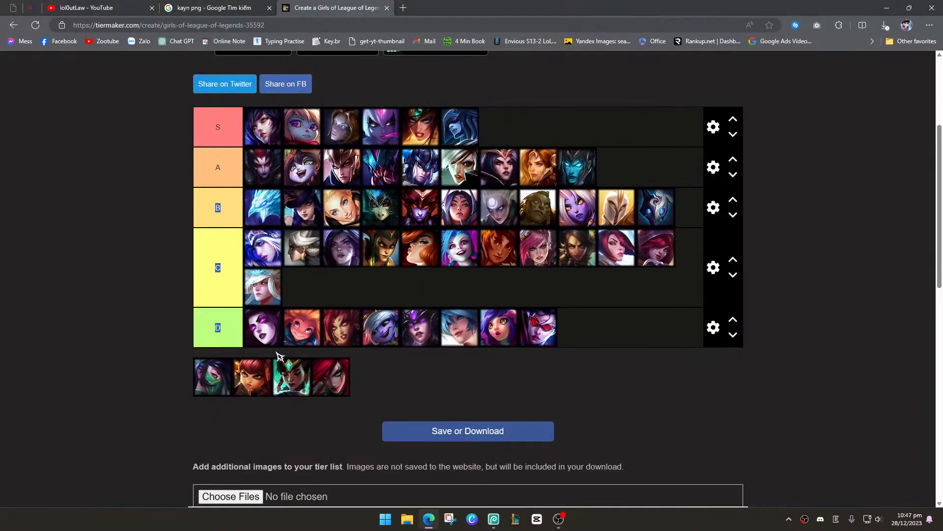
left_click_drag(266, 295, 497, 129)
left_click_drag(330, 337, 572, 126)
left_click_drag(295, 334, 603, 299)
left_click_drag(270, 344, 616, 167)
left_click_drag(221, 339, 614, 122)
Capture a rectangular screenshot of the completed champion tier list, covering rows S to D, with Snipping Tool
key("alt+Tab")
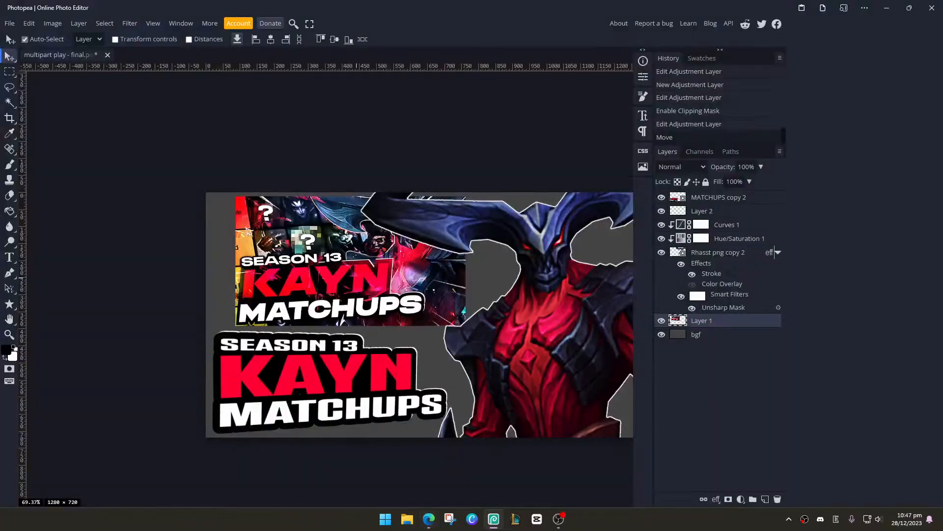
key("alt+Tab")
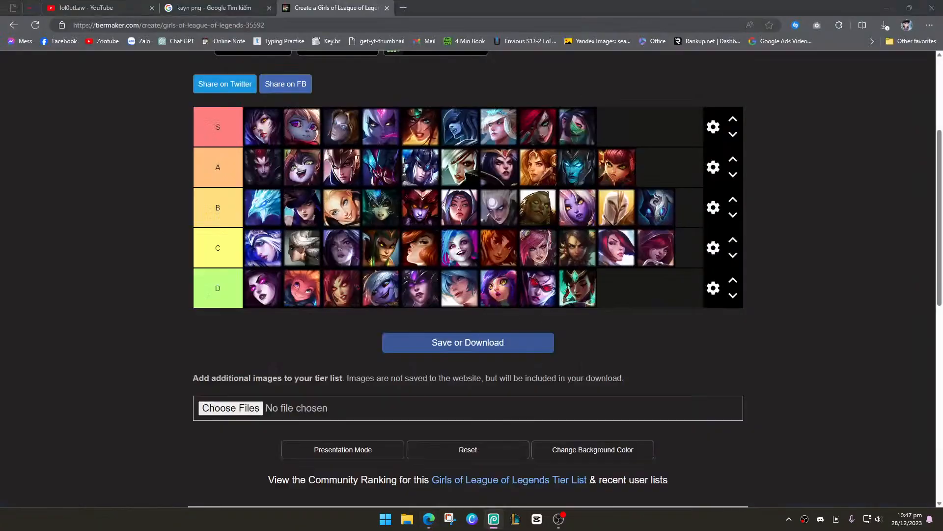
scroll(482, 236, "up", 2)
scroll(482, 257, "down", 2)
scroll(939, 230, "up", 1)
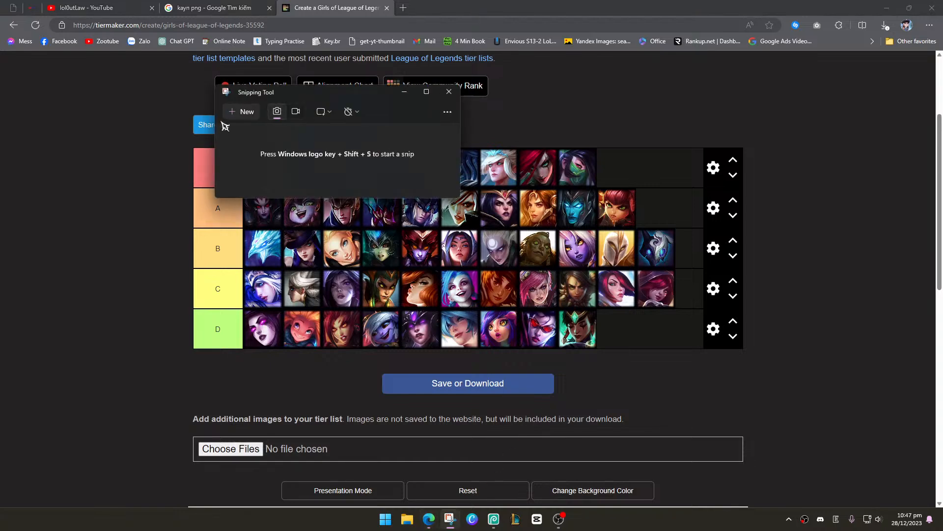
left_click(242, 112)
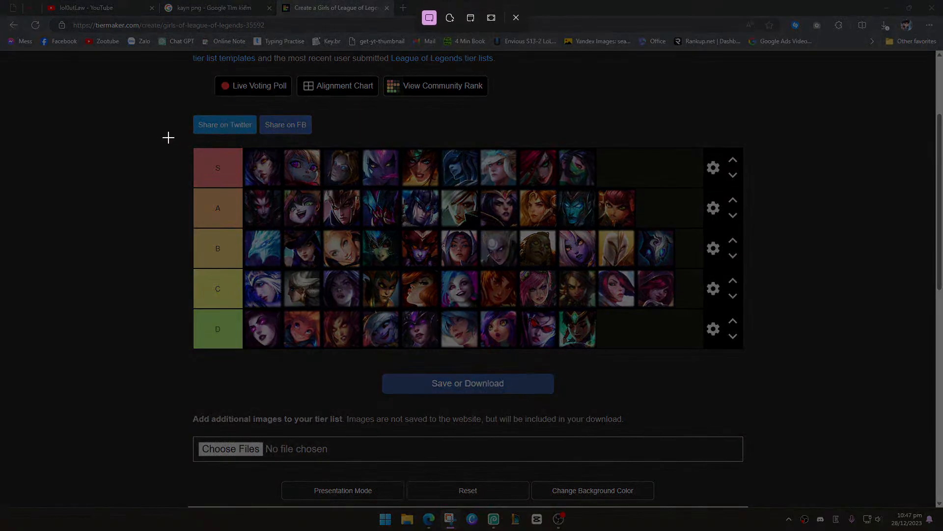
left_click_drag(168, 137, 747, 364)
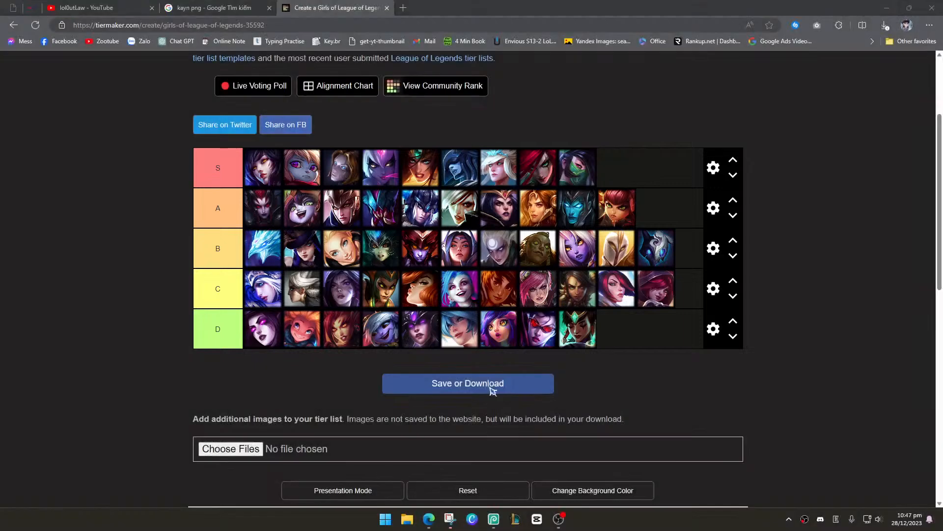
Switch to Photopea, rename the reference thumbnail's layer as ref and move it to the top of the layer stack
key("alt+Tab")
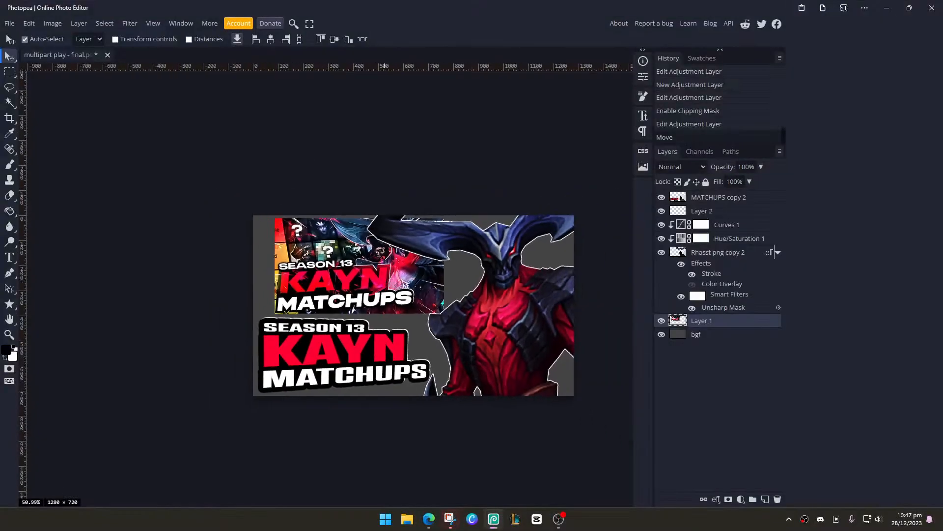
scroll(396, 279, "down", 3)
left_click(661, 197)
left_click(663, 199)
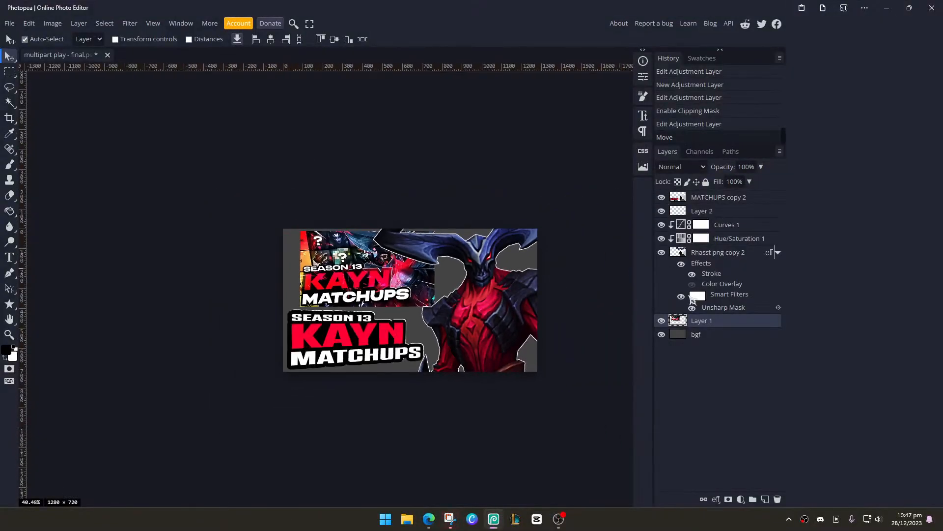
left_click(662, 320)
left_click(661, 320)
left_click(662, 321)
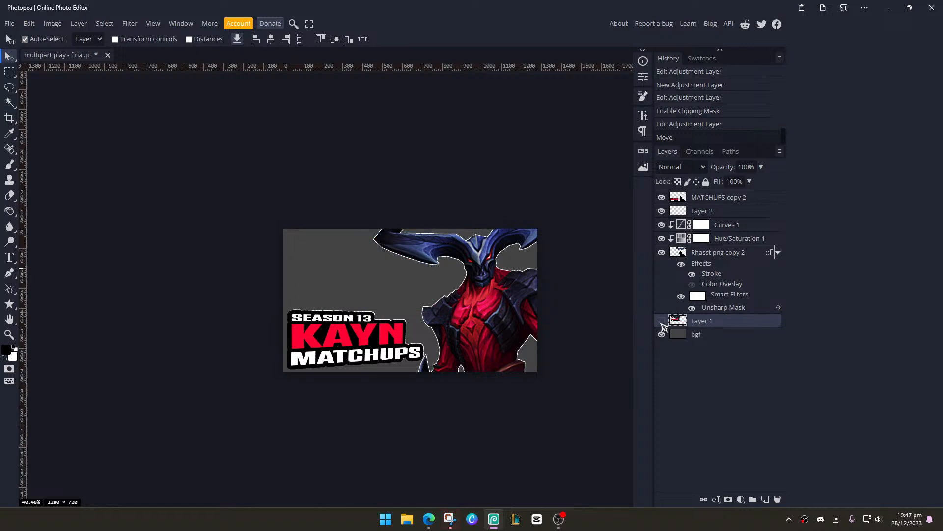
left_click(662, 320)
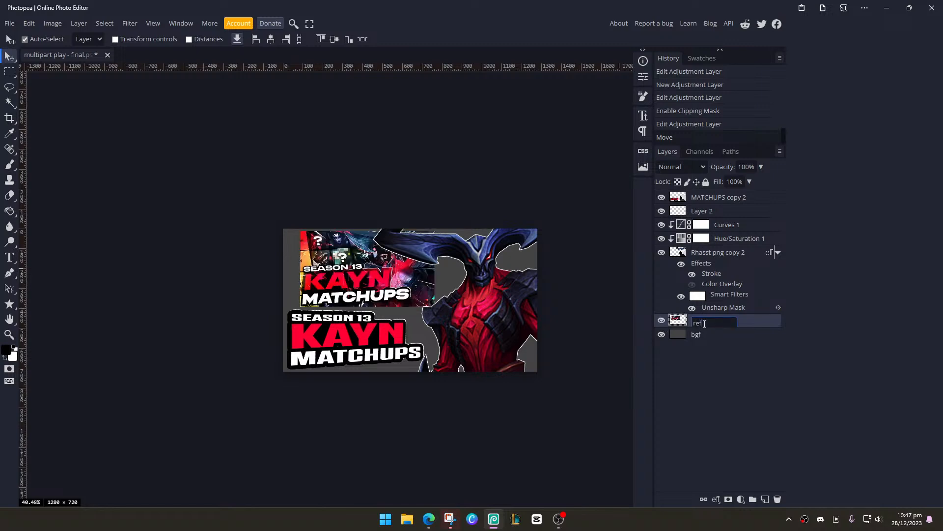
key("Return")
left_click_drag(706, 327, 714, 196)
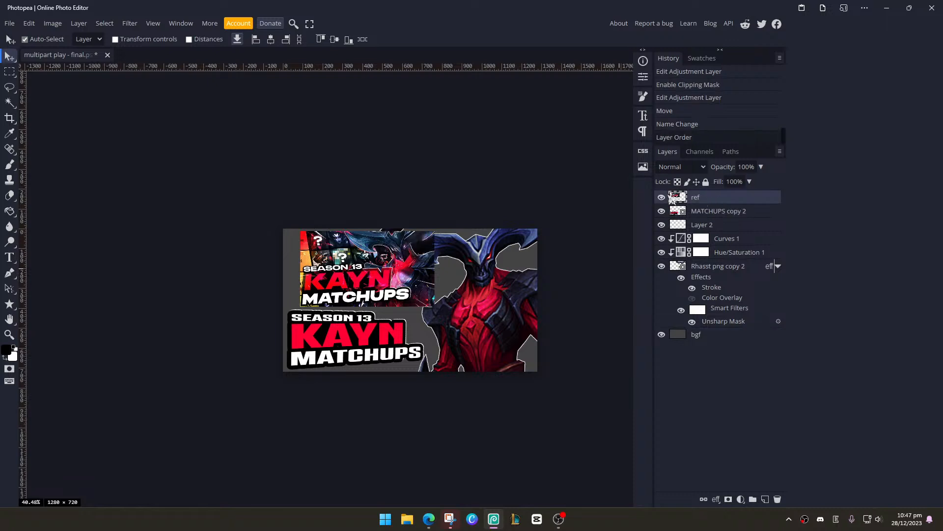
Hide the ref layer and paste the tier list screenshot as a layer directly above bgf, behind the Rhaast figure
left_click(662, 198)
scroll(392, 264, "up", 1)
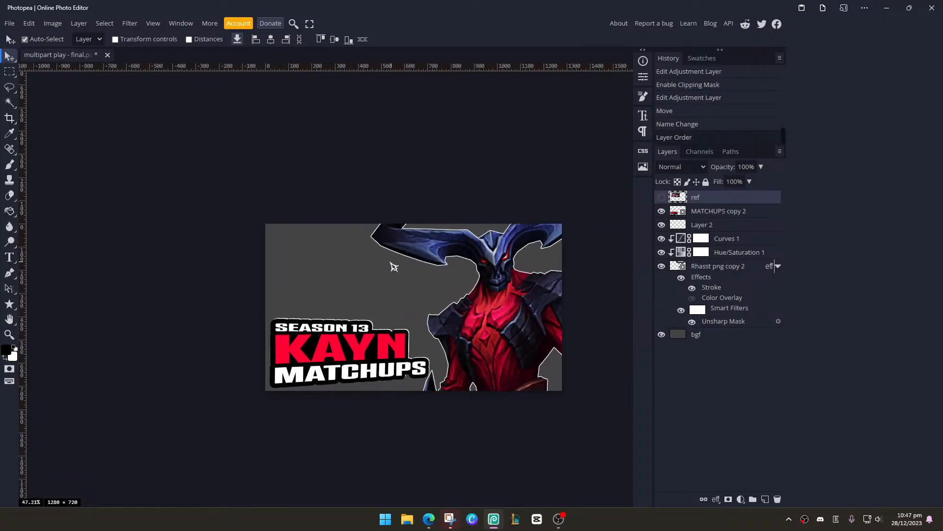
key("ctrl+v")
left_click_drag(477, 279, 469, 272)
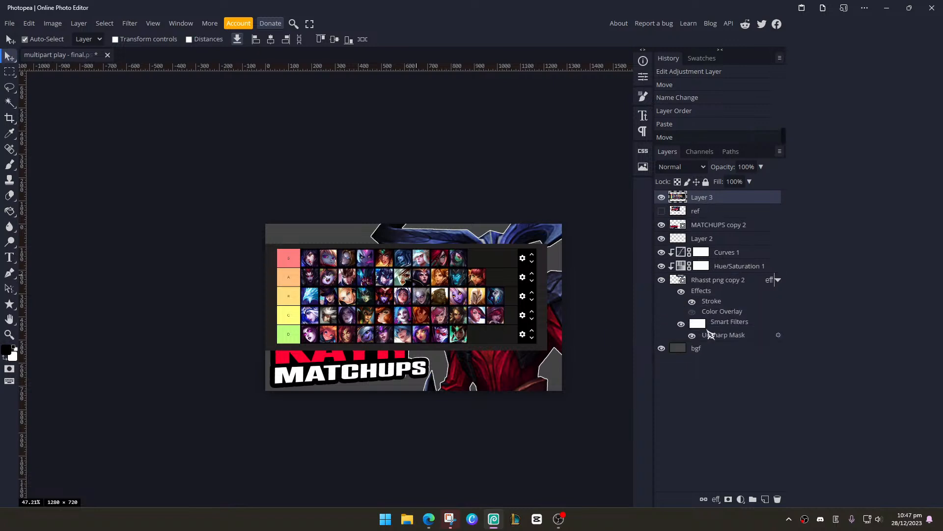
left_click_drag(678, 198, 693, 289)
scroll(441, 336, "down", 2)
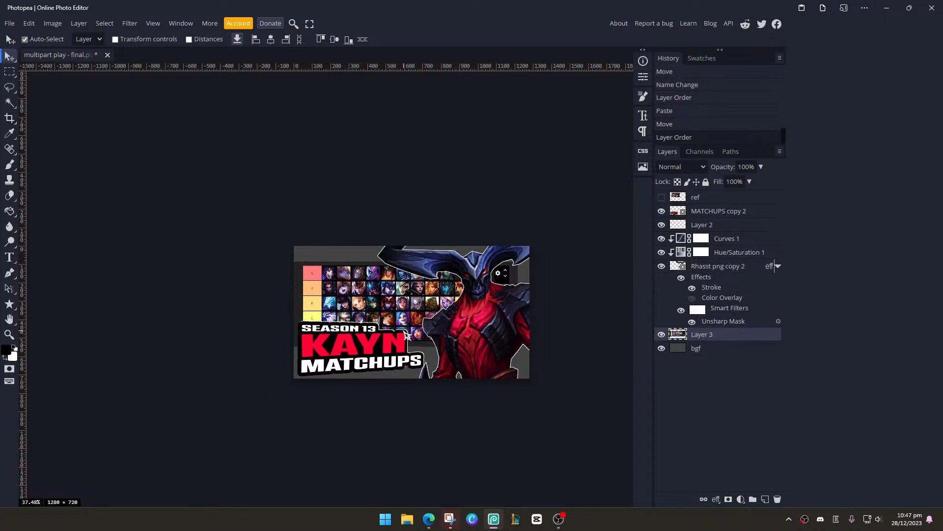
Try to scale the tier list screenshot to about 184% so it covers the canvas behind the figure
key("ctrl+t")
left_click_drag(504, 272, 614, 229)
left_click_drag(309, 345, 266, 378)
left_click_drag(368, 311, 401, 330)
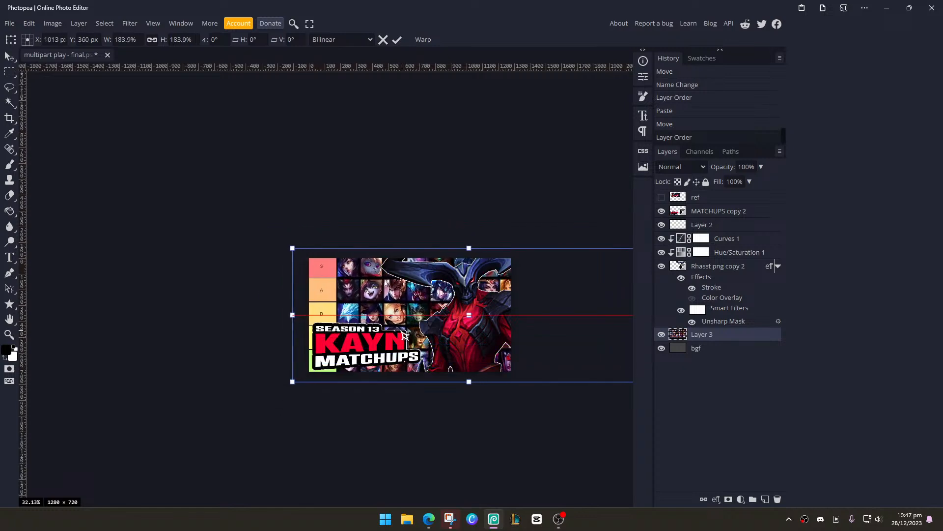
scroll(374, 328, "up", 1)
scroll(293, 265, "down", 3)
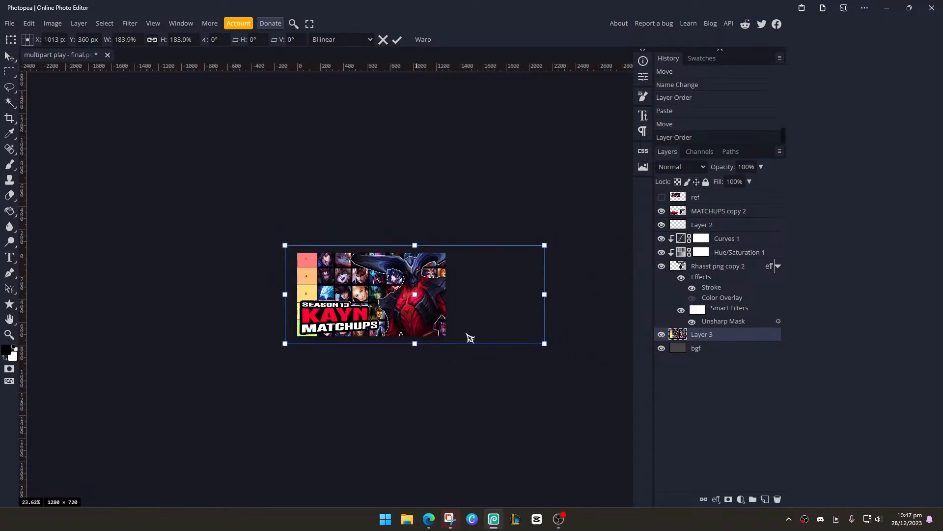
Try to distort the tier list's corners into a perspective with its rows sloping downward to the right
left_click_drag(544, 244, 479, 263)
mouse_move(286, 342)
left_mouse_down()
mouse_move(289, 364)
mouse_move(289, 344)
left_mouse_up()
scroll(289, 344, "up", 3)
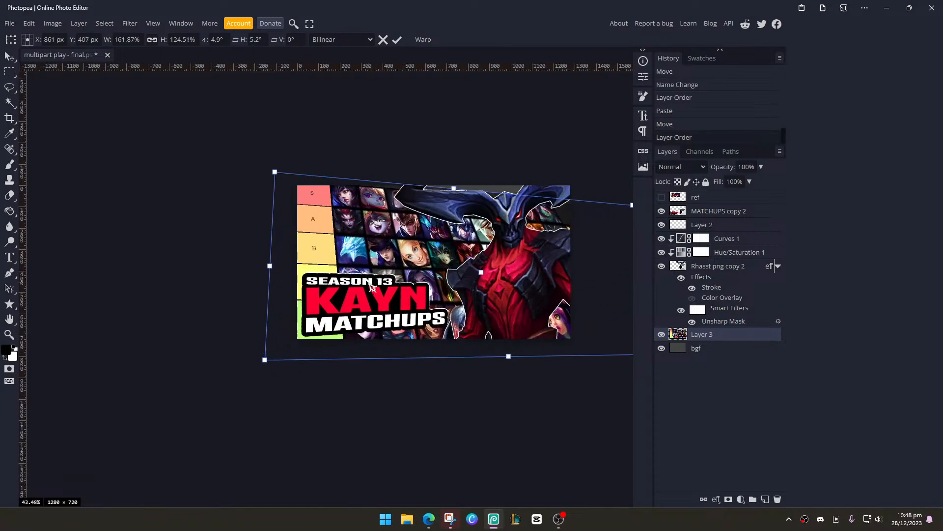
scroll(459, 253, "down", 1)
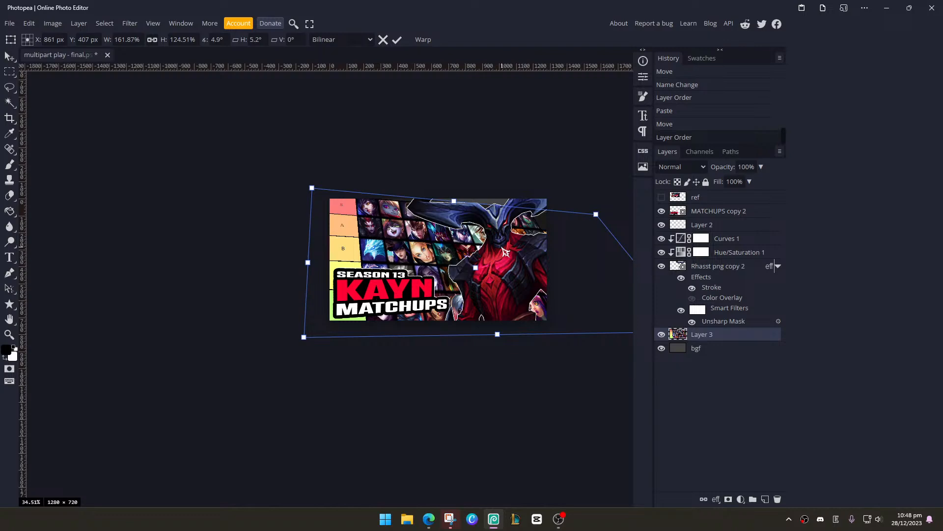
key("Return")
Show the ref layer to compare the perspective, and undo the tier list's free transform
left_click(661, 198)
scroll(445, 221, "up", 4)
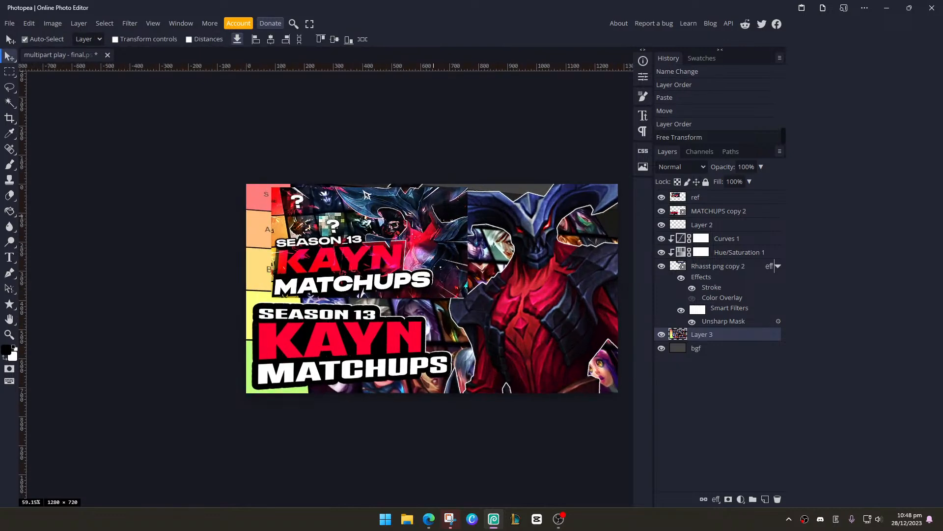
scroll(306, 218, "down", 2)
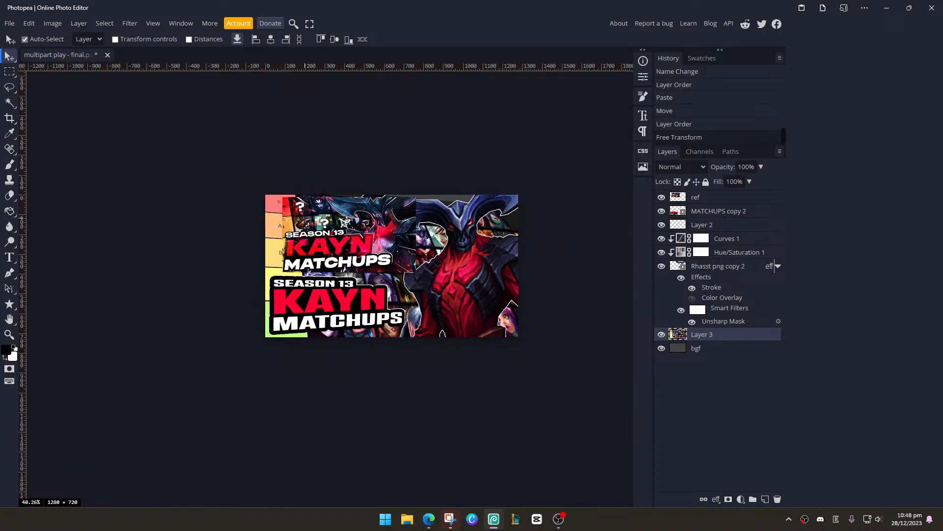
key("ctrl+z")
key("ctrl+z")
Try to skew the tier list screenshot vertically by -7° and enlarge it to about 185% across the canvas
key("ctrl+t")
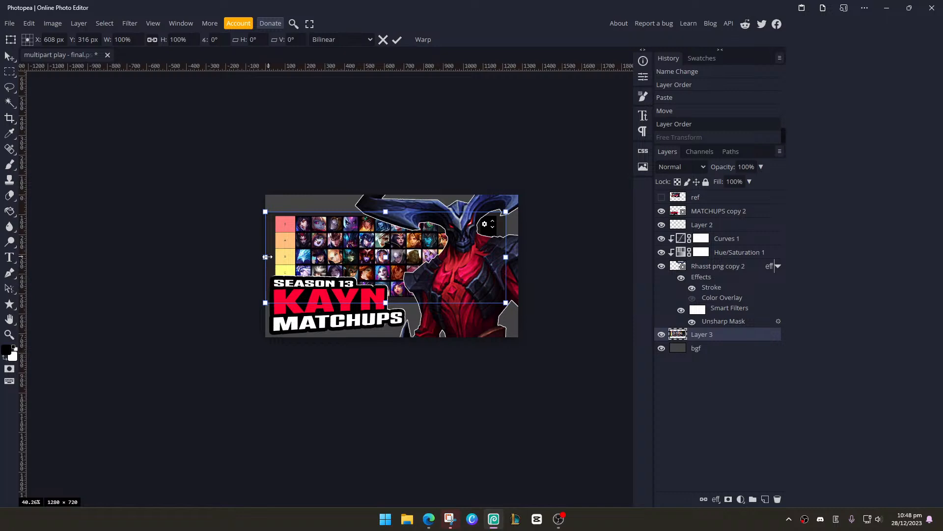
left_click_drag(265, 256, 266, 286)
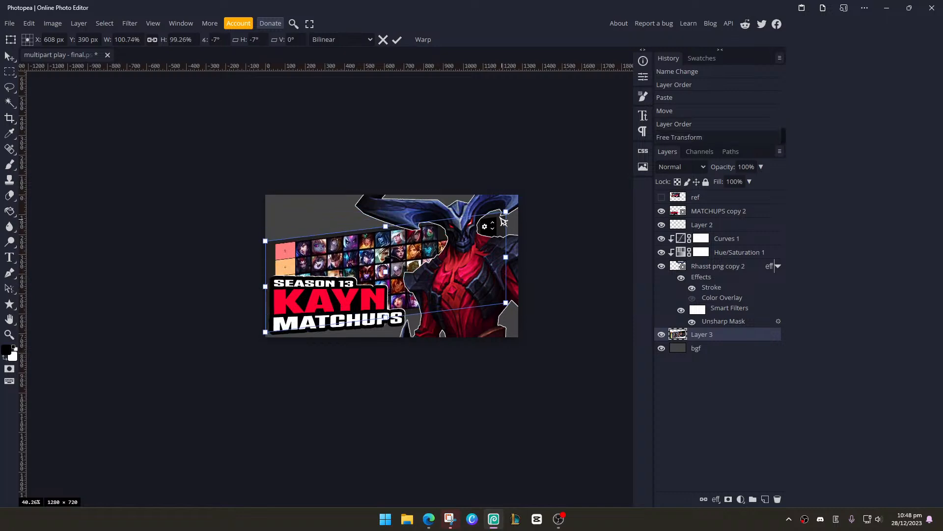
left_click_drag(505, 211, 647, 143)
left_click_drag(480, 247, 480, 244)
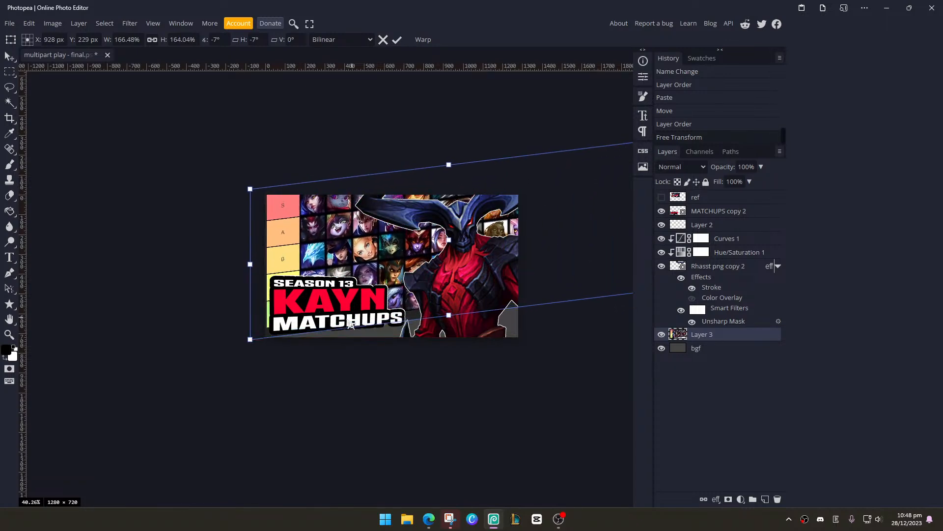
scroll(396, 325, "down", 2)
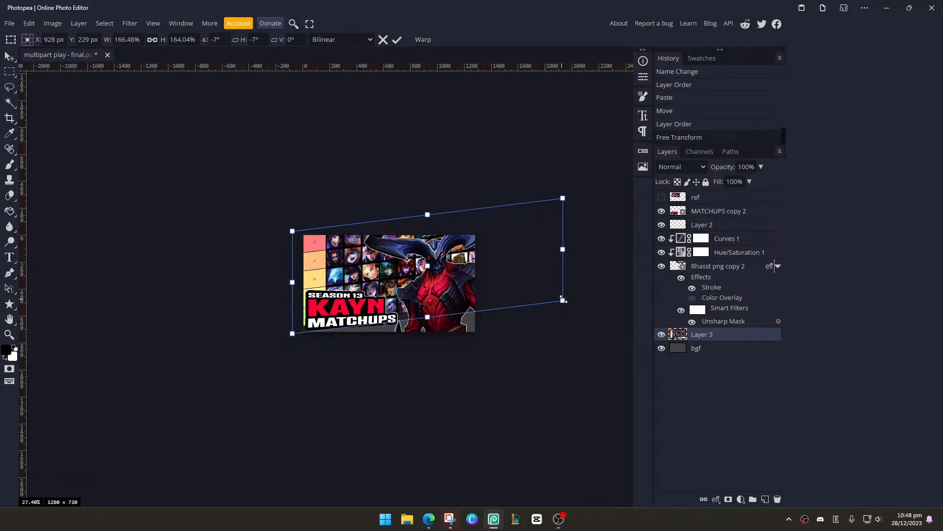
left_click_drag(563, 299, 594, 308)
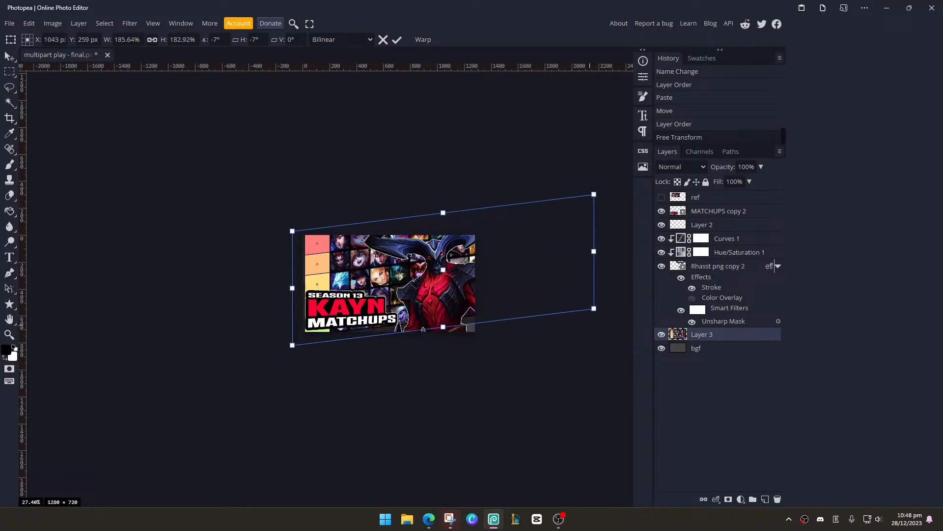
scroll(472, 312, "up", 4)
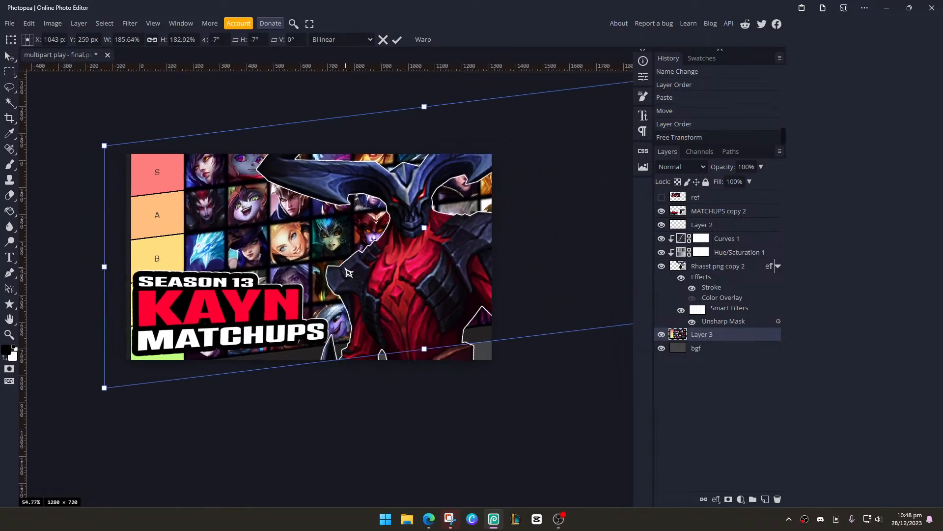
scroll(345, 269, "down", 1)
left_click_drag(316, 244, 311, 246)
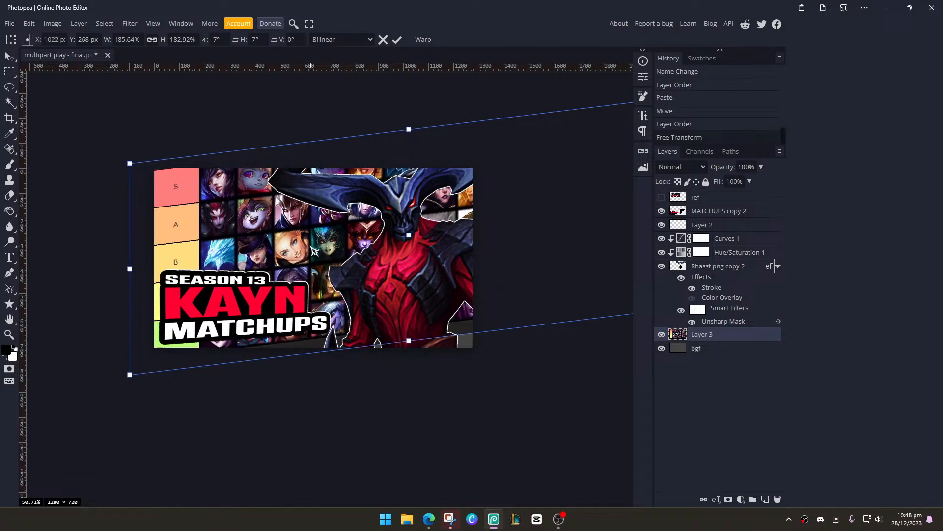
Try to distort the skewed tier list further by its corners, and undo the whole free transform
scroll(314, 250, "down", 2)
left_click_drag(566, 144, 477, 212)
left_click_drag(184, 330, 197, 332)
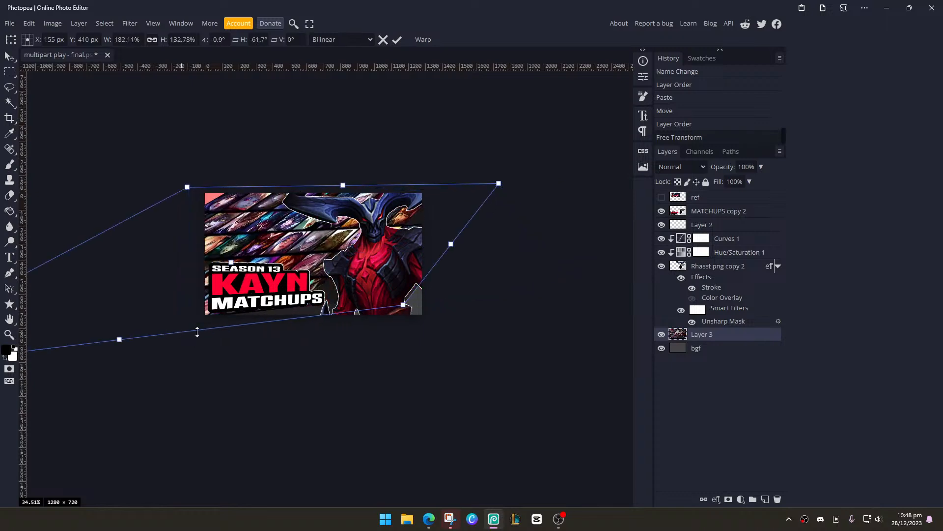
key("ctrl+z")
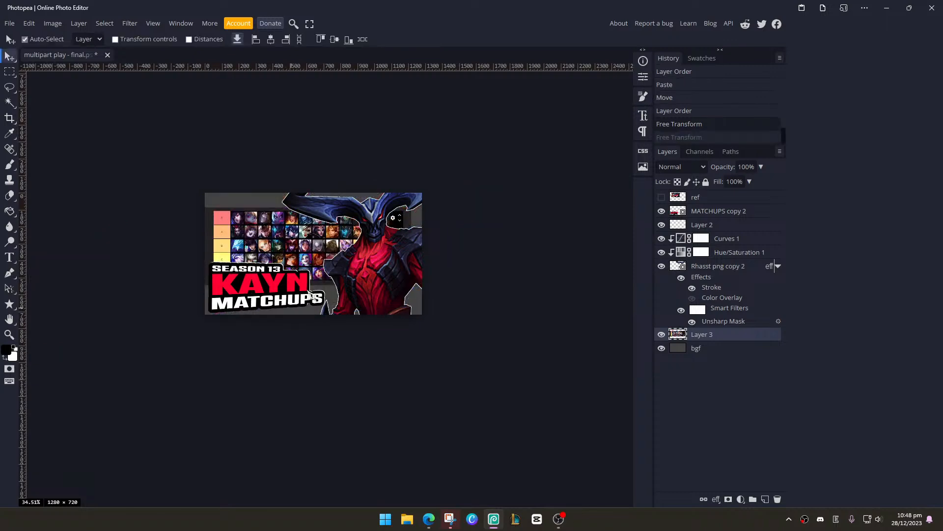
Show the ref layer, hide the tier list layer, and examine how the reference thumbnail's tier list is angled and cropped
left_click(661, 197)
scroll(297, 229, "up", 5)
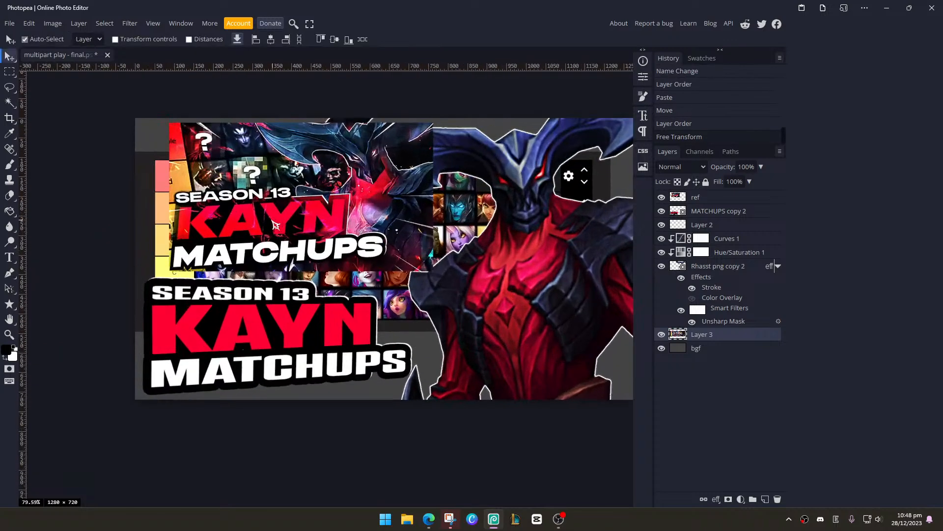
scroll(297, 229, "up", 4)
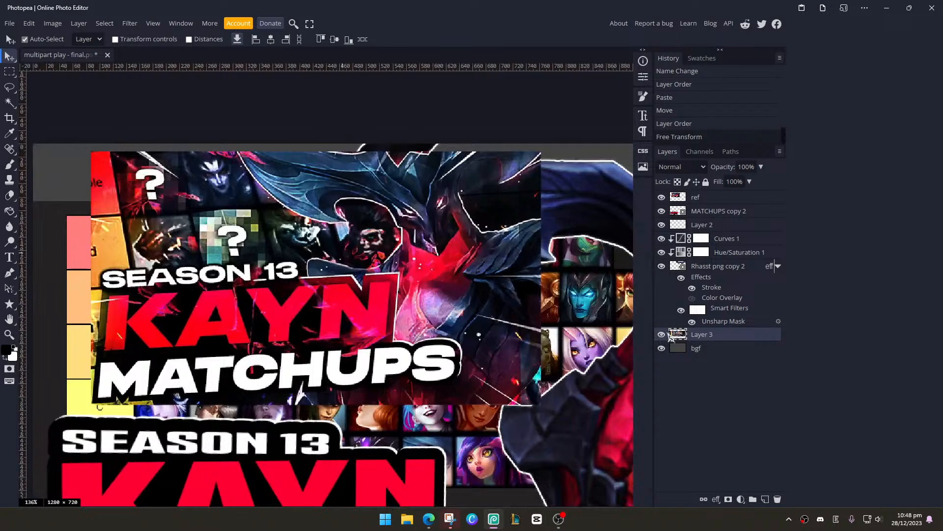
left_click(662, 197)
left_click(661, 198)
left_click(662, 335)
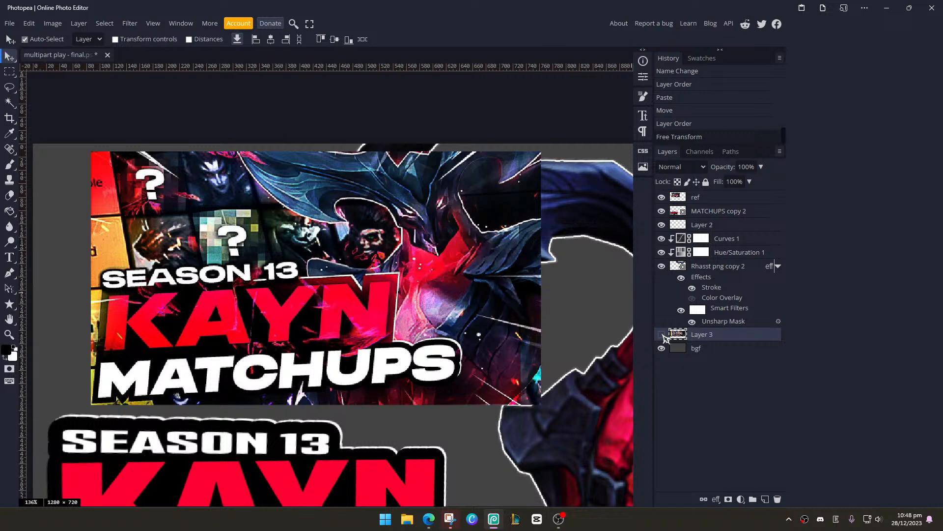
scroll(487, 305, "down", 1)
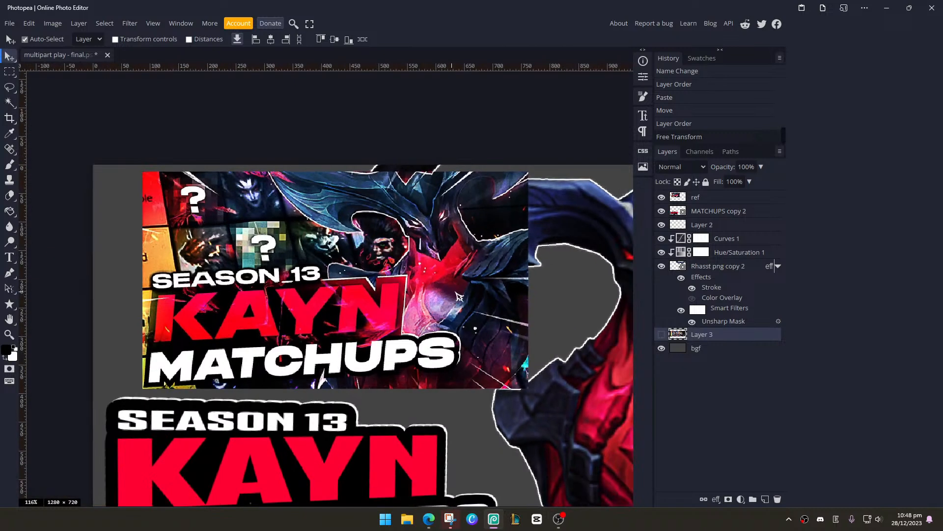
scroll(459, 296, "down", 3)
scroll(479, 255, "up", 3)
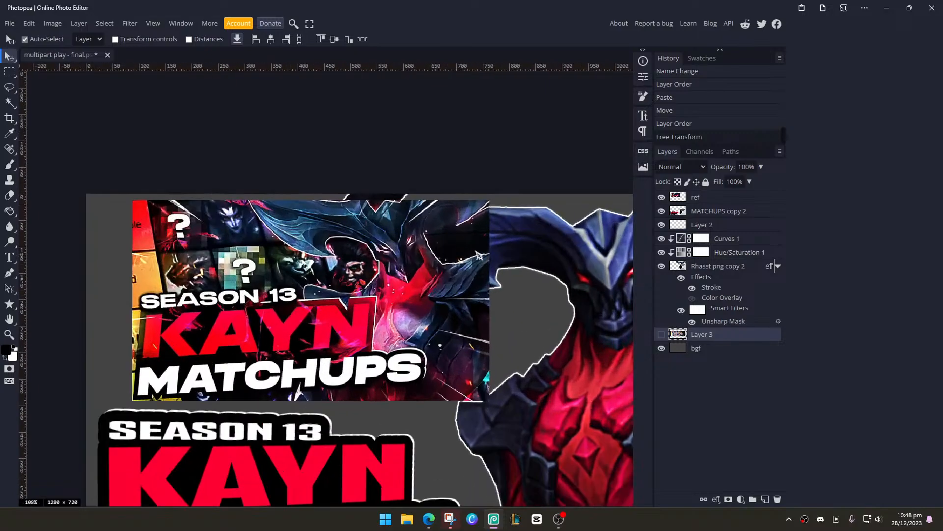
Show the tier list image on Layer 3 and hide the ref thumbnail layer covering the canvas
scroll(479, 256, "up", 8)
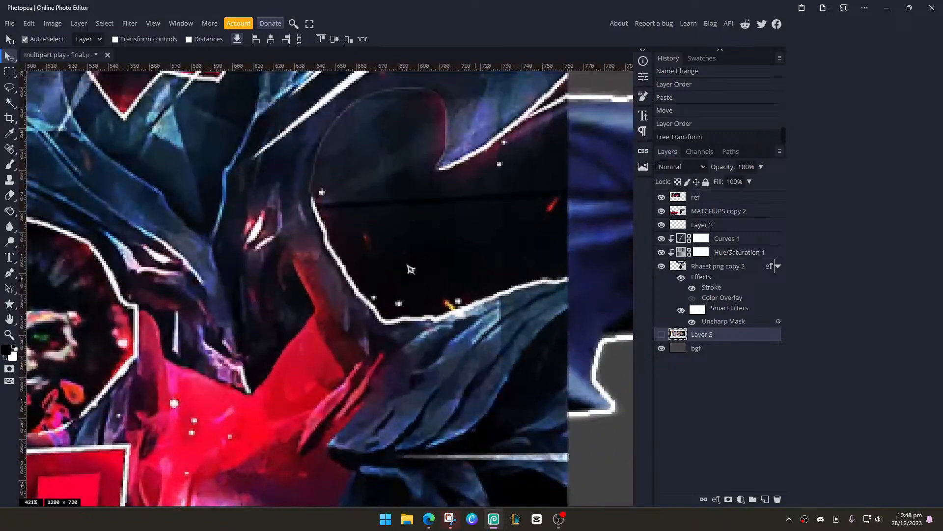
scroll(410, 268, "down", 12)
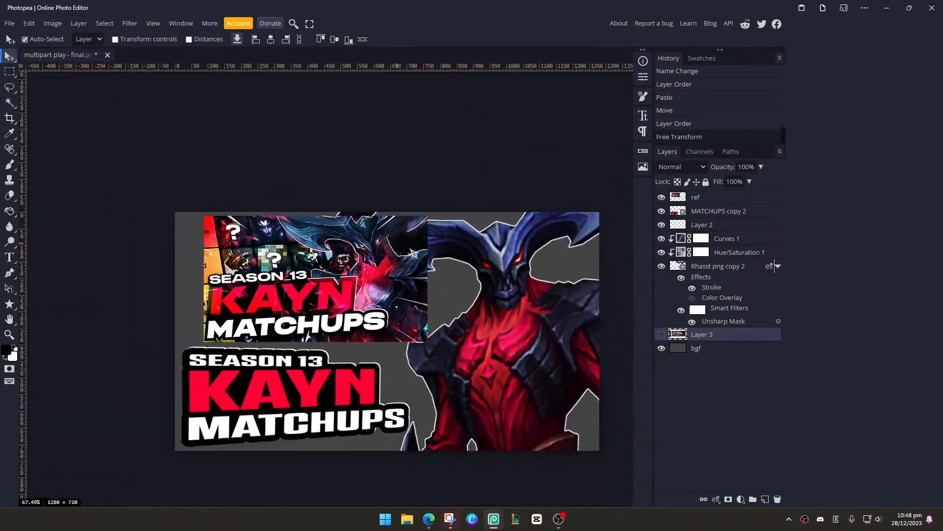
scroll(450, 265, "down", 3)
scroll(405, 270, "up", 9)
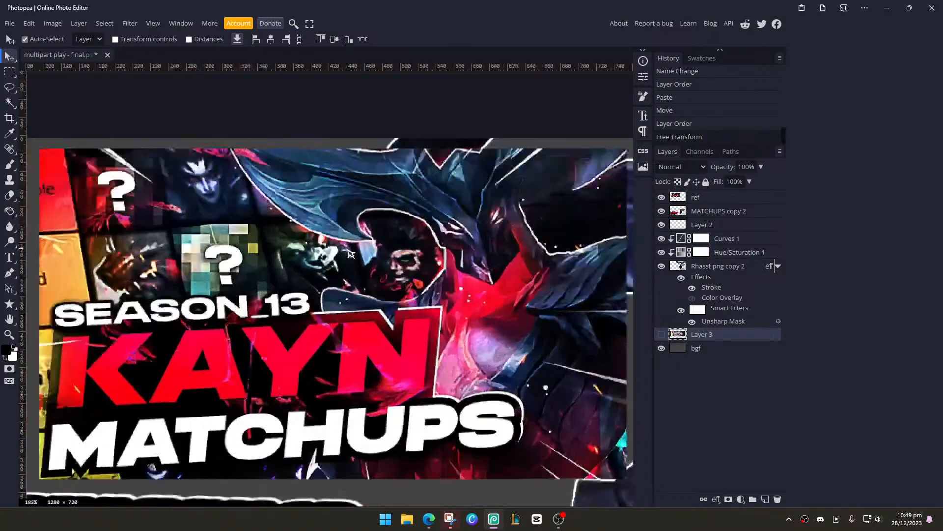
scroll(350, 253, "down", 7)
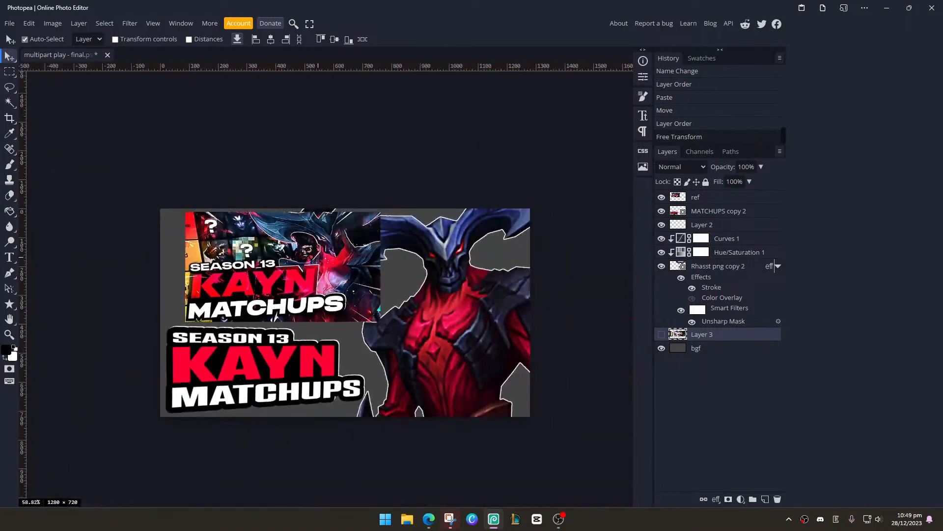
left_click(661, 334)
scroll(472, 300, "down", 2)
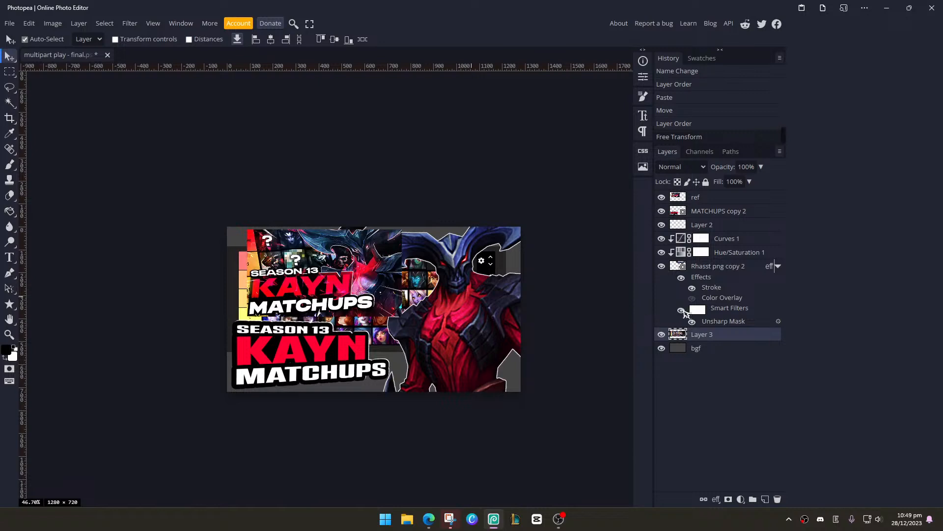
left_click(661, 334)
left_click(662, 334)
left_click(661, 334)
left_click(661, 334)
left_click(661, 197)
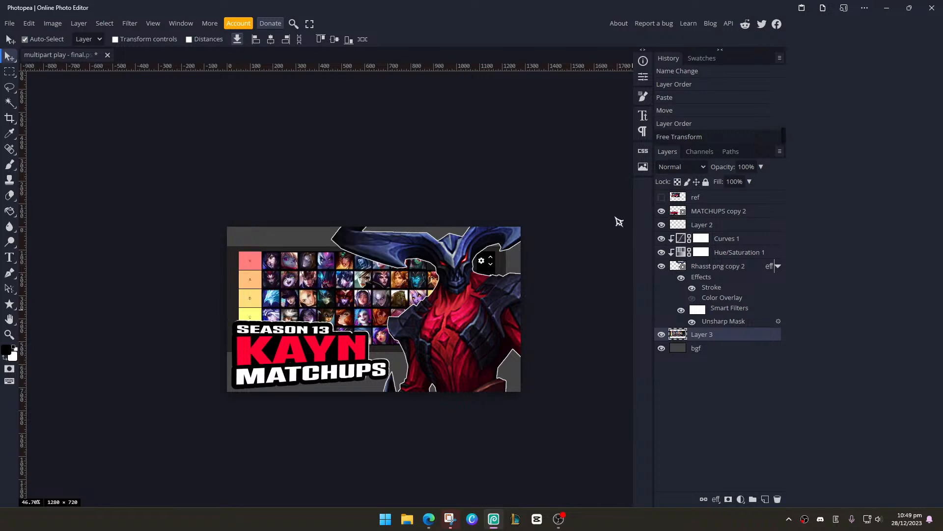
Distort the tier list image on Layer 3 with Free Transform, pulling its four corners out past the canvas edges for a perspective look
key("ctrl+t")
left_click_drag(227, 245, 217, 218)
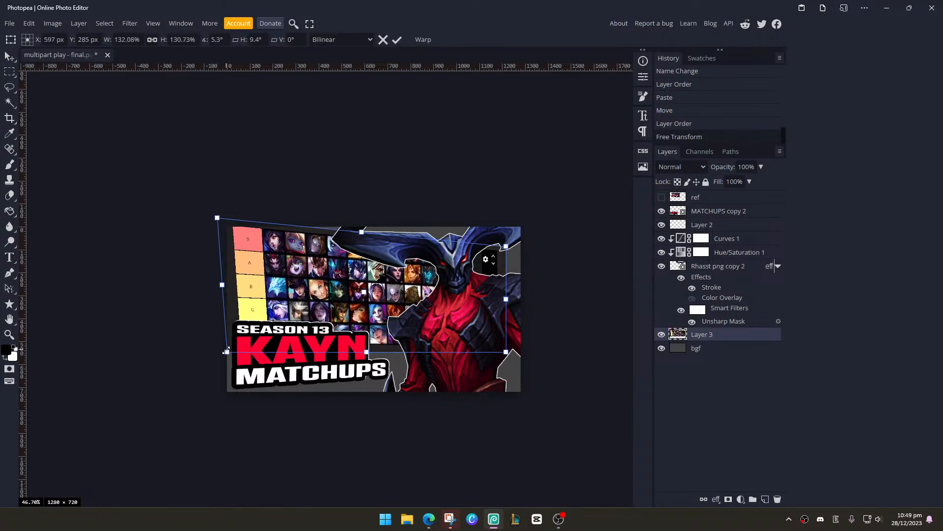
left_click_drag(226, 351, 219, 402)
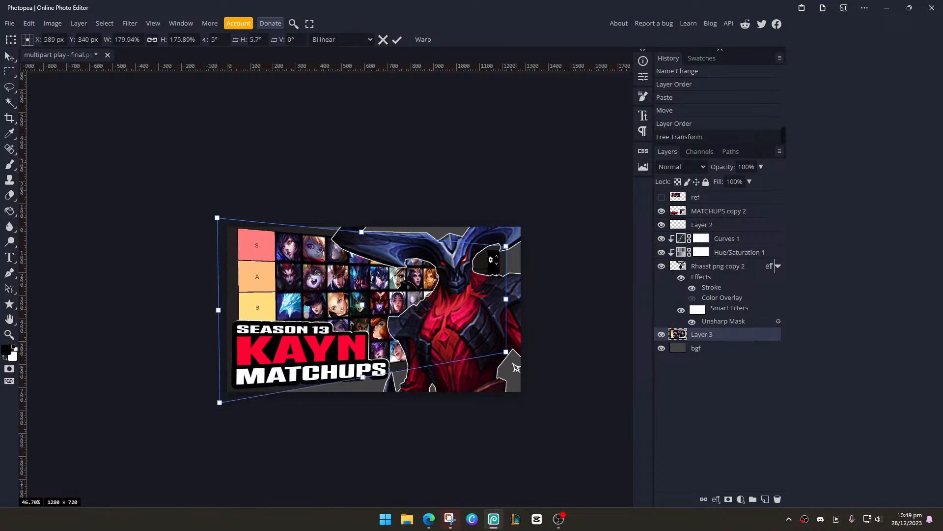
left_click_drag(511, 353, 575, 364)
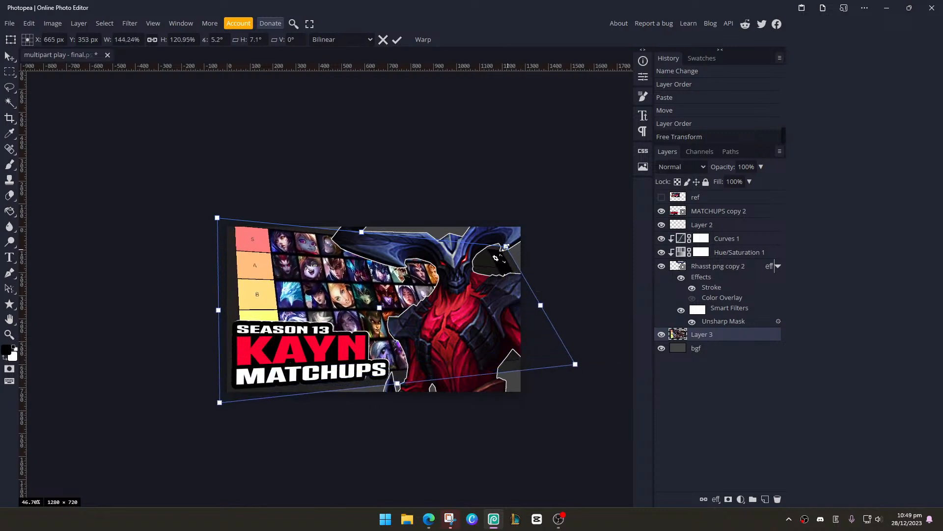
left_click_drag(506, 246, 585, 233)
left_click_drag(555, 230, 541, 225)
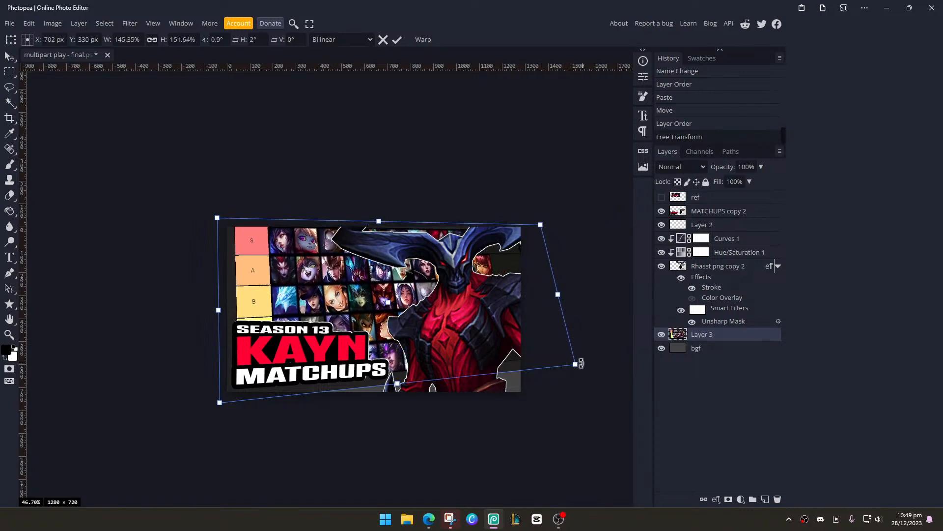
left_click_drag(575, 363, 646, 403)
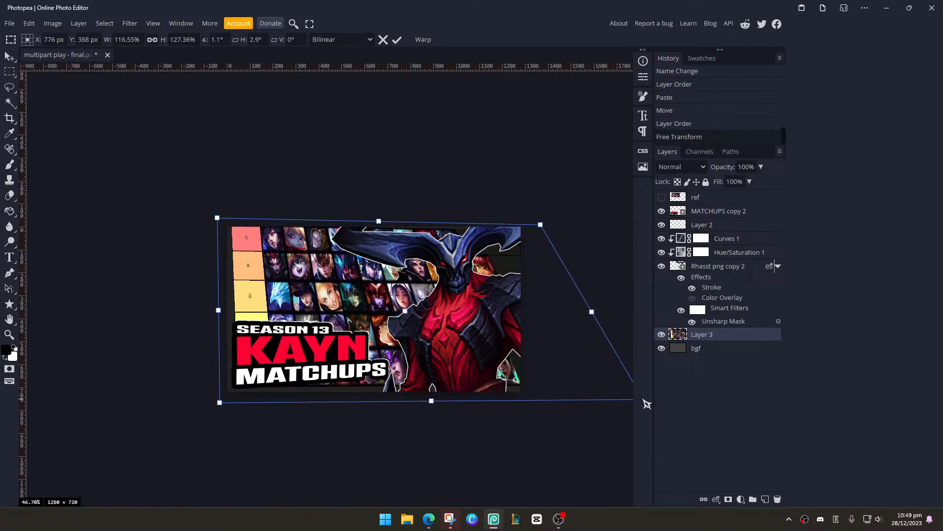
Stretch the tier list's corners and outer edge further beyond the canvas so it fills the whole background, and apply the transform
scroll(478, 349, "down", 1)
scroll(478, 350, "down", 5)
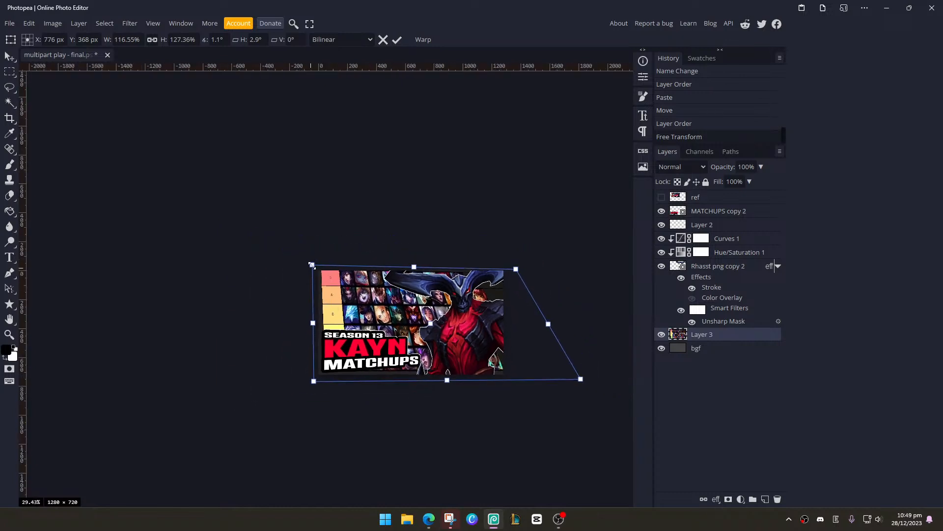
left_click_drag(311, 266, 301, 256)
left_click_drag(314, 381, 305, 391)
left_click_drag(515, 268, 530, 274)
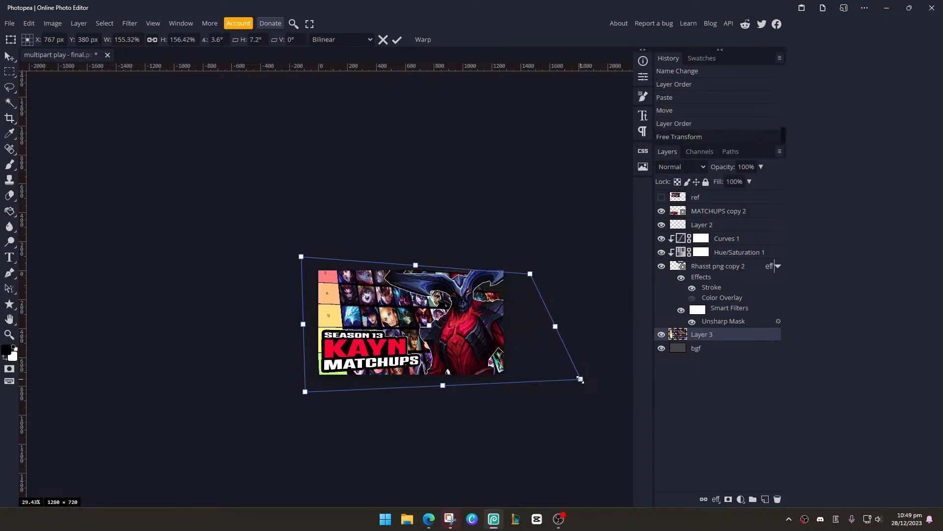
mouse_move(580, 379)
left_mouse_down()
mouse_move(565, 380)
mouse_move(625, 383)
mouse_move(596, 385)
left_mouse_up()
mouse_move(563, 329)
left_mouse_down()
mouse_move(604, 323)
mouse_move(573, 331)
left_mouse_up()
scroll(486, 313, "down", 2)
scroll(432, 308, "up", 4)
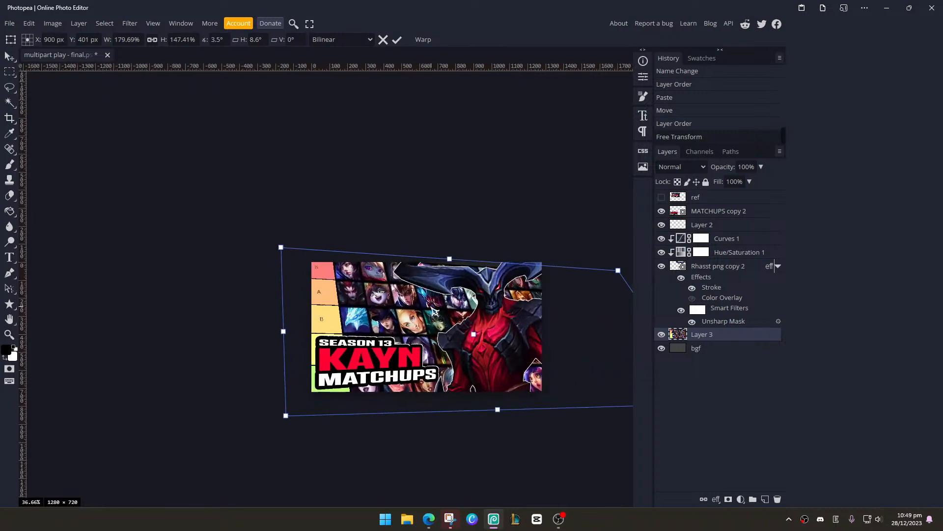
scroll(435, 311, "up", 2)
key("Return")
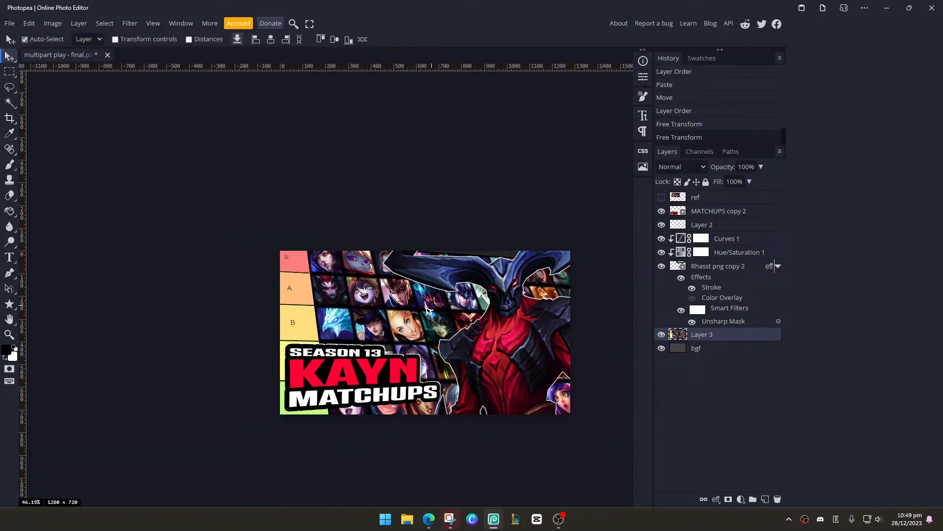
Compare the tier list background with the reference thumbnail by briefly showing the ref layer
scroll(429, 311, "down", 2)
scroll(431, 305, "up", 4)
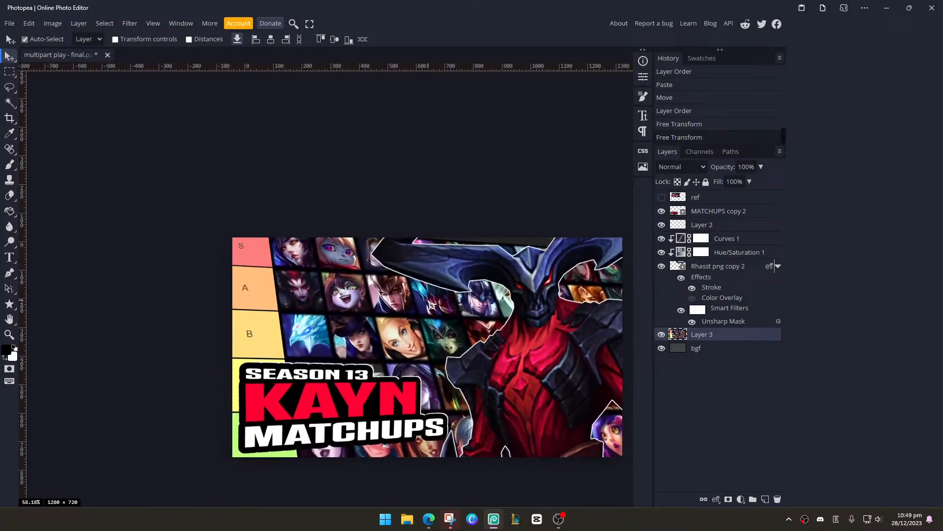
scroll(432, 306, "down", 1)
scroll(431, 305, "up", 1)
scroll(432, 301, "down", 2)
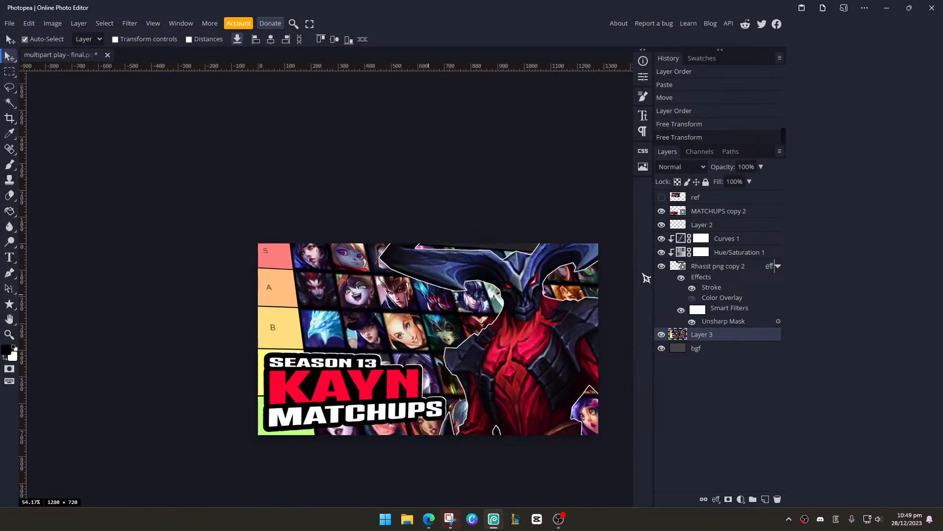
left_click(662, 198)
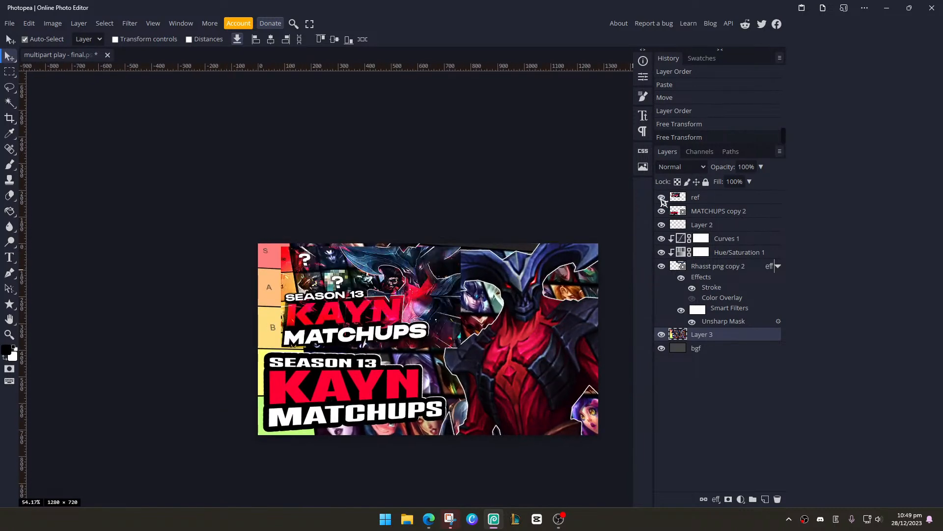
left_click(661, 198)
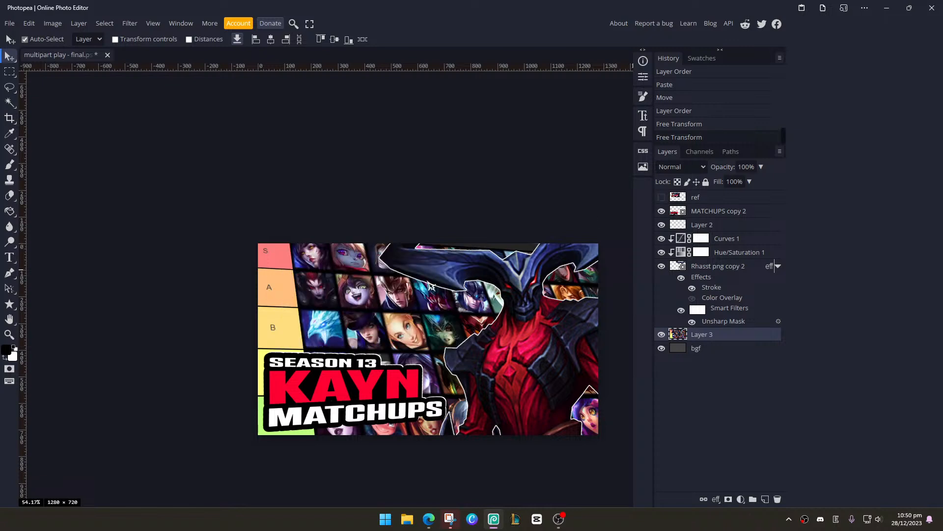
scroll(431, 286, "up", 1)
scroll(467, 285, "down", 2)
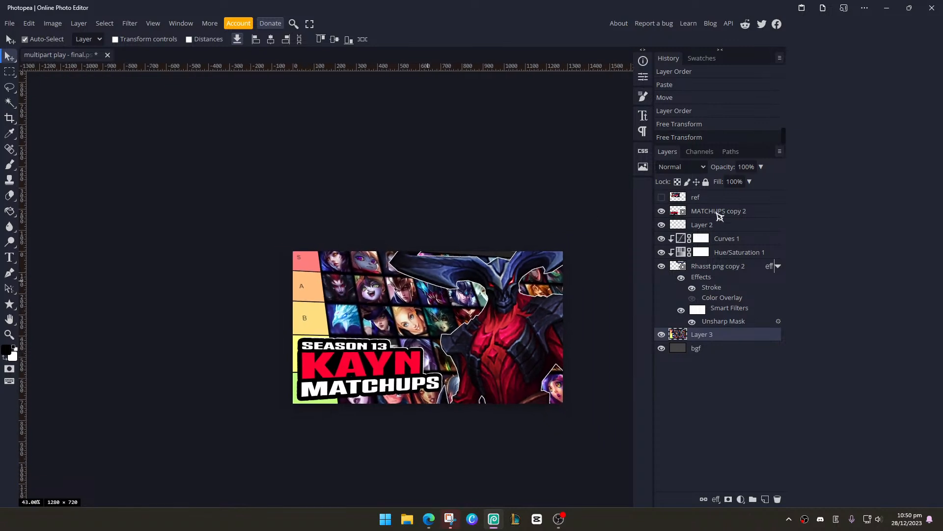
Enlarge the SEASON 13 KAYN MATCHUPS title to about 172% width and 153% height, and move it slightly upward
left_click(719, 216)
key("ctrl+t")
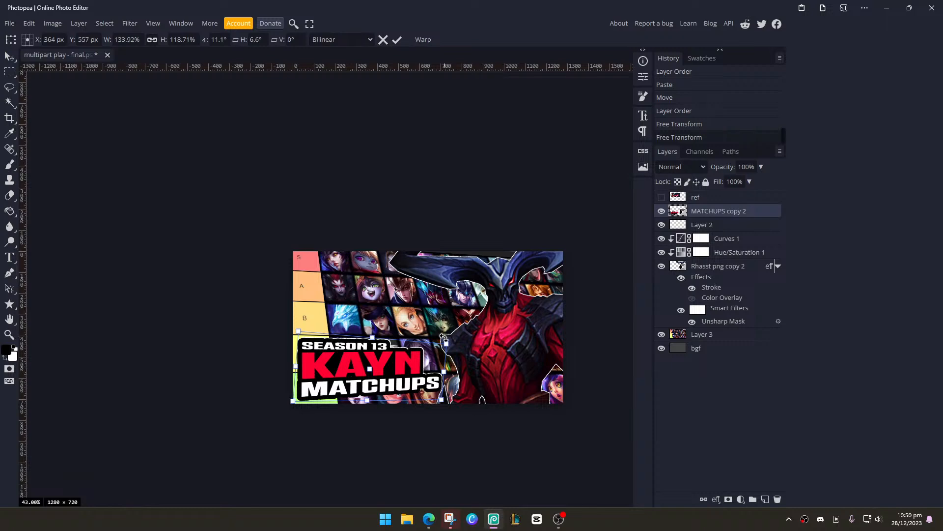
left_click_drag(444, 338, 473, 324)
key("Return")
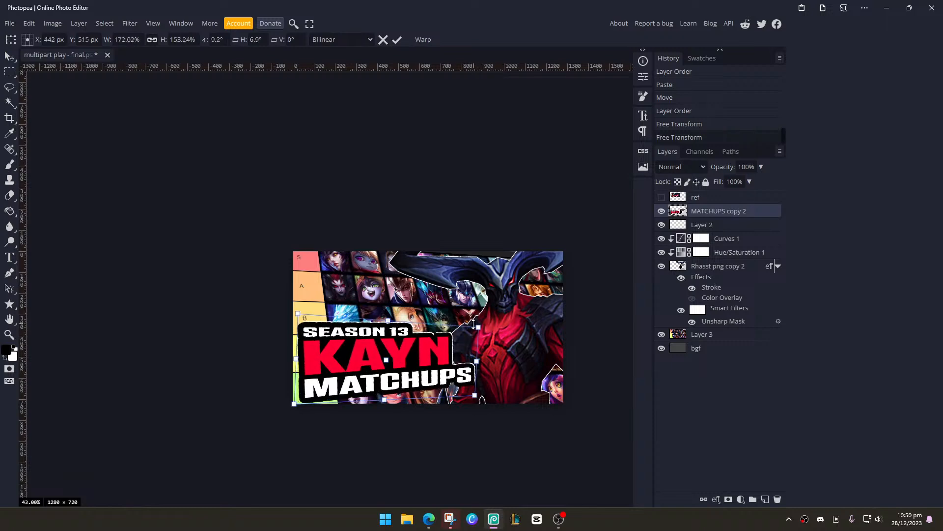
mouse_move(405, 346)
left_mouse_down()
mouse_move(425, 335)
mouse_move(408, 335)
left_mouse_up()
scroll(358, 320, "down", 3)
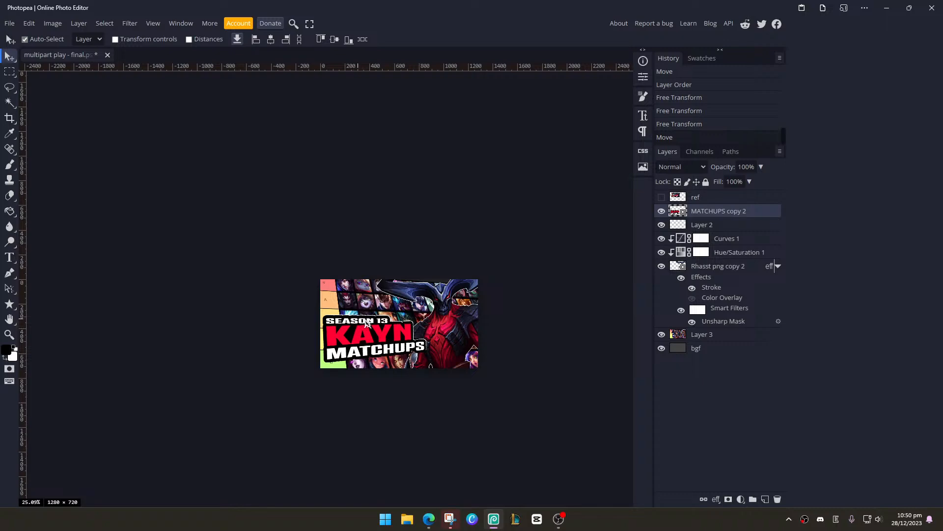
scroll(367, 322, "up", 6)
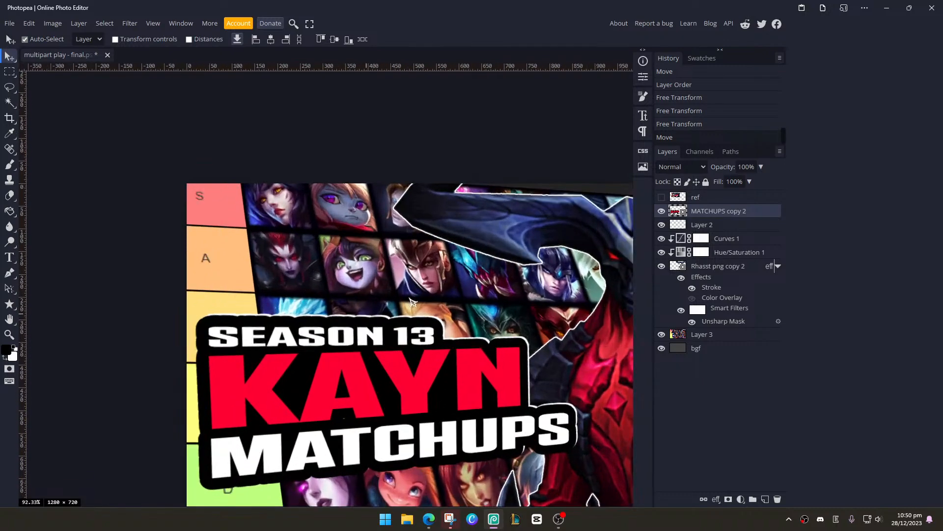
Sharpen the tier list on Layer 3 with an Unsharp Mask of amount 154%, radius 8.6 px and threshold 0
left_click(661, 197)
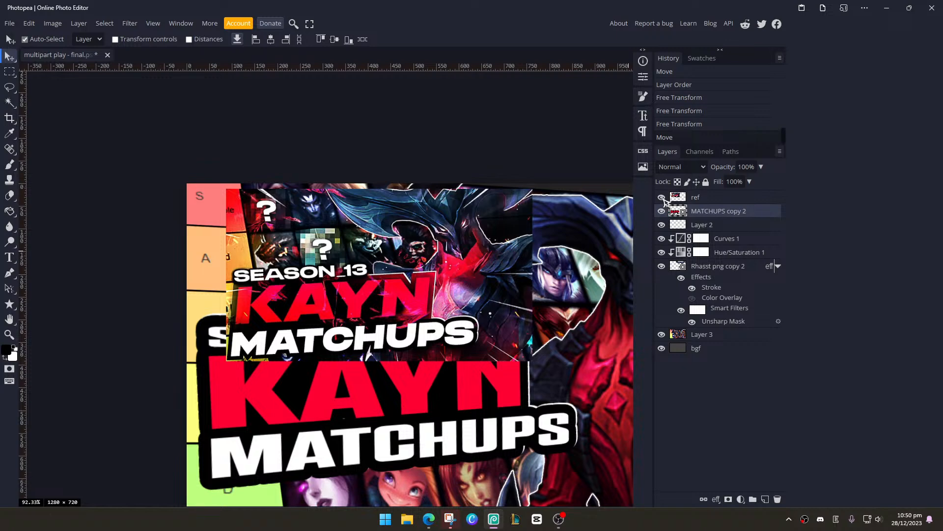
left_click(661, 197)
scroll(424, 281, "down", 2)
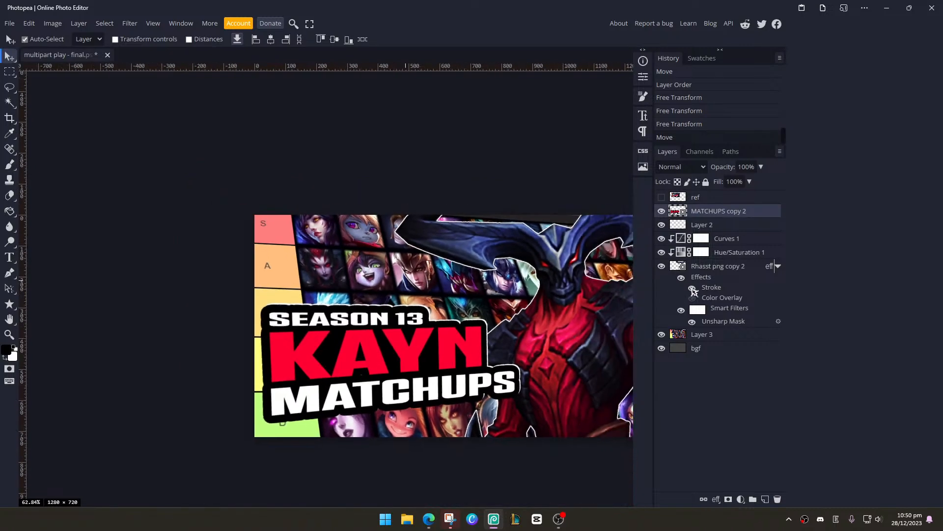
left_click(725, 339)
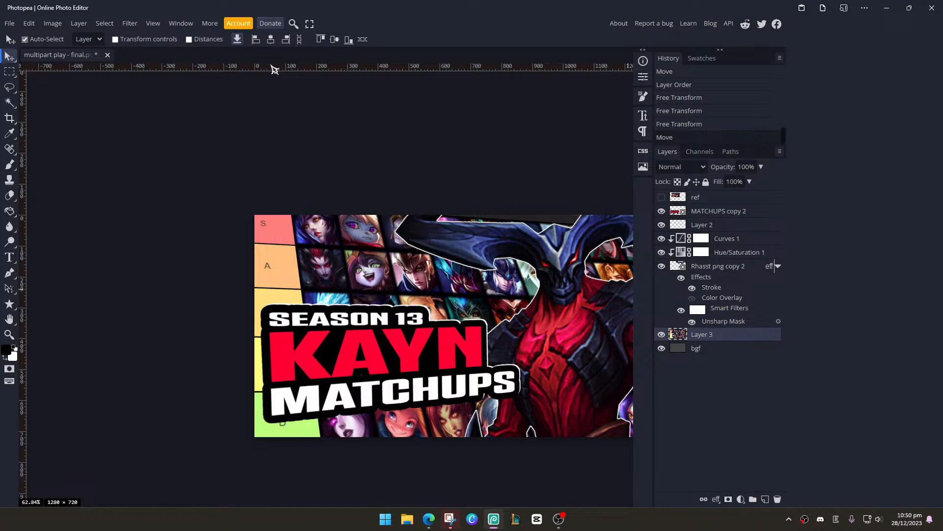
left_click(130, 24)
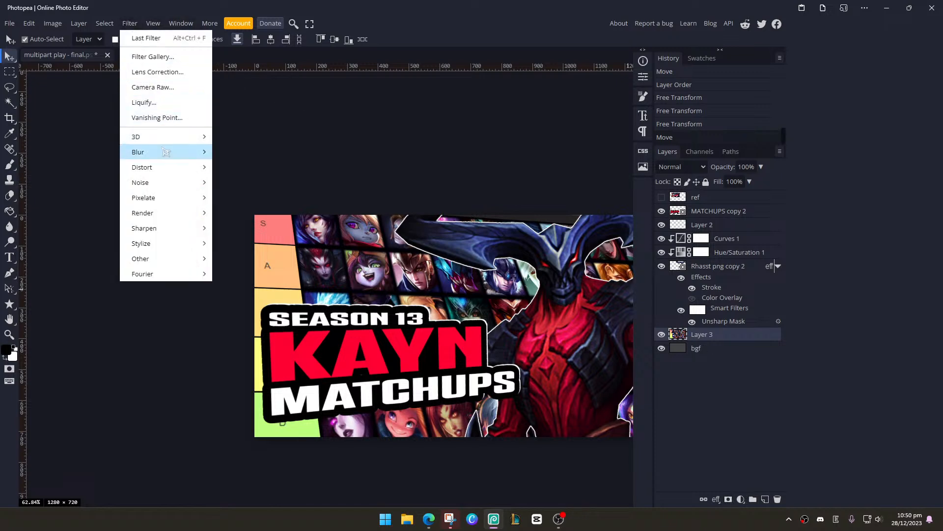
mouse_move(165, 228)
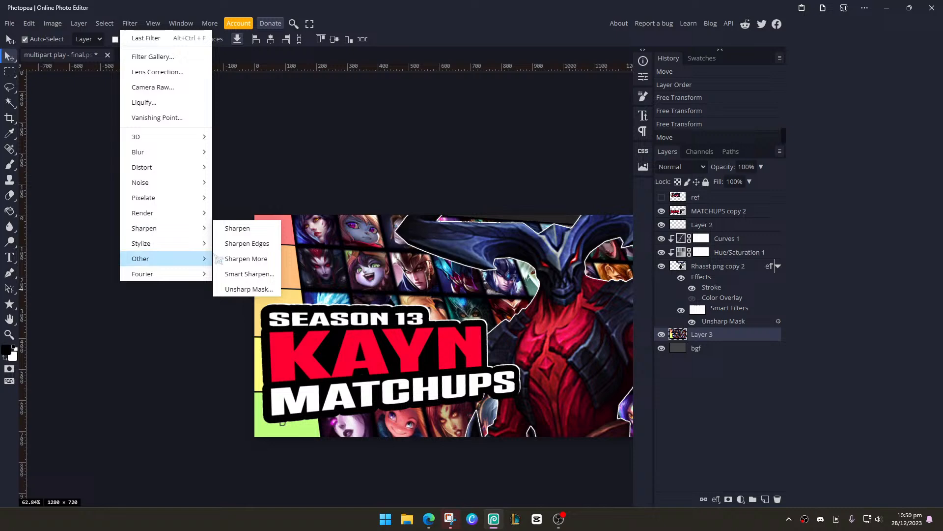
left_click(235, 290)
left_click(205, 132)
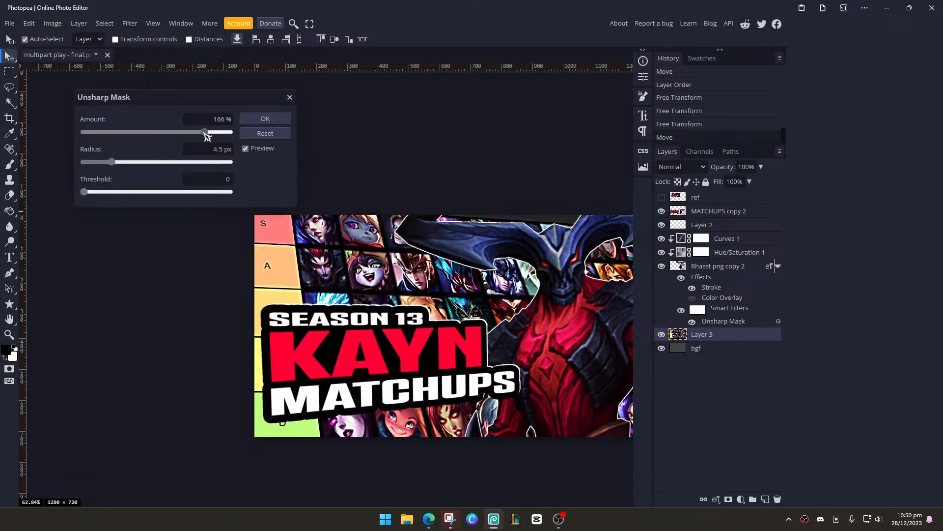
mouse_move(205, 133)
left_mouse_down()
mouse_move(179, 133)
mouse_move(196, 133)
left_mouse_up()
mouse_move(124, 155)
left_mouse_down()
mouse_move(185, 169)
mouse_move(115, 168)
mouse_move(123, 168)
left_mouse_up()
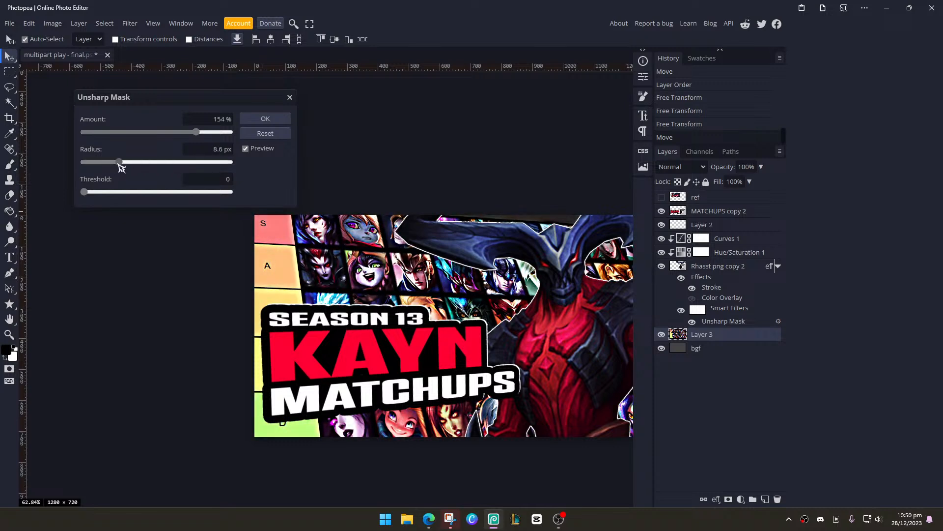
left_click(265, 118)
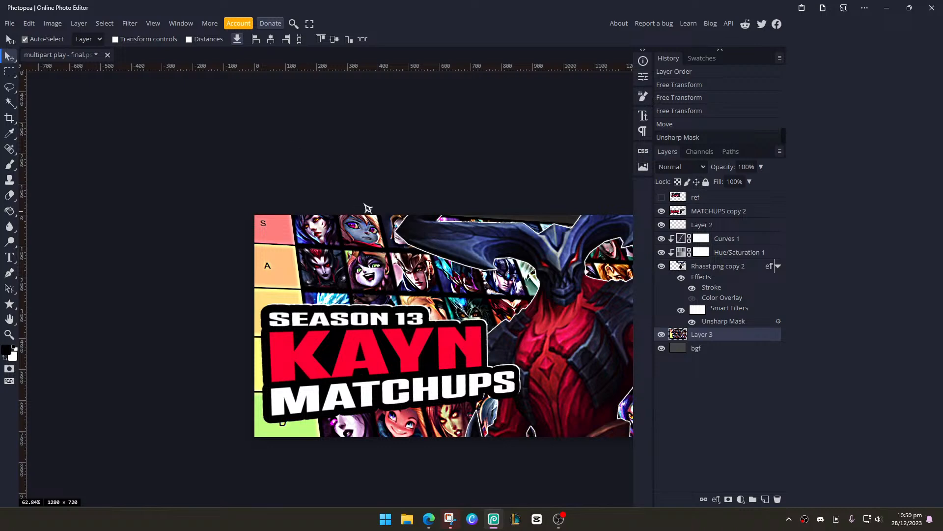
Add a Black & White adjustment layer directly above the tier list's Layer 3
scroll(368, 209, "down", 3)
scroll(374, 219, "up", 2)
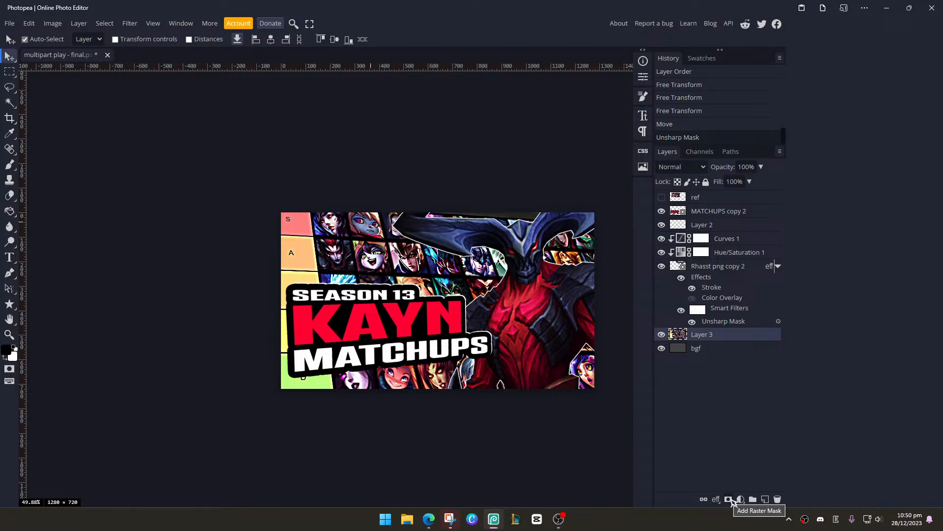
left_click(741, 500)
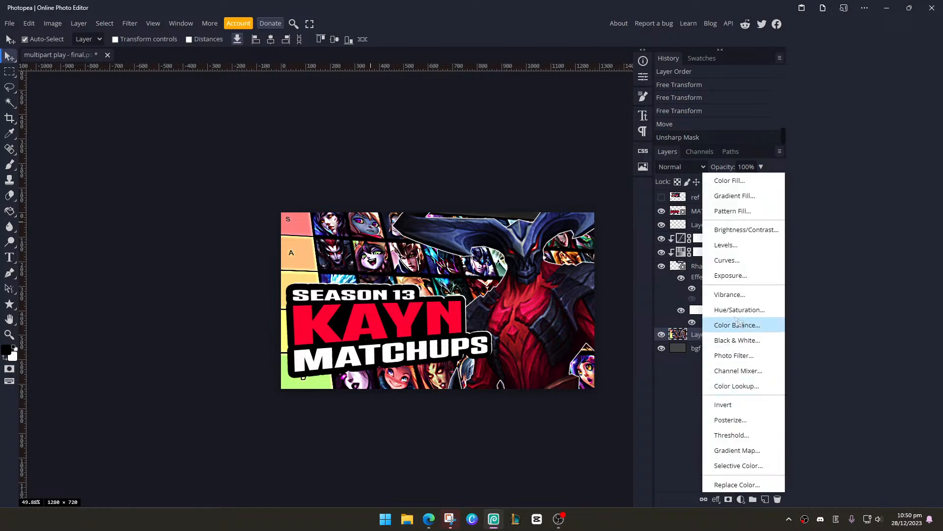
left_click(737, 340)
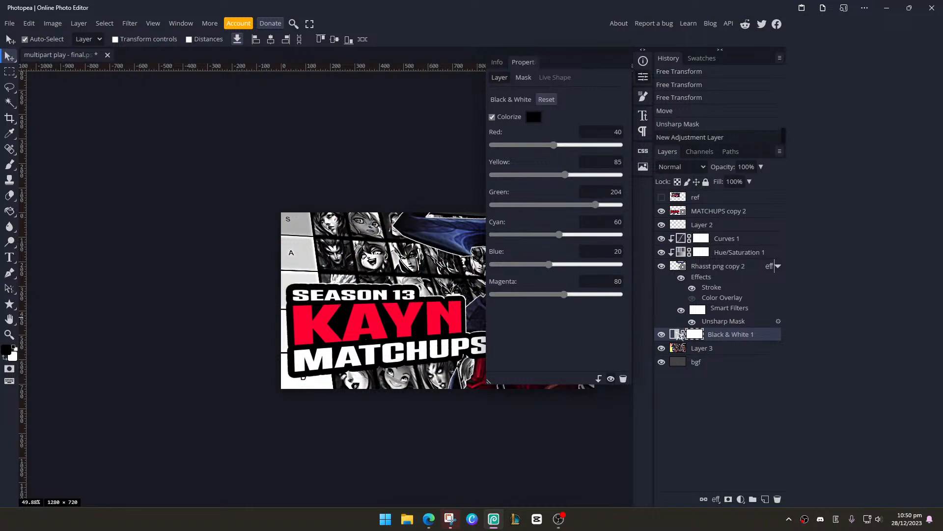
Delete the Black & White adjustment layer above Layer 3 to bring back the tier list's colours
key("ctrl+alt+g")
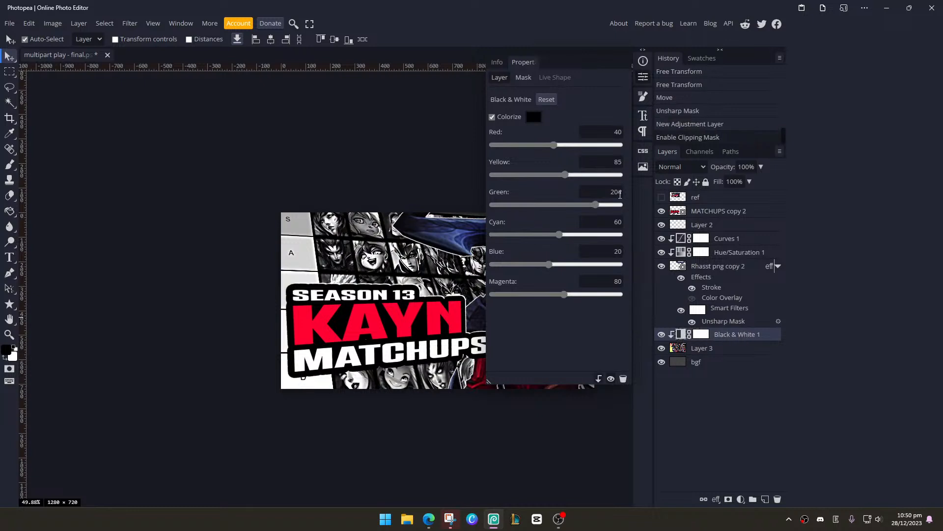
left_click(763, 339)
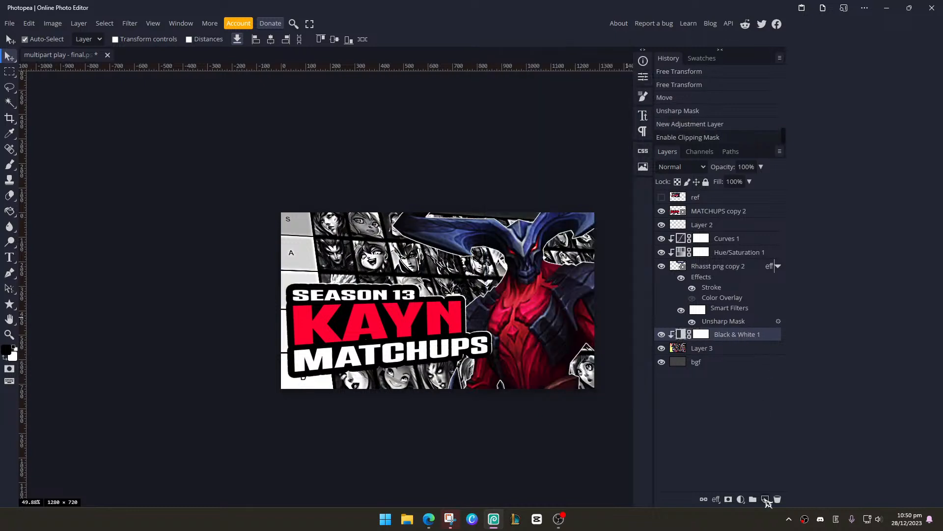
left_click(779, 499)
left_click(717, 339)
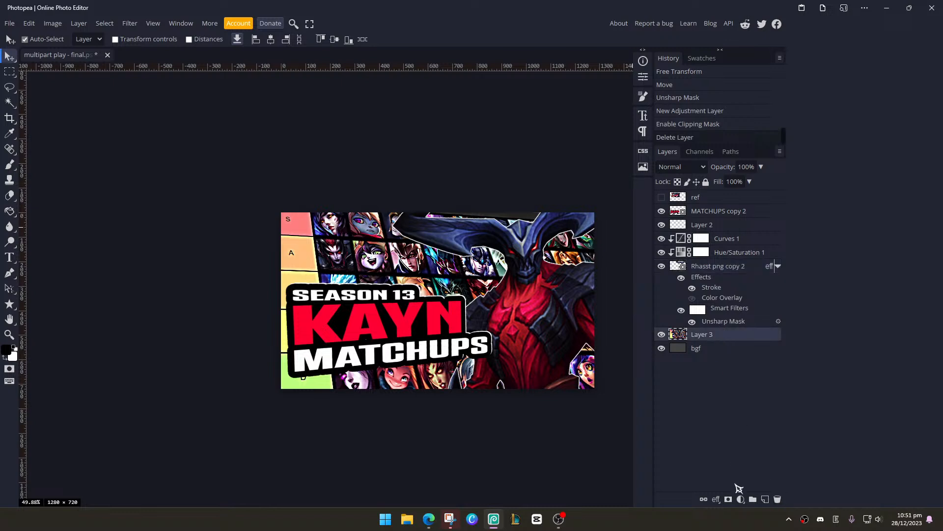
Add a Curves adjustment above Layer 3 and darken the tier list with points at about 89 to 78 and 224 to 195
left_click(741, 500)
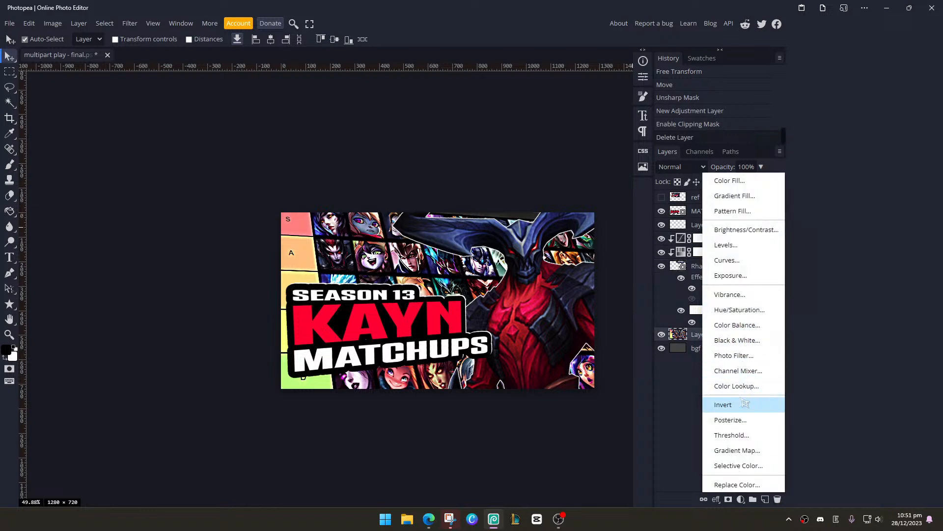
left_click(727, 260)
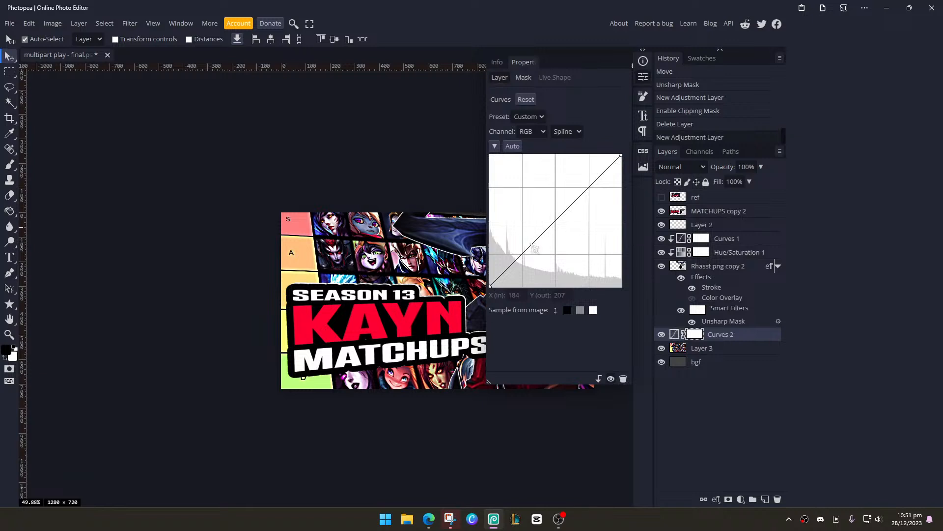
mouse_move(529, 259)
left_mouse_down()
mouse_move(533, 267)
mouse_move(506, 248)
mouse_move(526, 266)
left_mouse_up()
left_click_drag(591, 191, 607, 203)
scroll(361, 245, "down", 5)
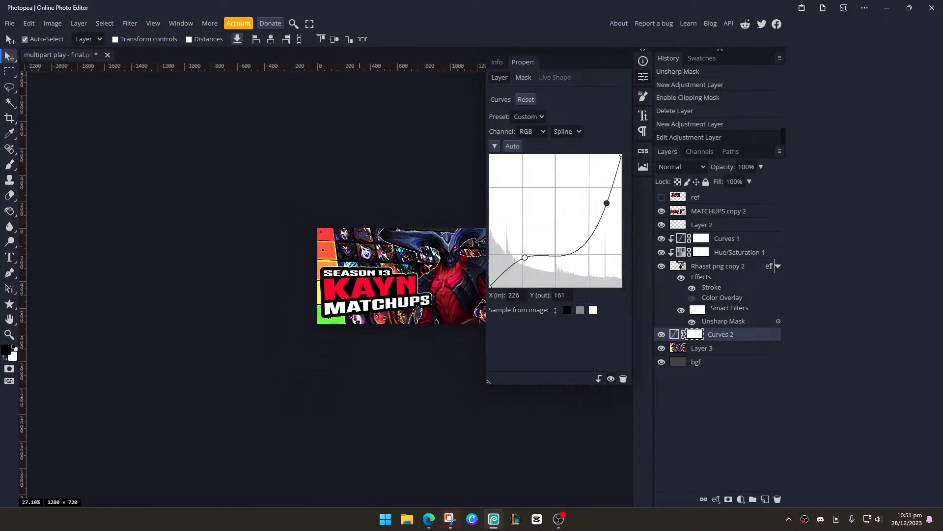
scroll(381, 243, "up", 5)
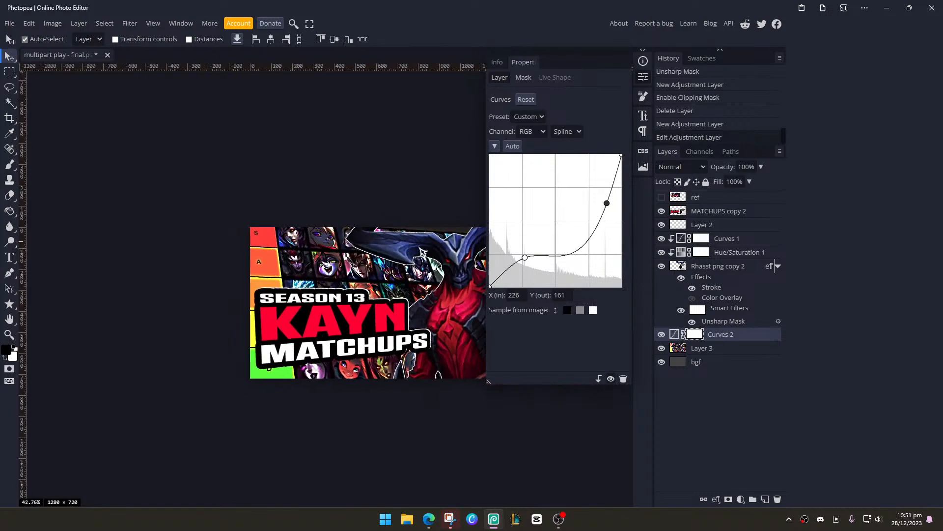
scroll(348, 264, "up", 3)
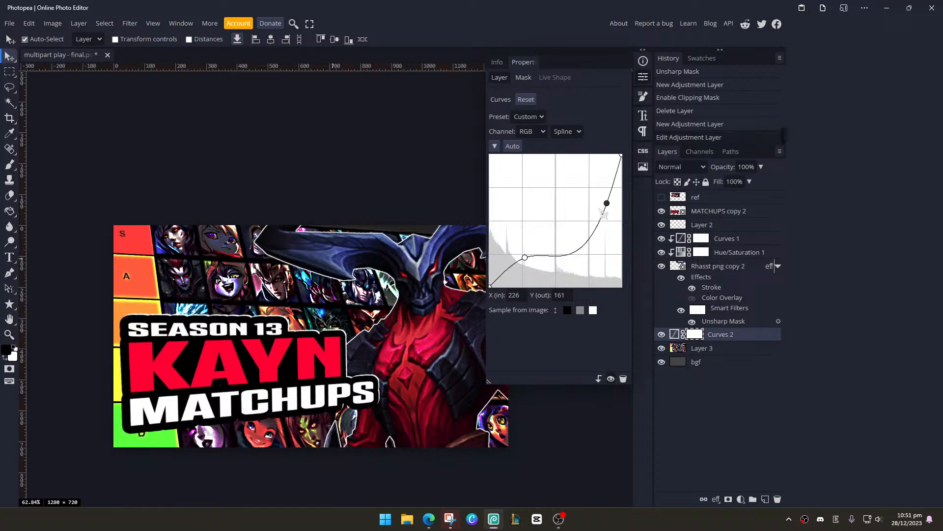
mouse_move(607, 203)
left_mouse_down()
mouse_move(603, 186)
mouse_move(597, 198)
left_mouse_up()
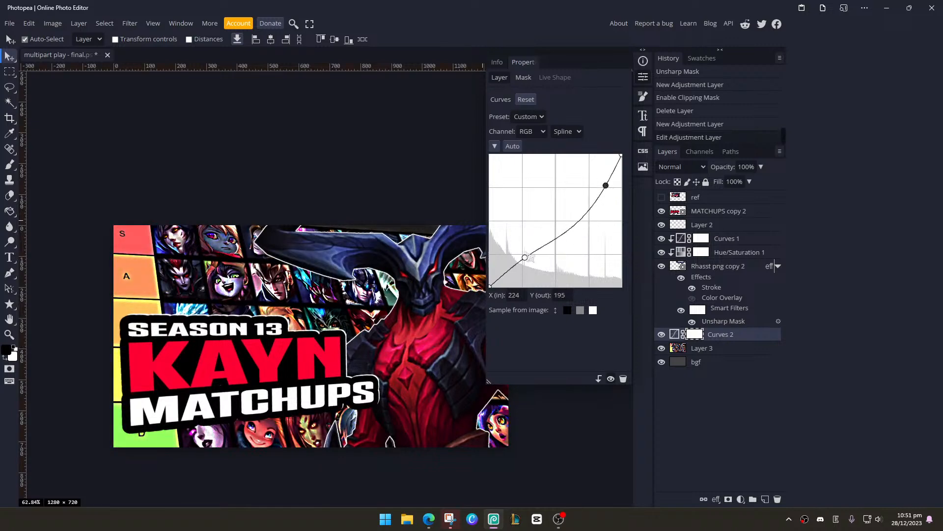
mouse_move(526, 257)
left_mouse_down()
mouse_move(532, 244)
mouse_move(550, 250)
mouse_move(539, 252)
left_mouse_up()
scroll(325, 271, "down", 5)
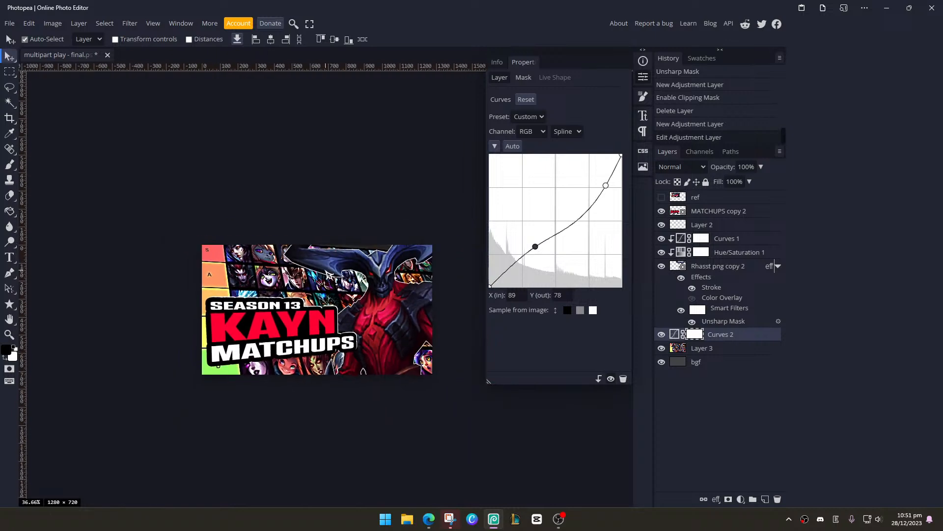
left_click(377, 154)
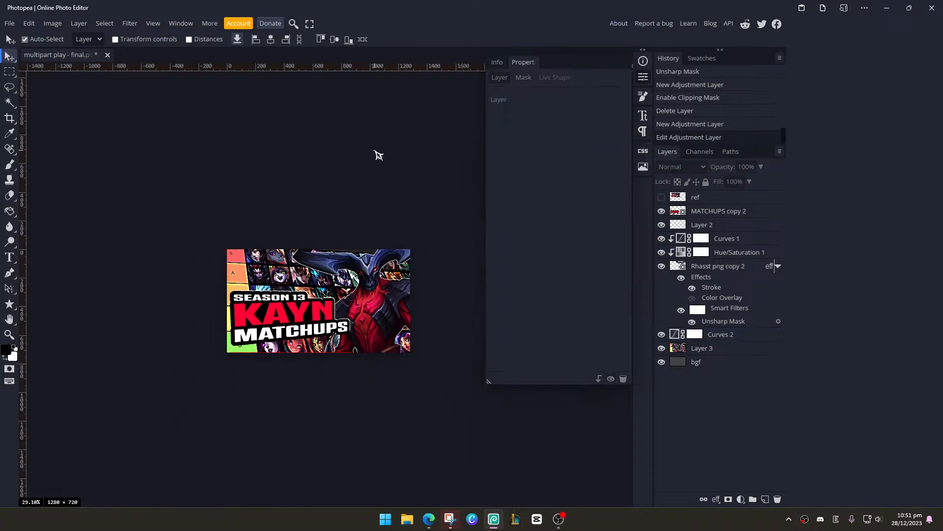
Set the white stroke on the Rhasst png copy 2 character layer to 5 px
left_click(729, 268)
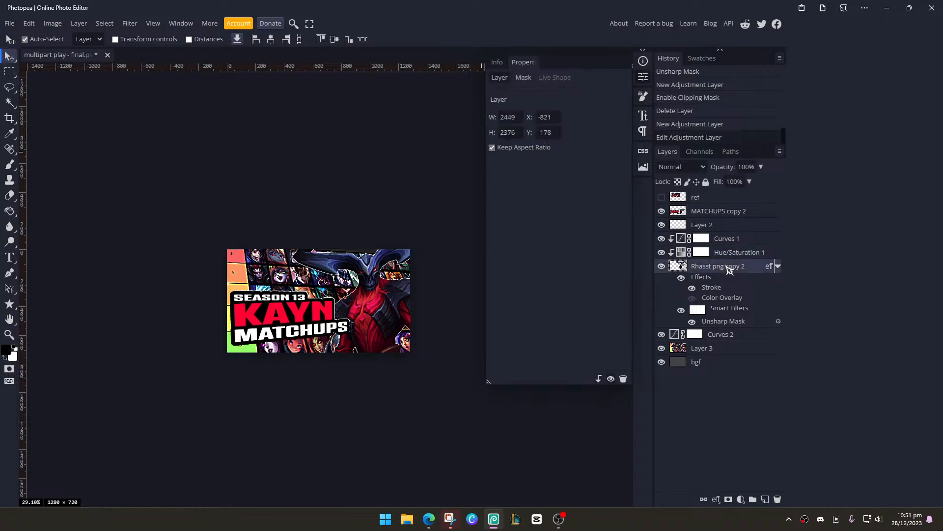
double_click(768, 266)
left_click(506, 200)
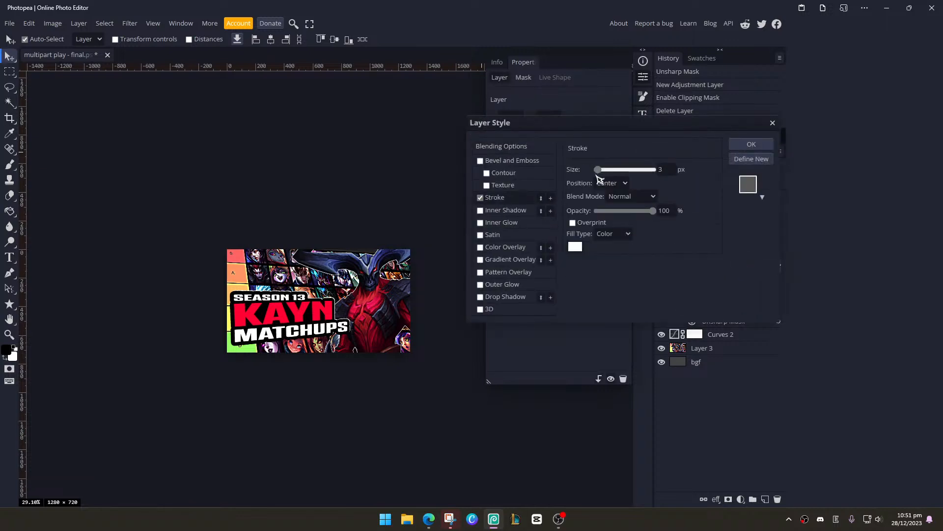
left_click_drag(604, 173, 596, 172)
left_click(662, 170)
left_click(747, 147)
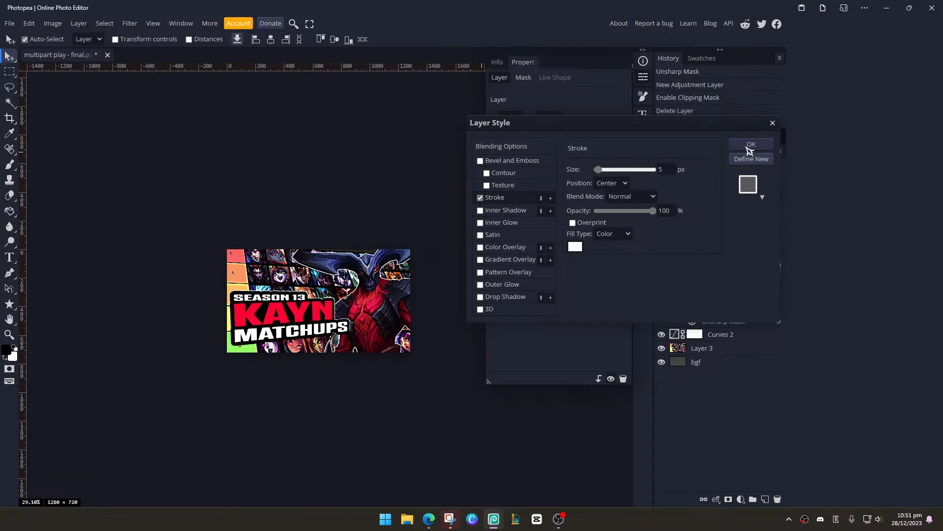
scroll(295, 260, "up", 3)
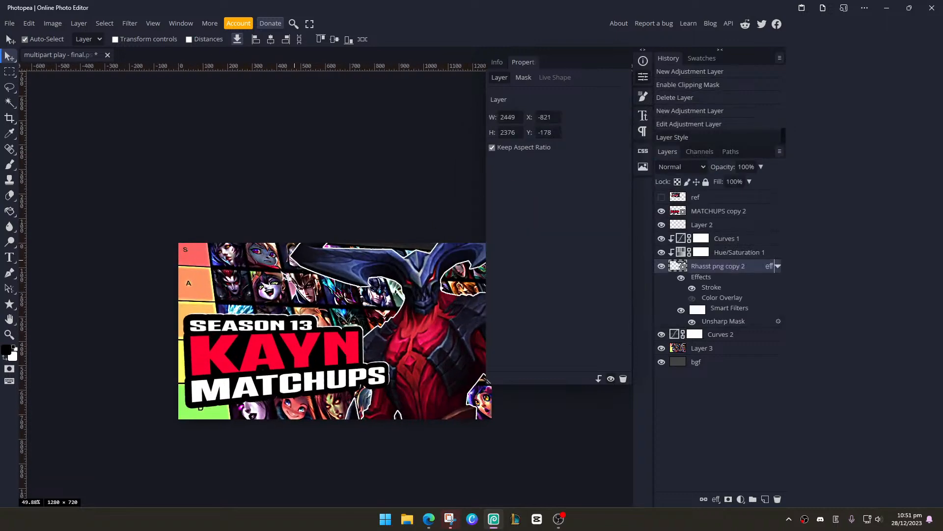
scroll(287, 254, "down", 2)
scroll(287, 254, "up", 1)
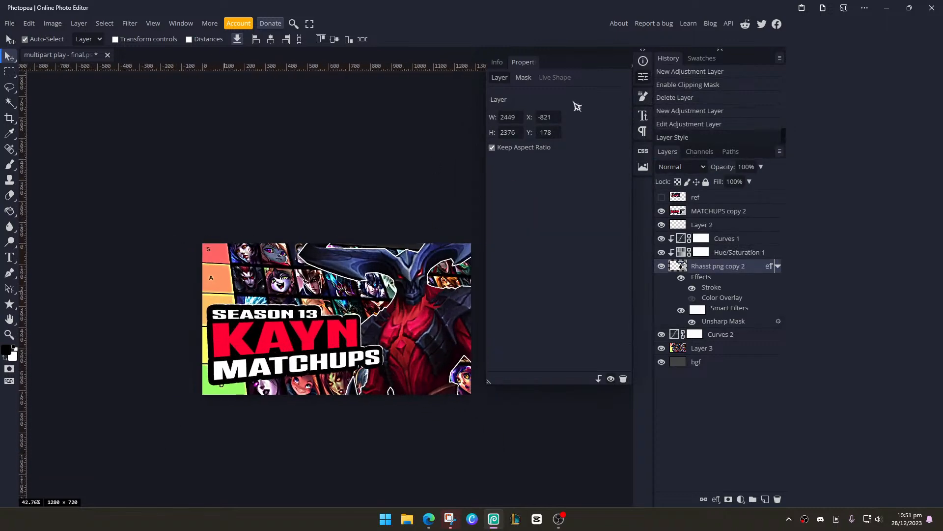
Clip the Curves 2 adjustment to the tier list on Layer 3
left_click(643, 77)
scroll(194, 302, "up", 1)
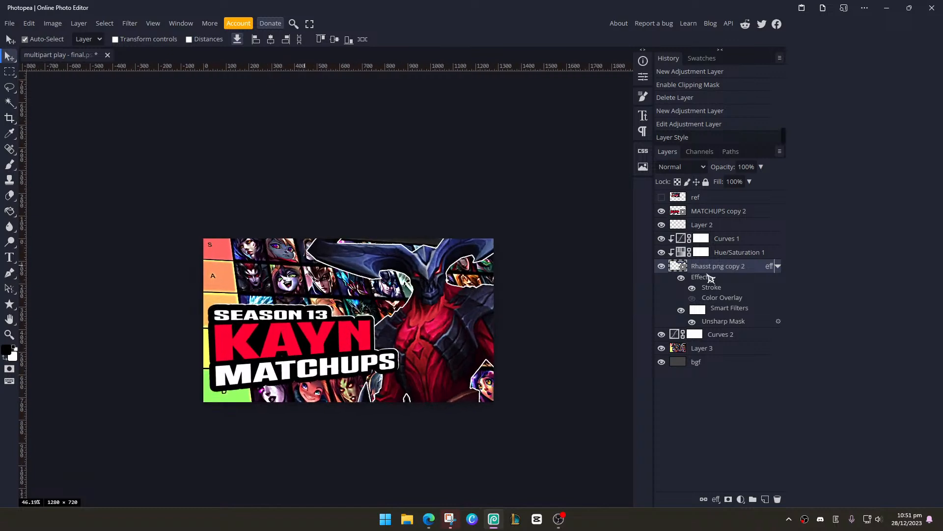
left_click(733, 337)
key("ctrl+alt+g")
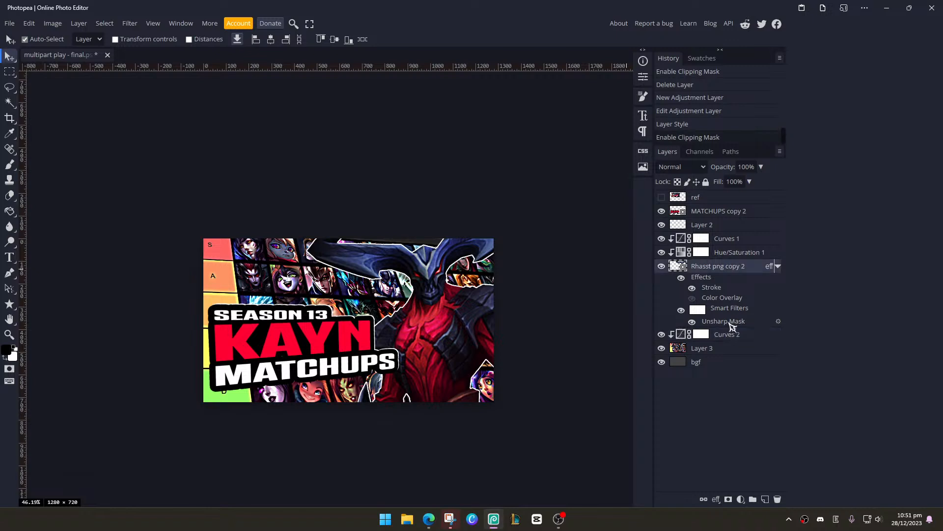
Add a new empty layer directly above Curves 2, beneath the character, and set its blend mode to Multiply
left_click(732, 325)
left_click(765, 499)
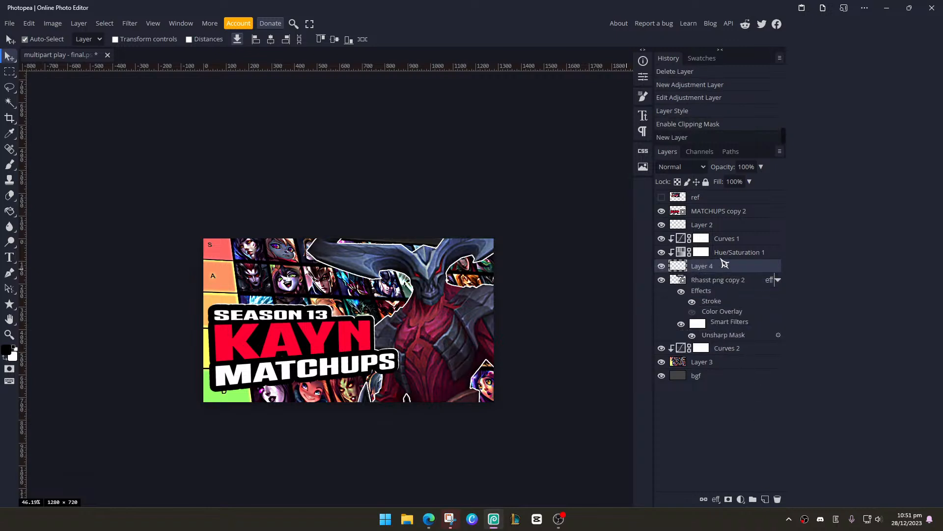
left_click_drag(724, 264, 722, 347)
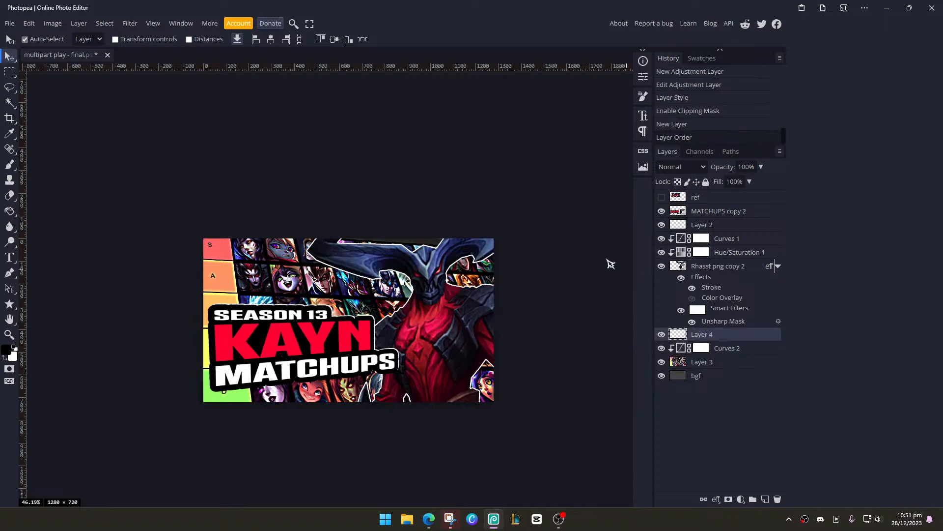
scroll(534, 244, "up", 1)
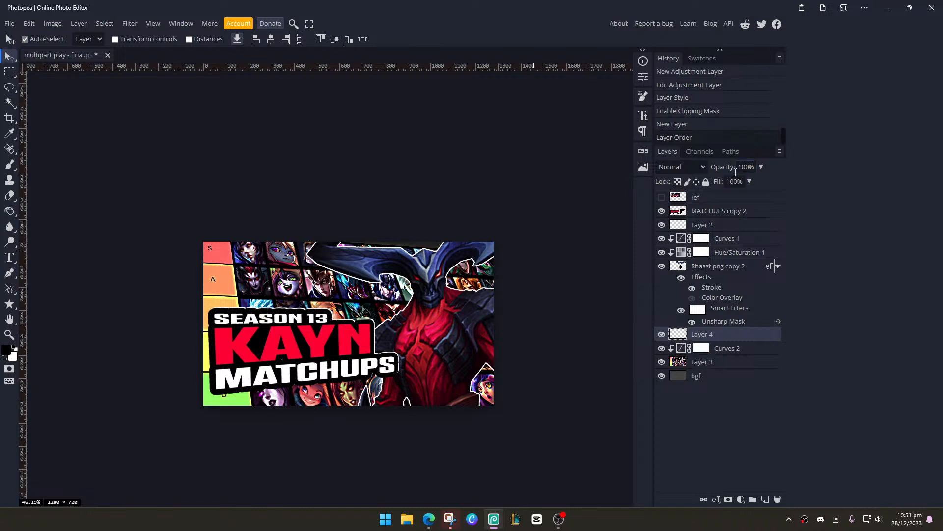
left_click(687, 167)
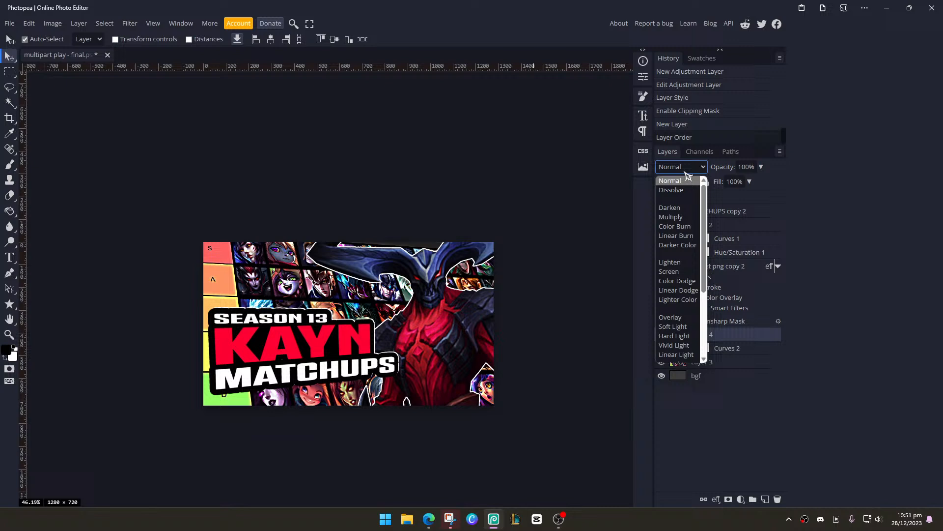
left_click(690, 217)
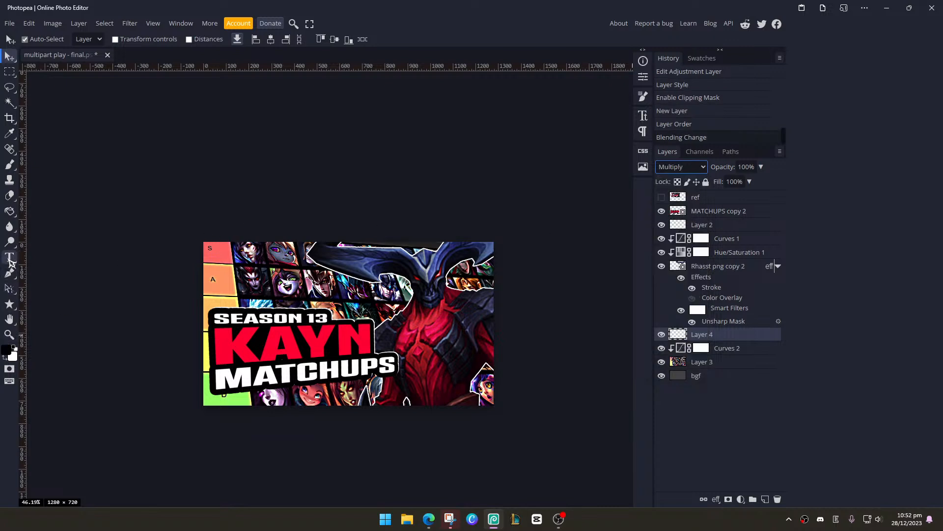
Darken the right side of the tier list with a black-to-white linear gradient on Layer 4, starting beyond the canvas's right edge
right_click(15, 213)
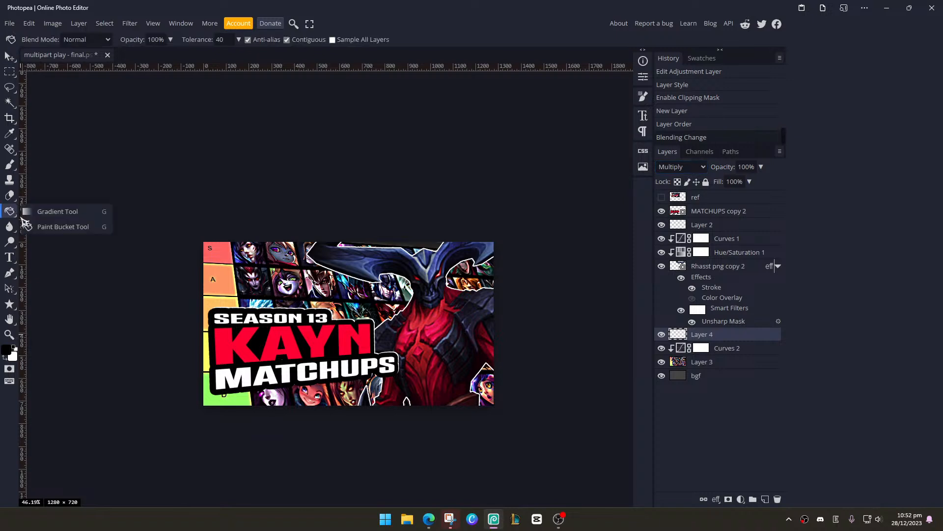
left_click(51, 214)
left_click_drag(515, 329, 382, 332)
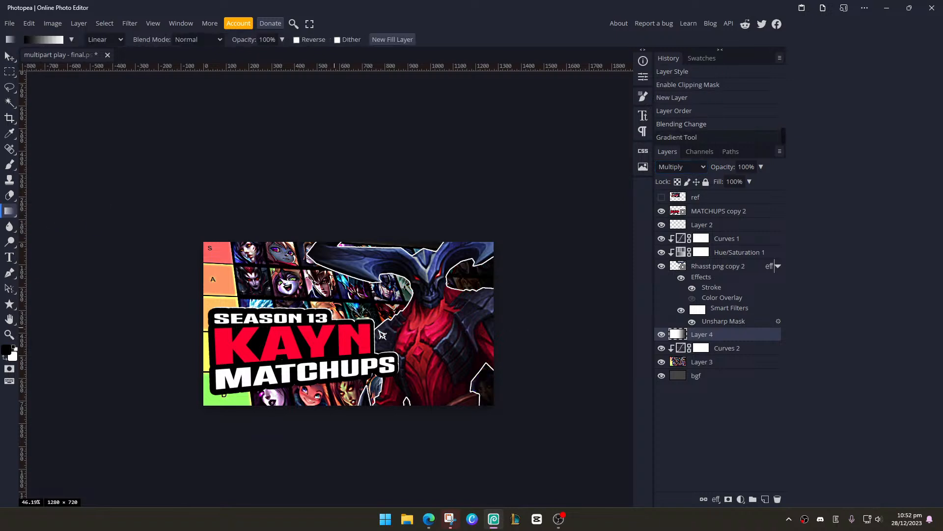
key("ctrl+z")
left_click_drag(529, 250, 317, 388)
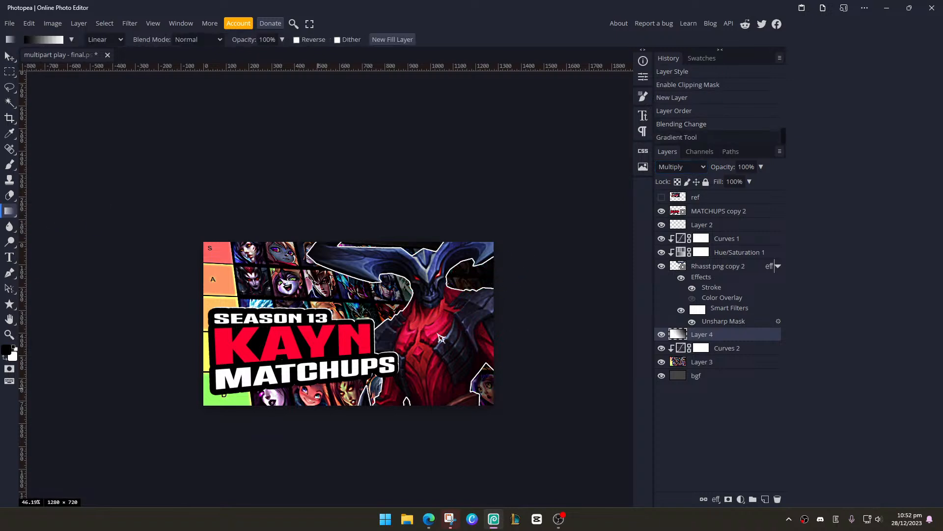
key("ctrl+z")
left_click_drag(499, 331, 168, 311)
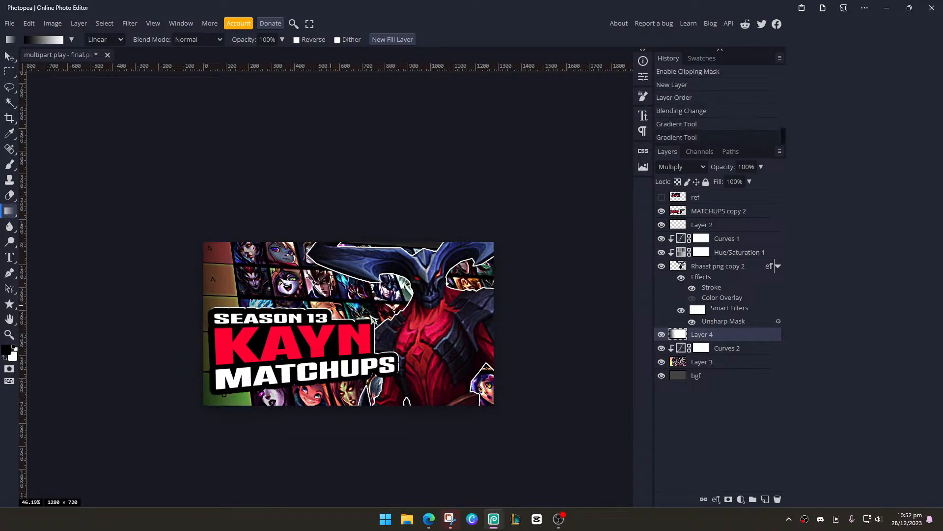
key("ctrl+z")
left_click_drag(111, 385, 248, 323)
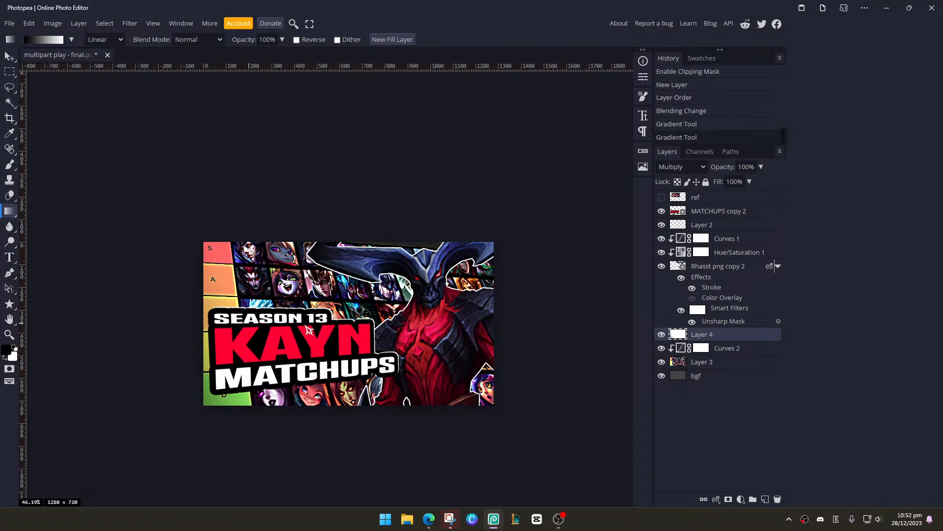
key("ctrl+z")
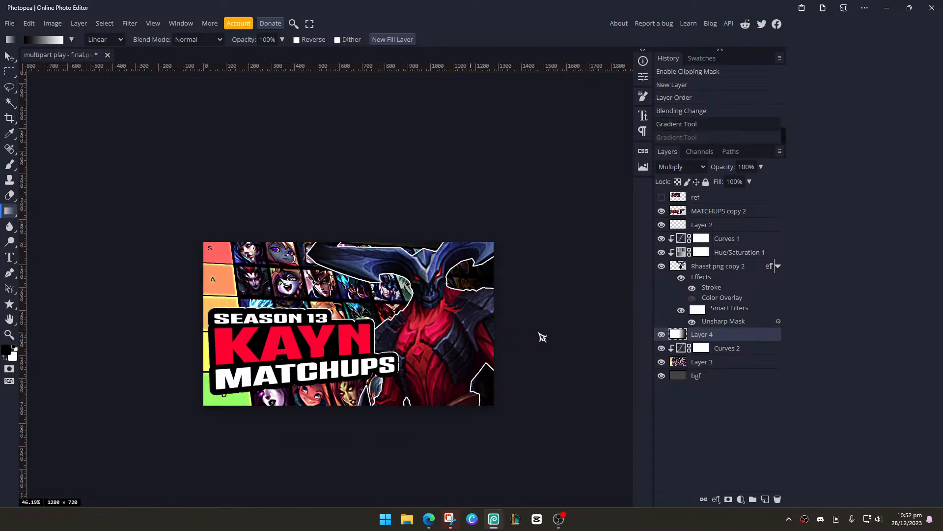
key("ctrl+z")
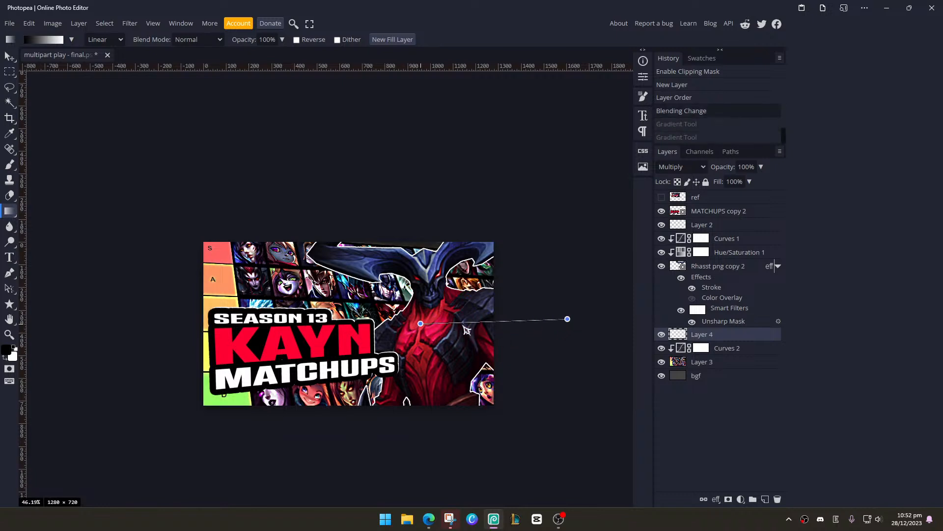
key("ctrl+shift+z")
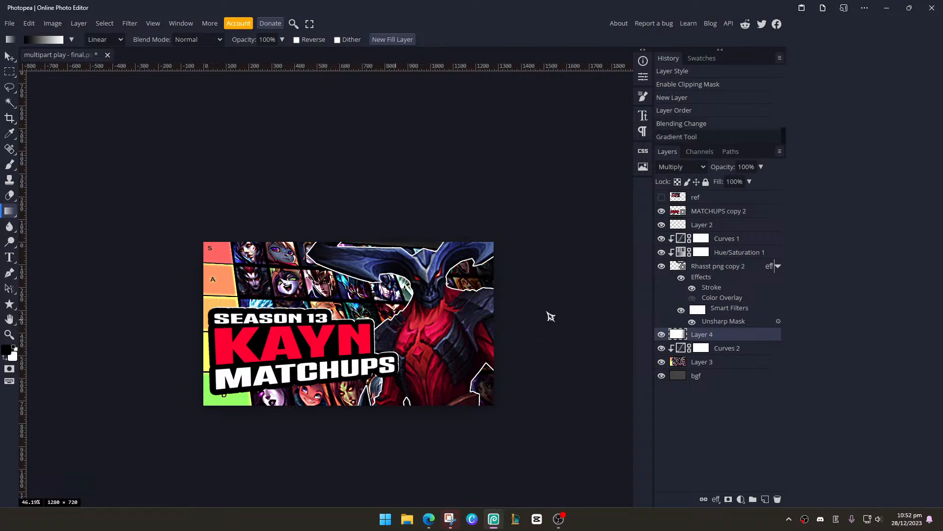
Add another empty layer directly above Layer 4 and set its blend mode to Multiply
left_click(766, 499)
left_click_drag(143, 323, 275, 319)
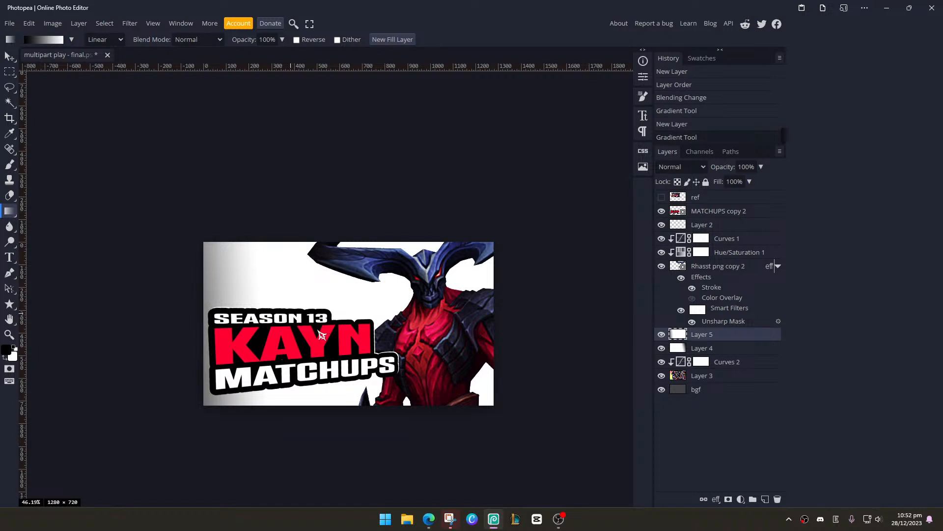
key("ctrl+z")
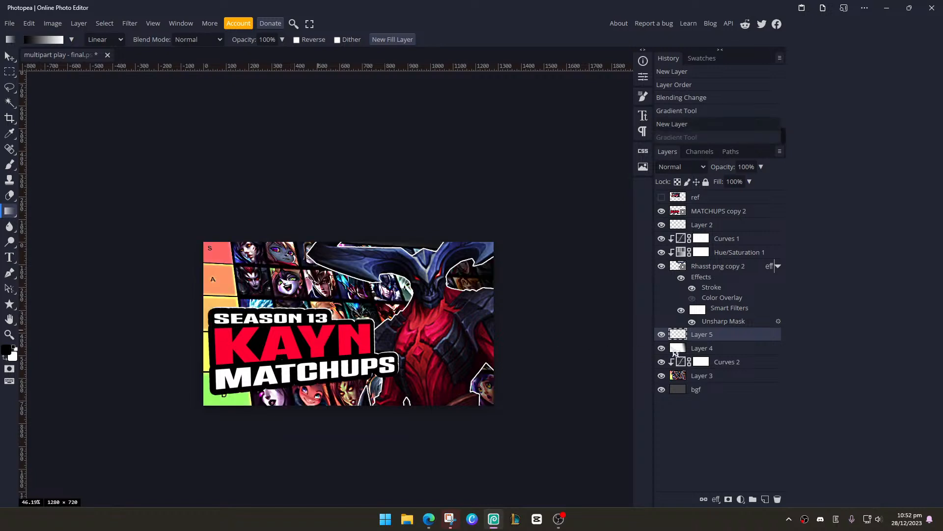
left_click(699, 169)
left_click(686, 217)
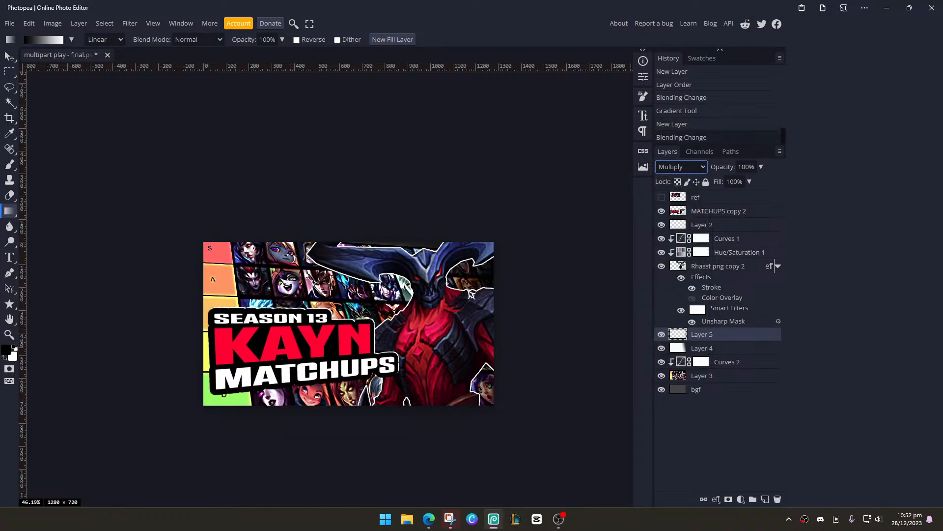
Darken the lower-left side of the tier list with a diagonal black-to-white linear gradient on Layer 5
left_click_drag(124, 345, 255, 314)
key("ctrl+z")
left_click_drag(162, 343, 322, 282)
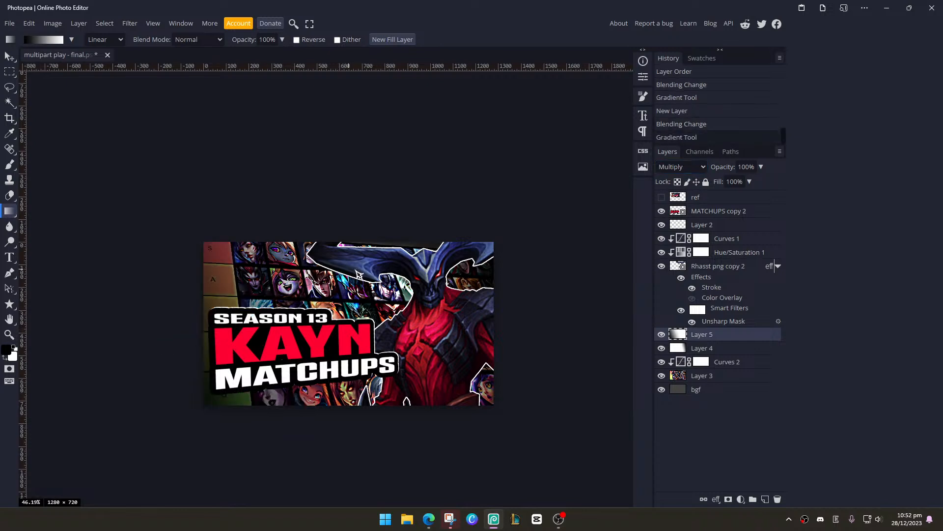
Replace Layer 5's diagonal gradient with a near-horizontal black-to-white one that darkens the tier list from beyond the canvas's left edge
key("ctrl+z")
left_click_drag(147, 267, 299, 295)
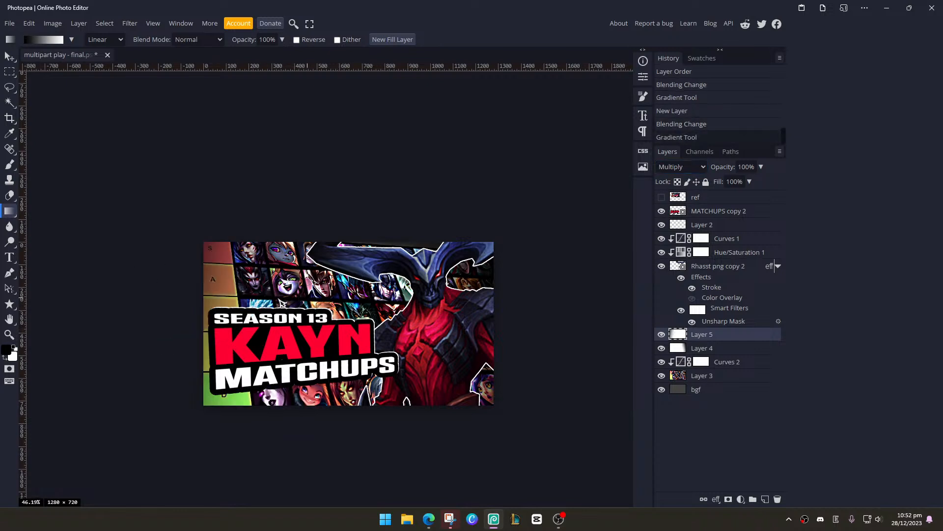
key("ctrl+z")
left_click_drag(167, 312, 302, 308)
Try alternative gradient directions and lengths on Layer 5 from the top, left and bottom edges, undoing each attempt
left_click_drag(338, 229, 332, 288)
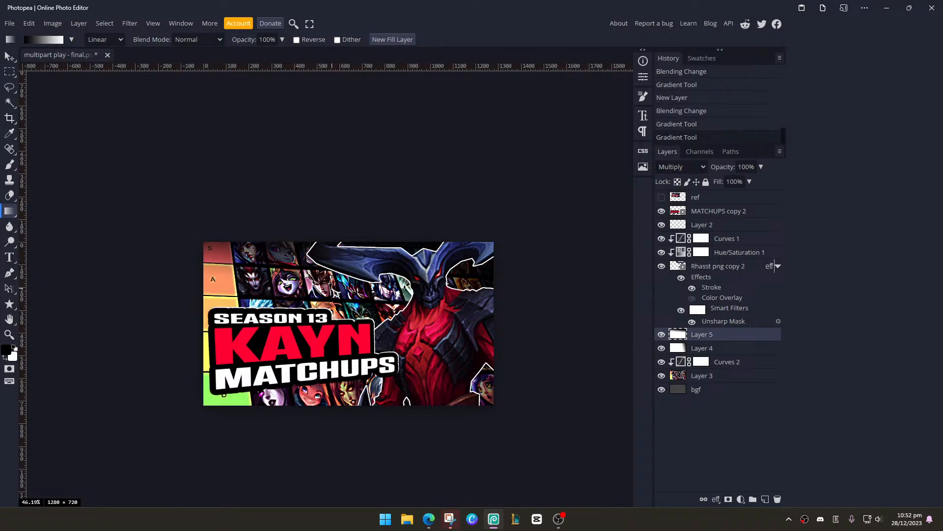
key("ctrl+z")
left_click_drag(200, 309, 342, 297)
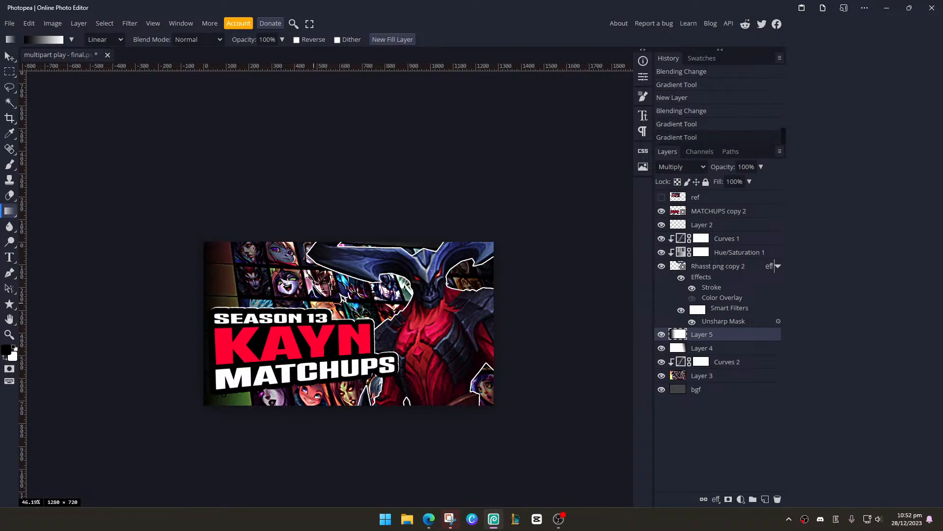
left_click_drag(273, 408, 328, 326)
key("ctrl+z")
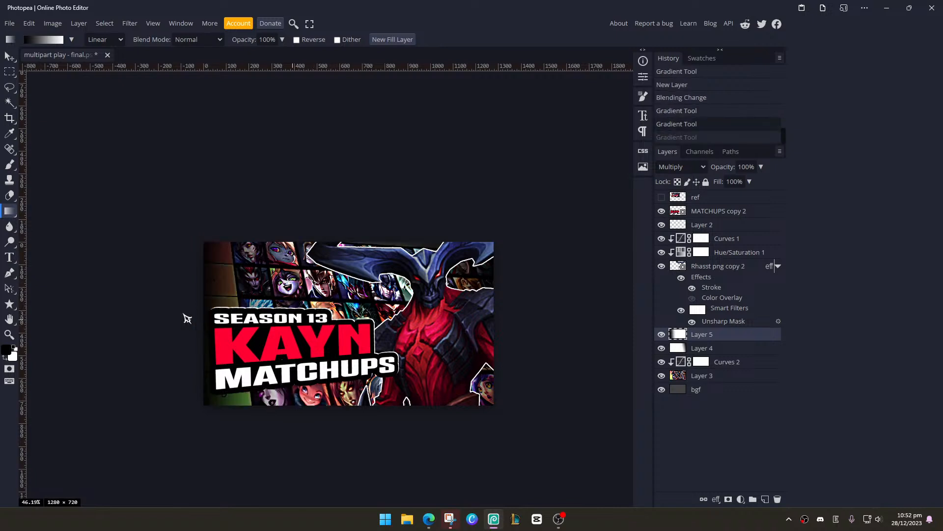
left_click_drag(174, 316, 253, 317)
key("ctrl+z")
key("ctrl+z")
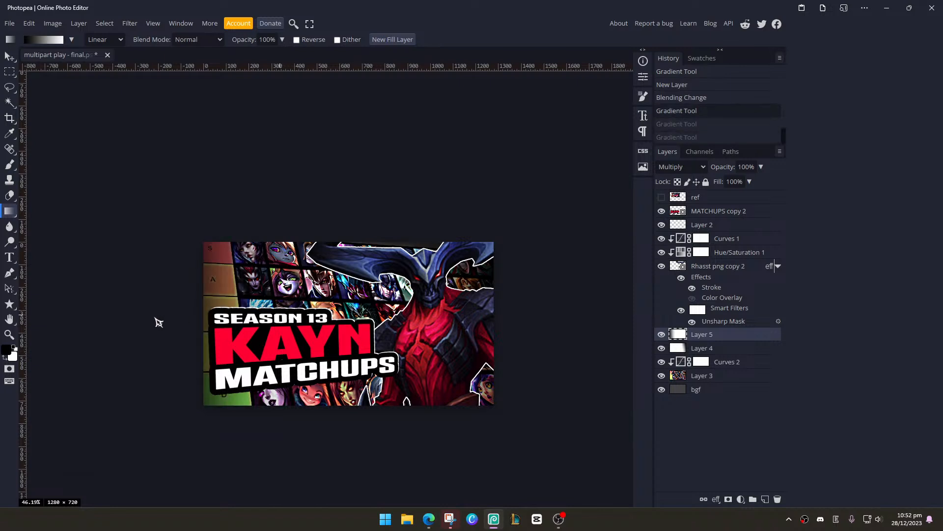
left_click_drag(158, 321, 247, 317)
key("ctrl+z")
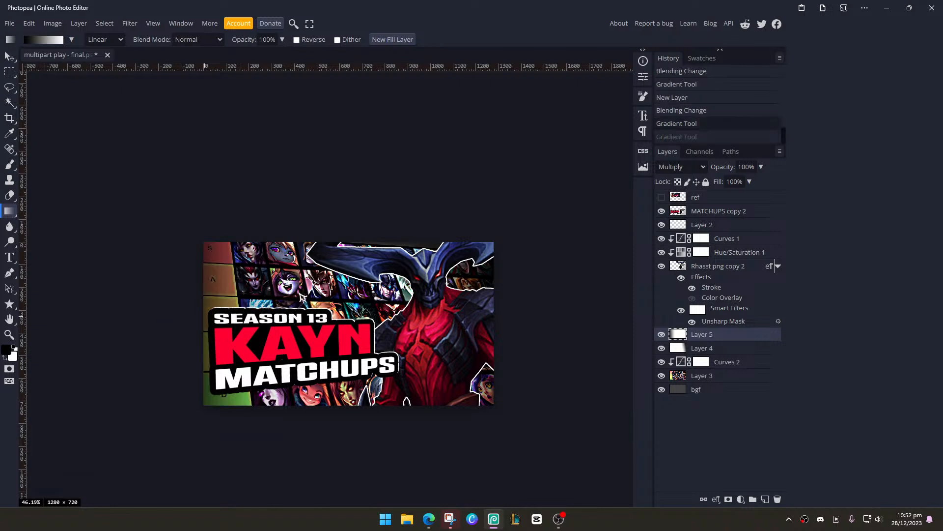
Duplicate the Layer 5 shading layer twice
right_click(730, 338)
left_click(743, 339)
key("ctrl+j")
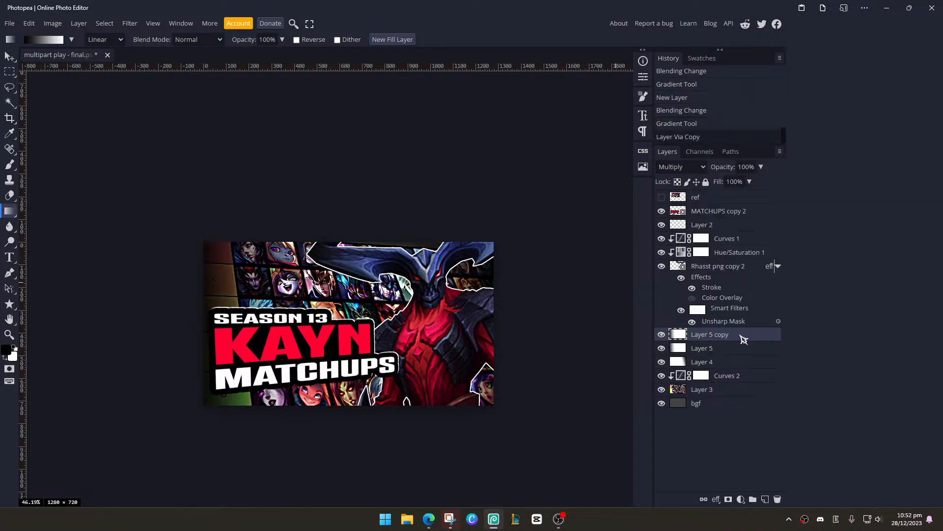
key("ctrl+j")
Redraw the gradients on the duplicates so Layer 5 copy darkens the tier list's top edge and Layer 5 copy 2 its bottom edge
left_click(722, 347)
left_click_drag(350, 219, 344, 285)
left_click_drag(315, 219, 351, 255)
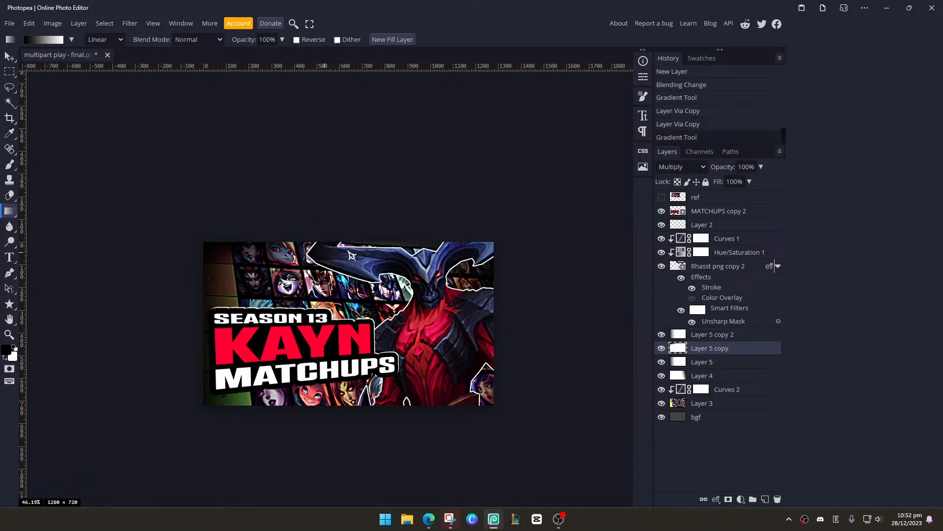
left_click(722, 338)
left_click_drag(348, 366, 347, 427)
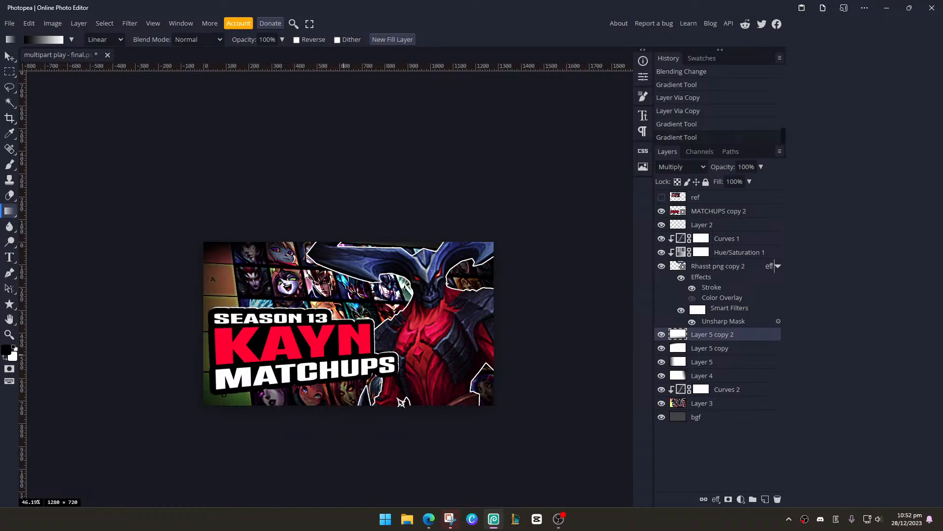
scroll(388, 403, "down", 4)
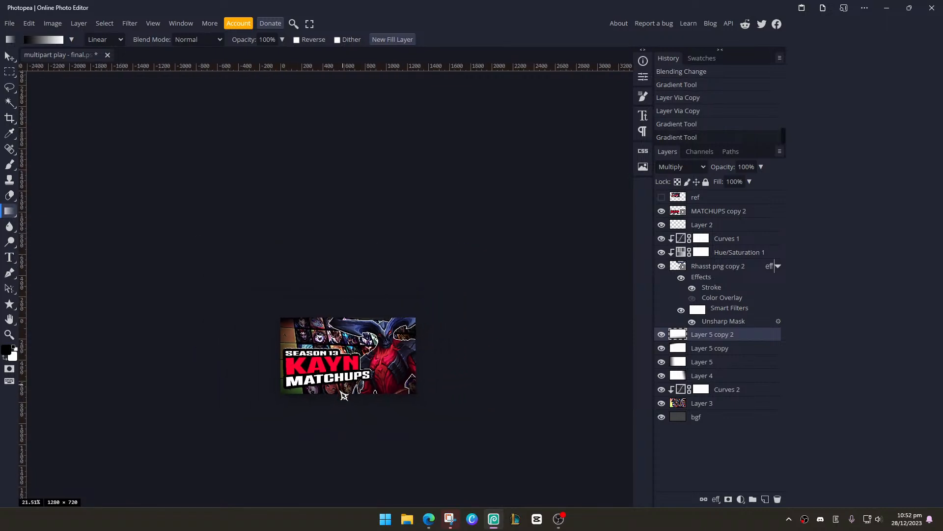
scroll(344, 396, "up", 3)
scroll(345, 388, "up", 2)
scroll(356, 330, "down", 3)
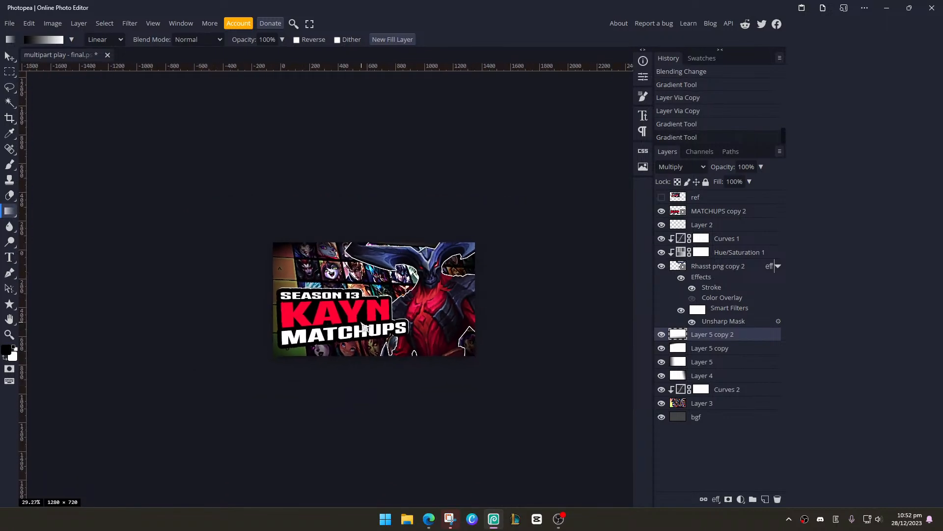
scroll(355, 332, "up", 2)
scroll(353, 331, "up", 2)
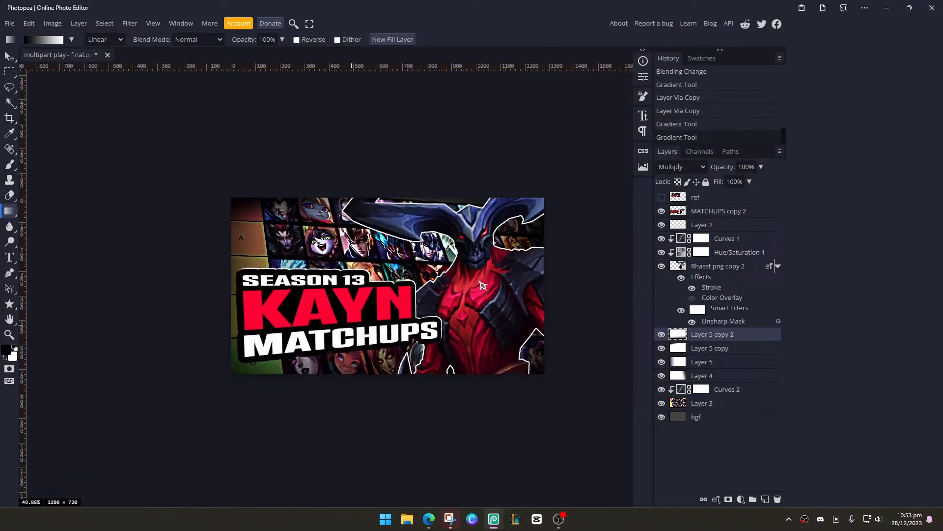
Distort the MATCHUPS copy 2 title by its corners, narrowing its right side, lowering its top-left corner and extending its bottom towards the canvas edge
left_click(705, 215)
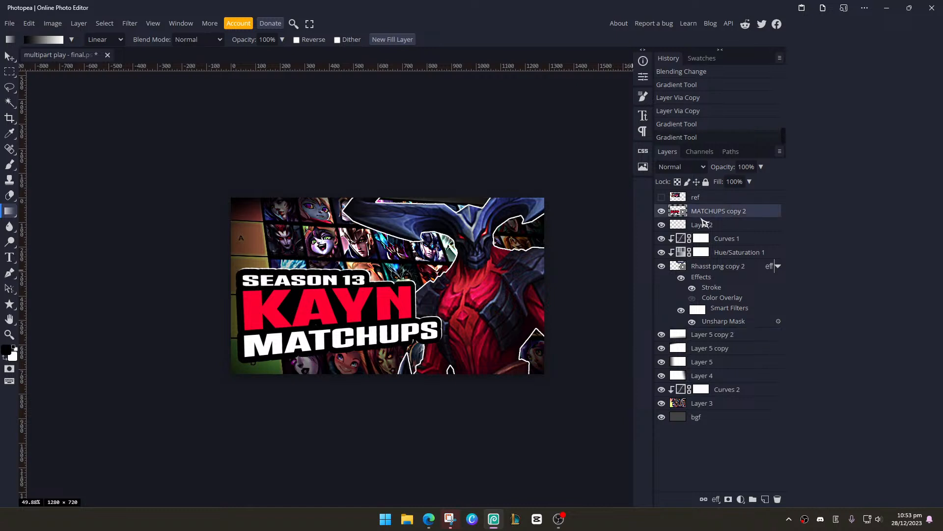
key("ctrl+t")
left_click_drag(442, 354, 420, 385)
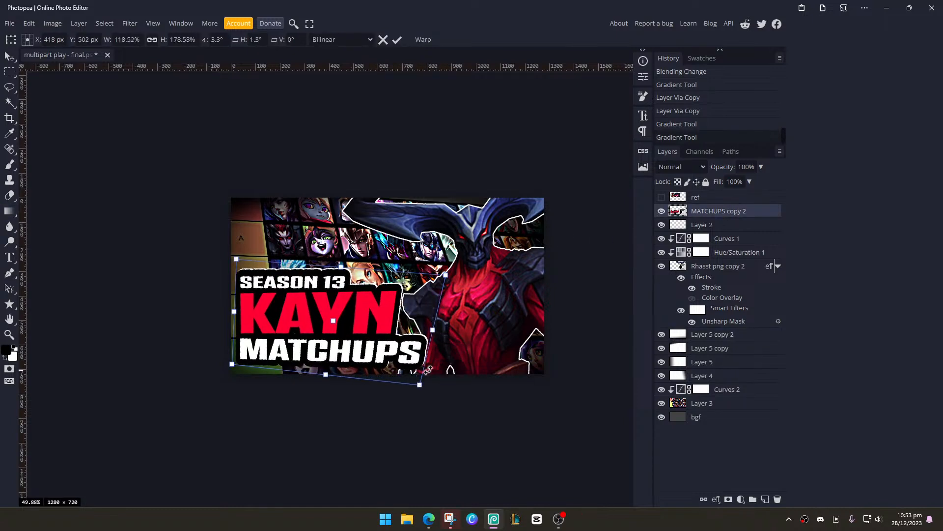
left_click_drag(445, 275, 402, 283)
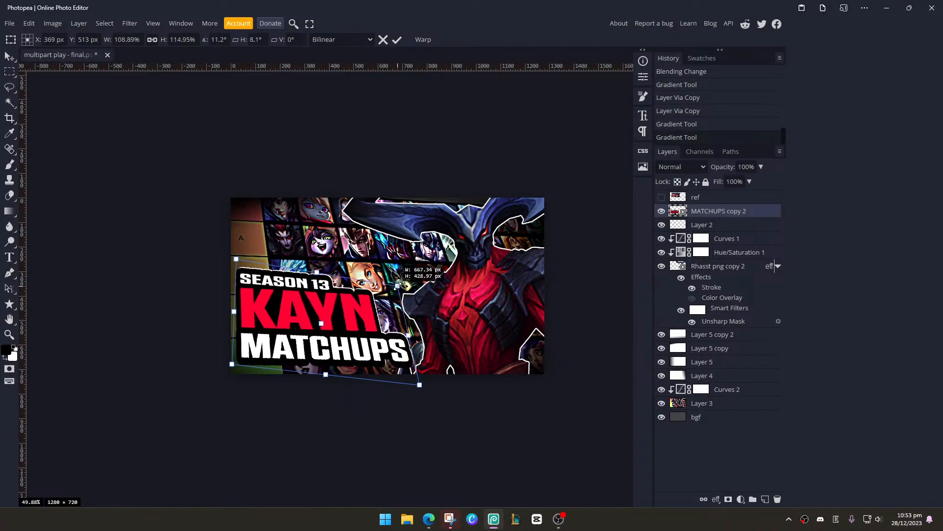
left_click_drag(232, 362, 234, 371)
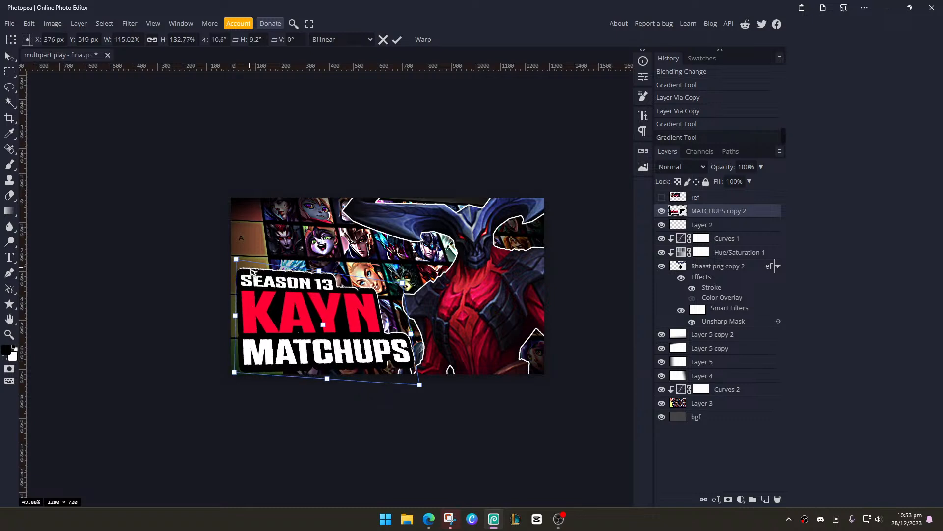
left_click_drag(234, 257, 241, 271)
key("Return")
key("g")
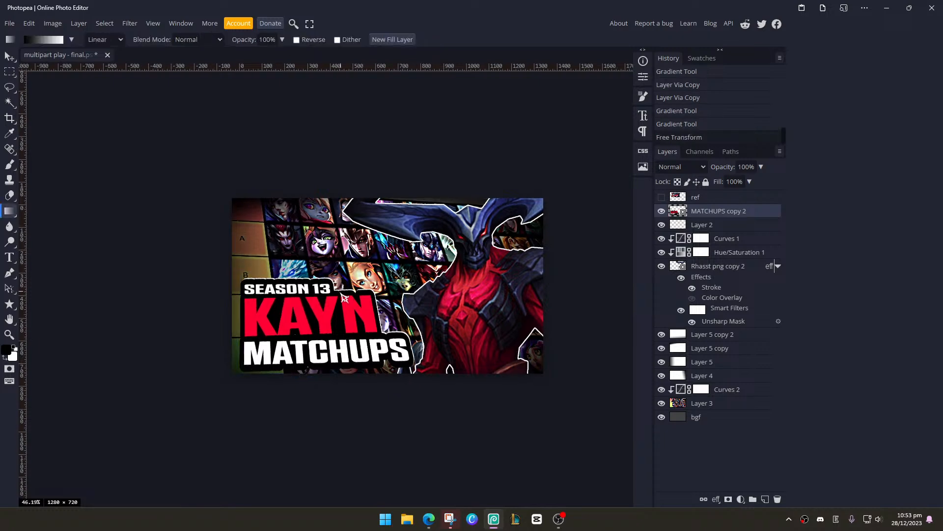
Examine the thumbnail at small and large sizes and compare it with the ref layer, leaving the reference hidden
scroll(342, 300, "down", 3)
scroll(341, 301, "down", 2)
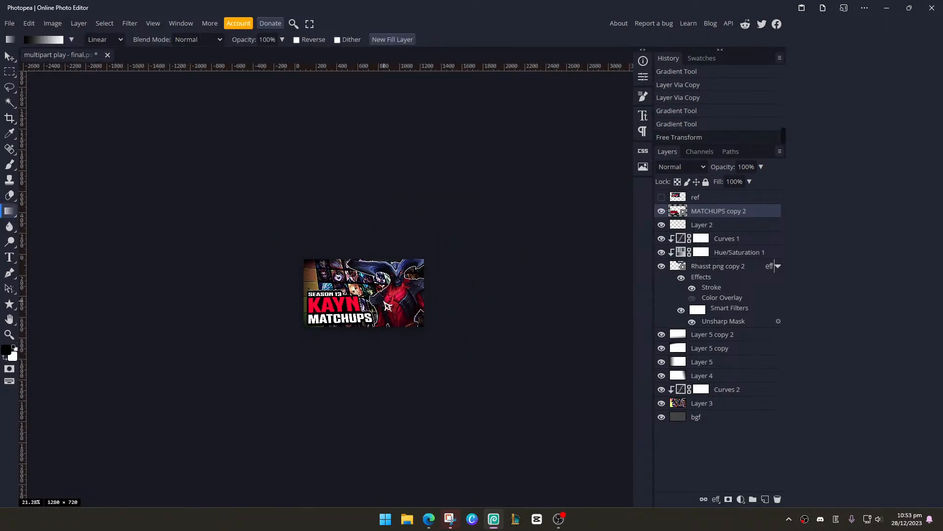
scroll(327, 292, "up", 4)
scroll(328, 292, "up", 2)
scroll(344, 285, "down", 1)
scroll(359, 280, "up", 3)
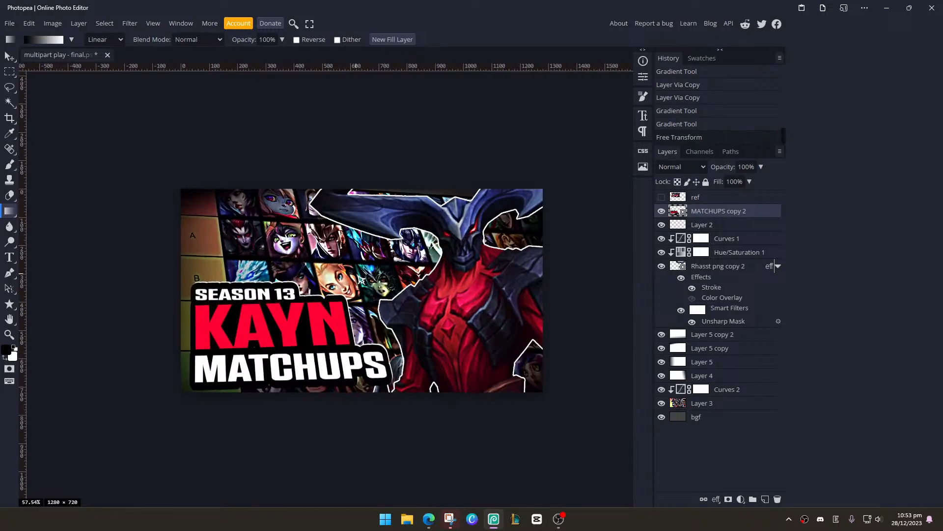
scroll(364, 278, "up", 2)
scroll(364, 278, "down", 1)
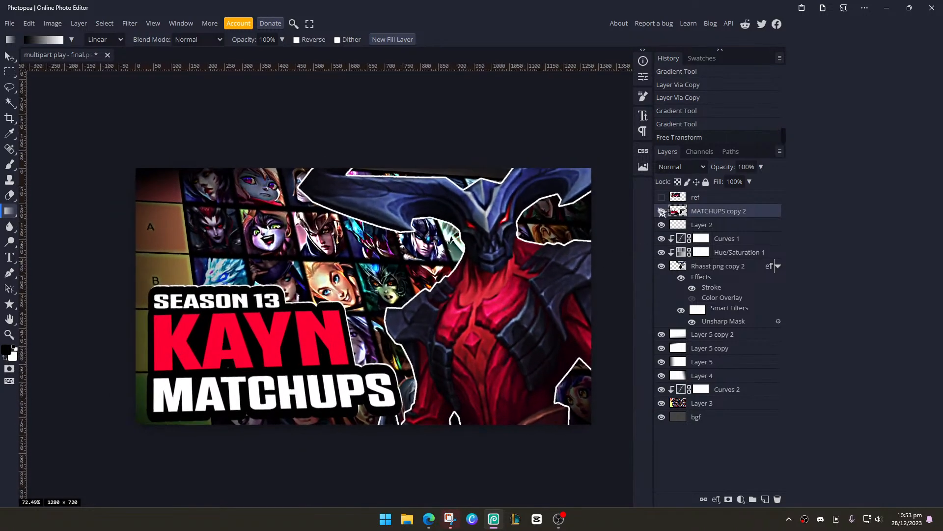
left_click(661, 197)
left_click(661, 197)
left_click(661, 197)
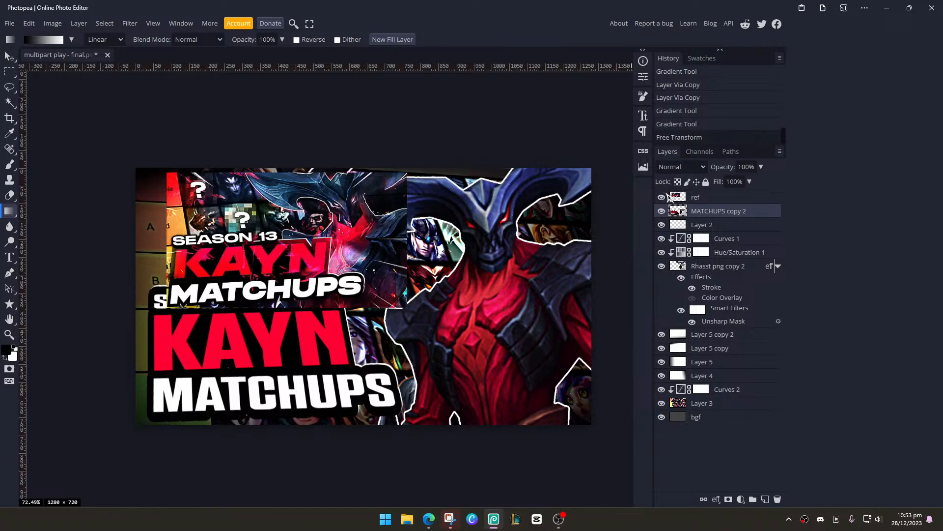
left_click(661, 197)
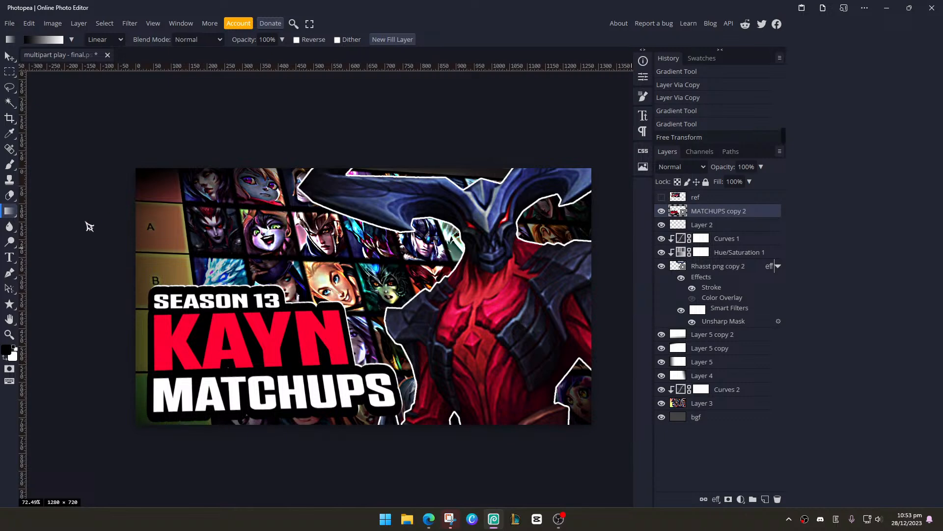
Start a new text object over the tier list's A row in NTF-Grand Bold with a size of 93 px
key("t")
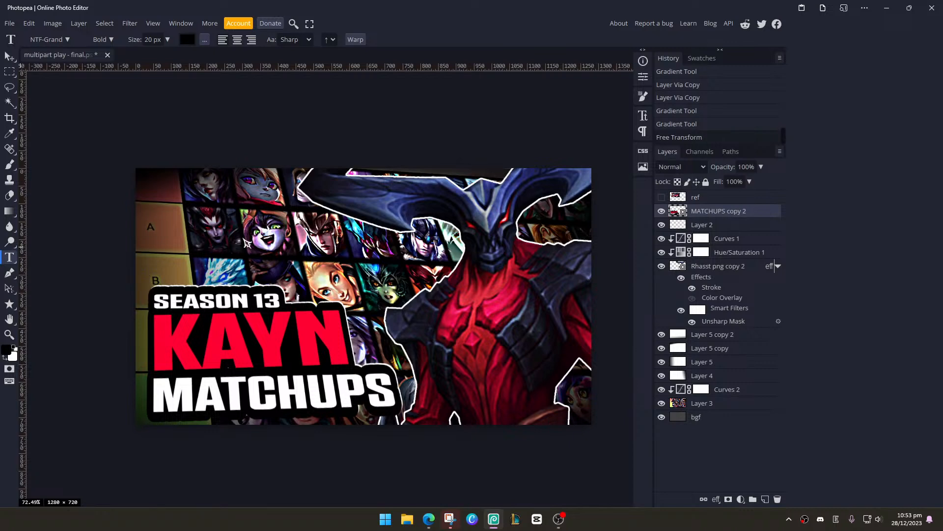
left_click(228, 240)
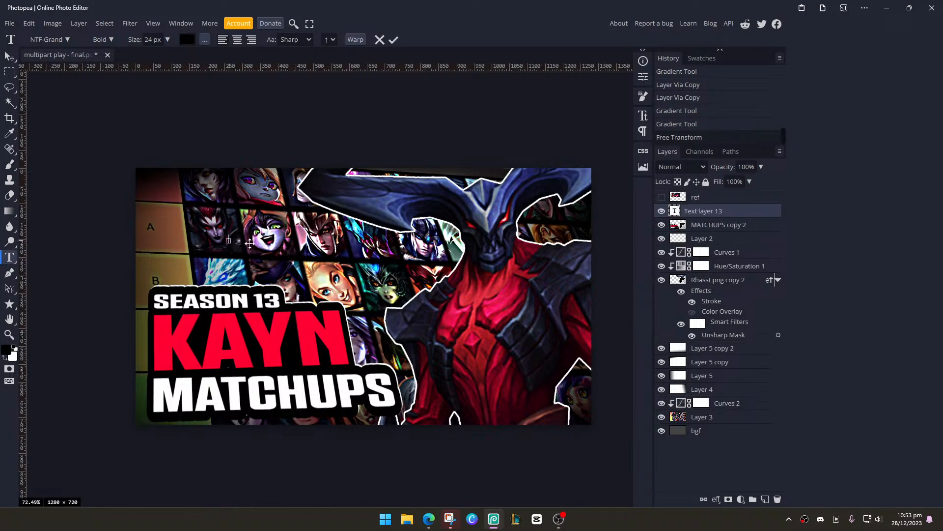
left_click(167, 40)
left_click_drag(154, 54, 162, 55)
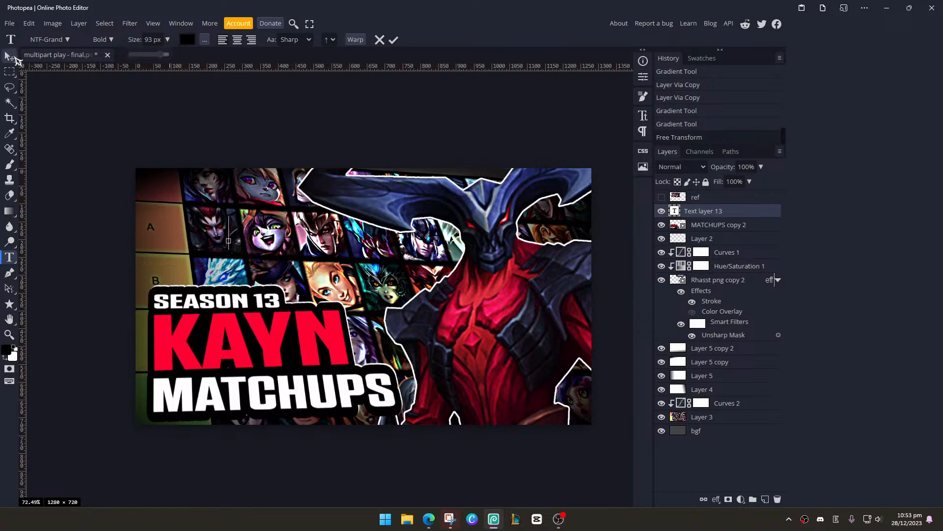
left_click(9, 55)
double_click(675, 212)
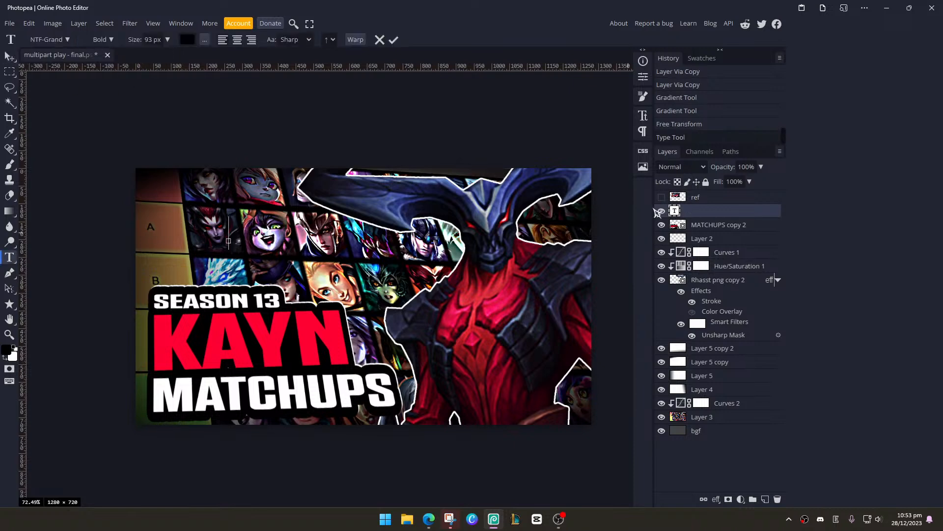
Colour the new text white, enter "?" and centre it over the first portrait in row A
left_click(189, 42)
left_click_drag(113, 126, 79, 110)
left_click(294, 119)
type("?")
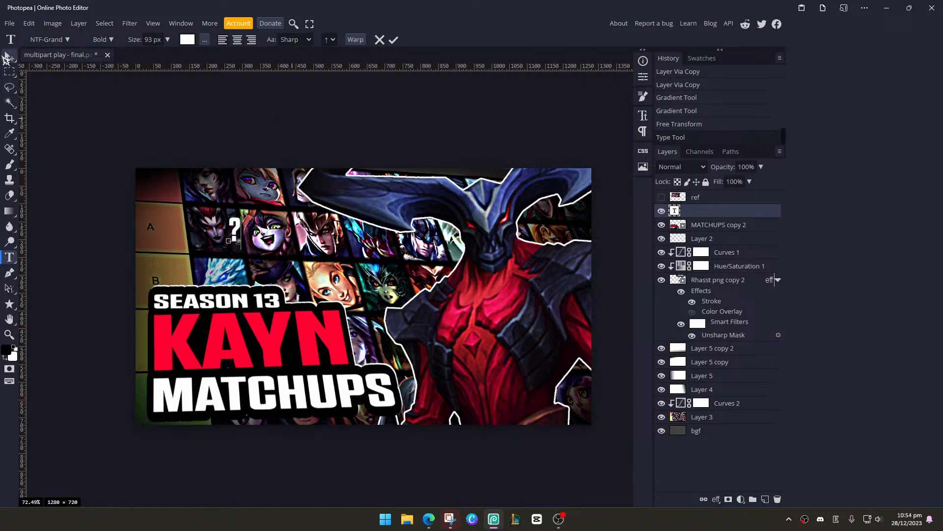
left_click(10, 56)
left_click_drag(239, 231, 220, 233)
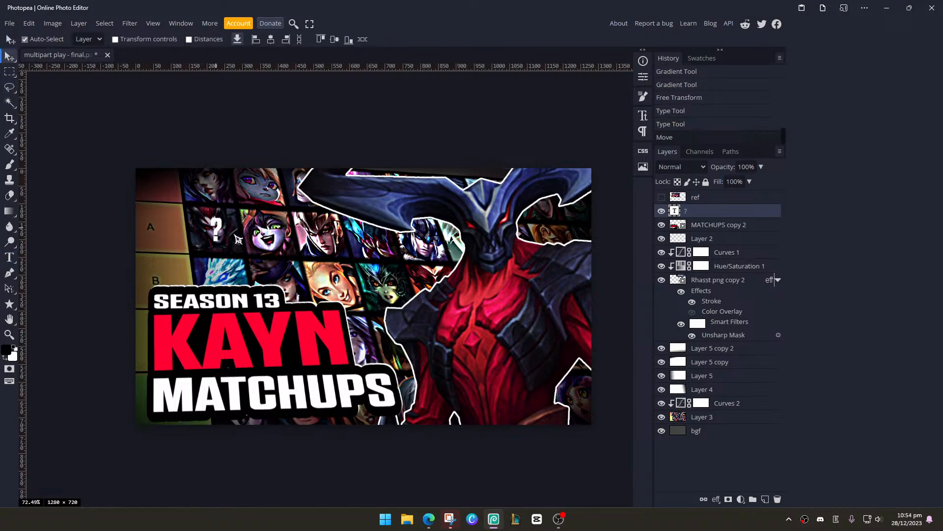
Try to reshape the question mark with Free Transform, then undo the transformation
key("ctrl+t")
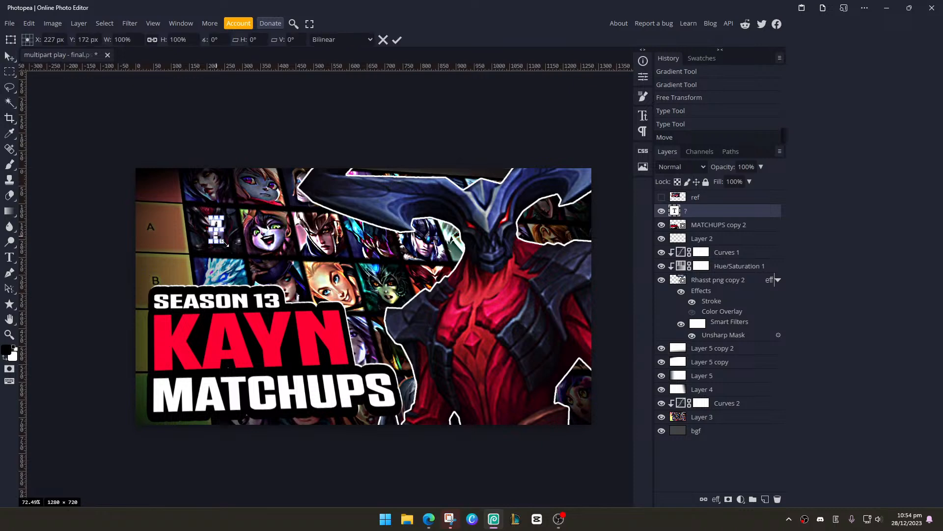
scroll(221, 243, "up", 4)
mouse_move(231, 249)
left_mouse_down()
mouse_move(260, 254)
mouse_move(237, 248)
mouse_move(248, 250)
left_mouse_up()
left_click_drag(190, 184, 190, 182)
key("Return")
key("ctrl+z")
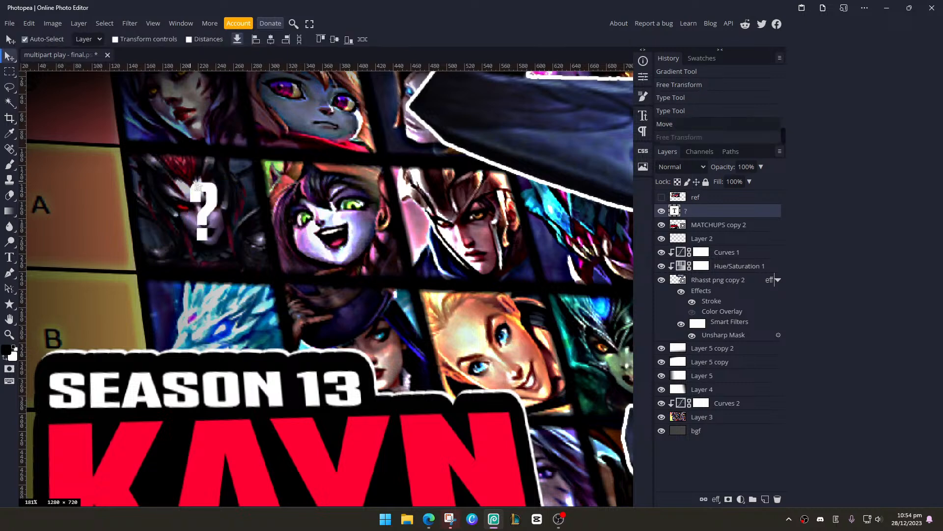
Duplicate the question mark, compare with the ref layer, and place the copy over the second portrait in row A
left_click_drag(220, 222, 500, 343)
scroll(360, 253, "down", 3)
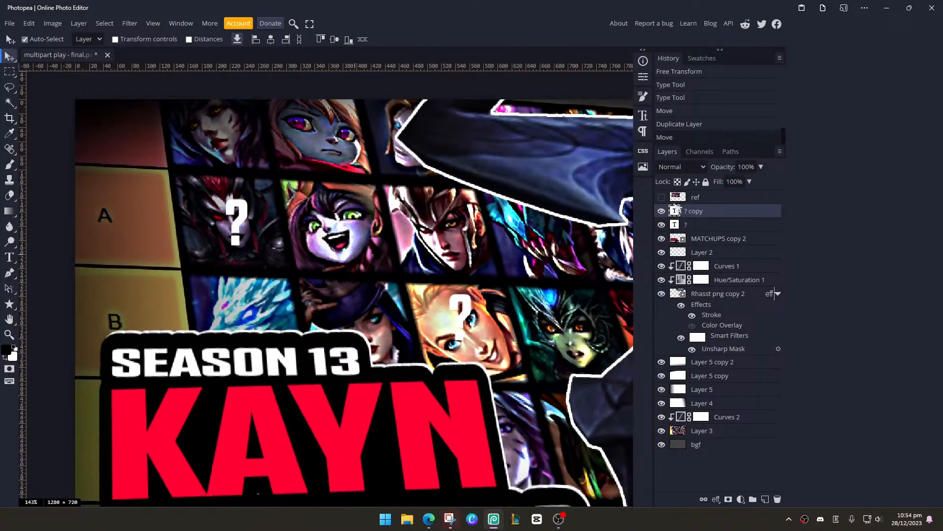
left_click(662, 197)
left_click(662, 198)
scroll(317, 222, "down", 2)
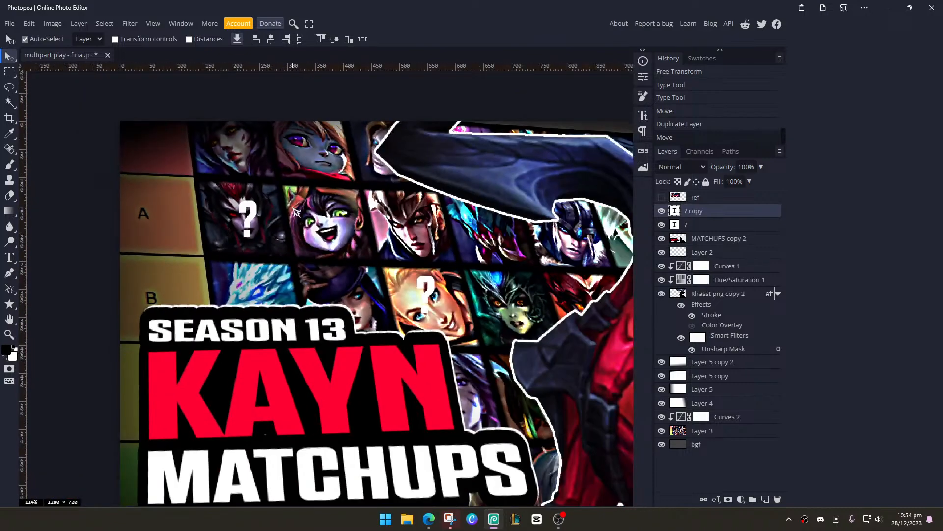
left_click_drag(402, 274, 322, 220)
Move the original question mark over the first portrait in the tier list's top row, undoing the accidental shift of Layer 5 copy 2
left_click_drag(261, 204, 248, 158)
key("ctrl+z")
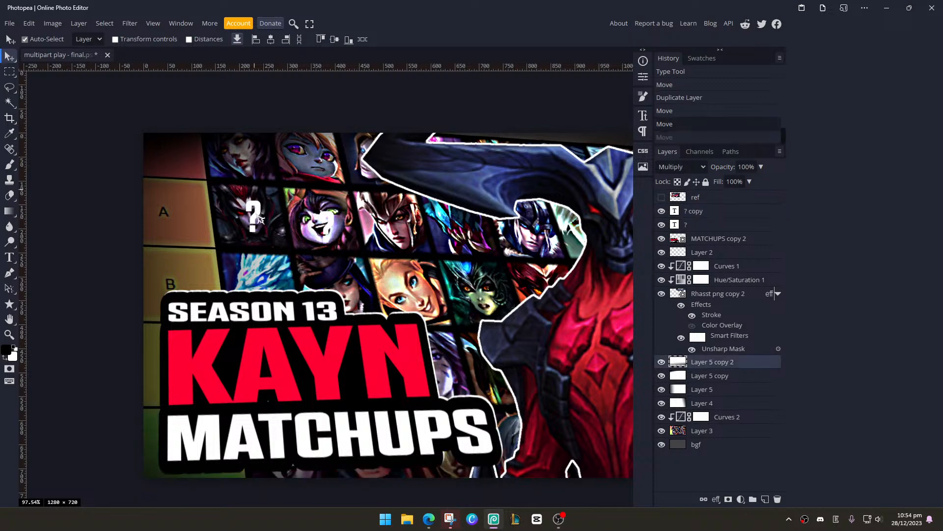
left_click_drag(256, 213, 247, 152)
Rasterize the two question mark text layers, "?" and "? copy"
left_click(323, 216)
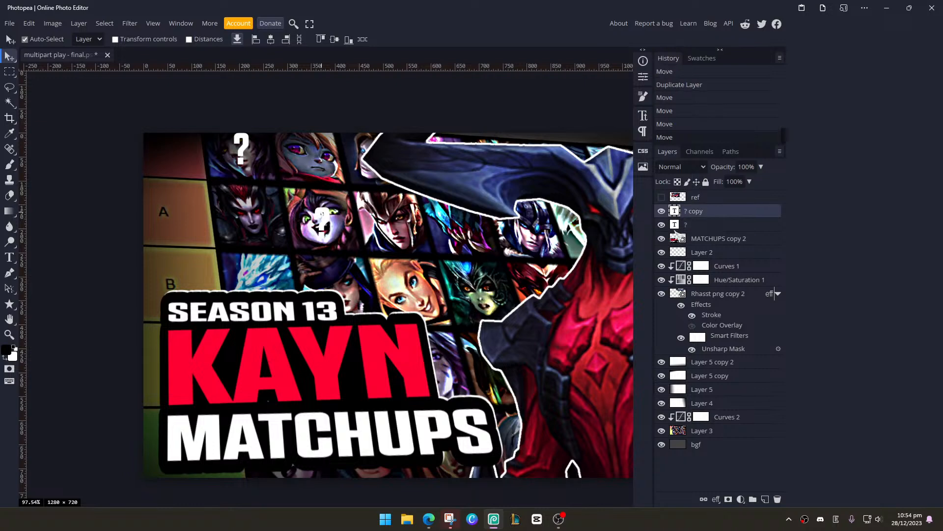
left_click(719, 228)
right_click(720, 215)
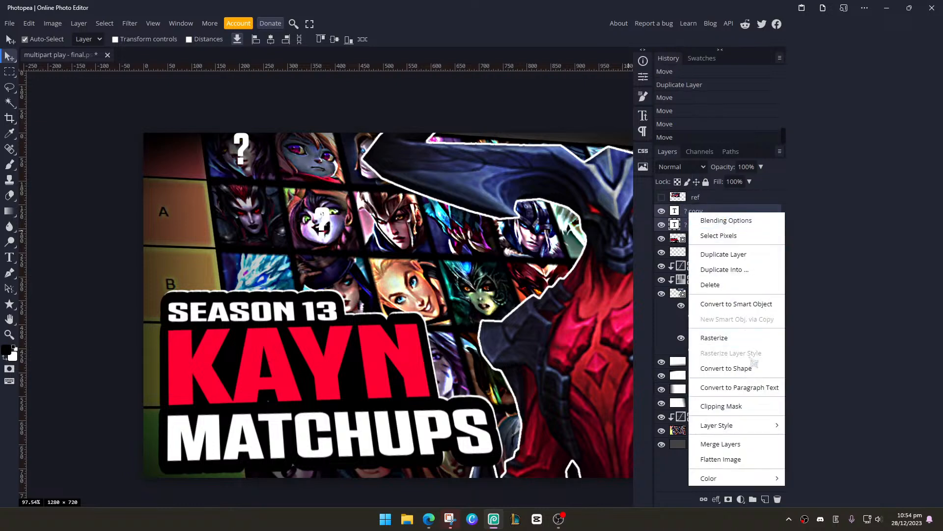
left_click(744, 338)
Try to distort both question marks together with Free Transform, then undo the transformation
scroll(284, 221, "up", 2)
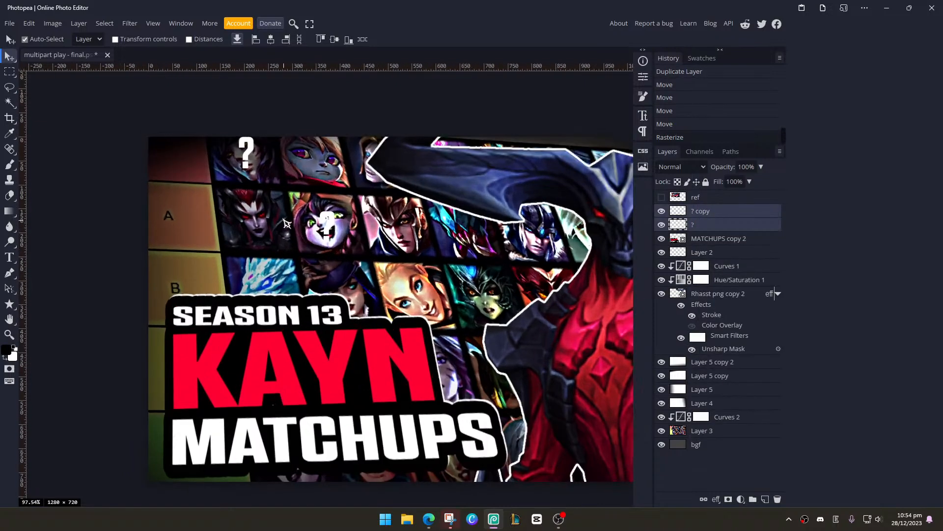
key("ctrl+t")
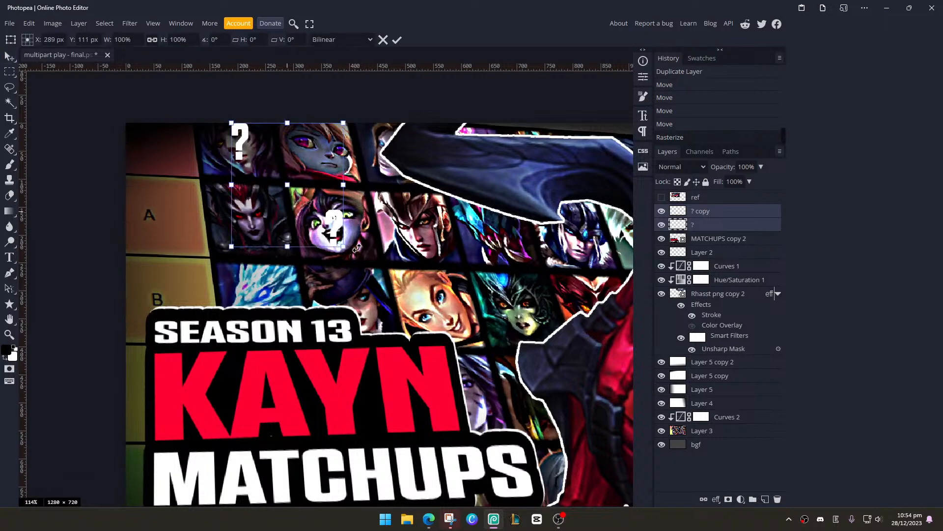
left_click_drag(342, 247, 357, 244)
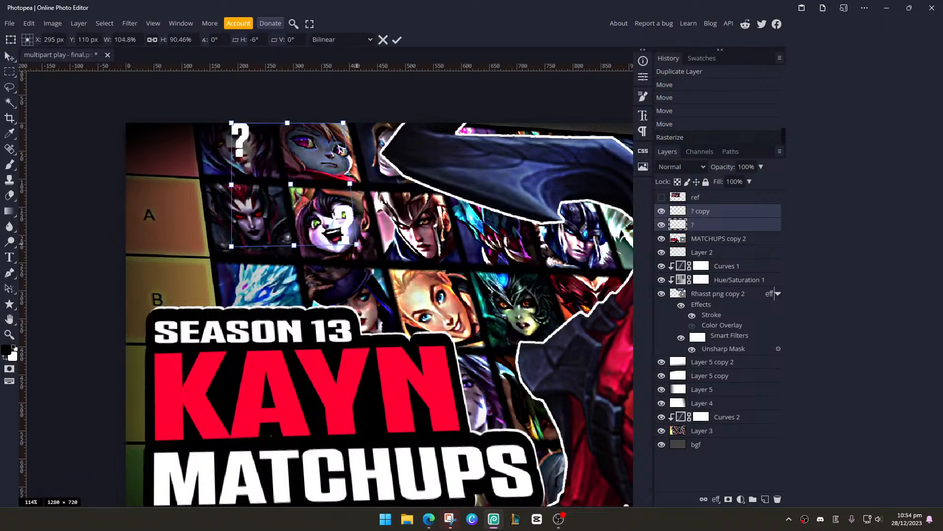
left_click_drag(343, 123, 318, 137)
left_click_drag(231, 246, 227, 315)
key("Return")
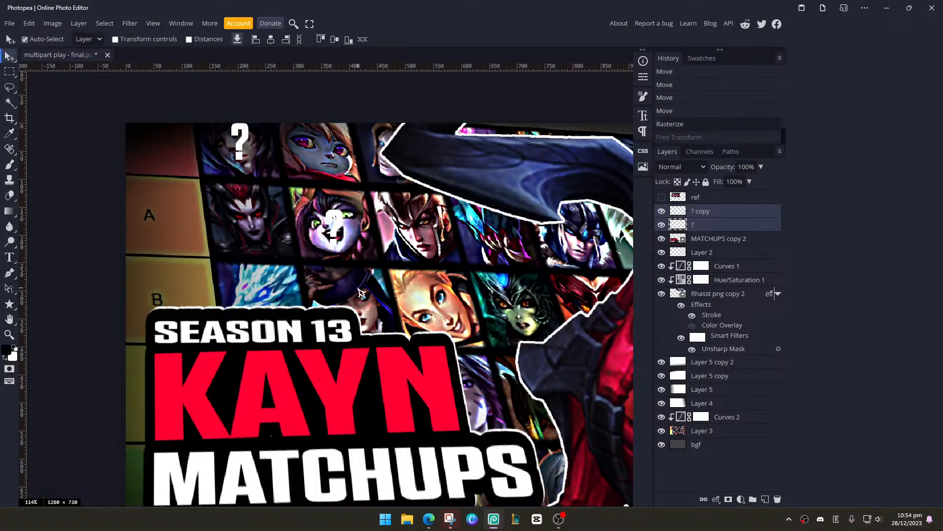
Distort the "? copy" question mark with Free Transform so it slants with the second portrait in row A
left_click(708, 213)
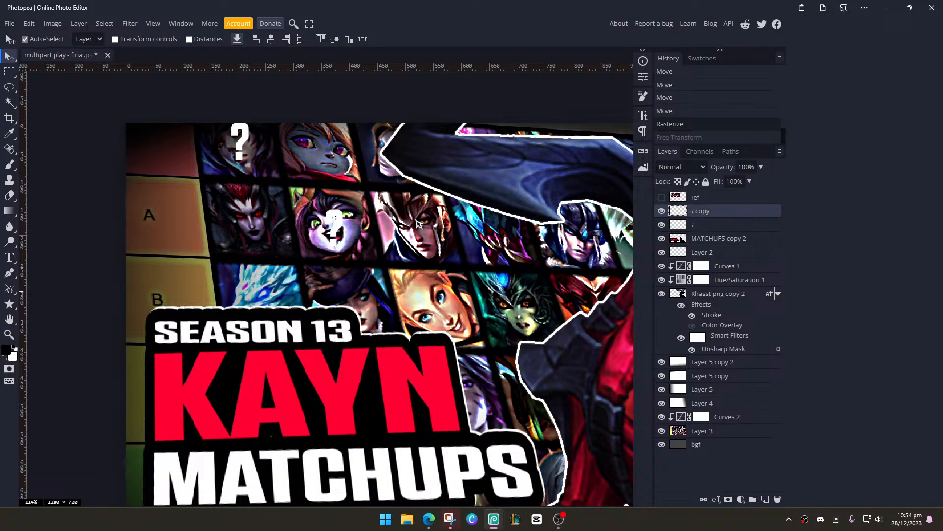
key("ctrl+t")
left_click_drag(342, 209, 321, 207)
left_click_drag(326, 246, 355, 240)
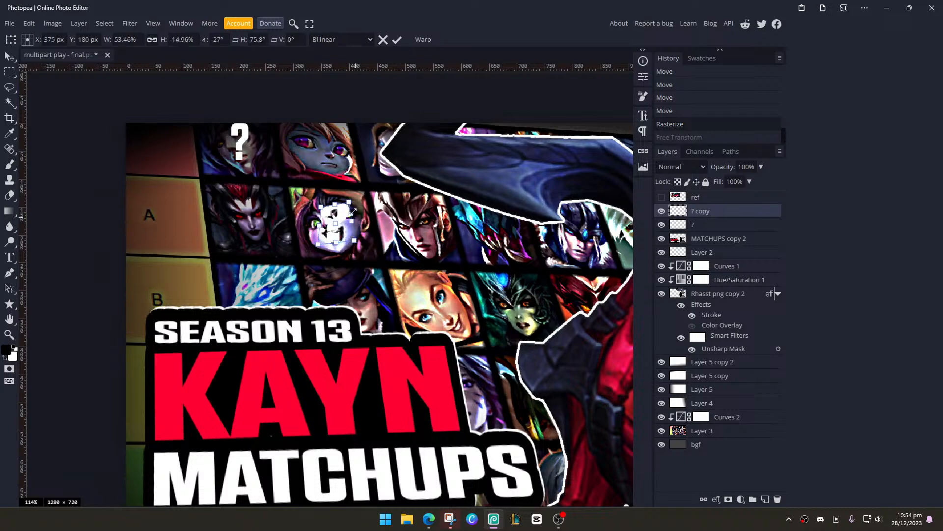
left_click_drag(349, 202, 343, 207)
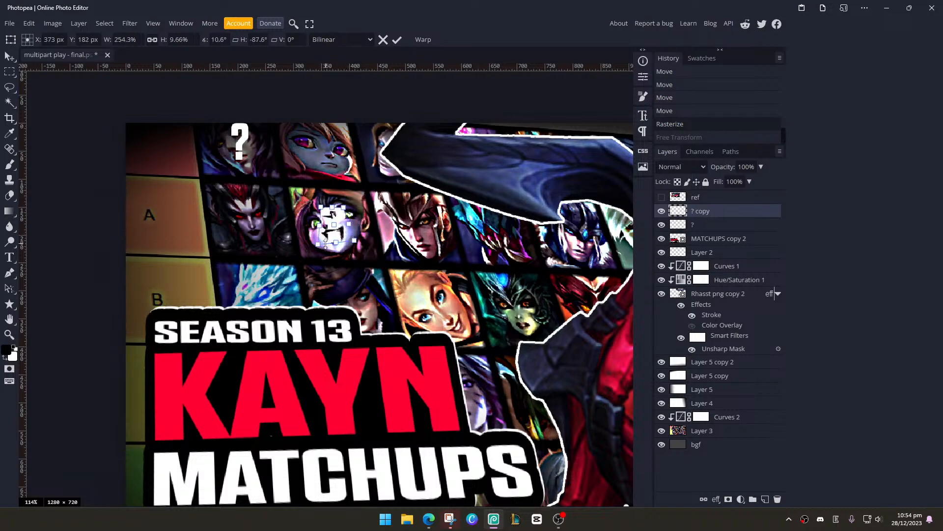
left_click_drag(318, 244, 327, 244)
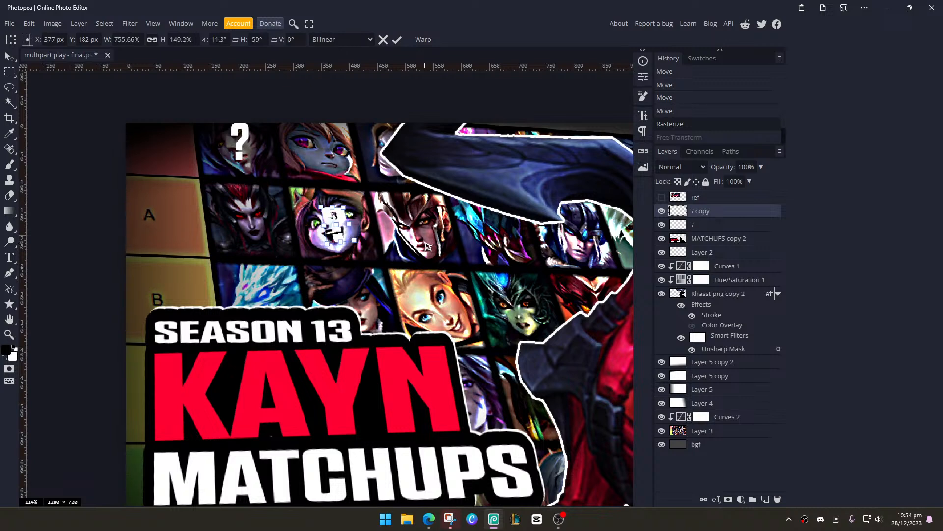
key("Return")
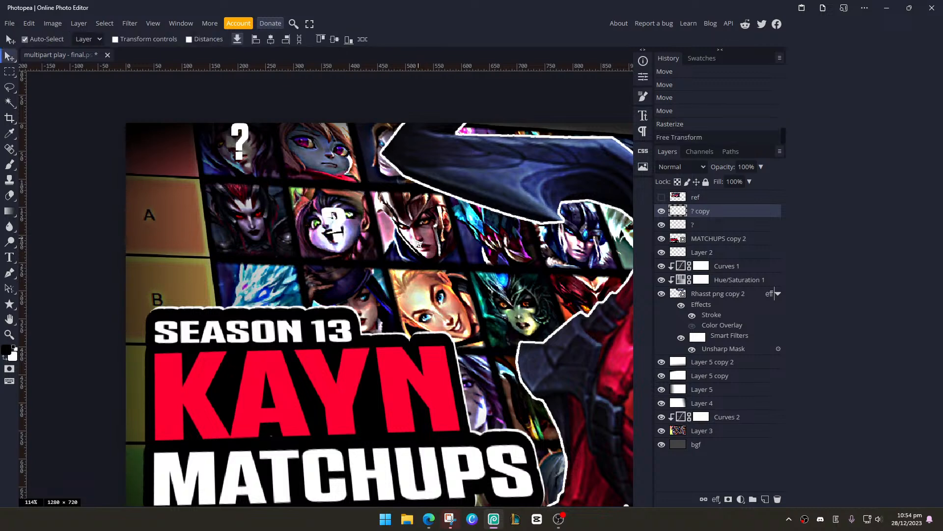
Undo the accidental move of Layer 5 copy 2 and toggle the question mark layers' visibility to identify each one
left_click(243, 156)
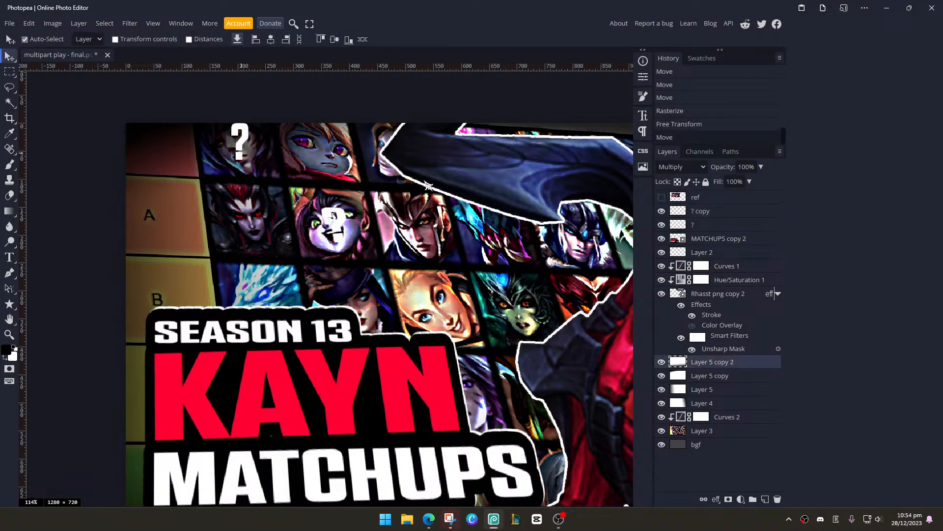
left_click(707, 211)
left_click(661, 211)
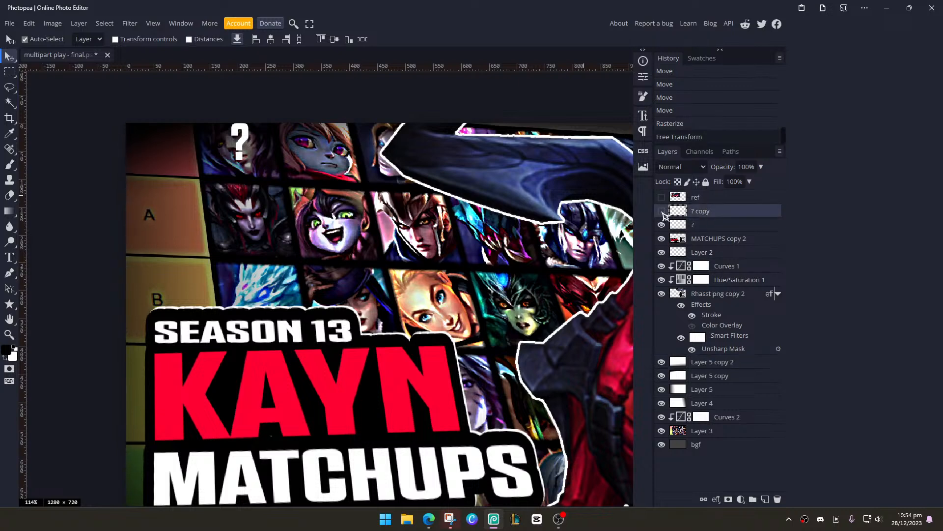
left_click(662, 212)
left_click(662, 225)
left_click(706, 226)
left_click(662, 225)
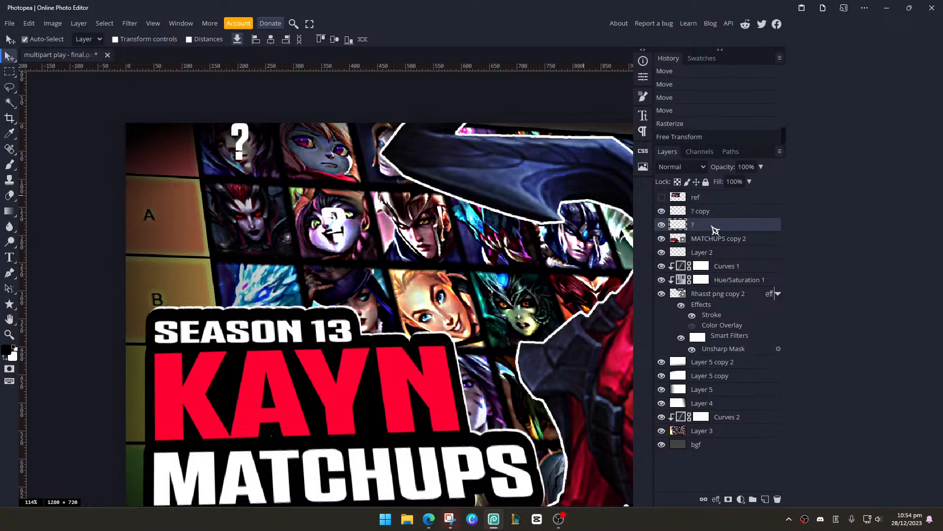
Distort and widen the "?" layer with Free Transform to follow the perspective of the top row's first portrait
key("ctrl+t")
left_click_drag(249, 160, 267, 156)
left_click_drag(250, 123, 226, 125)
scroll(234, 137, "up", 4)
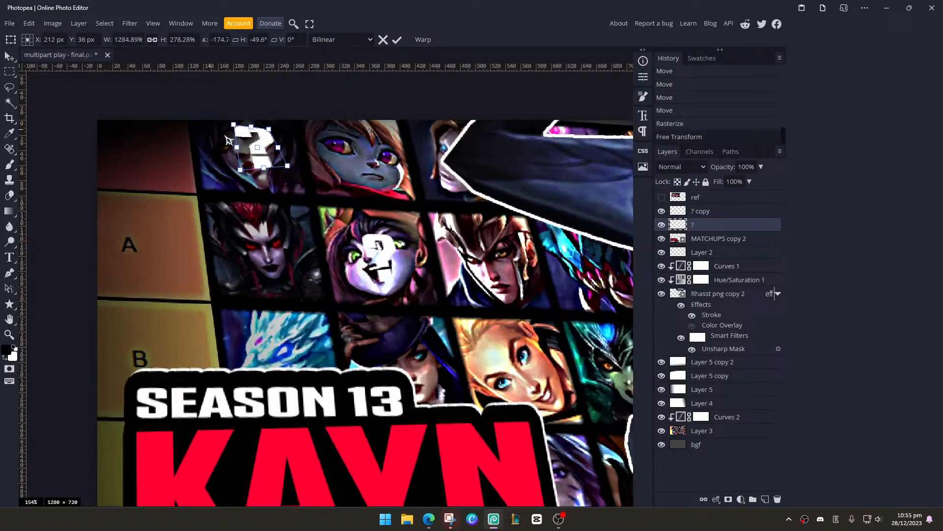
left_click_drag(227, 183, 215, 186)
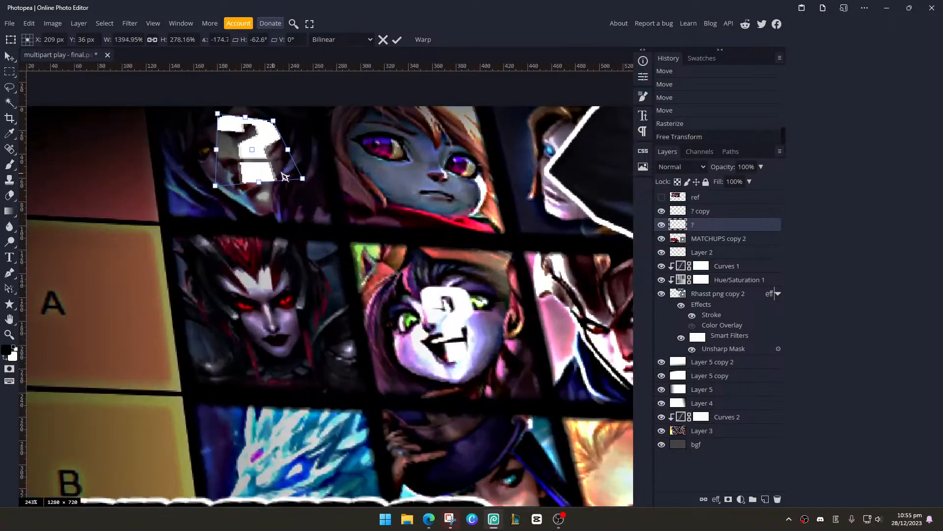
left_click_drag(302, 179, 296, 186)
scroll(296, 191, "down", 4)
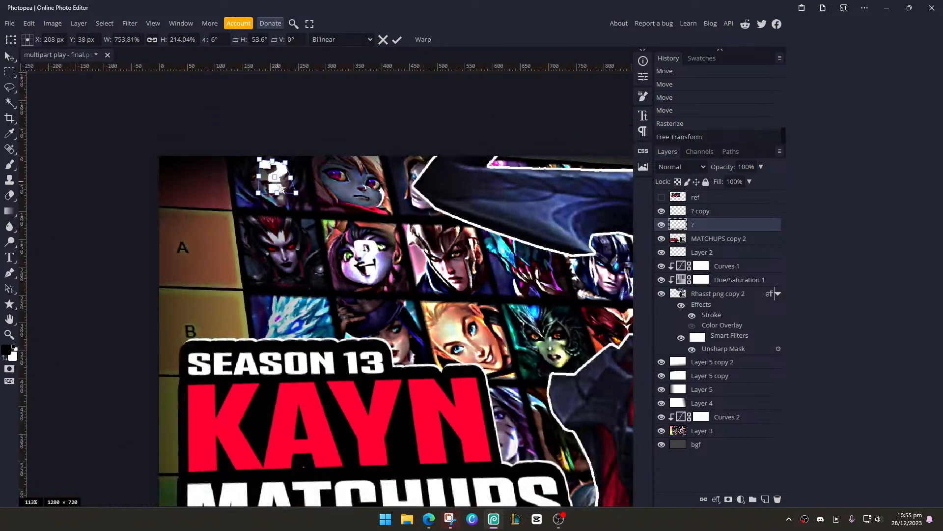
key("Return")
scroll(317, 199, "down", 2)
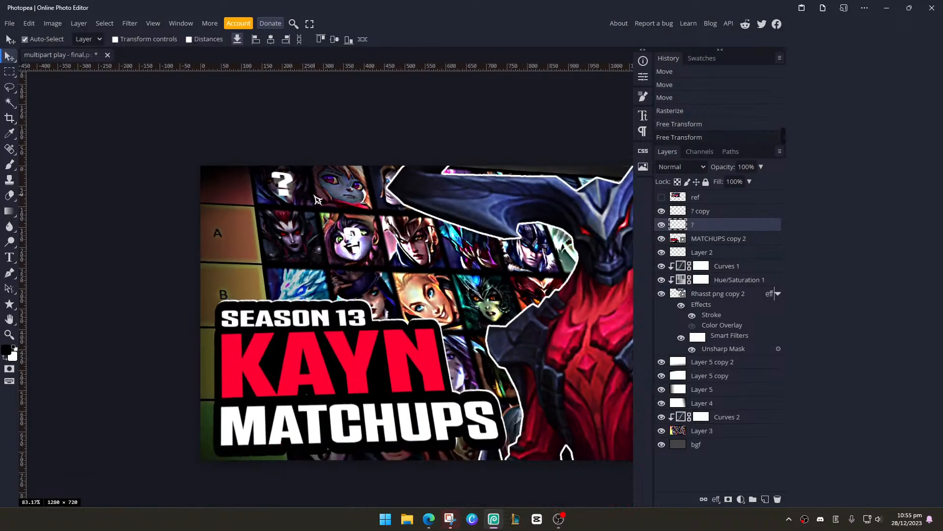
scroll(317, 199, "down", 1)
Outline the first portrait in the top row on Layer 3 with a four-cornered Polygonal Lasso selection
scroll(317, 199, "up", 4)
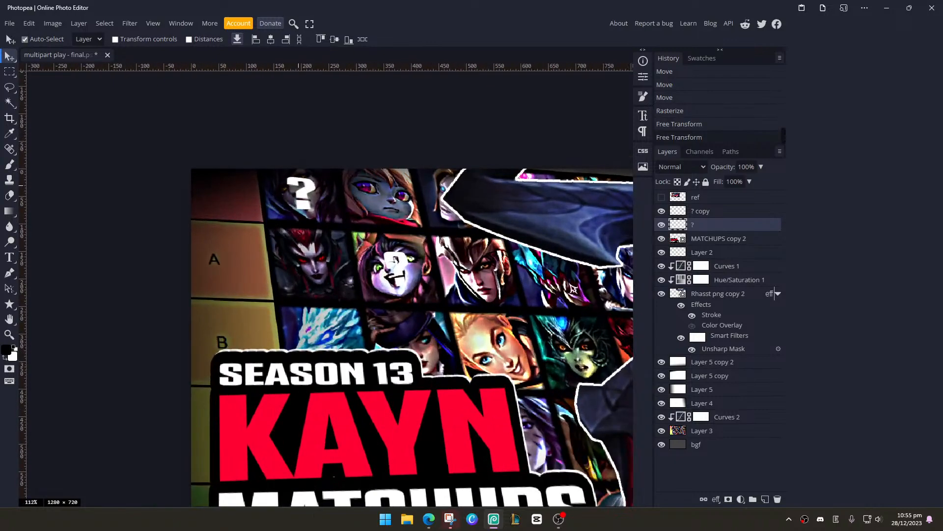
left_click(706, 433)
scroll(334, 212, "up", 3)
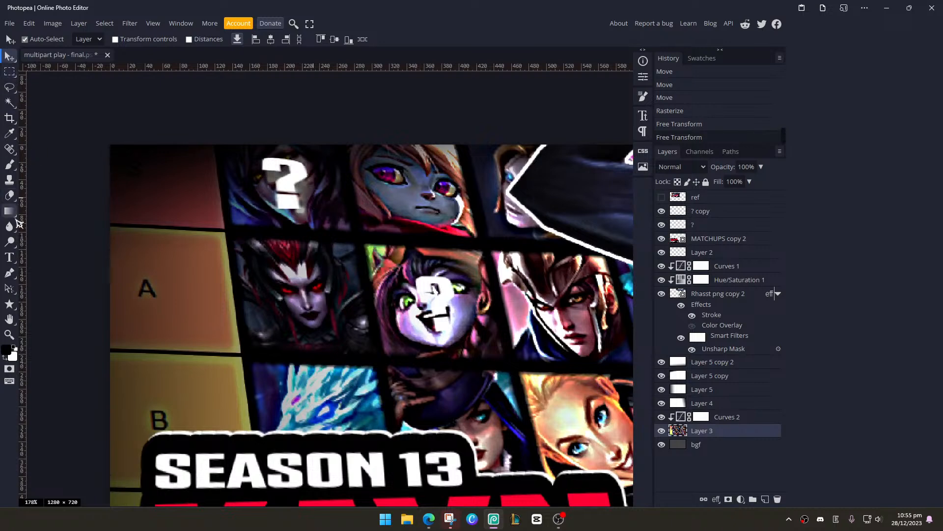
left_click(10, 73)
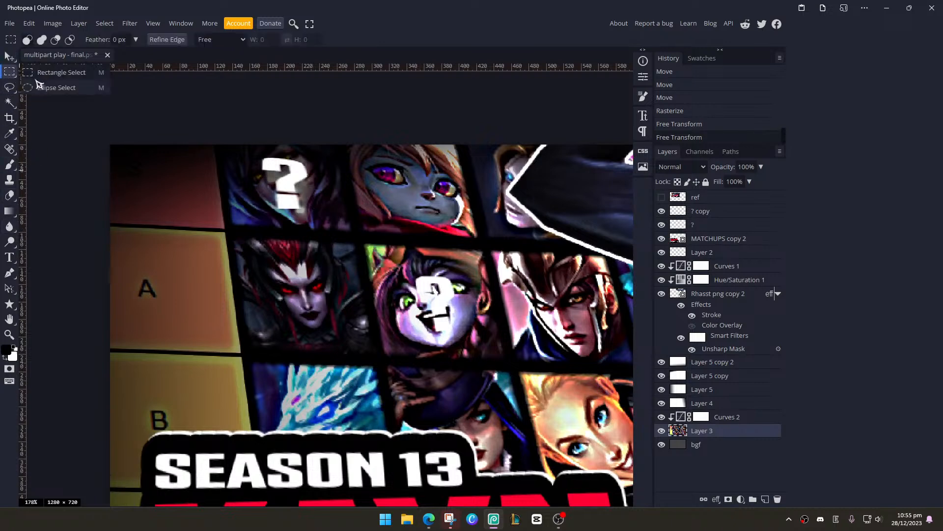
left_click(10, 87)
left_click(54, 103)
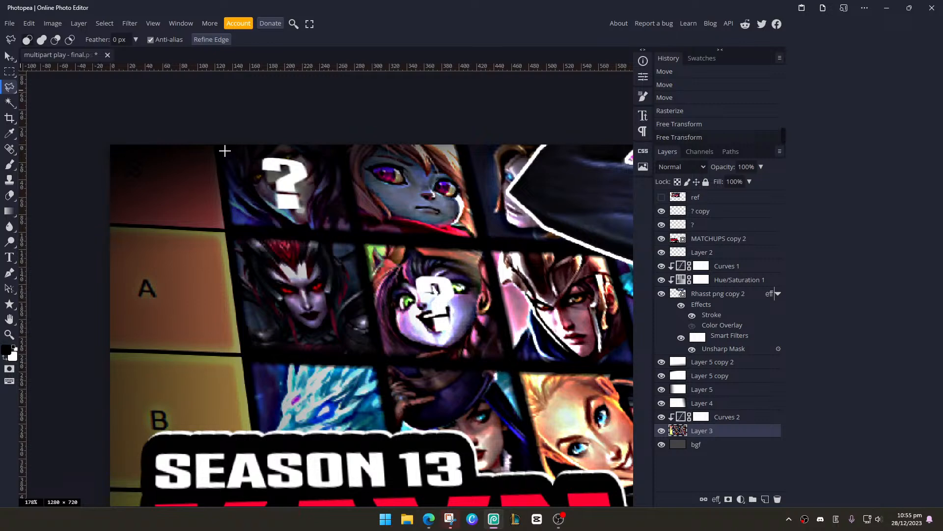
left_click(224, 150)
left_click(233, 226)
left_click(353, 230)
left_click(342, 143)
left_click(225, 145)
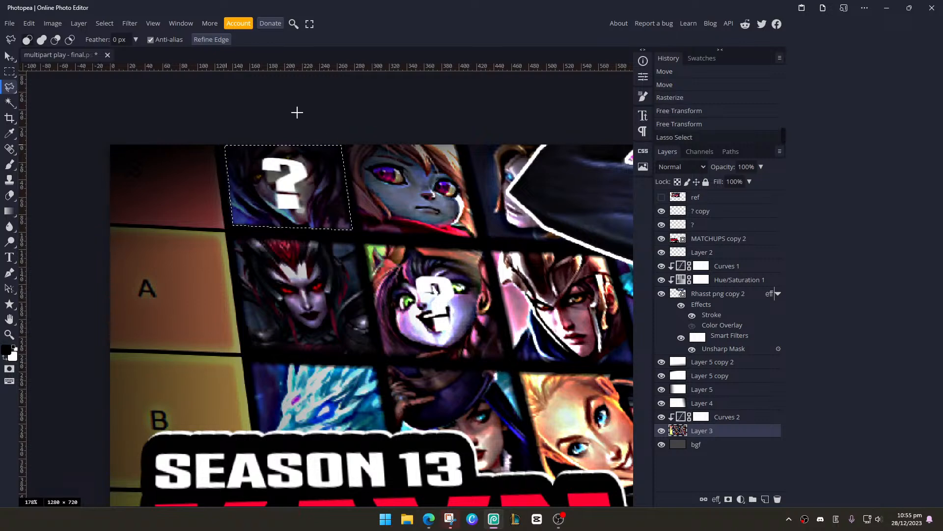
Copy the selected portrait to a new layer and move Curves 2 beneath it, directly above Layer 3
key("ctrl+j")
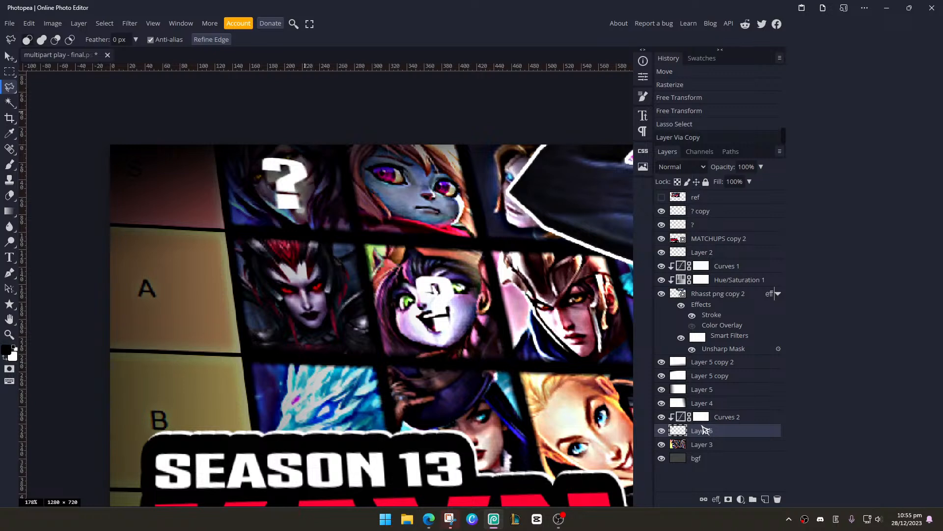
mouse_move(737, 423)
left_mouse_down()
mouse_move(729, 437)
mouse_move(739, 431)
left_mouse_up()
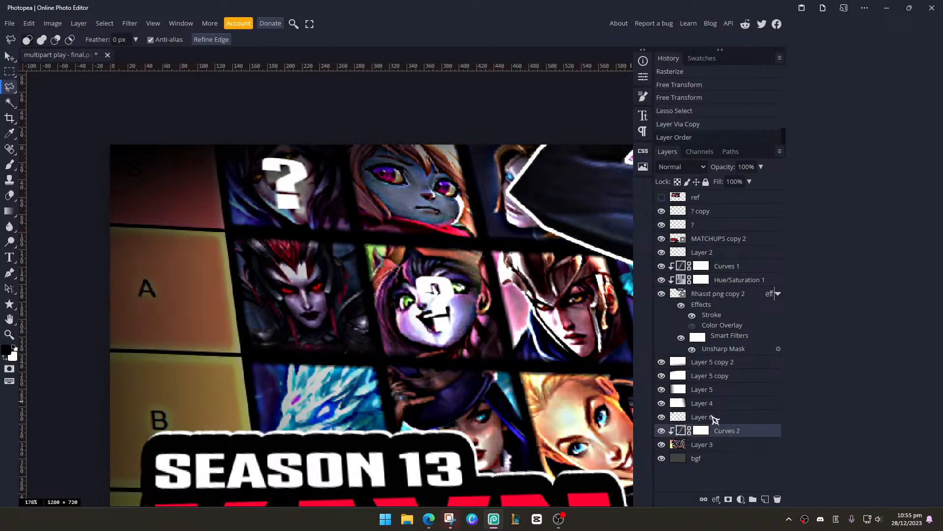
left_click(715, 419)
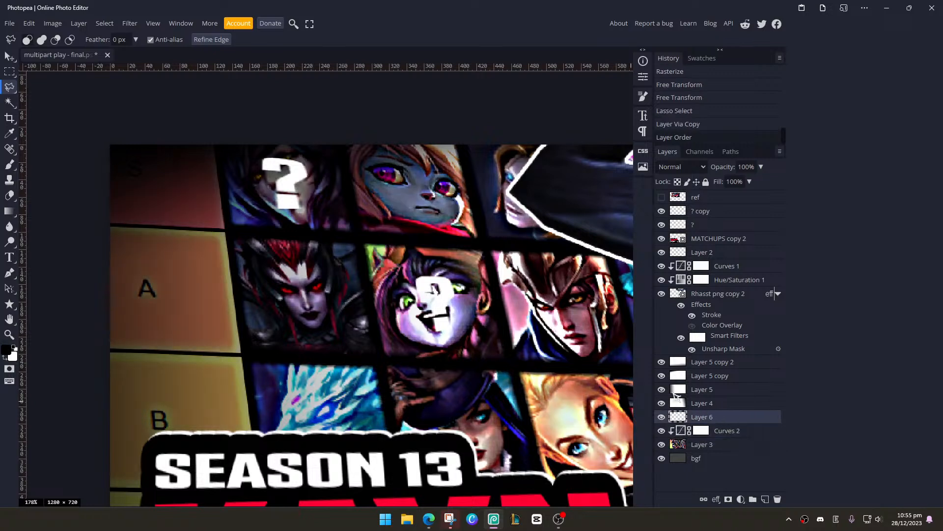
left_click(130, 23)
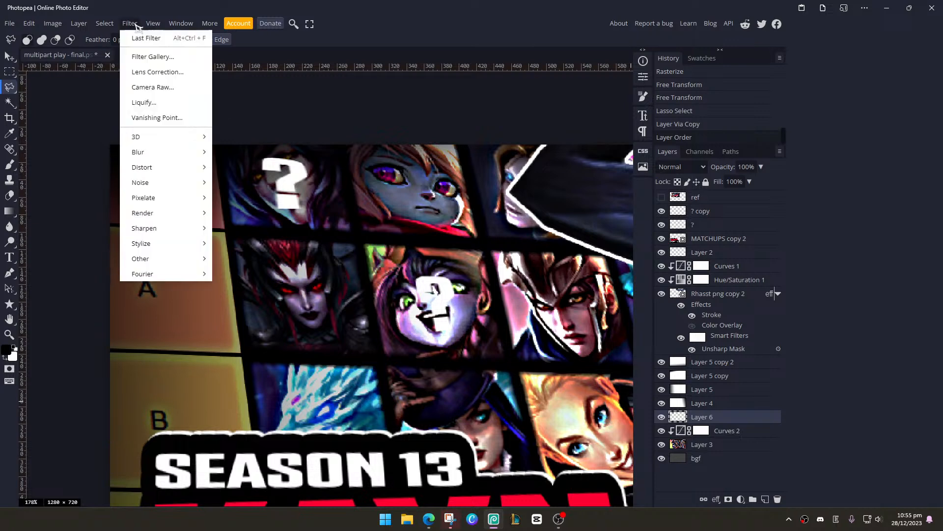
mouse_move(167, 187)
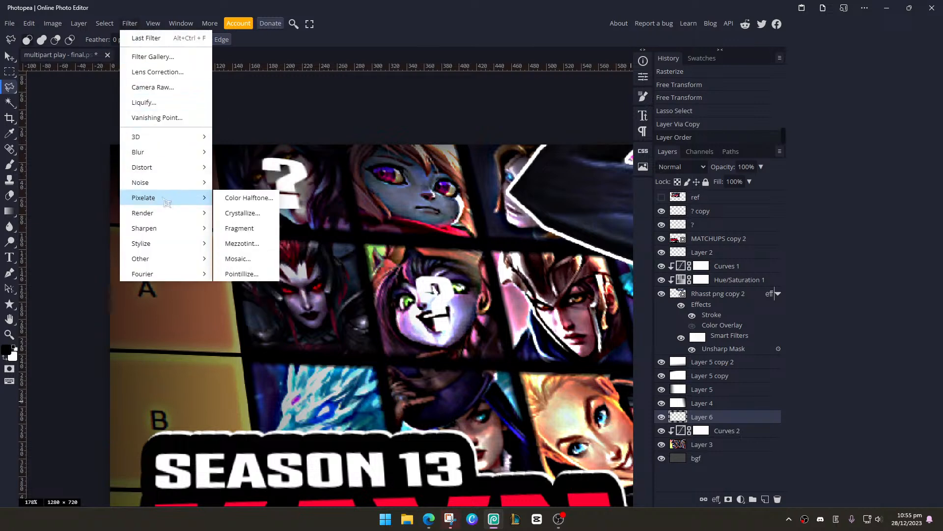
left_click(260, 213)
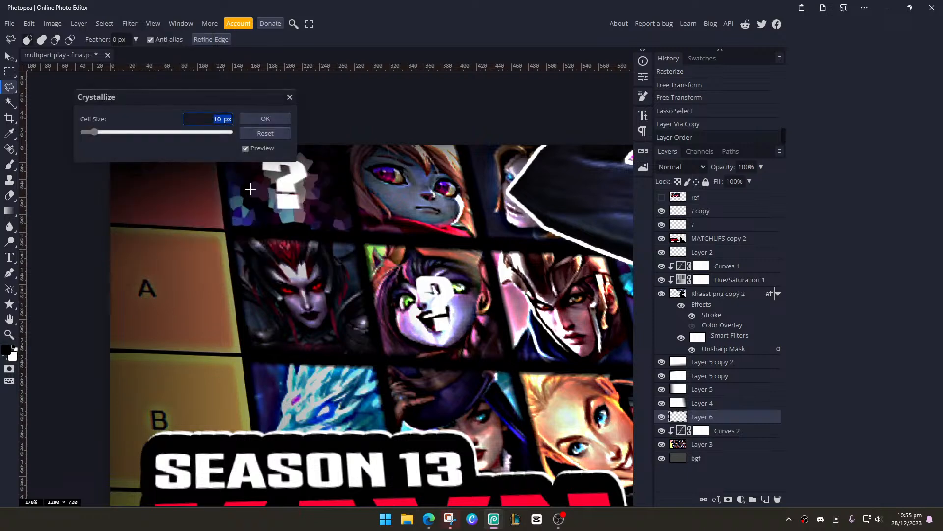
left_click(289, 97)
Pixelate the copied portrait on Layer 6 with a Mosaic filter using a 12 px cell size
left_click(130, 25)
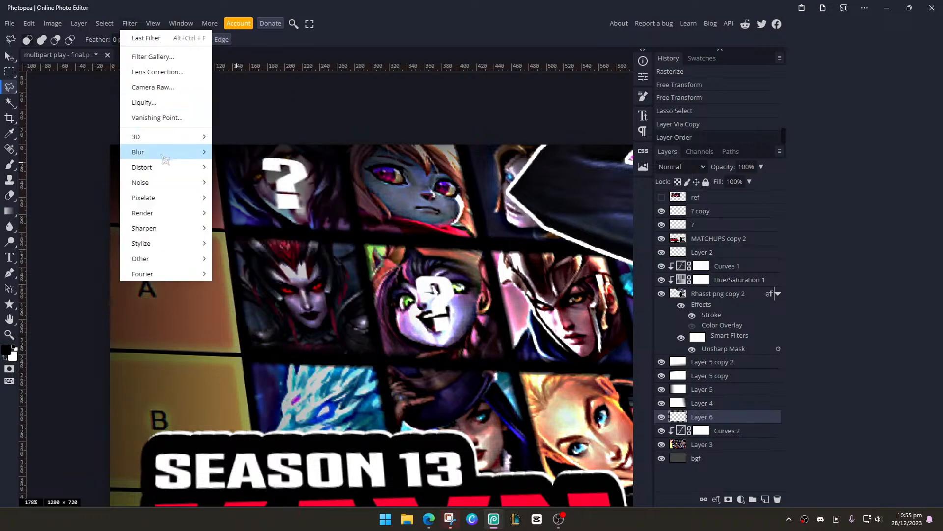
mouse_move(176, 199)
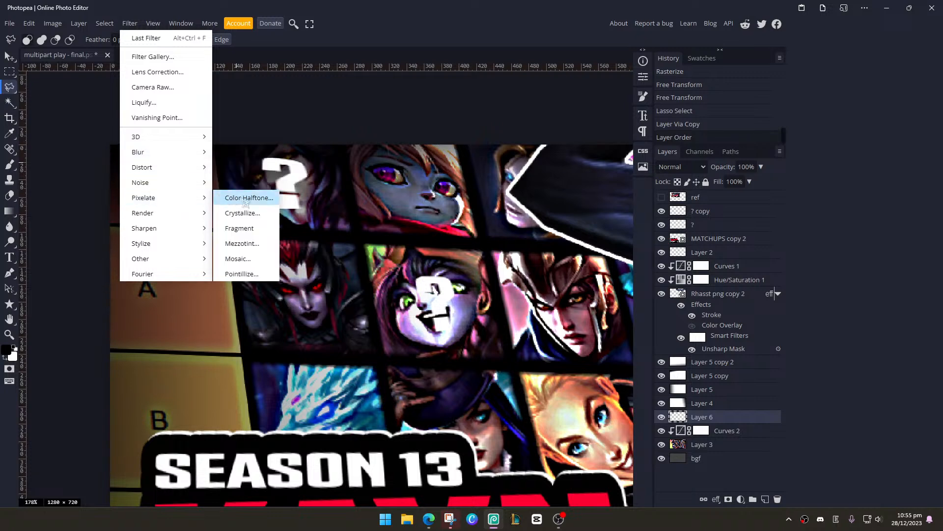
left_click(237, 259)
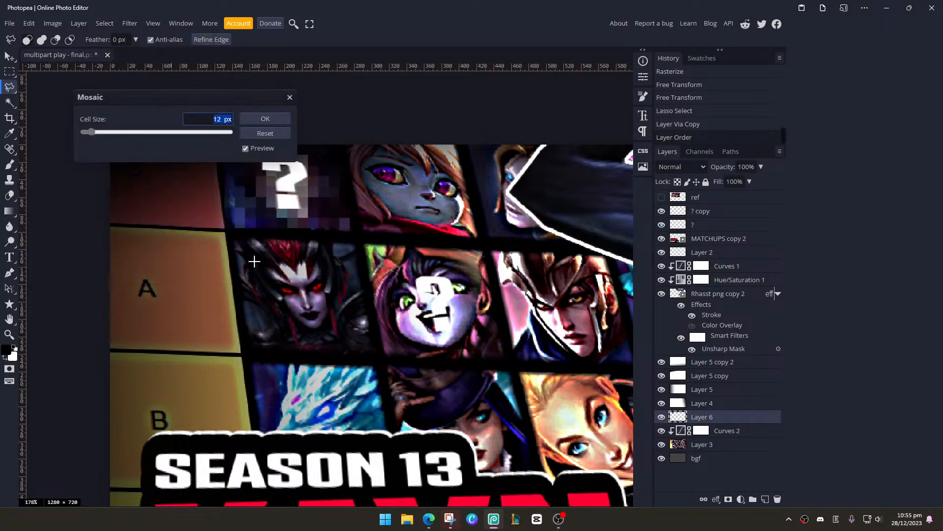
left_click(245, 120)
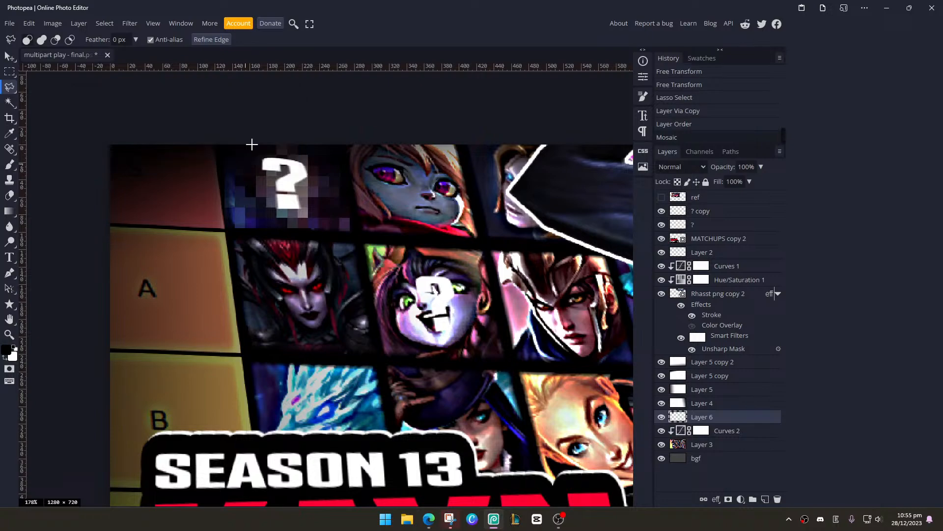
scroll(330, 215, "down", 4)
Outline the A row's second portrait on Layer 3 with a Polygonal Lasso selection and copy it to a new layer above Curves 2
scroll(331, 215, "up", 5)
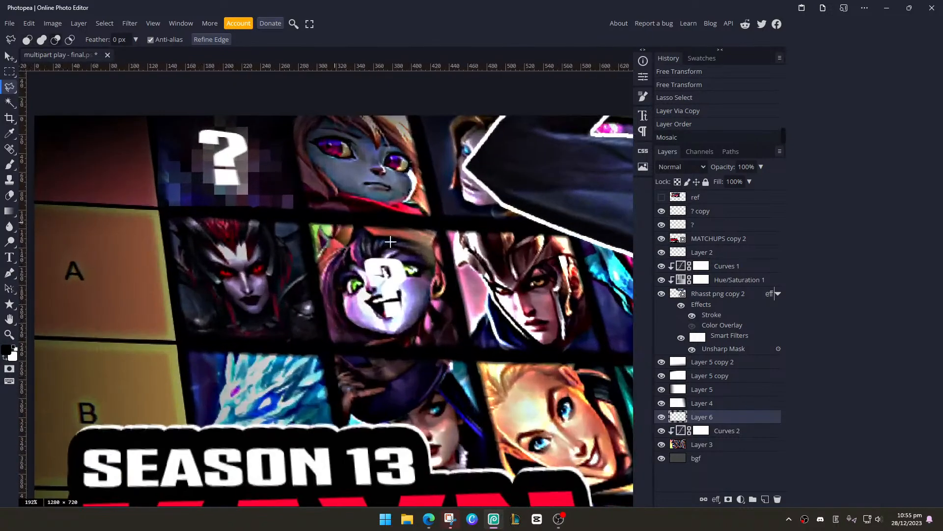
left_click(726, 445)
left_click(309, 224)
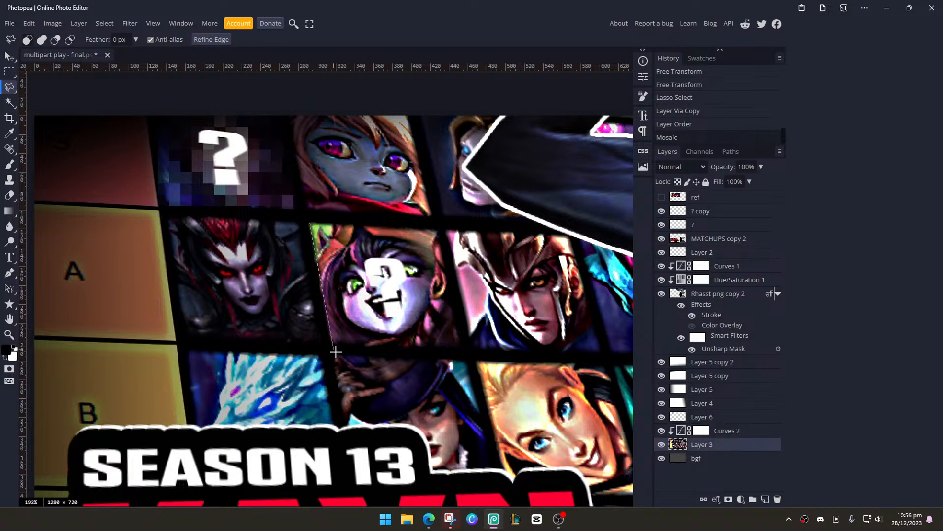
left_click(329, 350)
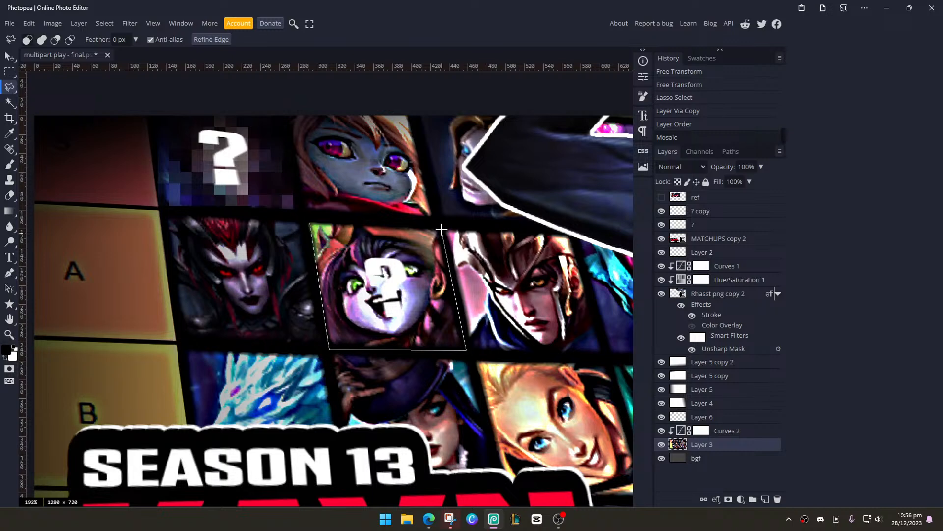
left_click(314, 220)
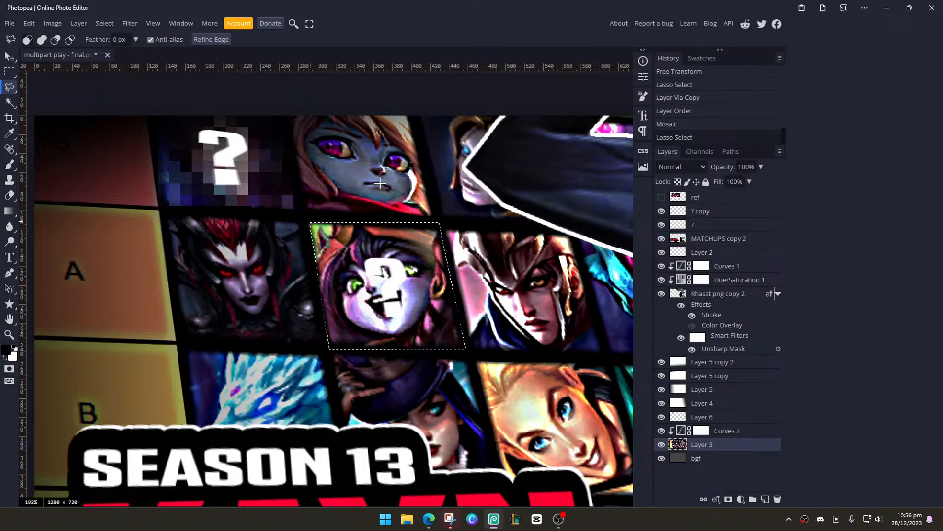
key("ctrl+j")
left_click_drag(716, 422, 720, 421)
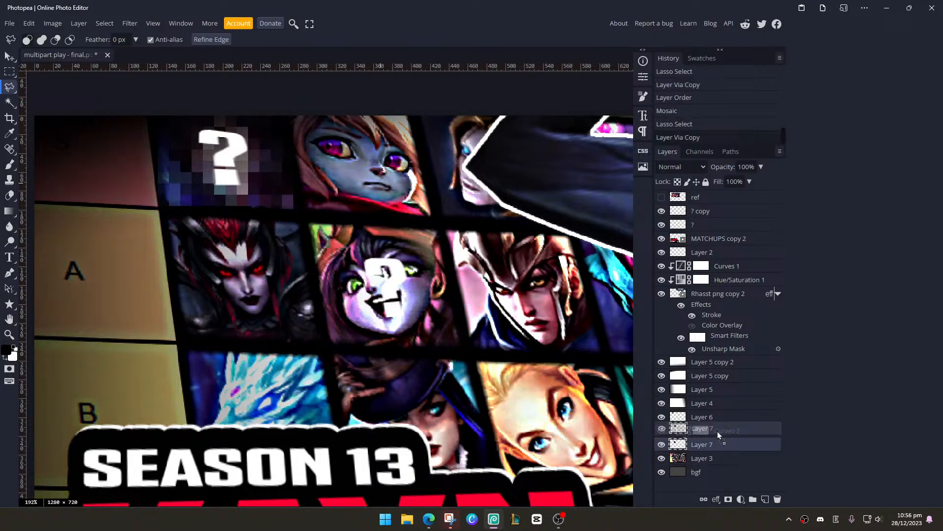
Try a Mosaic filter with a 9 px cell size on the portrait copy in Layer 7, and undo it
left_click(130, 24)
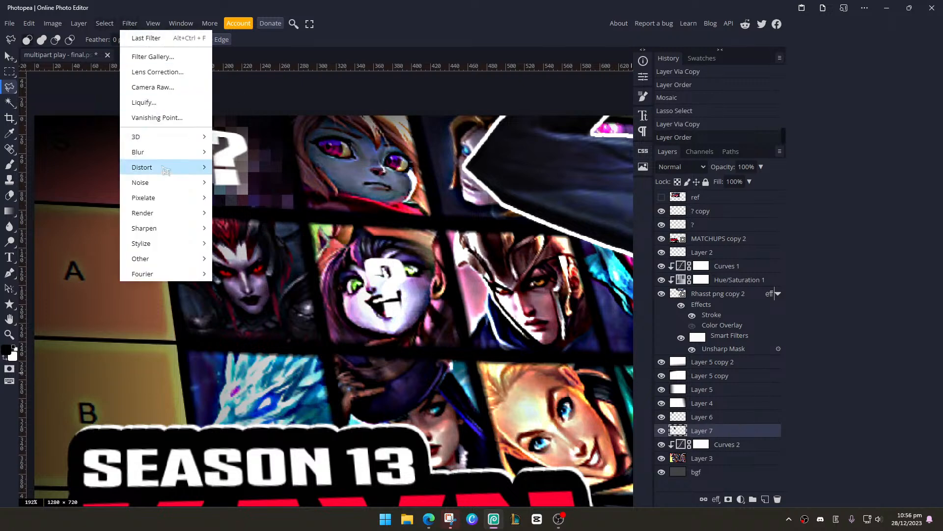
mouse_move(186, 197)
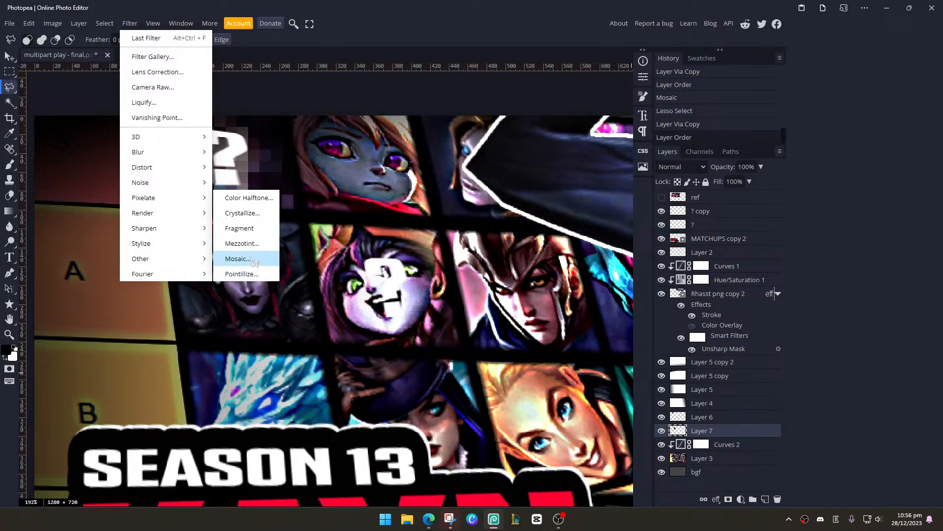
left_click(256, 259)
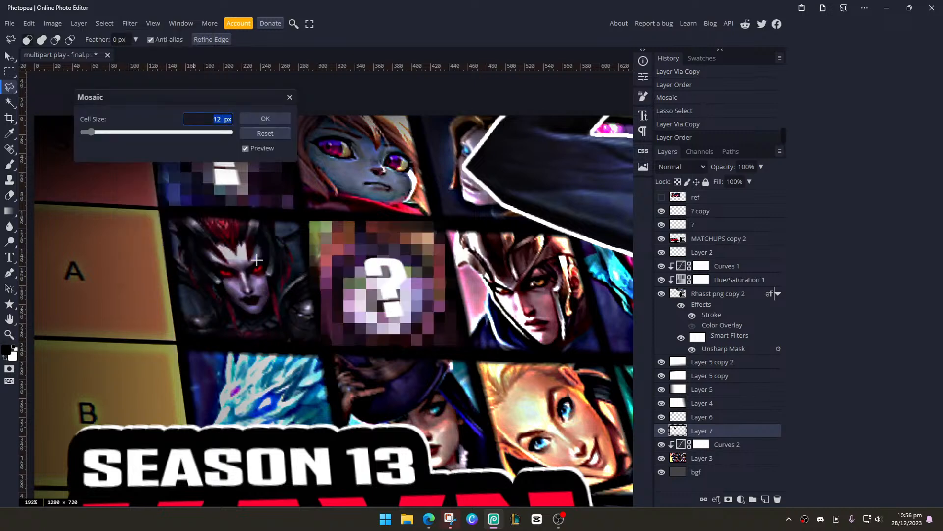
left_click_drag(96, 138, 93, 136)
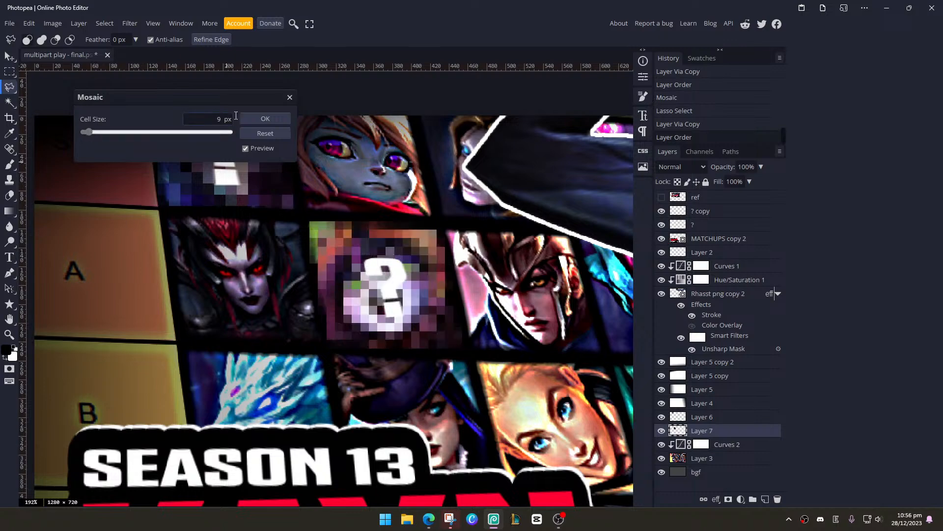
left_click(264, 121)
scroll(248, 167, "down", 4)
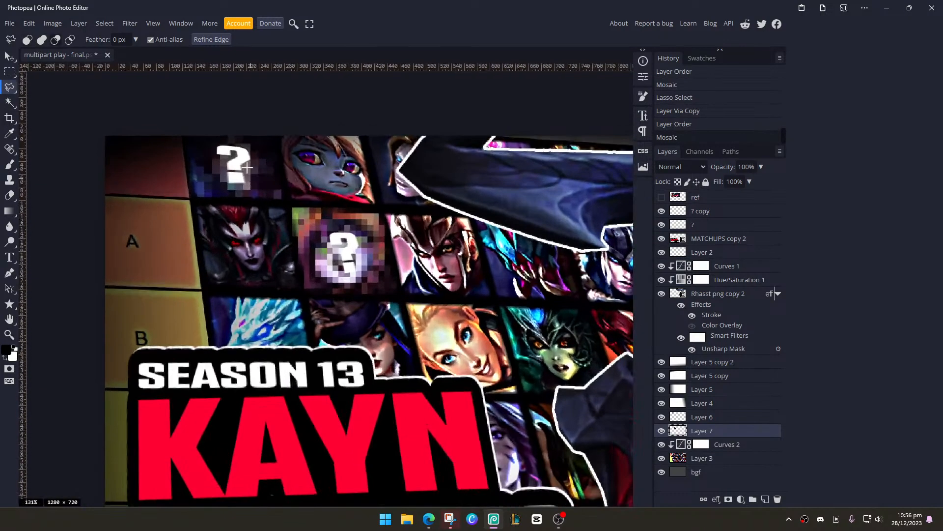
key("ctrl+z")
Try the Pointillize filter and the Mezzotint filter on Layer 7, cancelling both previews
left_click(129, 23)
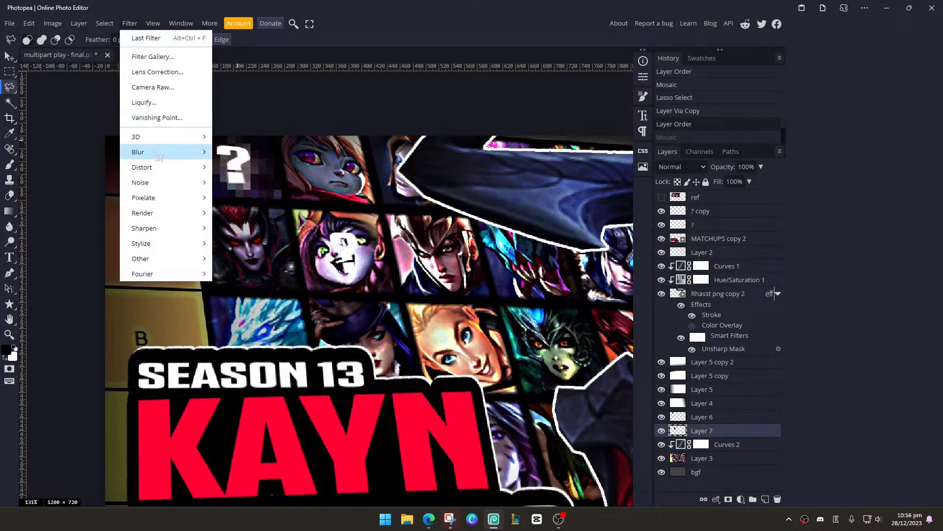
mouse_move(194, 199)
left_click(259, 273)
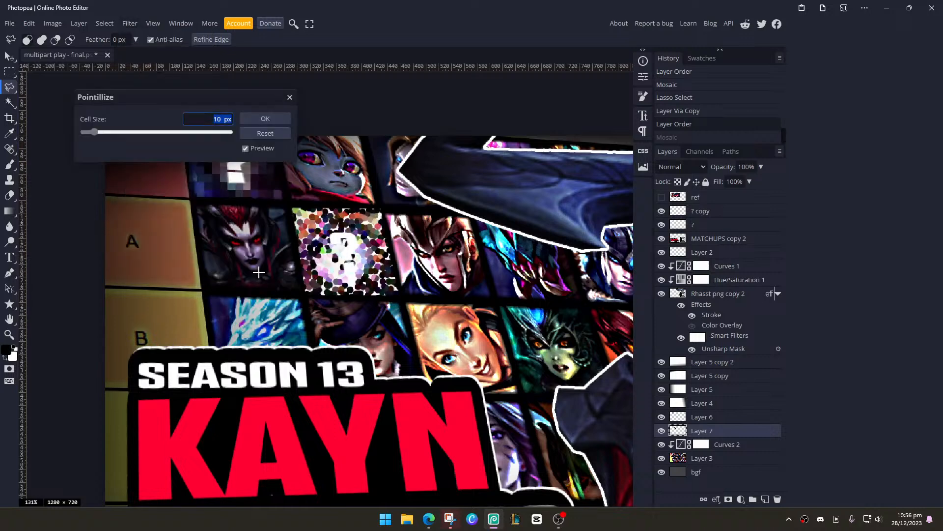
left_click(290, 98)
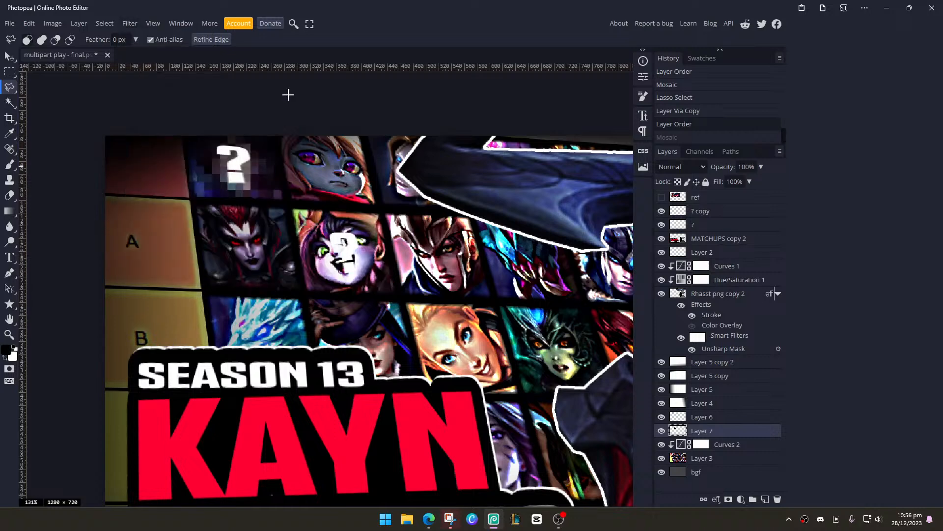
left_click(130, 23)
mouse_move(173, 198)
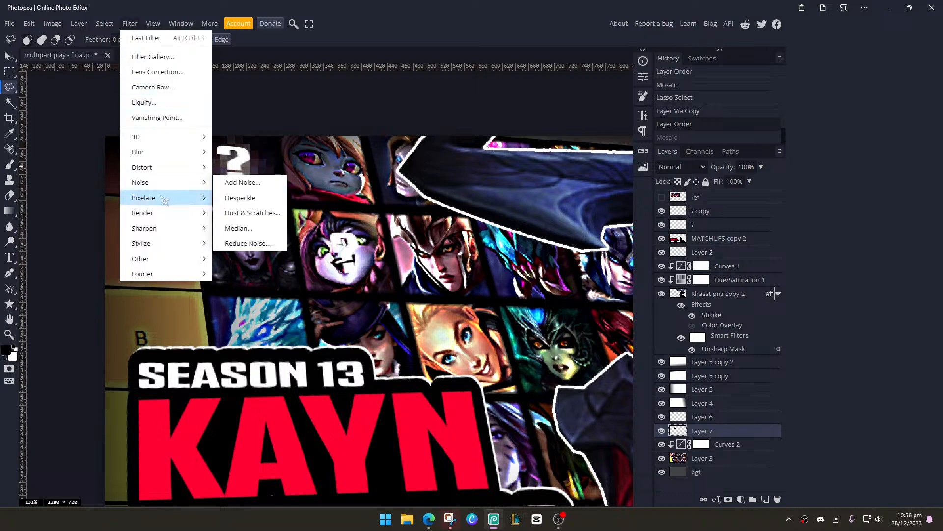
left_click(244, 243)
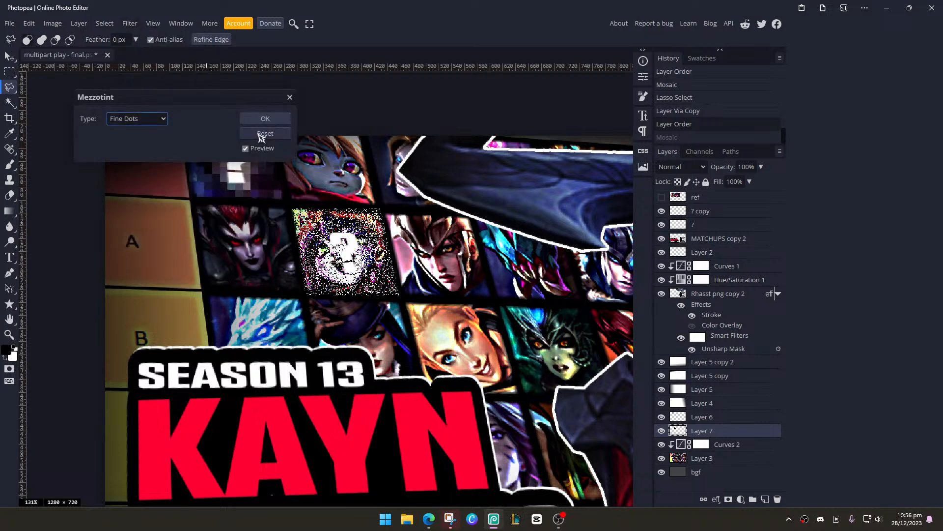
left_click(290, 97)
Pixelate the portrait copy on Layer 7 with a Mosaic filter using an 11 px cell size
left_click(131, 24)
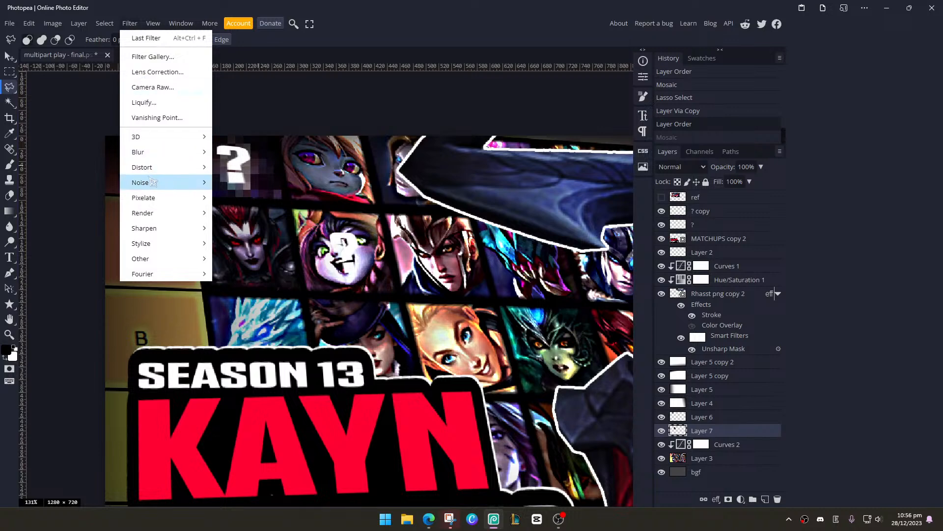
mouse_move(157, 200)
left_click(250, 258)
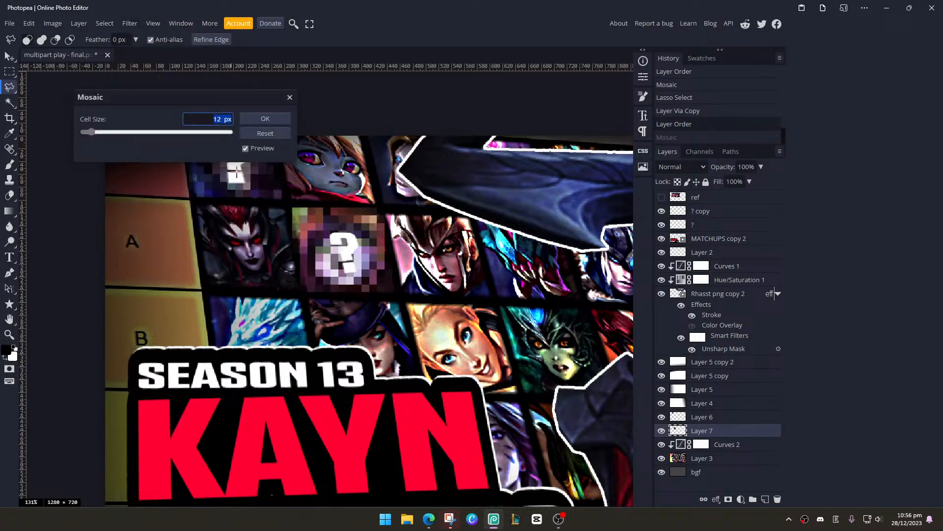
left_click_drag(111, 133, 94, 137)
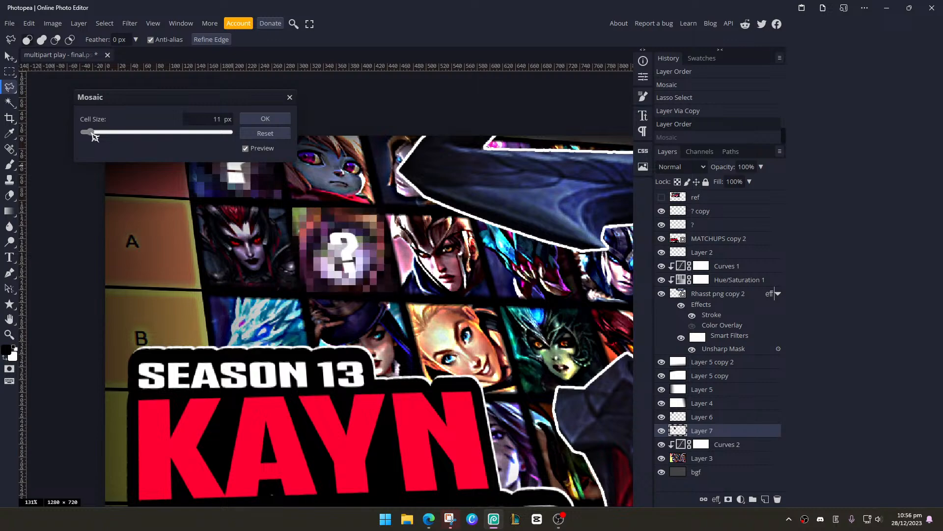
scroll(270, 230, "down", 4)
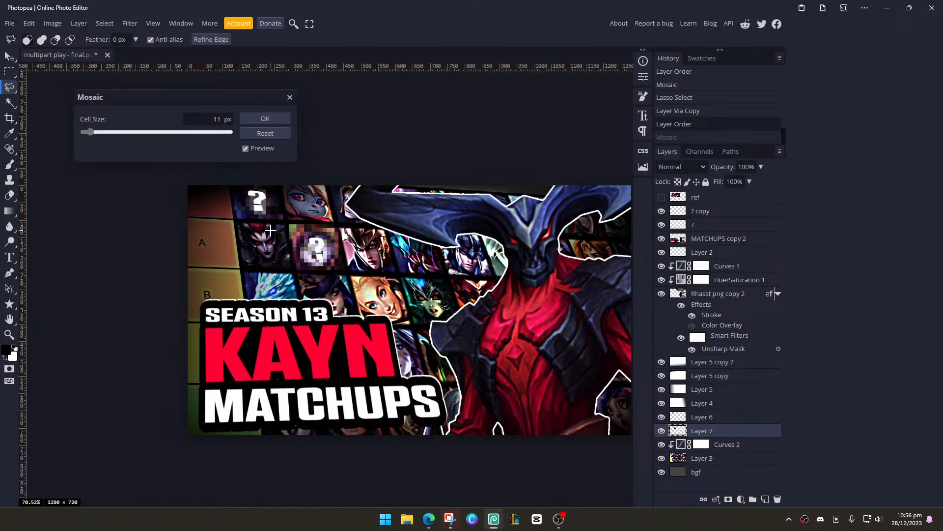
key("Return")
Show the ref layer to compare it with the thumbnail, hide it again and review the whole composition
left_click(662, 198)
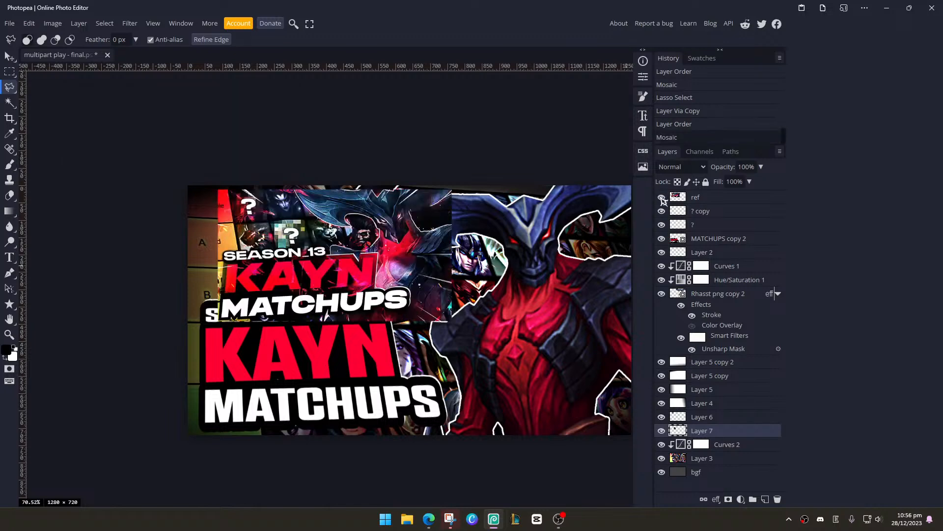
left_click(661, 198)
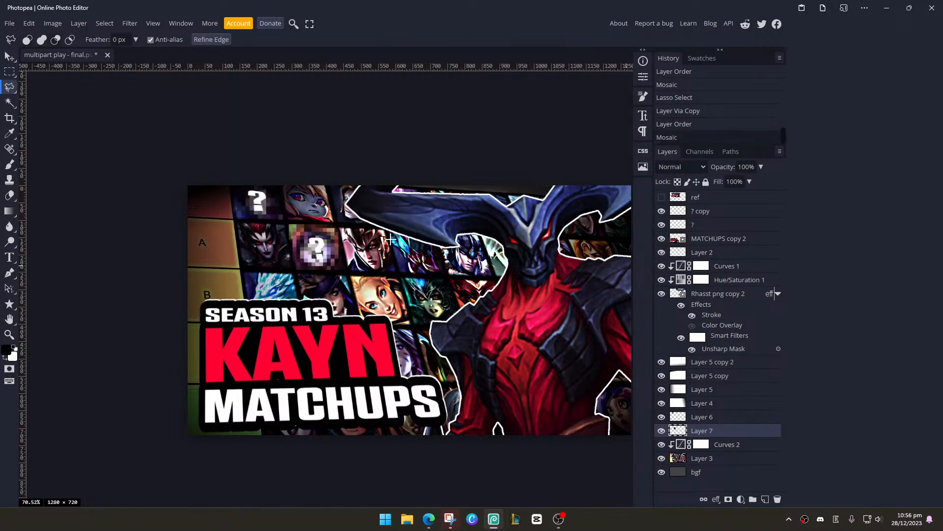
scroll(451, 246, "down", 3)
scroll(452, 246, "up", 1)
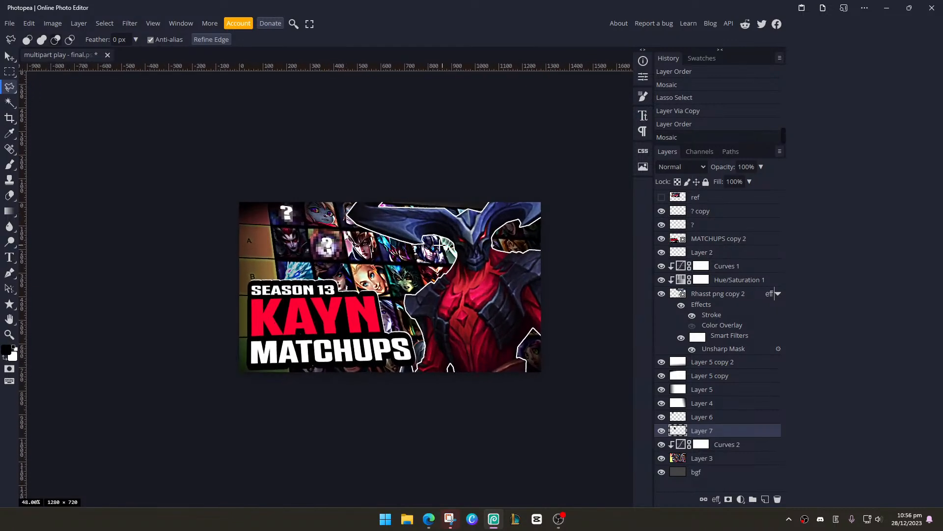
Close the Snipping Tool, switch to the browser and search Google Images for "speed vector line"
key("alt+Tab")
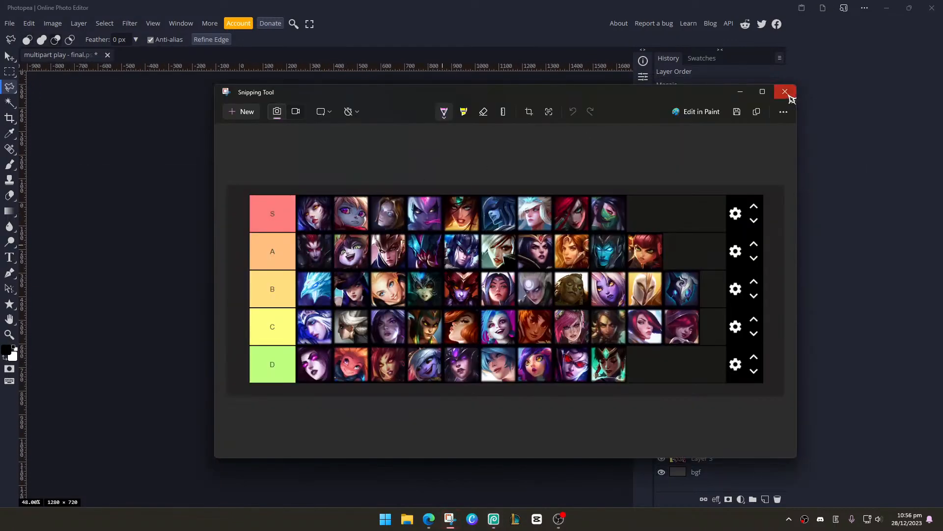
left_click(785, 92)
key("alt+Tab")
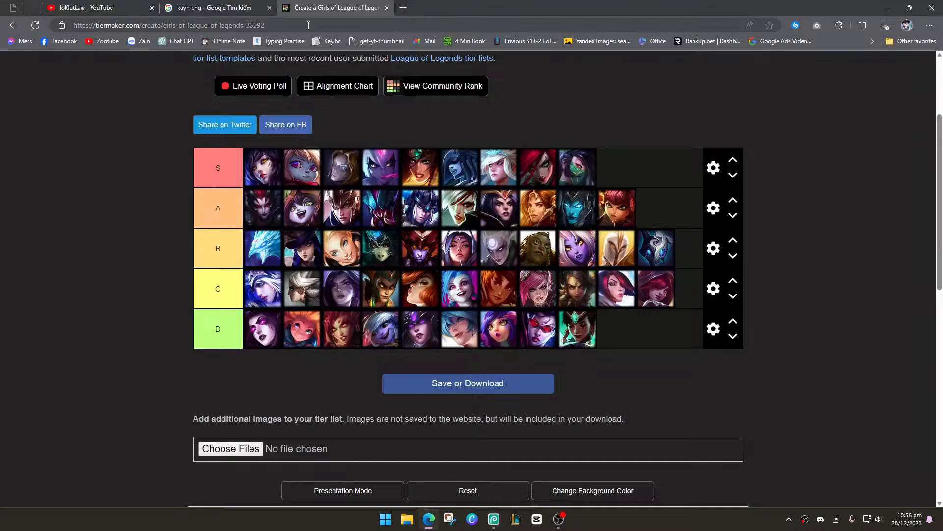
left_click(309, 25)
type("speed ve")
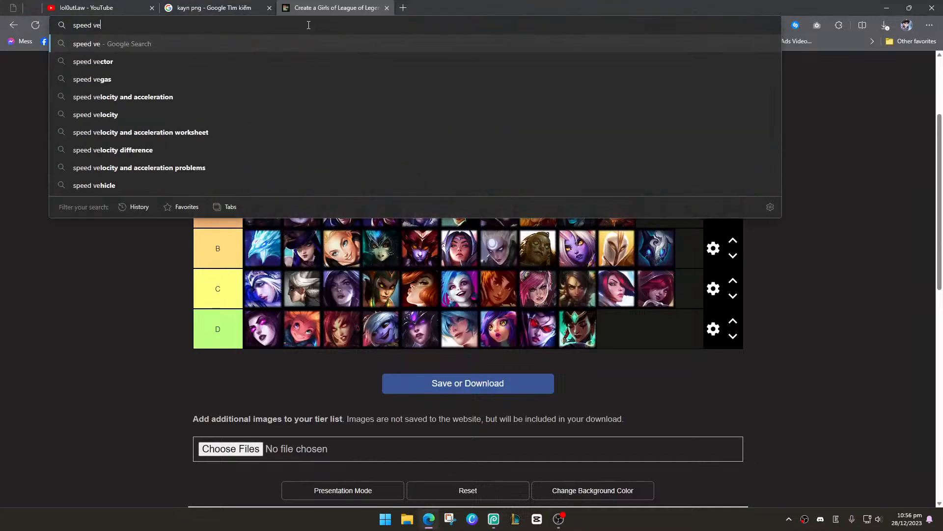
type("ctor line")
key("Return")
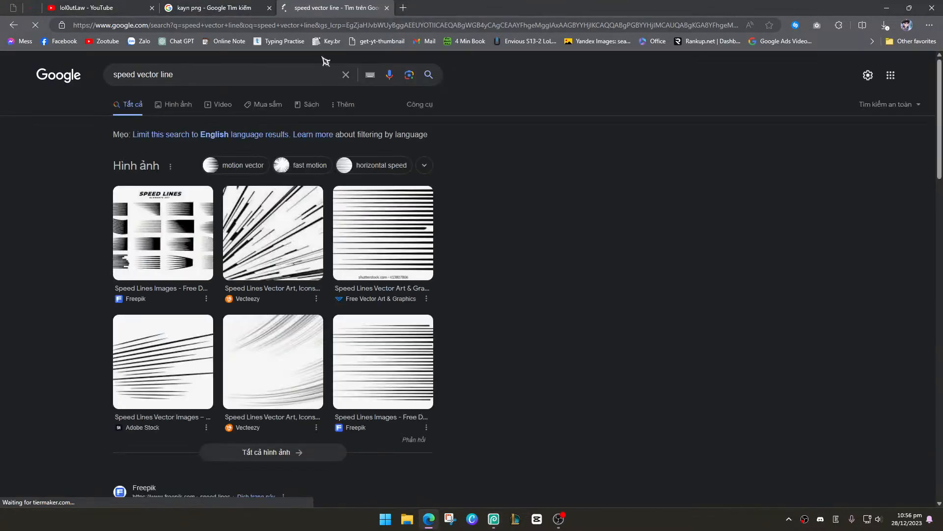
left_click(173, 104)
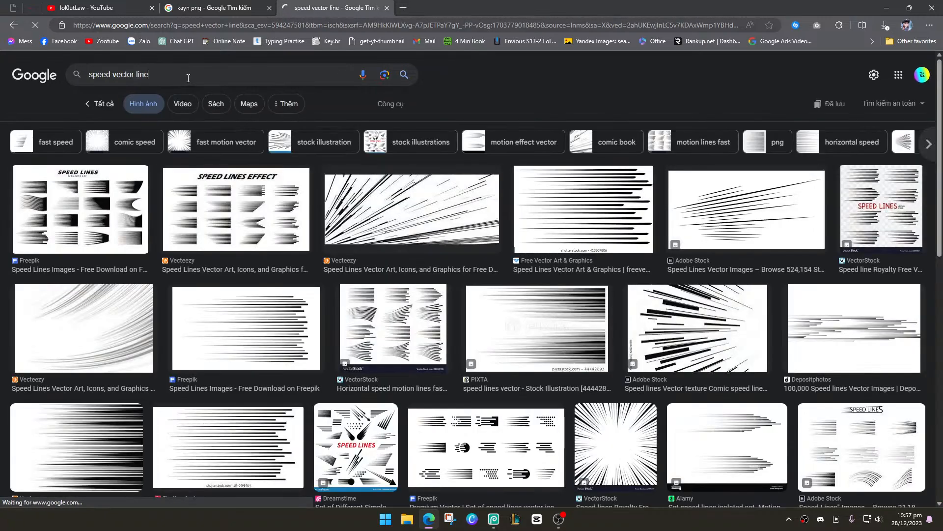
left_click(187, 77)
Preview the radial VectorStock "Speed lines" image, check the ref layer in Photopea for comparison and return to the browser results
left_click(621, 445)
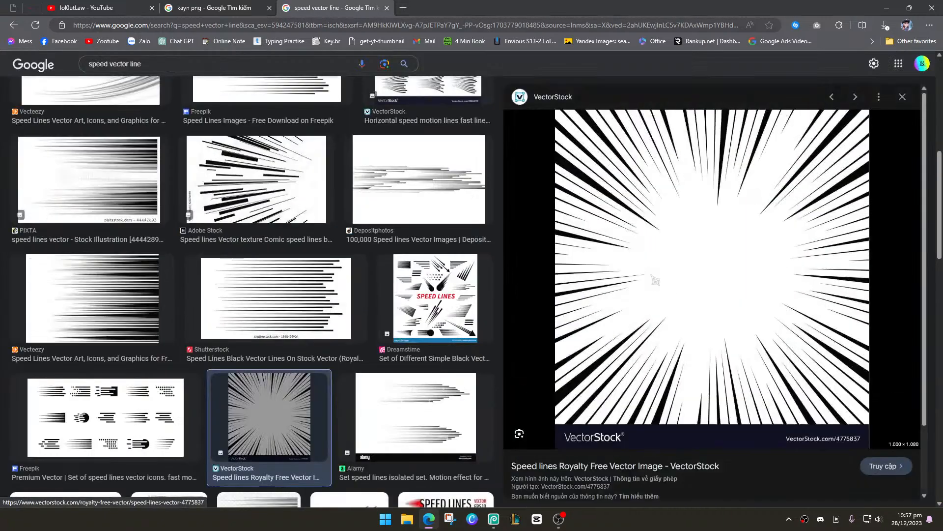
key("alt+Tab")
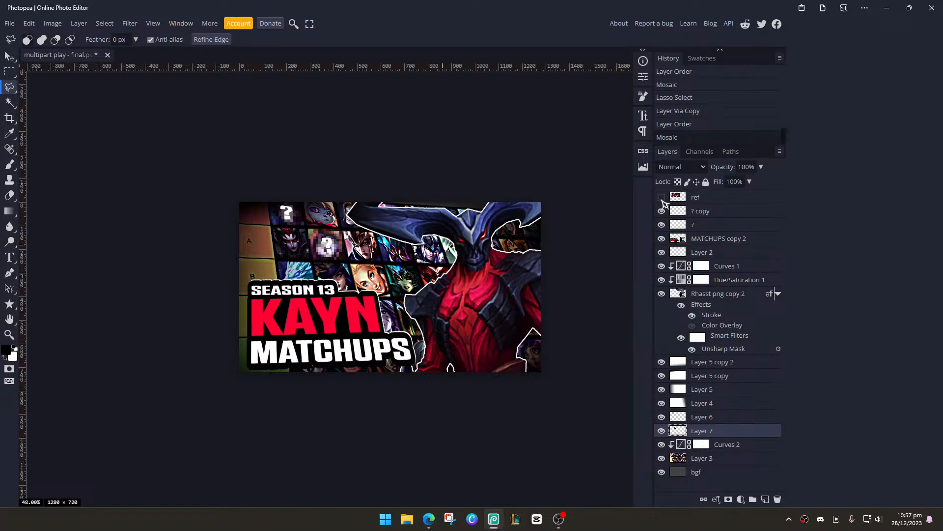
left_click(661, 197)
left_click(661, 197)
key("alt+Tab")
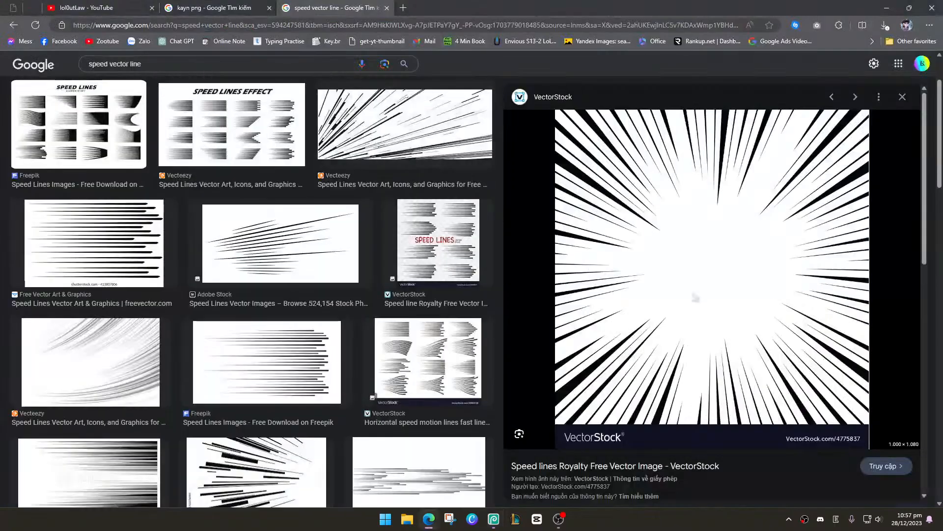
Preview the VectorStock "Radial lines concept speed movement" and "Comic book action lines speed manga frame" images and browse related speed line graphics
scroll(709, 301, "down", 5)
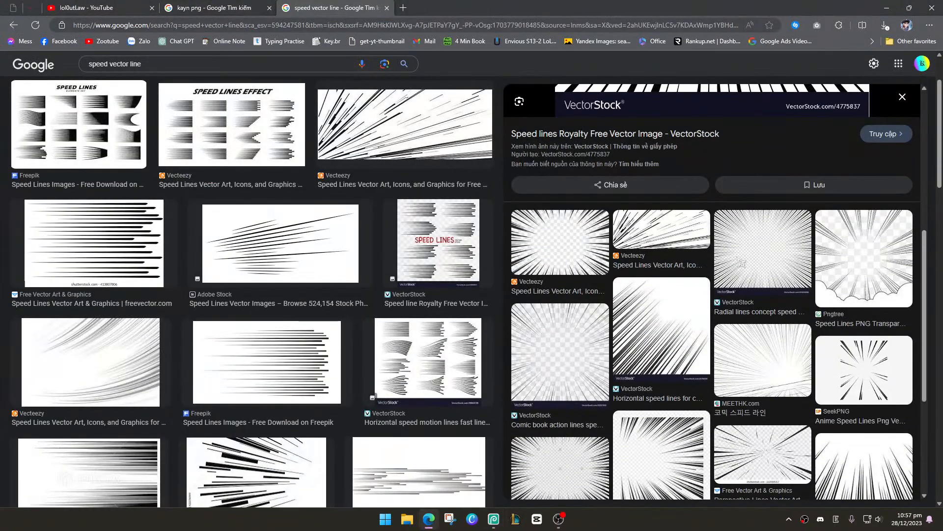
left_click(748, 261)
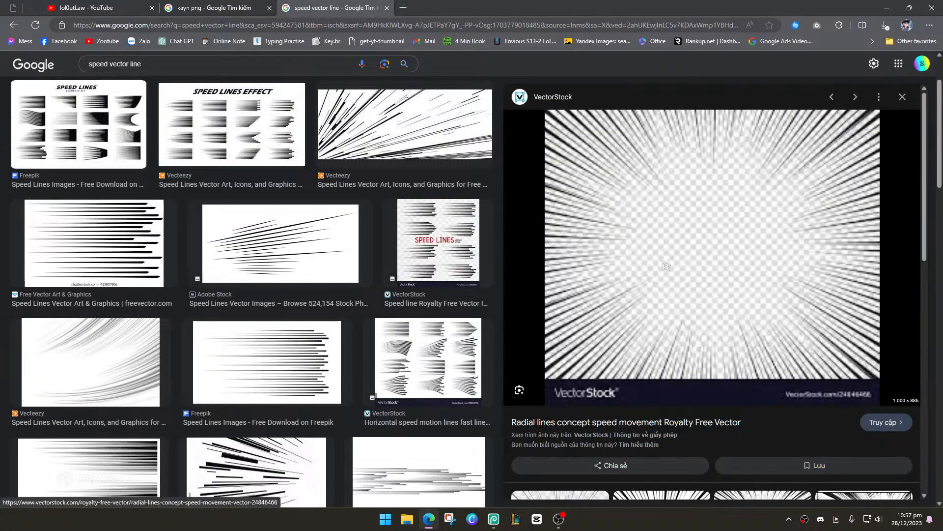
scroll(677, 275, "down", 5)
left_click(641, 275)
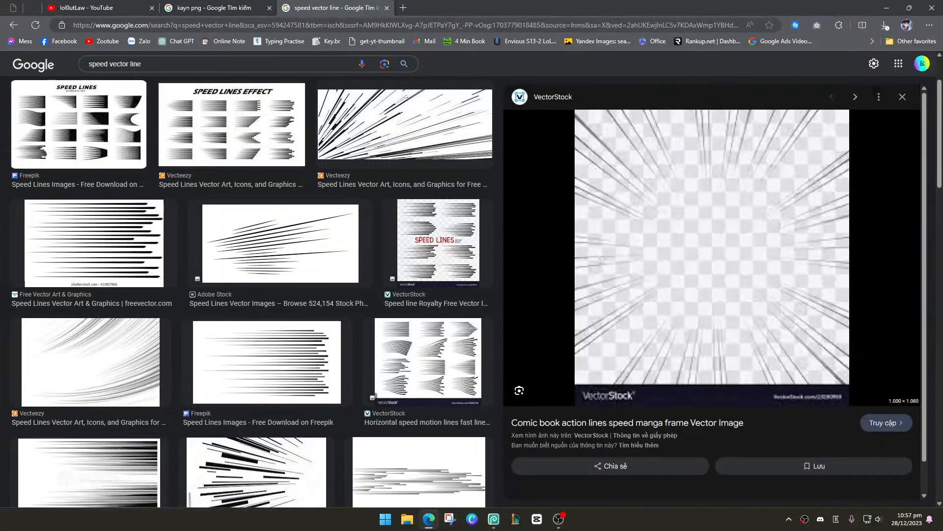
scroll(681, 231, "down", 5)
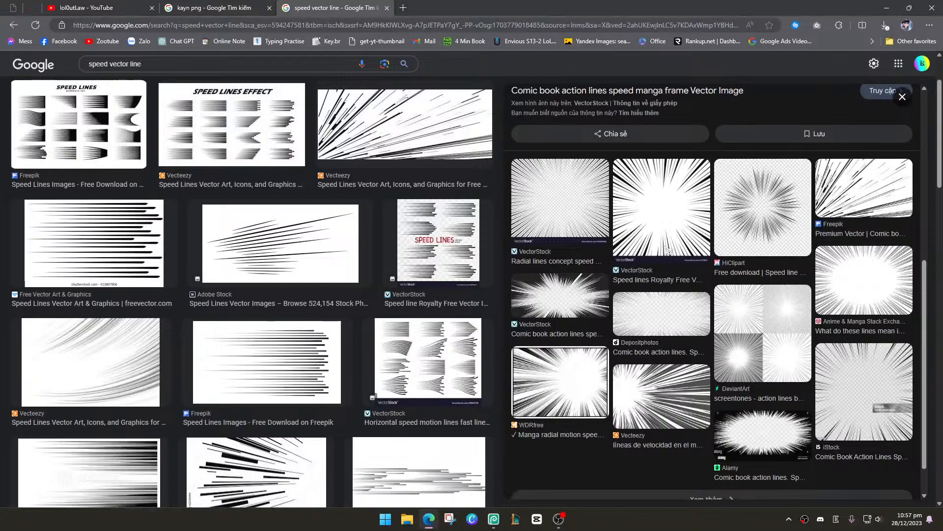
scroll(389, 279, "down", 3)
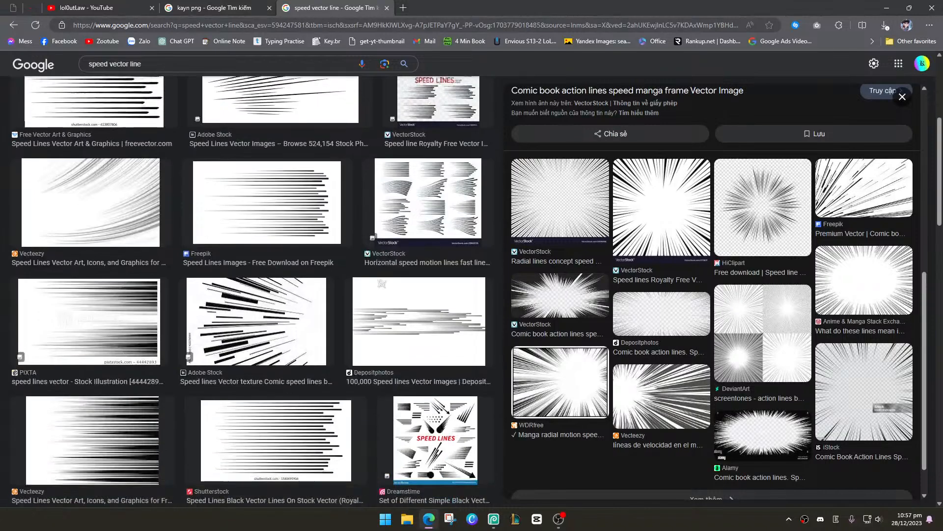
scroll(594, 297, "up", 6)
Switch to Photopea, show the ref layer briefly to compare it with the thumbnail, hide it again and return to the browser
right_click(642, 281)
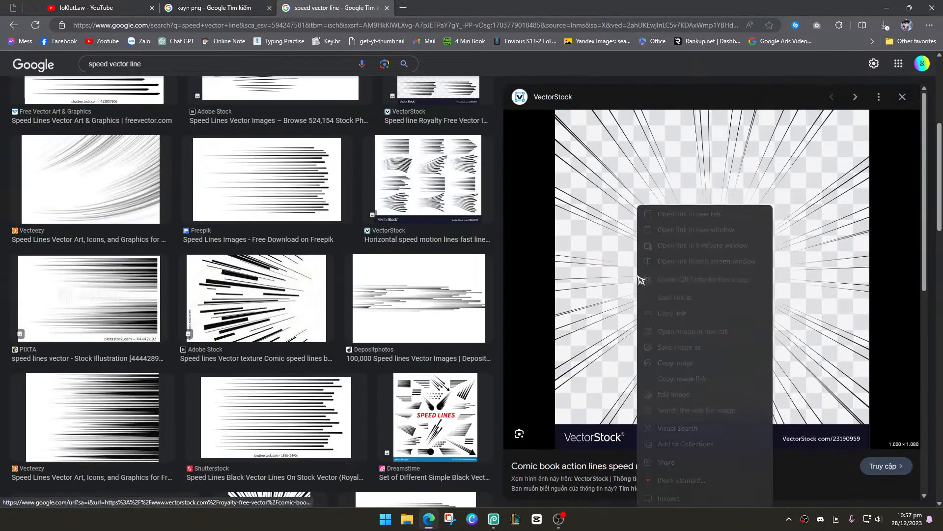
left_click(648, 298)
key("alt+Tab")
left_click(661, 197)
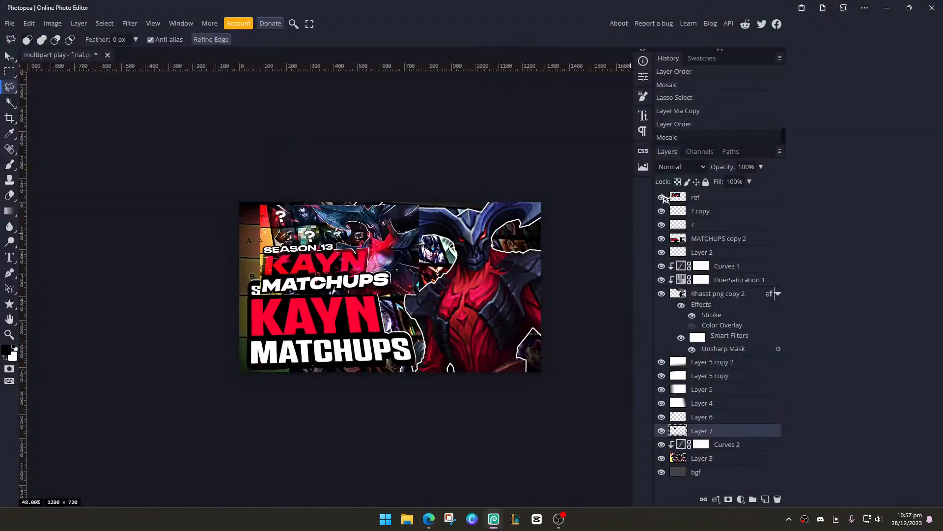
left_click(661, 197)
key("alt+Tab")
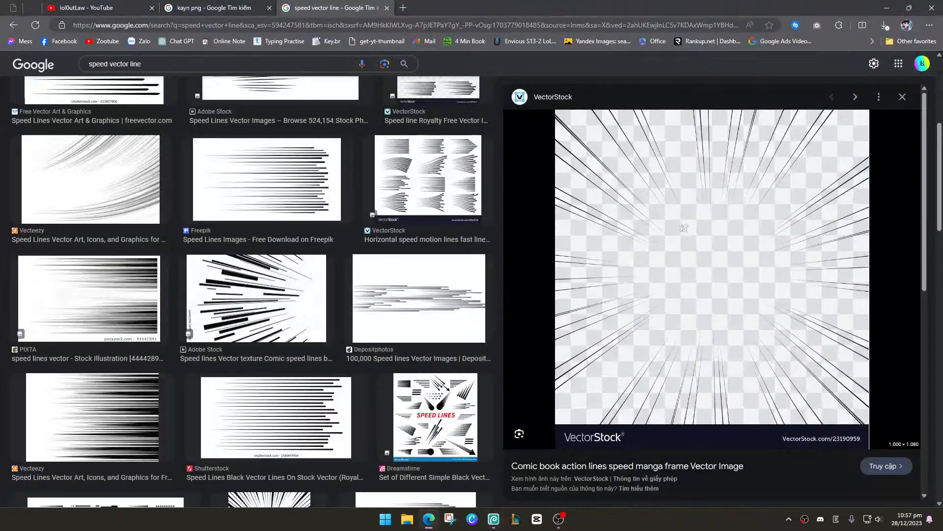
Try pasting a copy of the VectorStock manga frame speed lines image above the ref layer in the Photopea thumbnail, and undo it
right_click(682, 260)
left_click(697, 363)
key("alt+Tab")
scroll(366, 295, "down", 2)
left_click(700, 204)
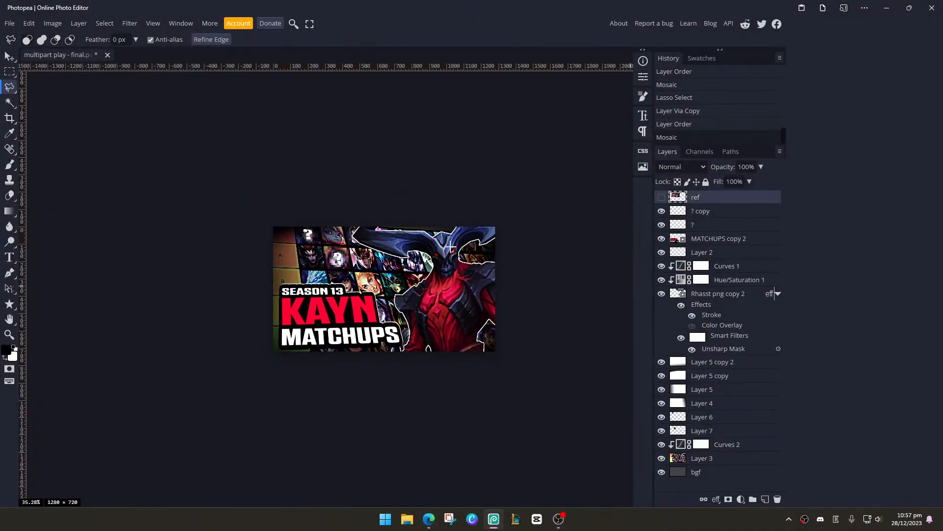
key("ctrl+v")
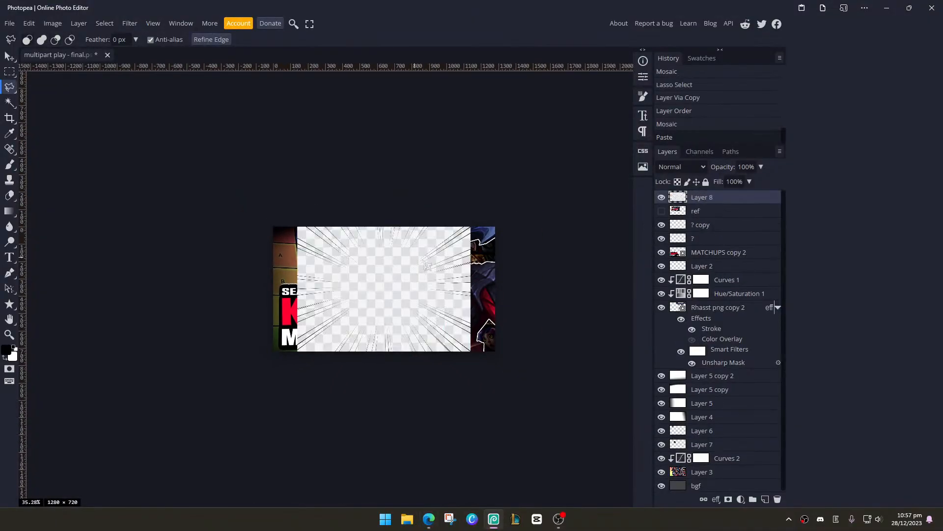
key("z")
key("alt+Tab")
key("Escape")
key("ctrl+z")
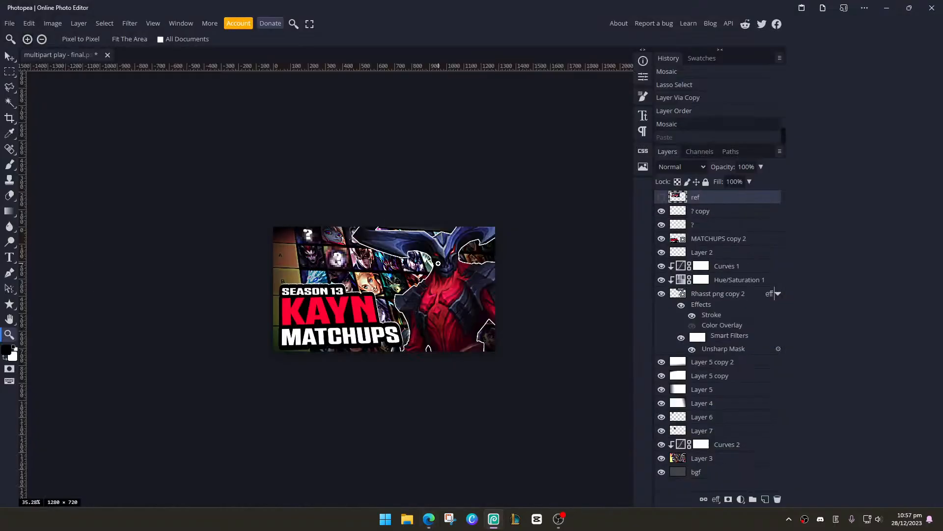
Copy the VectorStock manga frame image from the browser results again and open the remove.bg upload page in a new tab
key("alt+Tab")
right_click(701, 263)
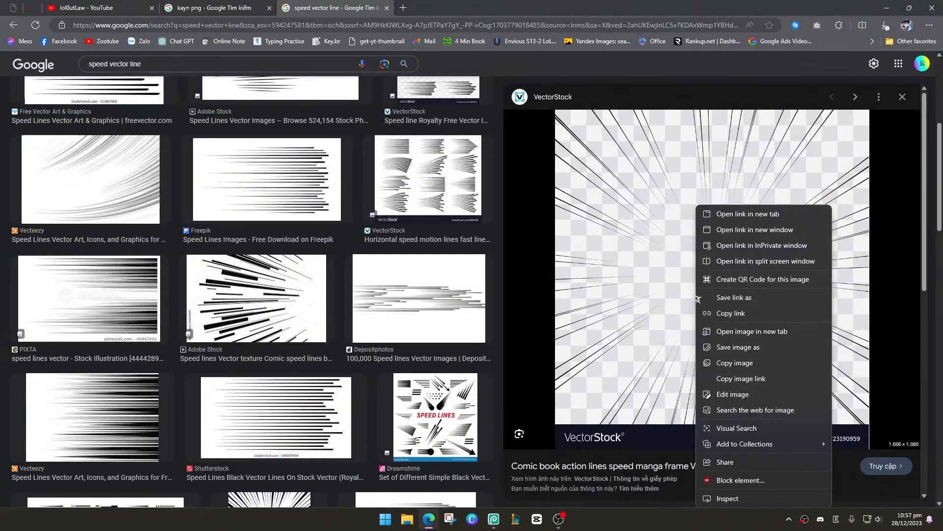
left_click(717, 363)
left_click(404, 8)
type("re")
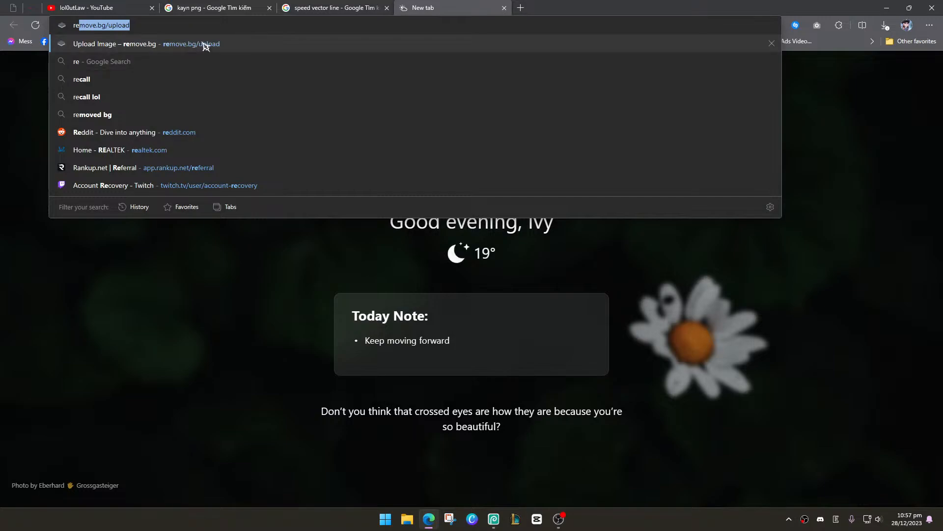
left_click(206, 45)
Browse more speed line results and paste the copied manga frame image into remove.bg to strip its background
left_click(329, 5)
scroll(314, 276, "down", 15)
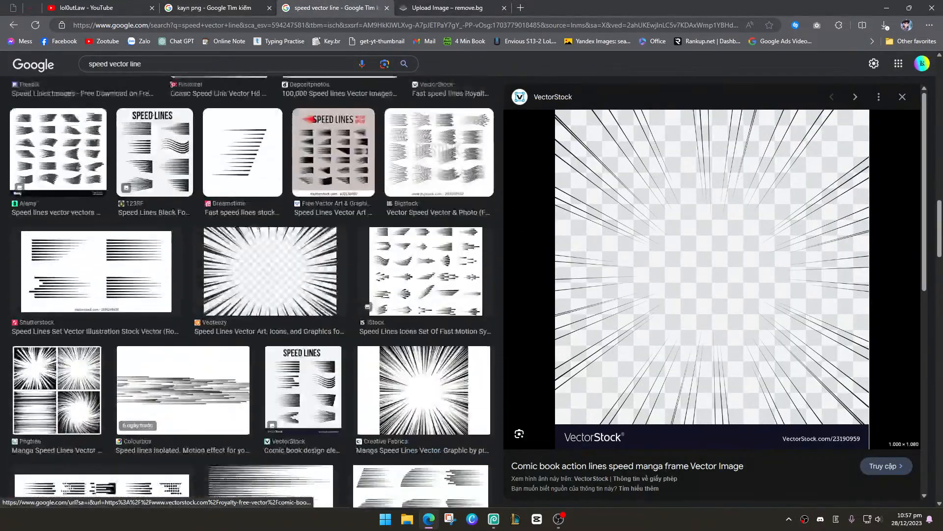
scroll(713, 266, "down", 8)
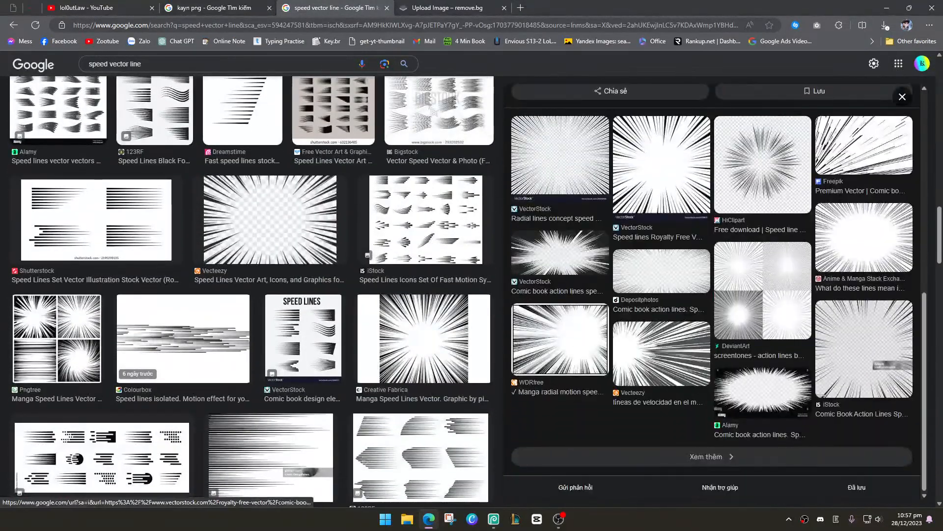
left_click(422, 5)
key("ctrl+v")
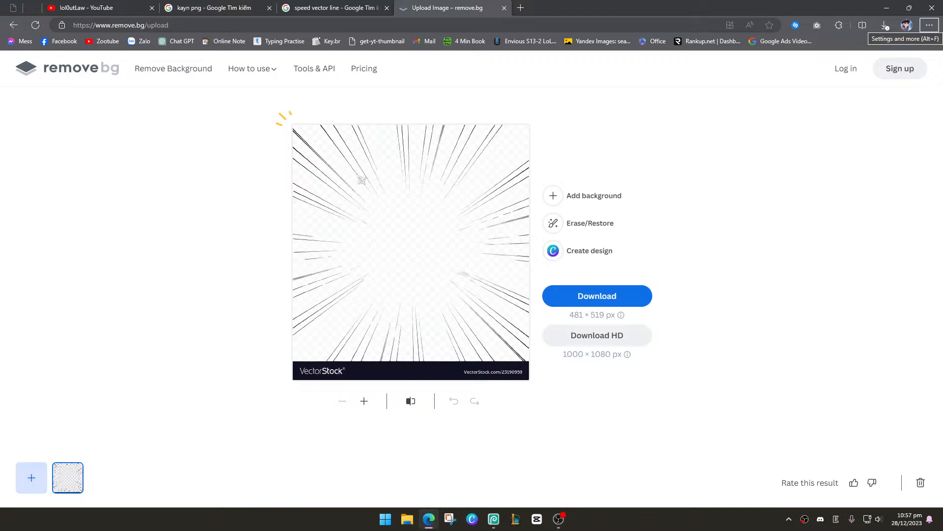
Compare the remove.bg cutout with the original image, try pasting the cutout into the Photopea thumbnail, and undo the paste
left_click(327, 8)
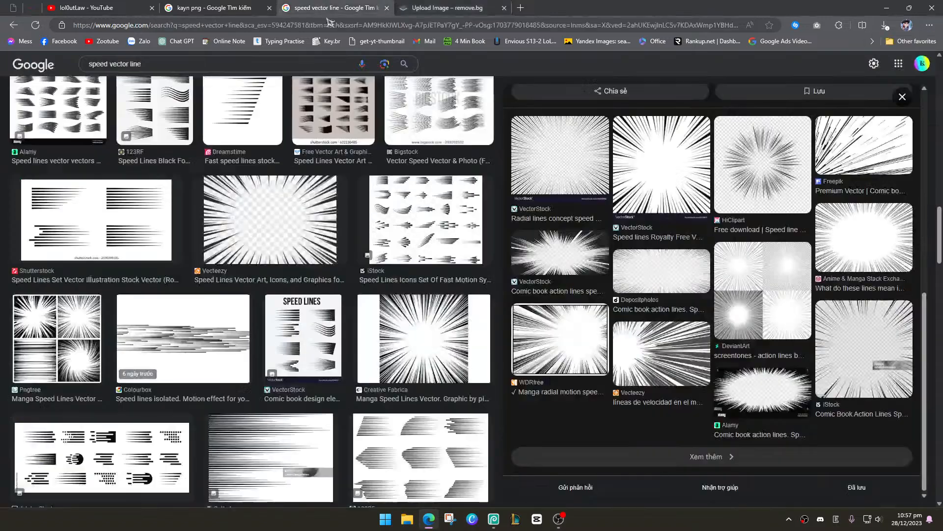
scroll(712, 236, "up", 9)
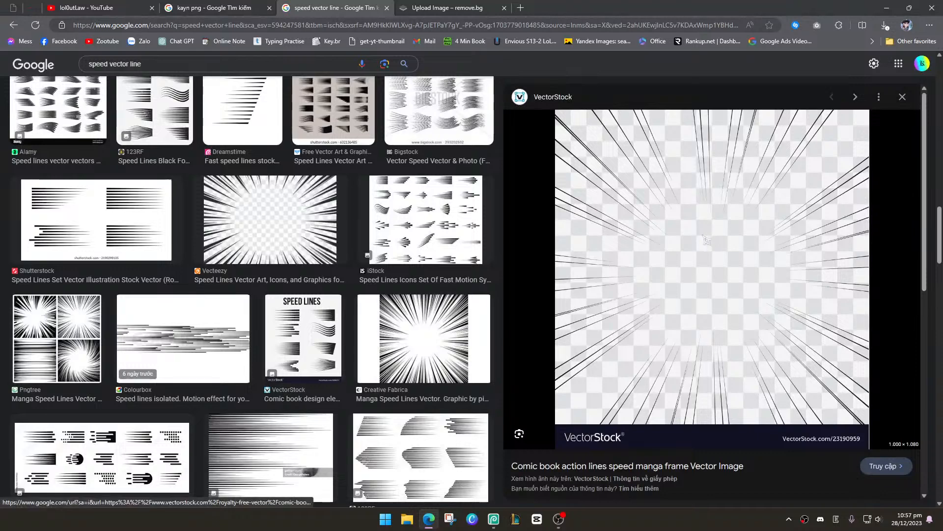
left_click(418, 9)
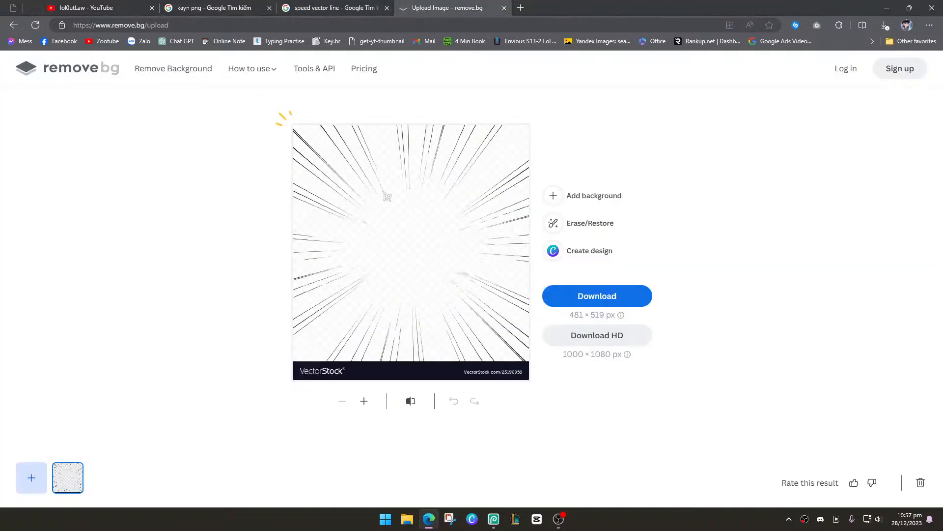
right_click(387, 196)
left_click(423, 216)
key("alt+Tab")
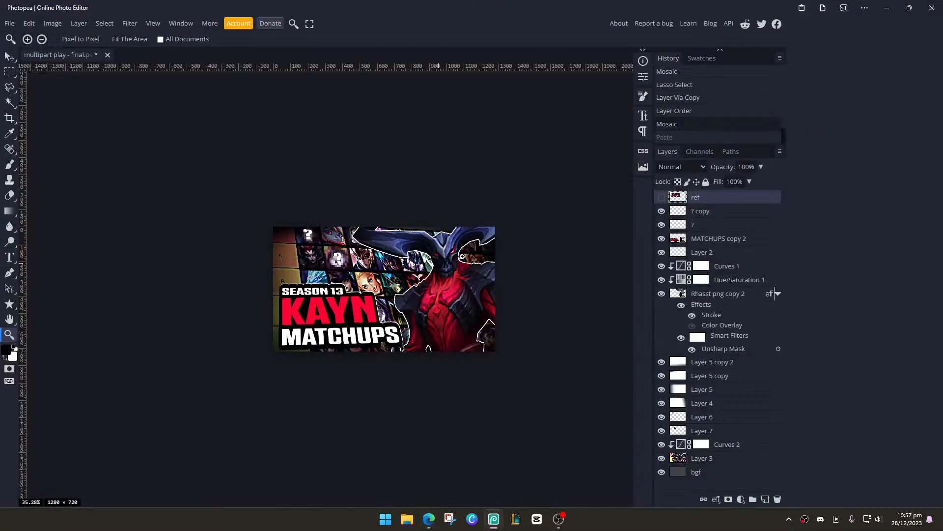
key("ctrl+v")
scroll(394, 289, "up", 10)
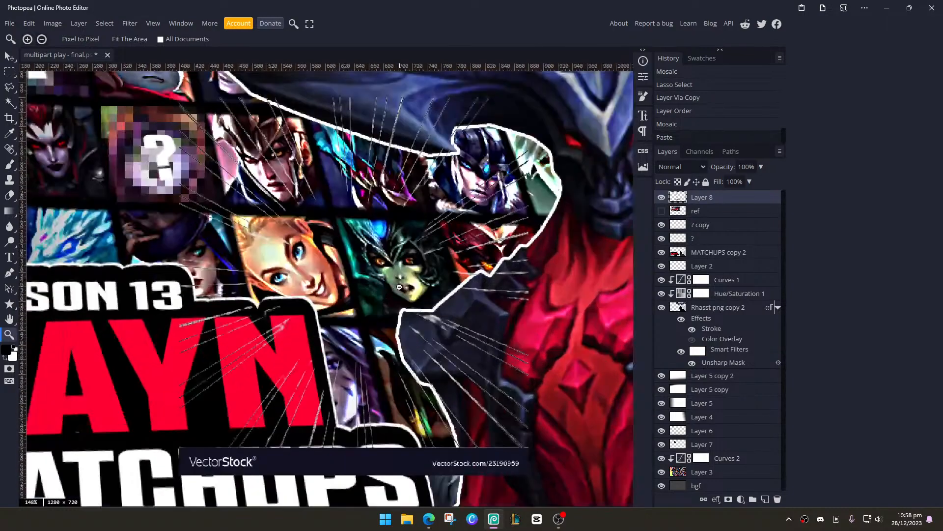
scroll(399, 287, "down", 8)
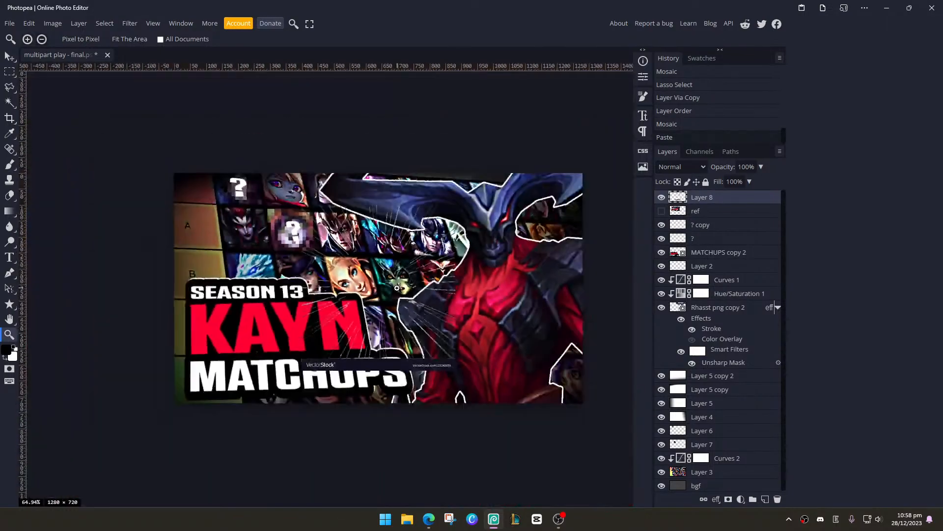
key("ctrl+z")
Return to the browser, close the remove.bg tab and search Google Images for "speed vector line png"
key("alt+Tab")
left_click(363, 4)
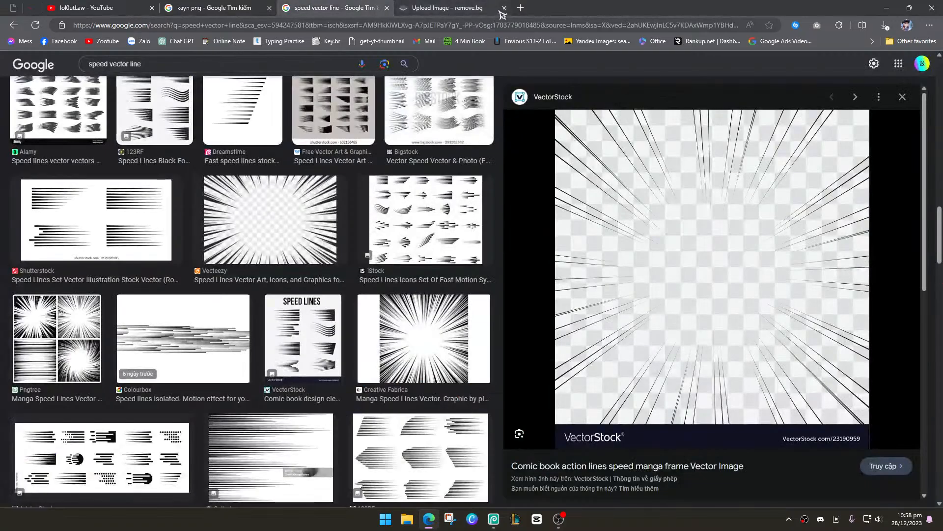
left_click(504, 7)
scroll(290, 254, "down", 3)
scroll(289, 253, "down", 3)
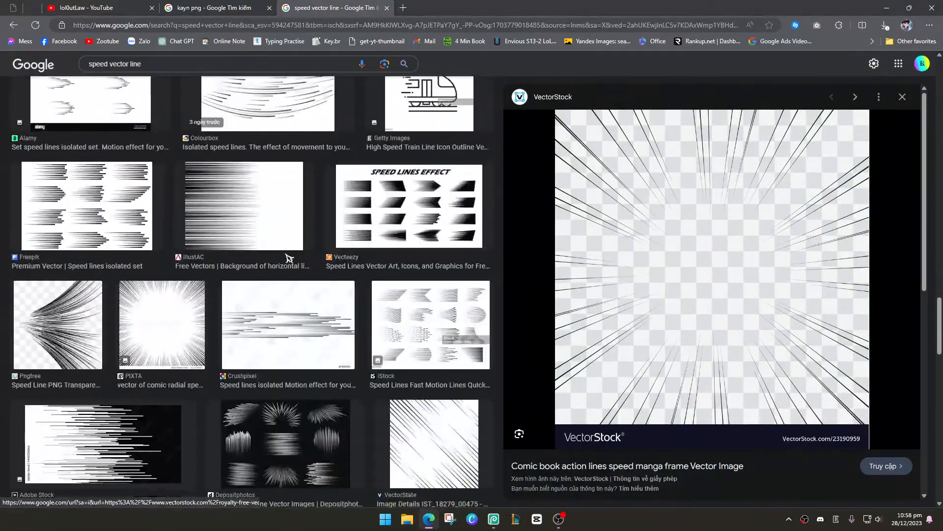
left_click(157, 65)
type("png")
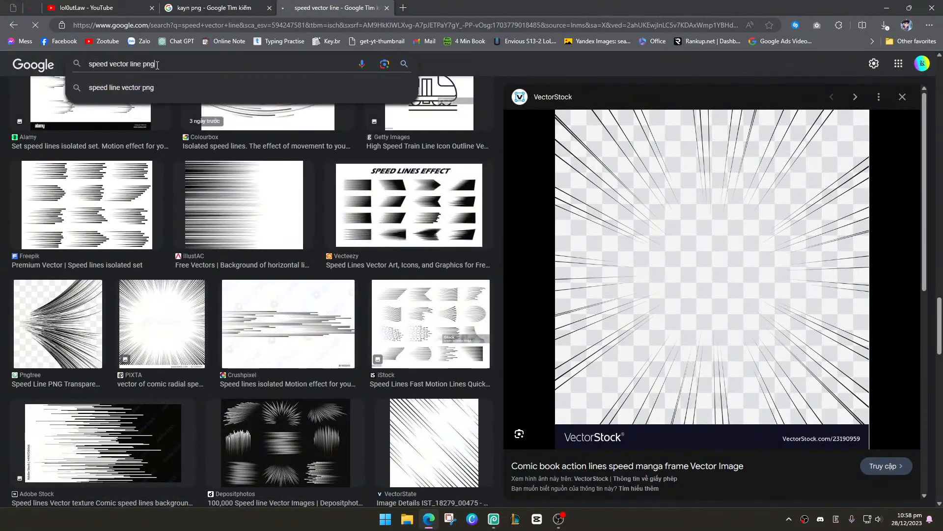
key("Return")
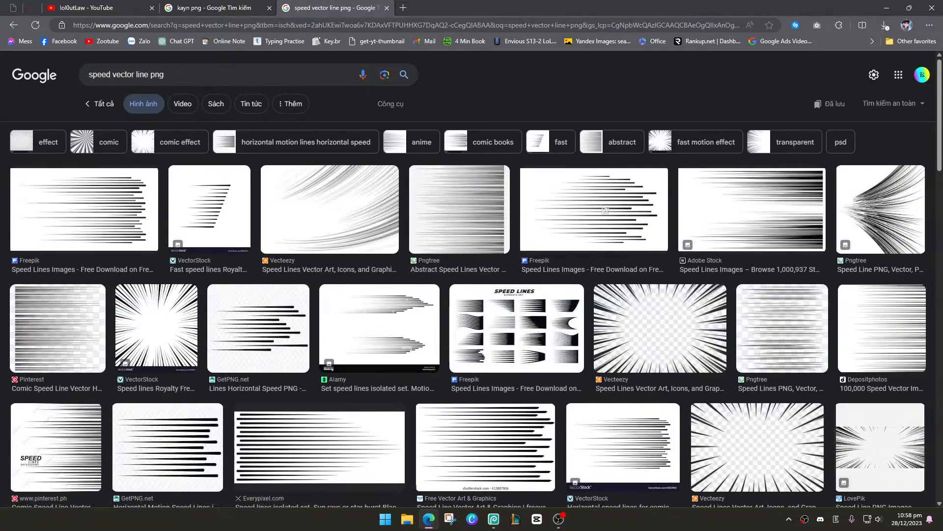
Try pasting the radial Vecteezy speed lines image into the Photopea thumbnail, undo the paste and return to the browser results
left_click(641, 314)
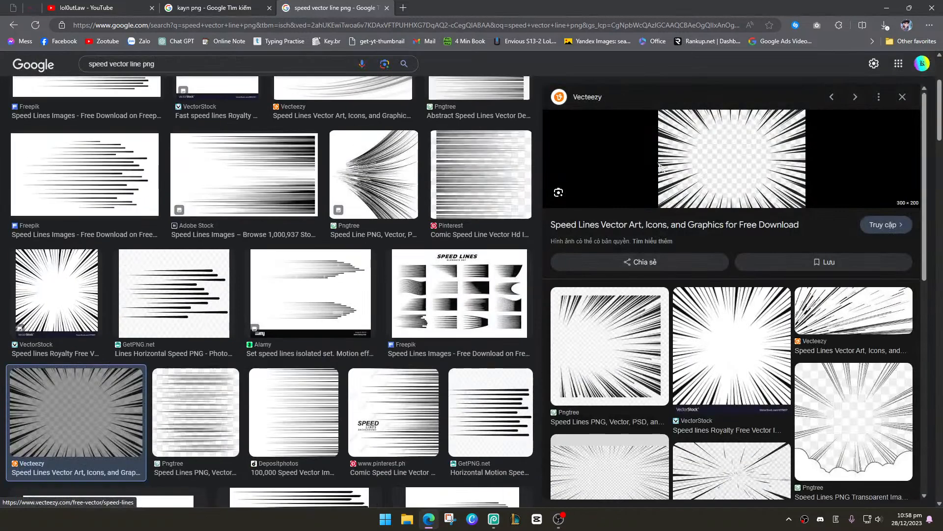
right_click(690, 170)
left_click(719, 315)
right_click(698, 140)
left_click(732, 298)
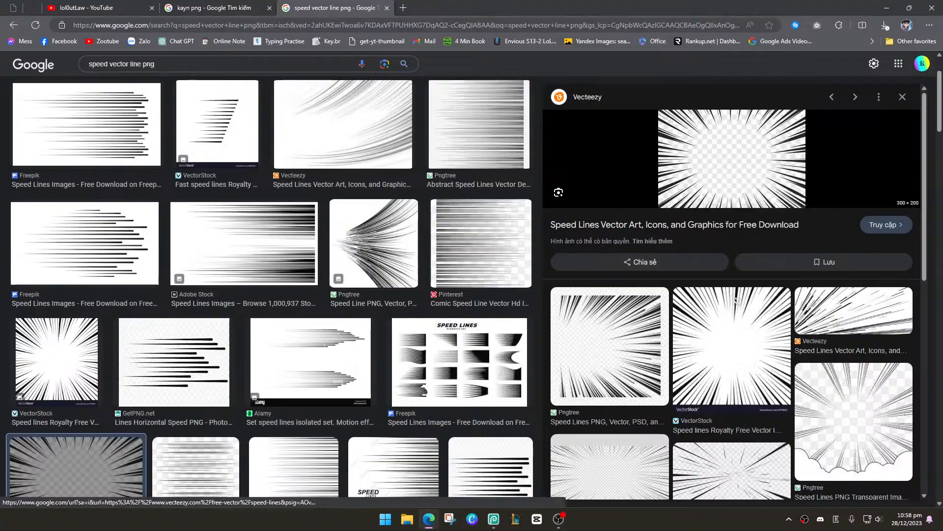
key("alt+Tab")
key("ctrl+v")
key("ctrl+z")
key("alt+Tab")
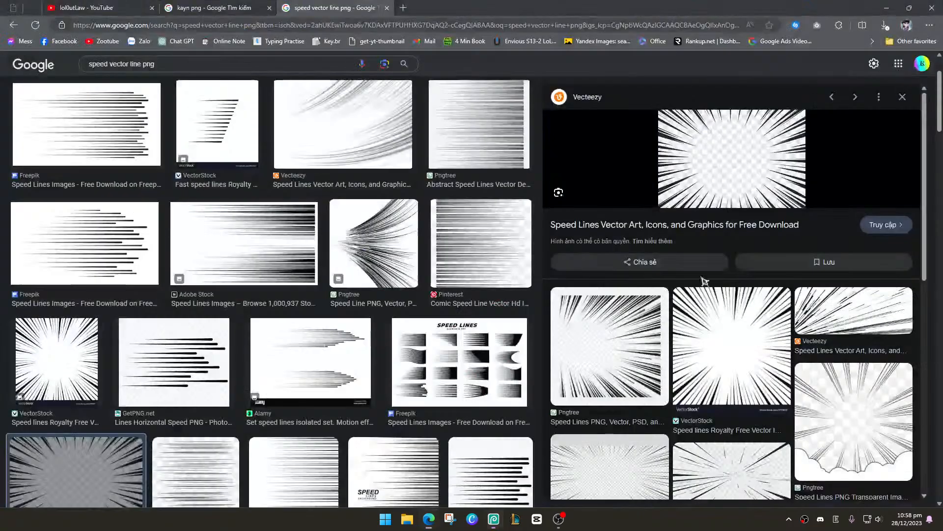
Browse the speed vector line results and related images, previewing several radial speed line graphics from Vecteezy and Pinterest
scroll(742, 287, "down", 3)
scroll(270, 290, "down", 7)
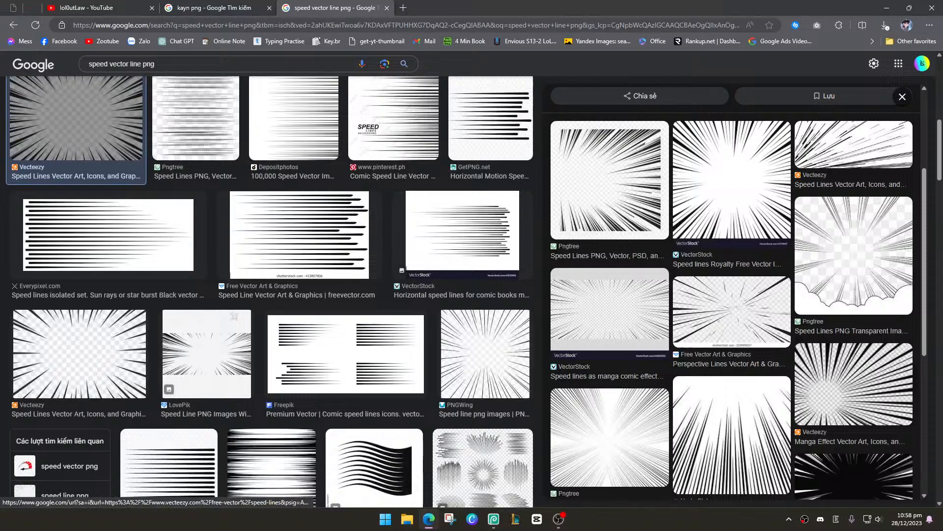
left_click(122, 322)
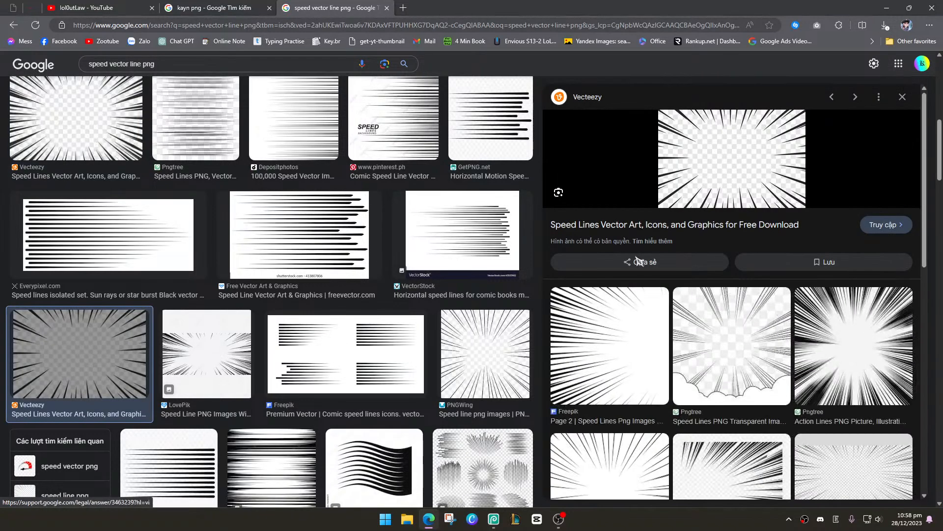
scroll(666, 256, "down", 3)
scroll(197, 236, "down", 7)
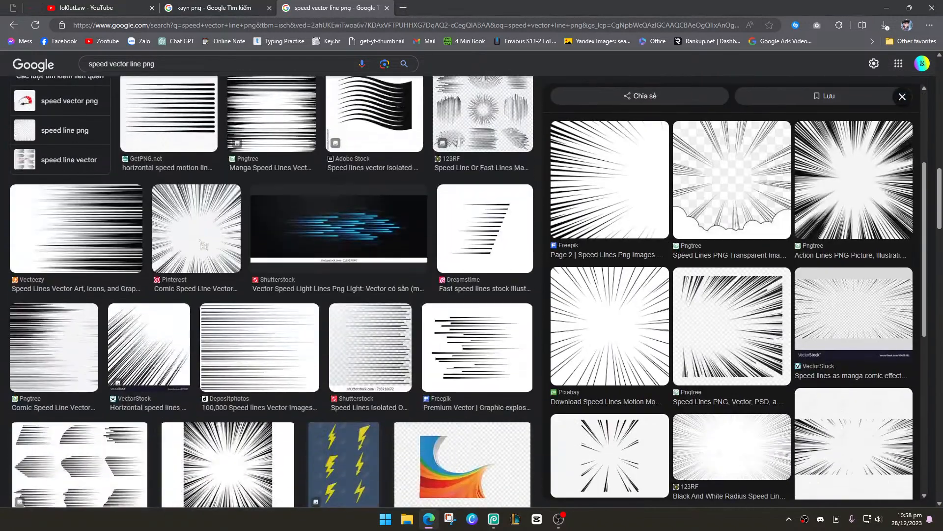
left_click(197, 229)
scroll(402, 223, "down", 7)
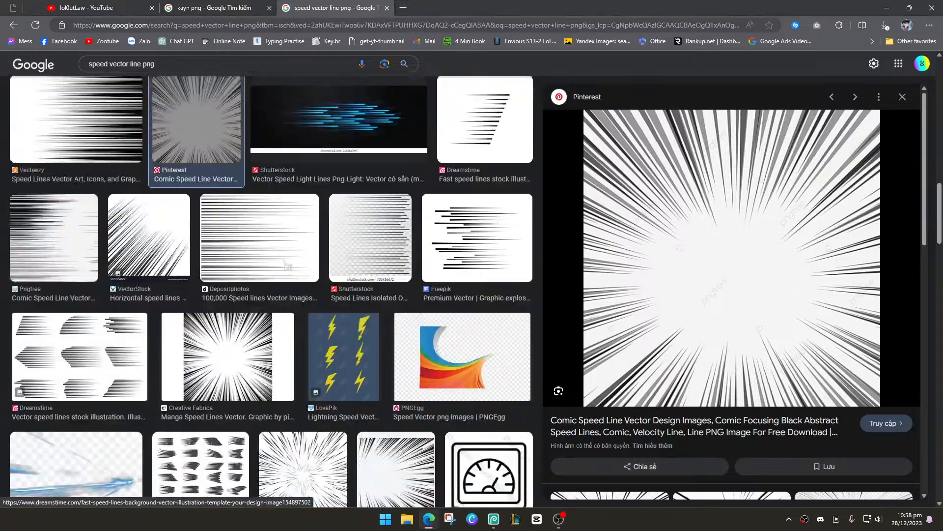
left_click(402, 222)
scroll(401, 222, "down", 4)
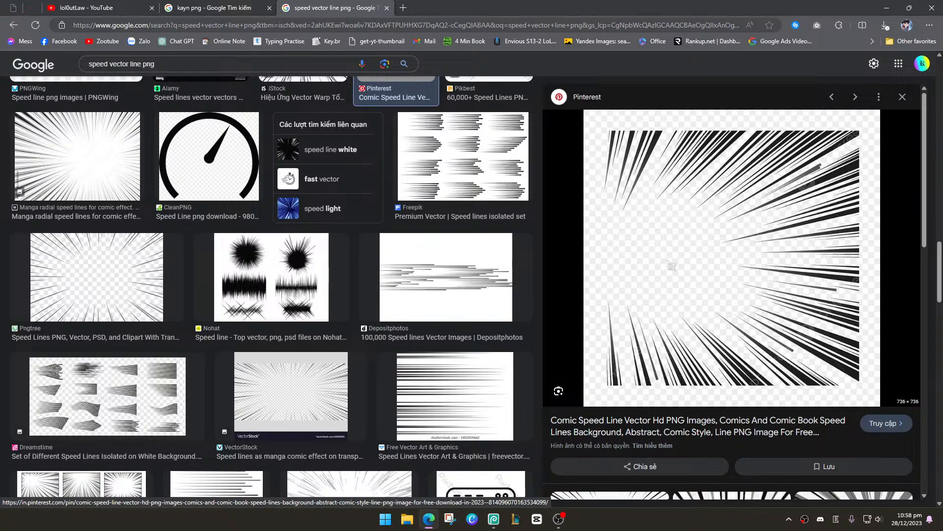
scroll(672, 267, "down", 3)
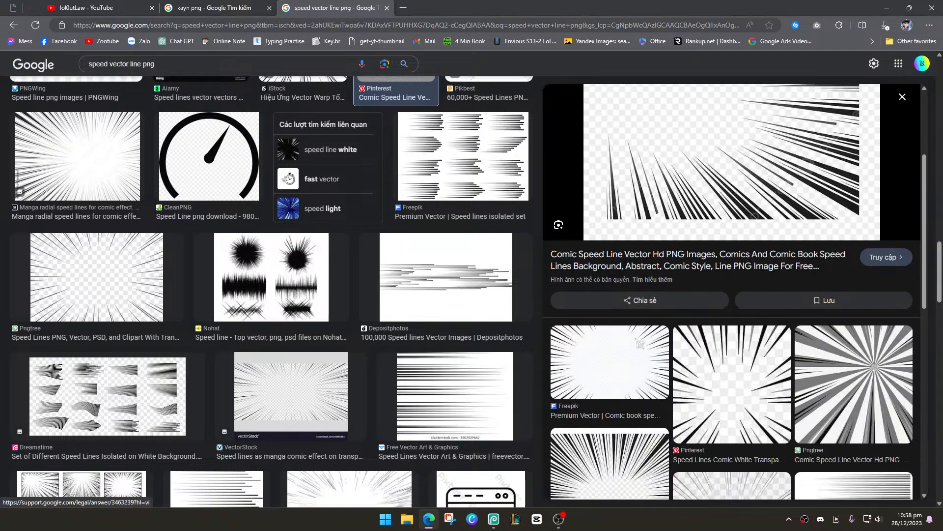
Try pasting Freepik's comic book speed lines image into the Photopea thumbnail, undo the paste and return to the browser results
left_click(641, 344)
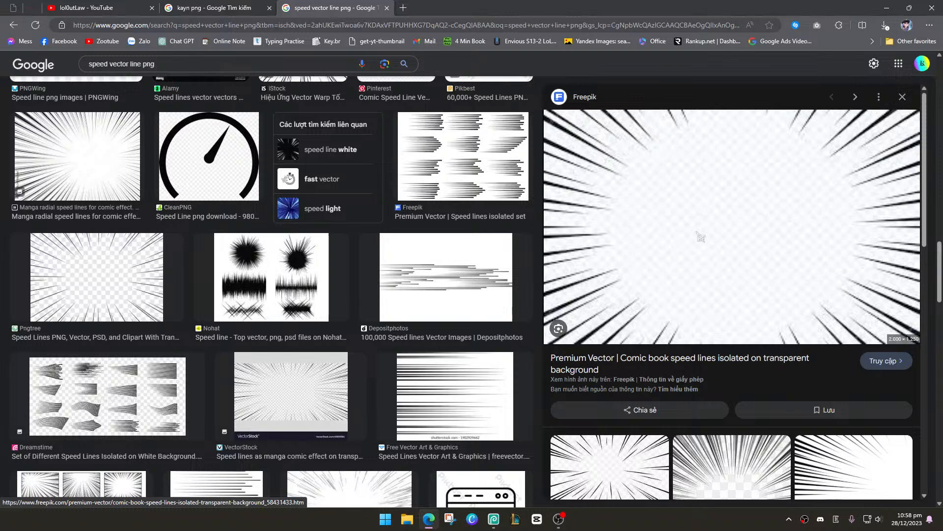
right_click(658, 237)
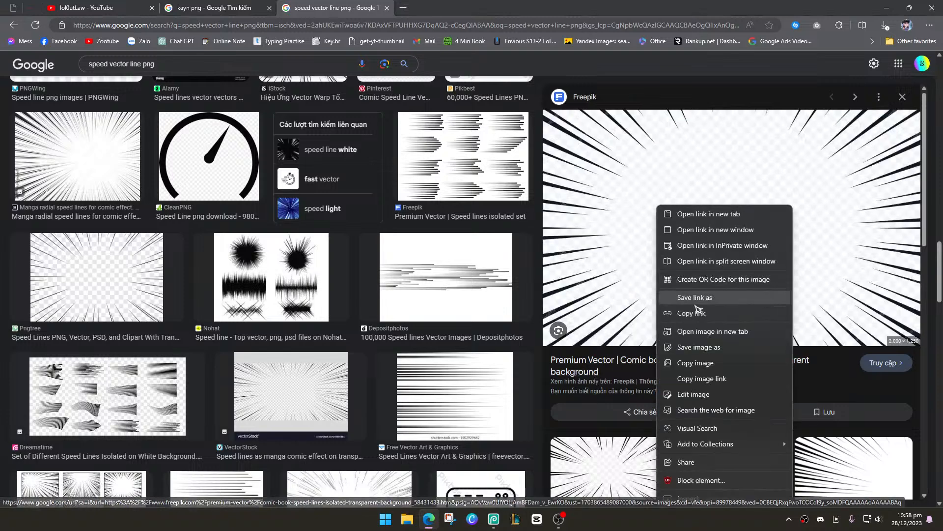
left_click(695, 364)
key("alt+Tab")
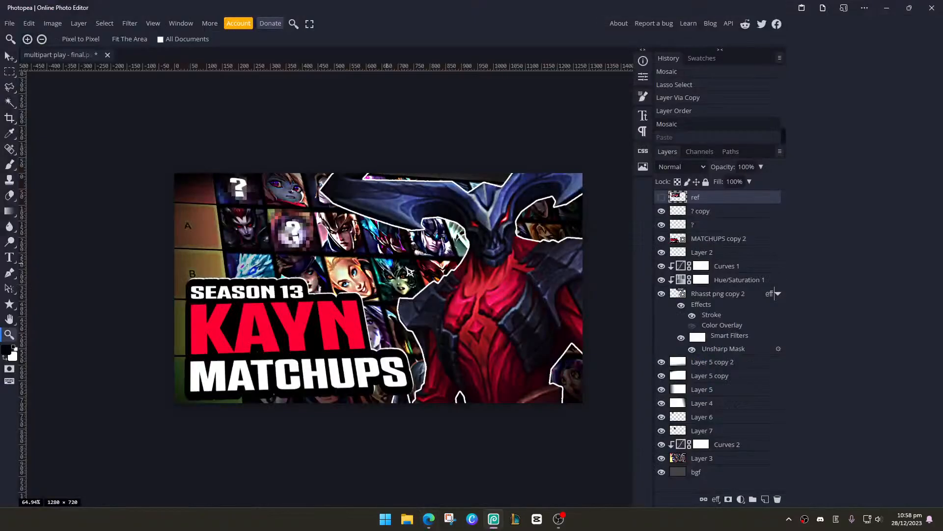
key("ctrl+v")
key("ctrl+z")
key("alt+Tab")
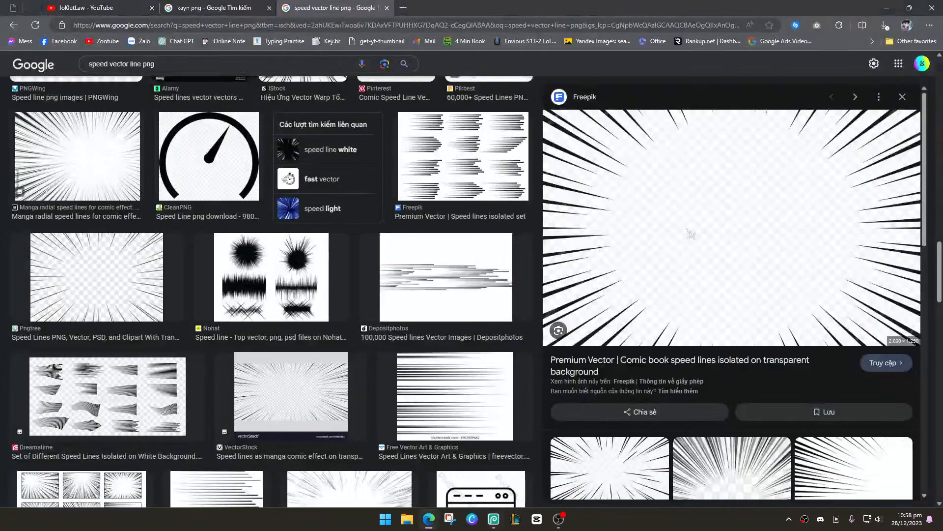
Examine the Freepik page for the comic book speed lines and preview the related manga transparent speed lines image
left_click(688, 234)
left_click(351, 8)
scroll(637, 286, "down", 5)
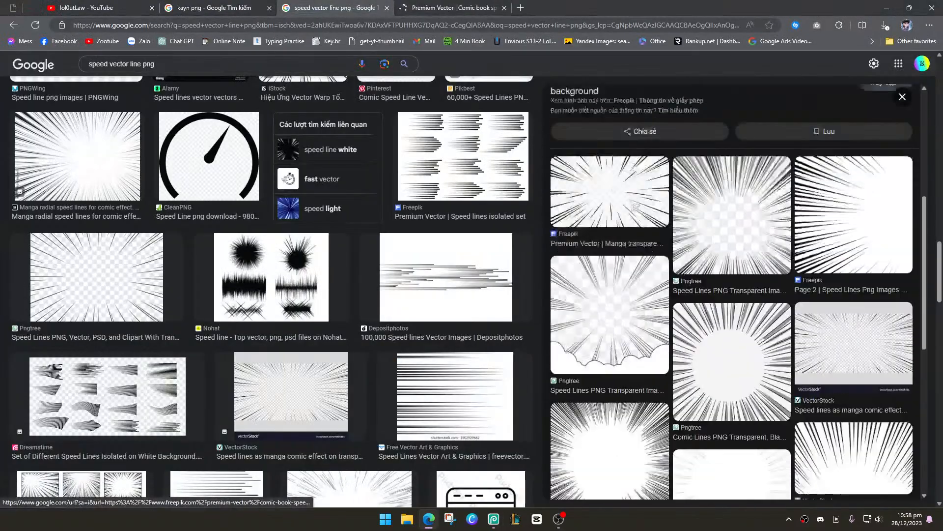
scroll(636, 286, "up", 2)
scroll(624, 297, "up", 3)
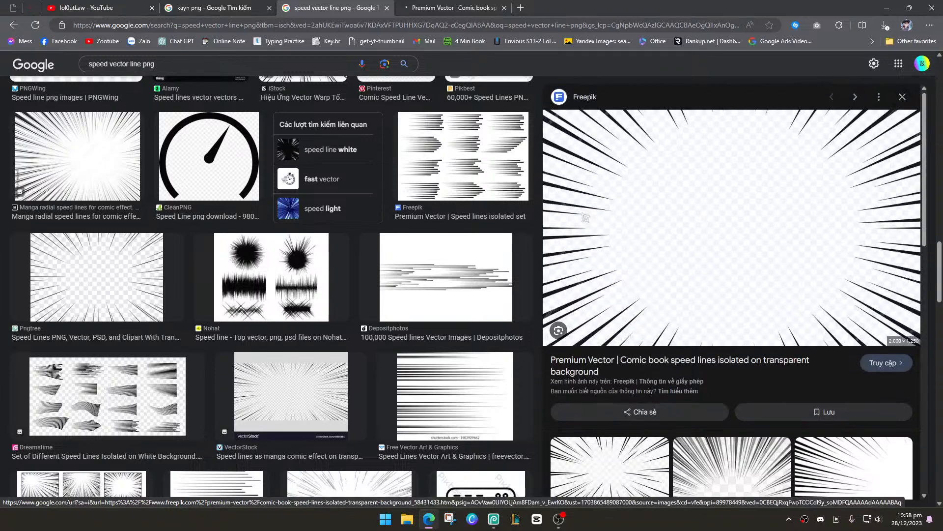
scroll(619, 290, "down", 3)
left_click(615, 285)
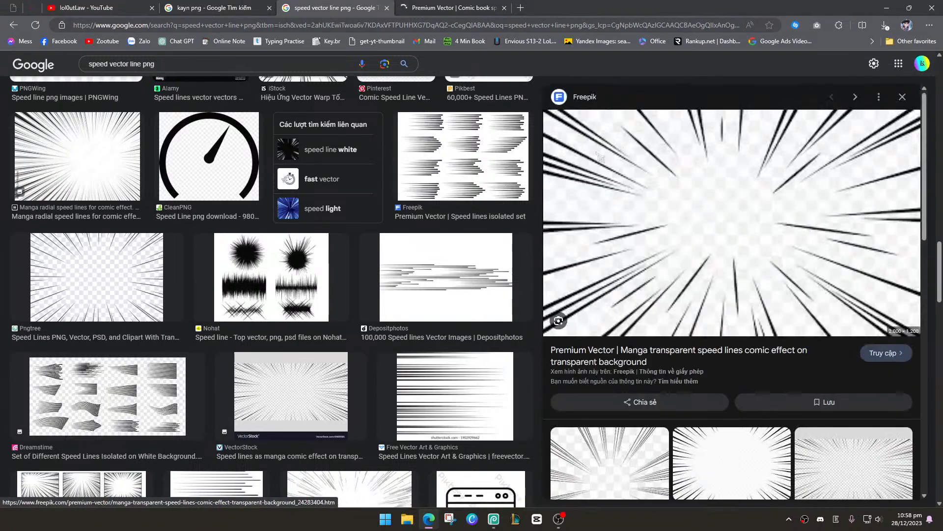
left_click(452, 8)
scroll(652, 198, "down", 5)
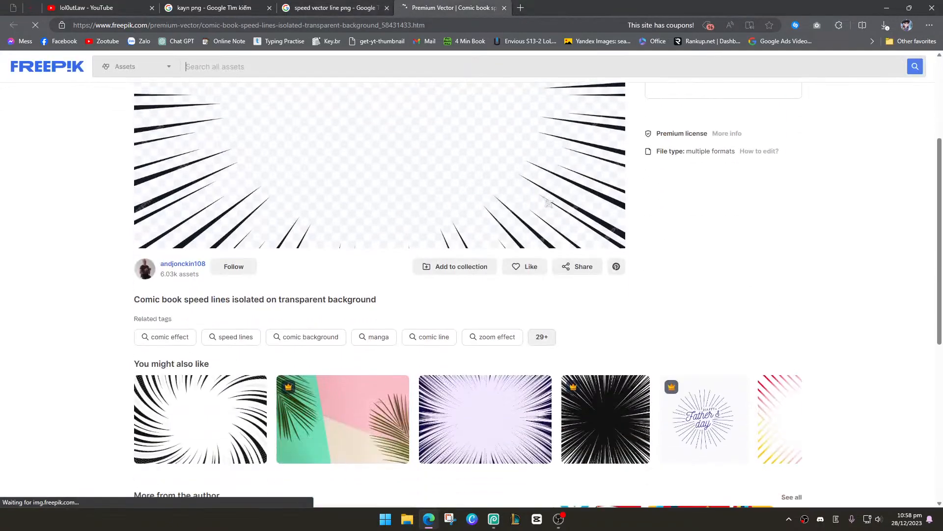
scroll(688, 198, "up", 5)
left_click(343, 8)
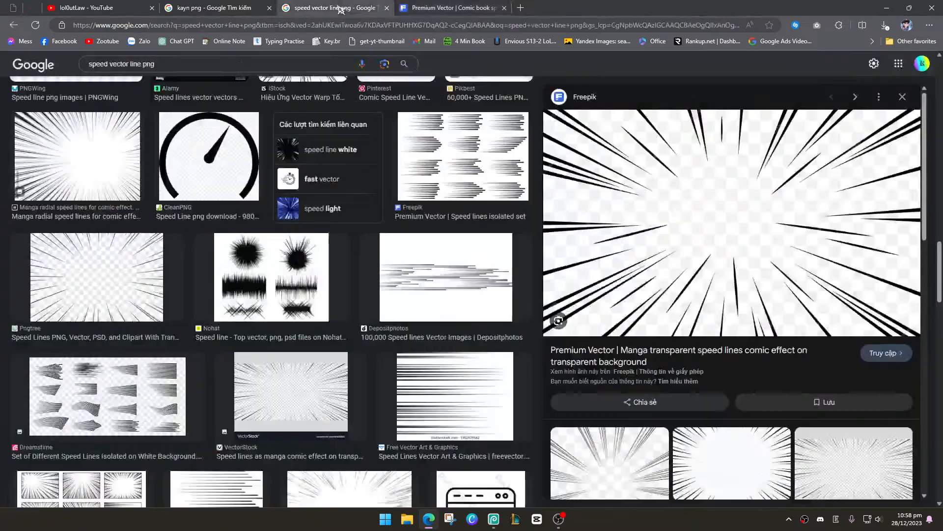
Open the Freepik page for the manga transparent speed lines and search the site's free assets for "transparent speed lines"
left_click(641, 208)
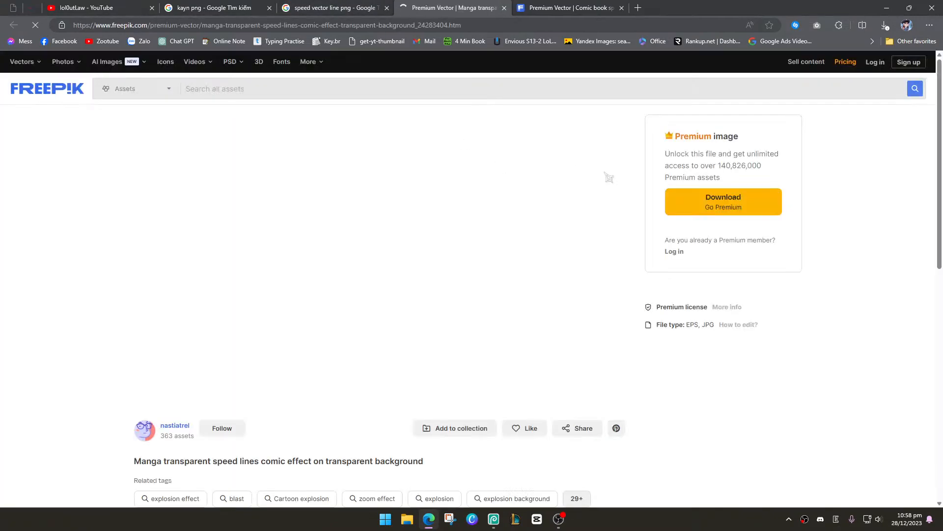
scroll(181, 276, "down", 3)
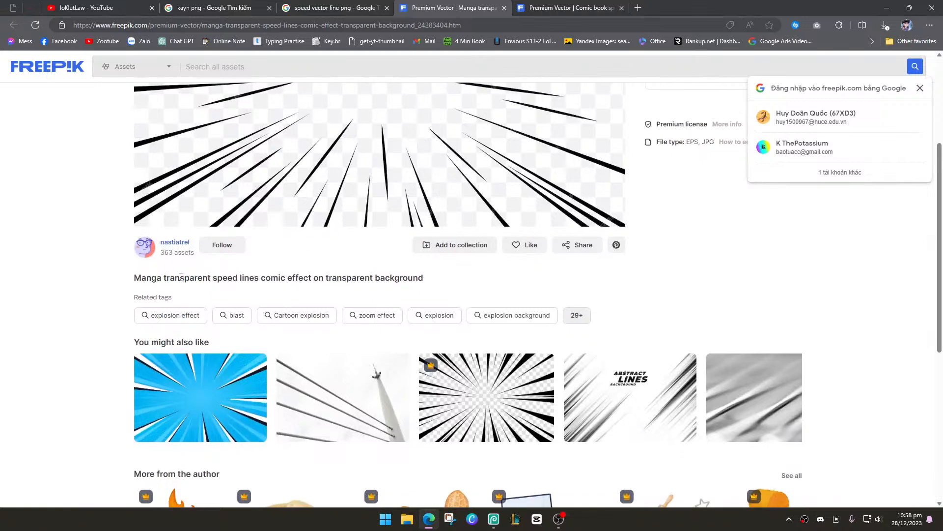
left_click_drag(164, 280, 237, 279)
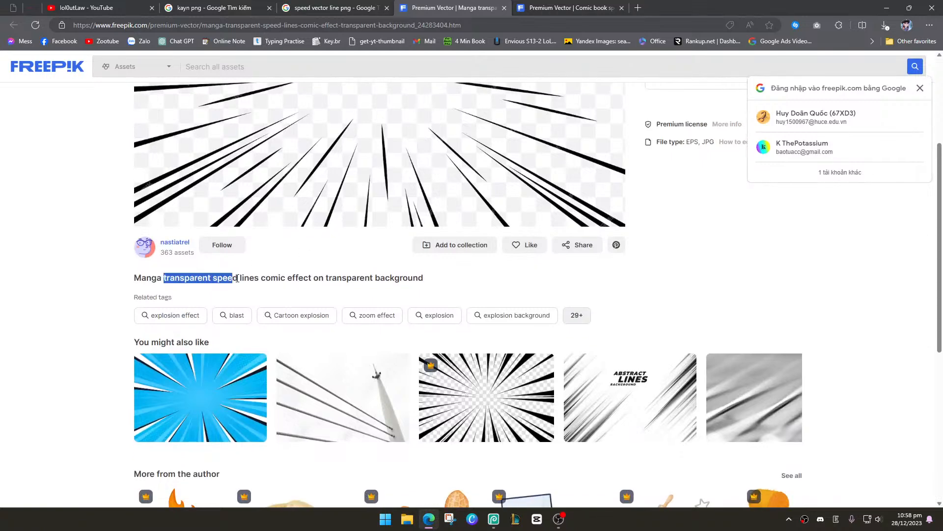
left_click(329, 64)
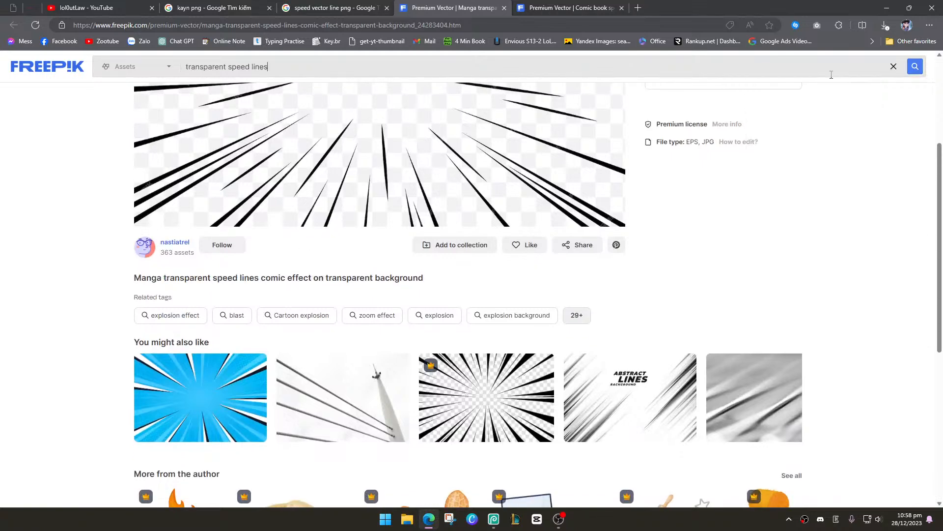
left_click(916, 68)
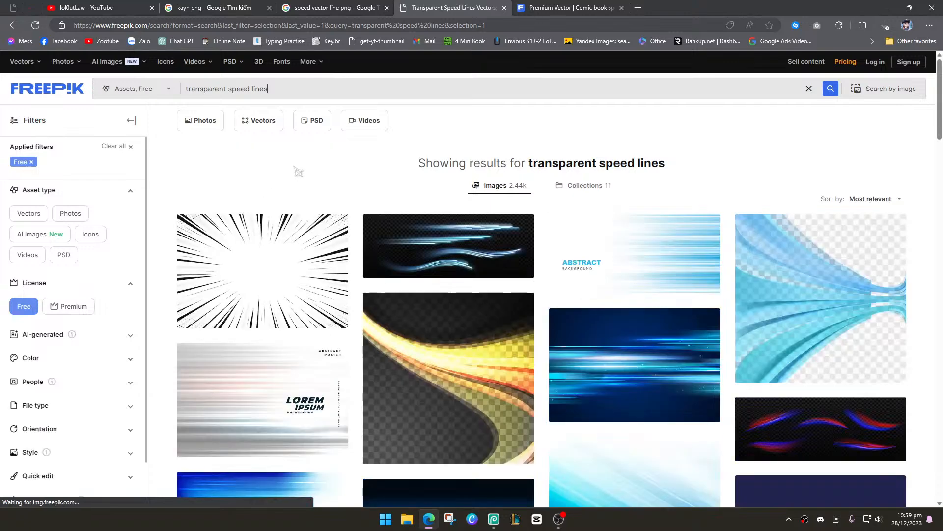
Download the free hand drawn zoom effect background vector and save its zip file in the Downloads folder
left_click(319, 224)
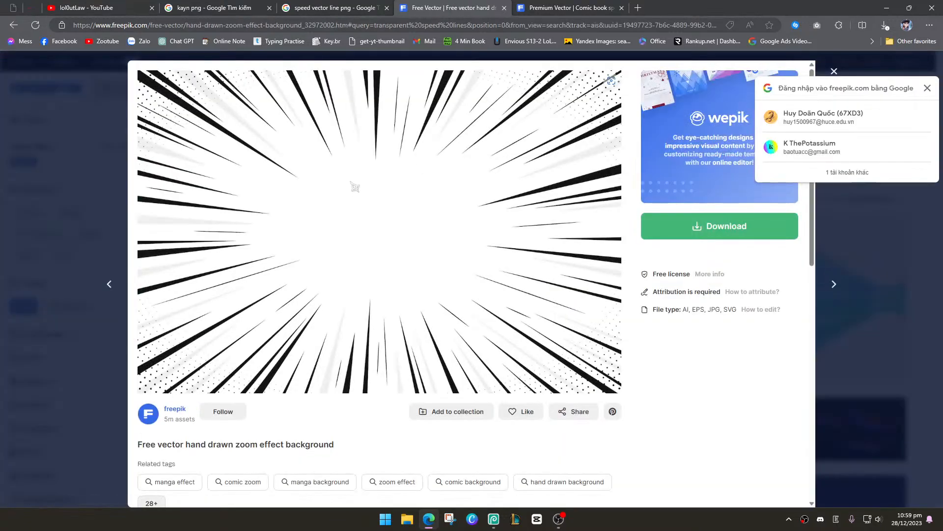
left_click(668, 230)
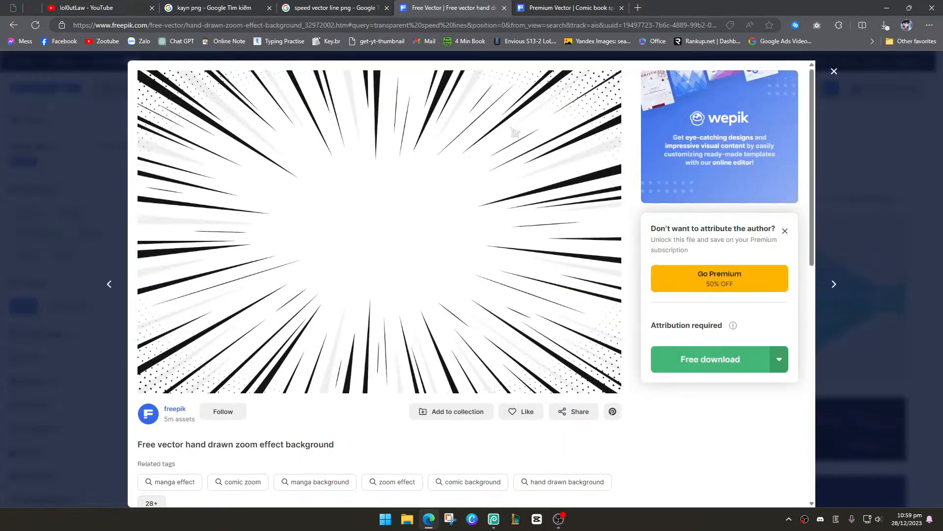
left_click(690, 355)
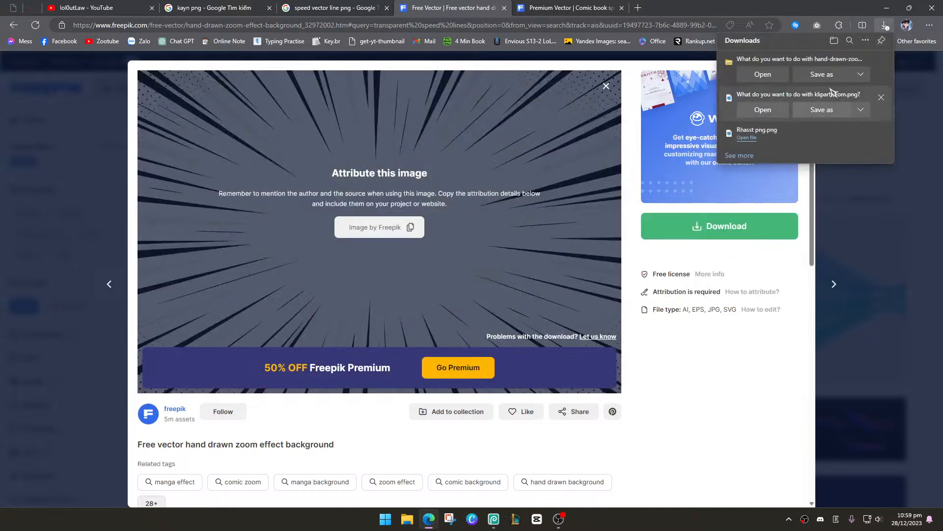
left_click(822, 74)
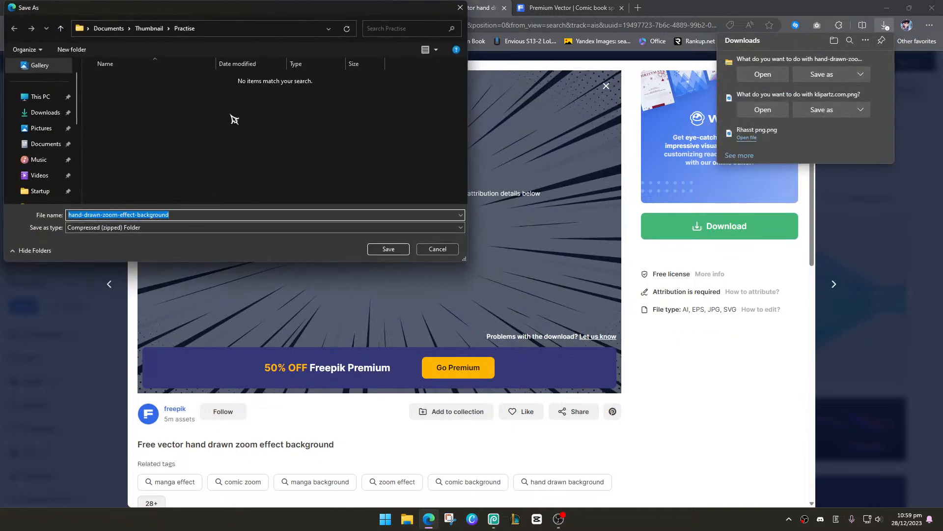
left_click(46, 112)
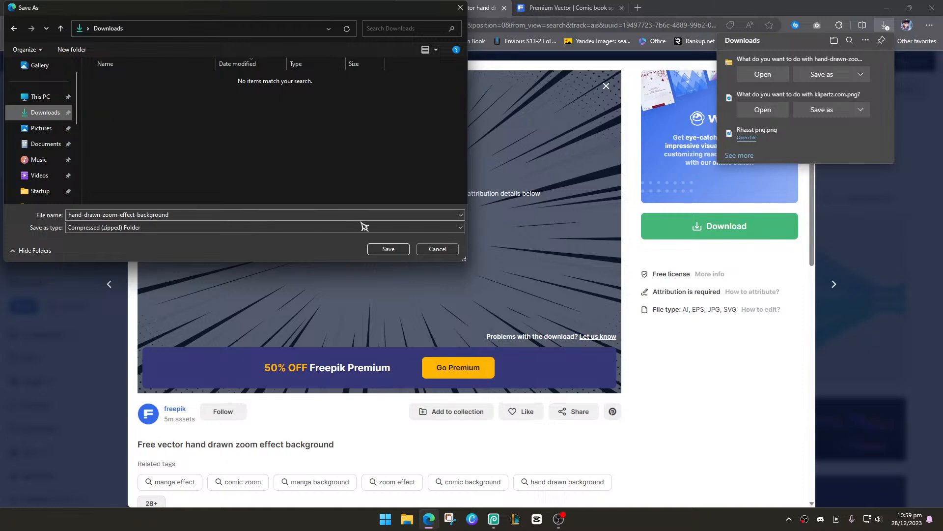
left_click(388, 249)
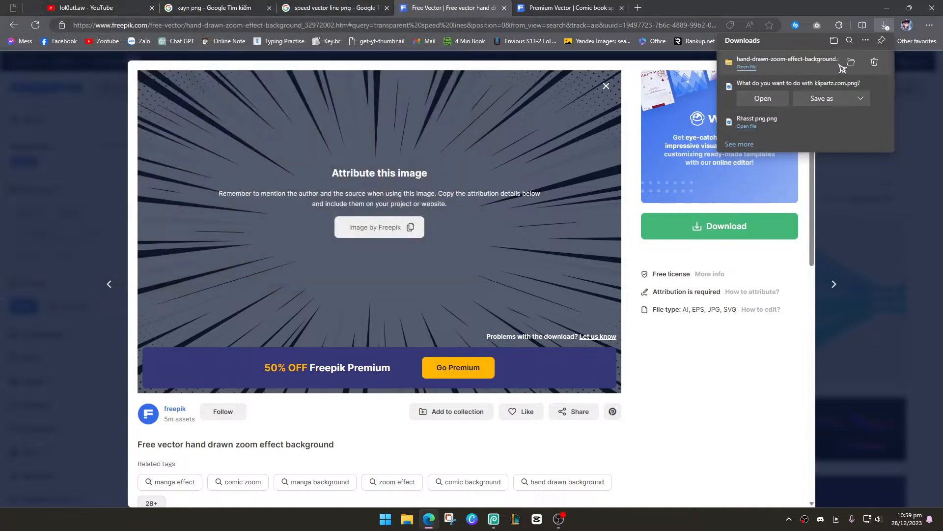
Show the downloaded hand-drawn-zoom-effect-background archive in its folder and extract its files into Downloads with 7-Zip
left_click(849, 63)
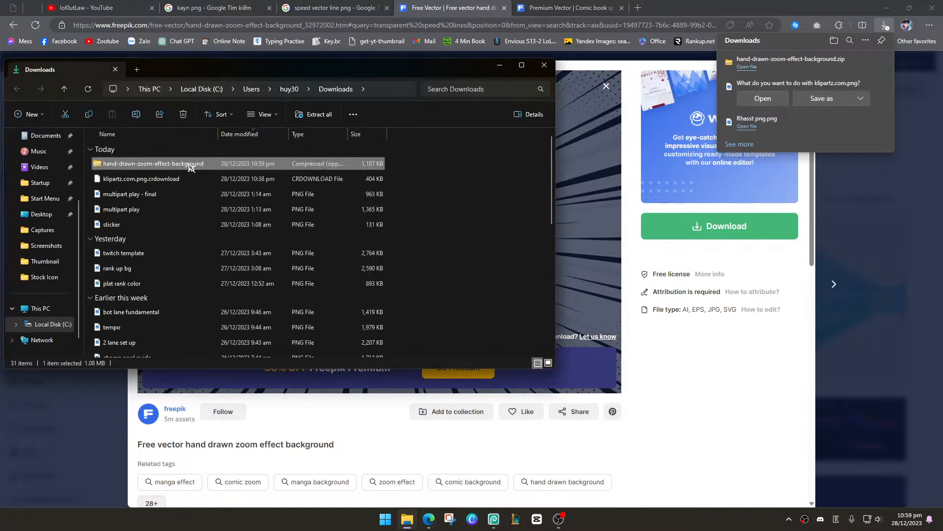
right_click(191, 167)
left_click(223, 385)
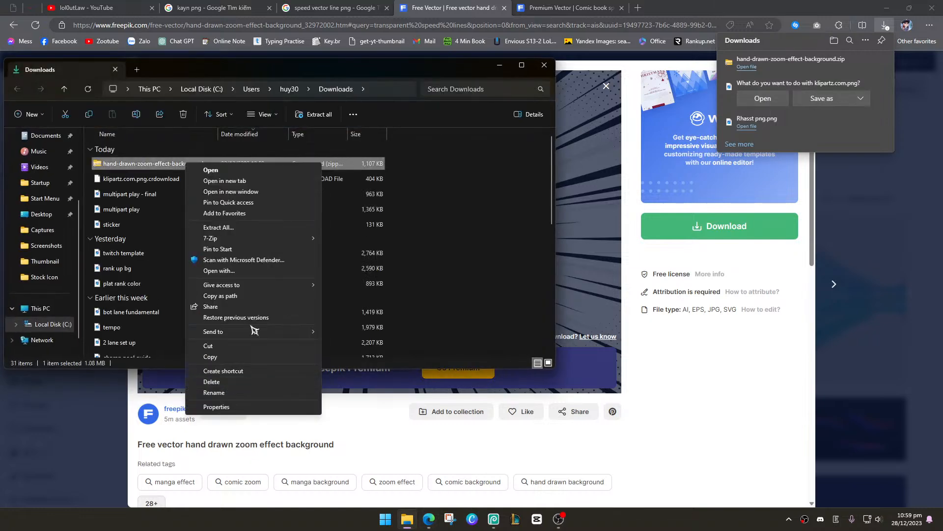
mouse_move(264, 239)
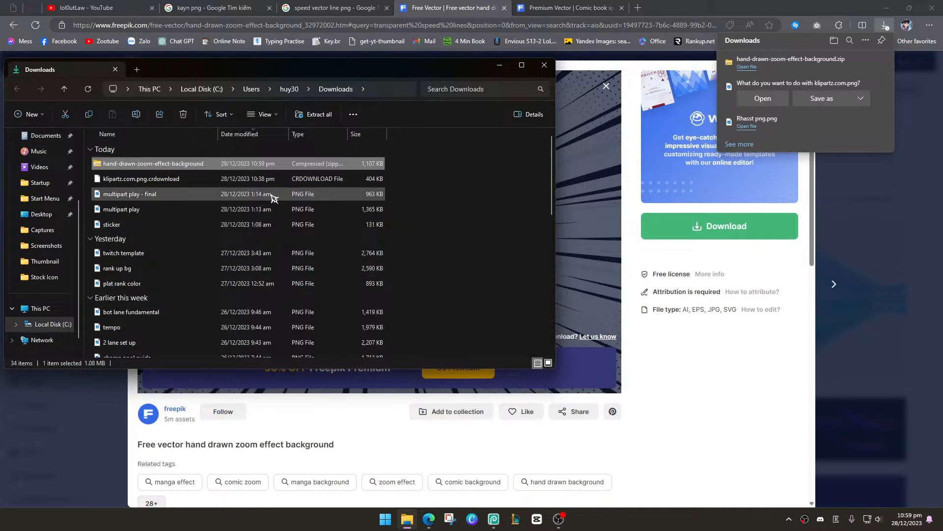
Check the file types inside the zoom effect archive and locate the extracted 7994581.eps file in Downloads
double_click(191, 166)
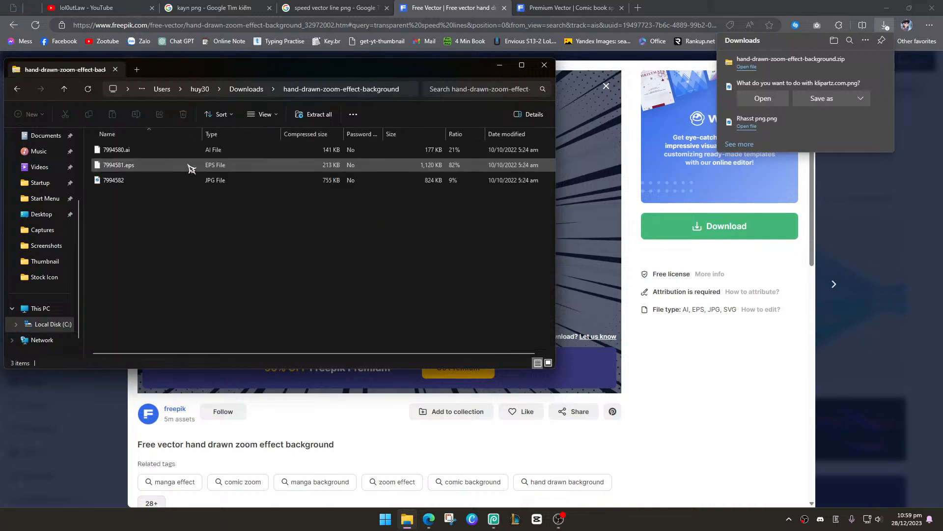
left_click(174, 165)
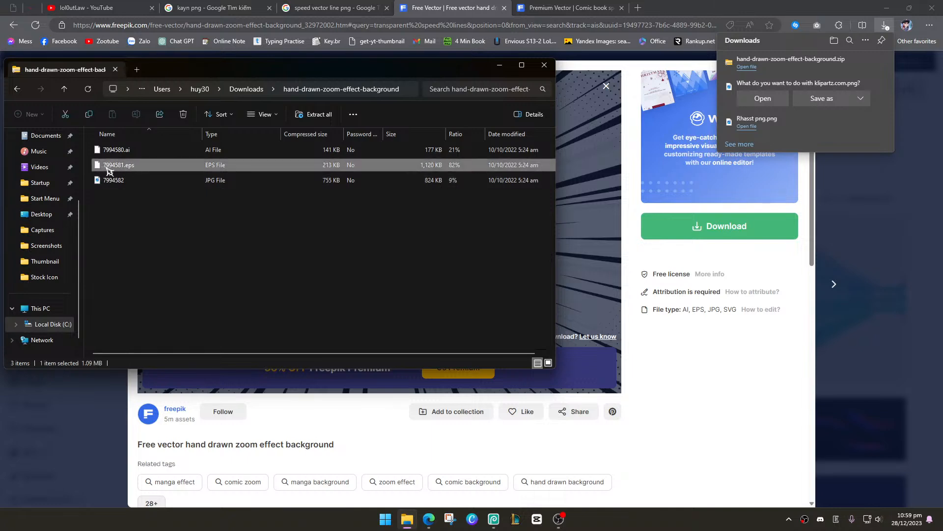
left_click(245, 89)
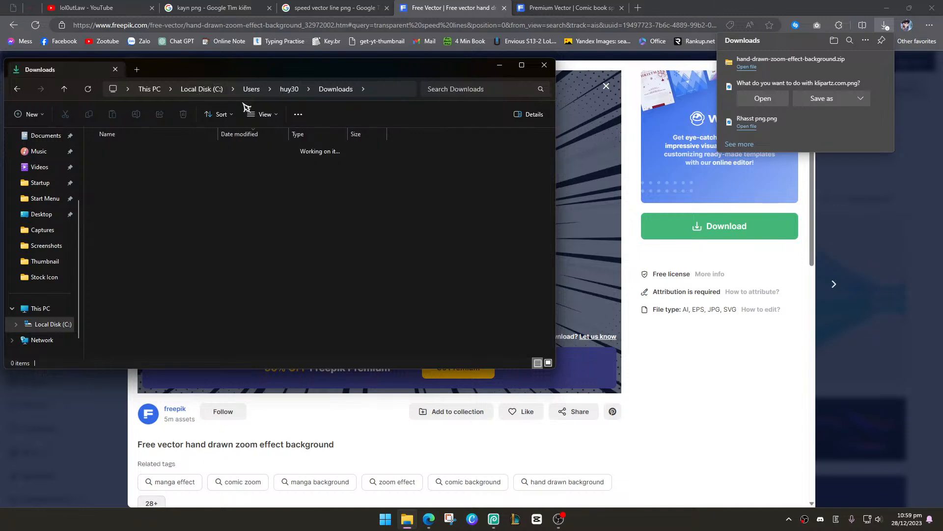
scroll(192, 203, "down", 10)
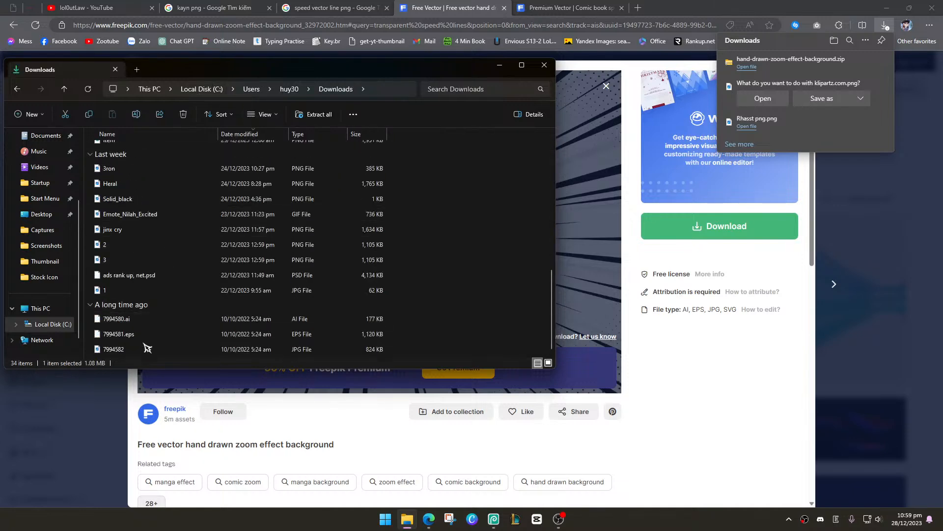
left_click(163, 322)
left_click(162, 335)
Switch to Photopea and save the thumbnail project as "kayn matchup" PSD in the Practise folder under Documents > Thumbnail
key("alt+Tab")
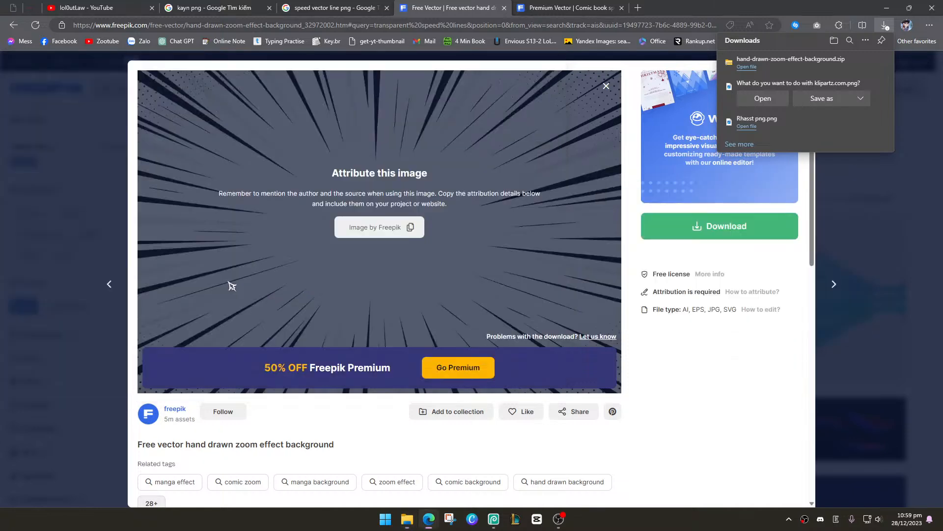
key("alt+Tab")
key("Tab")
left_click(9, 23)
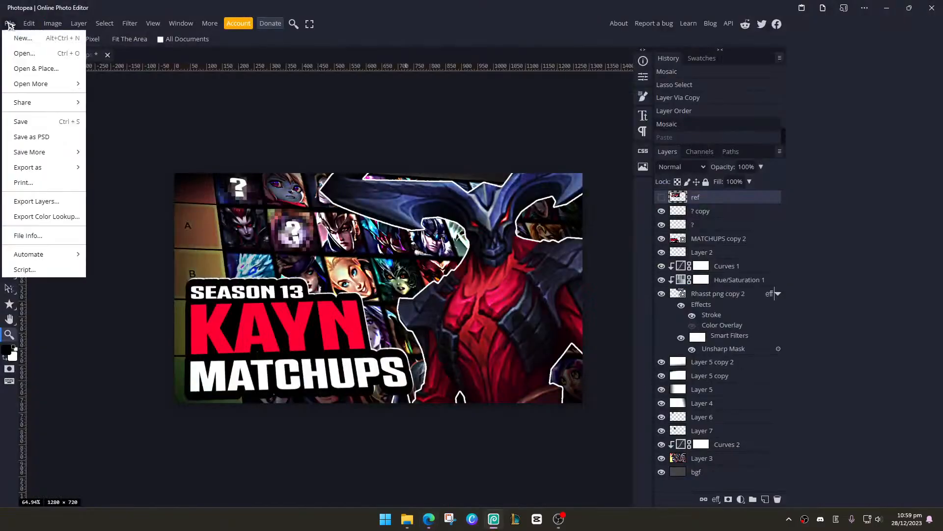
left_click(126, 90)
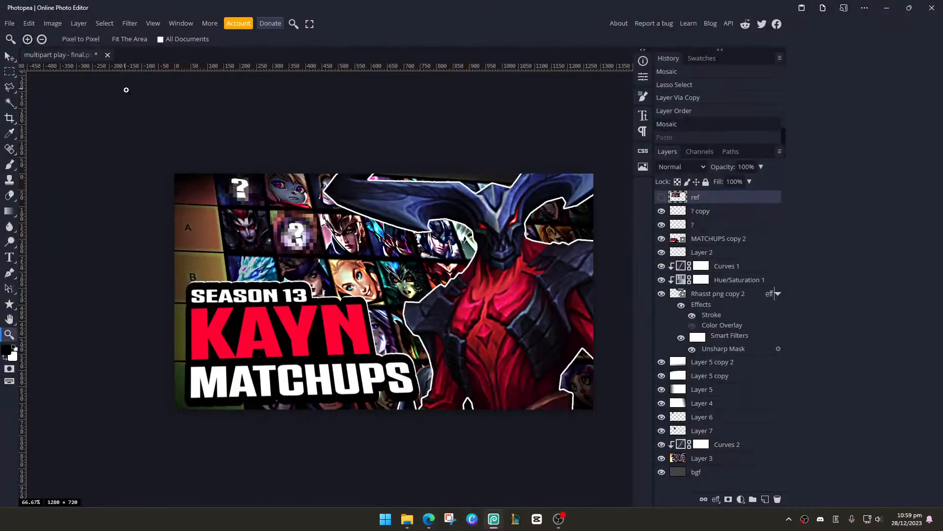
key("ctrl+s")
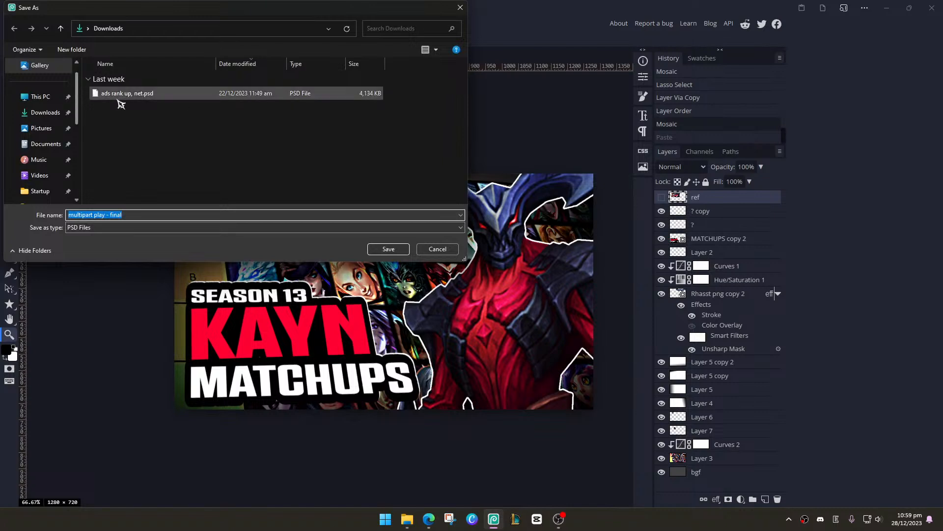
type("kayn matchup")
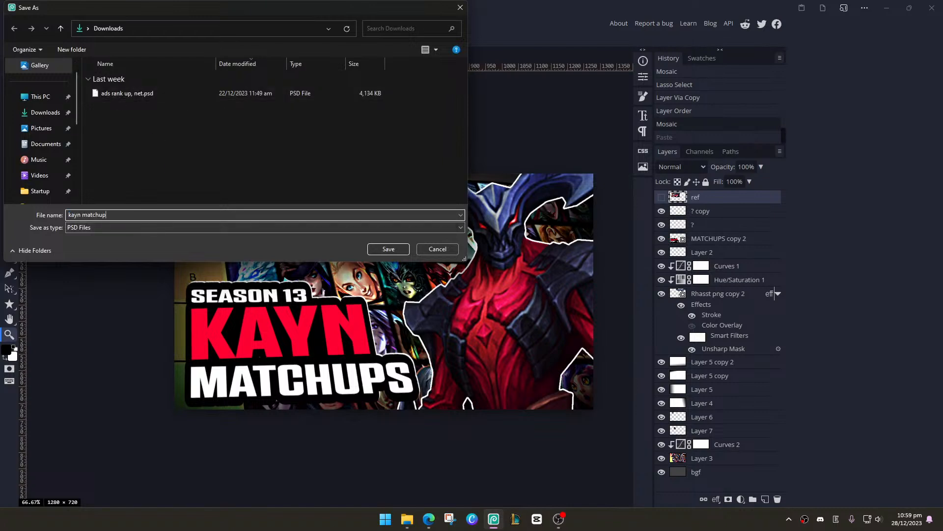
left_click(44, 143)
scroll(136, 164, "down", 1)
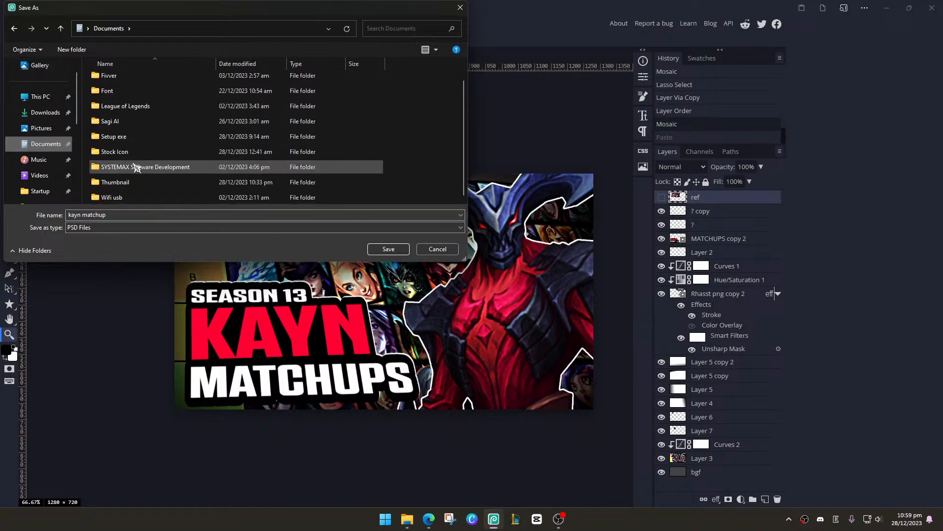
double_click(126, 183)
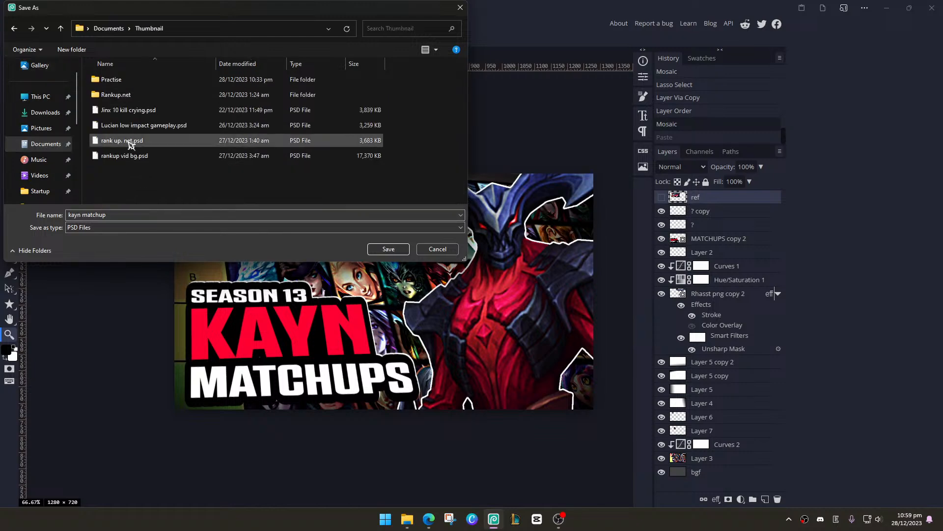
double_click(143, 82)
left_click(374, 250)
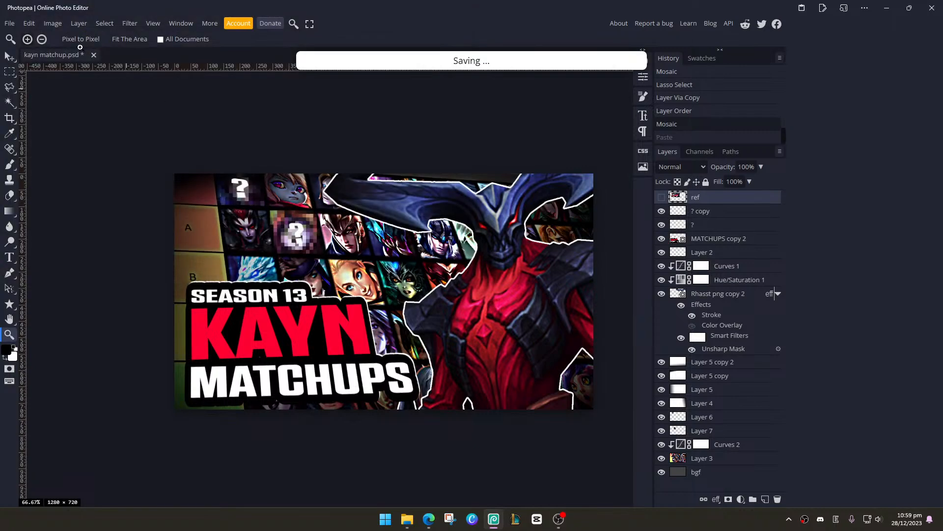
Open the extracted 7994581.eps speed line graphic from Downloads as a separate document
left_click(10, 24)
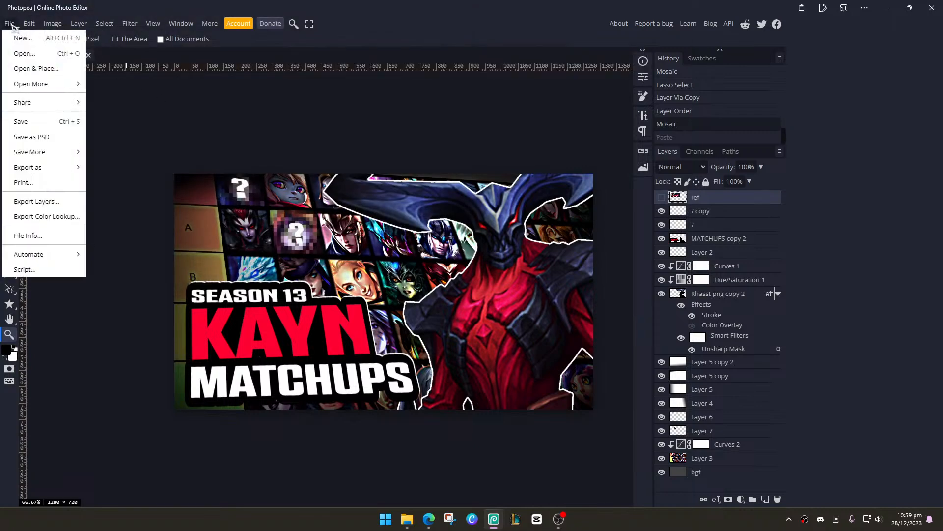
left_click(28, 55)
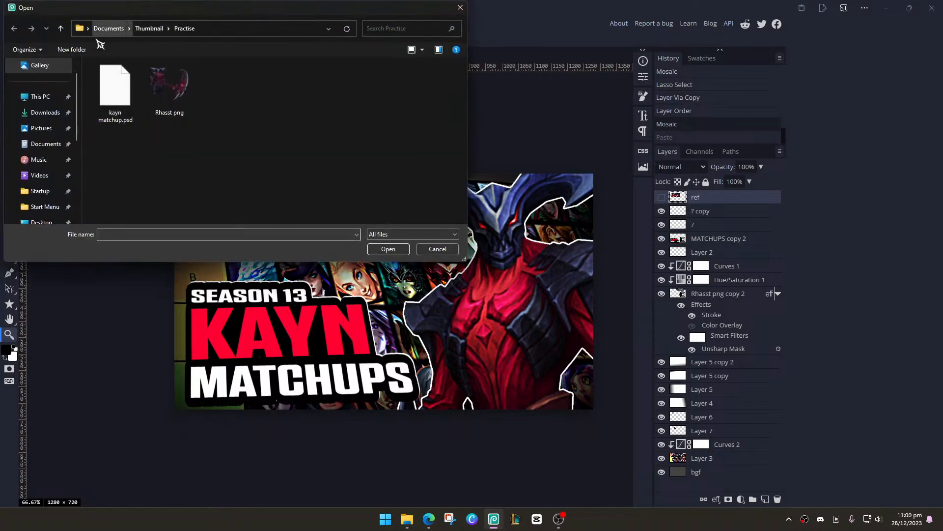
left_click(45, 113)
scroll(160, 141, "down", 5)
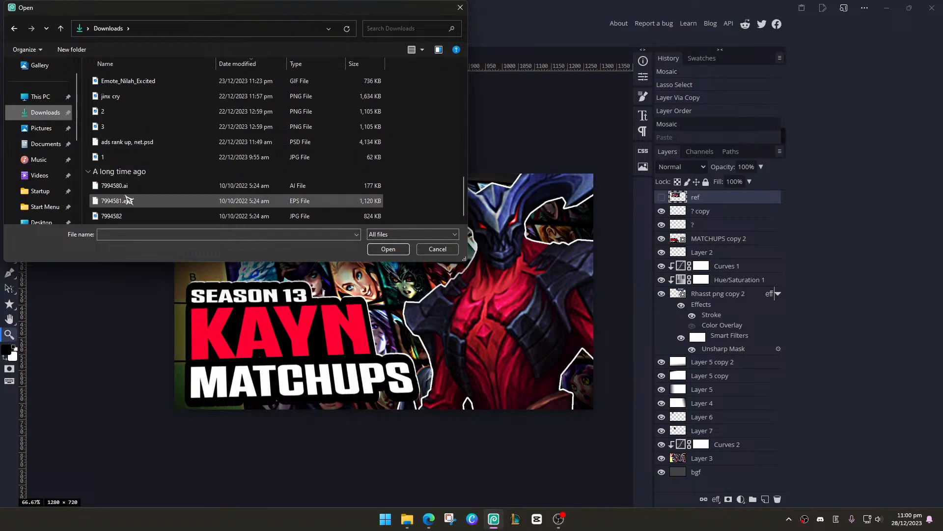
key("Escape")
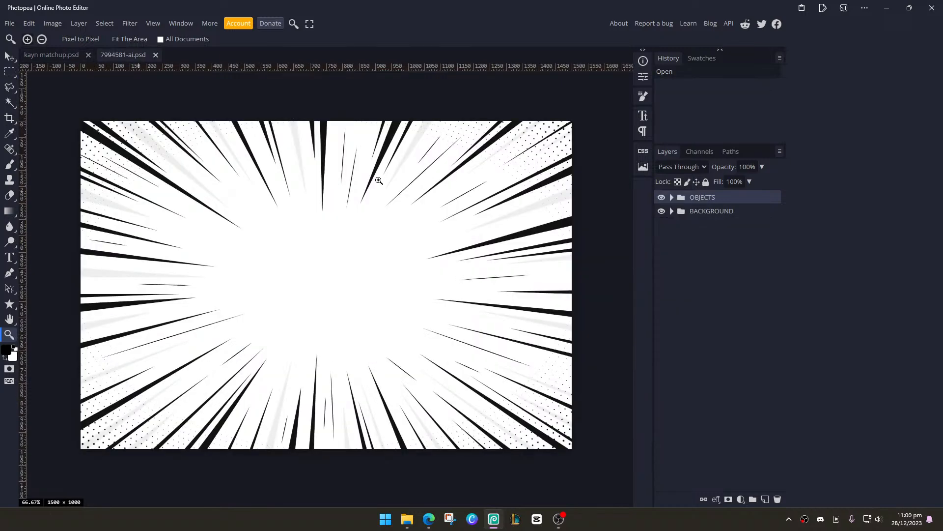
Check the OBJECTS group and its clip groups by toggling their visibility, and hide the BACKGROUND group
left_click(672, 197)
left_click(661, 197)
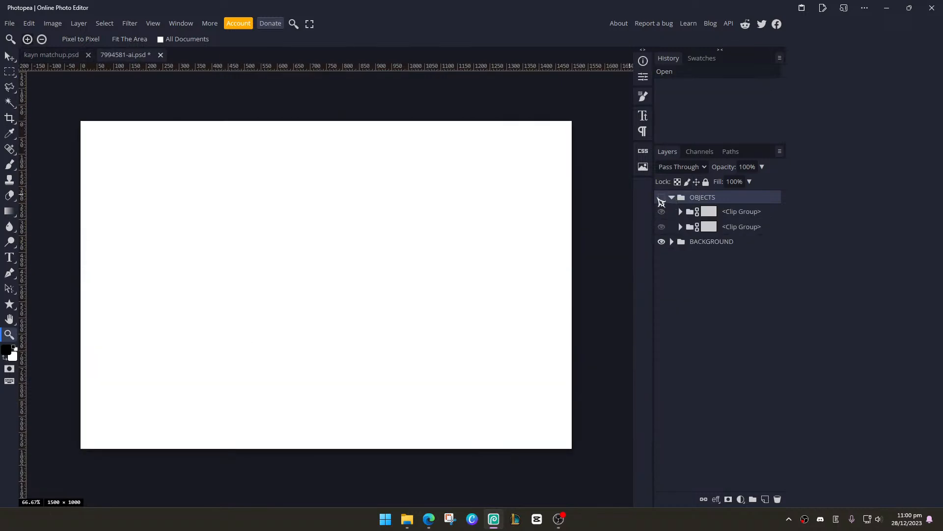
left_click(661, 197)
left_click(661, 211)
left_click(681, 212)
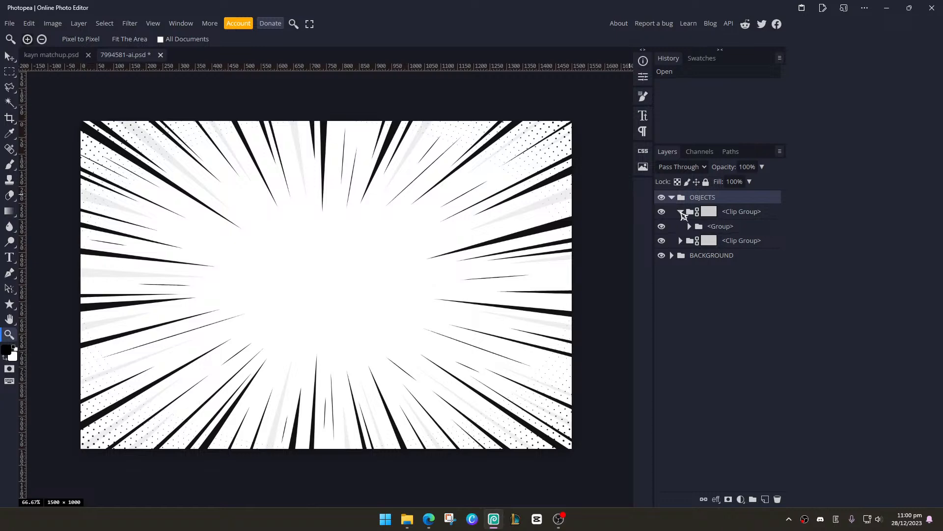
left_click(681, 211)
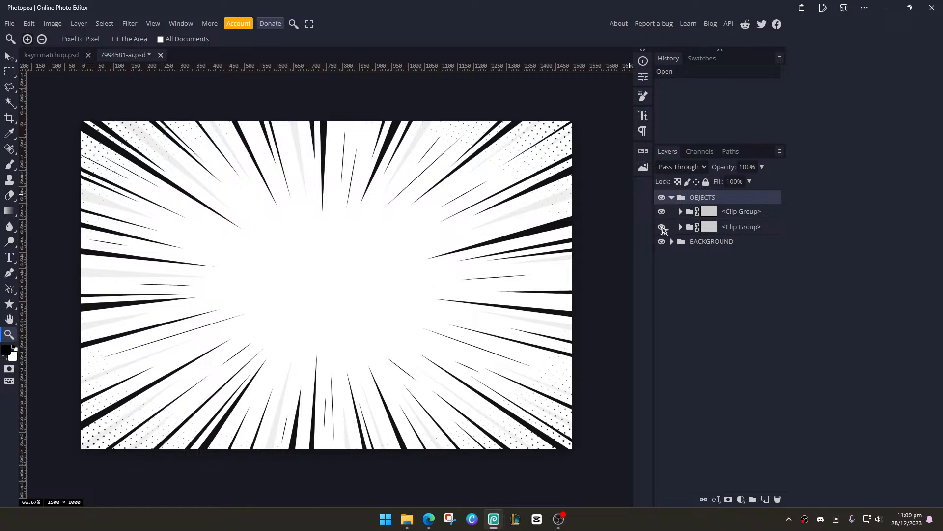
left_click(661, 226)
left_click(662, 226)
left_click(661, 226)
left_click(661, 227)
left_click(661, 242)
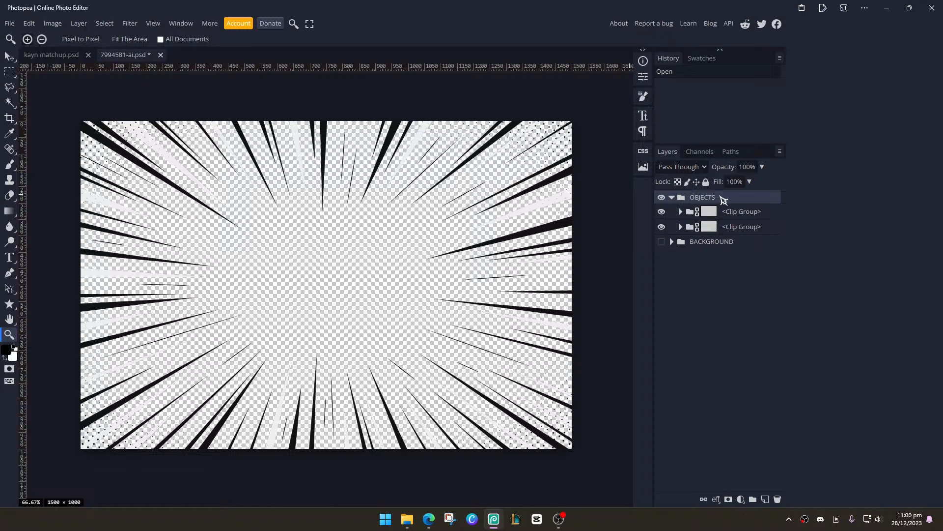
Collapse the OBJECTS group and convert it to a smart object
right_click(738, 199)
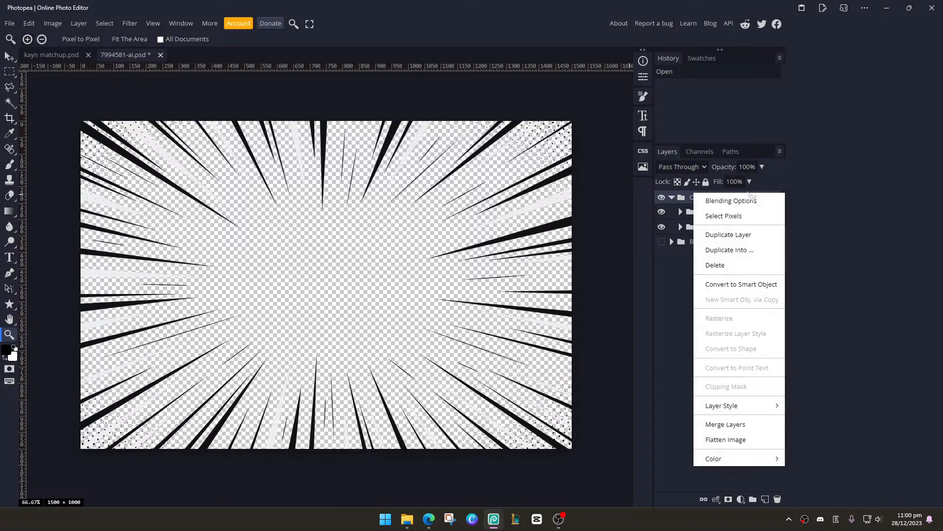
left_click(873, 199)
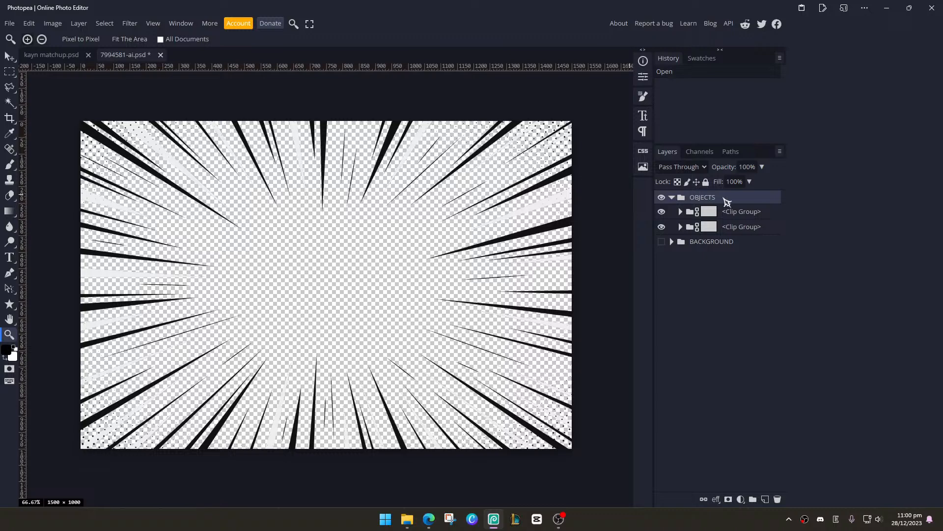
right_click(726, 202)
left_click(767, 199)
left_click(672, 197)
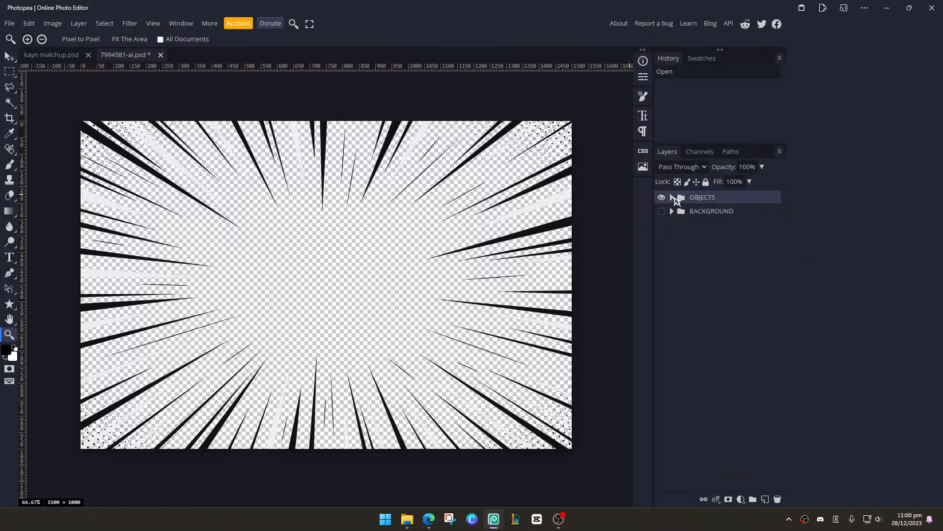
right_click(737, 200)
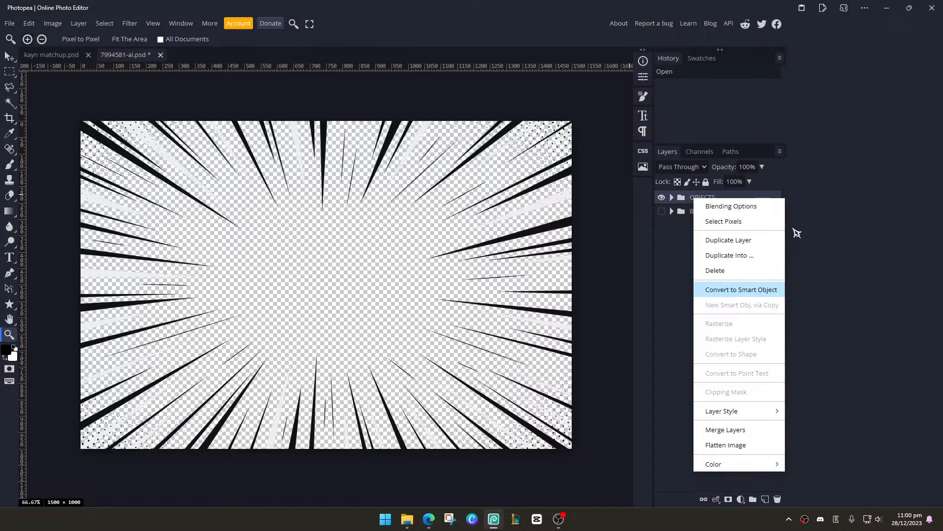
left_click(731, 293)
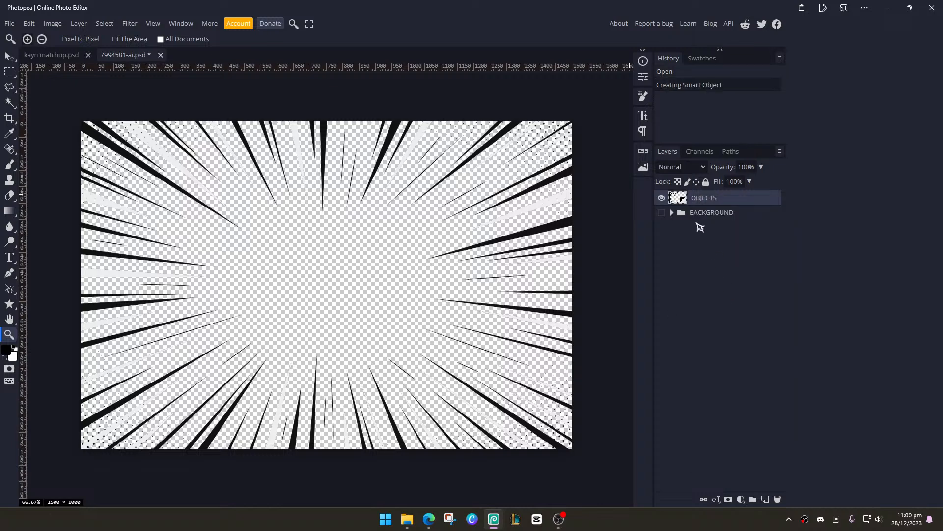
Copy the entire speed line artwork and paste it into the kayn matchup document
key("ctrl+a")
left_click(56, 58)
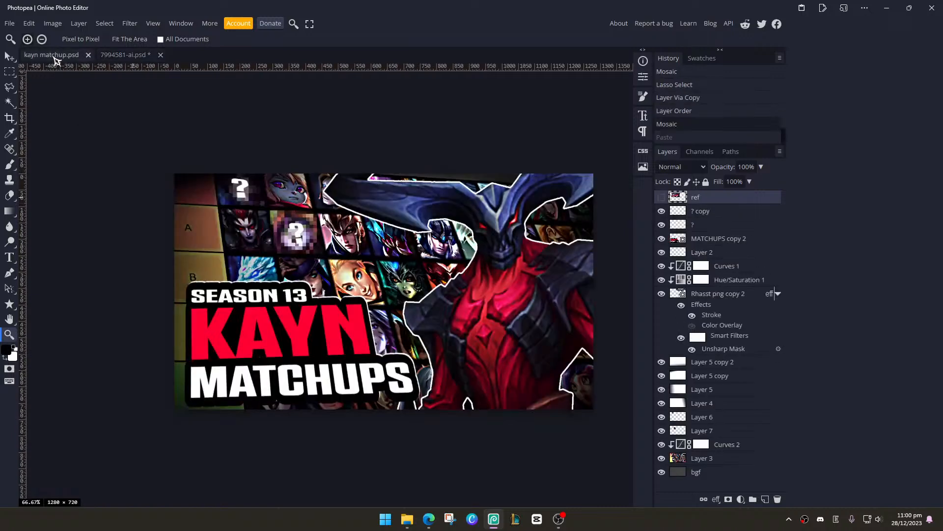
key("ctrl+v")
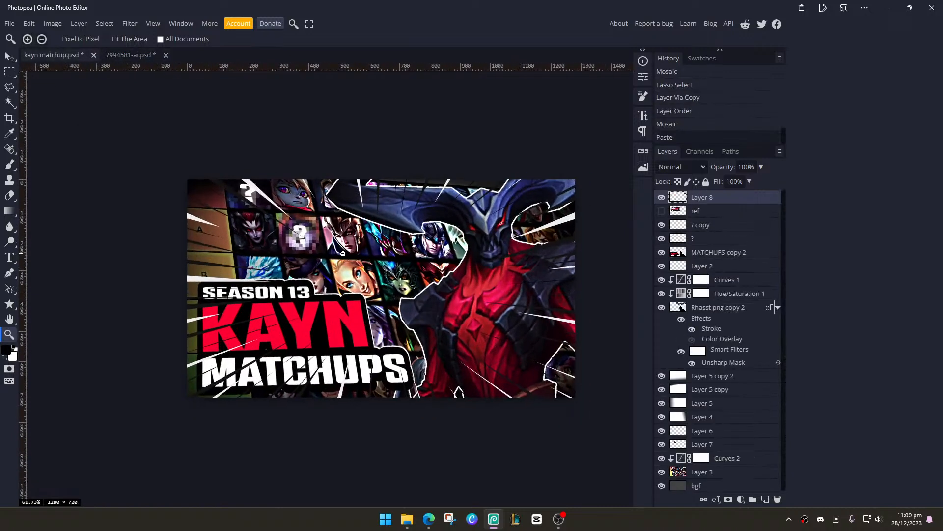
Apply a white Color Overlay at 100% opacity to the pasted speed lines layer
double_click(736, 200)
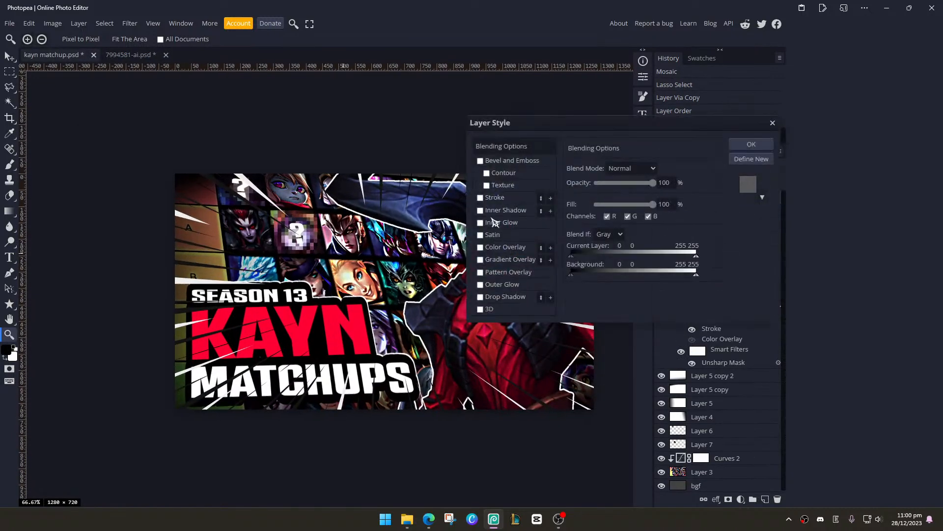
left_click(475, 248)
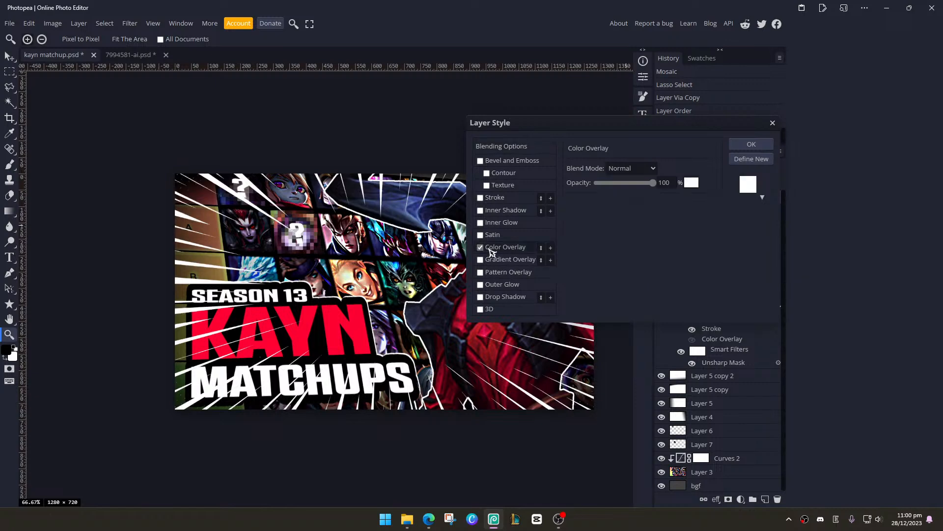
left_click(763, 146)
Move the speed lines layer directly below Rhasst png copy 2 and set its opacity to 39%
scroll(451, 243, "down", 2)
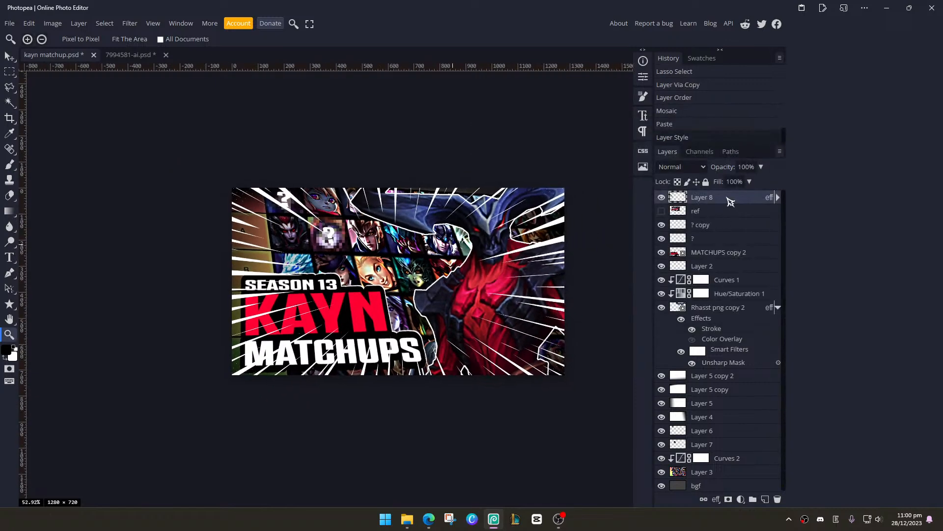
left_click_drag(731, 201, 727, 367)
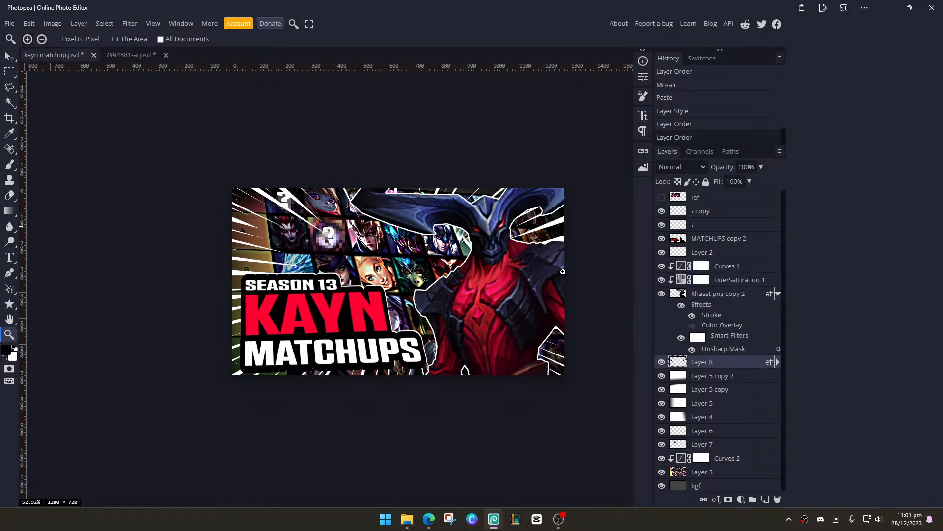
left_click(761, 168)
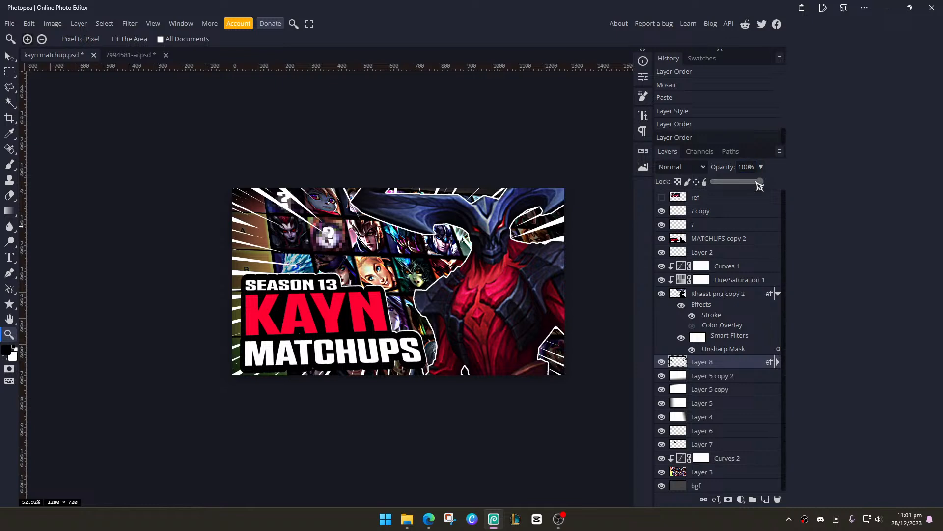
left_click_drag(760, 183, 732, 189)
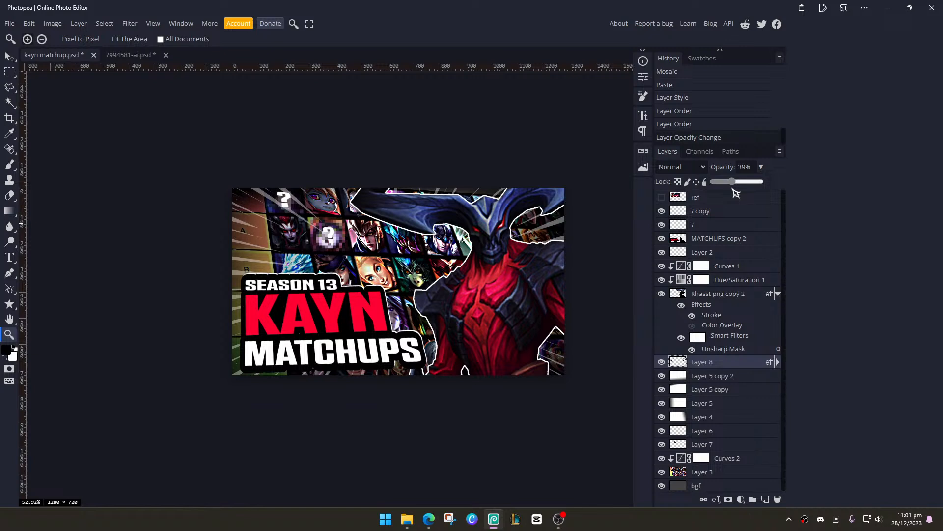
Scale the speed lines layer to about 126.5% and reposition it over the thumbnail at about X 654 px, Y 374 px
scroll(393, 259, "down", 1)
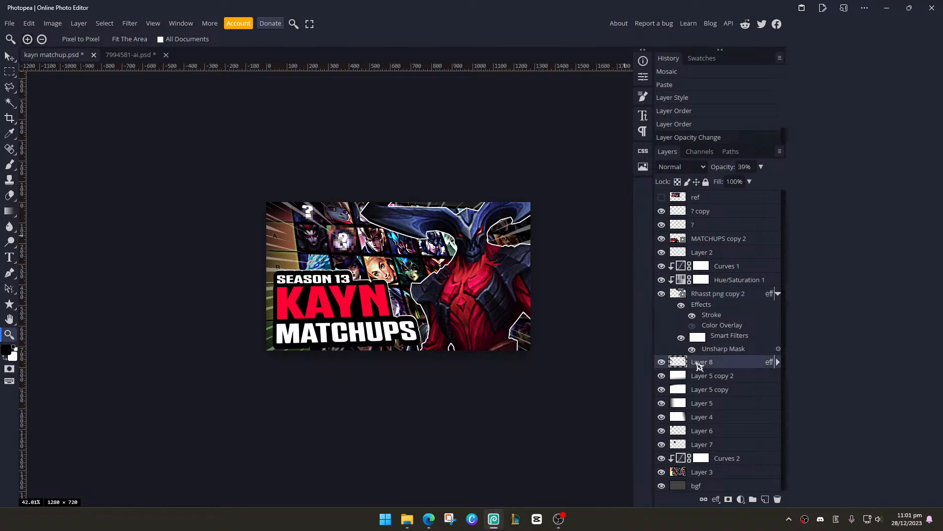
key("ctrl+t")
left_click_drag(551, 376, 611, 418)
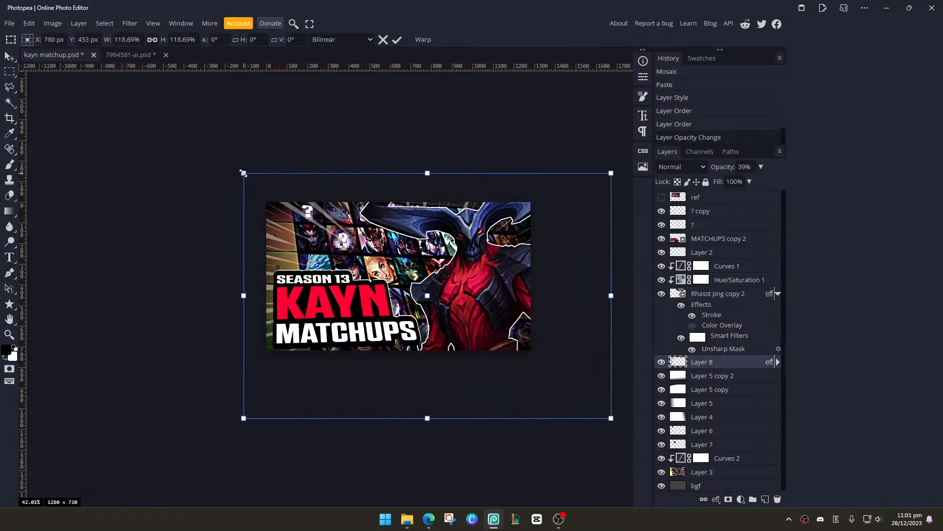
mouse_move(244, 174)
left_mouse_down()
mouse_move(204, 145)
mouse_move(232, 163)
left_mouse_up()
left_click_drag(314, 213, 300, 206)
scroll(300, 206, "up", 2)
scroll(336, 217, "up", 6)
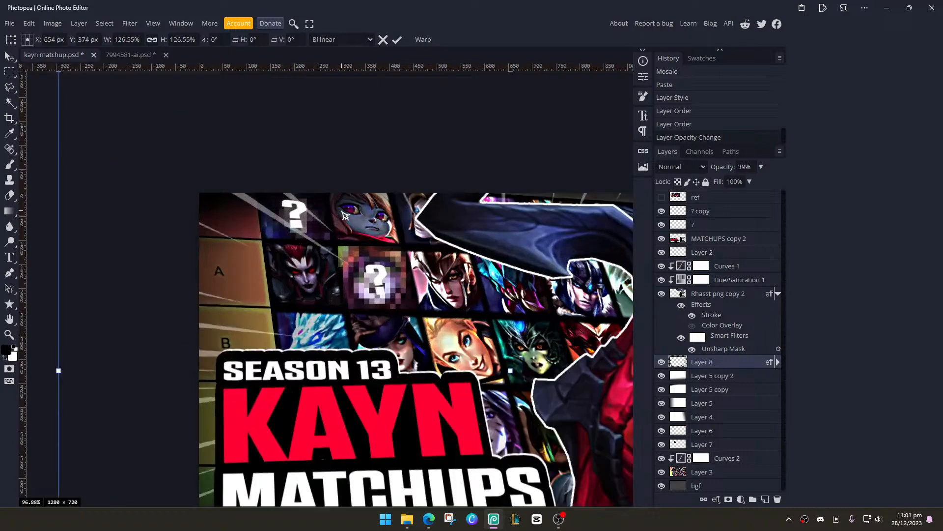
scroll(343, 213, "down", 4)
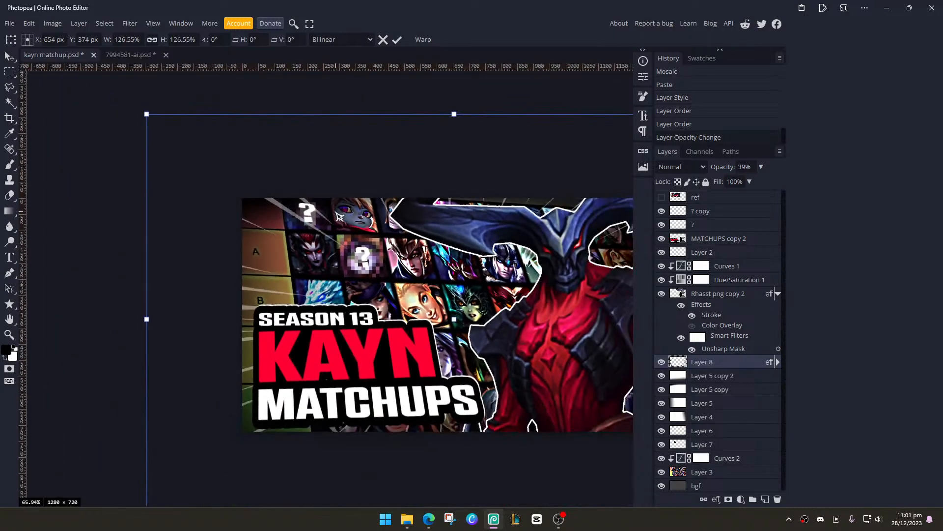
key("Return")
Enlarge the question mark on the ? copy layer over the pixelated row A portrait by distorting its corners outward
key("z")
scroll(360, 260, "up", 7)
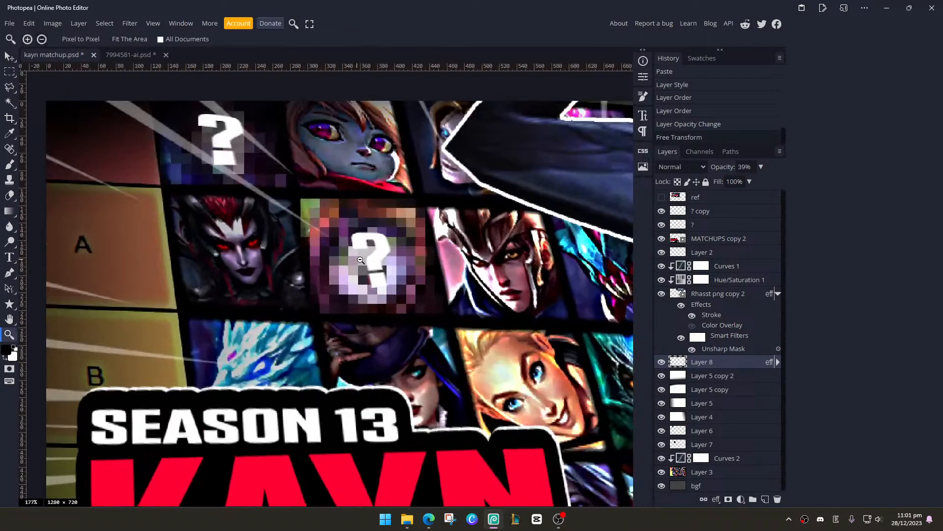
left_click(10, 56)
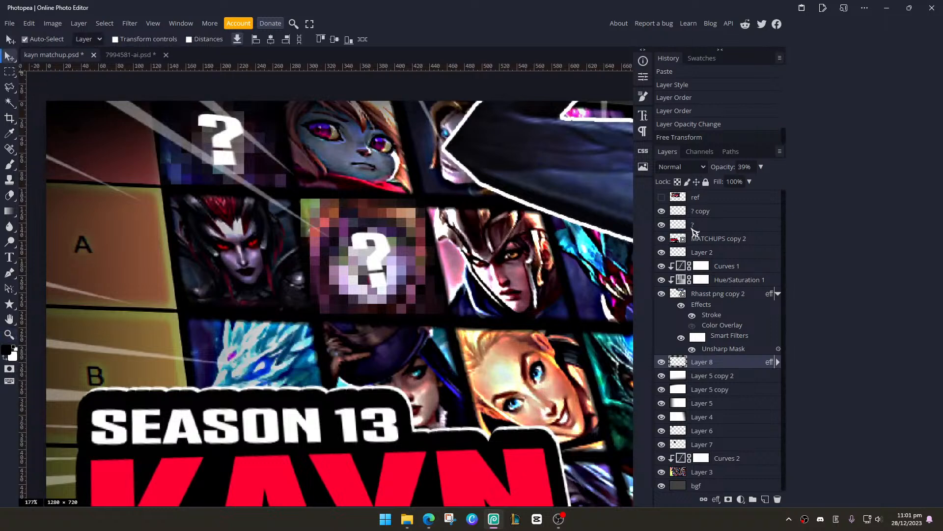
left_click(700, 224)
left_click(698, 211)
left_click(661, 211)
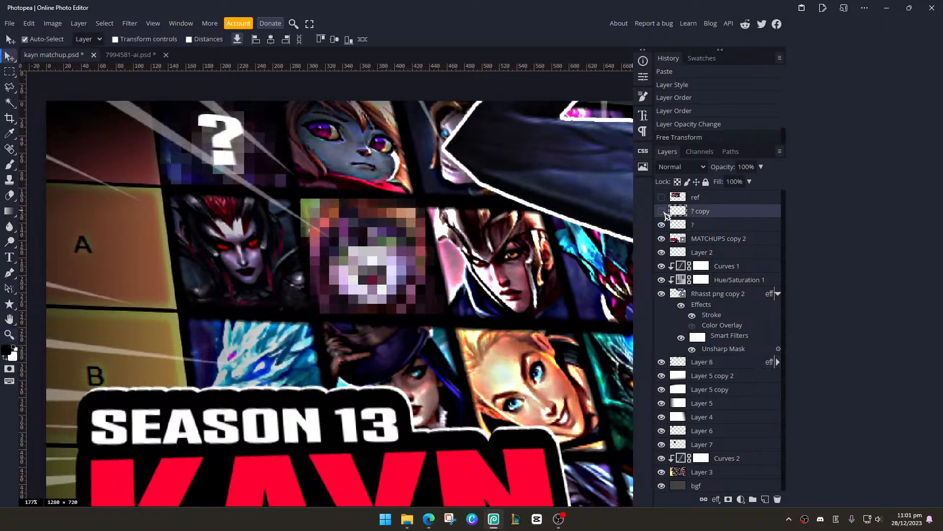
left_click(662, 211)
key("ctrl+t")
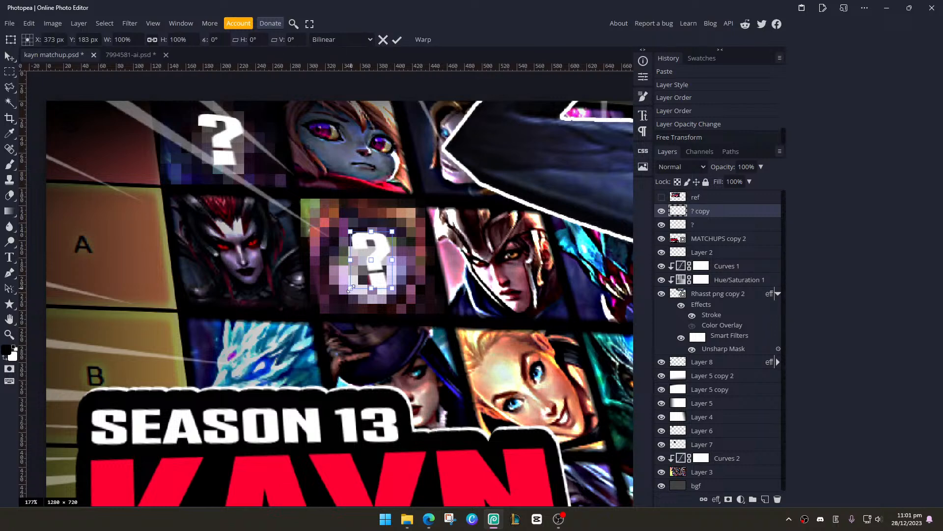
left_click_drag(351, 289, 339, 293)
left_click_drag(393, 231, 407, 219)
left_click_drag(350, 231, 340, 216)
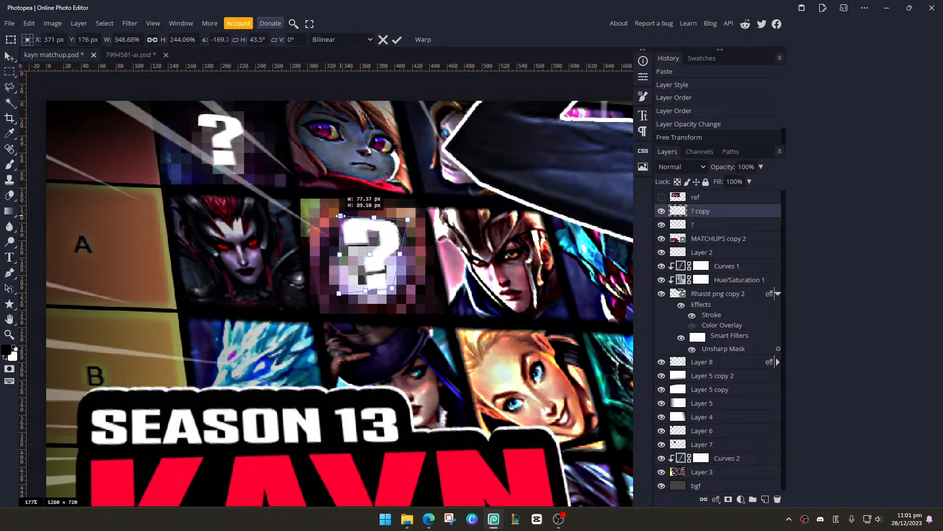
Refine the corners of the row A question mark to even out its shape, recentre it on the pixelated portrait and apply the transform
left_click_drag(337, 292, 302, 296)
mouse_move(392, 288)
left_mouse_down()
mouse_move(365, 291)
mouse_move(417, 295)
mouse_move(410, 289)
left_mouse_up()
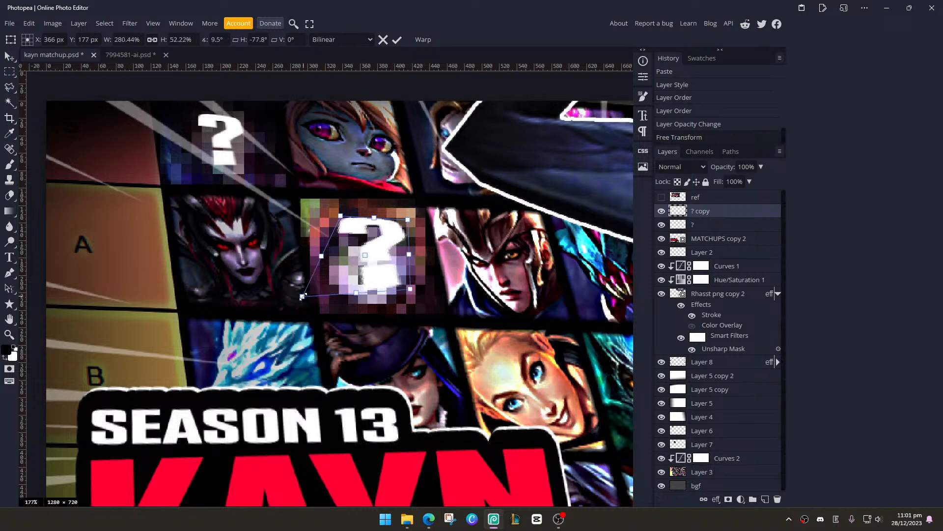
left_click_drag(302, 296, 324, 291)
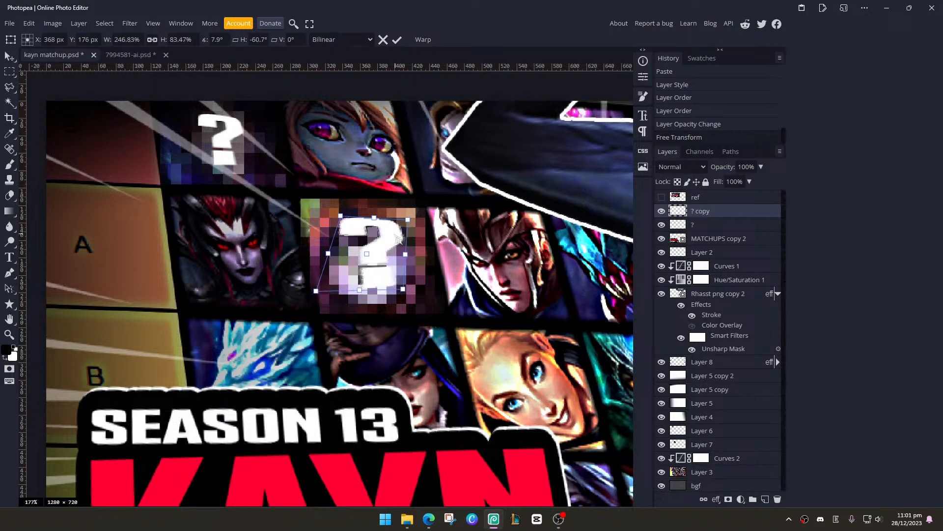
scroll(397, 253, "down", 3)
scroll(398, 243, "up", 3)
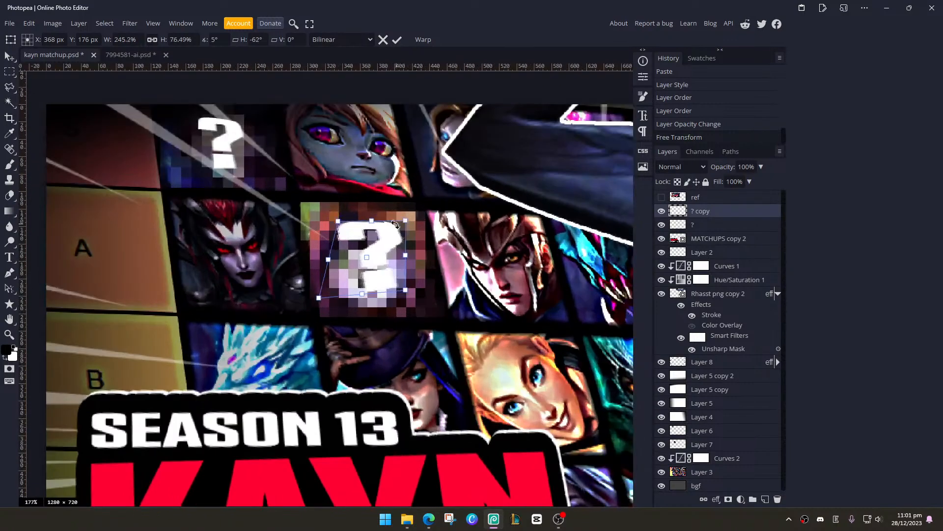
left_click_drag(400, 225, 401, 222)
left_click_drag(406, 289, 397, 289)
left_click_drag(321, 298, 330, 290)
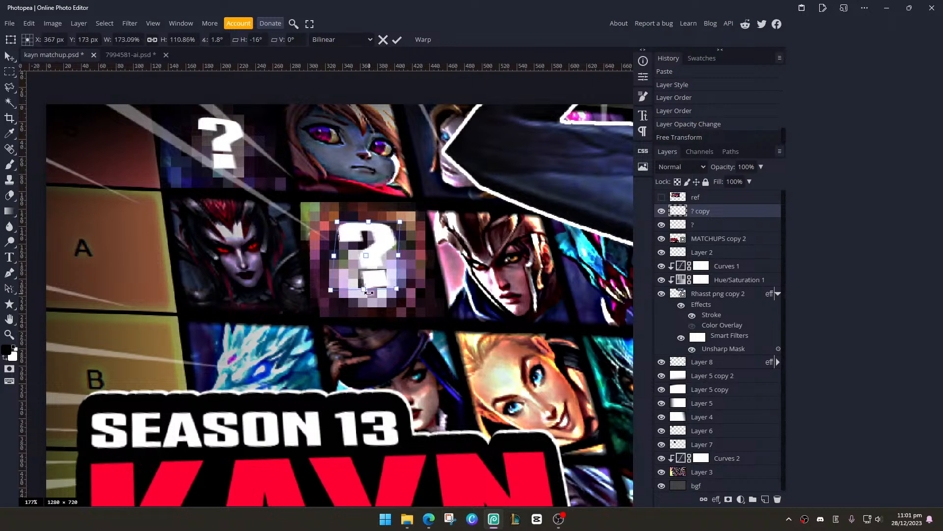
left_click_drag(398, 290, 415, 298)
left_click_drag(381, 280, 377, 276)
scroll(382, 259, "down", 1)
key("Return")
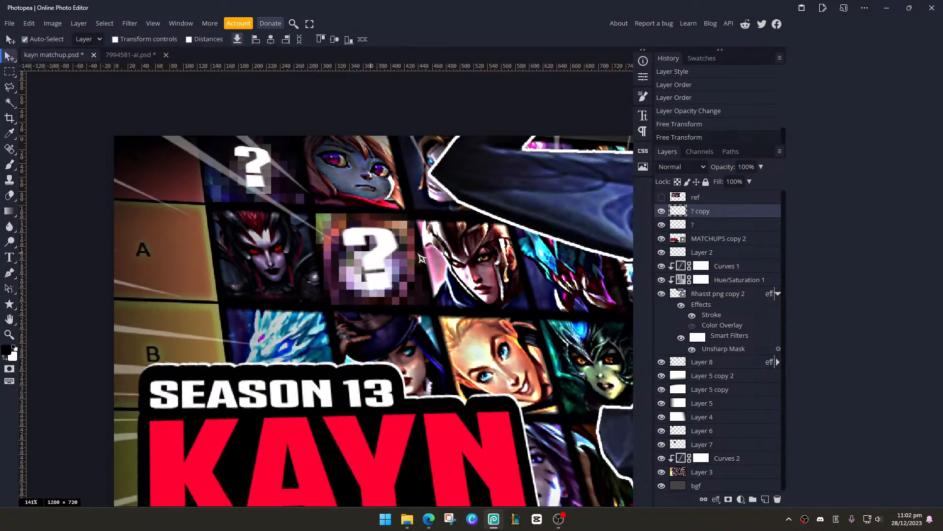
Check the question marks in the reference and enable a Drop Shadow on the ? copy layer
left_click(662, 197)
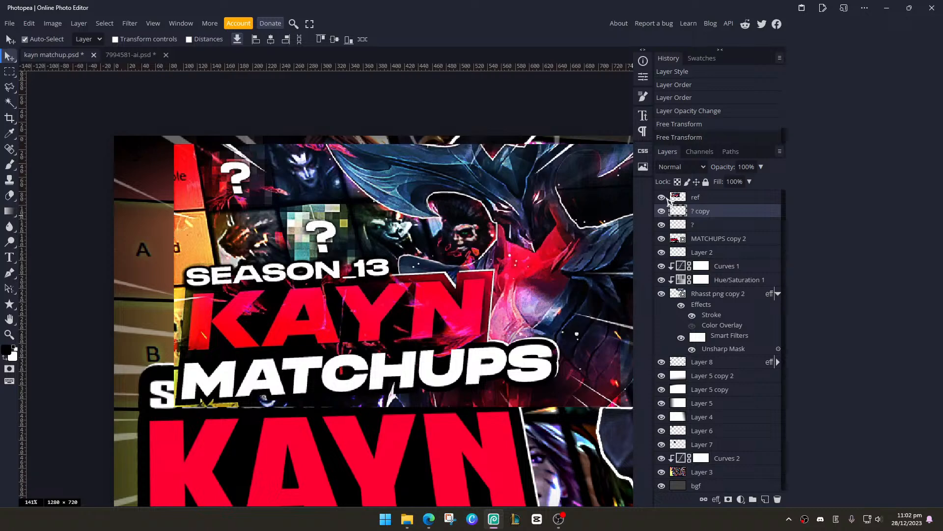
left_click(661, 197)
scroll(388, 234, "up", 2)
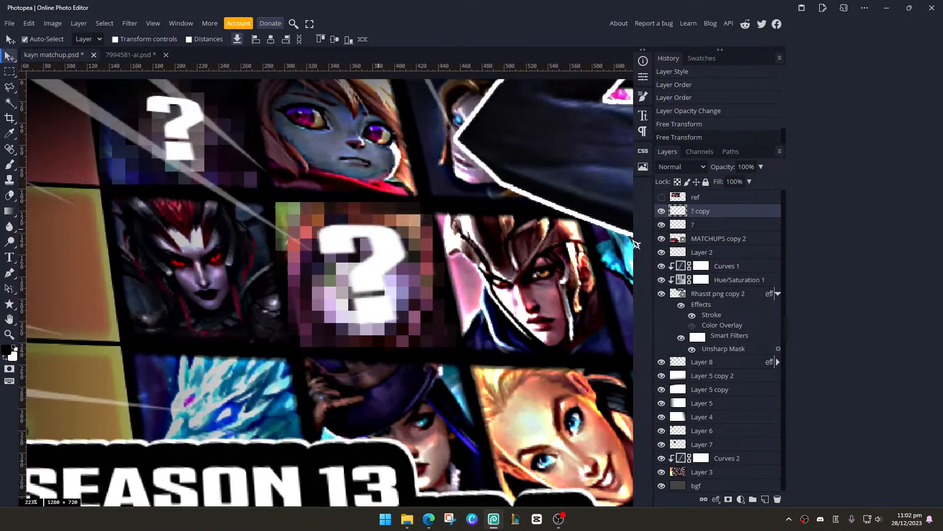
left_click(732, 228)
left_click(737, 213)
double_click(739, 216)
left_click(763, 157)
left_click(662, 211)
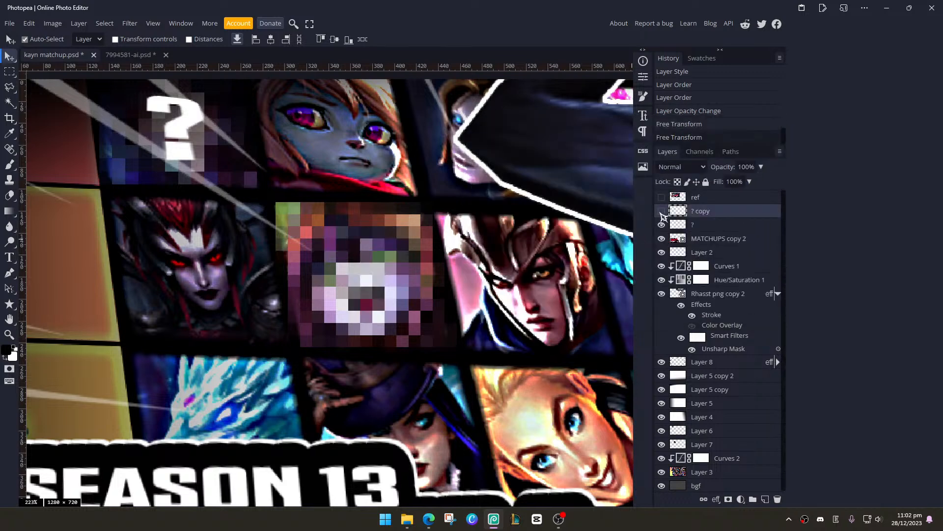
left_click(662, 212)
double_click(739, 212)
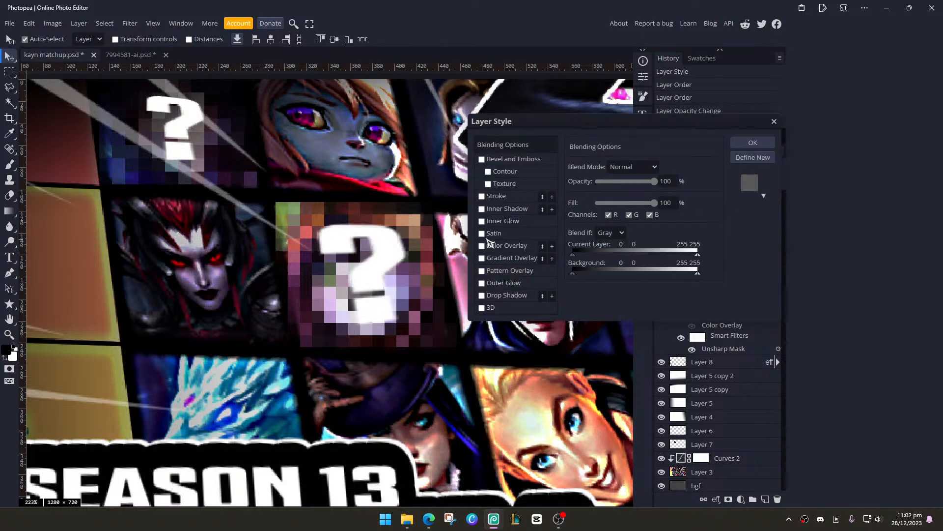
left_click(482, 296)
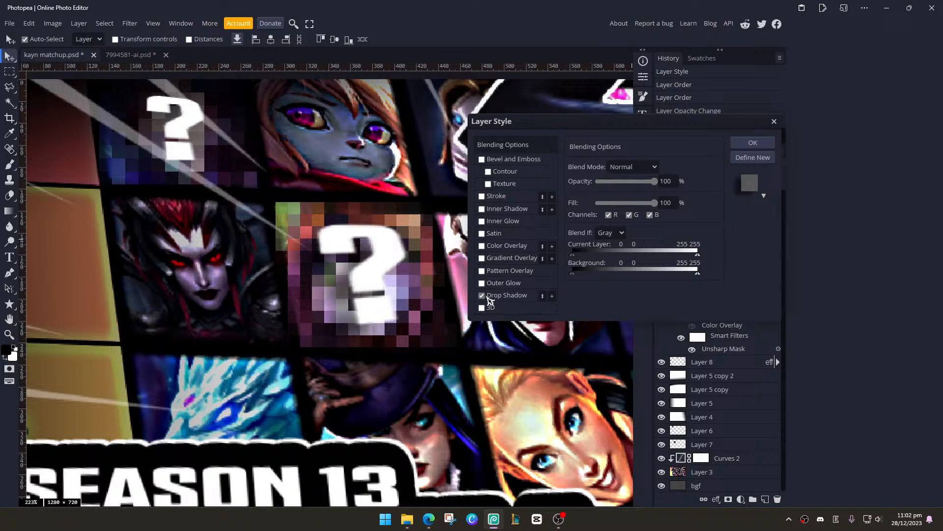
left_click(515, 297)
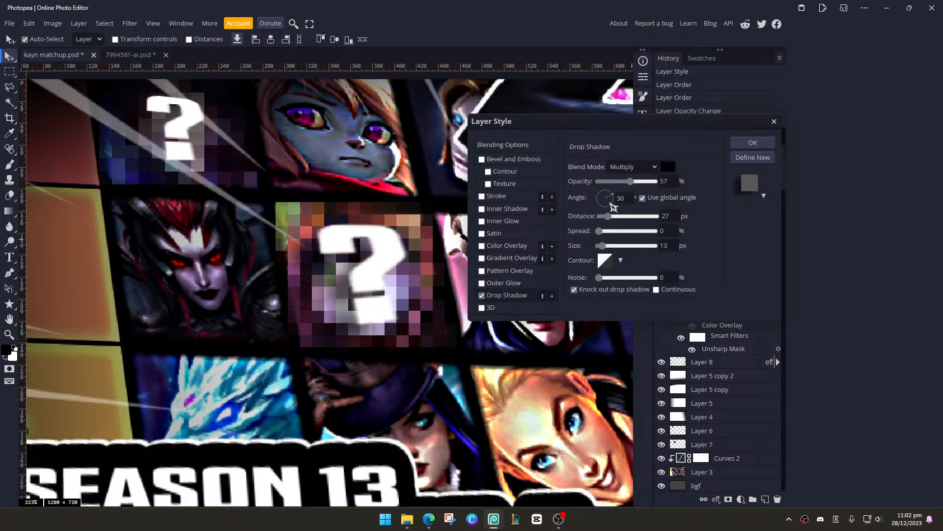
Set the drop shadow to 100% opacity, a 141° angle and 7 px distance, and apply it to the ? copy layer
left_click_drag(607, 200, 672, 182)
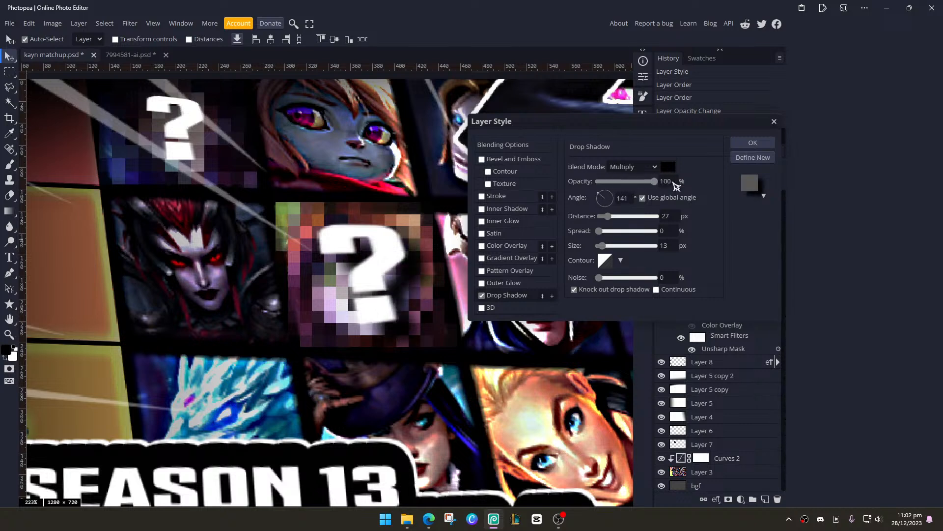
left_click_drag(608, 216, 603, 218)
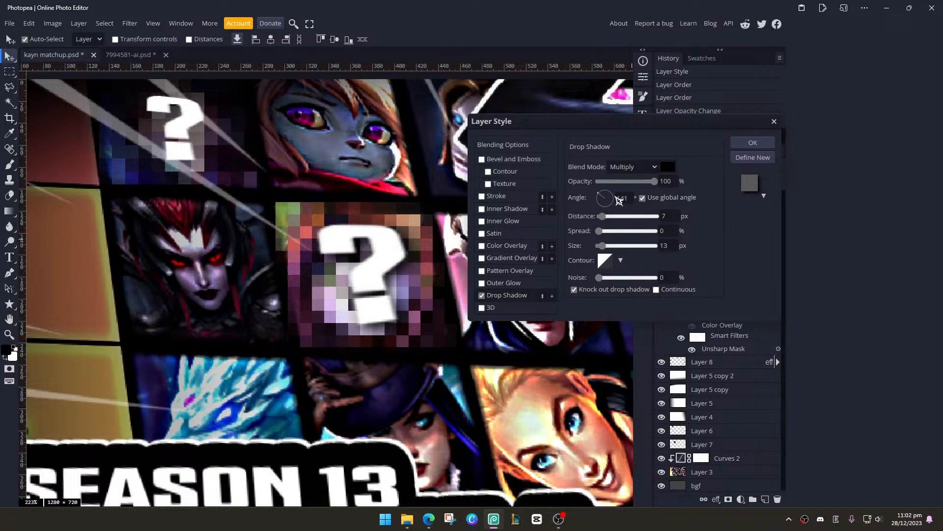
left_click(742, 145)
scroll(425, 258, "down", 2)
scroll(425, 258, "down", 8)
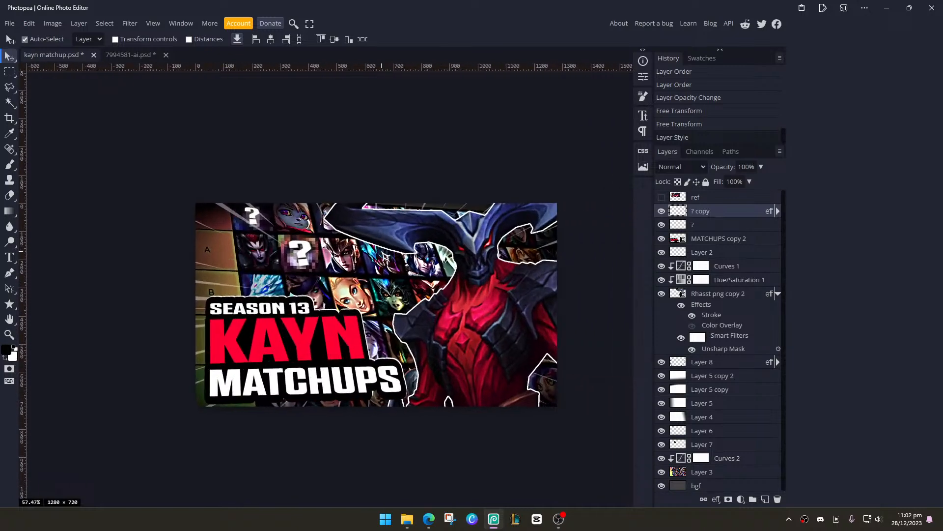
Apply a Drop Shadow to the ? layer over the pixelated portrait in the top row
scroll(383, 251, "up", 2)
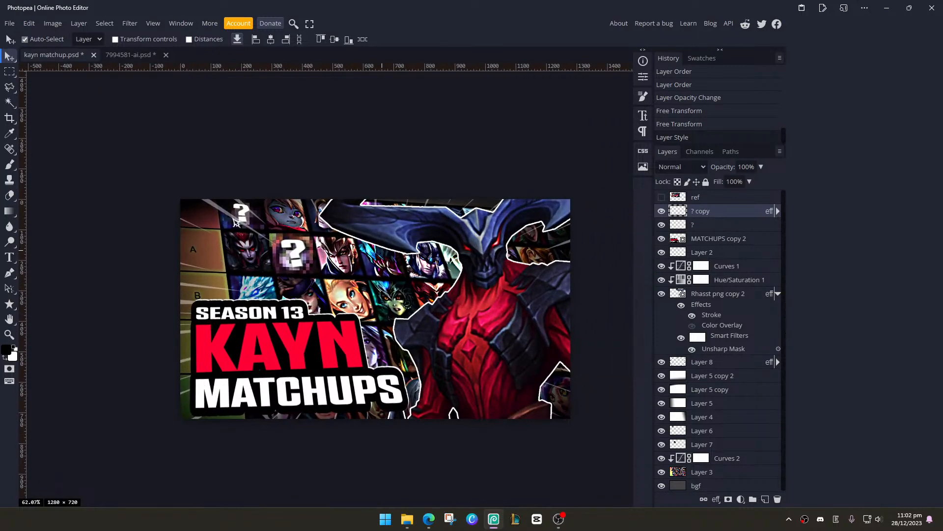
scroll(237, 222, "up", 7)
left_click(298, 221)
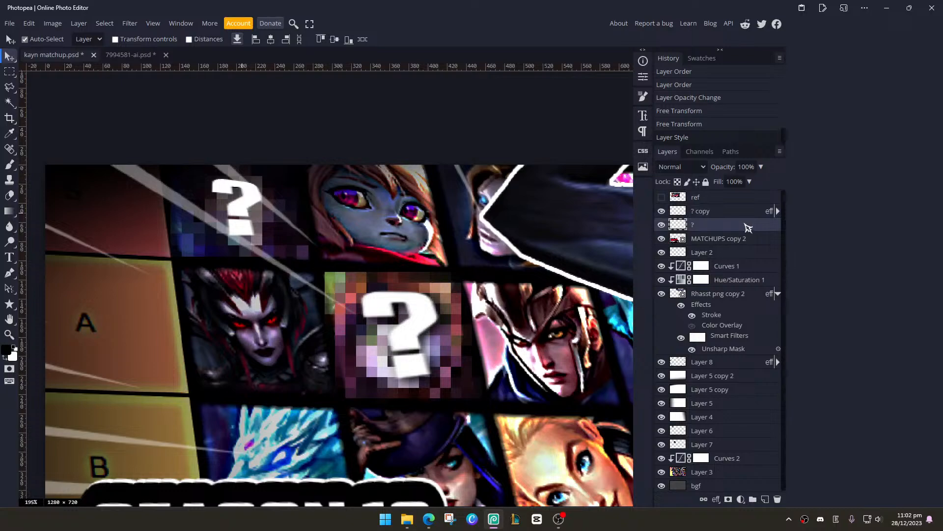
double_click(747, 227)
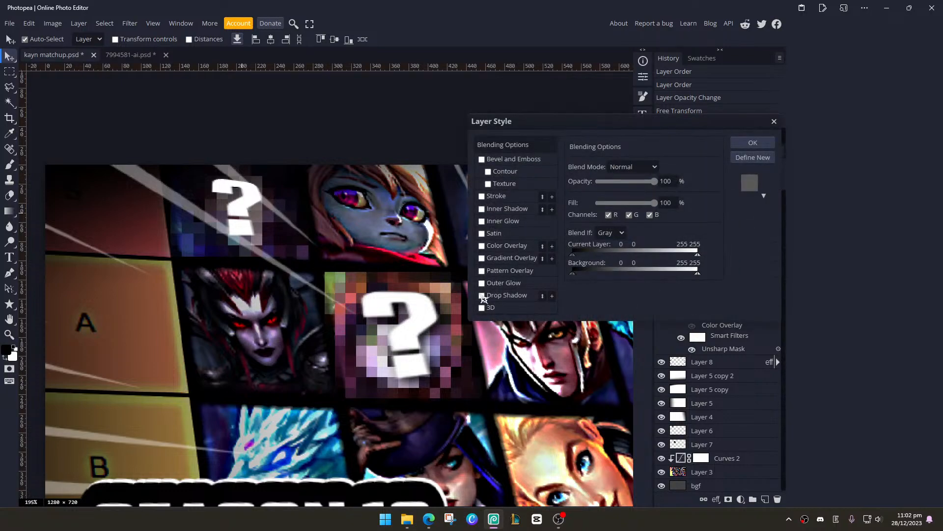
left_click(482, 296)
left_click(752, 142)
scroll(442, 238, "down", 2)
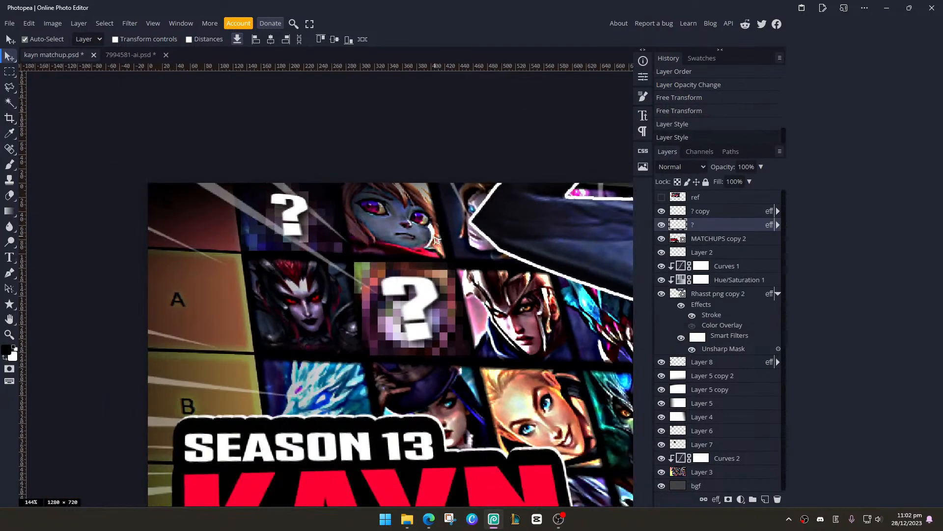
scroll(436, 239, "down", 7)
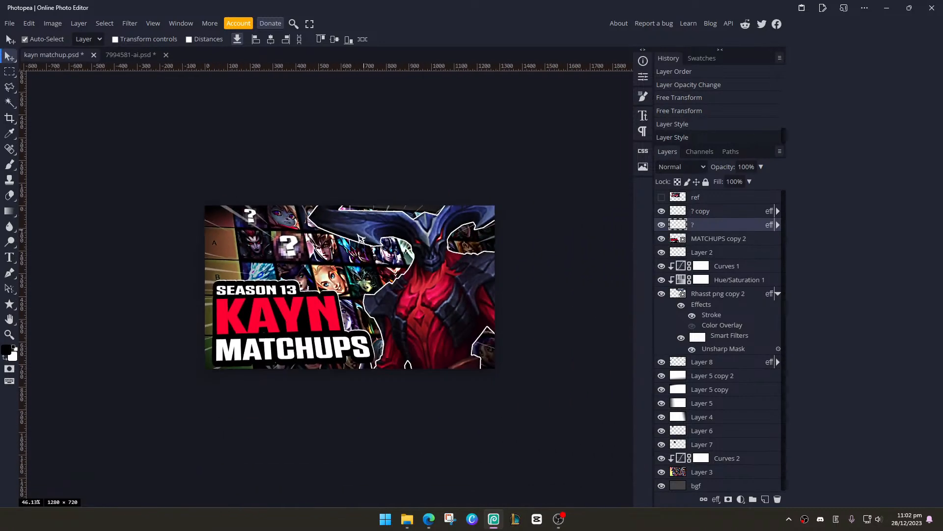
Compare the thumbnail with the reference by repeatedly showing and hiding the ref layer
scroll(344, 241, "down", 1)
scroll(344, 240, "up", 2)
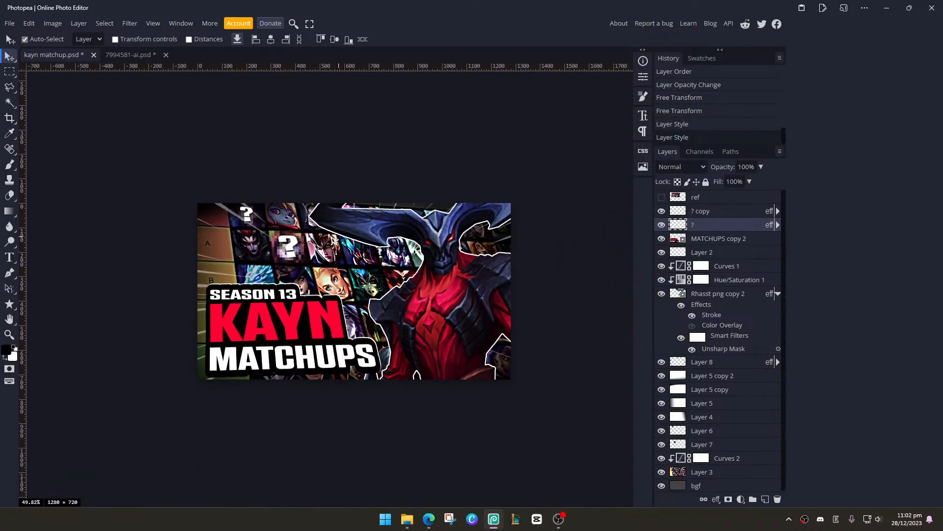
left_click(662, 197)
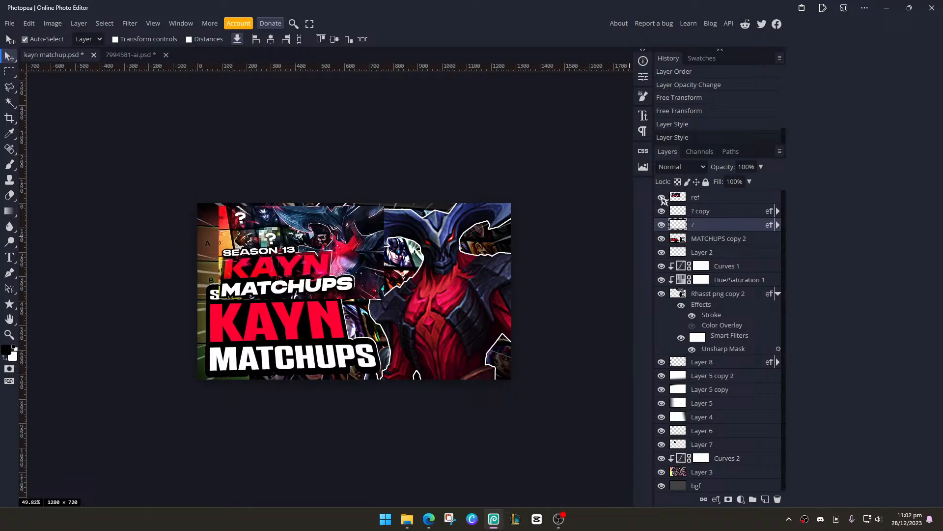
left_click(662, 198)
left_click(662, 197)
scroll(337, 242, "up", 2)
scroll(337, 242, "down", 1)
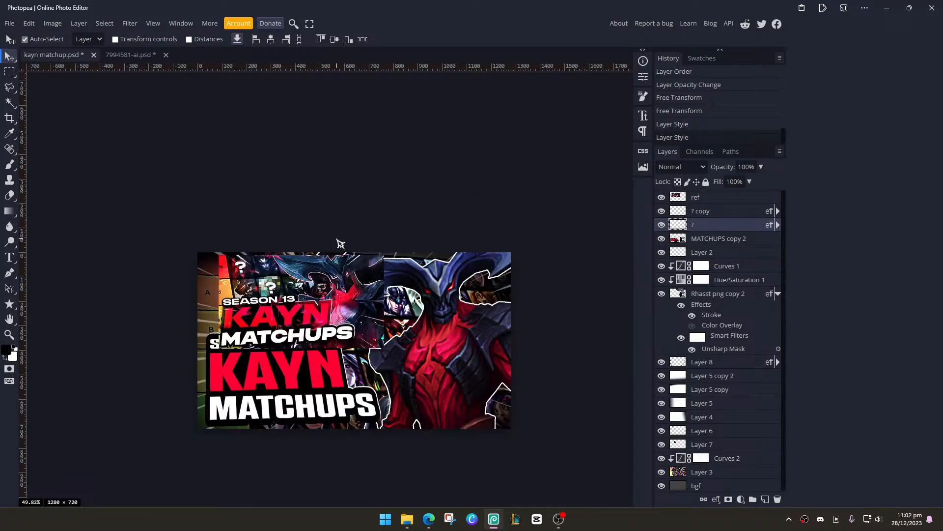
scroll(400, 237, "down", 1)
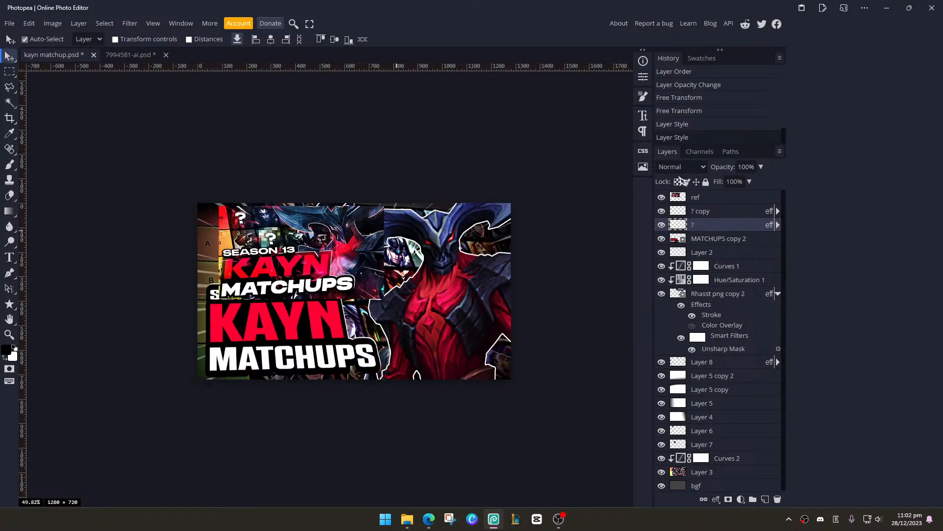
left_click(662, 198)
left_click(662, 198)
left_click(662, 198)
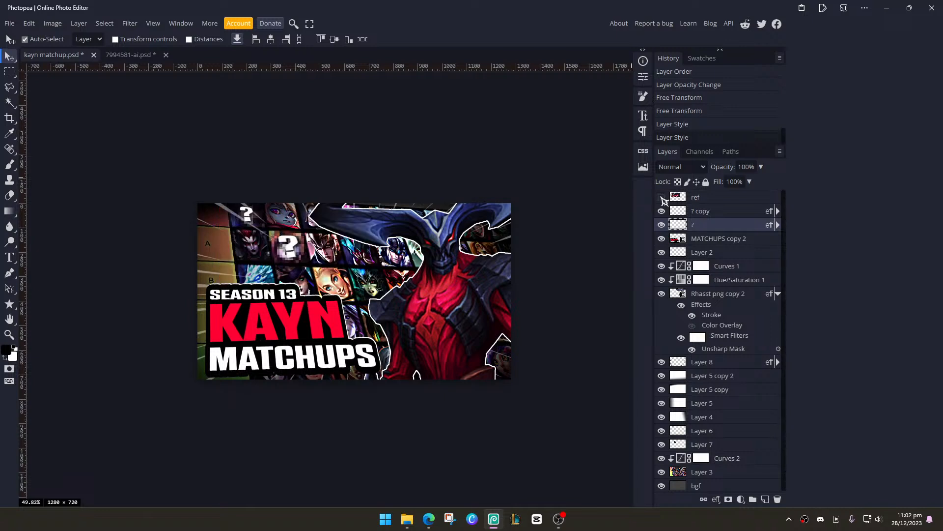
left_click(661, 198)
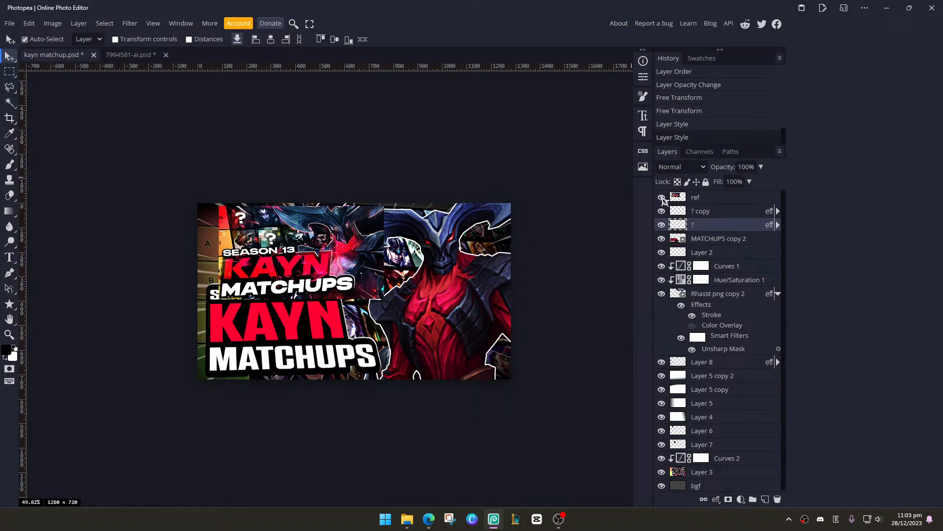
left_click(662, 197)
left_click(662, 197)
scroll(276, 235, "up", 5)
Hide the ? layer and the ref layer
key("alt+Tab")
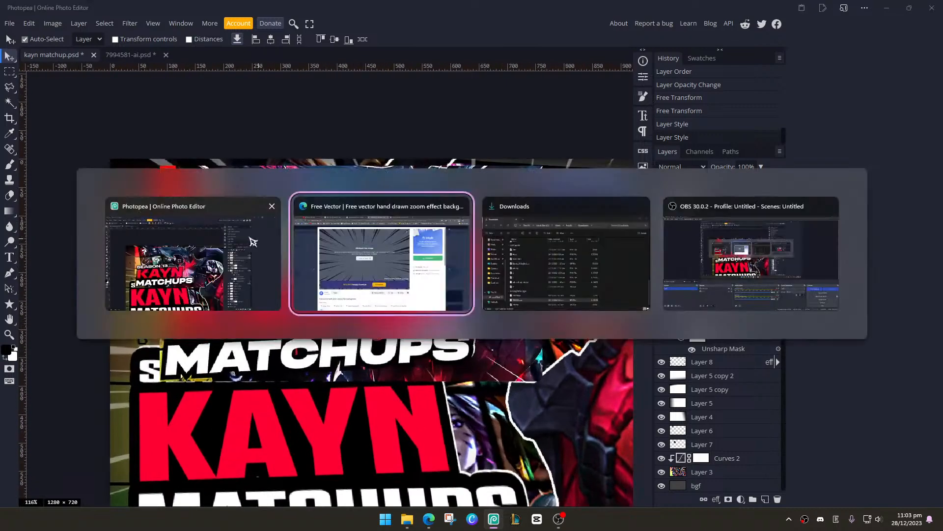
key("Escape")
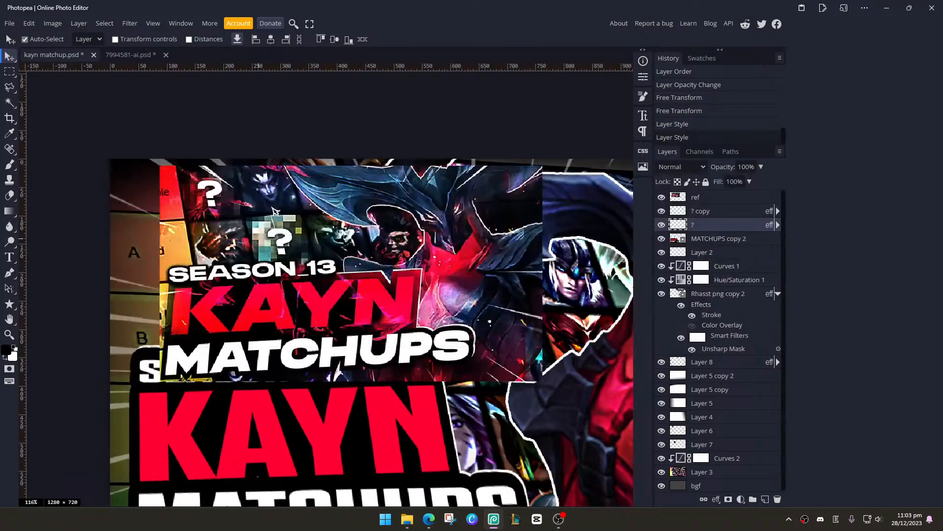
scroll(314, 233, "down", 4)
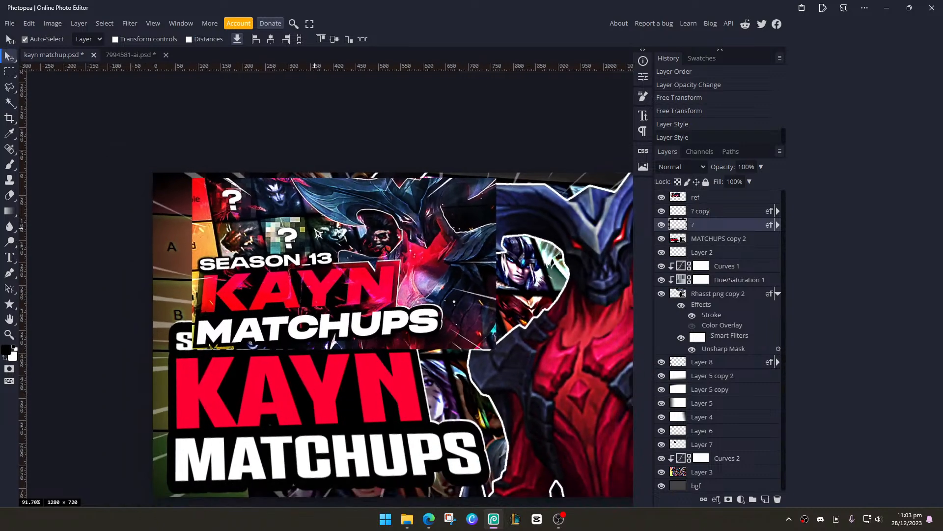
left_click(661, 224)
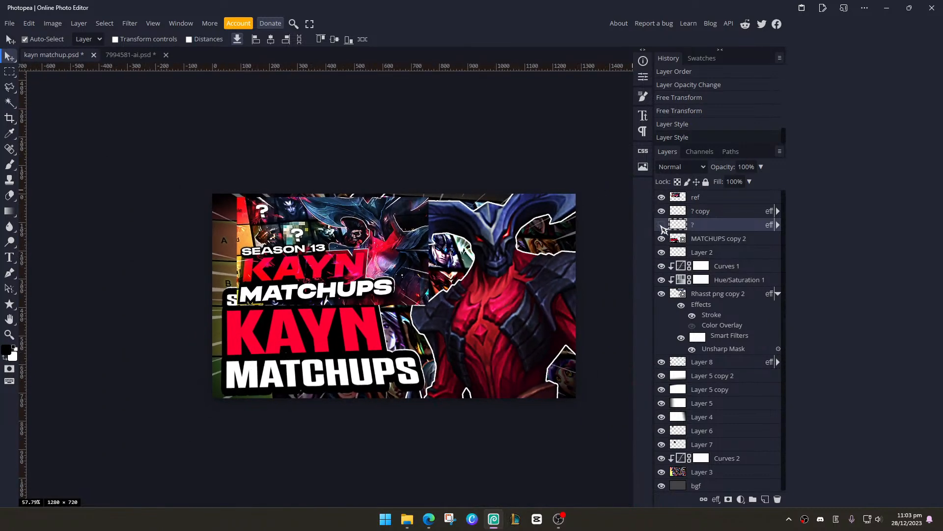
left_click(661, 197)
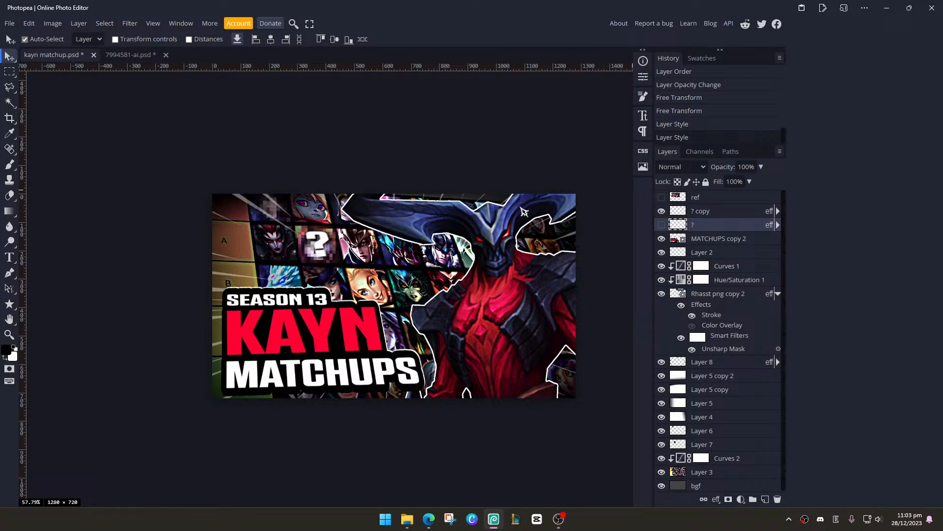
Export the thumbnail as a 1280 x 720 PNG at 100% quality and save it as kayn matchup in Downloads
scroll(509, 208, "down", 1)
left_click(10, 23)
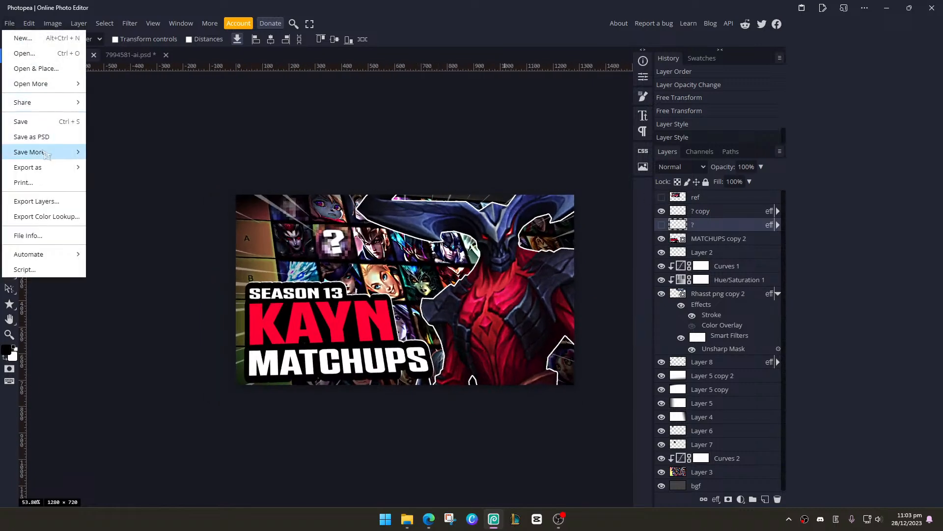
mouse_move(44, 168)
left_click(116, 167)
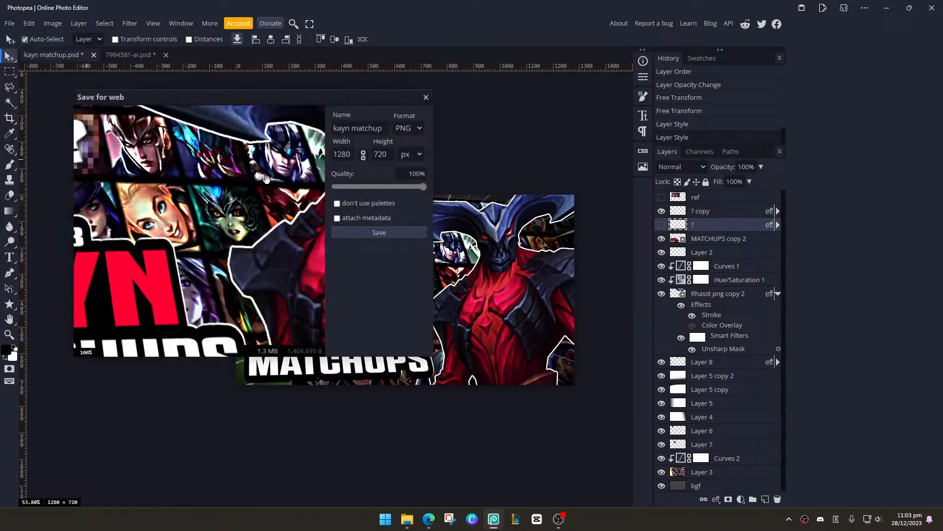
left_click(373, 232)
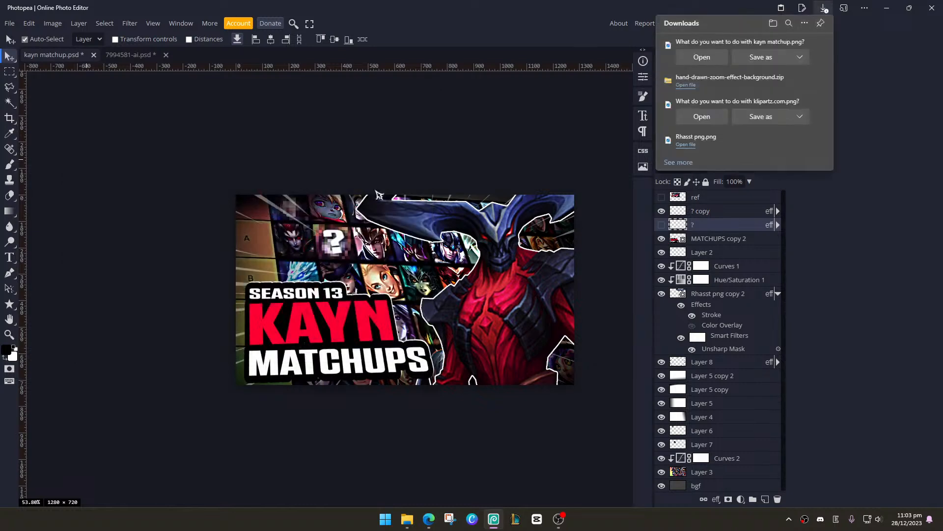
left_click(761, 57)
type("kayn matchup")
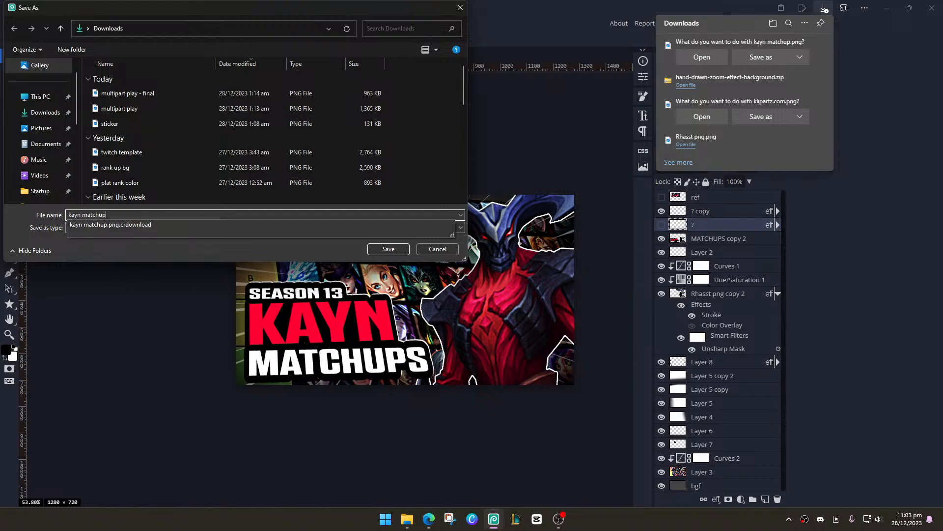
key("Return")
Switch to Discord and open the weekly-practise channel of the studio server
key("alt+Tab")
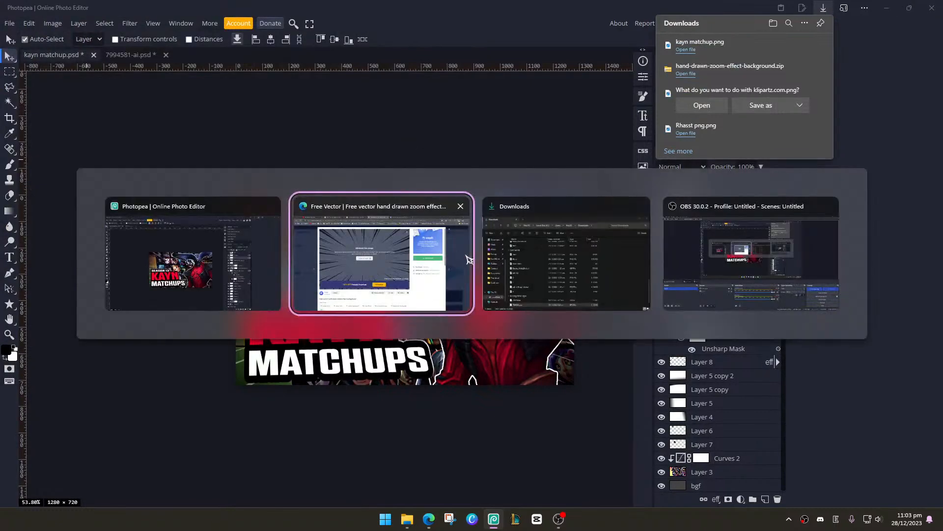
left_click(406, 427)
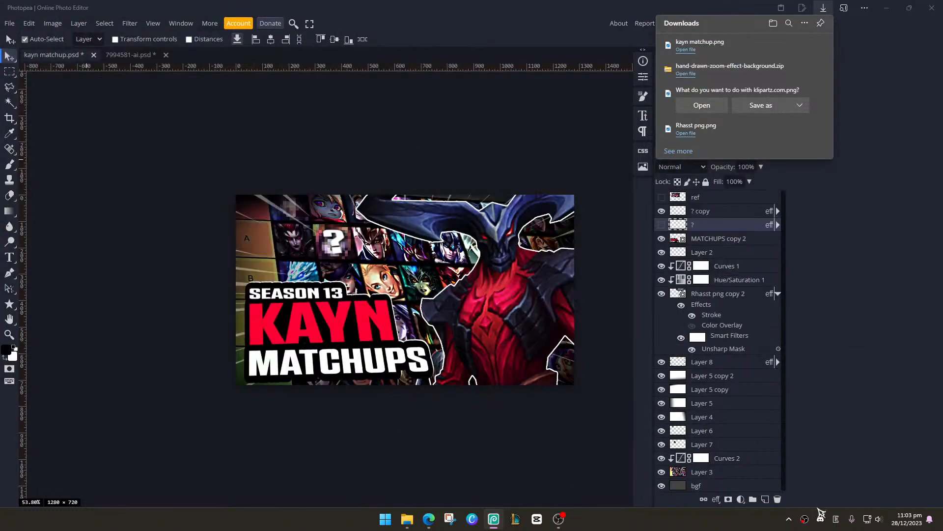
left_click(821, 519)
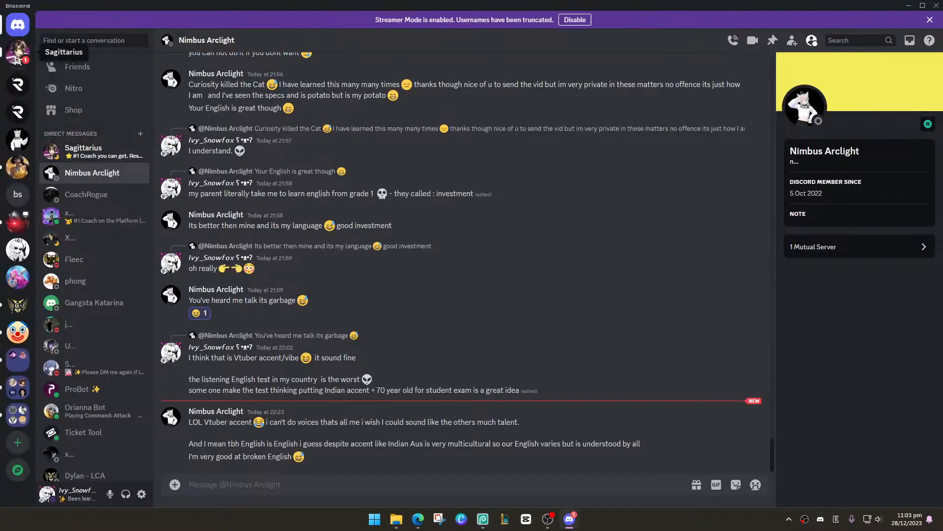
left_click(18, 53)
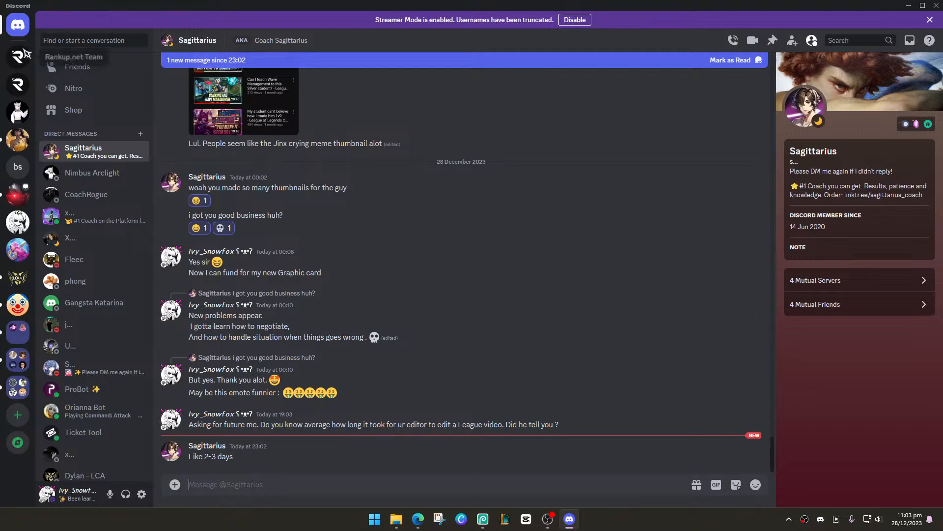
left_click(17, 222)
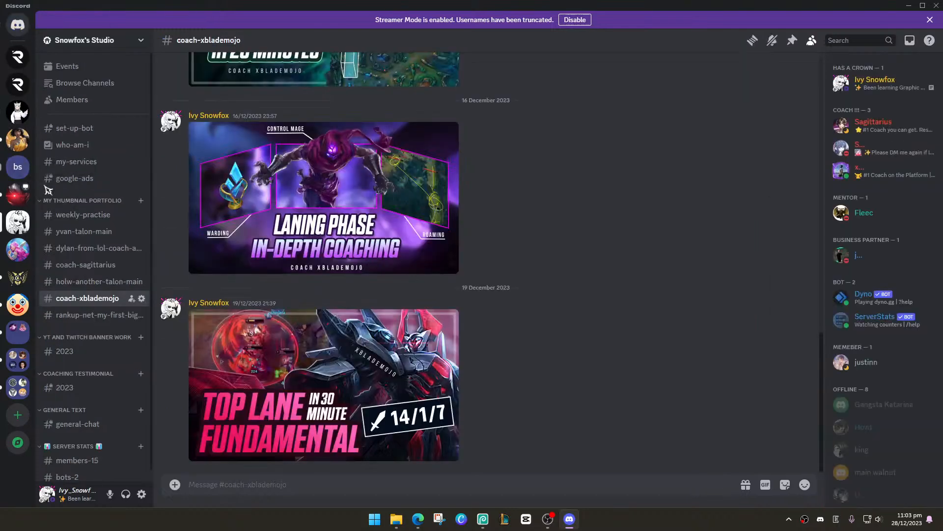
left_click(94, 214)
Attach kayn matchup.png to a new message in the weekly-practise channel
left_click(175, 484)
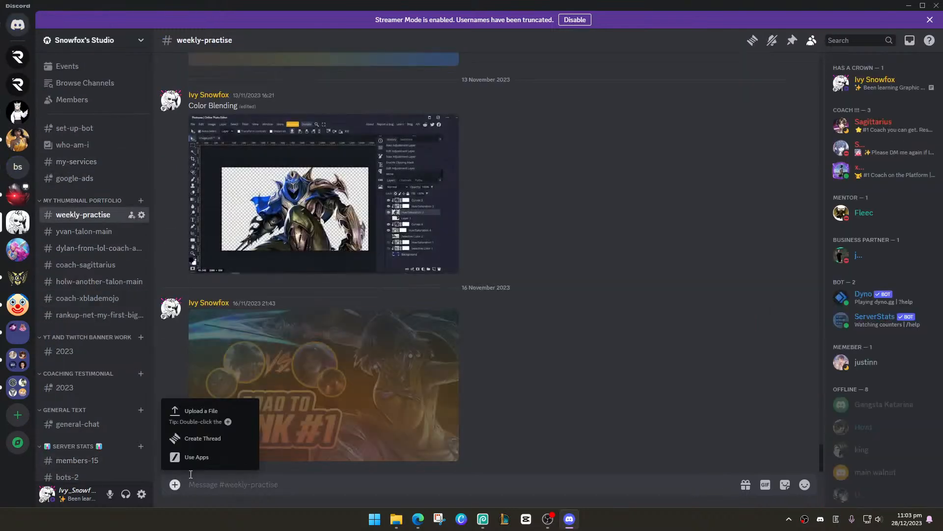
left_click(206, 412)
double_click(148, 93)
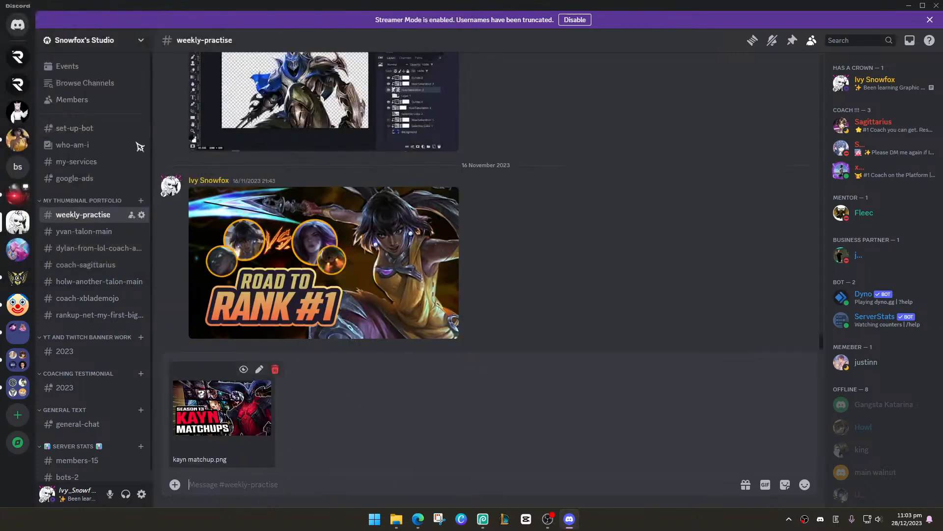
Begin the message with the heading "Note:" and start a dashed list on the line below
type("Note :")
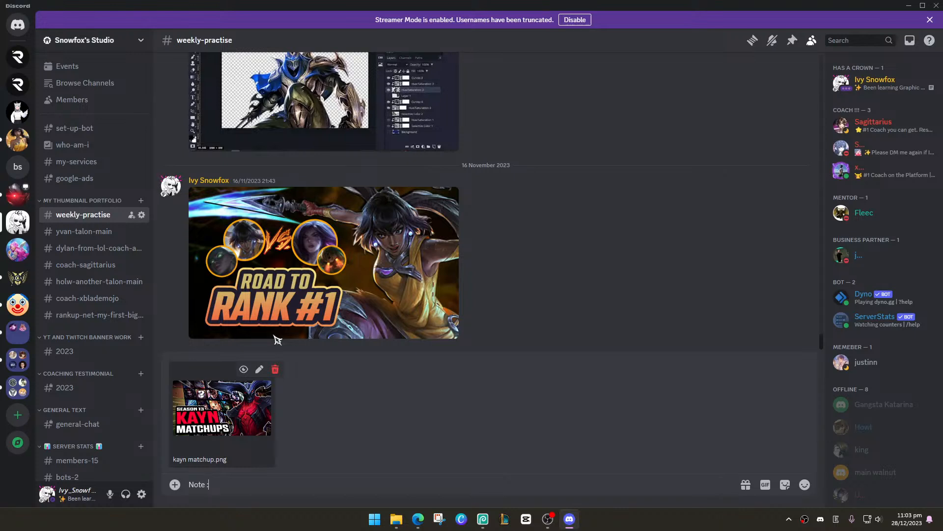
key("BackSpace")
key("BackSpace")
type(":")
key("shift+Return")
type("- ")
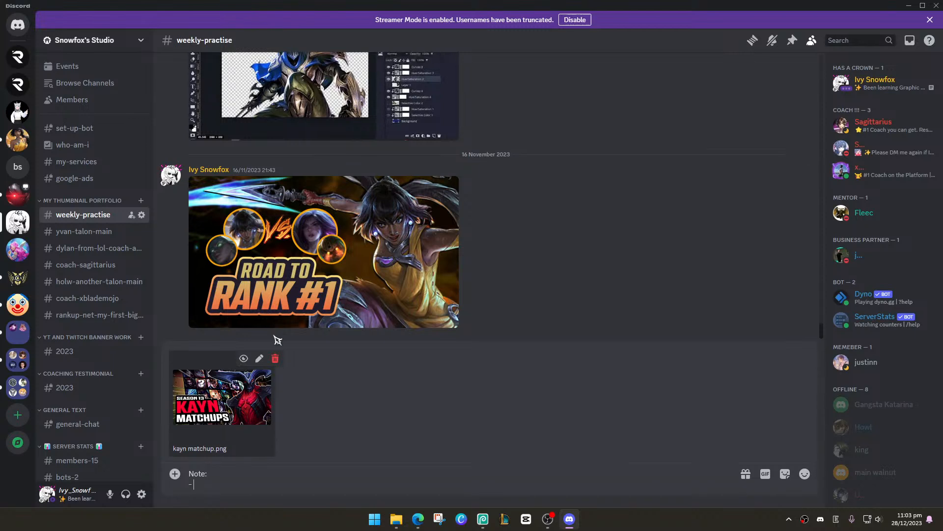
Write "Color grading need improvement" as the first list item, checking it against the thumbnail in Photopea
type("Color blend")
key("alt+Tab")
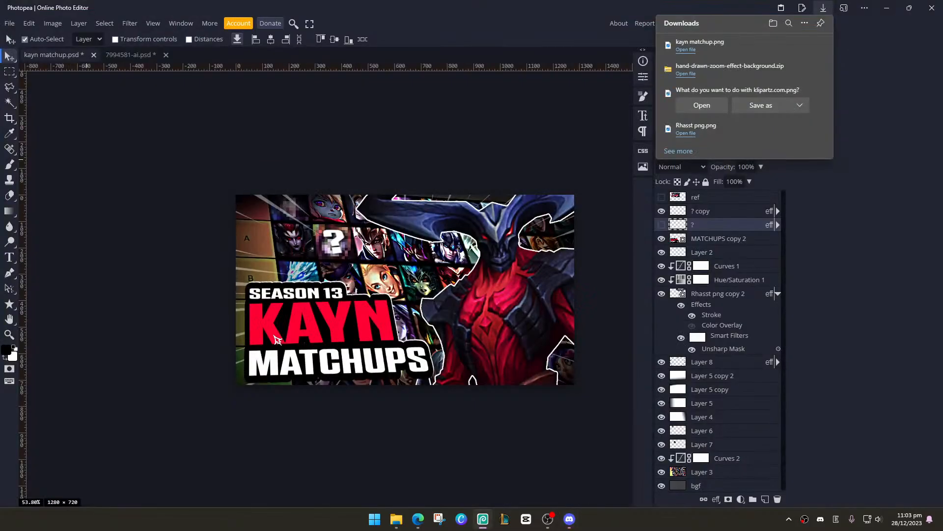
key("alt+Tab")
key("BackSpace")
key("BackSpace")
key("BackSpace")
key("BackSpace")
key("BackSpace")
type("grad")
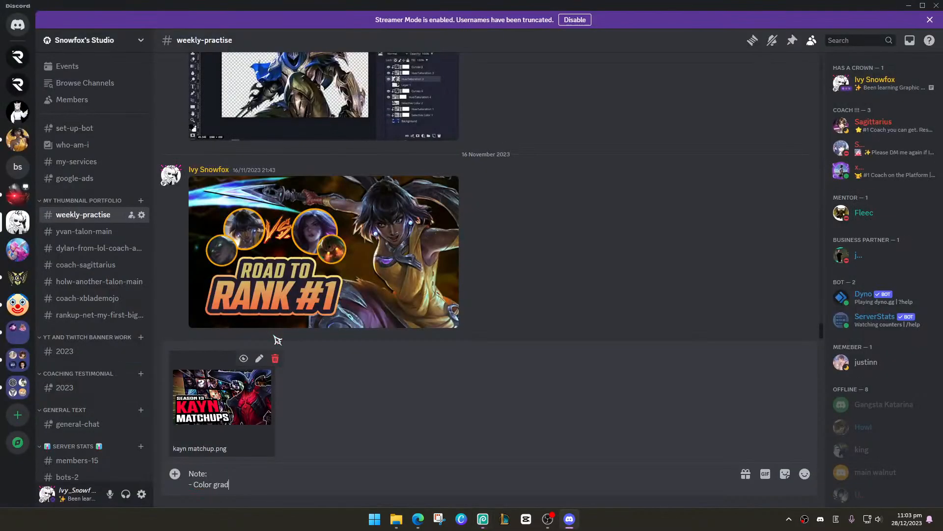
type("ing need improvement")
key("alt+Tab")
key("alt+Tab")
Add the list items "- Learn how to make thing glow" and "- Adding texture to the image"
key("shift+Return")
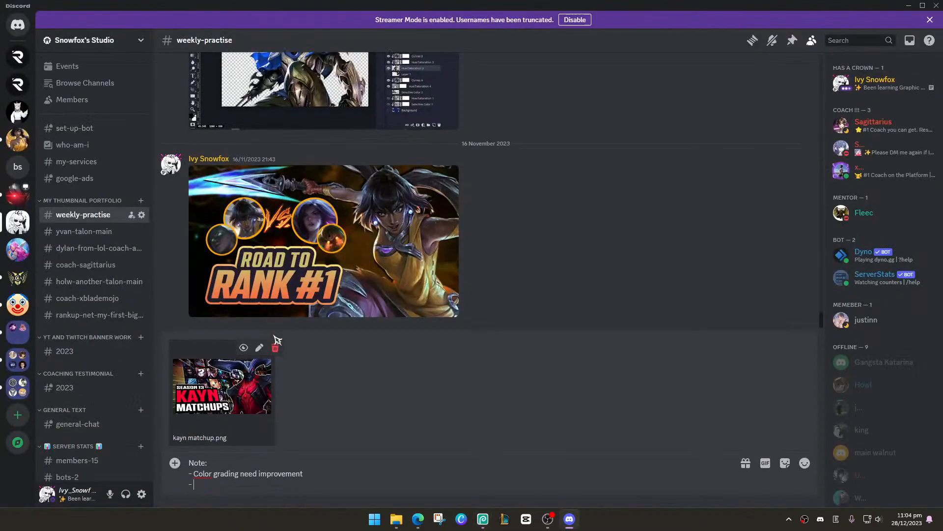
type("- Learn how to make thing glow")
key("shift+Return")
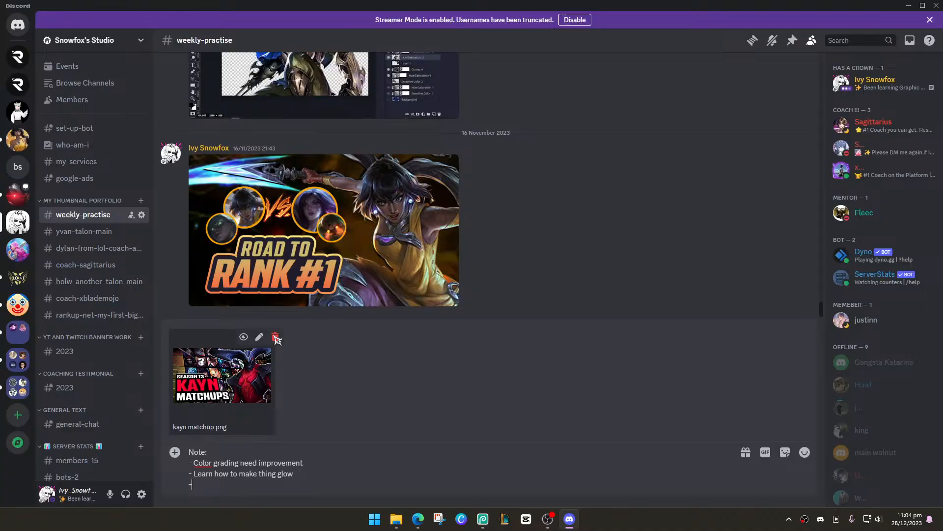
key("alt+Tab")
key("alt+Tab")
type("- Adding texture to the im")
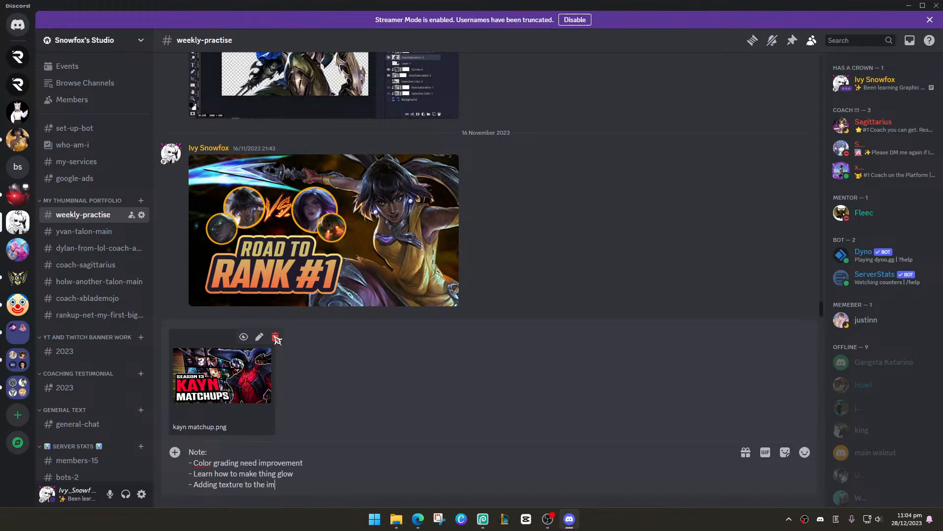
type("gageage")
key("shift+Return")
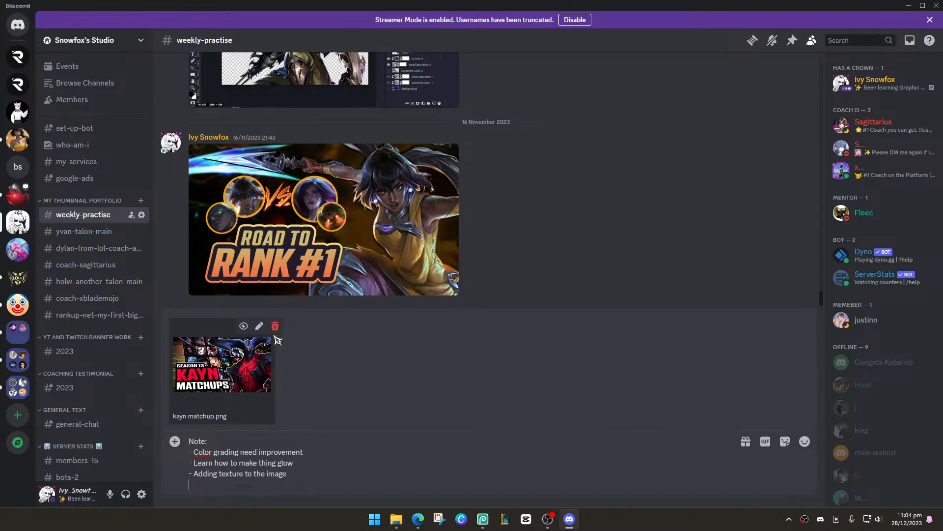
Review the thumbnail in Photopea and add the Discord list item "- Learn how to make the text sharper"
key("alt+Tab")
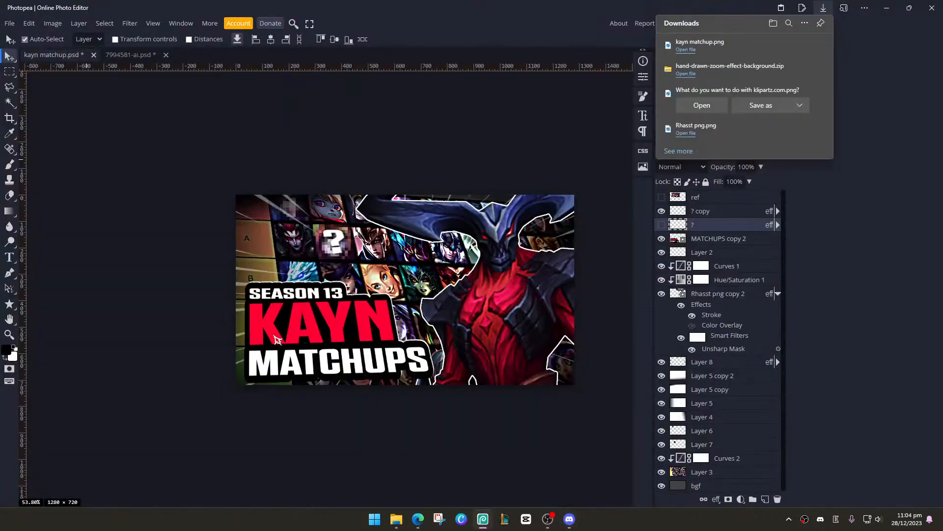
key("alt+Tab")
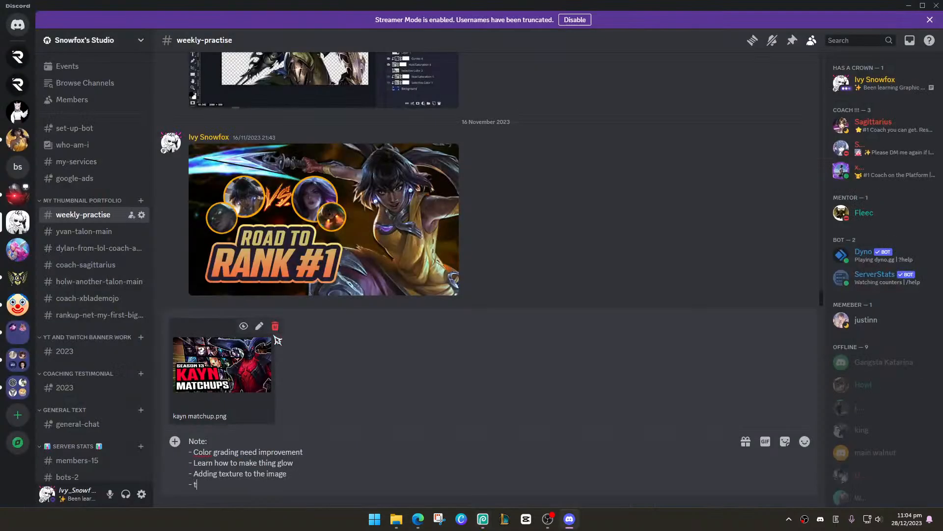
type("The te")
type("xt ne")
key("BackSpace")
key("BackSpace")
key("BackSpace")
key("BackSpace")
key("BackSpace")
key("BackSpace")
type("Learn how to make the tex")
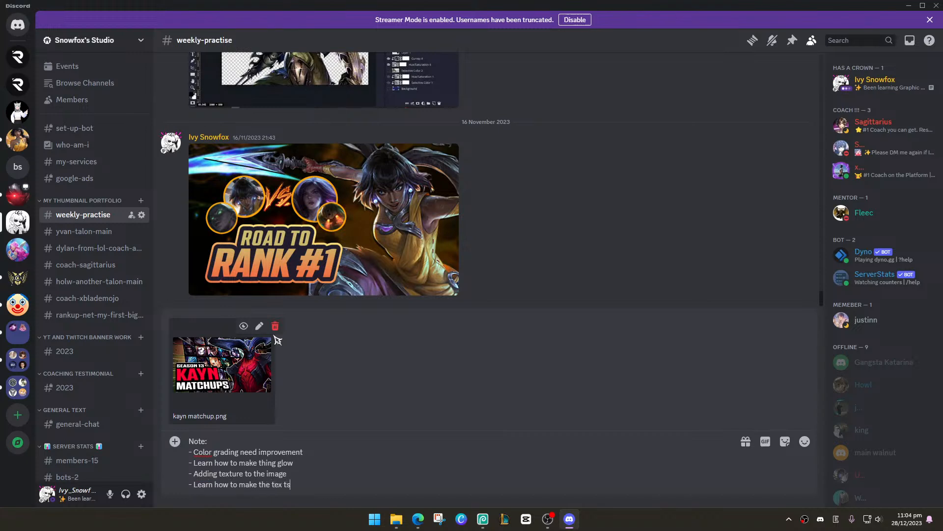
type("t sharper")
Recheck the thumbnail in Photopea and end the Discord note with the line "=> Every thing elese is pretty decent"
key("alt+Tab")
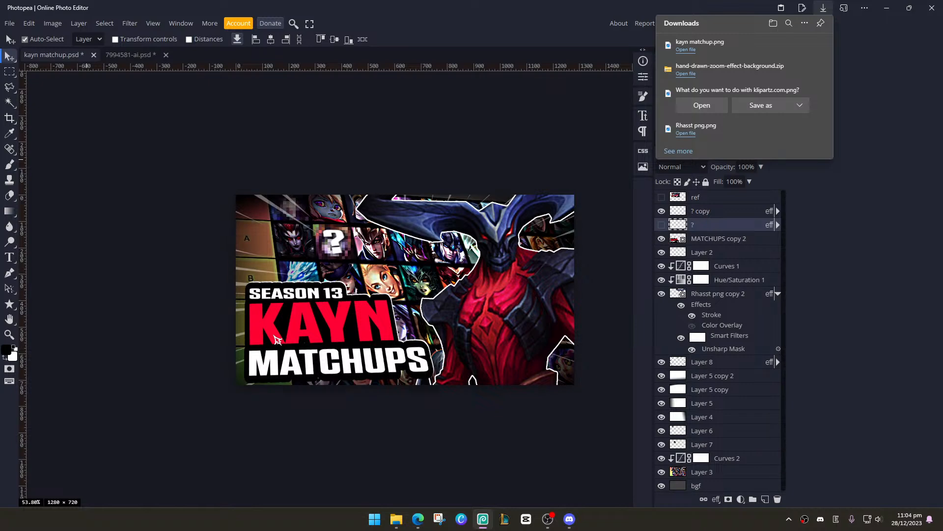
key("alt+Tab")
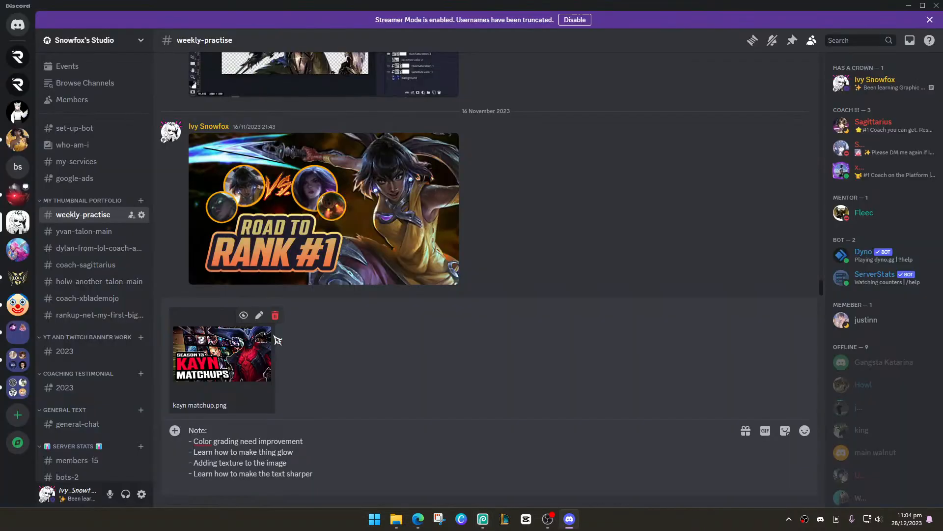
type("ev")
type(" Every thing ele")
key("BackSpace")
key("BackSpace")
type("lese is pretty d")
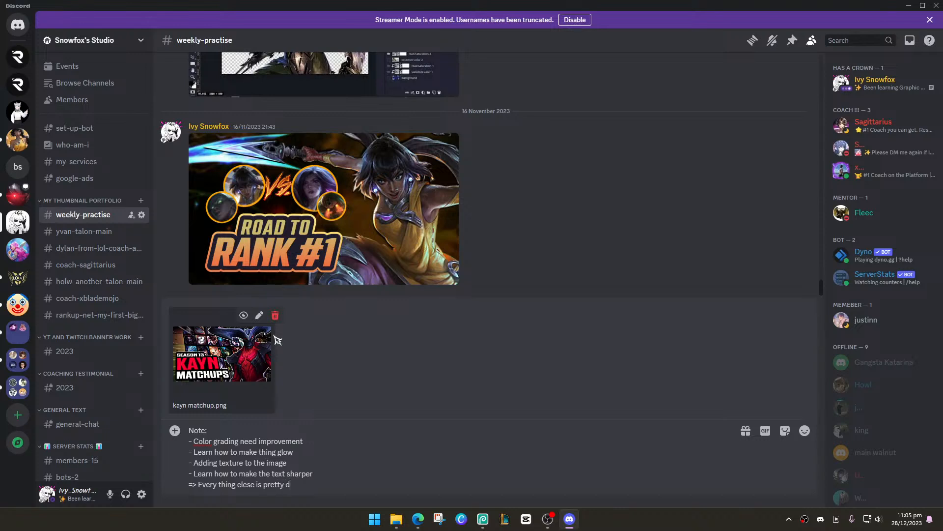
type("ecent")
key("BackSpace")
key("BackSpace")
key("BackSpace")
key("BackSpace")
Switch to Photopea, inspect the pixelated portraits up close, and make the hidden ? layer visible again
key("alt+Tab")
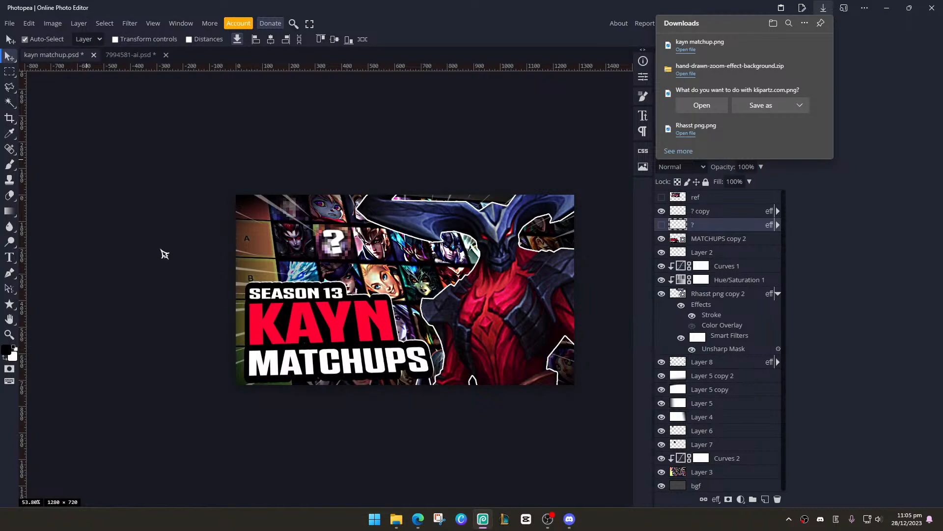
scroll(302, 217, "up", 5)
scroll(301, 234, "down", 5)
scroll(303, 240, "up", 8)
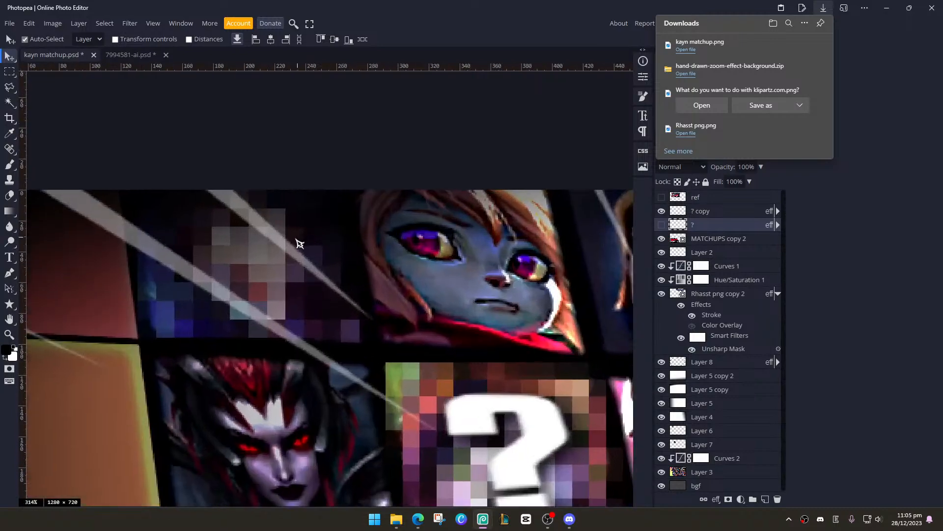
scroll(267, 231, "down", 10)
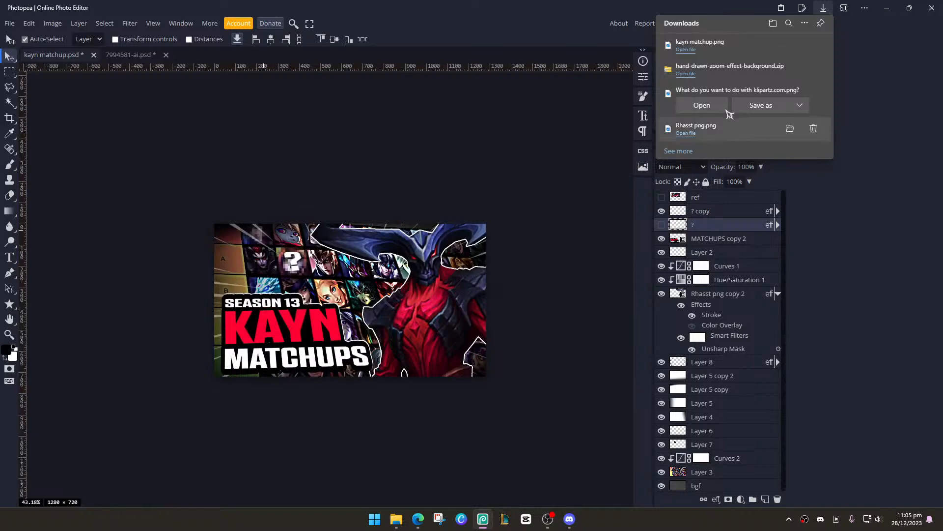
left_click(873, 93)
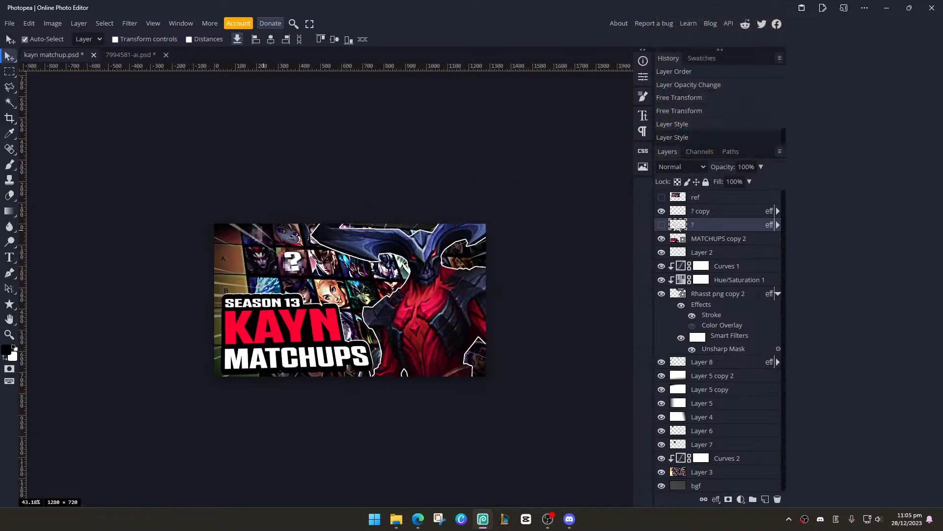
left_click(661, 225)
scroll(313, 229, "up", 2)
scroll(244, 241, "up", 1)
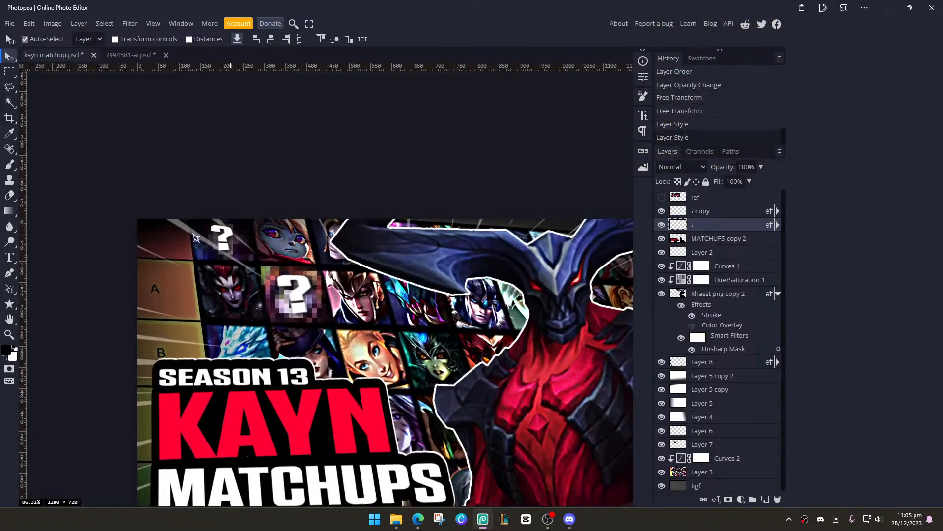
scroll(243, 243, "down", 2)
Switch to Discord and remove the kayn matchup.png attachment from the draft message
key("alt+Tab")
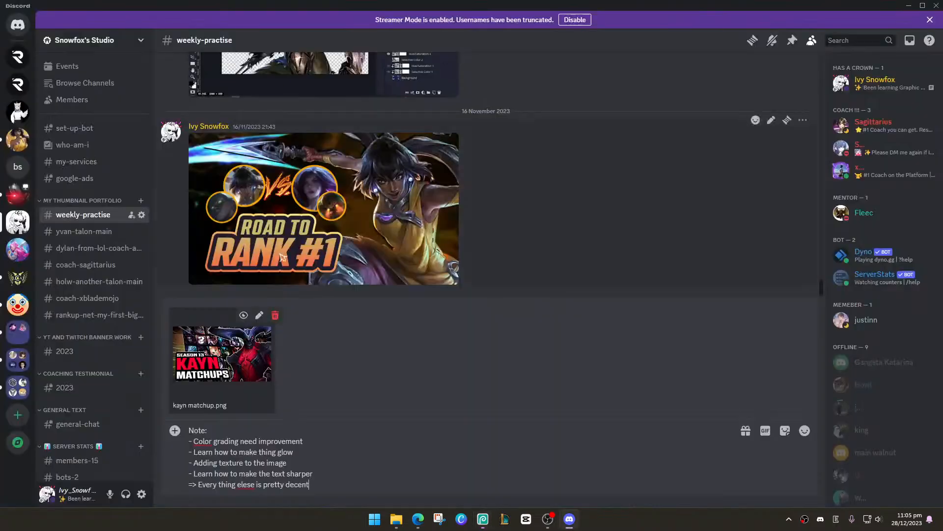
left_click(275, 315)
Switch to Photopea, export the thumbnail as PNG, and save it over the existing kayn matchup file in Downloads
key("alt+Tab")
left_click(9, 23)
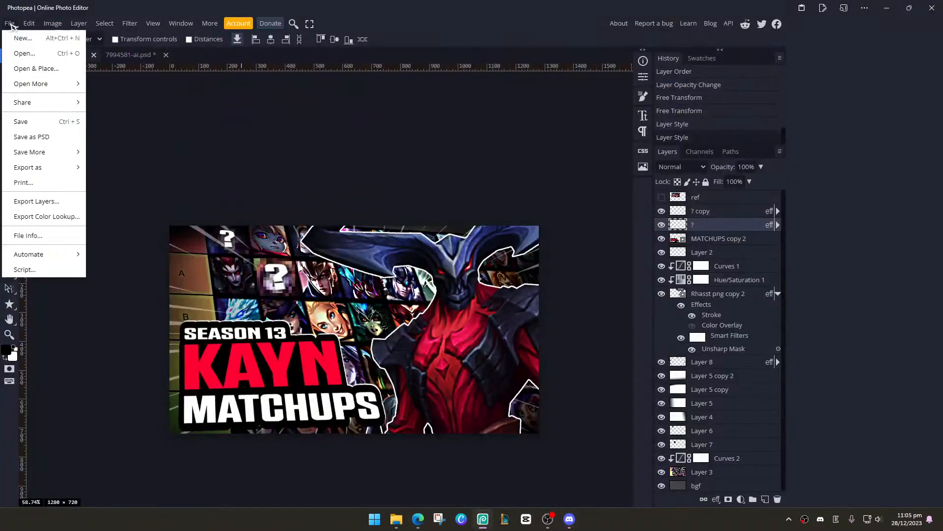
mouse_move(44, 170)
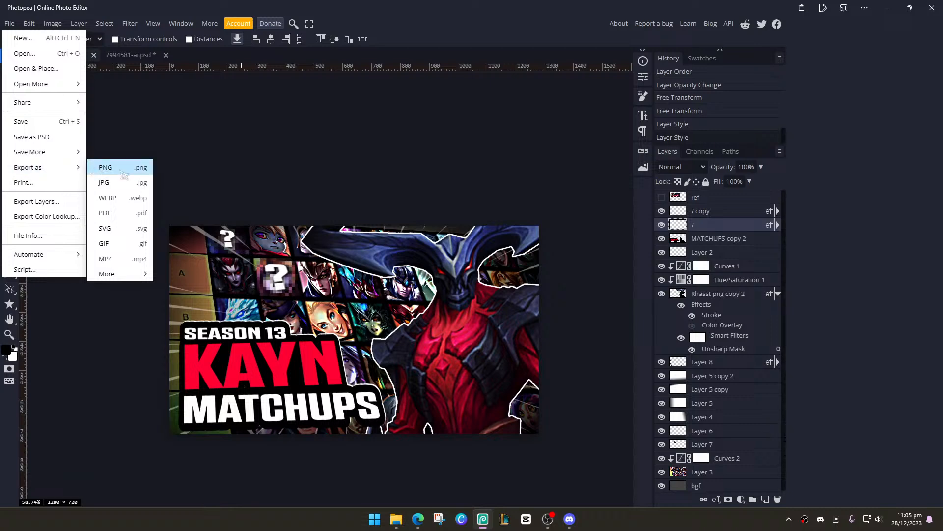
left_click(113, 168)
left_click(378, 234)
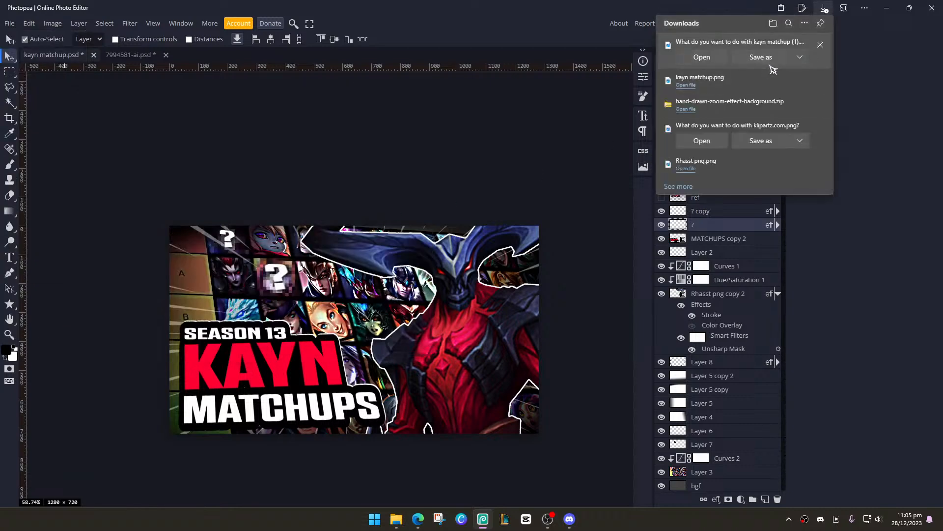
left_click(761, 57)
left_click(182, 95)
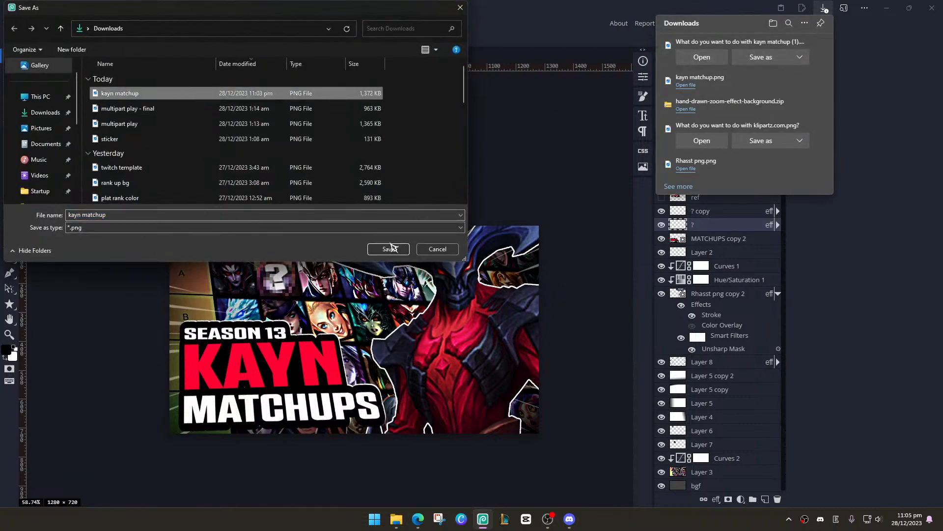
left_click(388, 248)
left_click(501, 263)
Switch to Discord and attach the newly exported kayn matchup.png to the draft message in weekly-practise
key("alt+Tab")
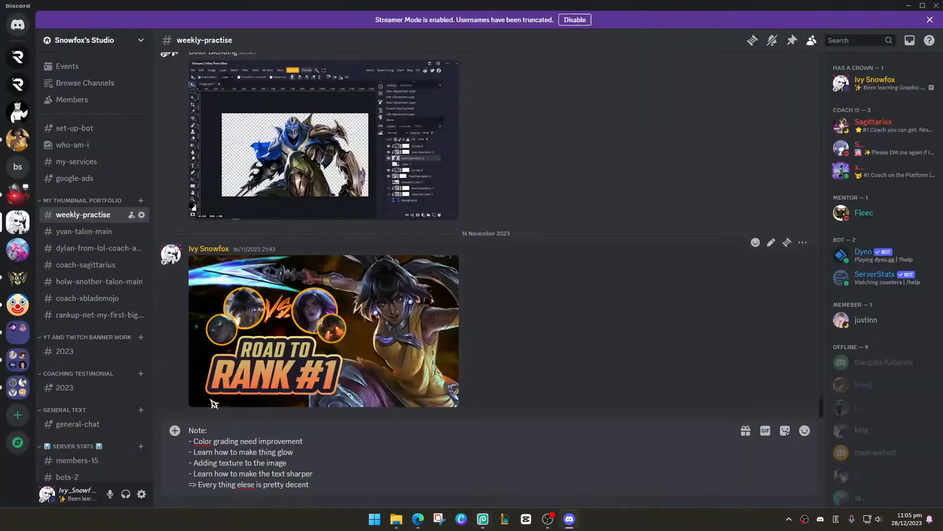
left_click(176, 428)
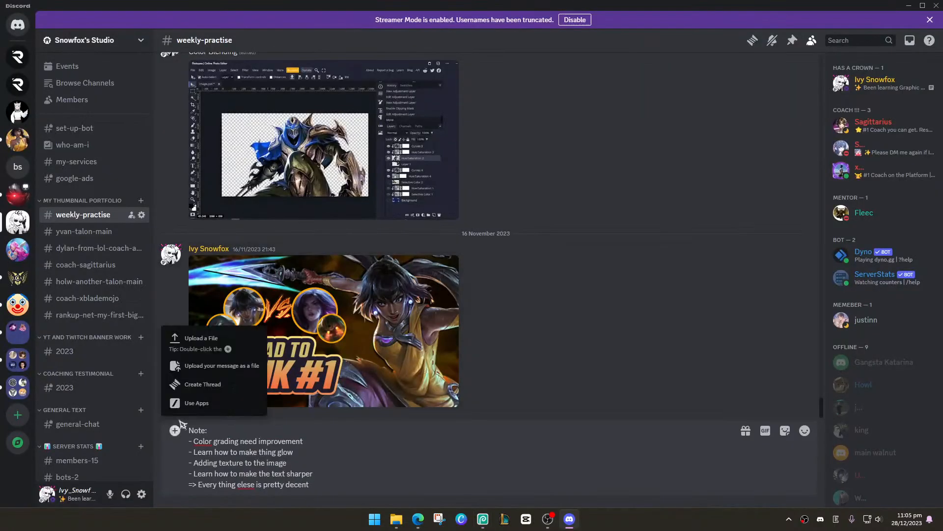
left_click(202, 338)
left_click(141, 95)
double_click(142, 96)
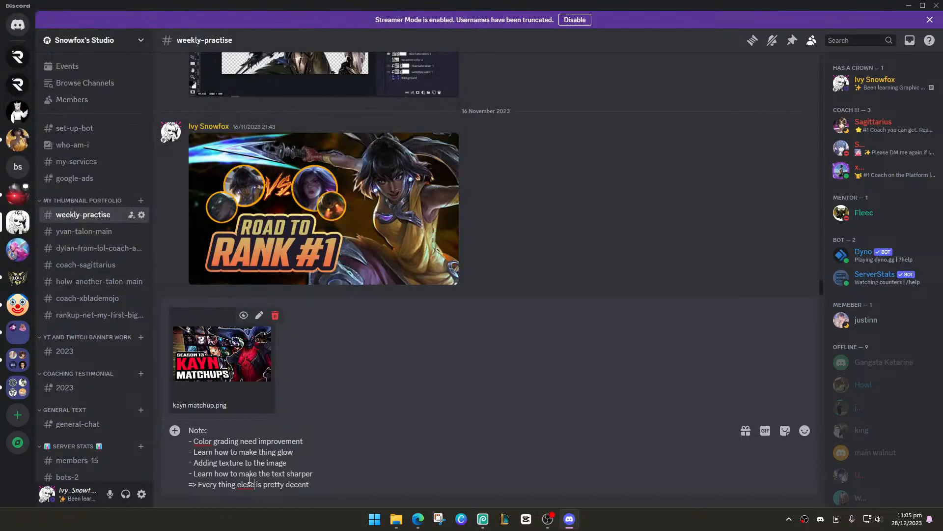
Correct "elese" to "else" in the note's last line and send the message with the thumbnail
key("BackSpace")
key("BackSpace")
key("BackSpace")
type("se")
key("Return")
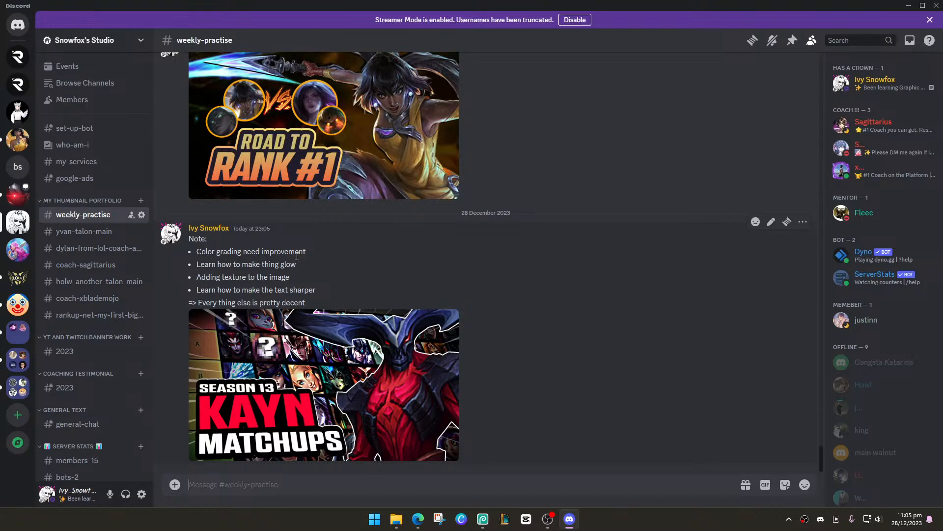
Review the notes in the posted message, and look at the finished thumbnail in Photopea
left_click_drag(216, 251, 339, 297)
left_click(427, 274)
key("alt+Tab")
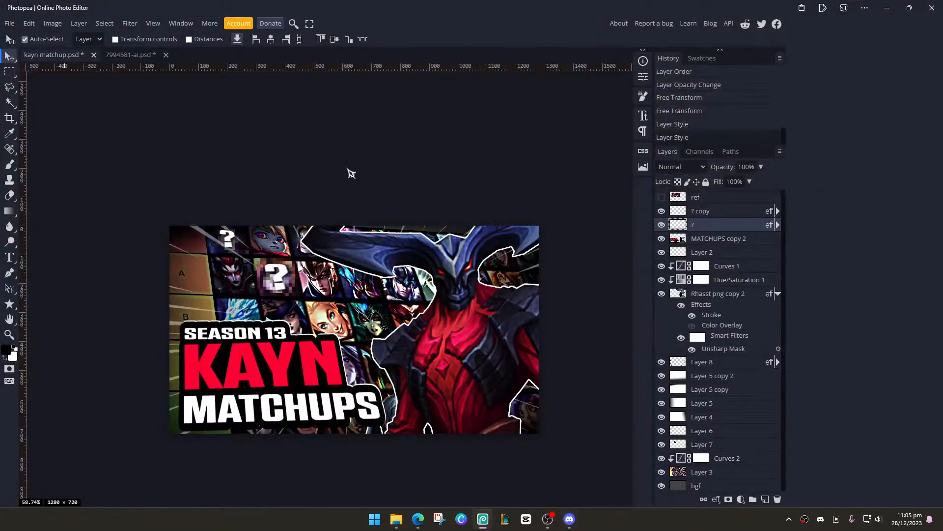
Switch to the browser, close the Freepik vector tabs, and open the aNotepad online notepad
key("alt+Tab")
left_click(494, 249)
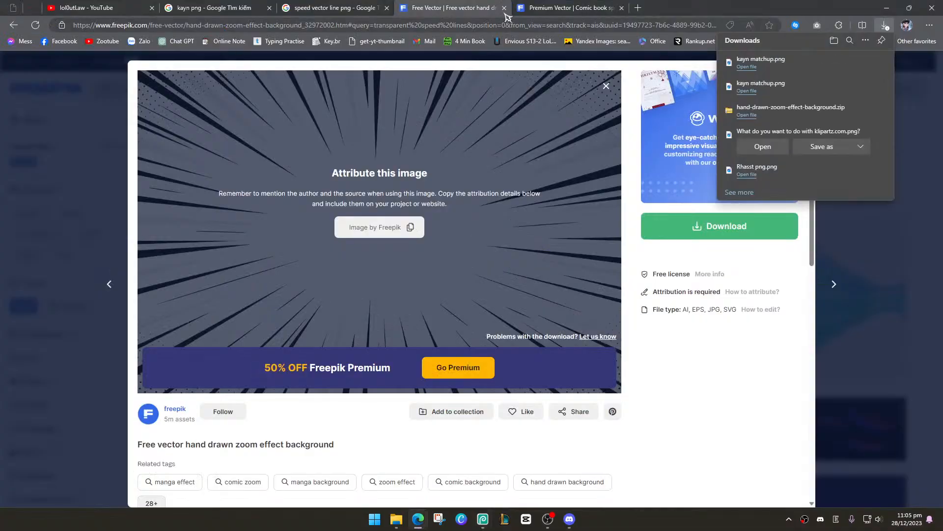
left_click(504, 9)
left_click(244, 42)
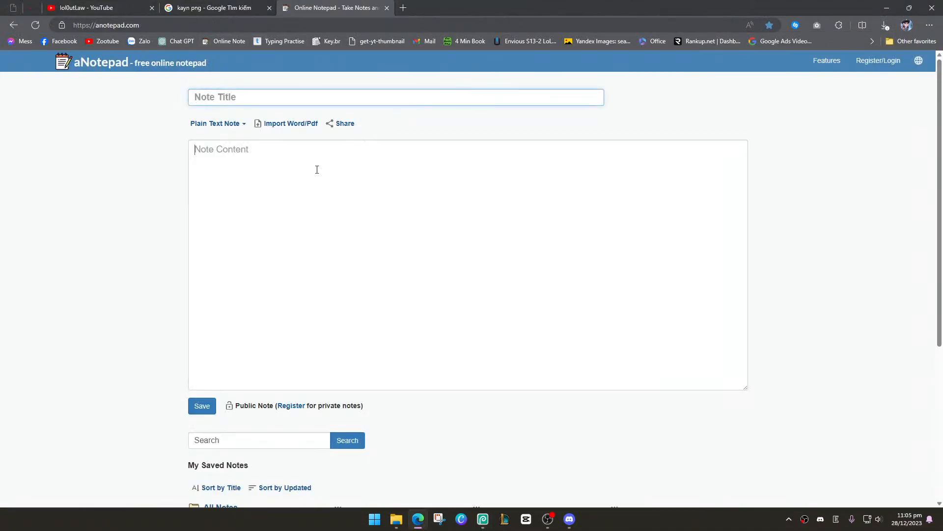
Write "thanks you for watching, see you later." as the note content
left_click(317, 169)
type("t")
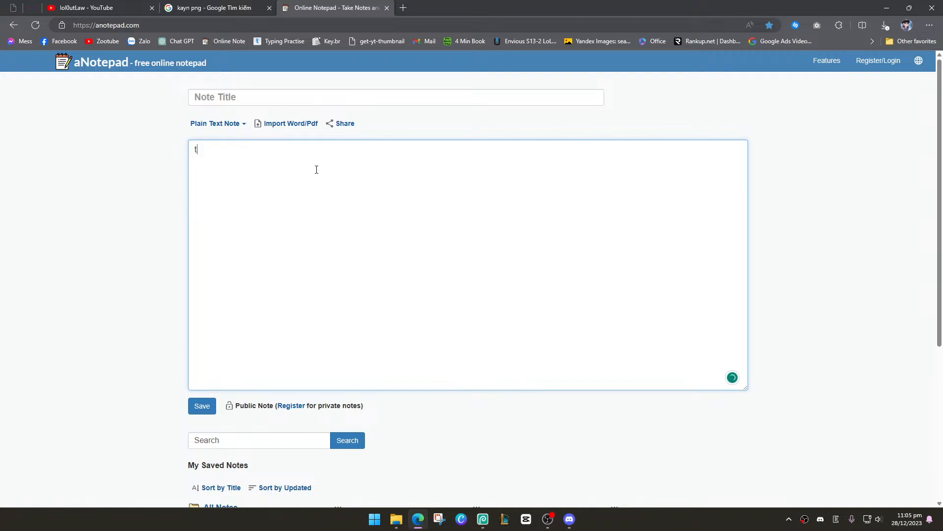
type("hanks you for watching ")
type(" se")
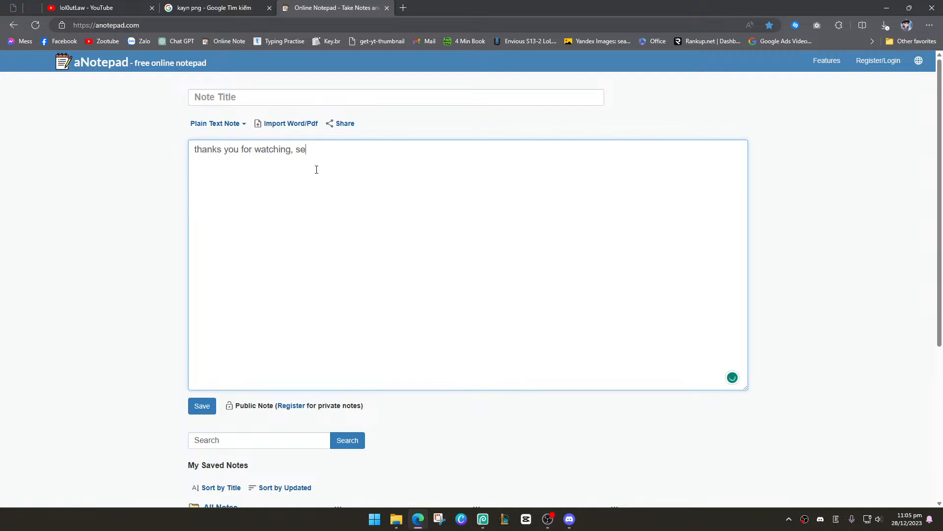
type("e you later.")
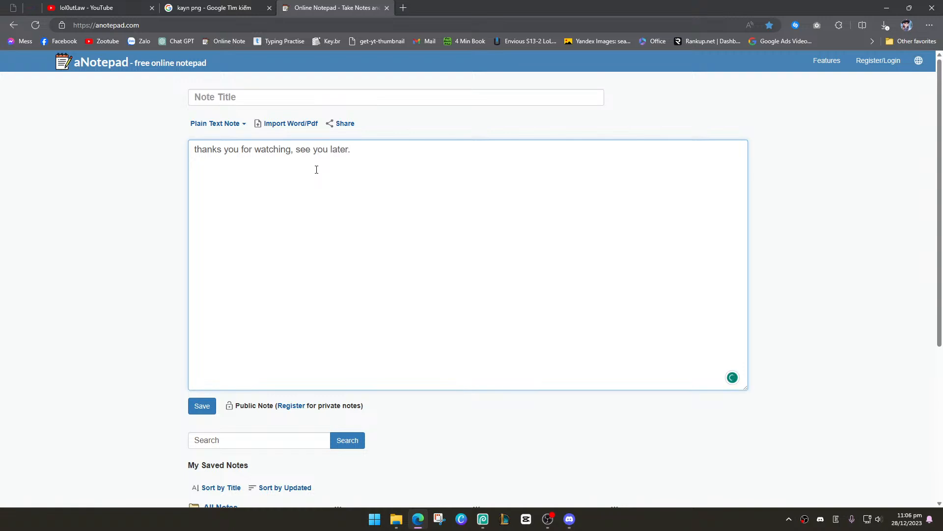